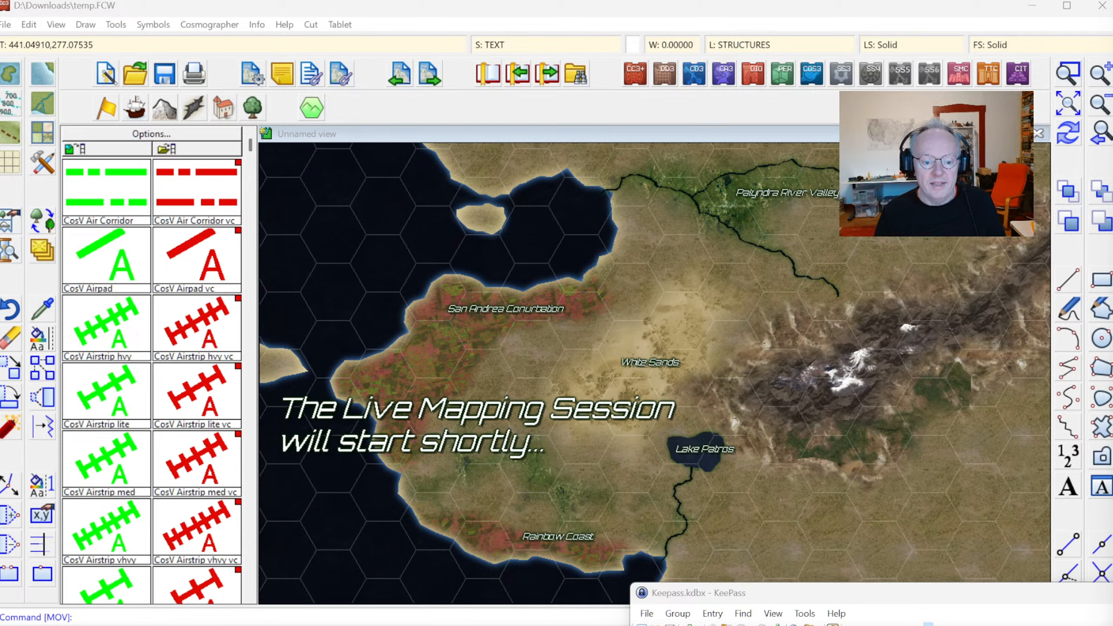
Start a new drawing without saving changes to temp.FCW, using the Cosmographer map type with self-decided settings
{"action": "left_click", "coordinate": [1070, 597]}
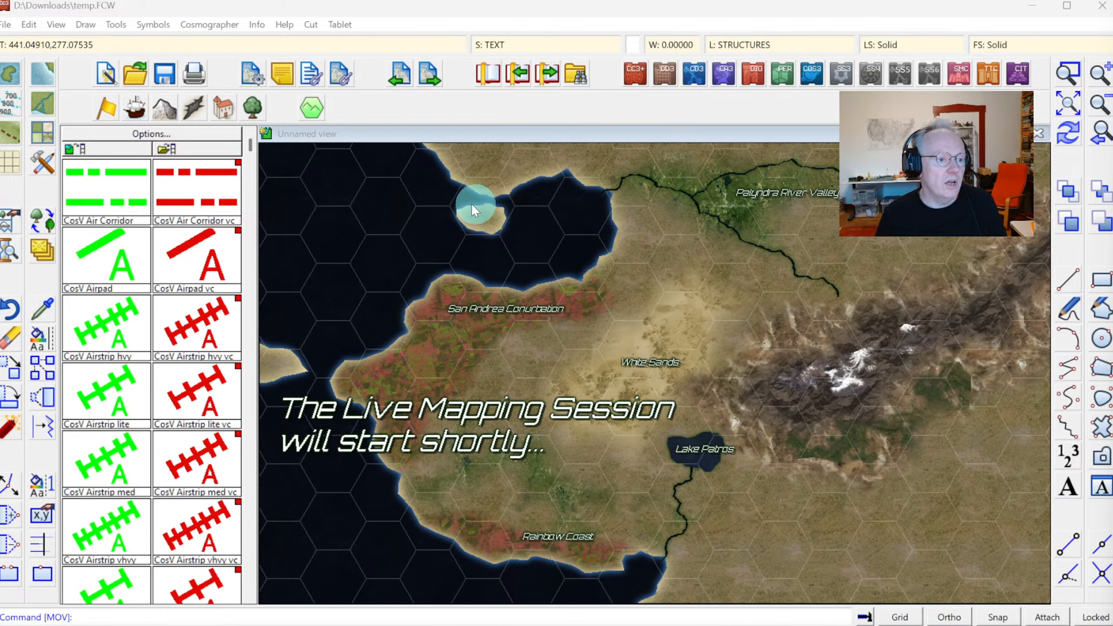
{"action": "left_click", "coordinate": [107, 75]}
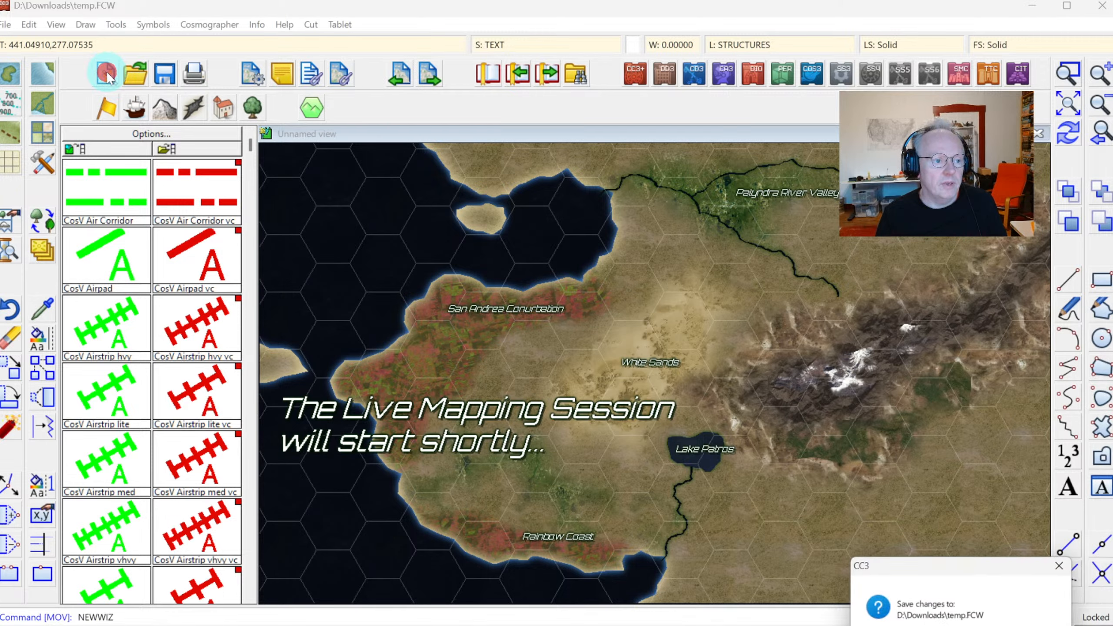
{"action": "left_click_drag", "start_coordinate": [957, 566], "coordinate": [813, 390]}
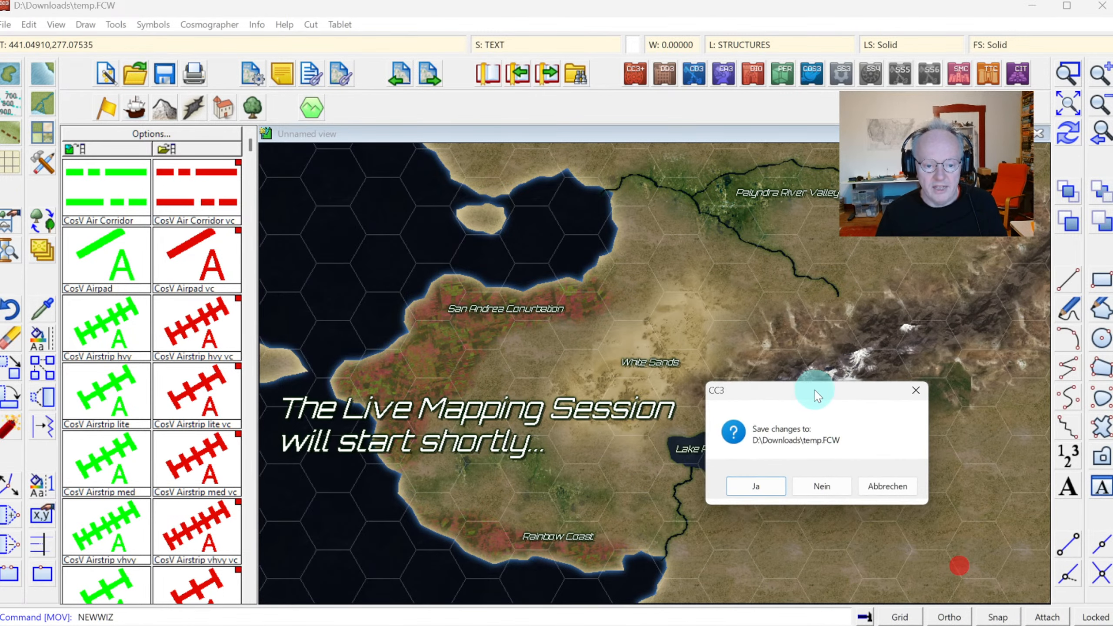
{"action": "left_click", "coordinate": [822, 485]}
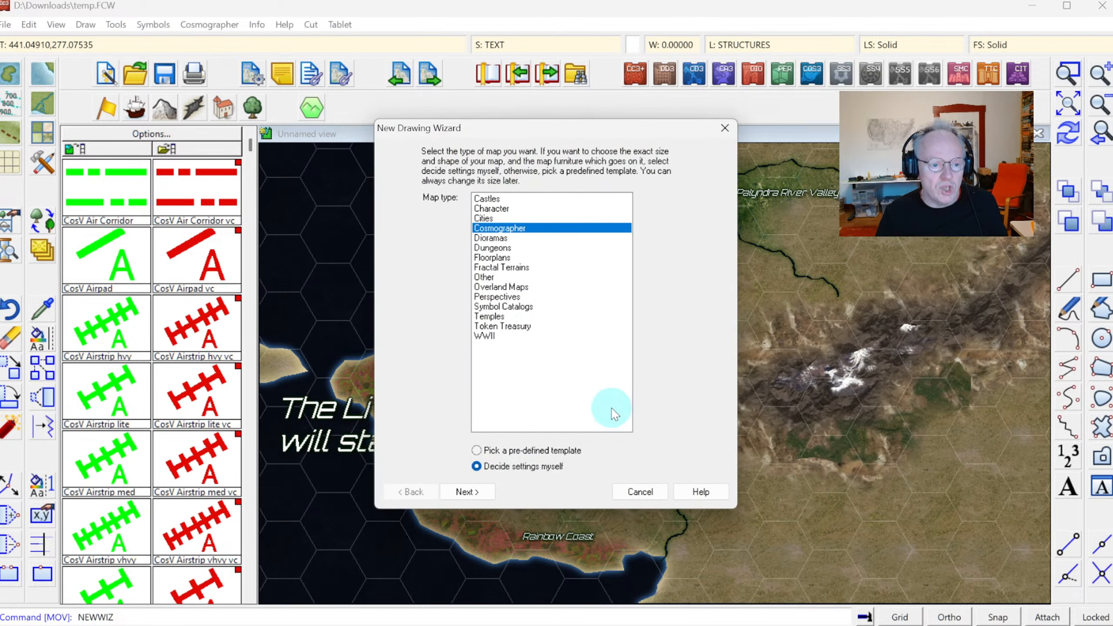
{"action": "left_click", "coordinate": [467, 492]}
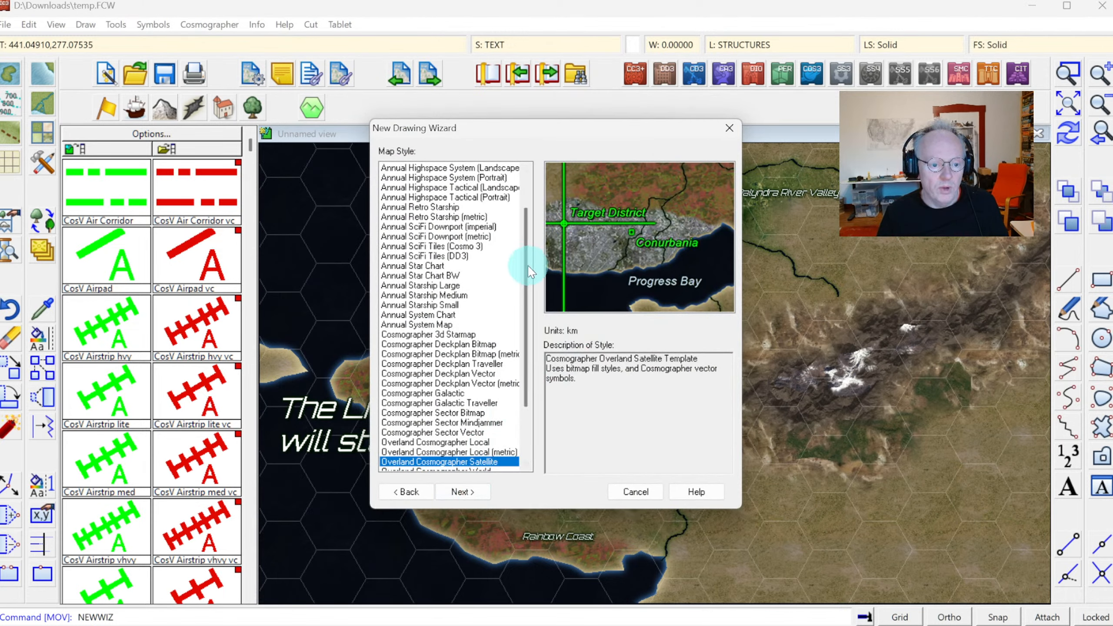
Choose the Overland Cosmographer Satellite map style for the new drawing
{"action": "scroll", "coordinate": [524, 267], "scroll_direction": "down", "scroll_amount": 3}
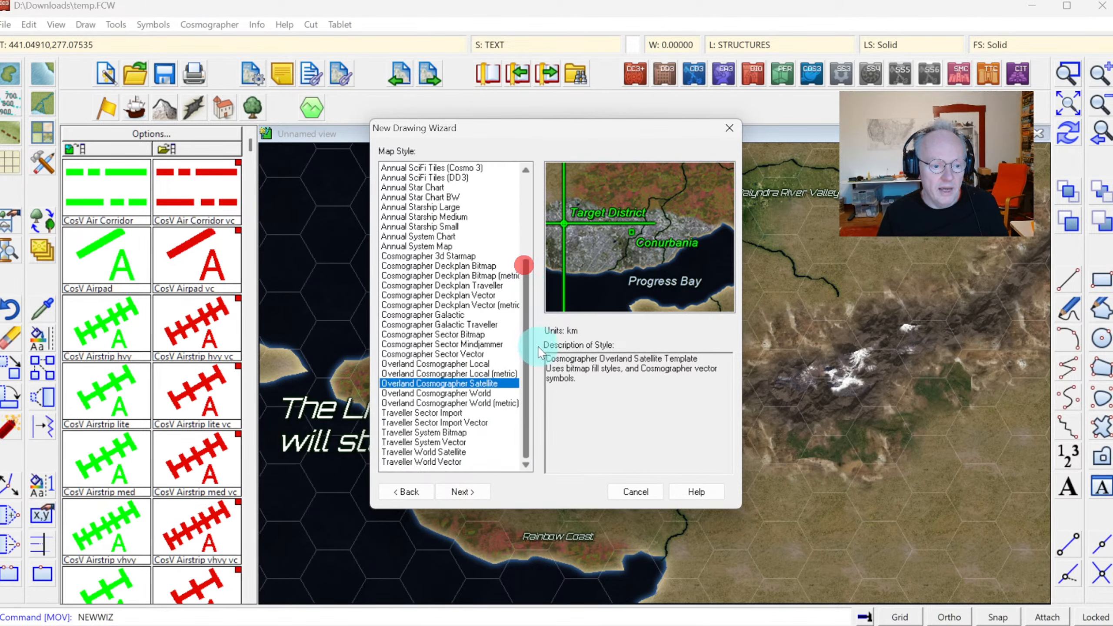
{"action": "left_click", "coordinate": [436, 393]}
{"action": "left_click", "coordinate": [439, 383]}
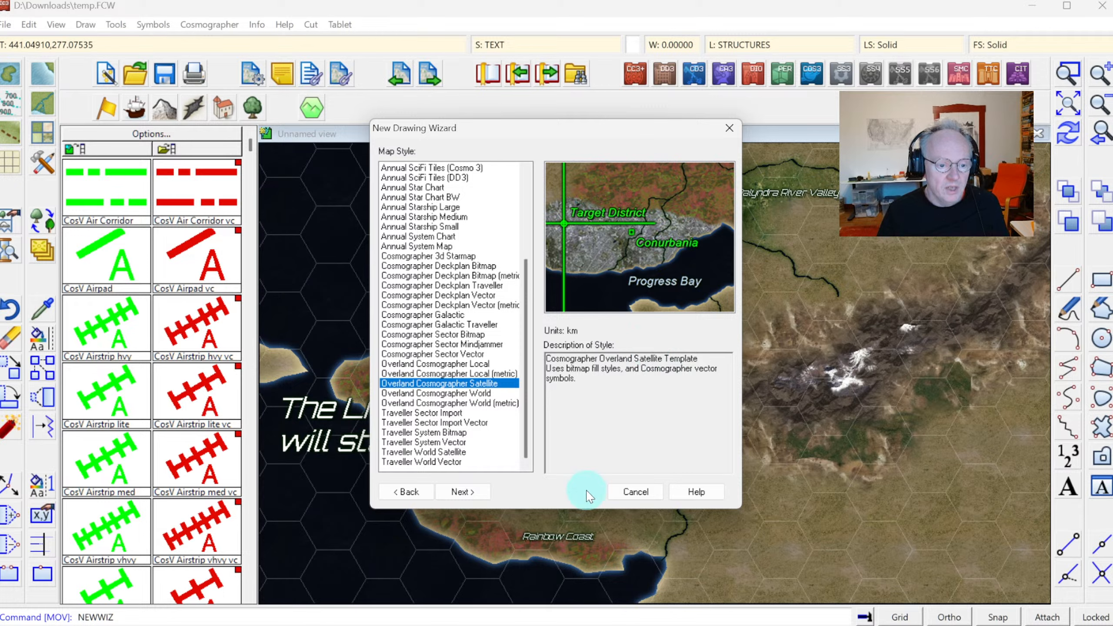
{"action": "left_click", "coordinate": [464, 491]}
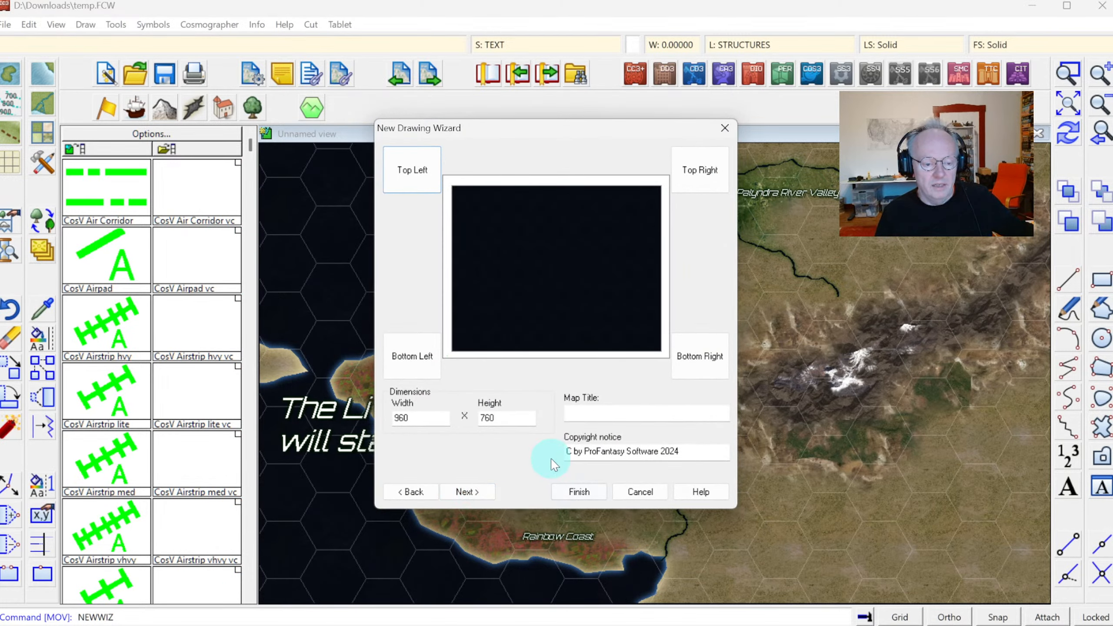
Set the new map's dimensions to 1000 wide by 800 high and finish the drawing setup
{"action": "double_click", "coordinate": [431, 418]}
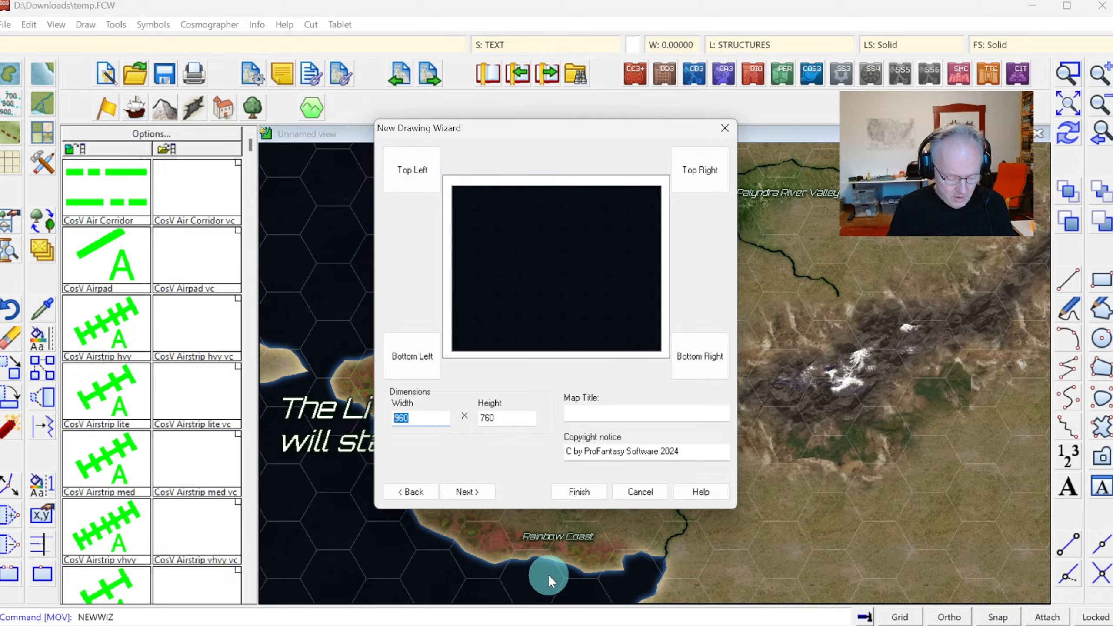
{"action": "type", "text": "135"}
{"action": "key", "text": "BackSpace"}
{"action": "key", "text": "BackSpace"}
{"action": "key", "text": "BackSpace"}
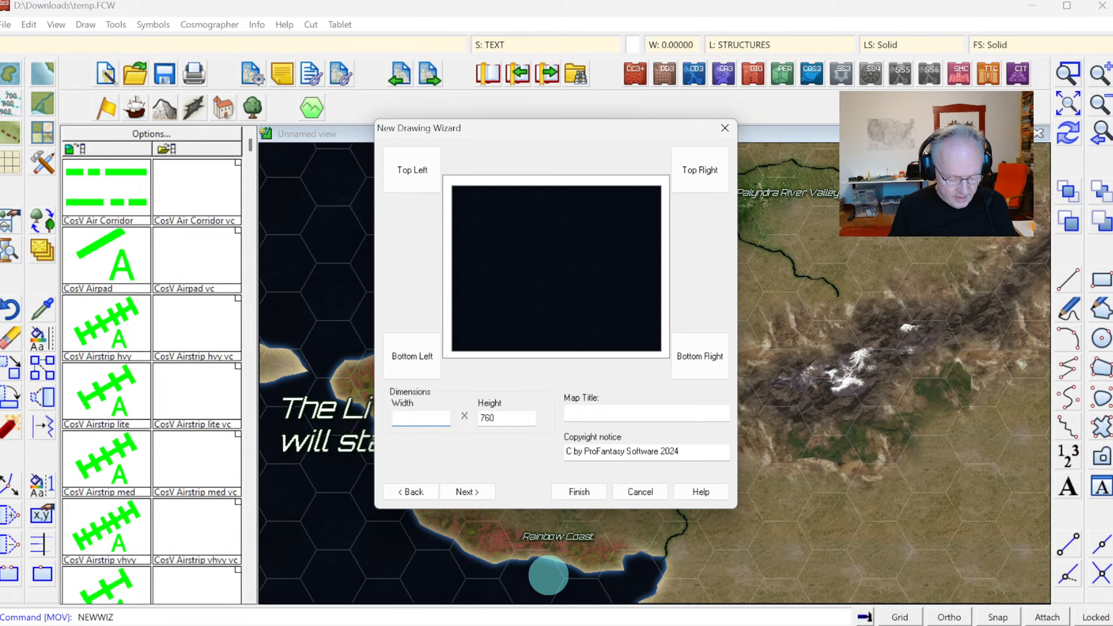
{"action": "type", "text": "1000"}
{"action": "key", "text": "Tab"}
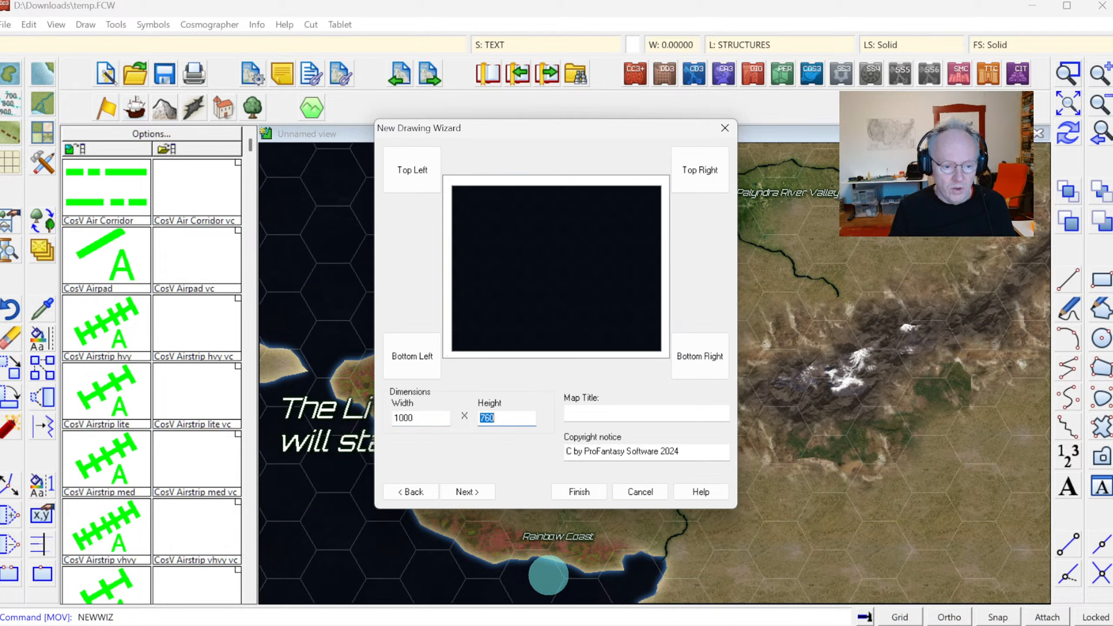
{"action": "type", "text": "800"}
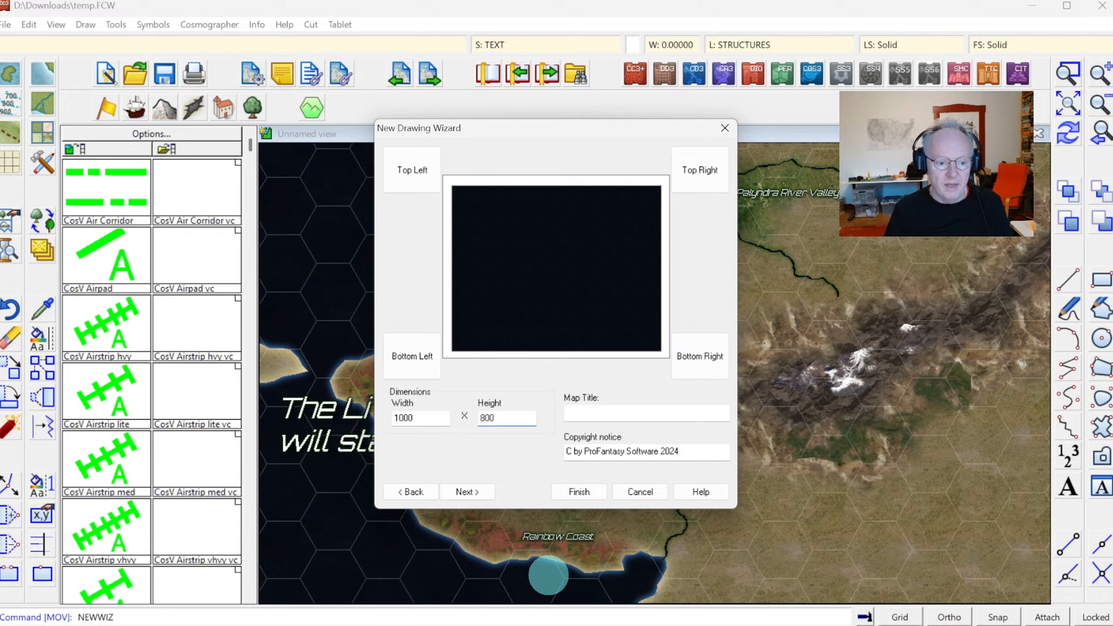
{"action": "key", "text": "Tab"}
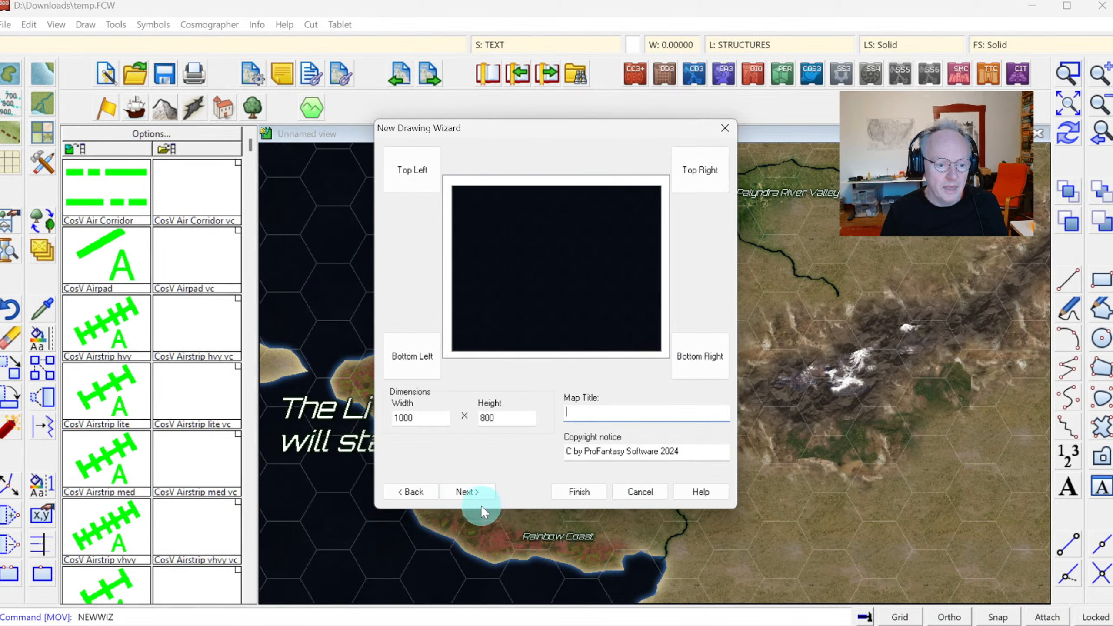
{"action": "left_click", "coordinate": [576, 493]}
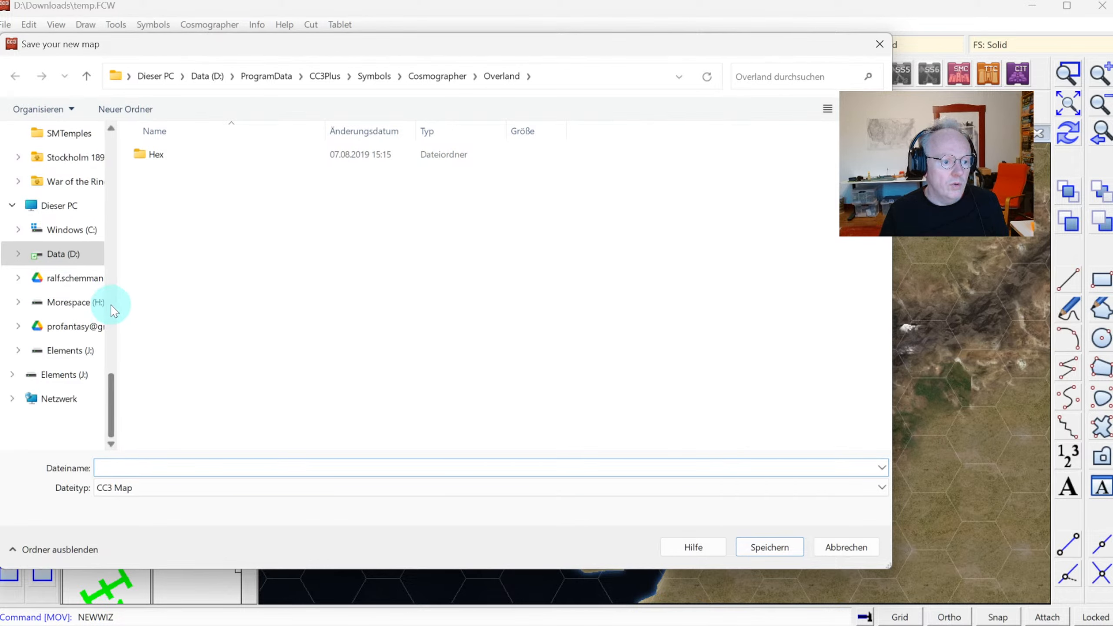
Save the new map as Satellite in the Videos folder under Profantasy Streams, 188 - Cosmographer Satellite
{"action": "scroll", "coordinate": [112, 309], "scroll_direction": "up", "scroll_amount": 4}
{"action": "left_click_drag", "start_coordinate": [114, 325], "coordinate": [124, 195]}
{"action": "left_click", "coordinate": [51, 229]}
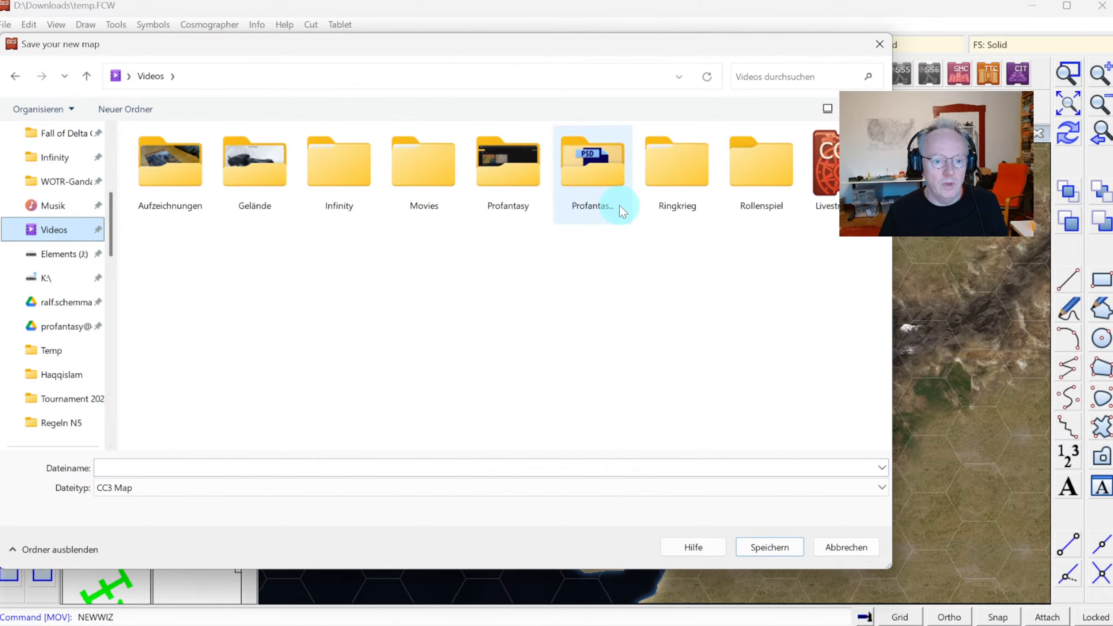
{"action": "double_click", "coordinate": [582, 167]}
{"action": "scroll", "coordinate": [564, 315], "scroll_direction": "down", "scroll_amount": 3}
{"action": "scroll", "coordinate": [564, 315], "scroll_direction": "down", "scroll_amount": 6}
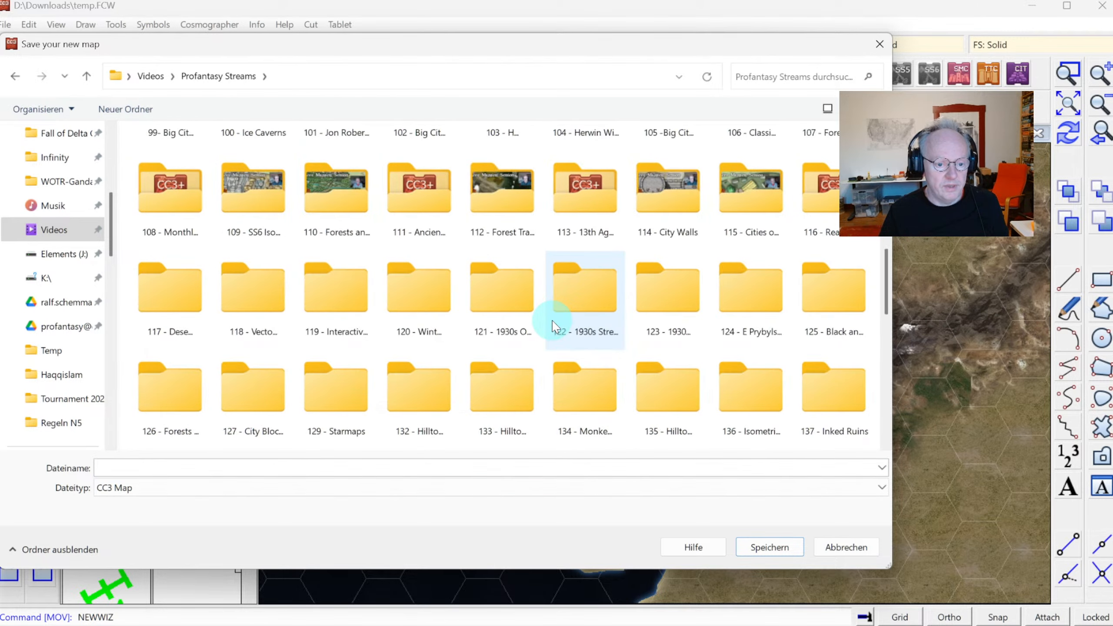
{"action": "left_click", "coordinate": [421, 376]}
{"action": "double_click", "coordinate": [421, 376]}
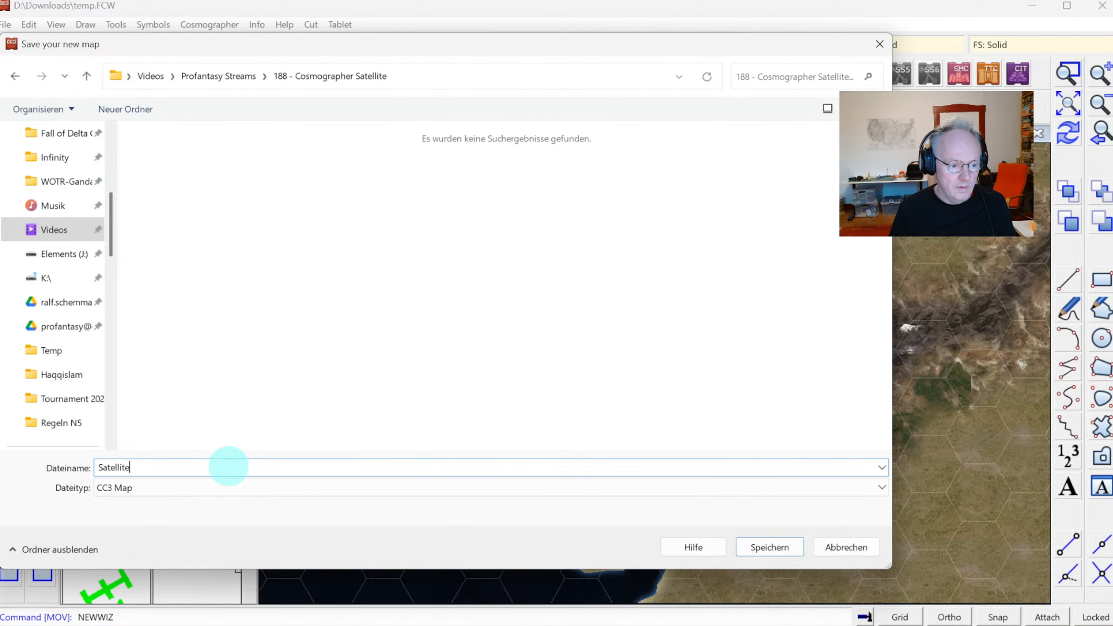
{"action": "left_click", "coordinate": [228, 466]}
{"action": "type", "text": "Satellite"}
{"action": "key", "text": "Return"}
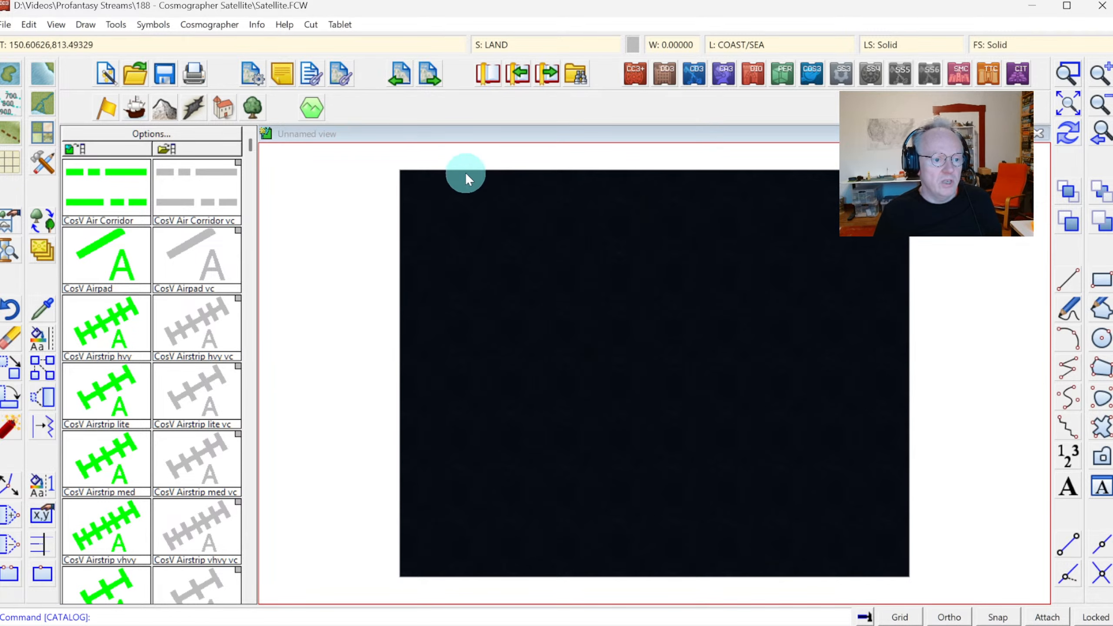
Resize the drawing area to 500 by 400 and fit the whole map in view
{"action": "left_click", "coordinate": [6, 25]}
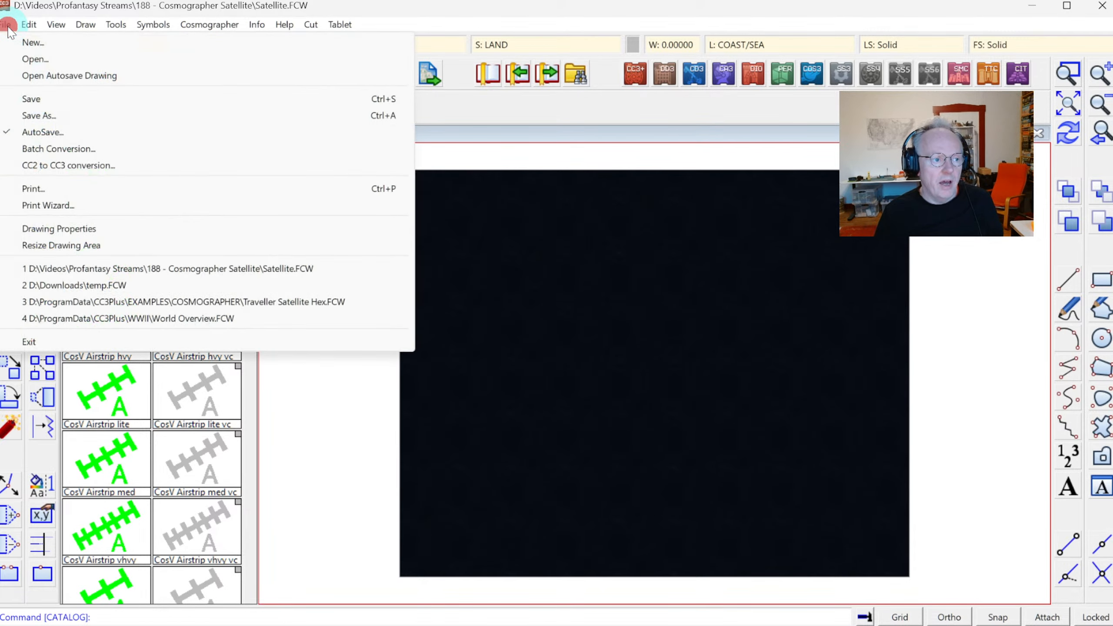
{"action": "left_click", "coordinate": [77, 249]}
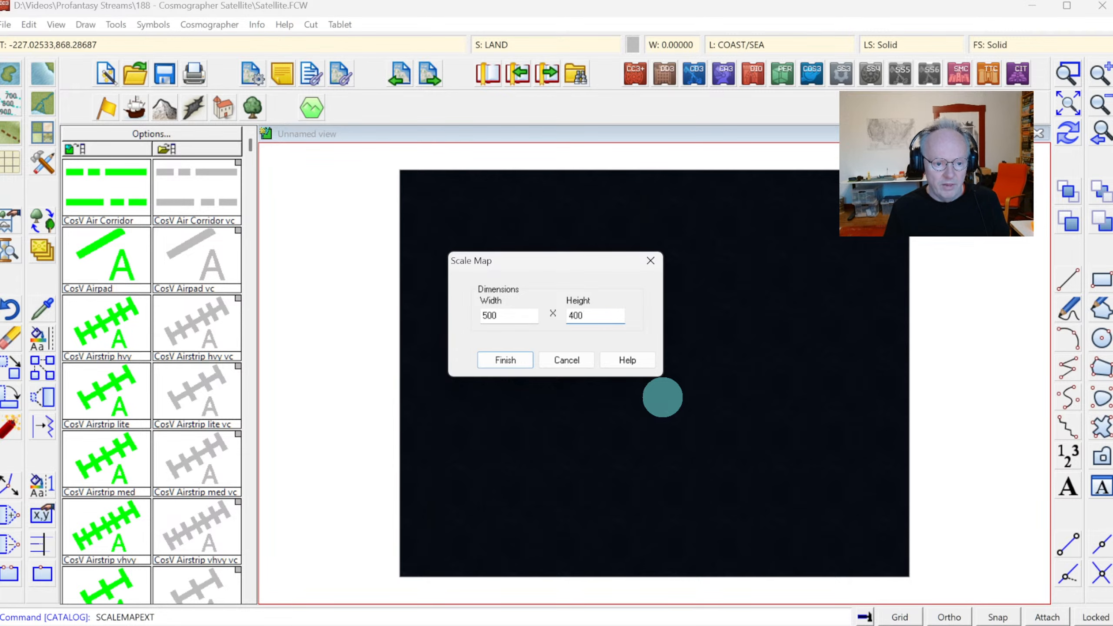
{"action": "key", "text": "Return"}
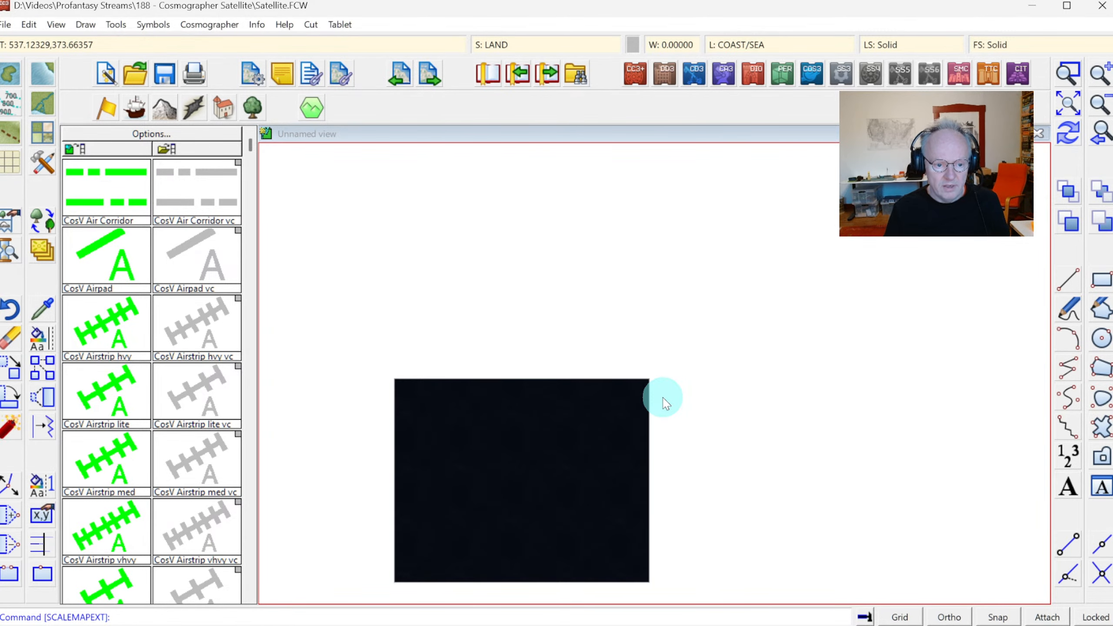
{"action": "left_click", "coordinate": [1069, 110]}
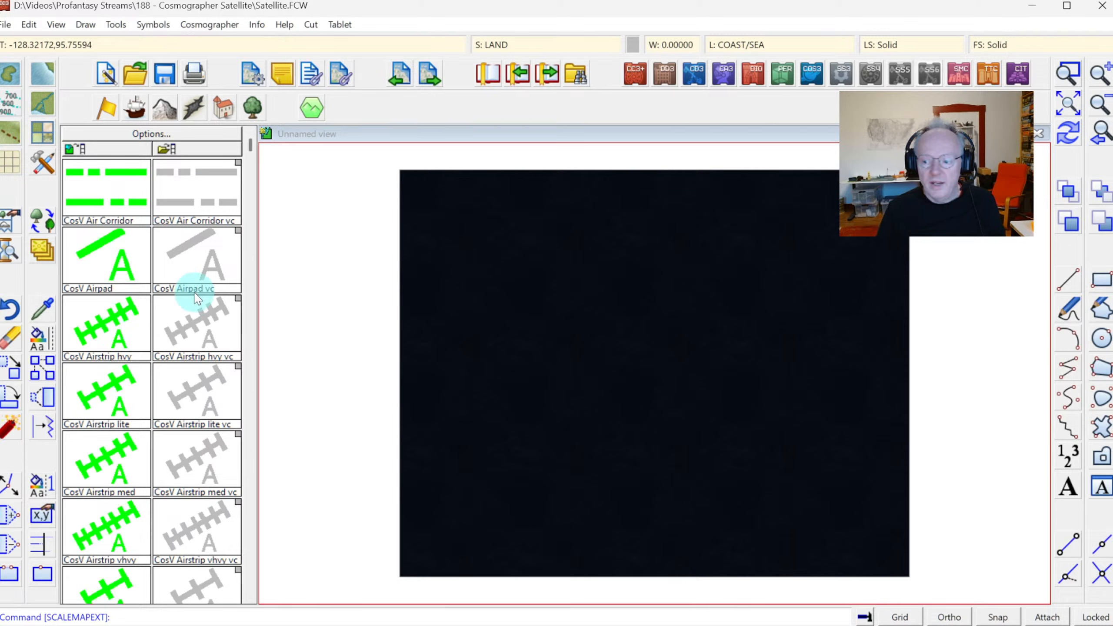
Draw an elongated fractal island running from the upper middle to the lower right of the map with the Land, Default drawing tool
{"action": "left_click", "coordinate": [10, 79]}
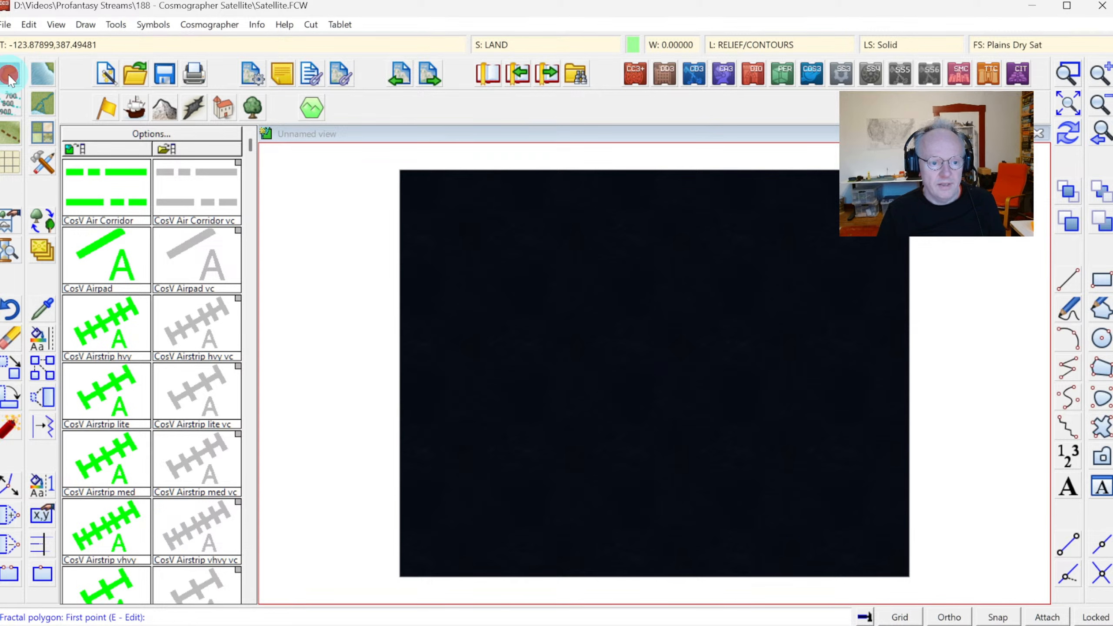
{"action": "right_click", "coordinate": [10, 77]}
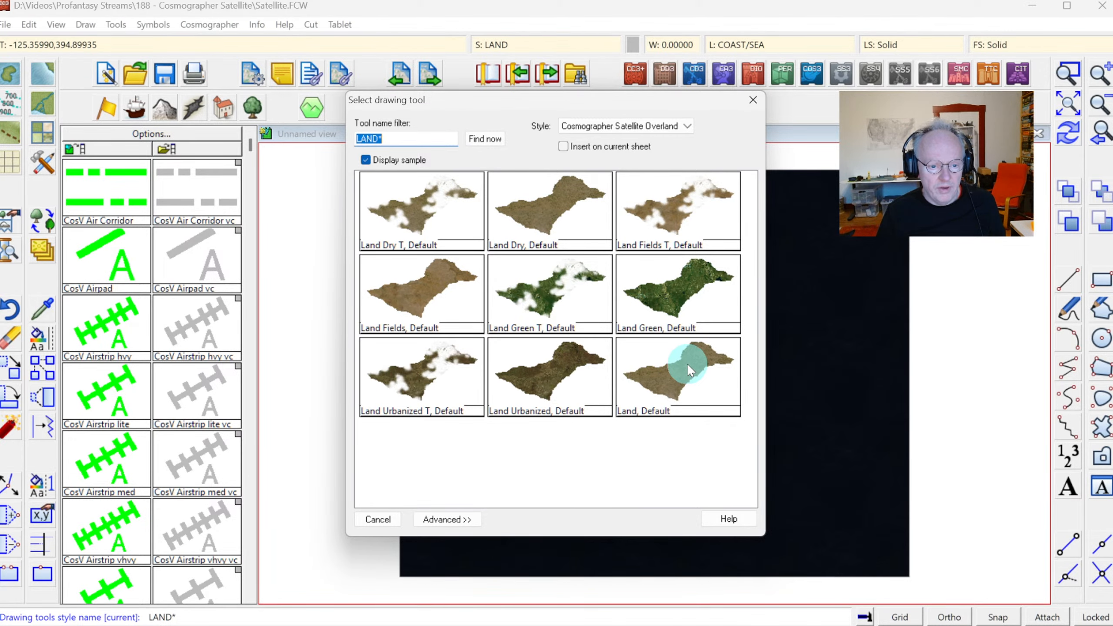
{"action": "left_click", "coordinate": [667, 369]}
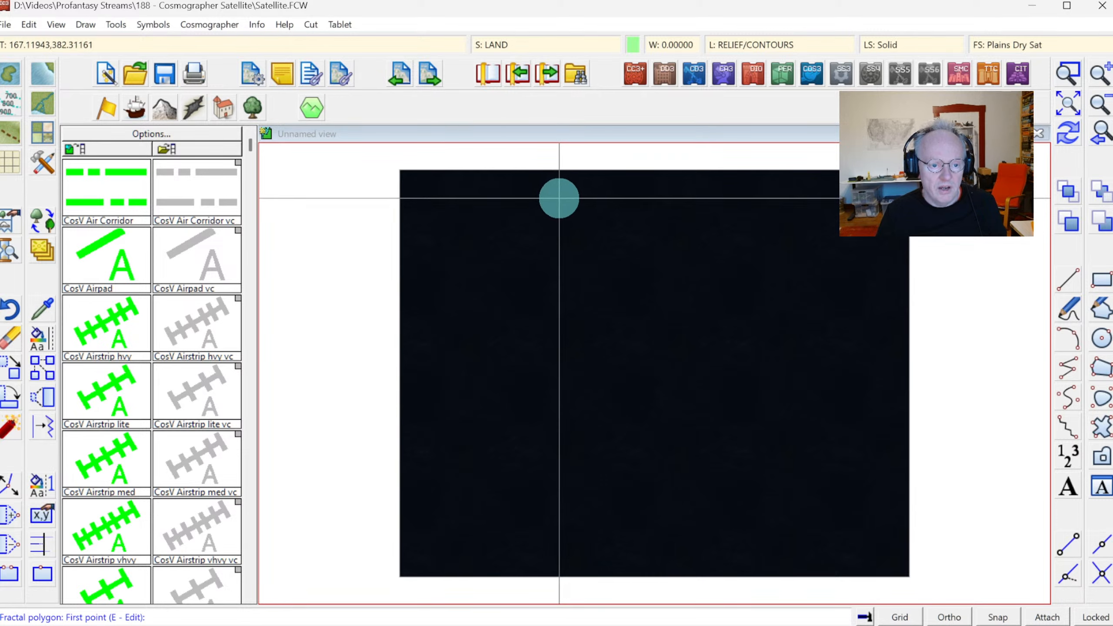
{"action": "mouse_move", "coordinate": [559, 192]}
{"action": "left_mouse_down"}
{"action": "mouse_move", "coordinate": [512, 211]}
{"action": "mouse_move", "coordinate": [503, 244]}
{"action": "mouse_move", "coordinate": [518, 267]}
{"action": "mouse_move", "coordinate": [555, 284]}
{"action": "mouse_move", "coordinate": [550, 331]}
{"action": "mouse_move", "coordinate": [573, 355]}
{"action": "mouse_move", "coordinate": [569, 408]}
{"action": "mouse_move", "coordinate": [602, 427]}
{"action": "mouse_move", "coordinate": [606, 443]}
{"action": "mouse_move", "coordinate": [660, 454]}
{"action": "mouse_move", "coordinate": [666, 485]}
{"action": "mouse_move", "coordinate": [732, 507]}
{"action": "mouse_move", "coordinate": [771, 543]}
{"action": "mouse_move", "coordinate": [787, 538]}
{"action": "mouse_move", "coordinate": [754, 434]}
{"action": "mouse_move", "coordinate": [780, 394]}
{"action": "mouse_move", "coordinate": [774, 376]}
{"action": "mouse_move", "coordinate": [738, 330]}
{"action": "mouse_move", "coordinate": [676, 306]}
{"action": "mouse_move", "coordinate": [666, 250]}
{"action": "mouse_move", "coordinate": [591, 193]}
{"action": "left_mouse_up"}
{"action": "left_click", "coordinate": [591, 193]}
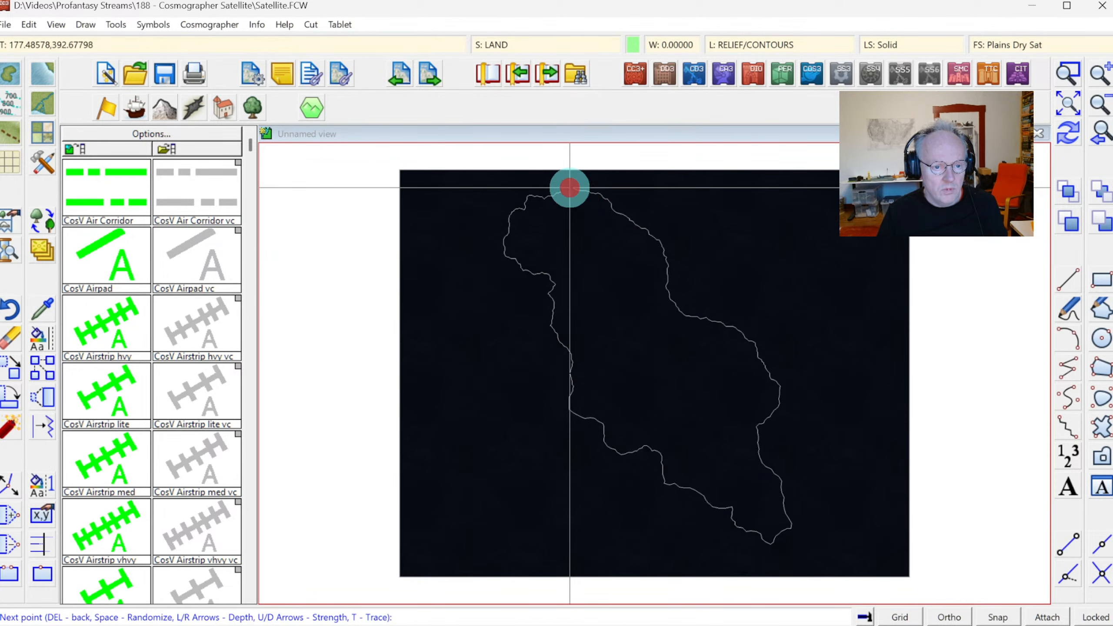
{"action": "right_click", "coordinate": [569, 188]}
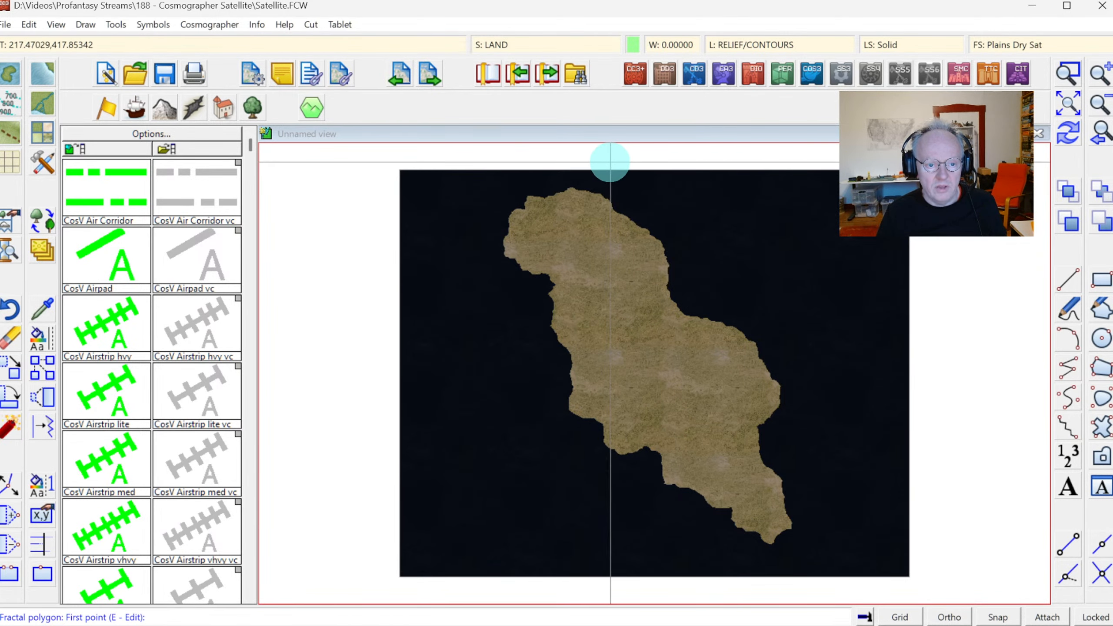
Draw a fractal landmass filling the map's northeast, its coastline following the main island's eastern shore from the north edge to the east edge
{"action": "left_click", "coordinate": [610, 159]}
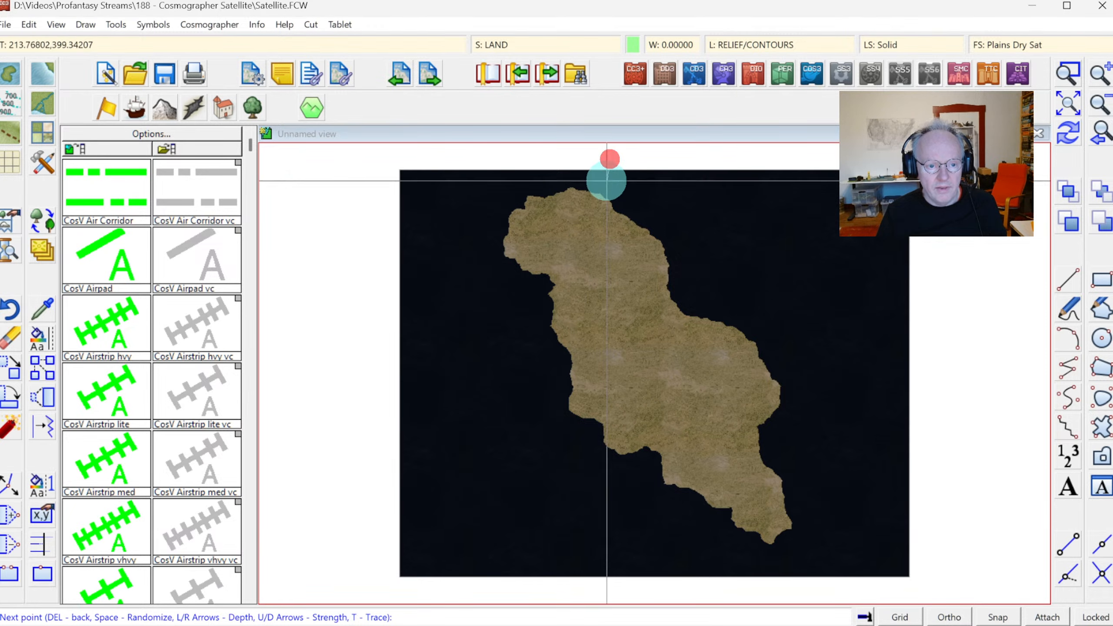
{"action": "left_click", "coordinate": [608, 181]}
{"action": "left_click", "coordinate": [628, 197]}
{"action": "left_click", "coordinate": [641, 212]}
{"action": "left_click", "coordinate": [655, 217]}
{"action": "left_click", "coordinate": [672, 214]}
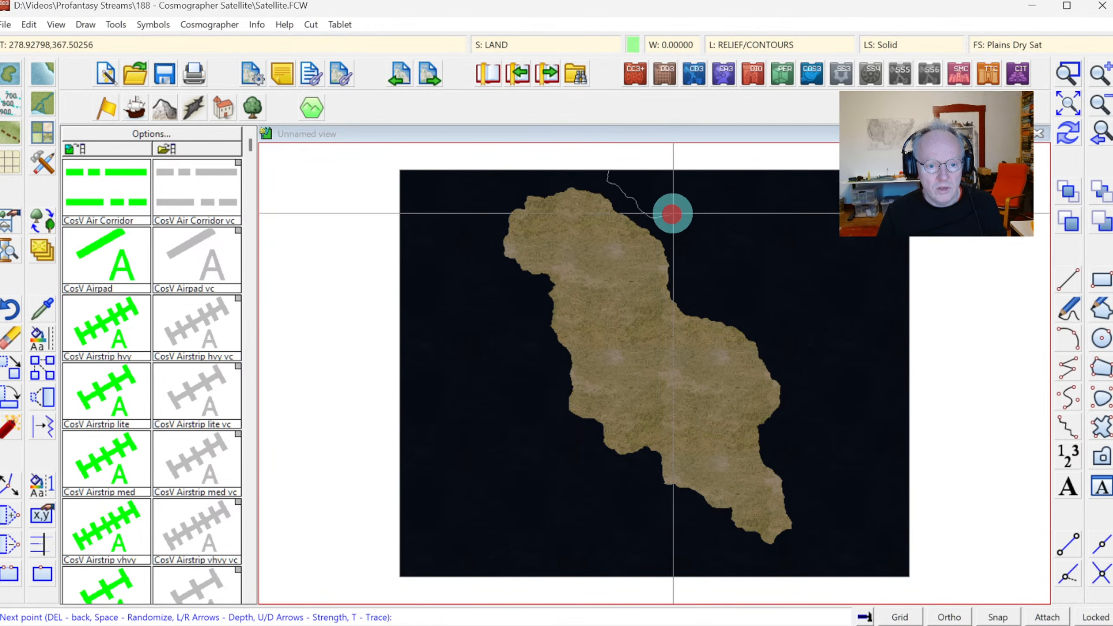
{"action": "left_click", "coordinate": [696, 223]}
{"action": "left_click", "coordinate": [708, 238]}
{"action": "left_click", "coordinate": [732, 244]}
{"action": "left_click", "coordinate": [755, 244]}
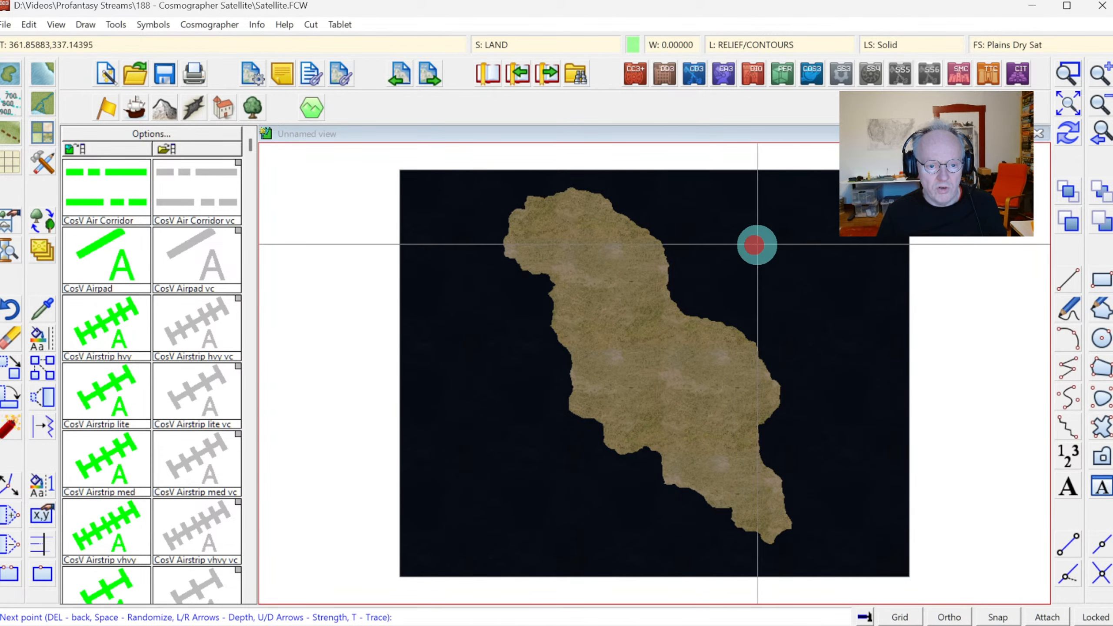
{"action": "left_click", "coordinate": [776, 274]}
{"action": "left_click", "coordinate": [761, 296]}
{"action": "left_click", "coordinate": [763, 308]}
{"action": "left_click", "coordinate": [764, 327]}
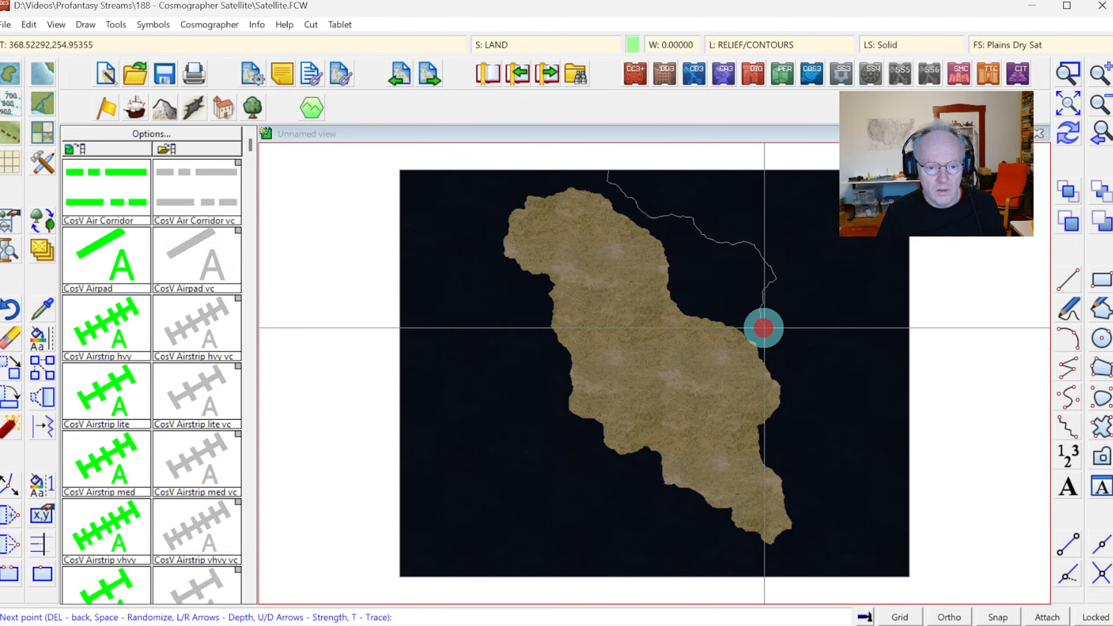
{"action": "left_click", "coordinate": [771, 347]}
{"action": "left_click", "coordinate": [788, 363]}
{"action": "left_click", "coordinate": [800, 378]}
{"action": "left_click", "coordinate": [806, 401]}
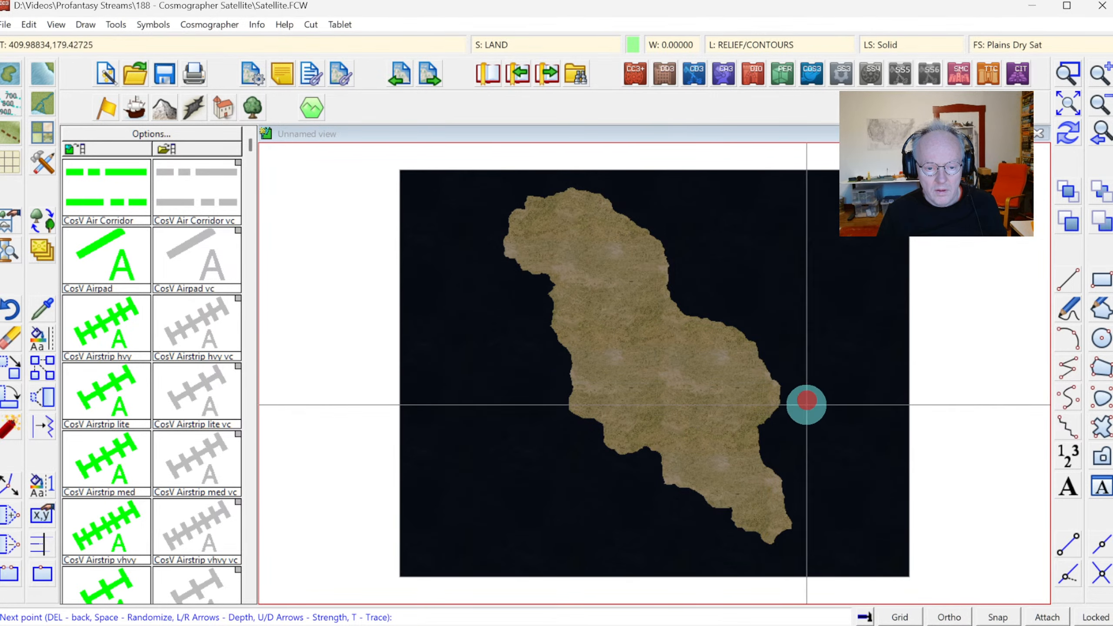
{"action": "left_click", "coordinate": [810, 419]}
{"action": "left_click", "coordinate": [817, 427]}
{"action": "left_click", "coordinate": [844, 445]}
{"action": "left_click", "coordinate": [841, 454]}
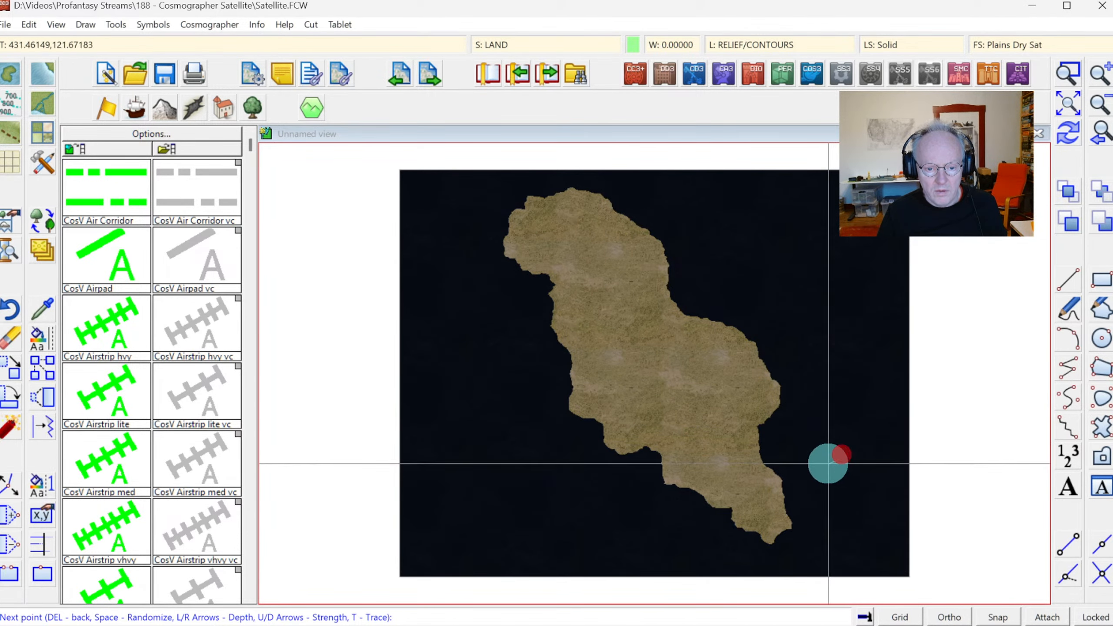
{"action": "left_click", "coordinate": [829, 467]}
{"action": "left_click", "coordinate": [834, 474]}
{"action": "left_click", "coordinate": [854, 470]}
{"action": "left_click", "coordinate": [873, 462]}
{"action": "left_click", "coordinate": [889, 482]}
{"action": "left_click", "coordinate": [897, 499]}
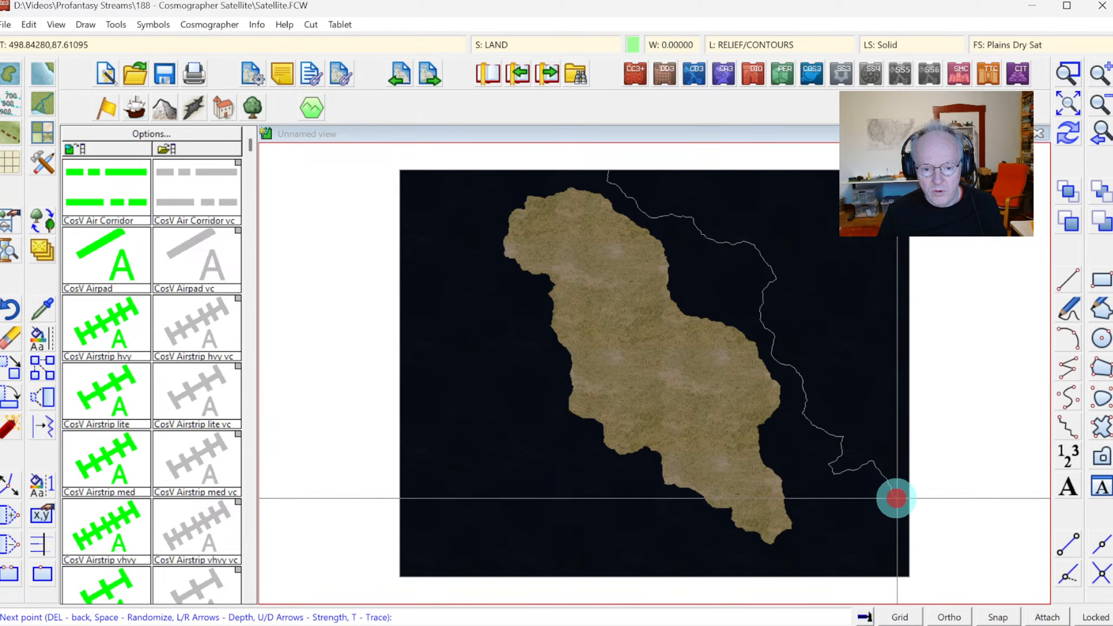
{"action": "left_click", "coordinate": [916, 505]}
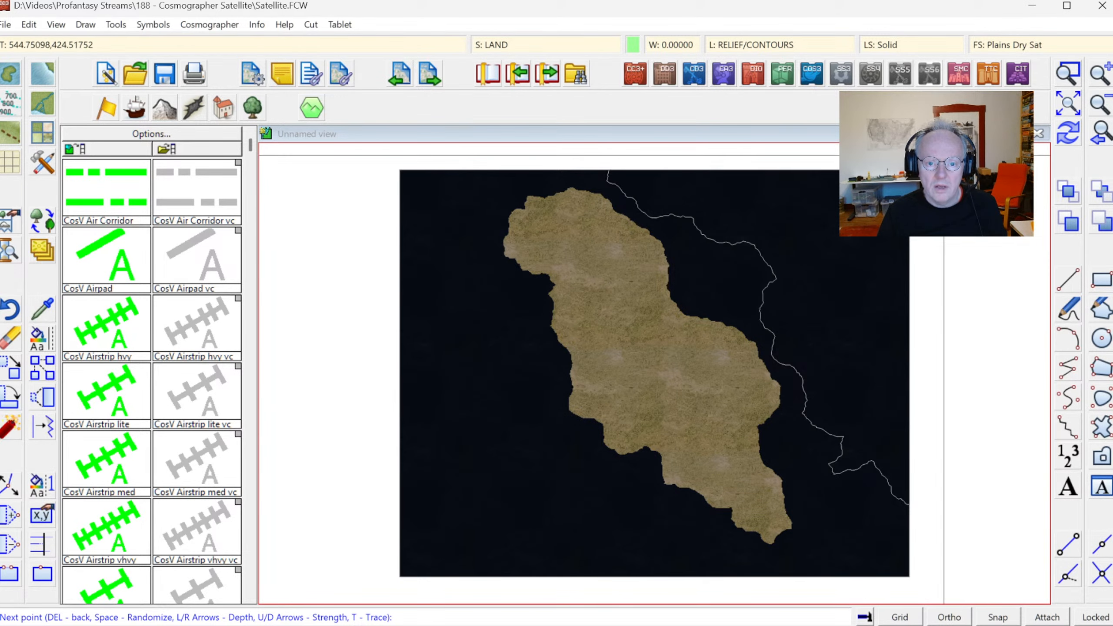
{"action": "left_click", "coordinate": [944, 156]}
{"action": "right_click", "coordinate": [944, 157]}
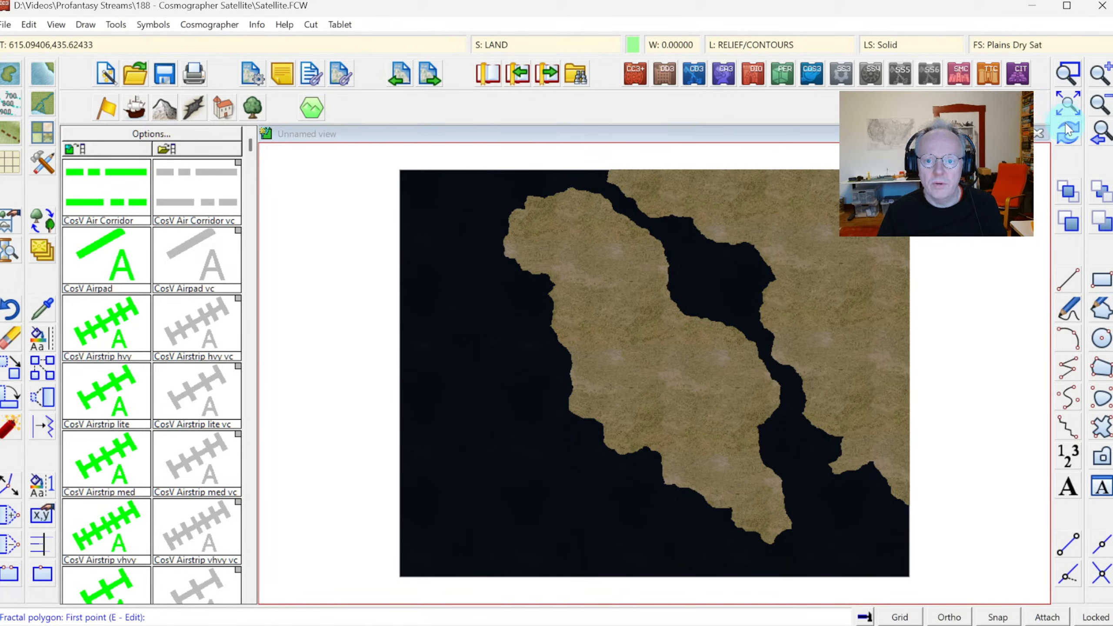
Draw a small fractal island off the main island's southeastern tip and a sliver of land along the map's north edge
{"action": "left_click", "coordinate": [803, 541]}
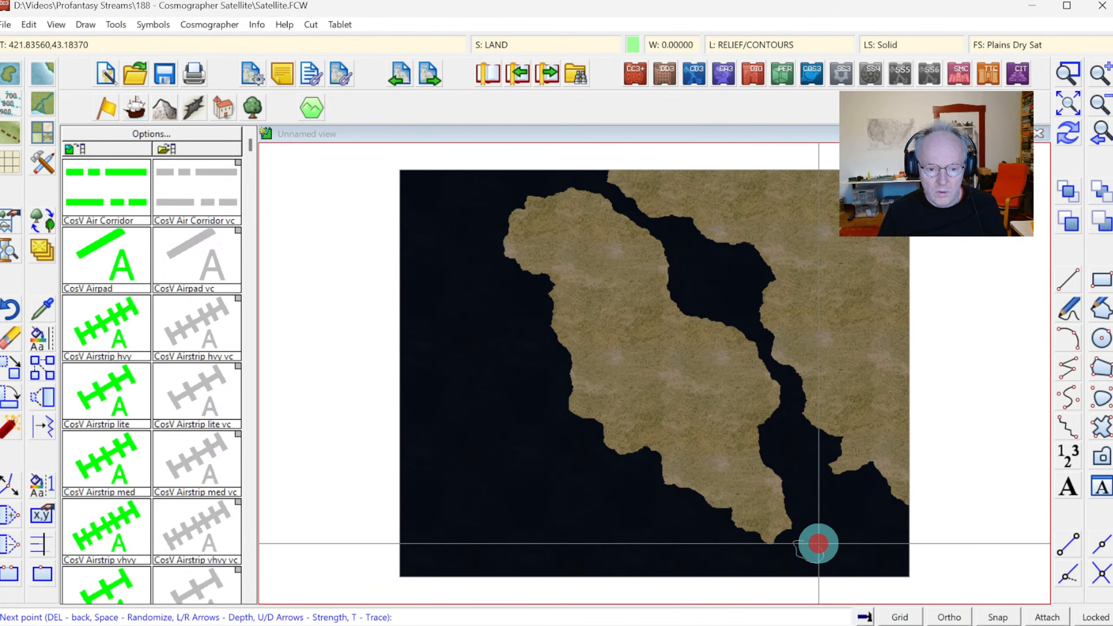
{"action": "left_click", "coordinate": [818, 544]}
{"action": "right_click", "coordinate": [818, 543]}
{"action": "left_click", "coordinate": [508, 160]}
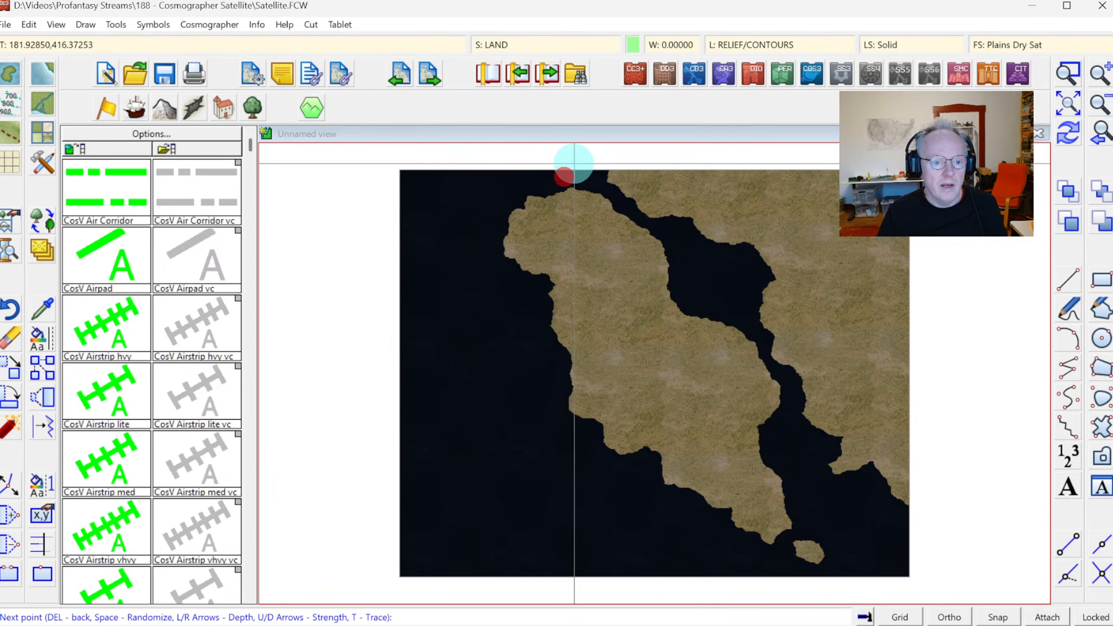
{"action": "left_click", "coordinate": [574, 164]}
{"action": "right_click", "coordinate": [574, 164]}
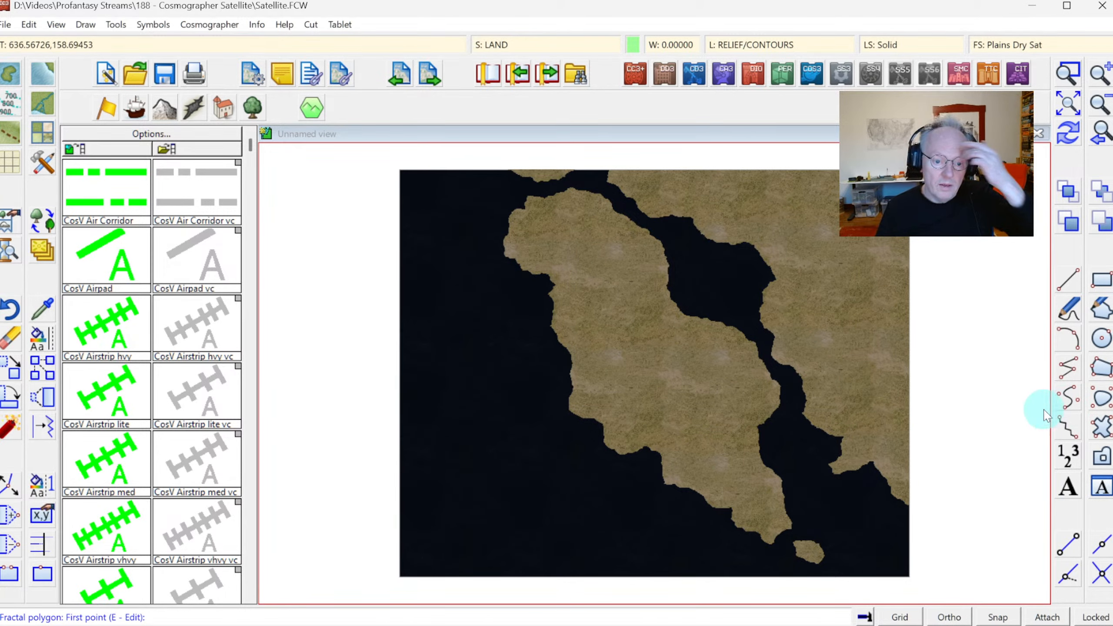
Draw a chain of five small fractal islets southwest of the main island, running southeastward and shrinking in size
{"action": "left_click", "coordinate": [463, 436]}
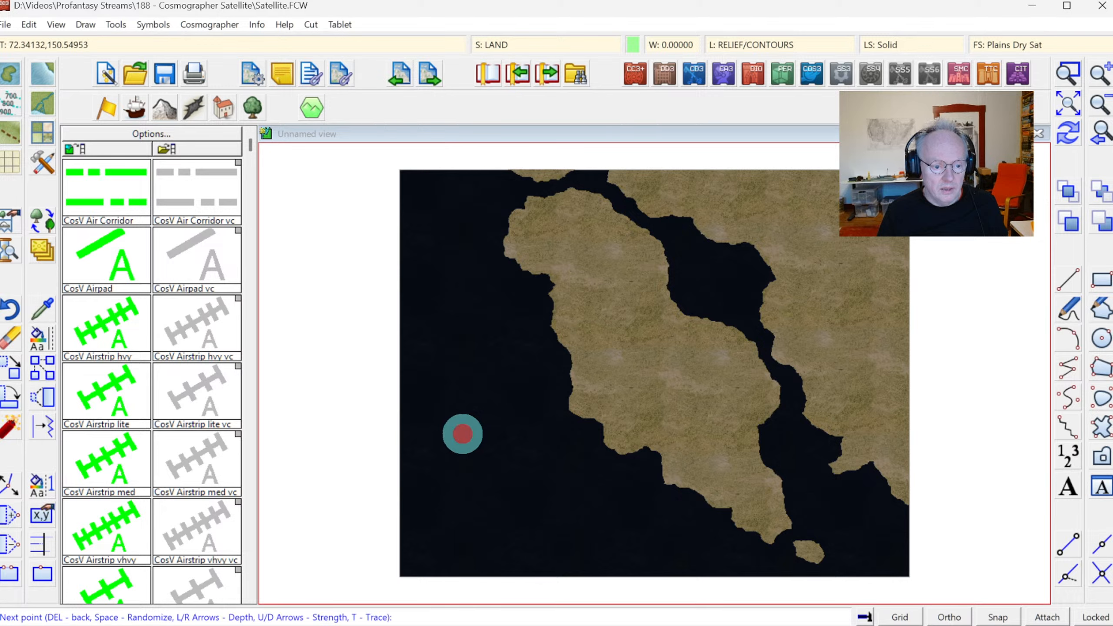
{"action": "left_click", "coordinate": [485, 449]}
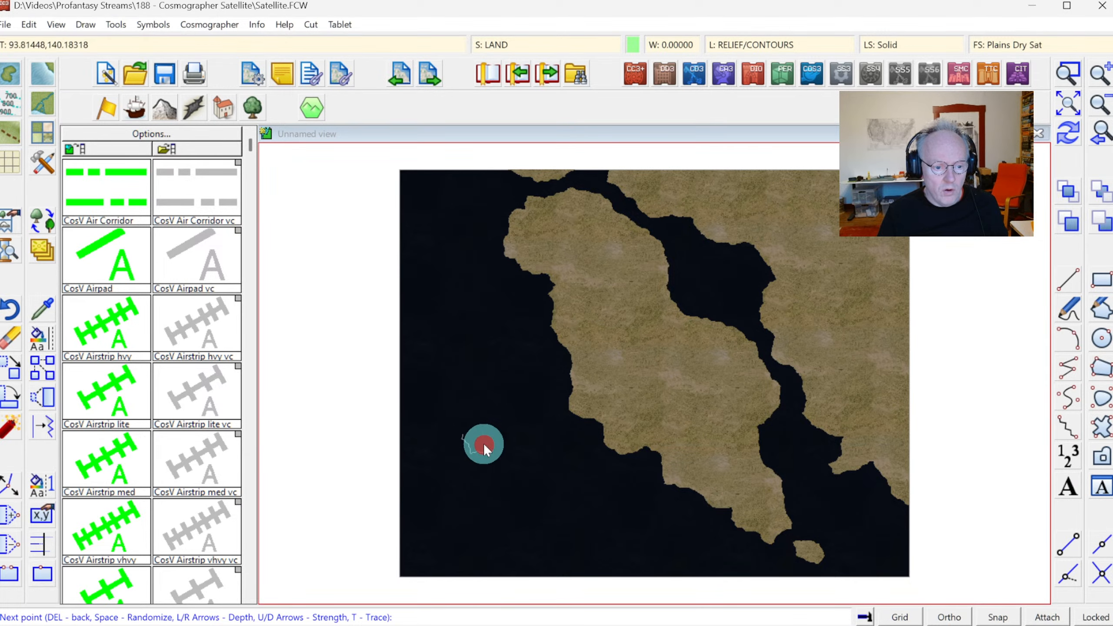
{"action": "right_click", "coordinate": [474, 437]}
{"action": "left_click", "coordinate": [496, 459]}
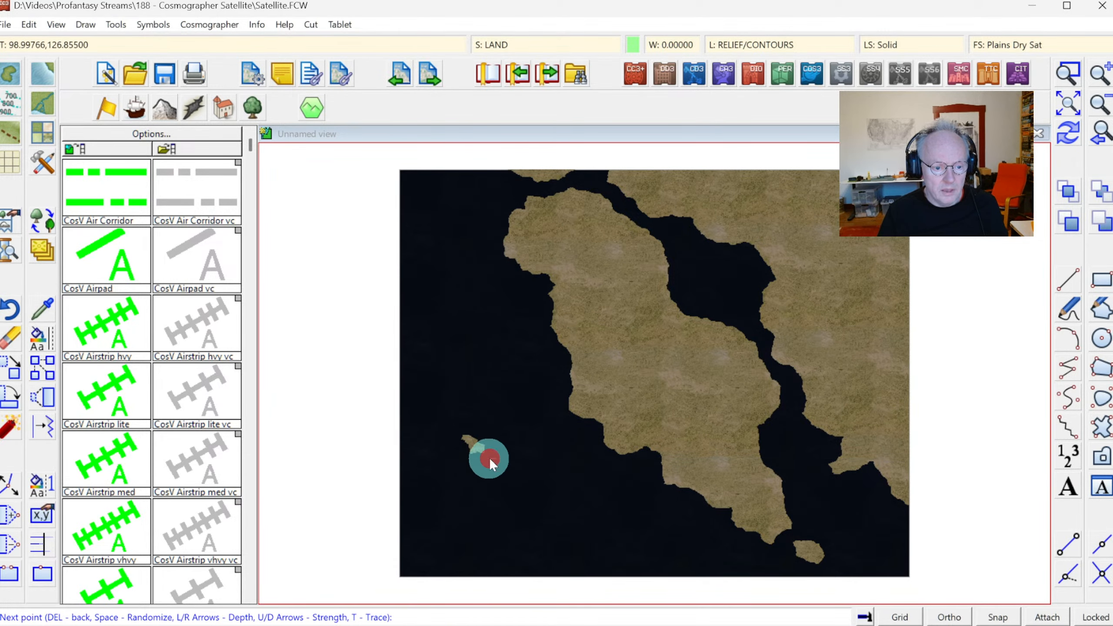
{"action": "right_click", "coordinate": [505, 468]}
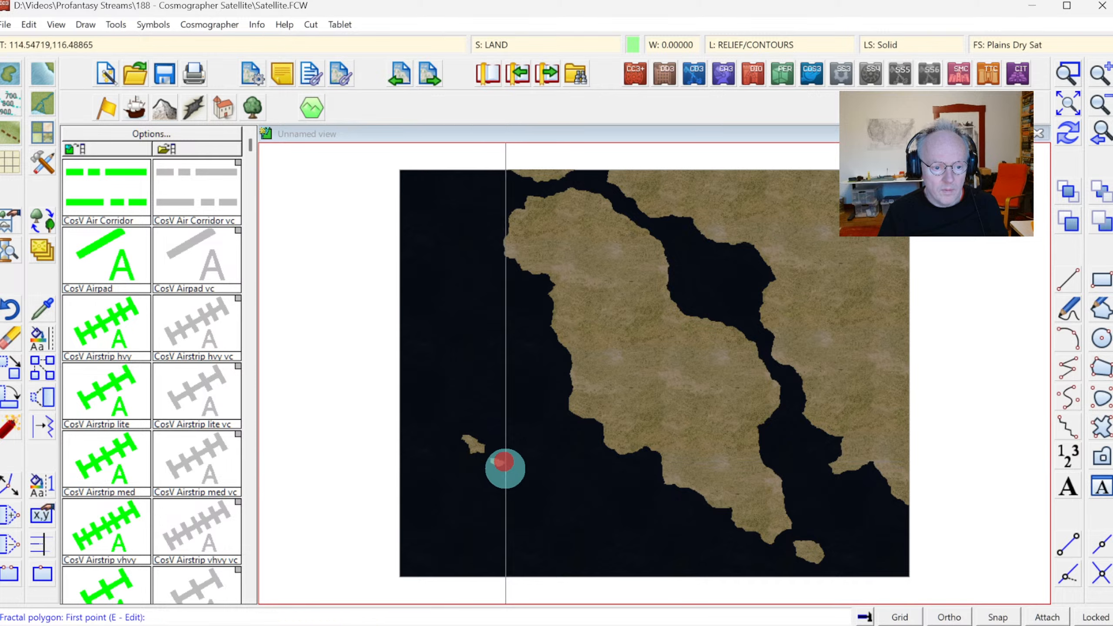
{"action": "left_click", "coordinate": [518, 474]}
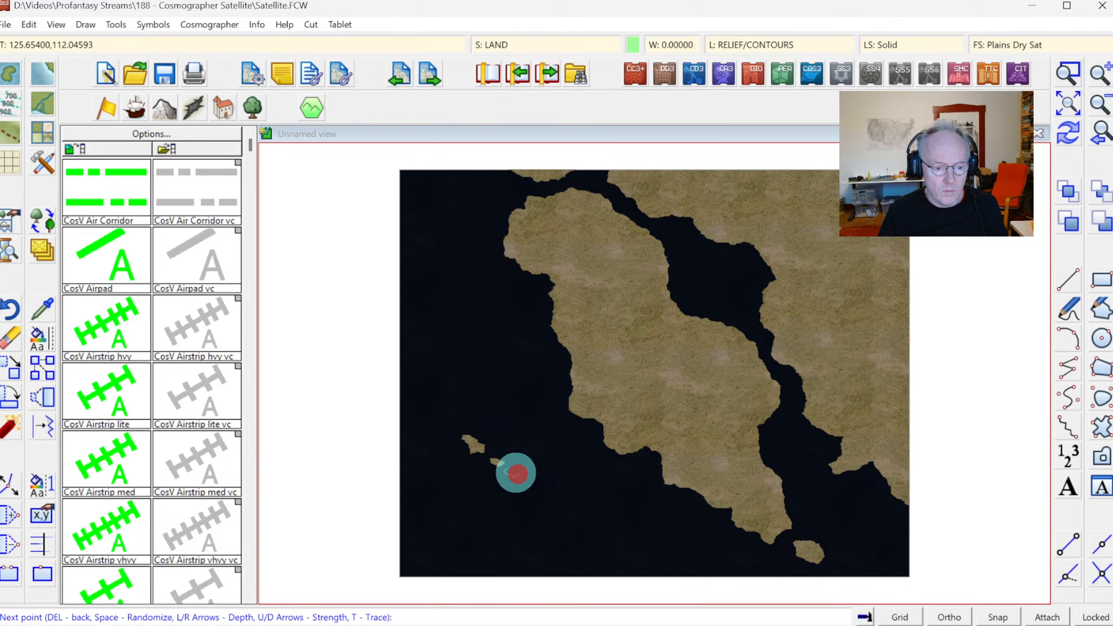
{"action": "right_click", "coordinate": [518, 476]}
{"action": "left_click", "coordinate": [522, 478]}
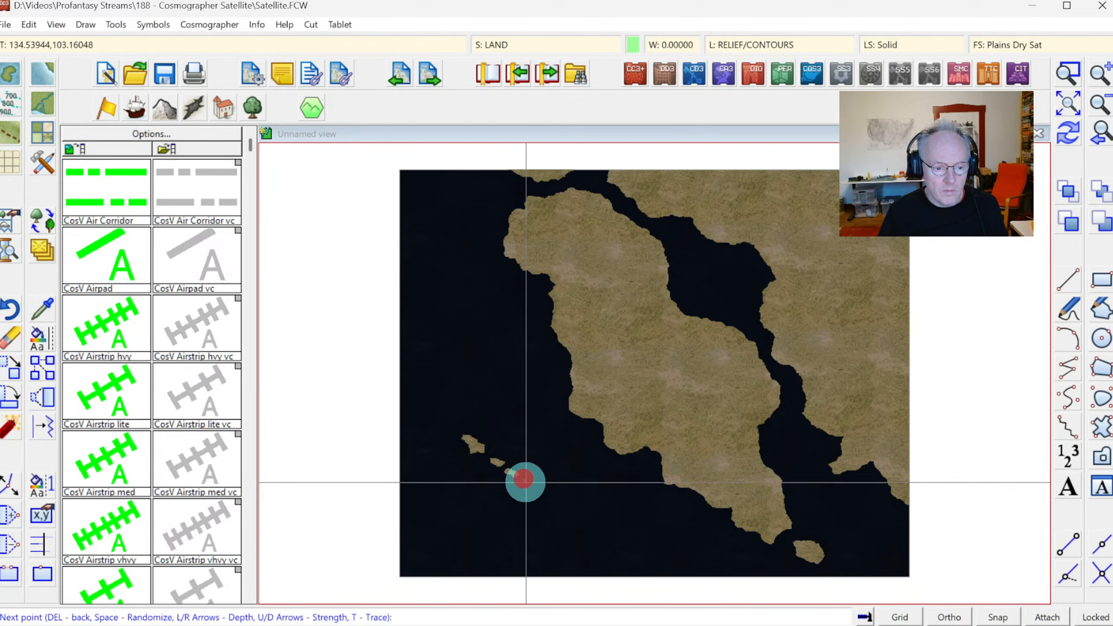
{"action": "right_click", "coordinate": [530, 481]}
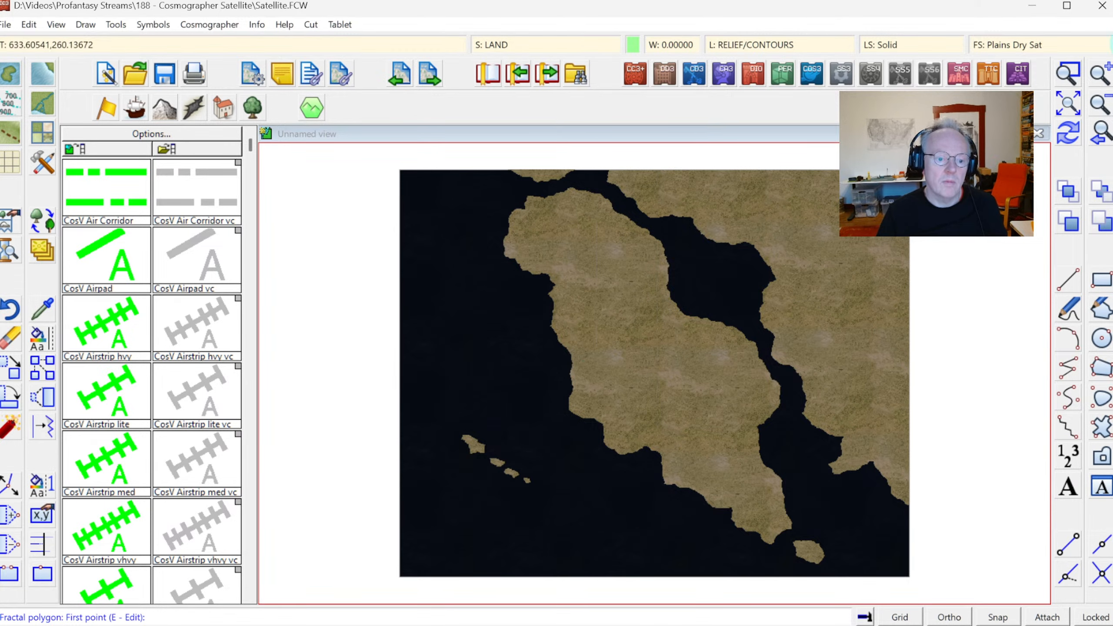
{"action": "left_click", "coordinate": [551, 486]}
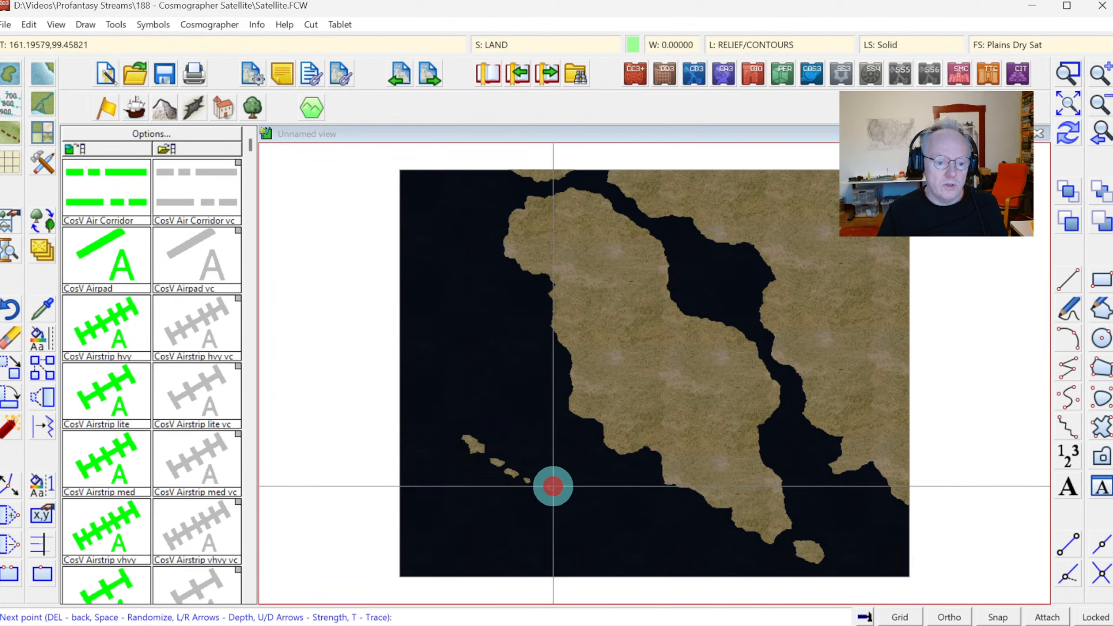
{"action": "right_click", "coordinate": [553, 486]}
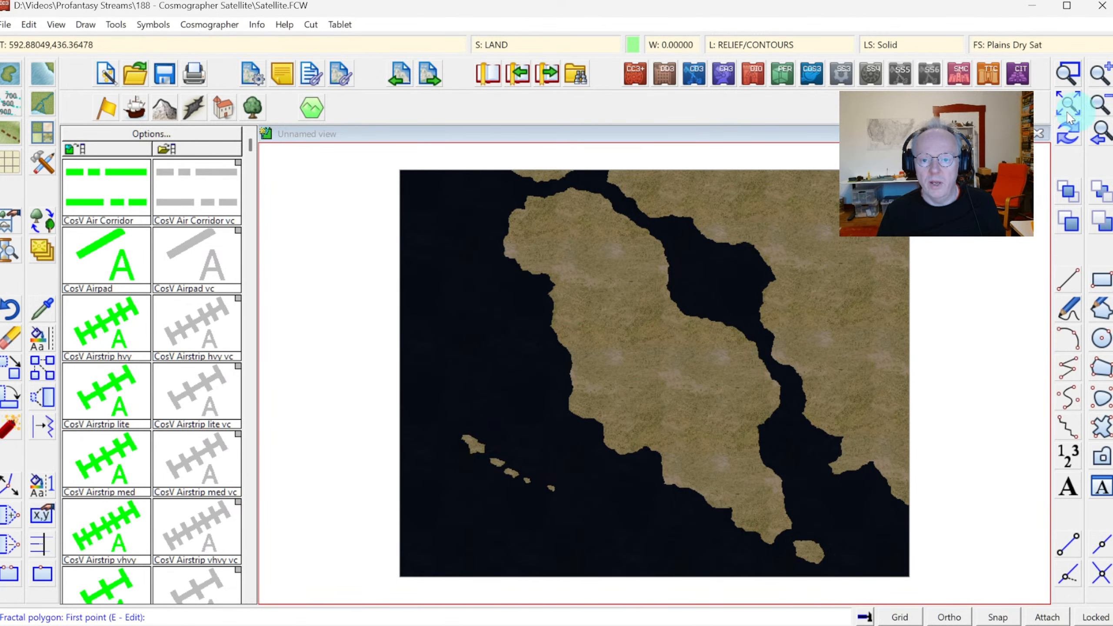
Edit the main island's fractal outline to carve a narrow, winding inlet northward into the bay on its southern coast
{"action": "left_click", "coordinate": [512, 302]}
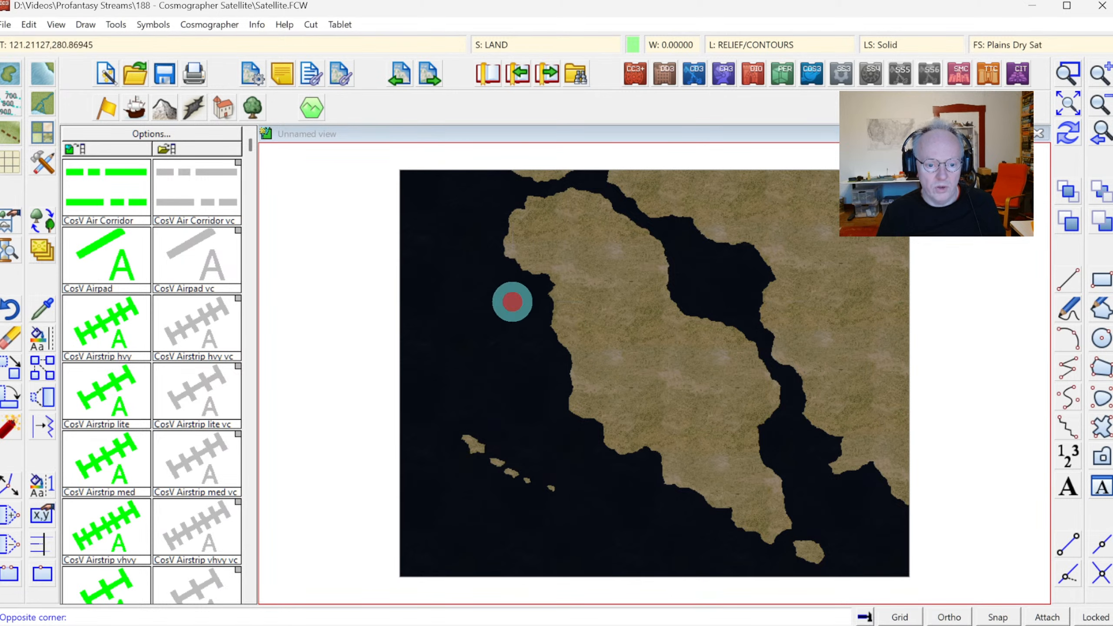
{"action": "left_click", "coordinate": [818, 544]}
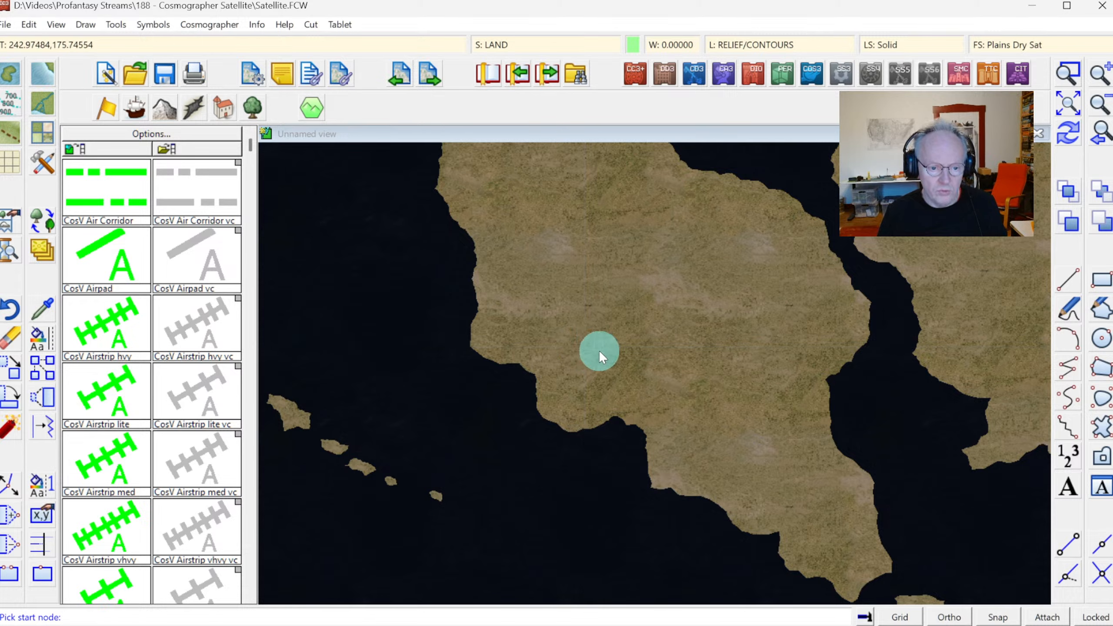
{"action": "left_click", "coordinate": [611, 419]}
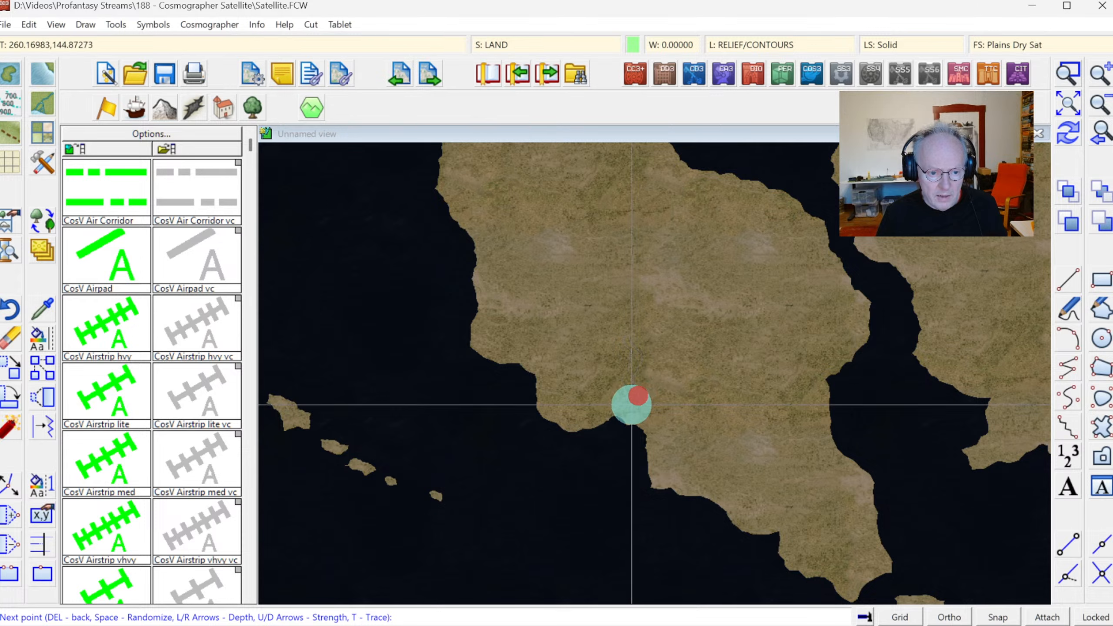
{"action": "left_click", "coordinate": [628, 413]}
{"action": "right_click", "coordinate": [628, 414]}
{"action": "left_click", "coordinate": [639, 429]}
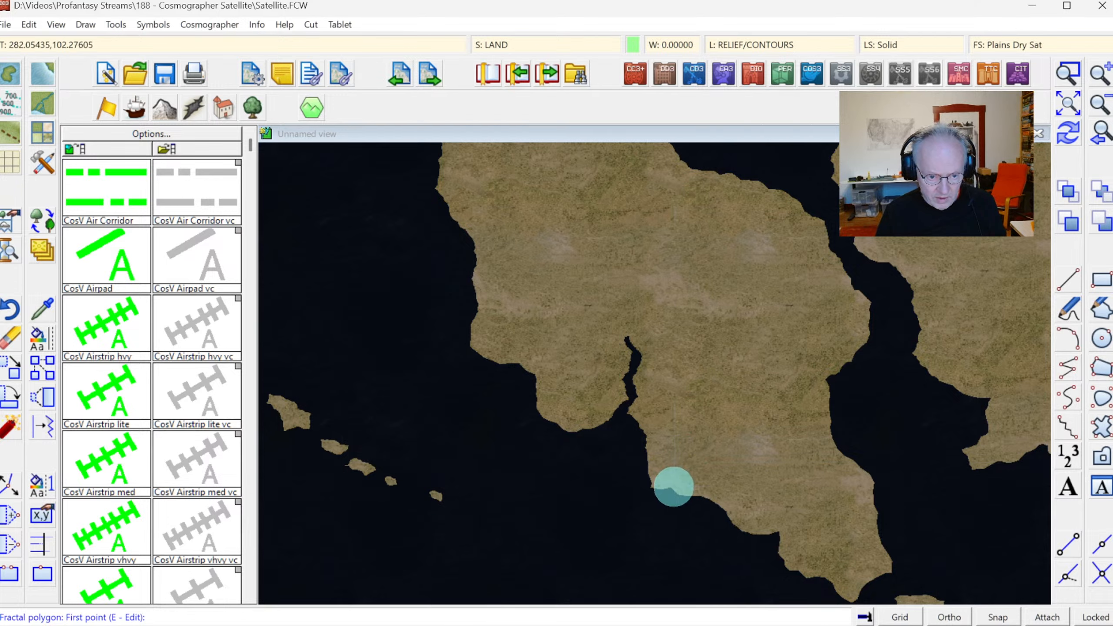
Edit the main island's outline to carve a second narrow inlet northward into the coast southeast of the first one
{"action": "left_click", "coordinate": [672, 485]}
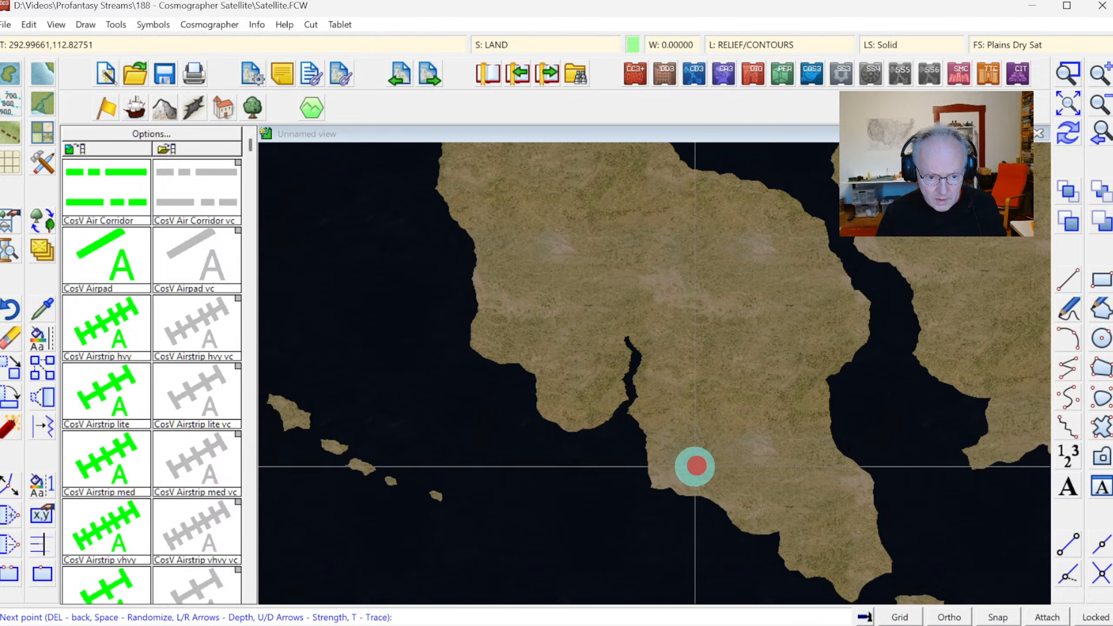
{"action": "left_click", "coordinate": [692, 492]}
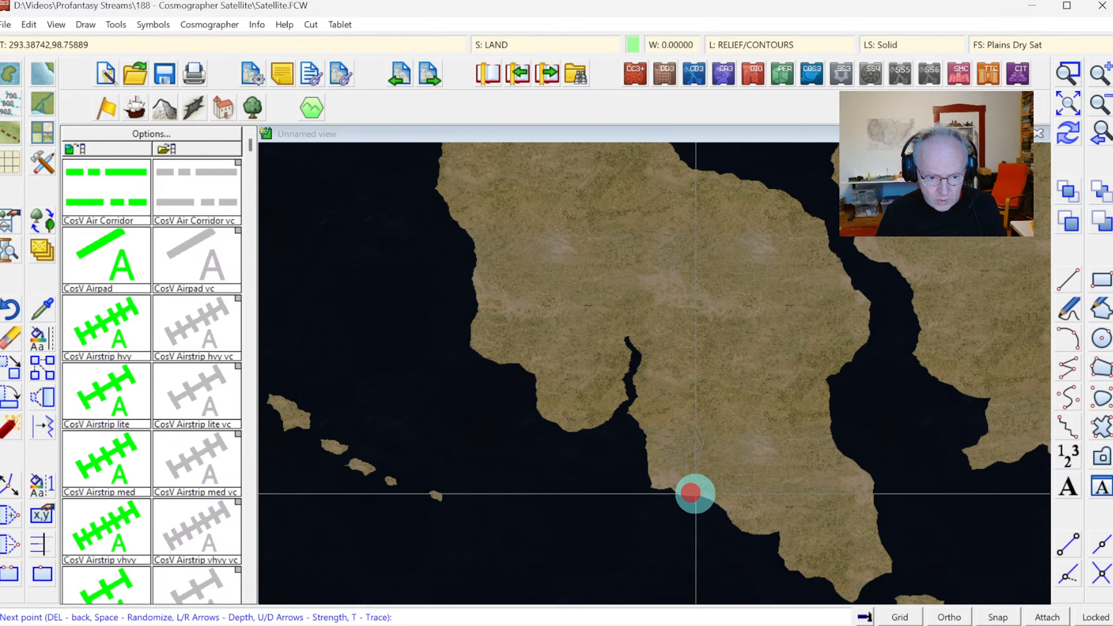
{"action": "right_click", "coordinate": [697, 494]}
{"action": "left_click", "coordinate": [701, 499]}
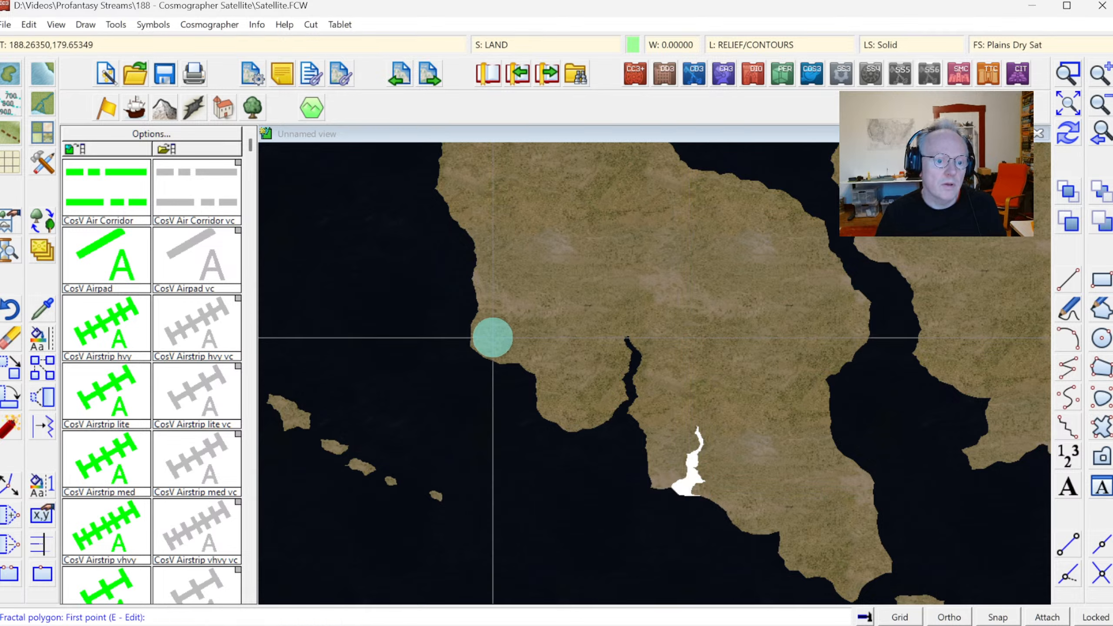
Edit the main island's outline to carve a short inlet running east-northeast into its western coast
{"action": "left_click", "coordinate": [478, 249]}
{"action": "left_click", "coordinate": [475, 254]}
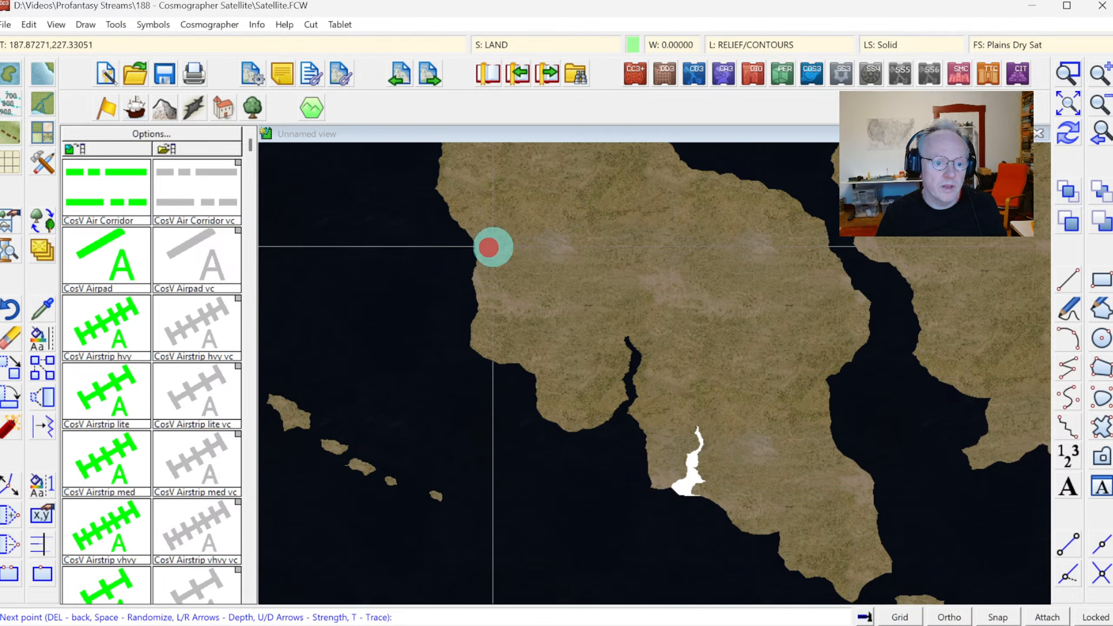
{"action": "left_click", "coordinate": [515, 246]}
{"action": "left_click", "coordinate": [534, 231]}
{"action": "left_click", "coordinate": [518, 228]}
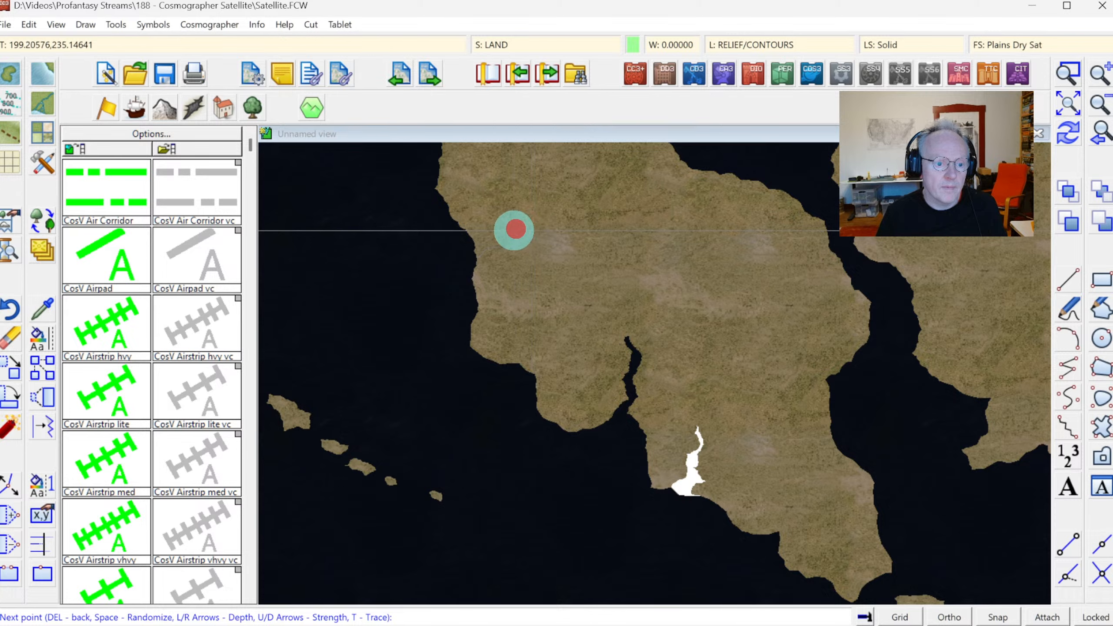
{"action": "left_click", "coordinate": [502, 239]}
{"action": "left_click", "coordinate": [485, 244]}
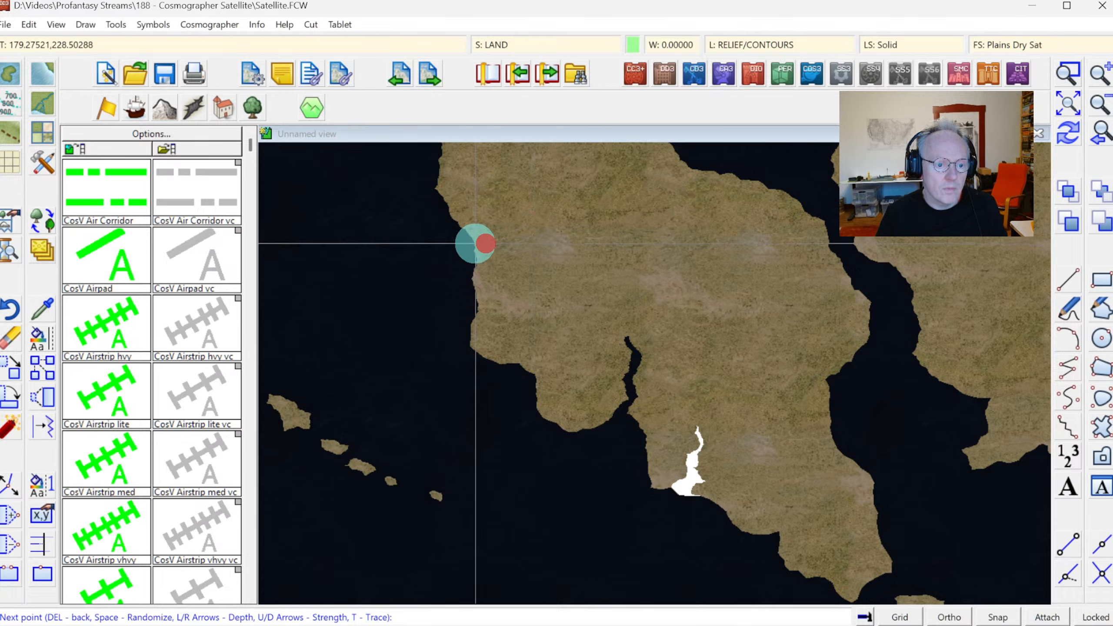
{"action": "left_click", "coordinate": [475, 243]}
{"action": "right_click", "coordinate": [468, 239]}
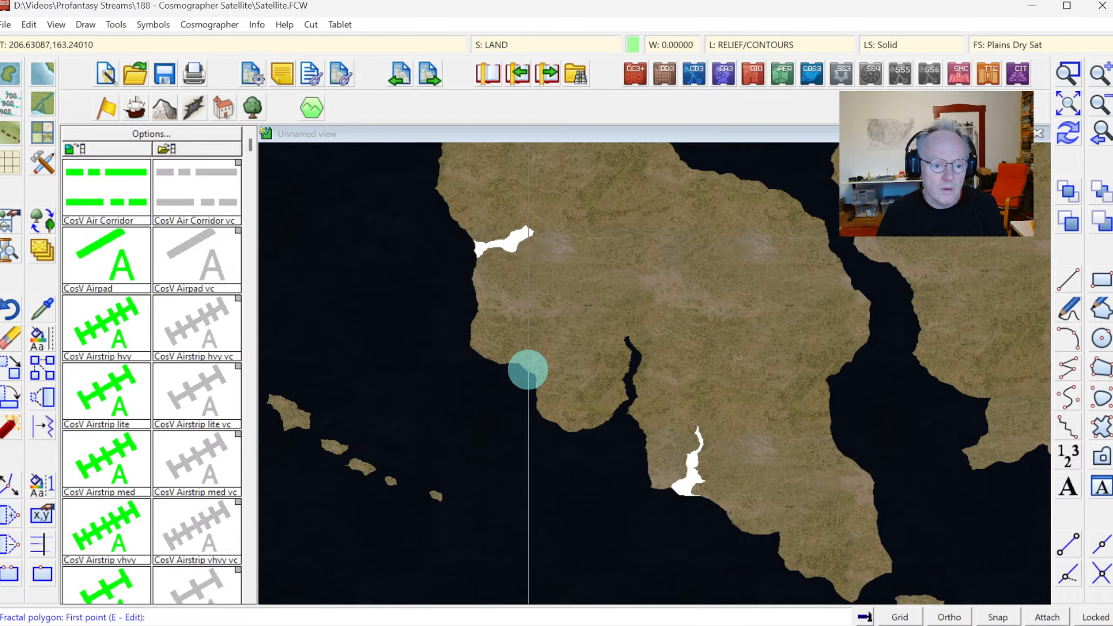
Edit the main island's outline to carve a narrow inlet northeastward into the southwestern coast, beside the rounded peninsula
{"action": "left_click", "coordinate": [517, 362]}
{"action": "left_click", "coordinate": [531, 353]}
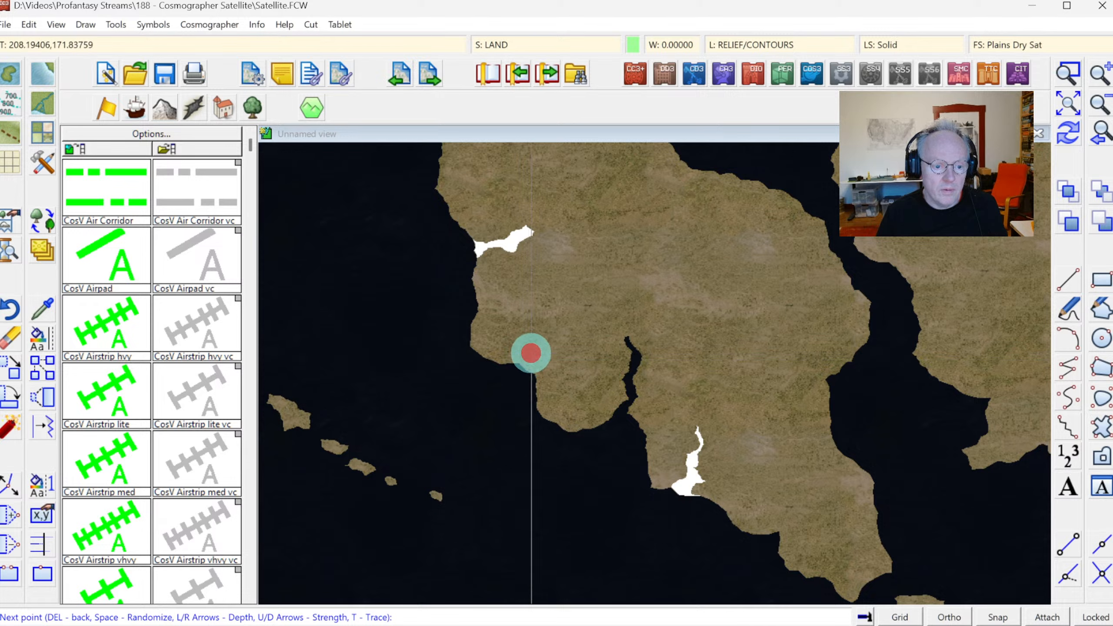
{"action": "left_click", "coordinate": [574, 335]}
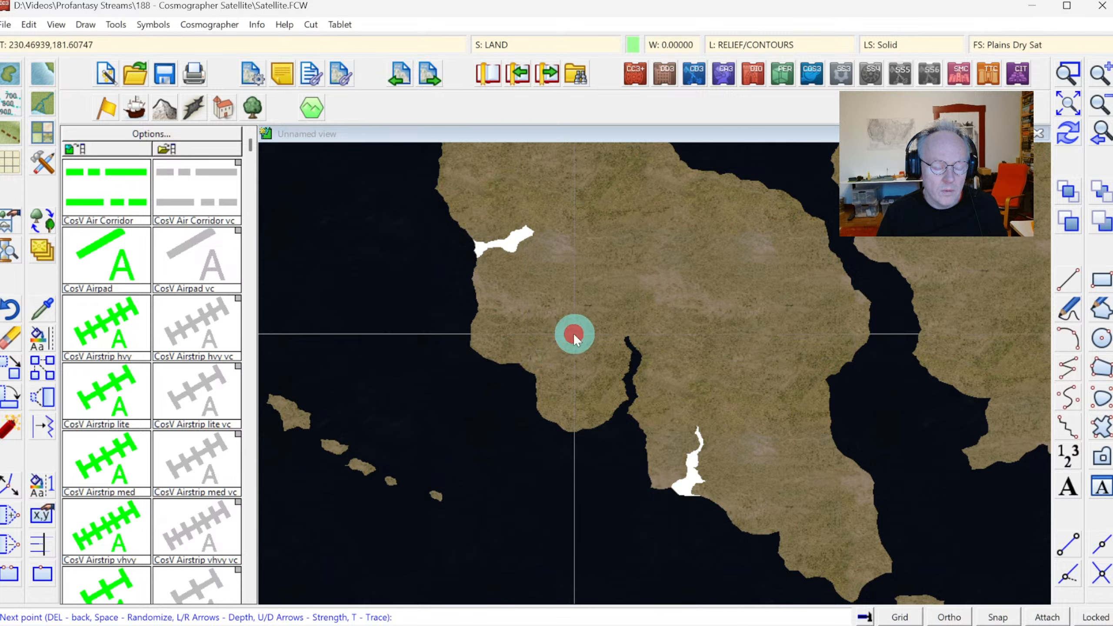
{"action": "left_click", "coordinate": [567, 337]}
{"action": "left_click", "coordinate": [544, 352]}
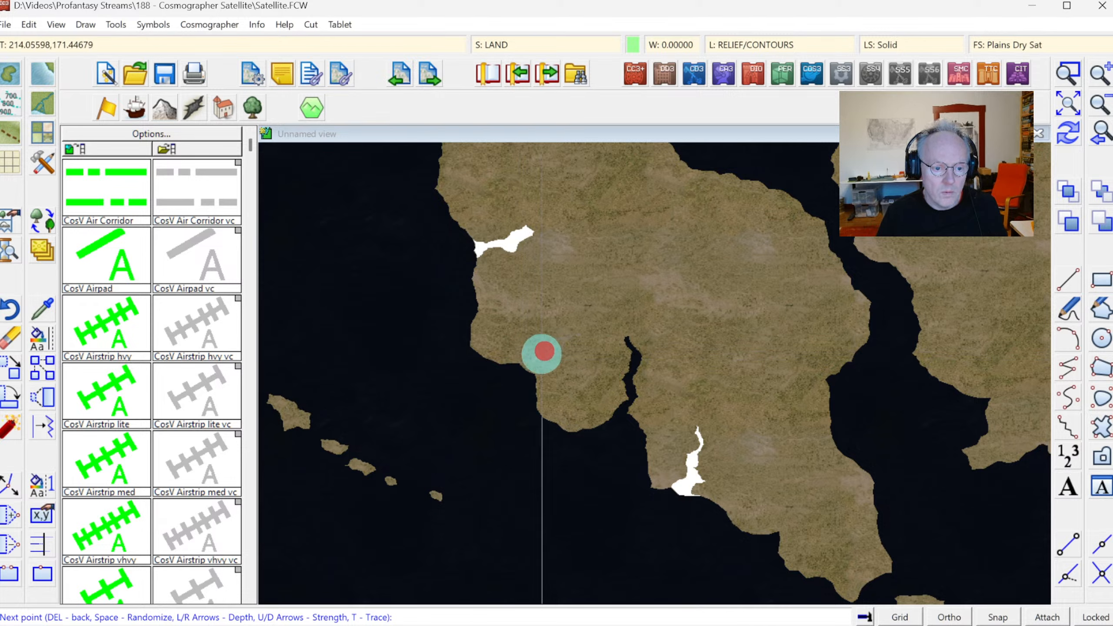
{"action": "left_click", "coordinate": [532, 366]}
{"action": "right_click", "coordinate": [532, 367]}
{"action": "left_click", "coordinate": [533, 374]}
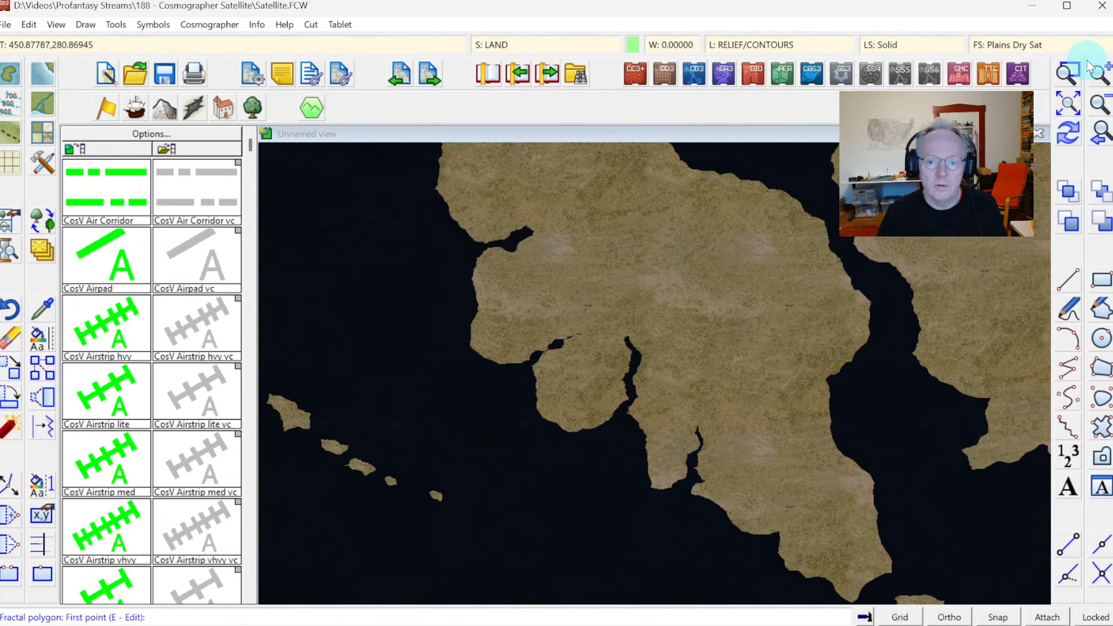
Edit the rounded southwestern peninsula's outline to carve a nearly enclosed bay with a narrow mouth on its southwestern shore
{"action": "left_click", "coordinate": [496, 335]}
{"action": "left_click", "coordinate": [661, 450]}
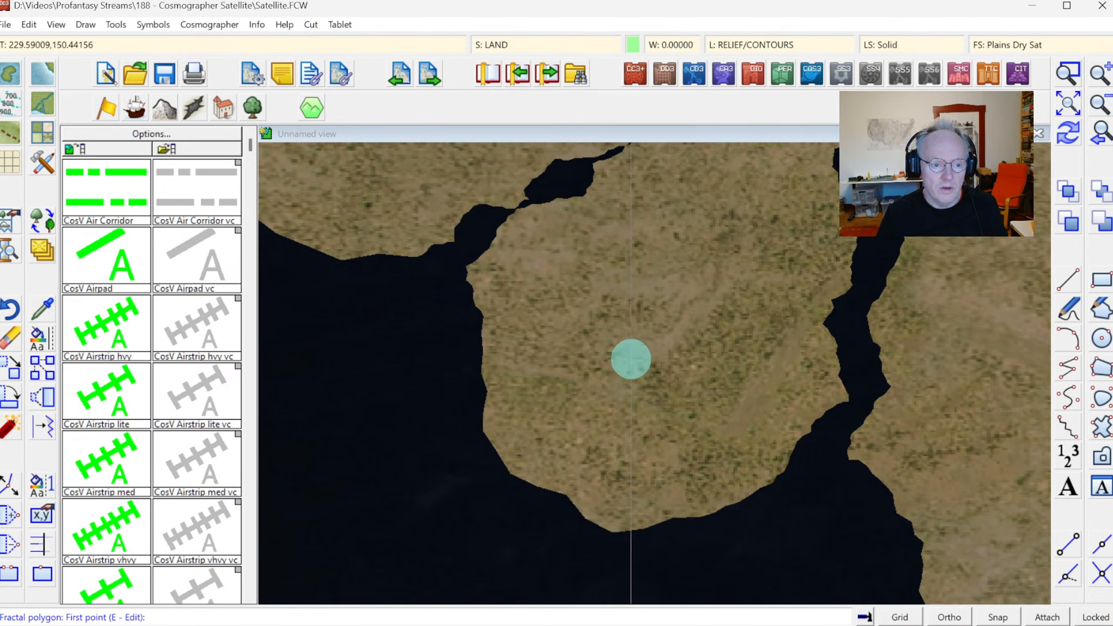
{"action": "key", "text": "e"}
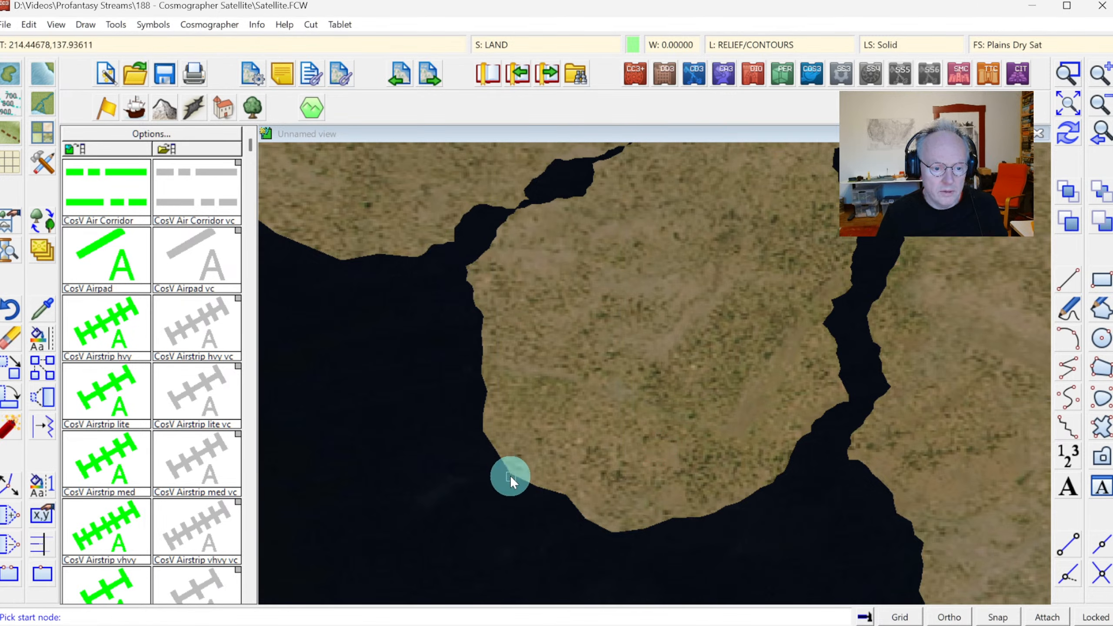
{"action": "left_click", "coordinate": [511, 480]}
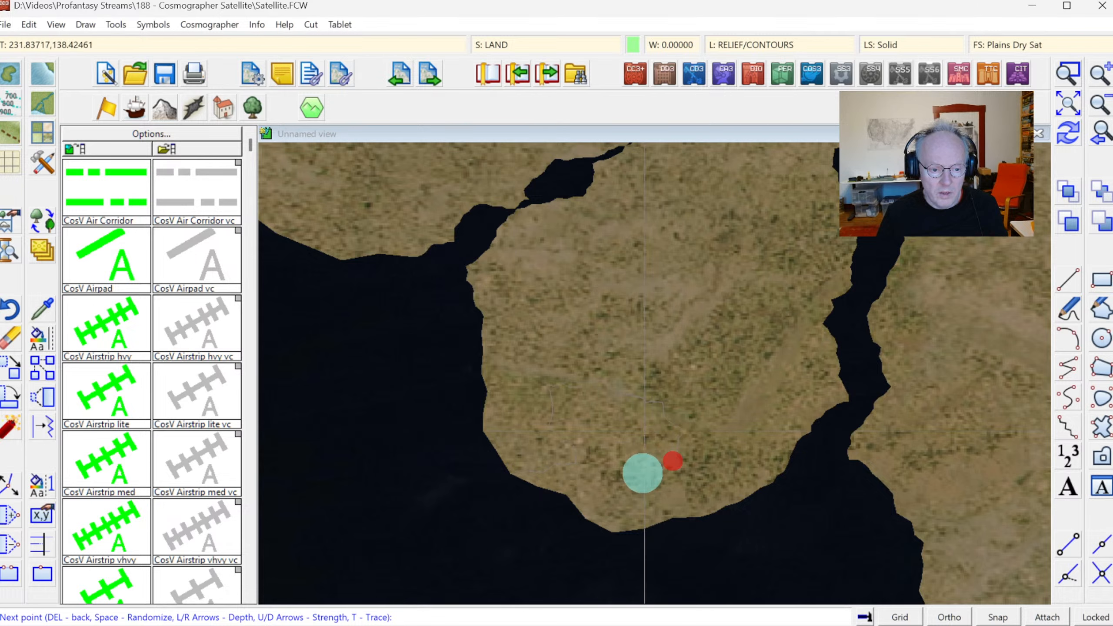
{"action": "left_click", "coordinate": [616, 475]}
{"action": "left_click", "coordinate": [582, 491]}
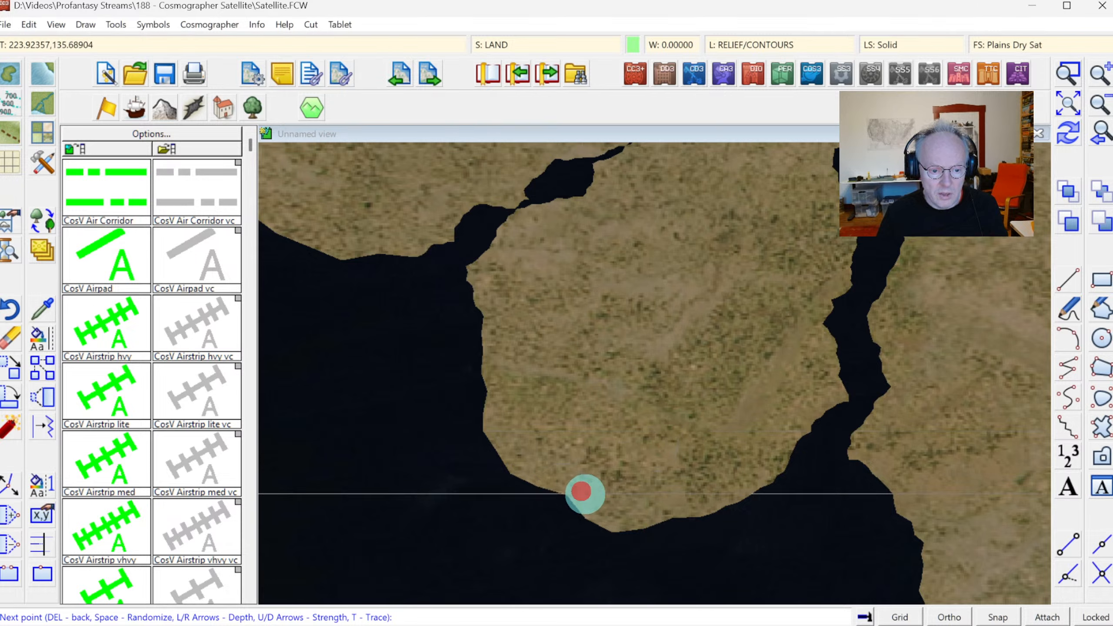
{"action": "left_click", "coordinate": [592, 502]}
{"action": "right_click", "coordinate": [618, 515]}
{"action": "left_click", "coordinate": [651, 518]}
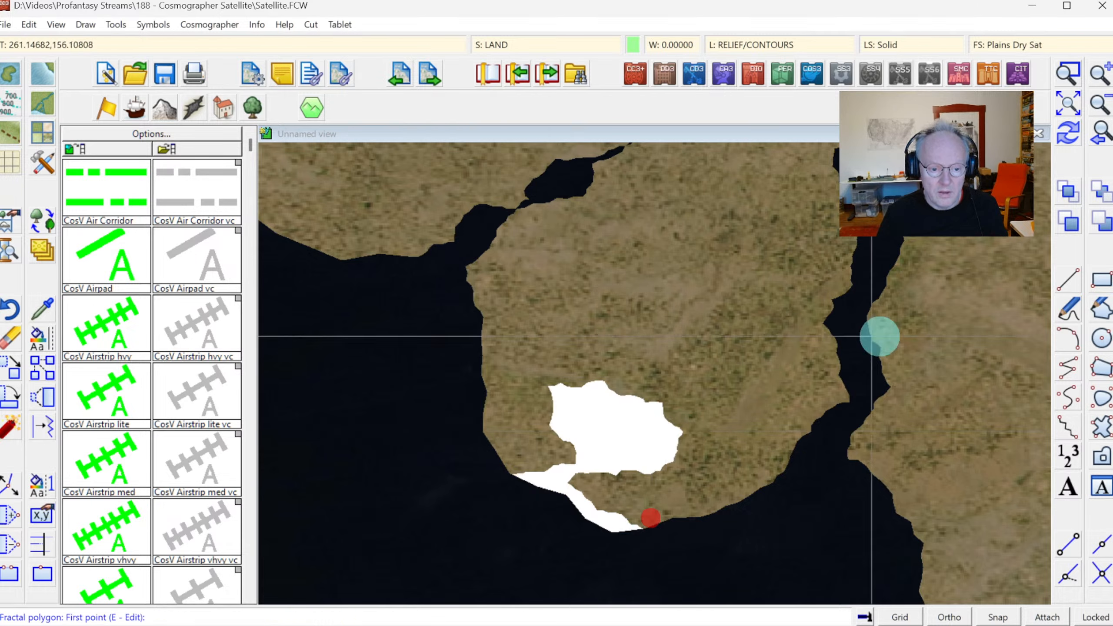
{"action": "left_click", "coordinate": [1068, 148]}
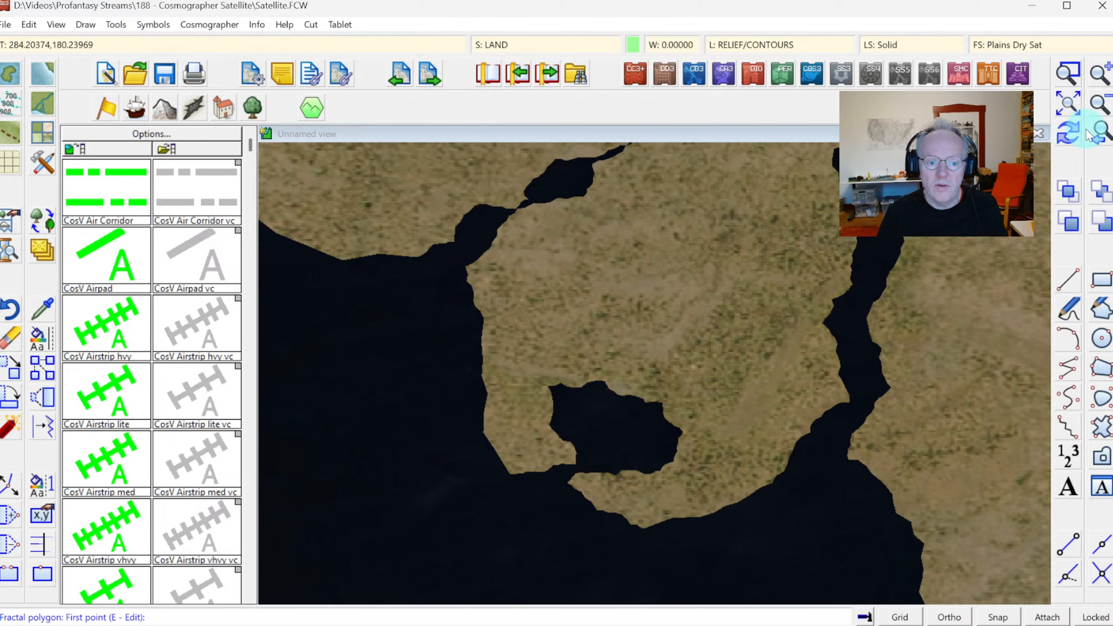
Edit the main island's outline to carve a forked inlet into the southern coast near its southeastern end, branching north and east
{"action": "left_click", "coordinate": [1099, 134]}
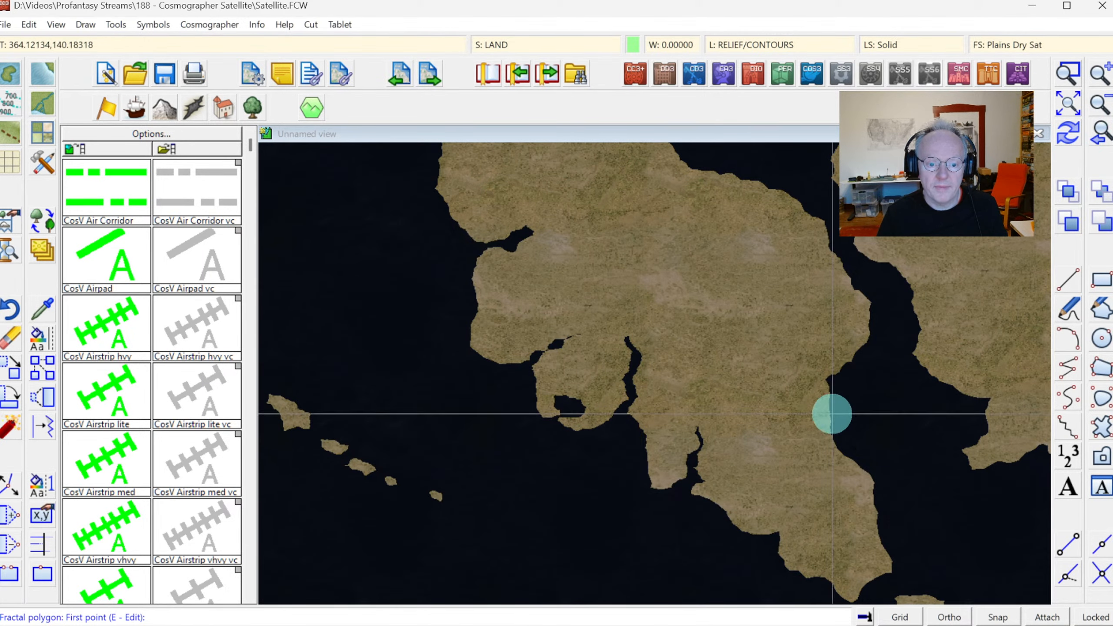
{"action": "key", "text": "e"}
{"action": "left_click", "coordinate": [766, 532]}
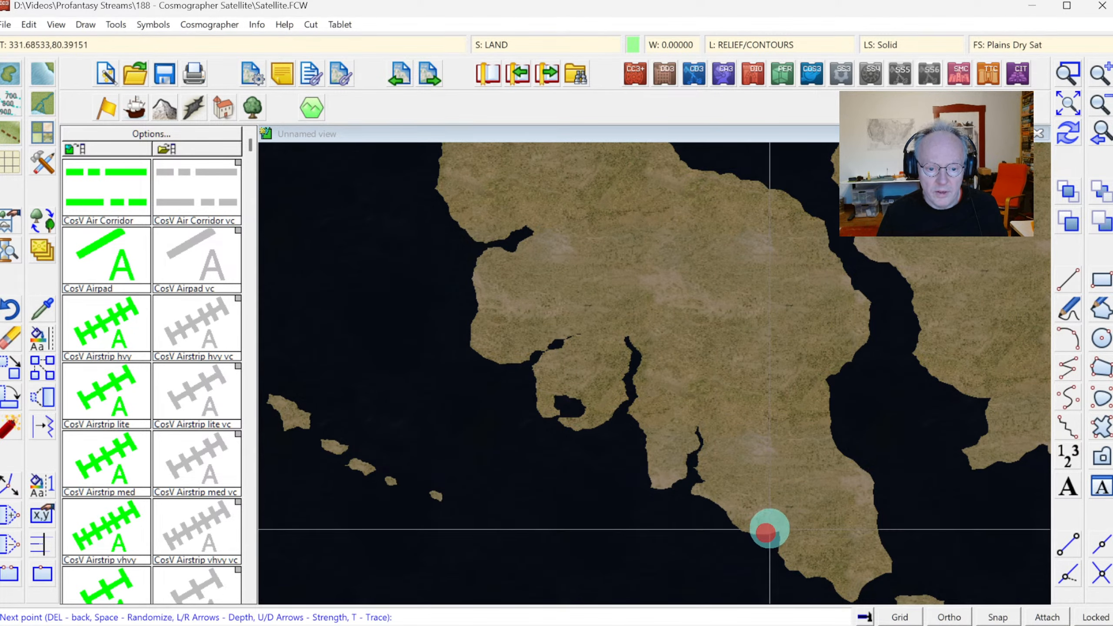
{"action": "left_click", "coordinate": [760, 495]}
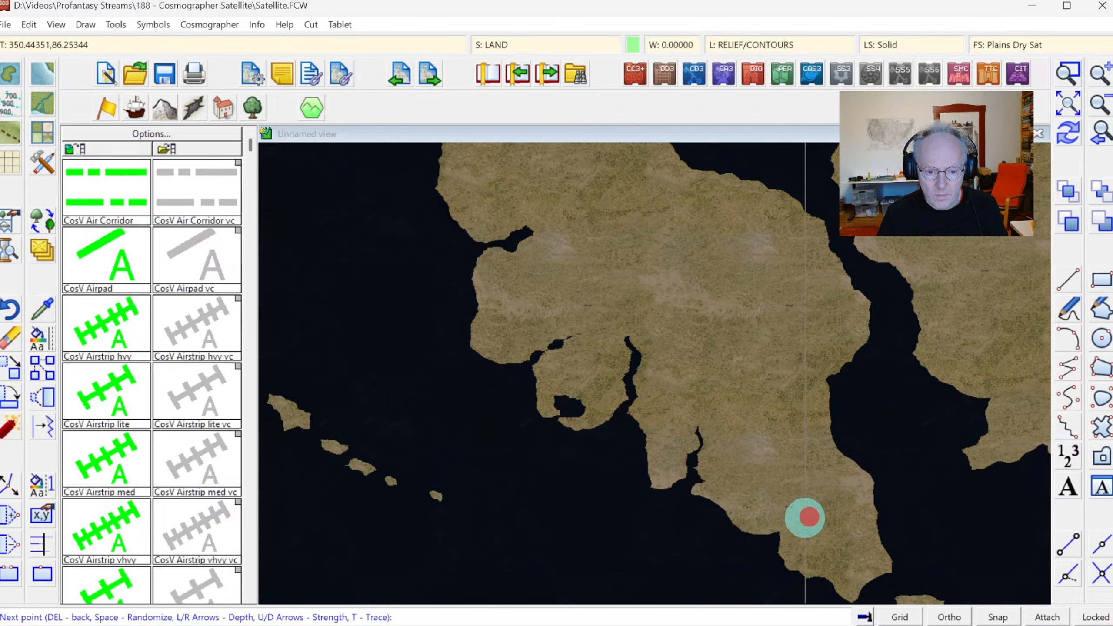
{"action": "right_click", "coordinate": [780, 535]}
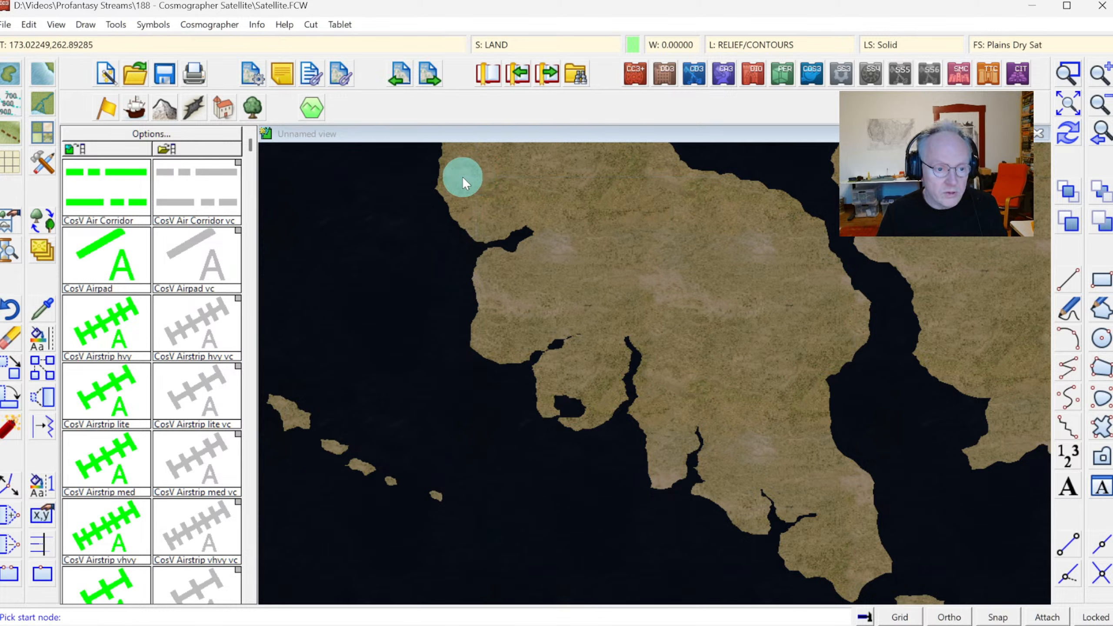
Carve two narrow inlets into the main island's western coast, one north and one south of the existing inlet there
{"action": "left_click", "coordinate": [447, 174]}
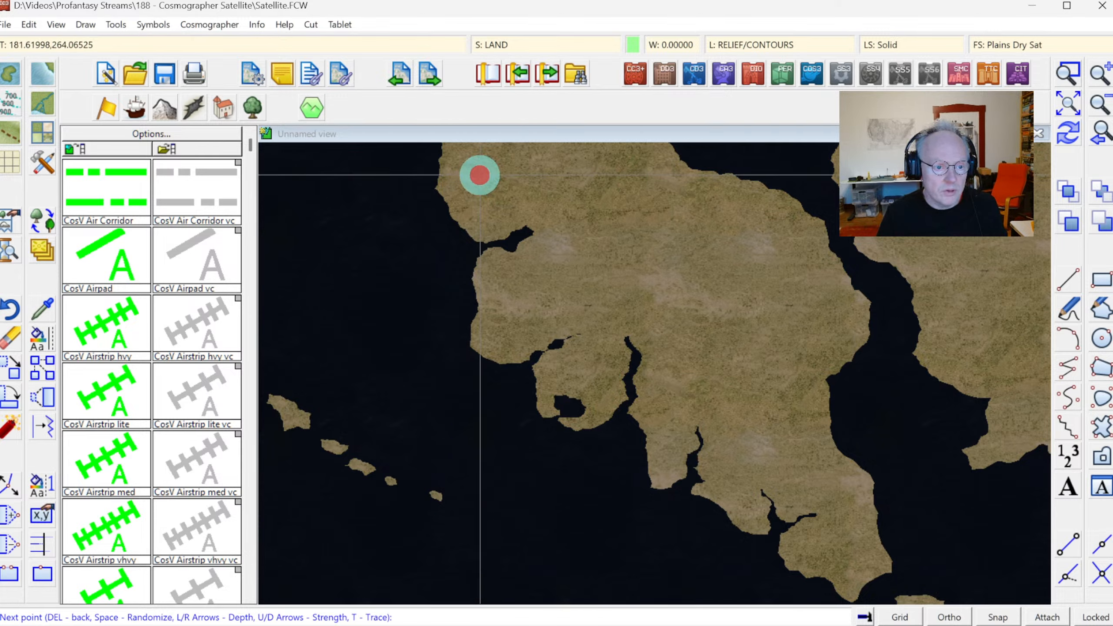
{"action": "left_click", "coordinate": [449, 170]}
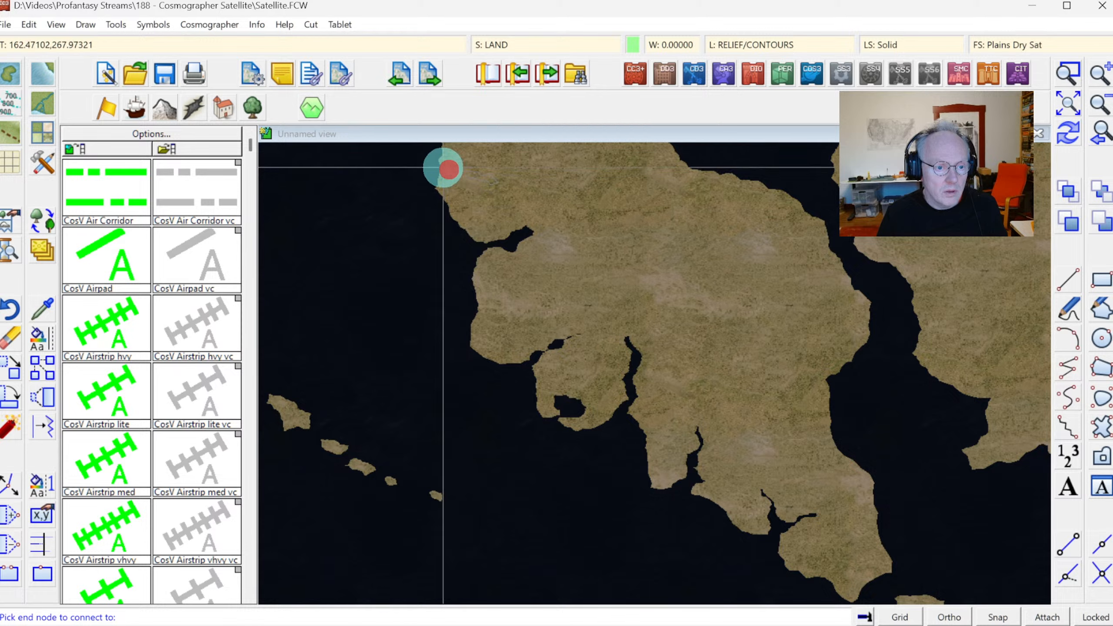
{"action": "left_click", "coordinate": [1060, 138]}
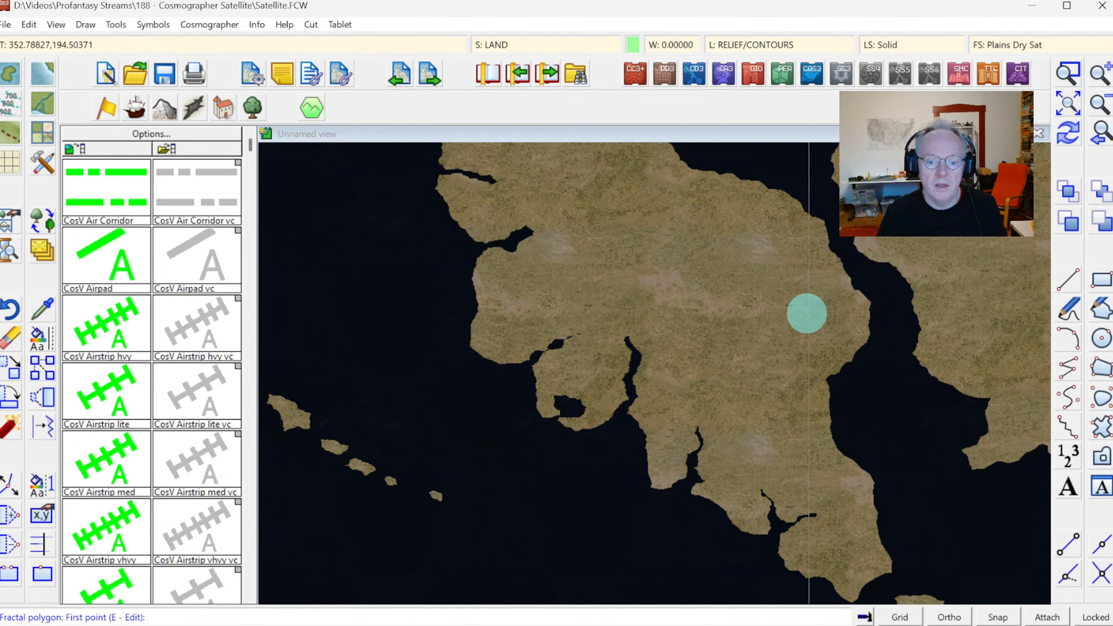
{"action": "left_click", "coordinate": [475, 300]}
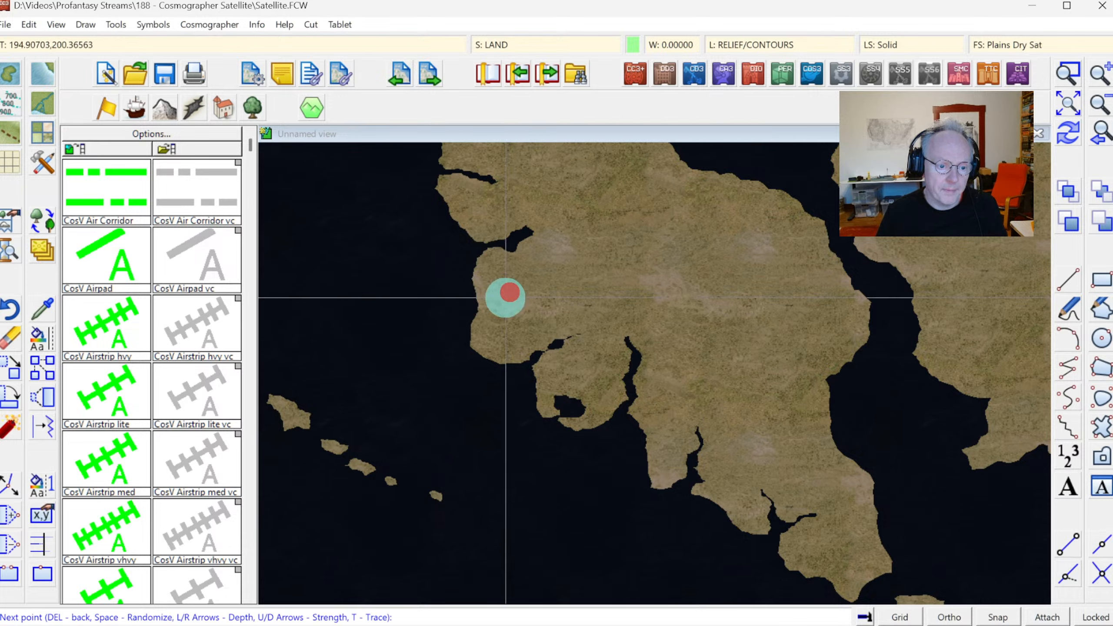
{"action": "key", "text": "t"}
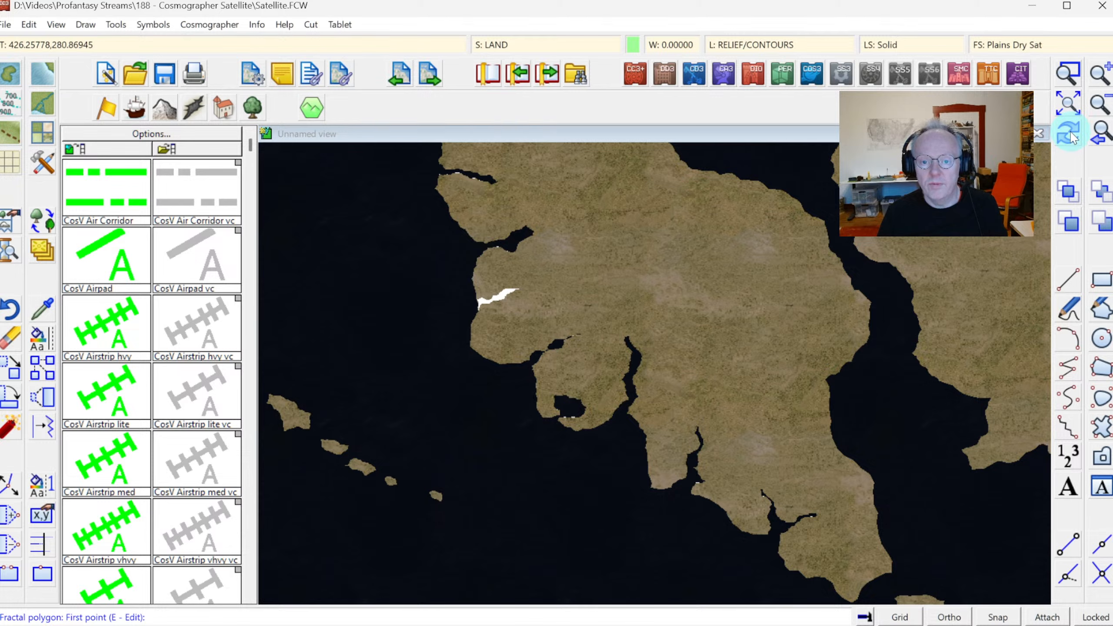
{"action": "left_click", "coordinate": [815, 274]}
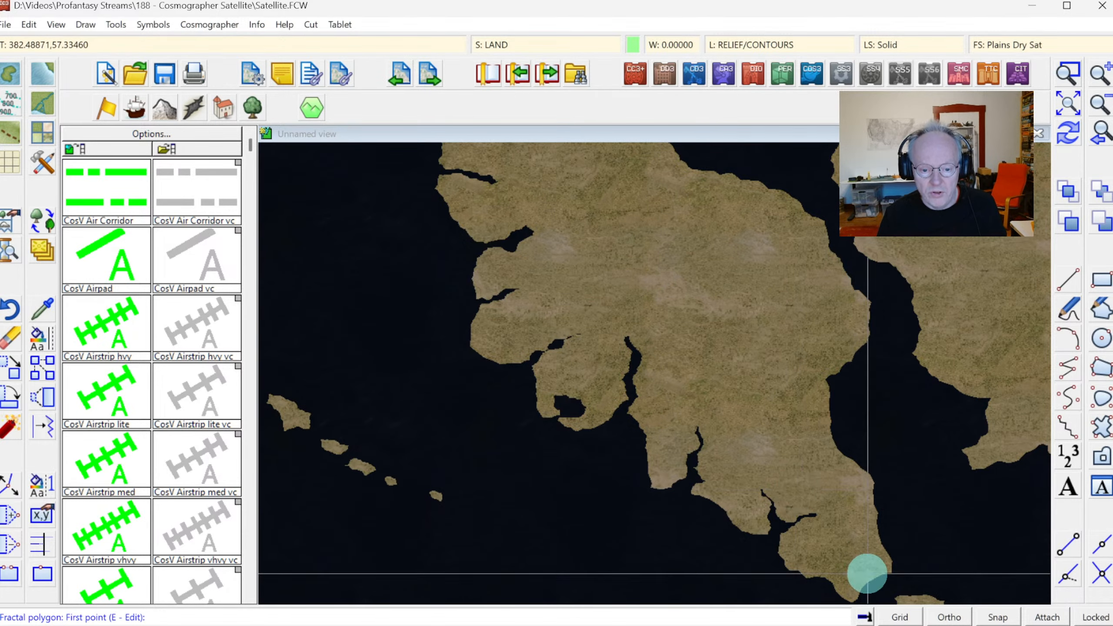
Edit the eastern landmass's outline to carve a short inlet northeastward into its western coast, at the narrow strait
{"action": "key", "text": "e"}
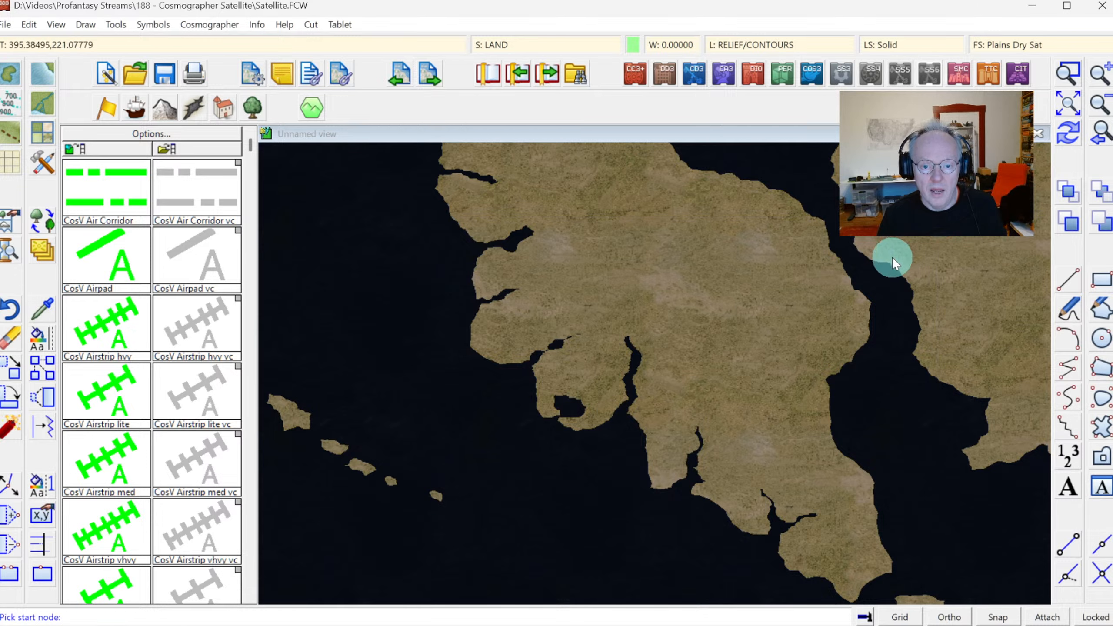
{"action": "left_click", "coordinate": [893, 264]}
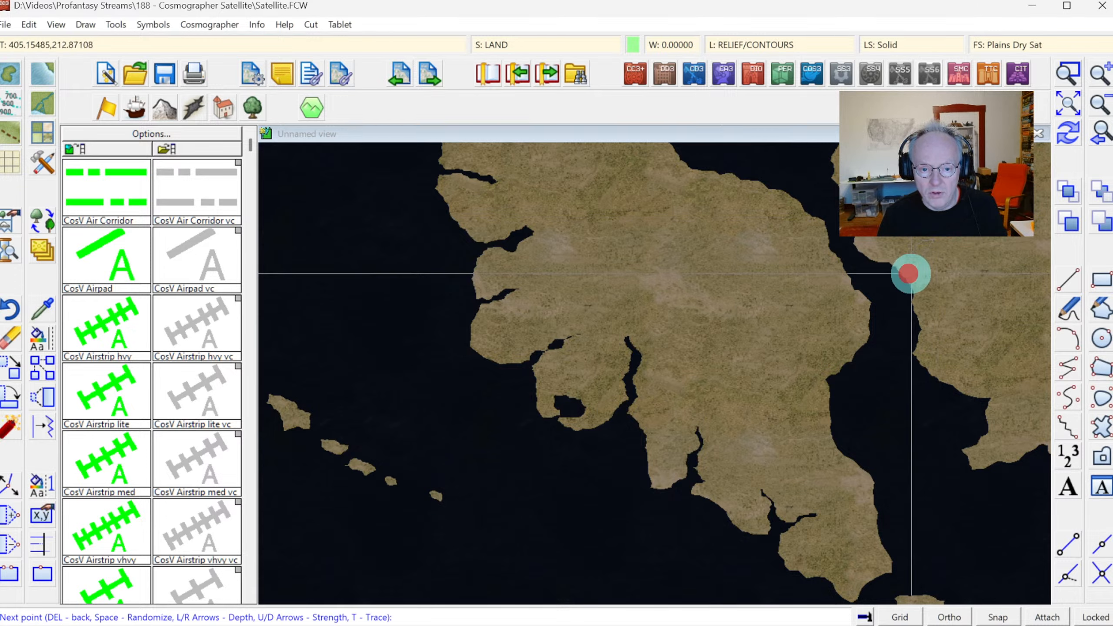
{"action": "right_click", "coordinate": [915, 279]}
{"action": "left_click", "coordinate": [913, 291]}
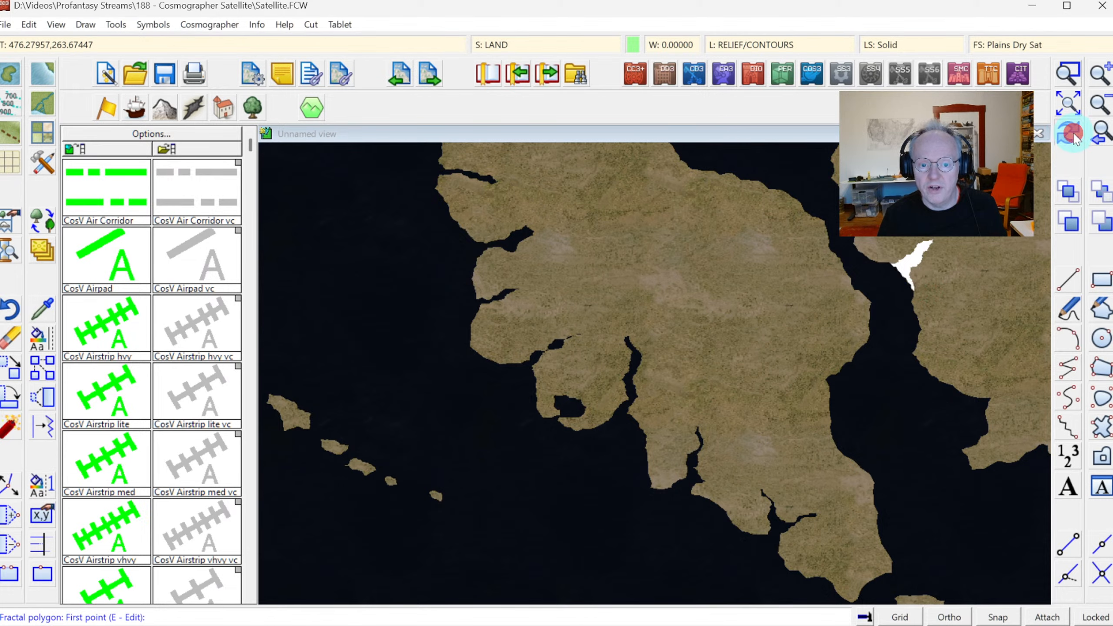
Carve two short inlets northward into the eastern landmass's coast along the northern shore of the wide part of the strait
{"action": "left_click", "coordinate": [1068, 103]}
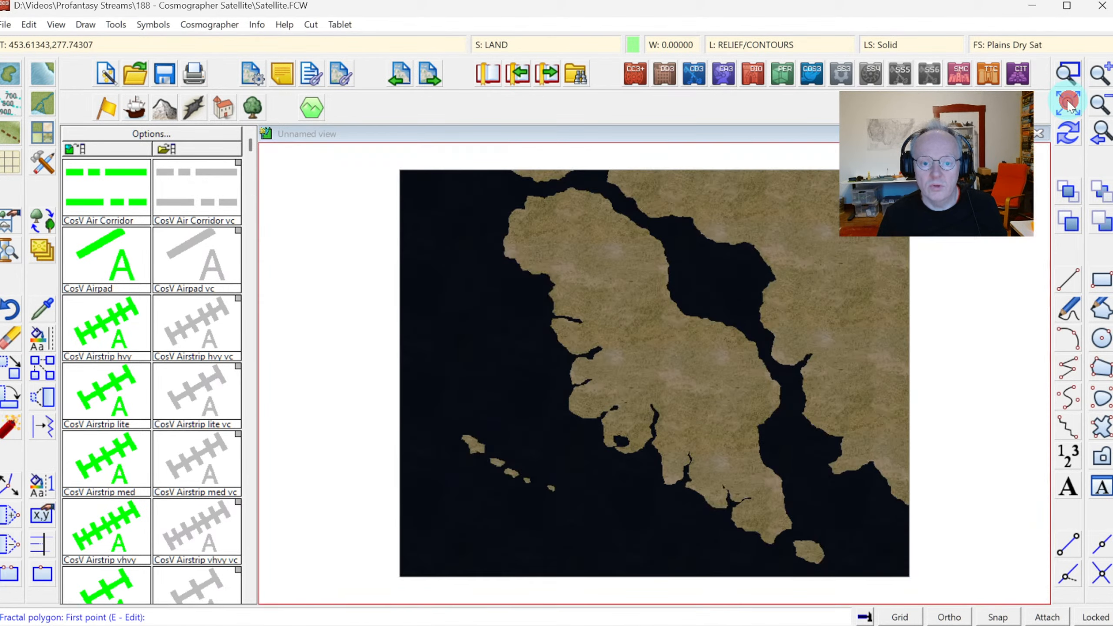
{"action": "left_click", "coordinate": [1066, 70]}
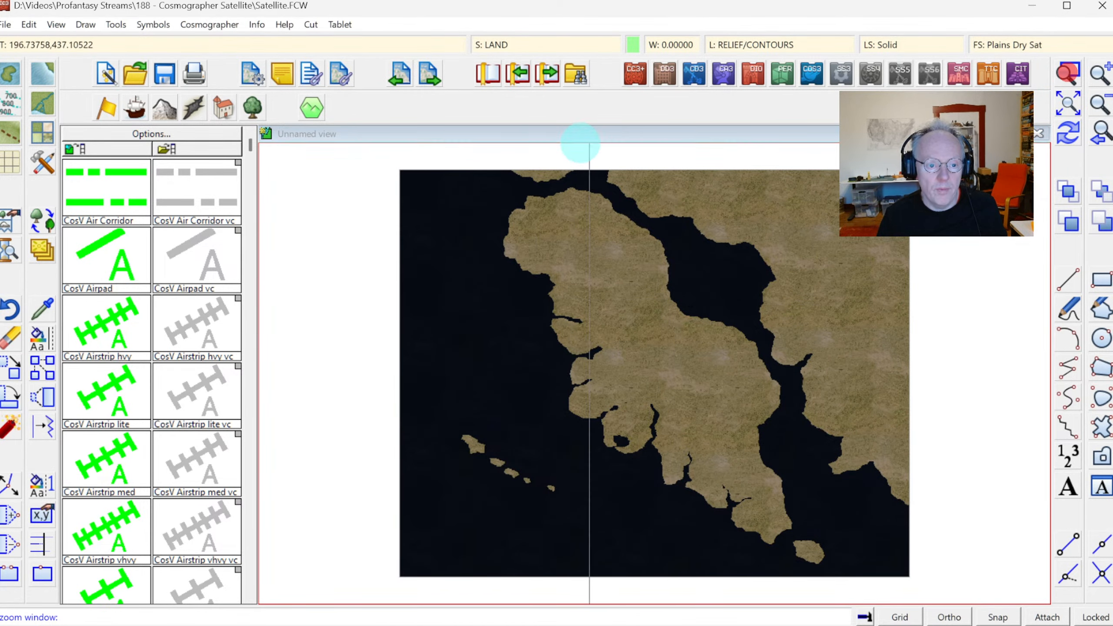
{"action": "left_click", "coordinate": [522, 160]}
{"action": "left_click", "coordinate": [828, 334]}
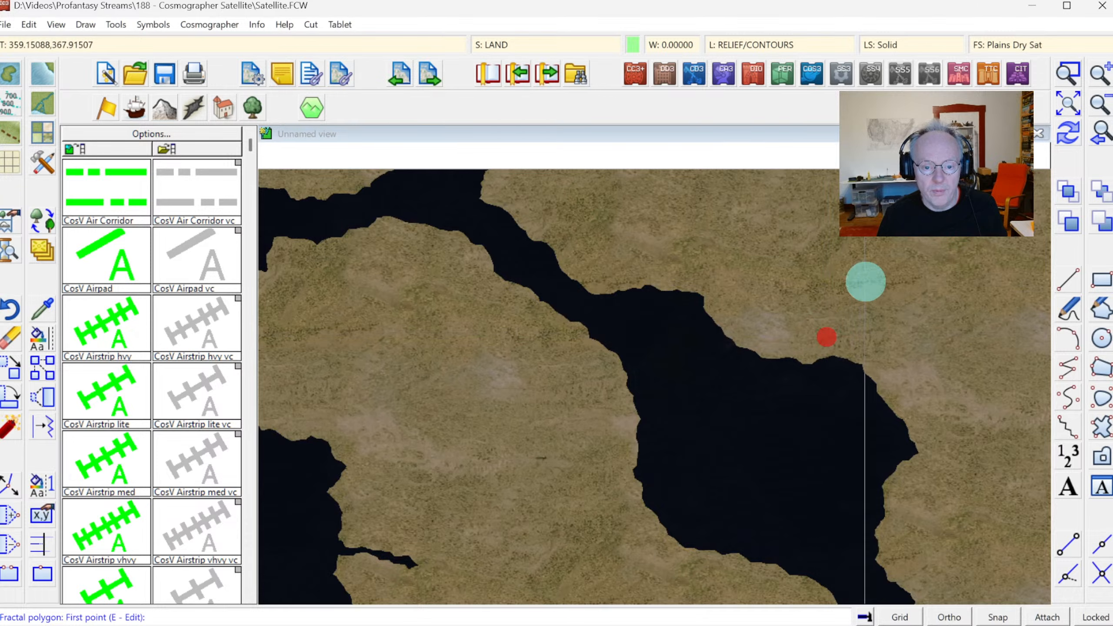
{"action": "left_click", "coordinate": [845, 356]}
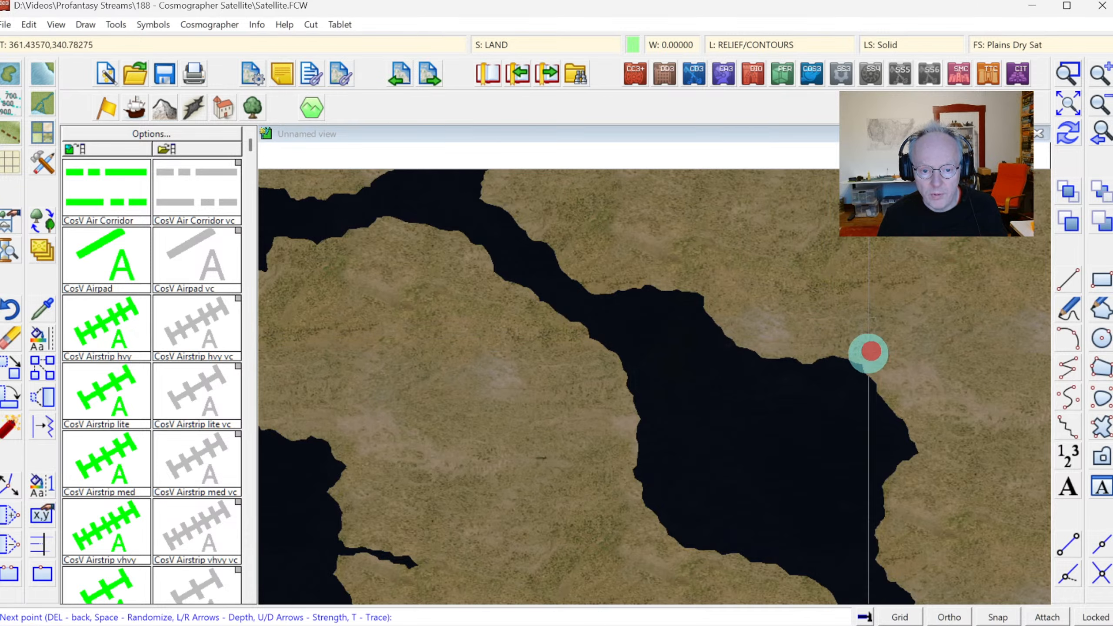
{"action": "left_click", "coordinate": [870, 352]}
{"action": "left_click", "coordinate": [867, 374]}
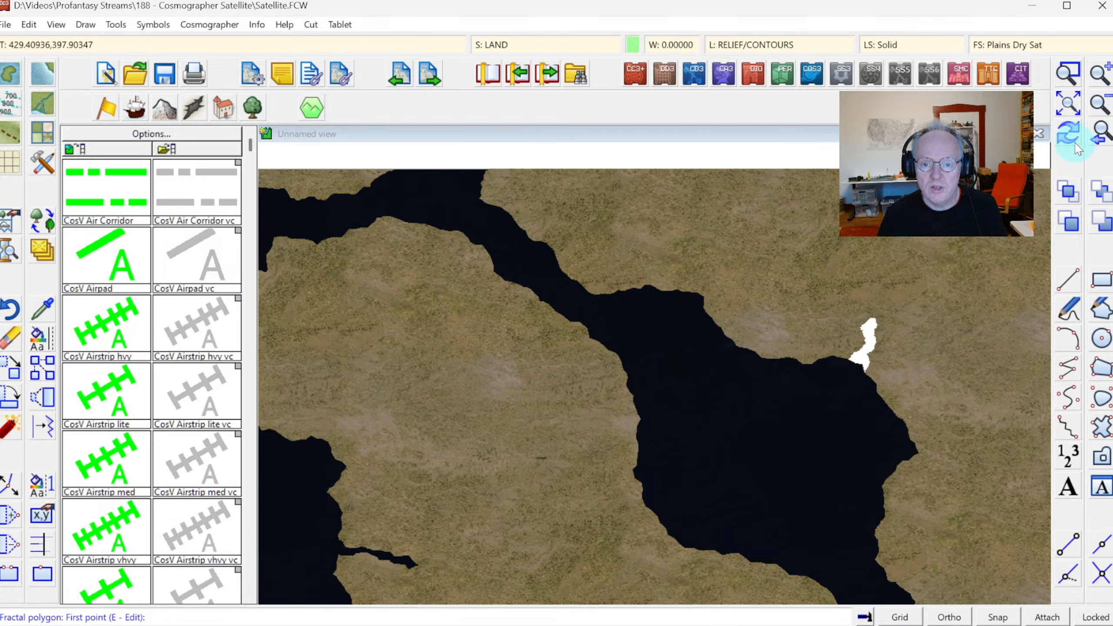
{"action": "left_click", "coordinate": [676, 288]}
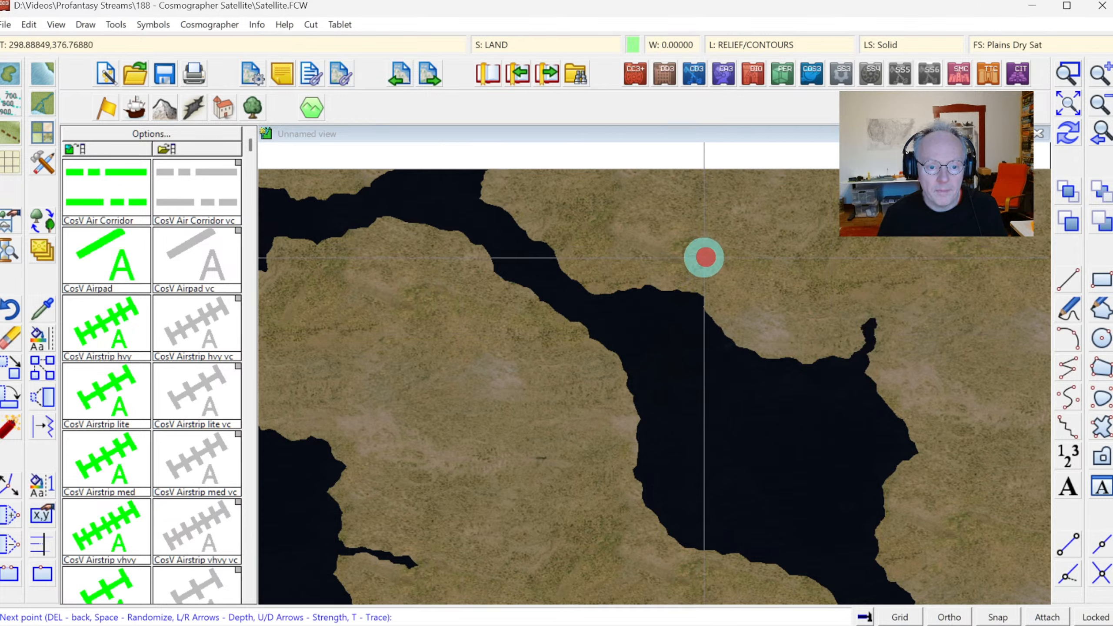
{"action": "left_click", "coordinate": [704, 298]}
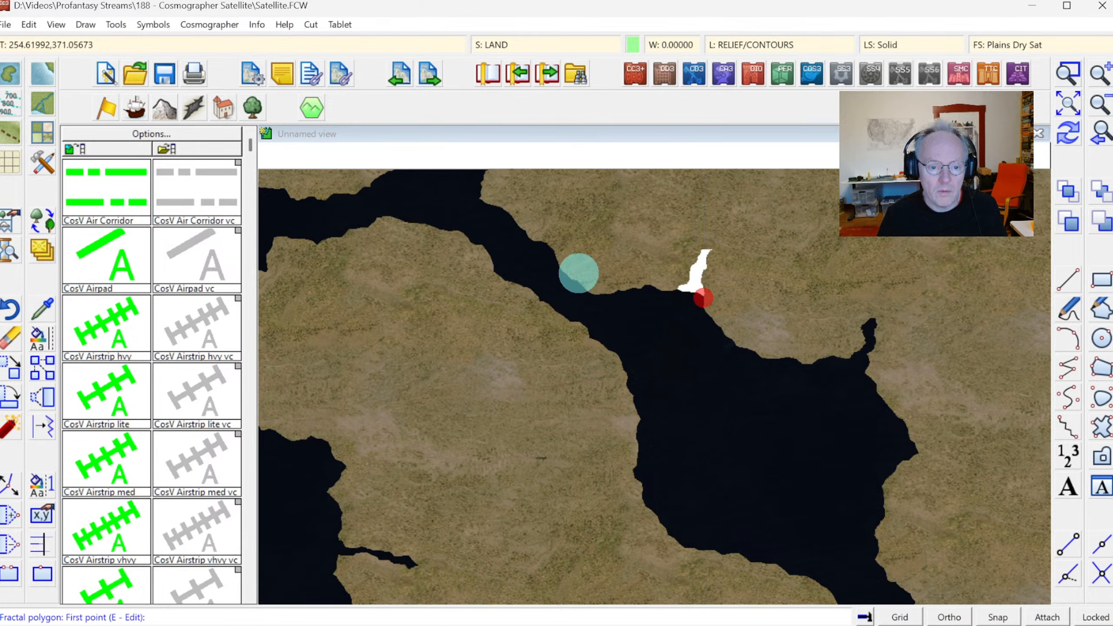
Edit the eastern landmass's outline to carve a long, narrow inlet east-northeast into its southwestern coast, above the small peninsula
{"action": "left_click", "coordinate": [1098, 140]}
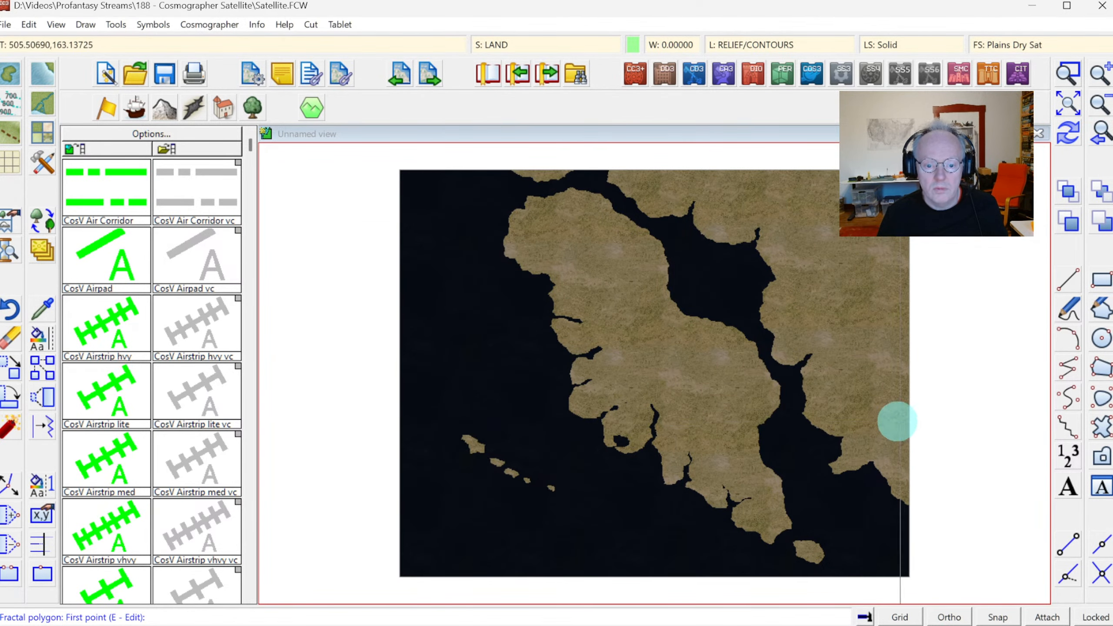
{"action": "left_click", "coordinate": [832, 433]}
{"action": "left_click", "coordinate": [838, 435]}
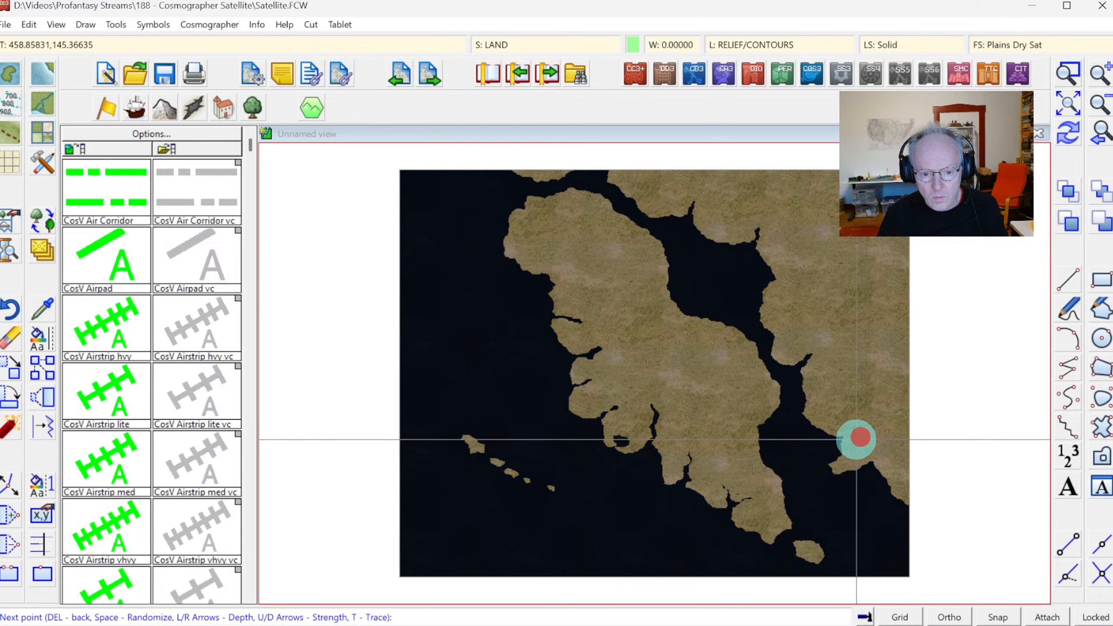
{"action": "right_click", "coordinate": [842, 443]}
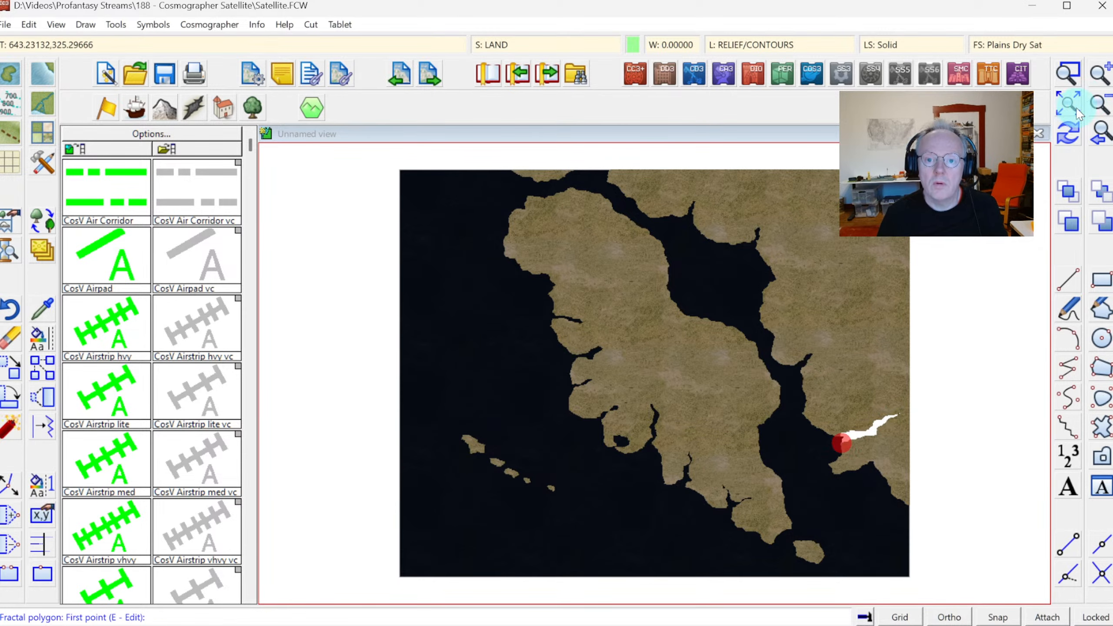
{"action": "left_click", "coordinate": [1070, 137]}
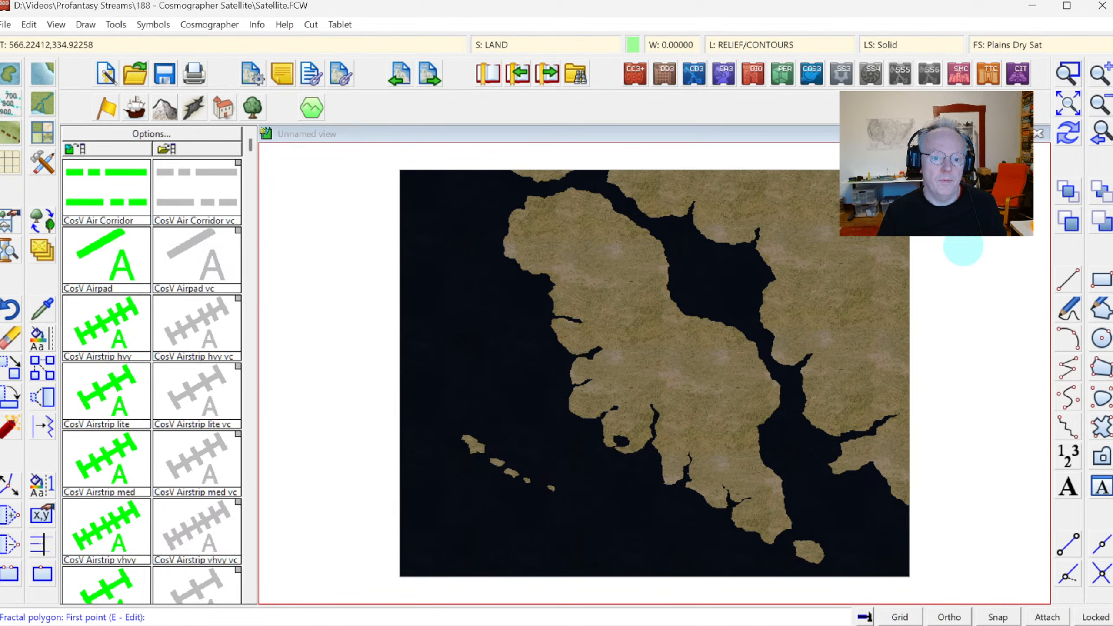
Edit the main island's outline to carve a short, narrow inlet east-southeast into its northwestern coast
{"action": "key", "text": "e"}
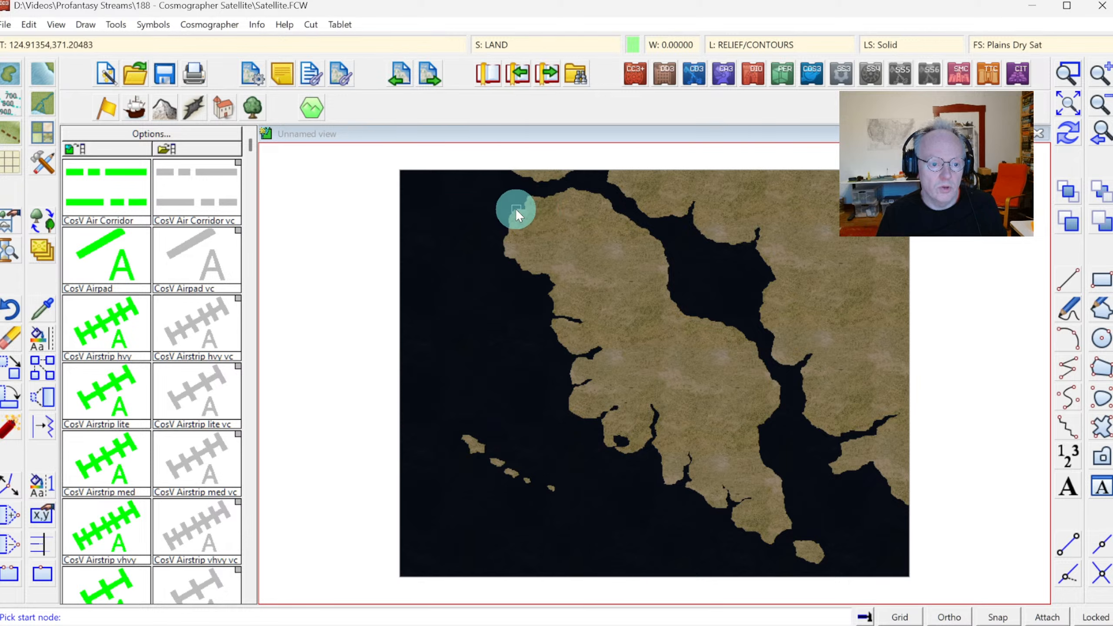
{"action": "left_click", "coordinate": [517, 210]}
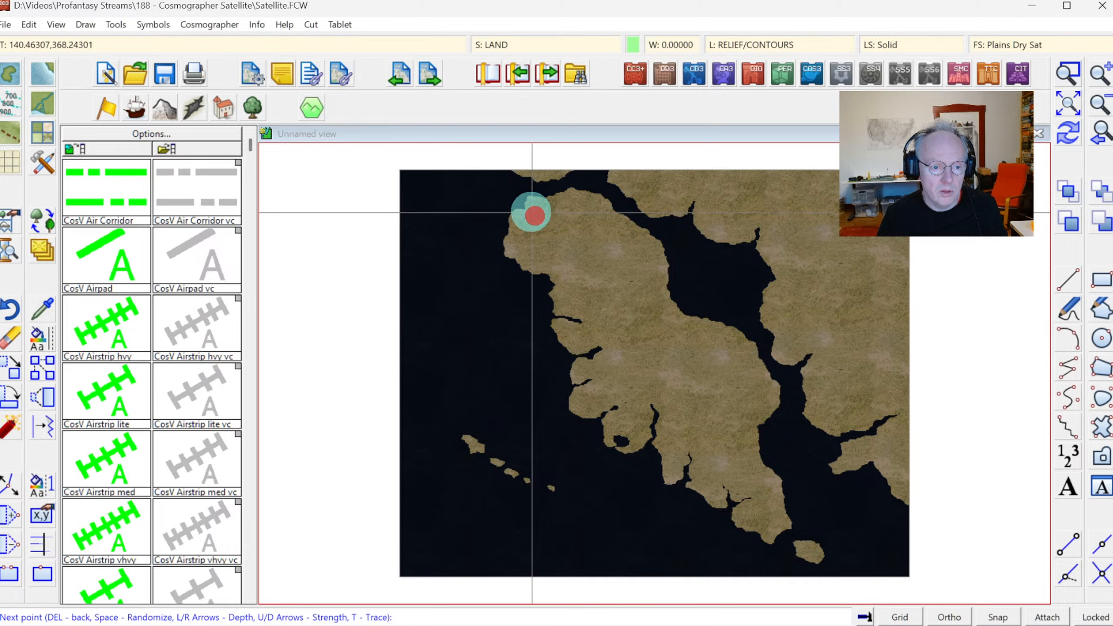
{"action": "right_click", "coordinate": [530, 211]}
{"action": "left_click", "coordinate": [530, 210]}
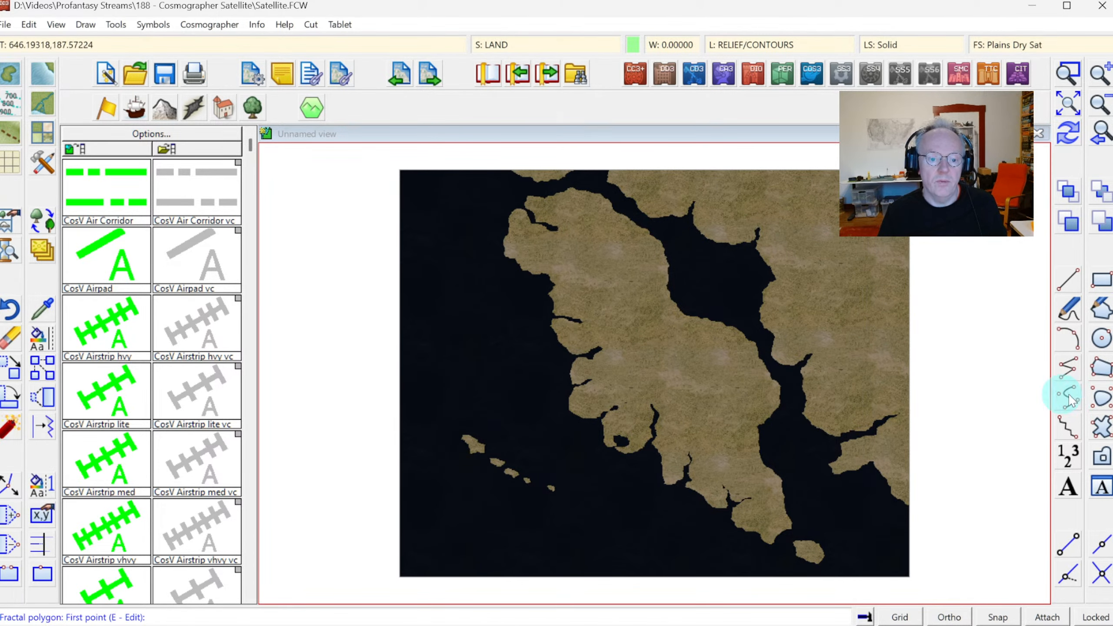
{"action": "right_click", "coordinate": [601, 338]}
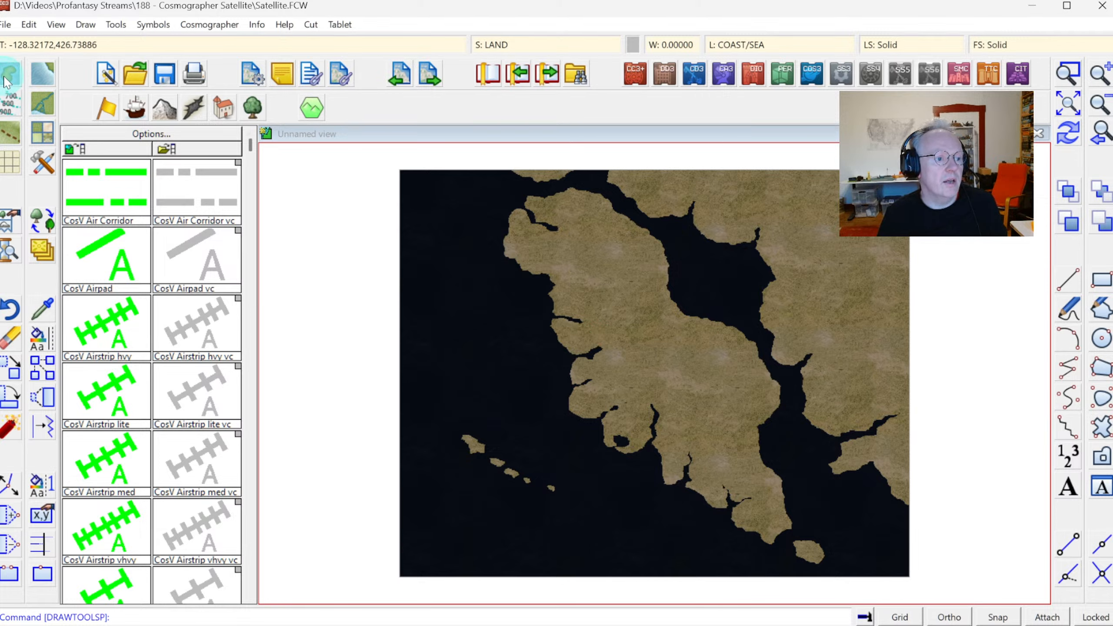
Draw a tiny fractal land island just off the main island's northwestern tip
{"action": "left_click", "coordinate": [6, 74]}
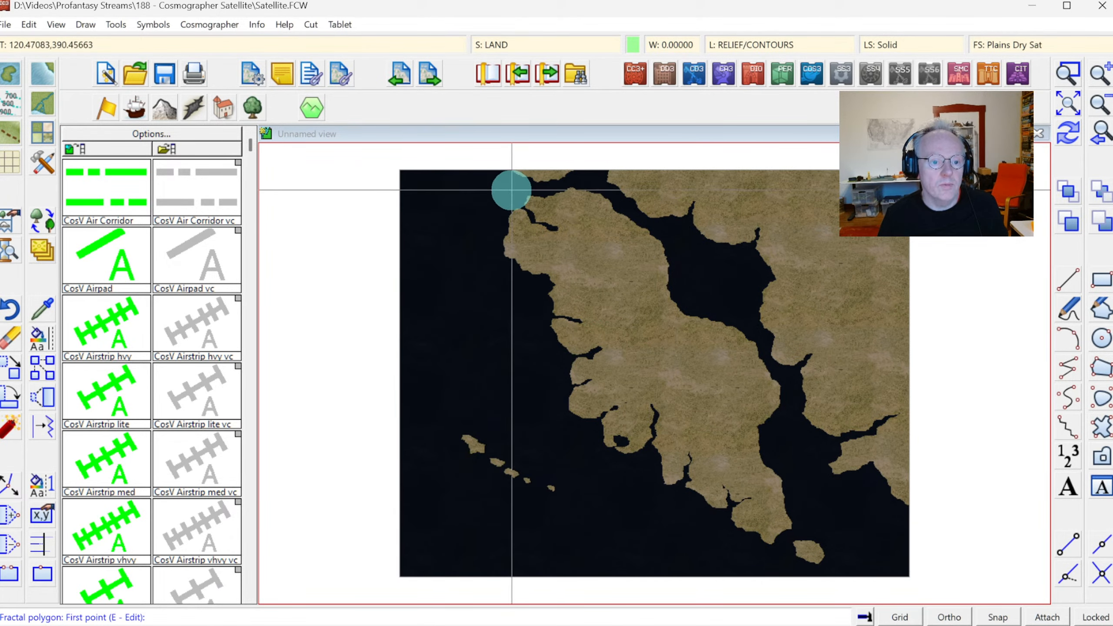
{"action": "left_click", "coordinate": [519, 195]}
{"action": "left_click", "coordinate": [513, 201]}
{"action": "left_click", "coordinate": [516, 196]}
{"action": "left_click", "coordinate": [520, 200]}
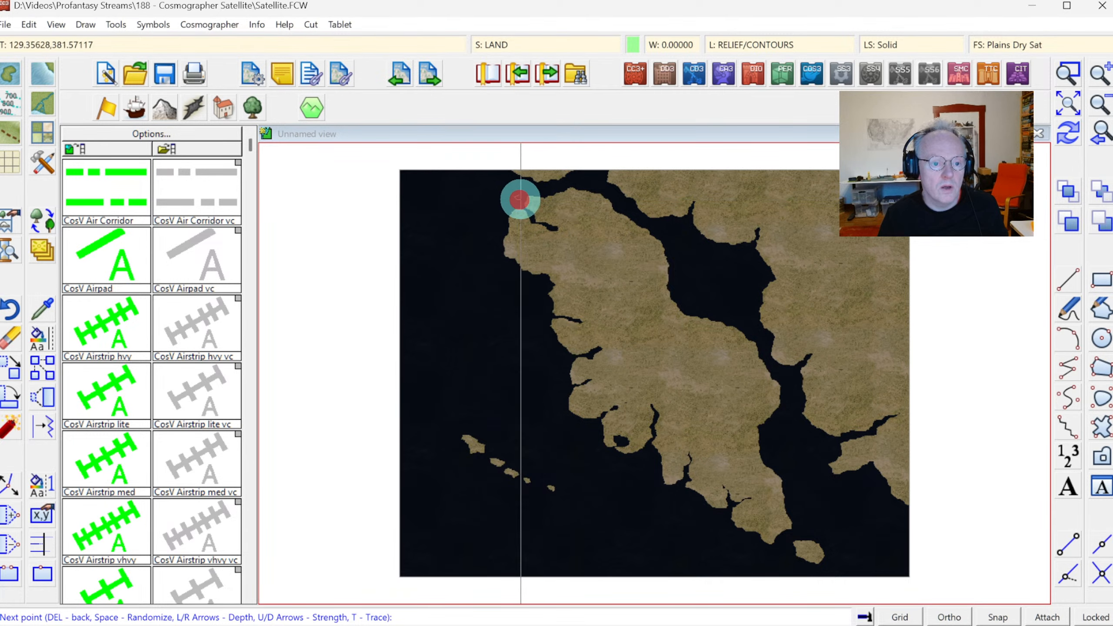
{"action": "right_click", "coordinate": [522, 195]}
Draw an L-shaped island with a thin southeastern tail in the wide part of the strait, close to the main island's coast
{"action": "left_click", "coordinate": [691, 286]}
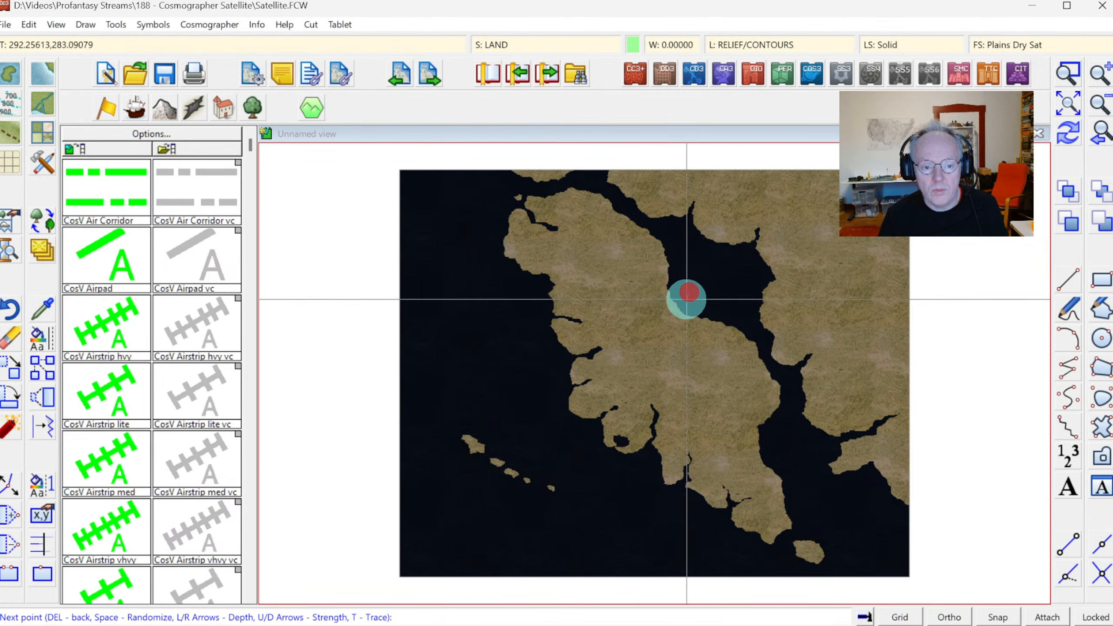
{"action": "left_click", "coordinate": [690, 309]}
{"action": "left_click", "coordinate": [700, 311]}
{"action": "left_click", "coordinate": [710, 313]}
{"action": "left_click", "coordinate": [721, 315]}
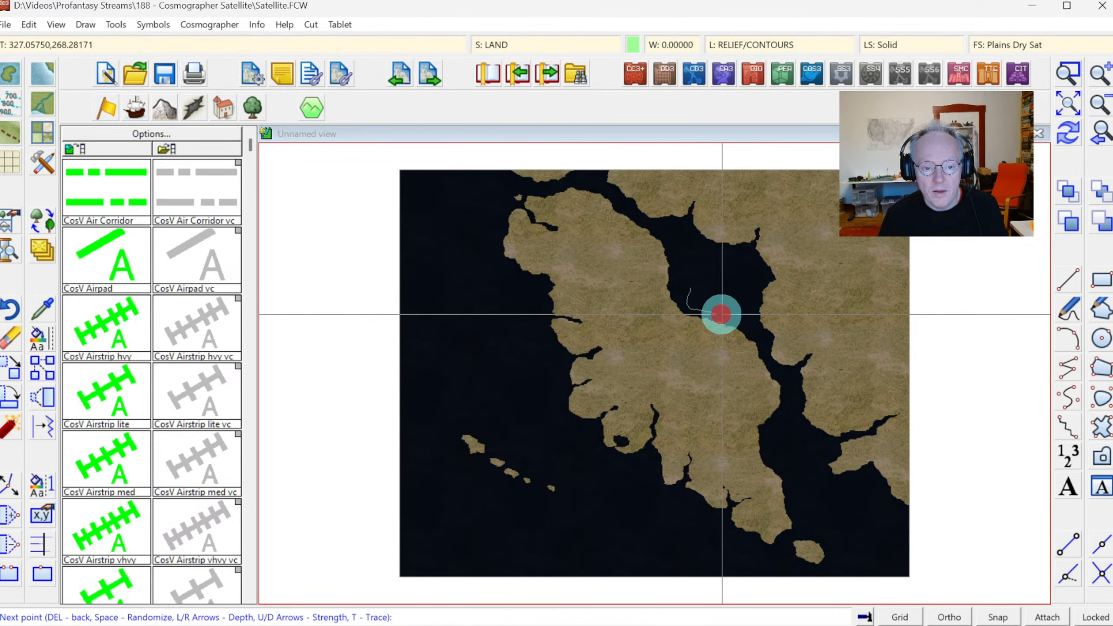
{"action": "left_click", "coordinate": [720, 313]}
{"action": "left_click", "coordinate": [701, 306]}
{"action": "left_click", "coordinate": [701, 301]}
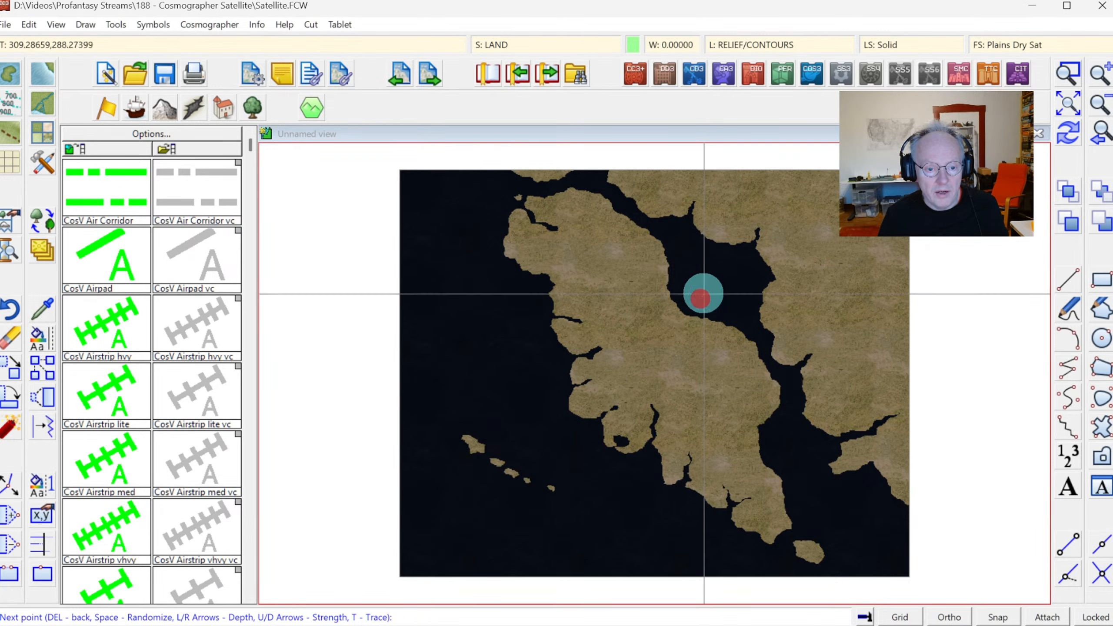
{"action": "left_click", "coordinate": [704, 293]}
{"action": "right_click", "coordinate": [695, 289]}
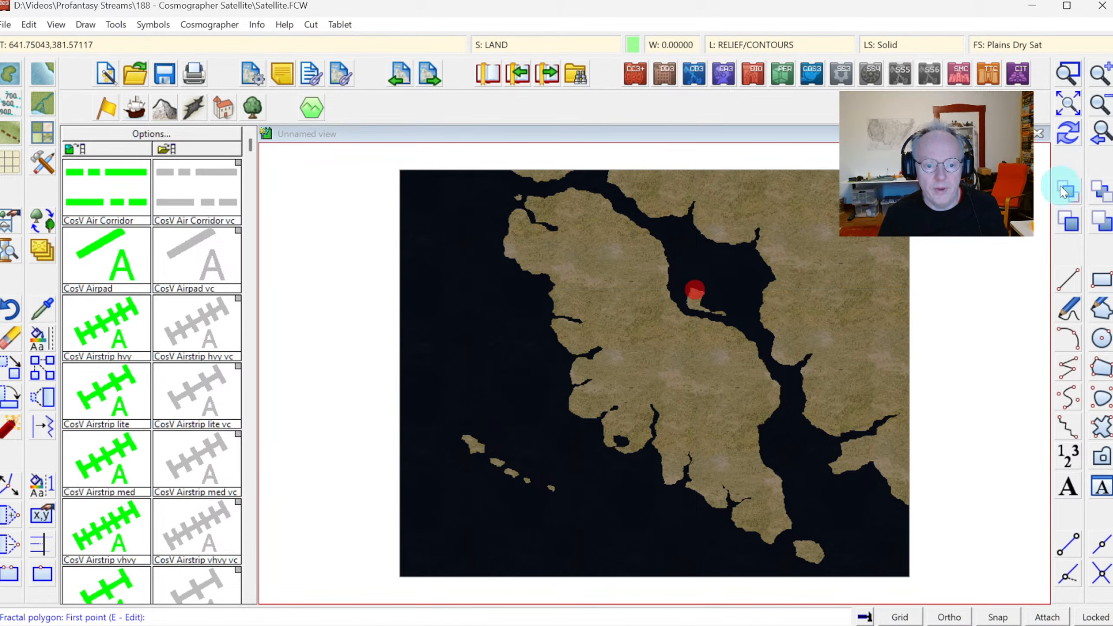
Draw an elongated east-west island just off the northern shore of the wide part of the strait
{"action": "left_click", "coordinate": [1081, 78]}
{"action": "left_click", "coordinate": [609, 226]}
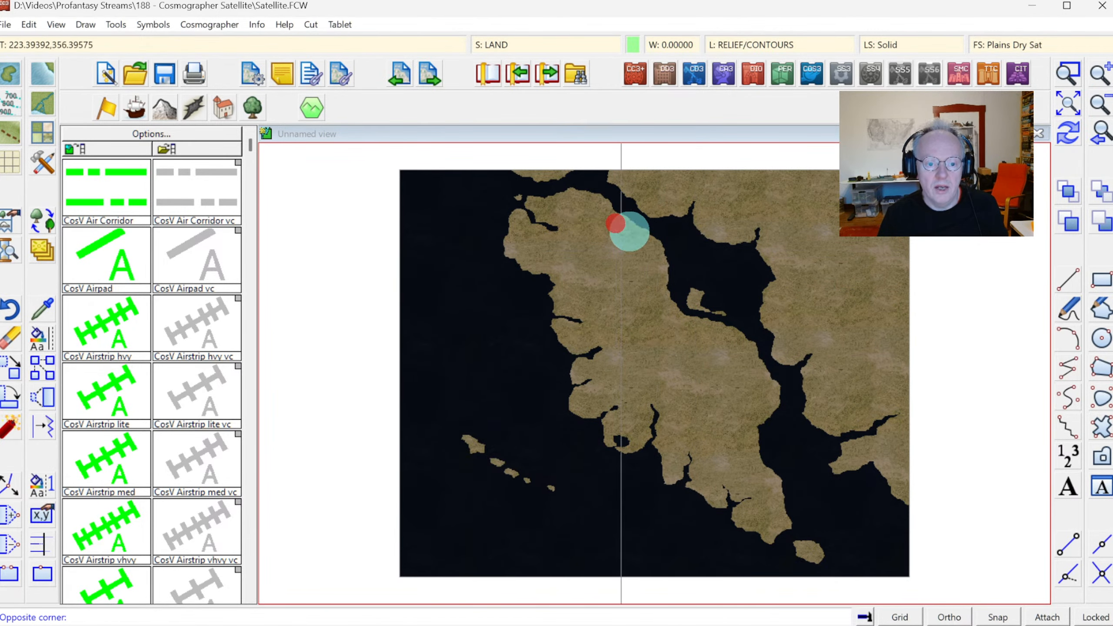
{"action": "left_click", "coordinate": [804, 355]}
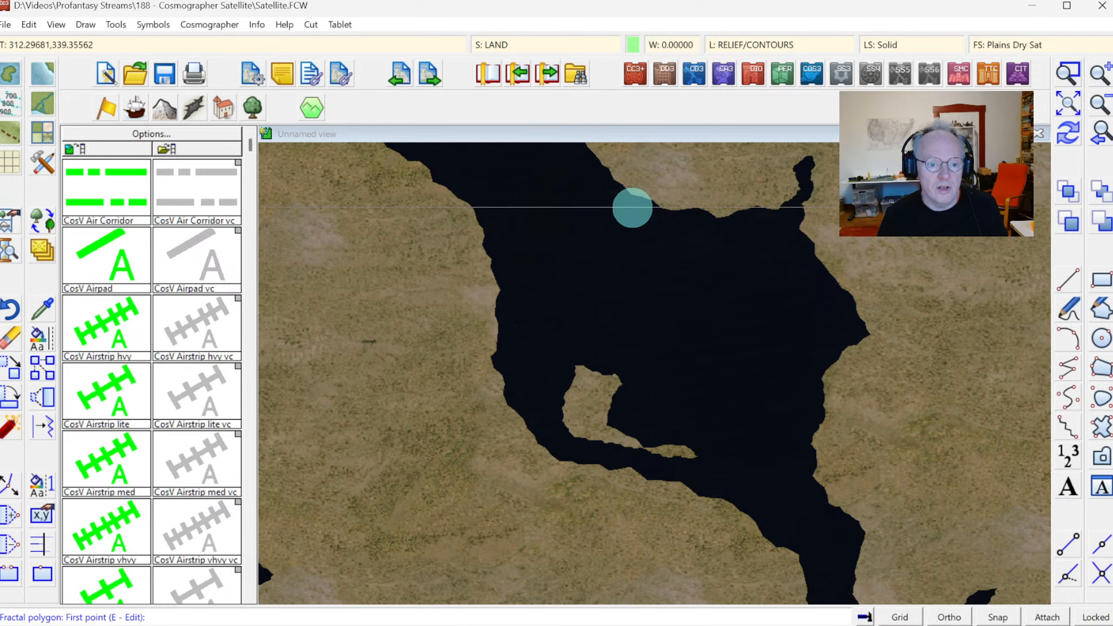
{"action": "left_click", "coordinate": [632, 226]}
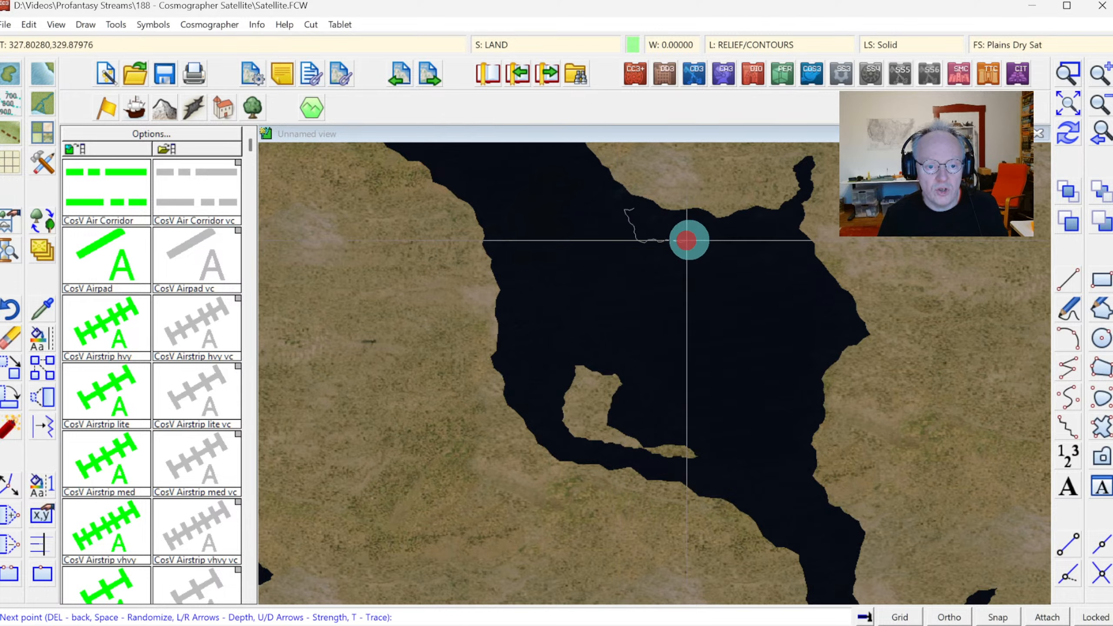
{"action": "left_click", "coordinate": [653, 218]}
{"action": "right_click", "coordinate": [647, 212]}
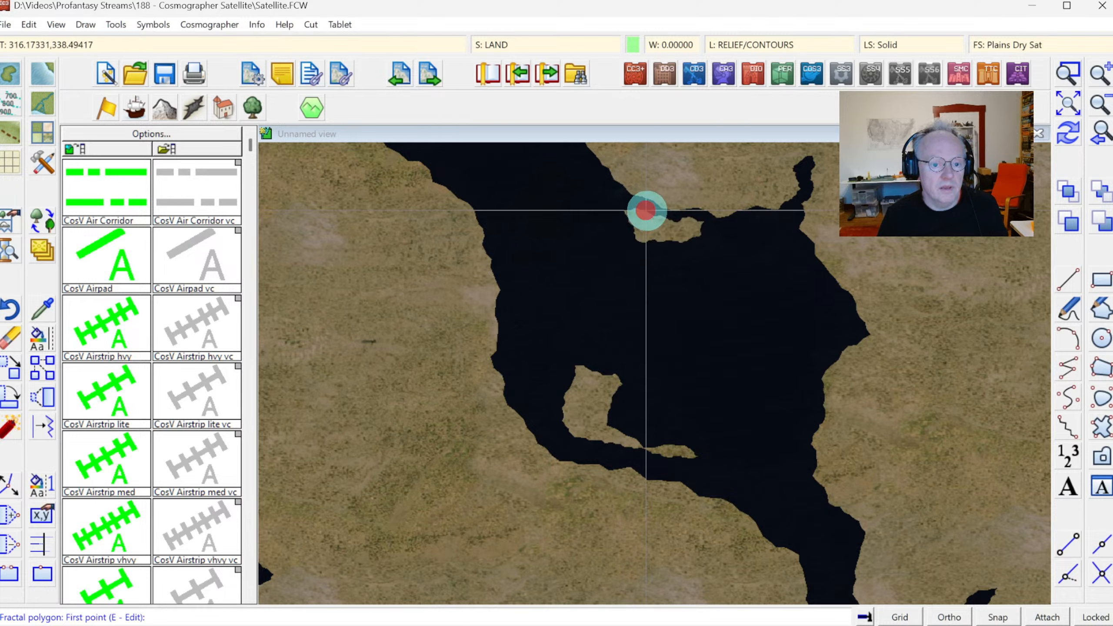
Draw a smaller oval island immediately east of the elongated island along the strait's northern shore
{"action": "left_click", "coordinate": [731, 223]}
{"action": "left_click", "coordinate": [716, 224]}
{"action": "left_click", "coordinate": [716, 237]}
{"action": "left_click", "coordinate": [733, 241]}
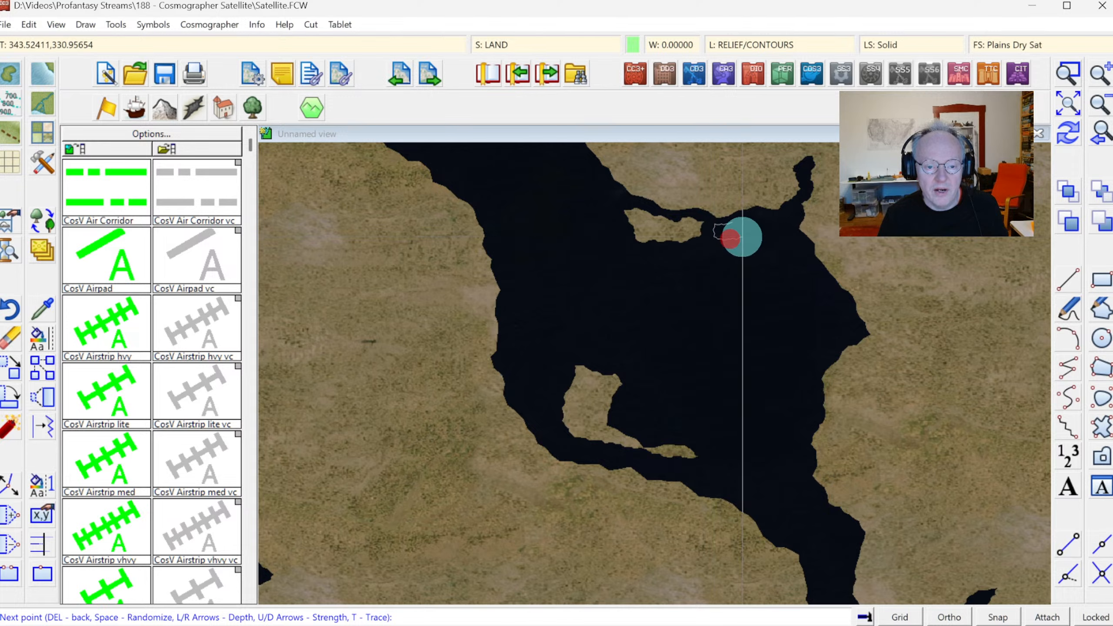
{"action": "left_click", "coordinate": [742, 229]}
{"action": "right_click", "coordinate": [742, 229]}
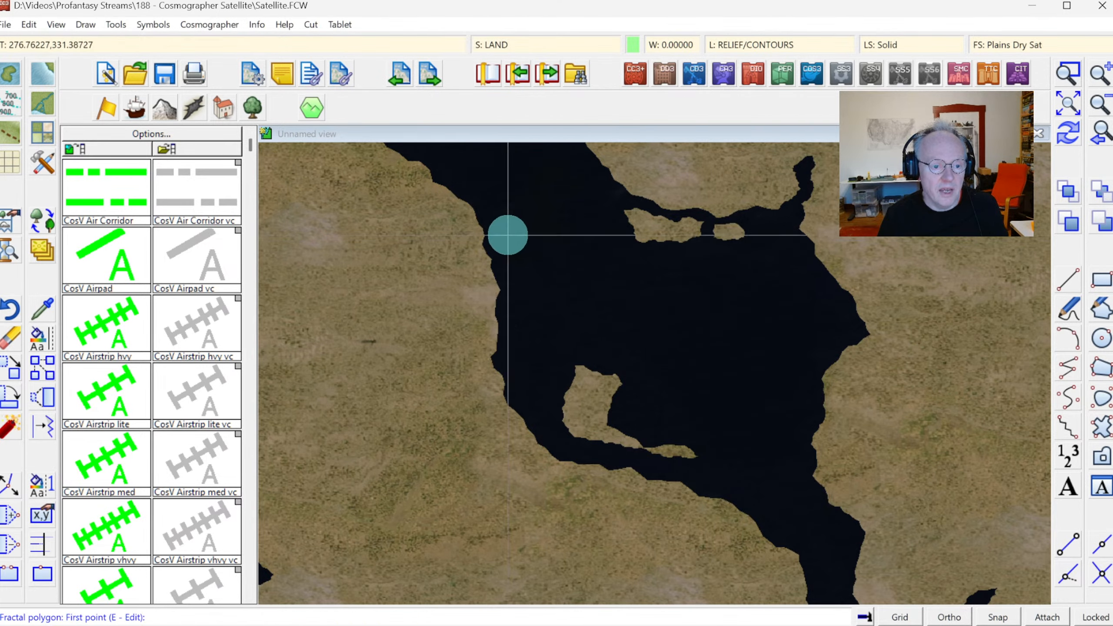
Draw a compact, irregular island close to the main island's coast in the northwestern part of the wide strait
{"action": "left_click", "coordinate": [504, 252]}
{"action": "left_click", "coordinate": [501, 265]}
{"action": "left_click", "coordinate": [508, 277]}
{"action": "left_click", "coordinate": [527, 279]}
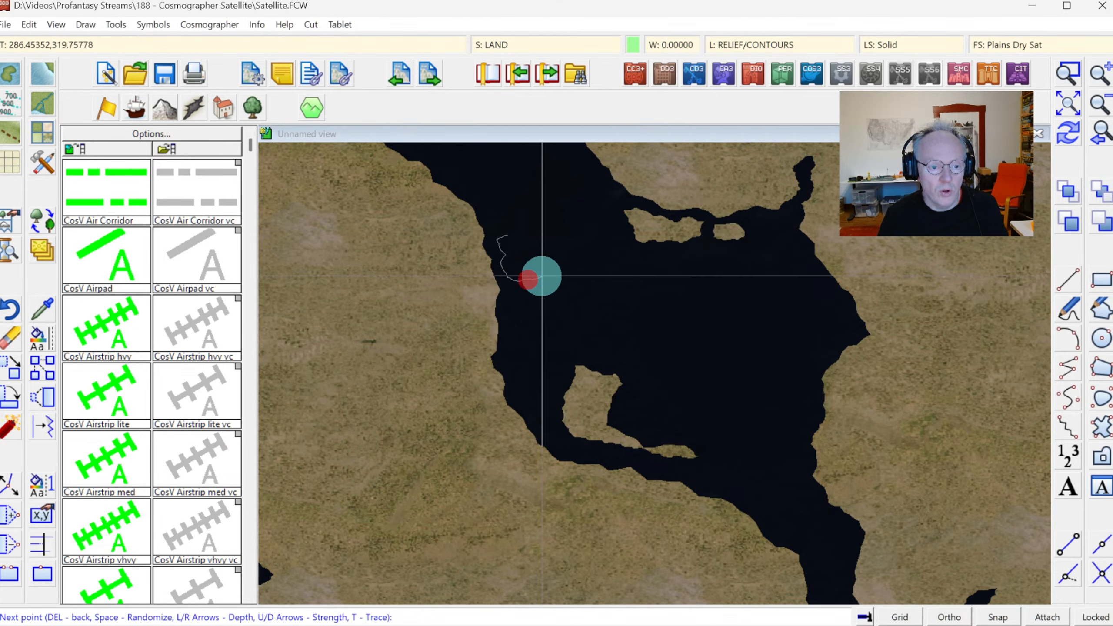
{"action": "left_click", "coordinate": [543, 275]}
{"action": "left_click", "coordinate": [534, 260]}
{"action": "left_click", "coordinate": [536, 245]}
{"action": "right_click", "coordinate": [528, 241]}
Add two tiny islets beside the compact island in the northwestern strait, one to its southeast and one to its northeast
{"action": "left_click", "coordinate": [551, 279]}
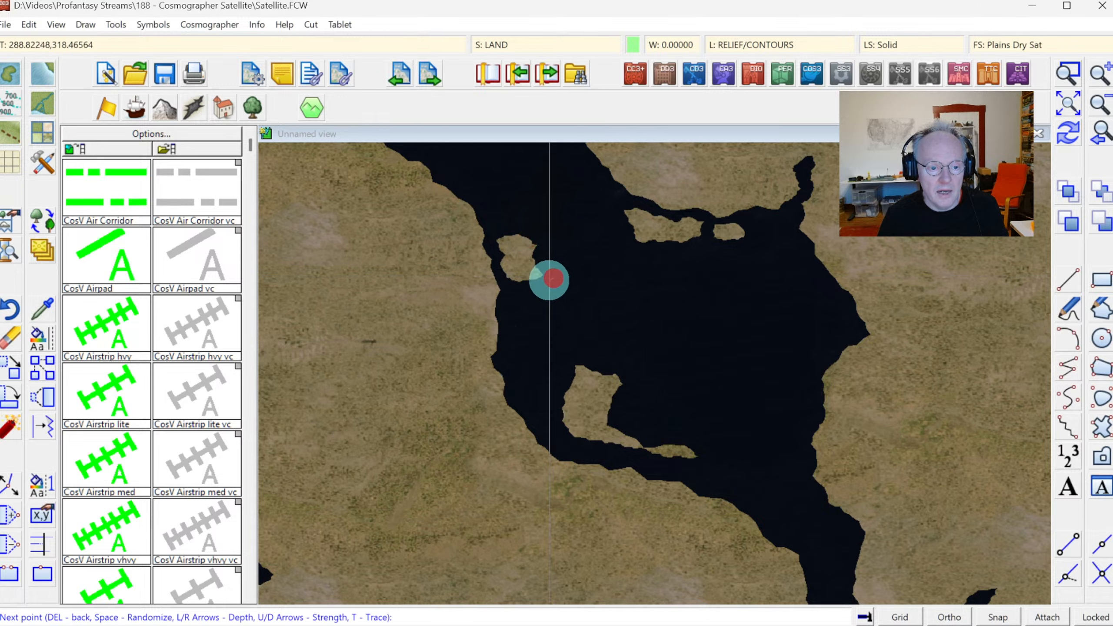
{"action": "right_click", "coordinate": [571, 284]}
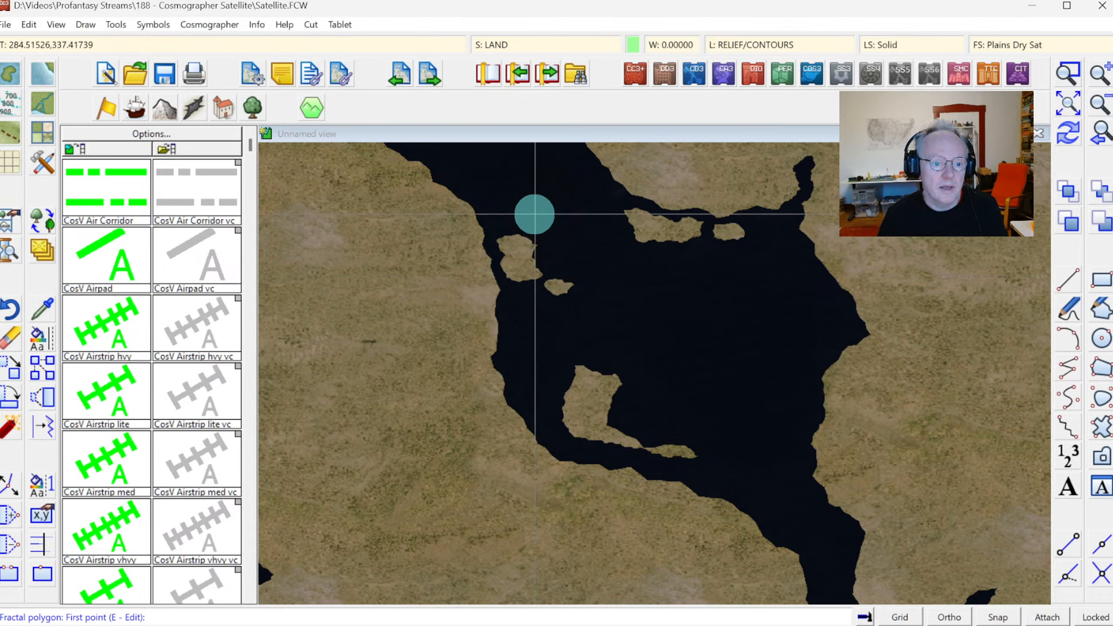
{"action": "left_click", "coordinate": [532, 219]}
{"action": "left_click", "coordinate": [524, 227]}
{"action": "left_click", "coordinate": [535, 231]}
{"action": "left_click", "coordinate": [547, 221]}
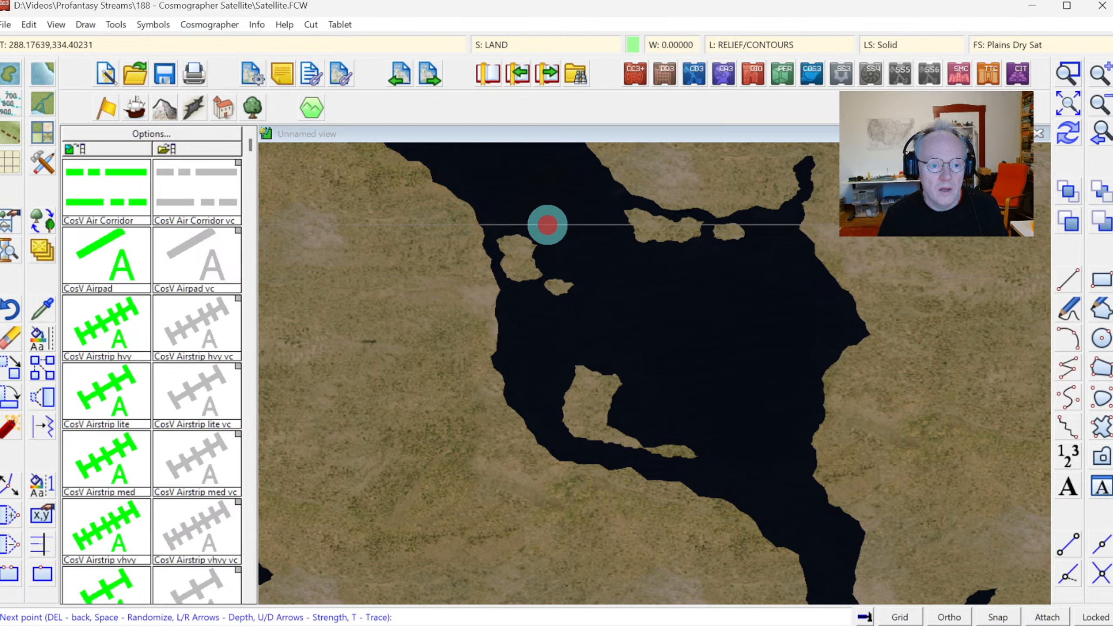
{"action": "right_click", "coordinate": [546, 219]}
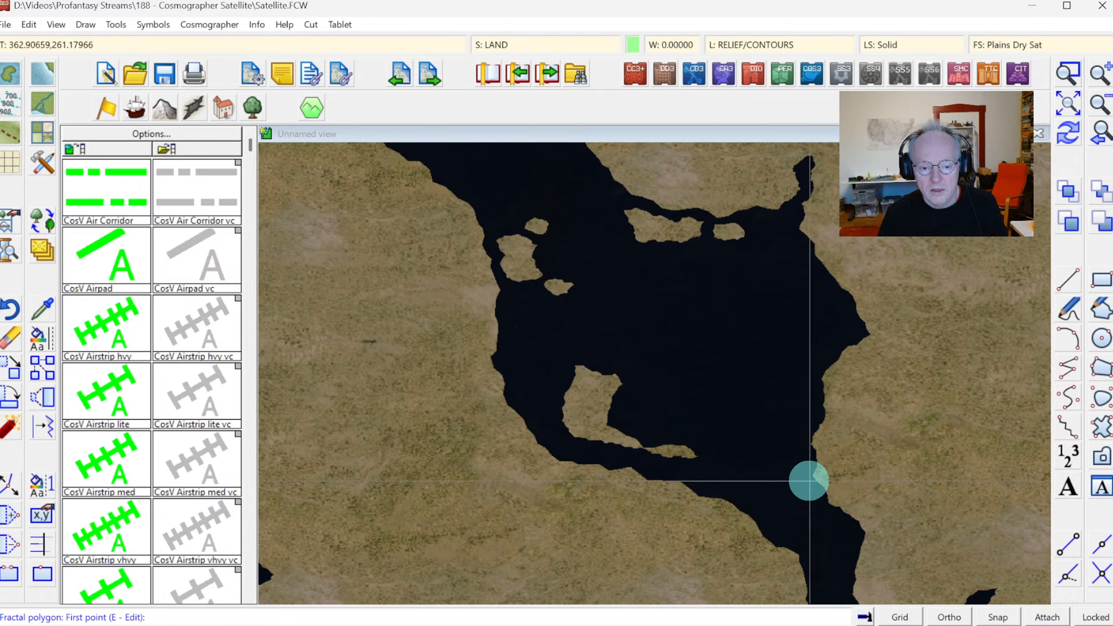
Draw three tiny islets along the wide strait's eastern shore, one at the southern narrows and two side by side farther north
{"action": "left_click", "coordinate": [806, 483]}
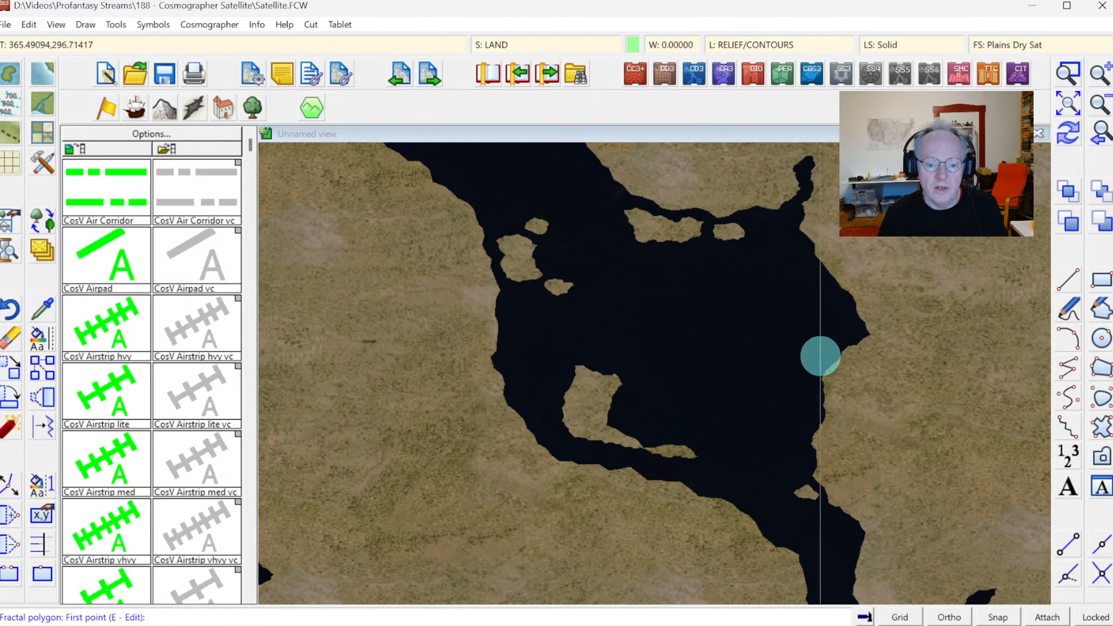
{"action": "left_click", "coordinate": [827, 350]}
{"action": "right_click", "coordinate": [832, 357]}
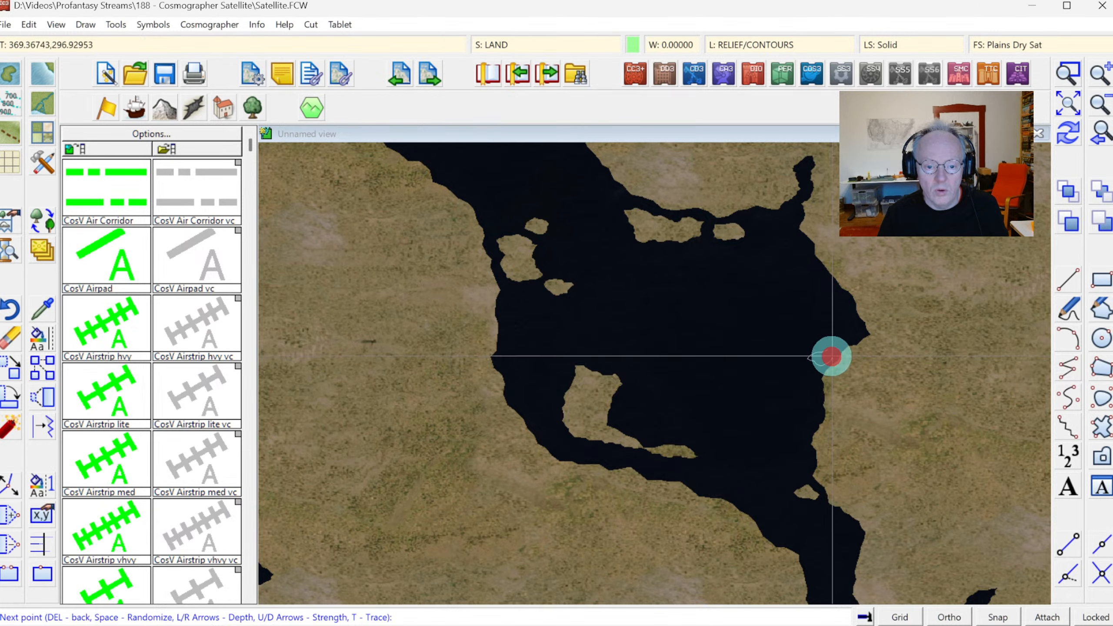
{"action": "left_click", "coordinate": [786, 357]}
{"action": "left_click", "coordinate": [790, 361]}
{"action": "left_click", "coordinate": [794, 360]}
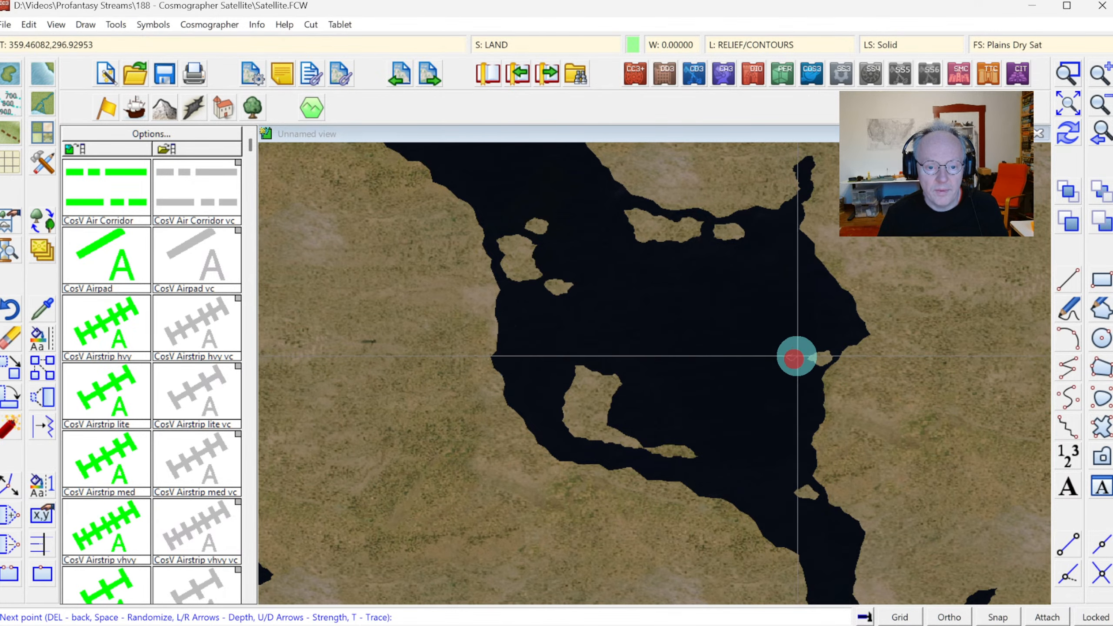
{"action": "right_click", "coordinate": [797, 356]}
Draw a tiny islet close to the eastern landmass where the southern strait begins to widen
{"action": "left_click", "coordinate": [1100, 137]}
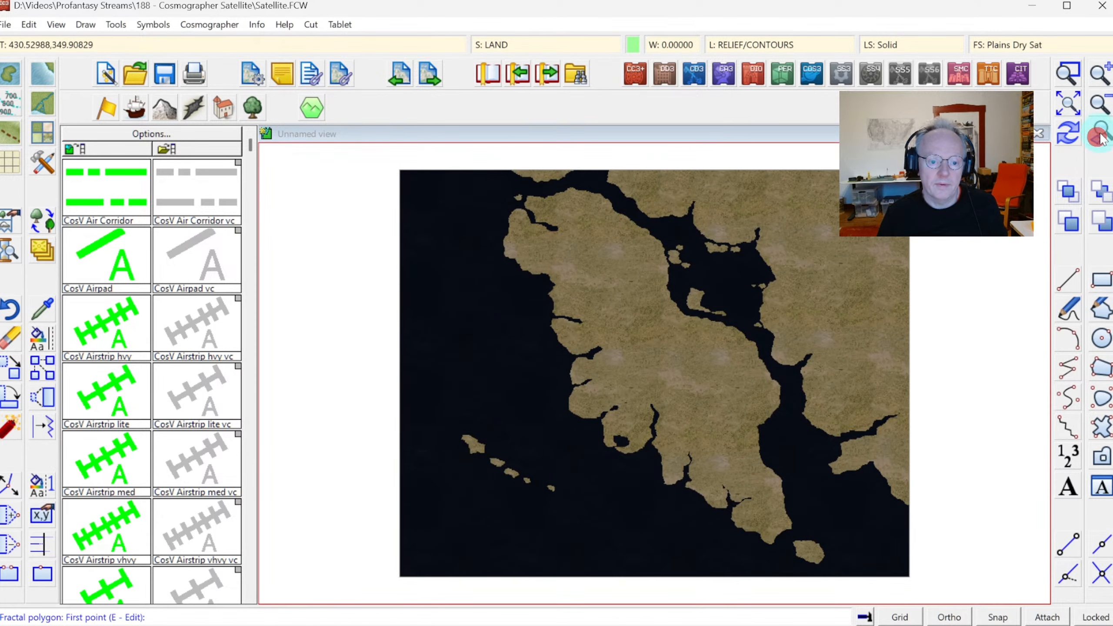
{"action": "left_click", "coordinate": [1071, 76]}
{"action": "left_click", "coordinate": [713, 373]}
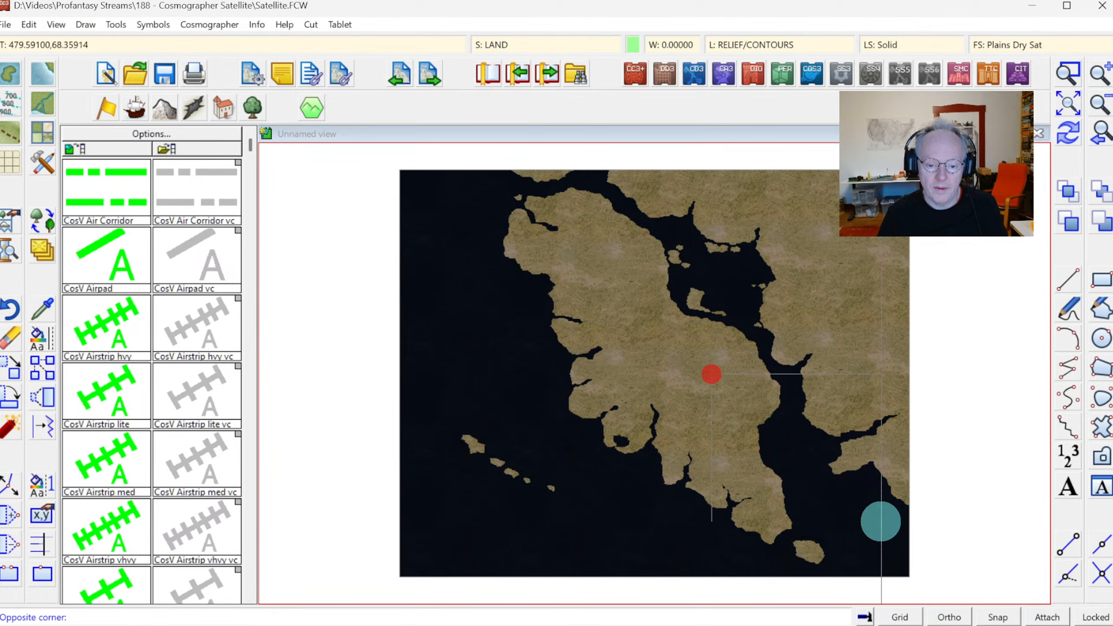
{"action": "left_click", "coordinate": [926, 558]}
{"action": "left_click", "coordinate": [596, 224]}
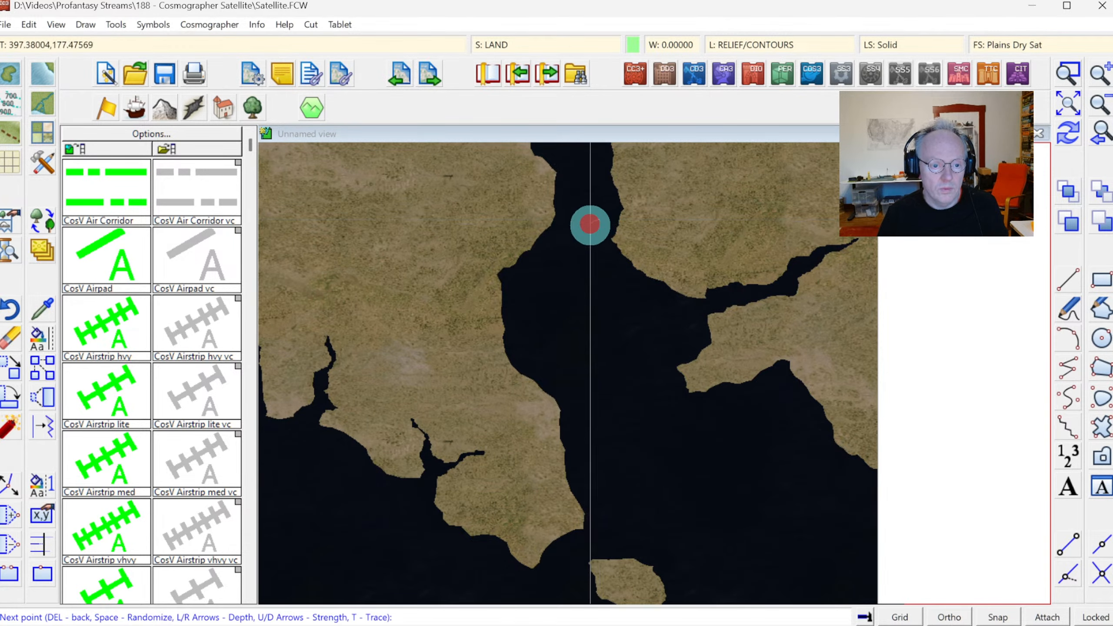
{"action": "left_click", "coordinate": [609, 224]}
{"action": "right_click", "coordinate": [608, 224]}
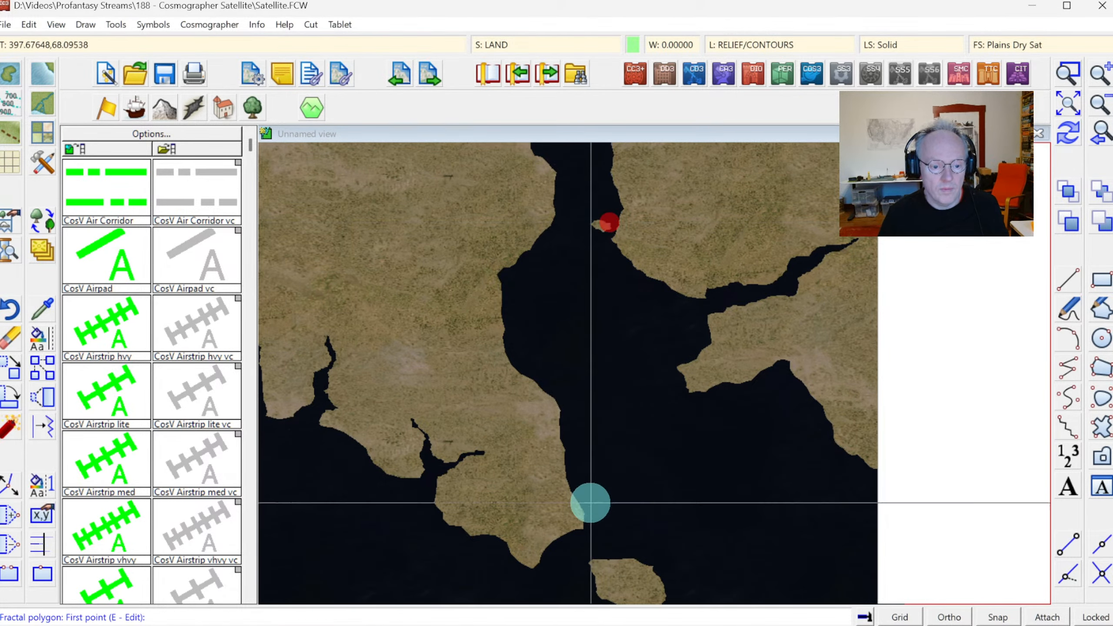
Draw three small islets around the island off the main island's southern tip, one each to its north, east and west
{"action": "left_click", "coordinate": [606, 520]}
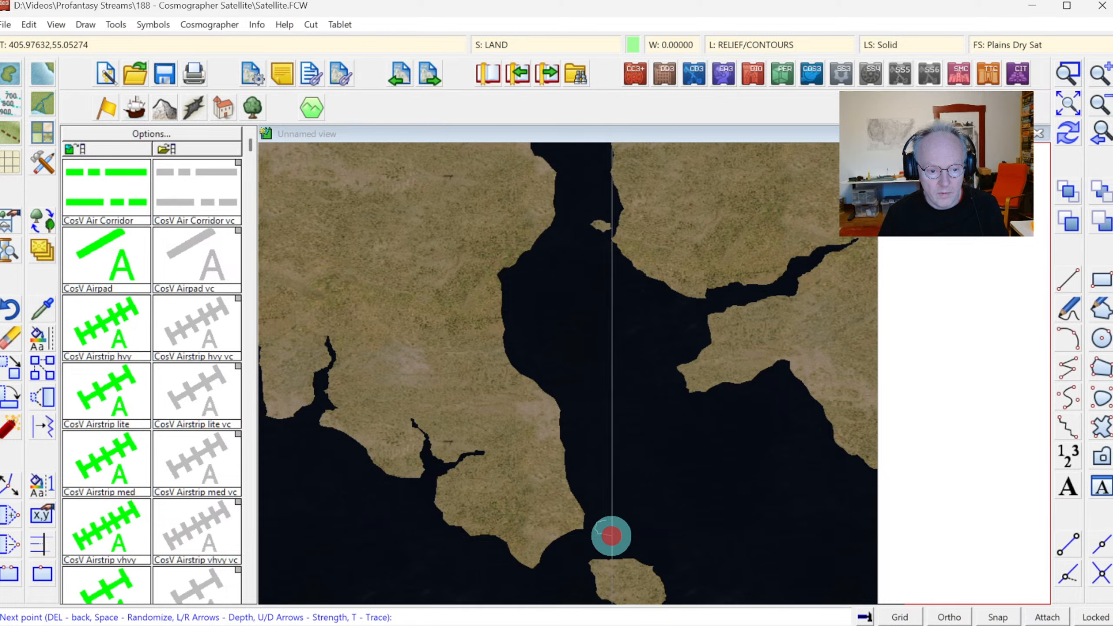
{"action": "right_click", "coordinate": [624, 530]}
{"action": "left_click", "coordinate": [662, 569]}
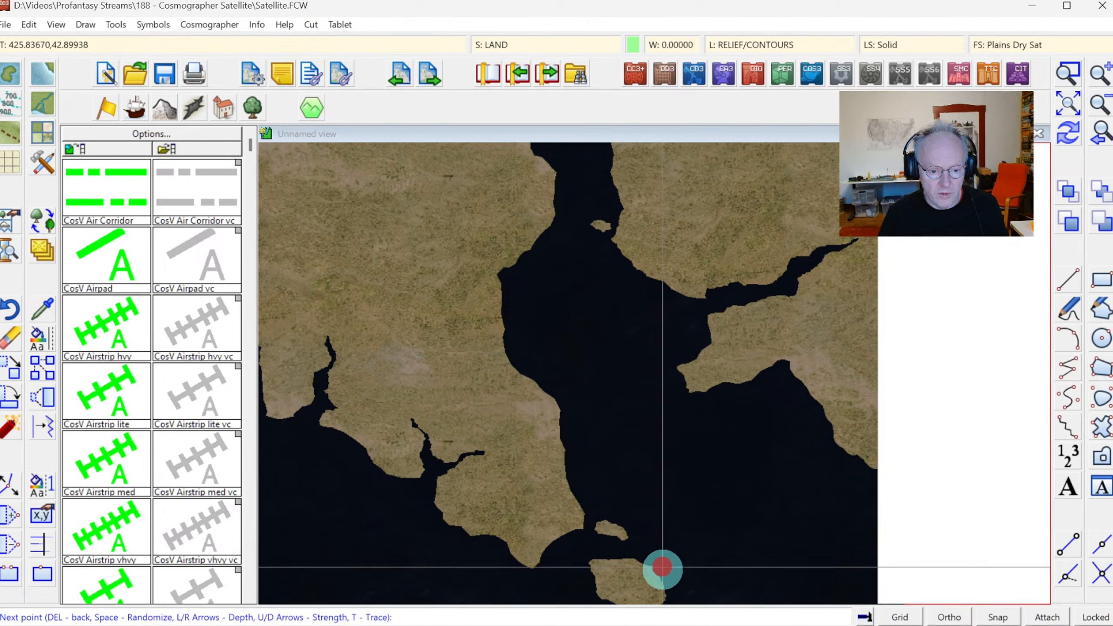
{"action": "left_click", "coordinate": [669, 576]}
{"action": "left_click", "coordinate": [686, 576]}
{"action": "right_click", "coordinate": [685, 575]}
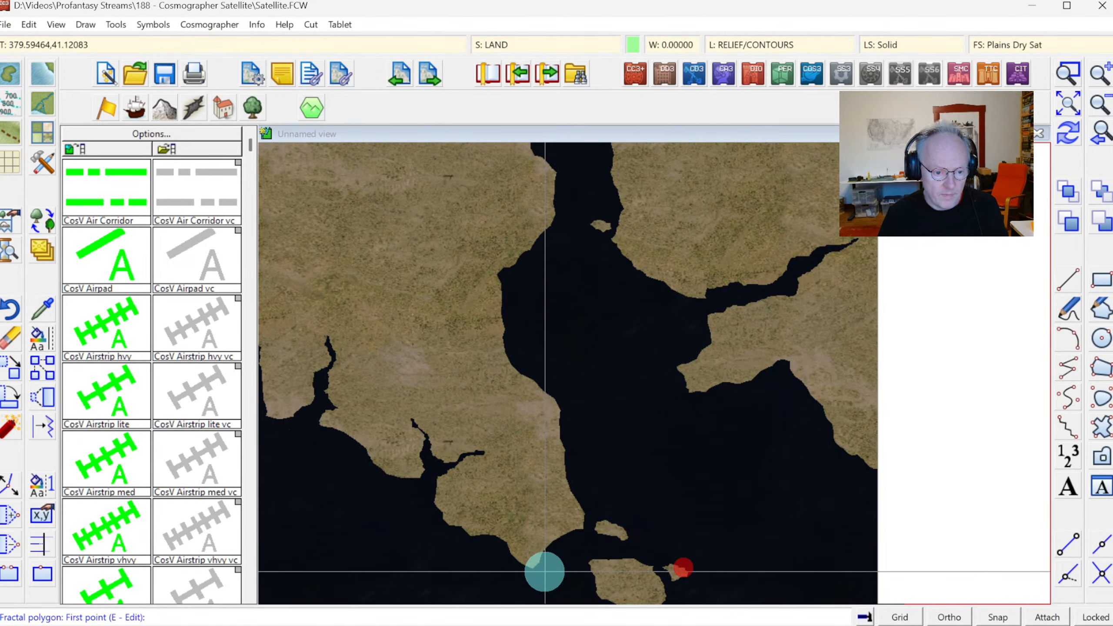
{"action": "left_click", "coordinate": [542, 575]}
{"action": "right_click", "coordinate": [554, 574]}
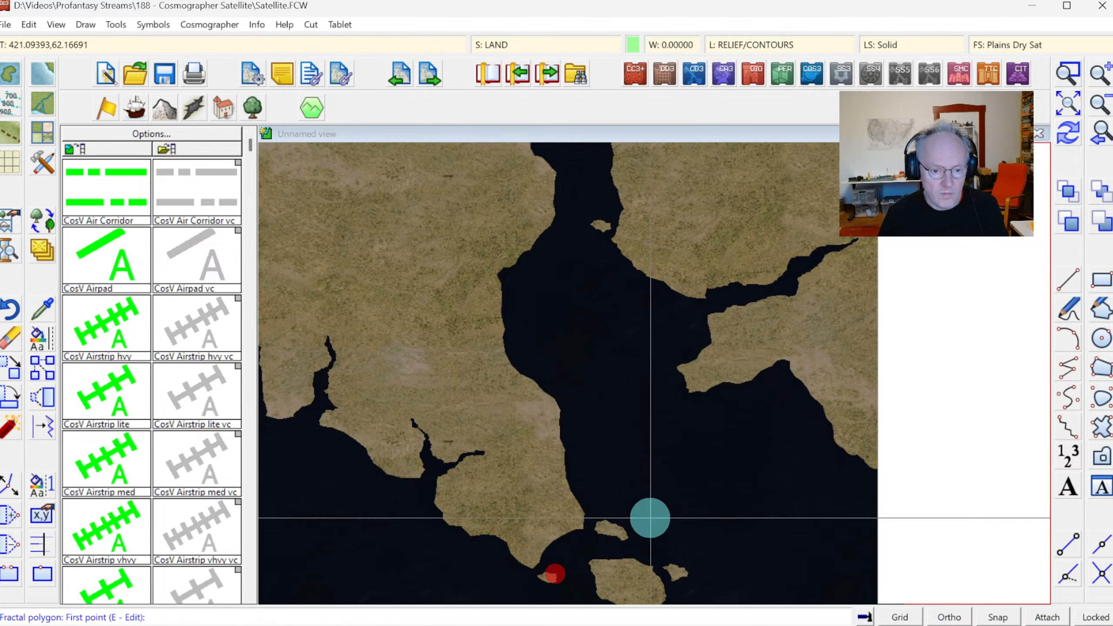
Draw a small island south of the eastern landmass's peninsula and a narrow one along the main island's southeastern coast
{"action": "left_click", "coordinate": [715, 397]}
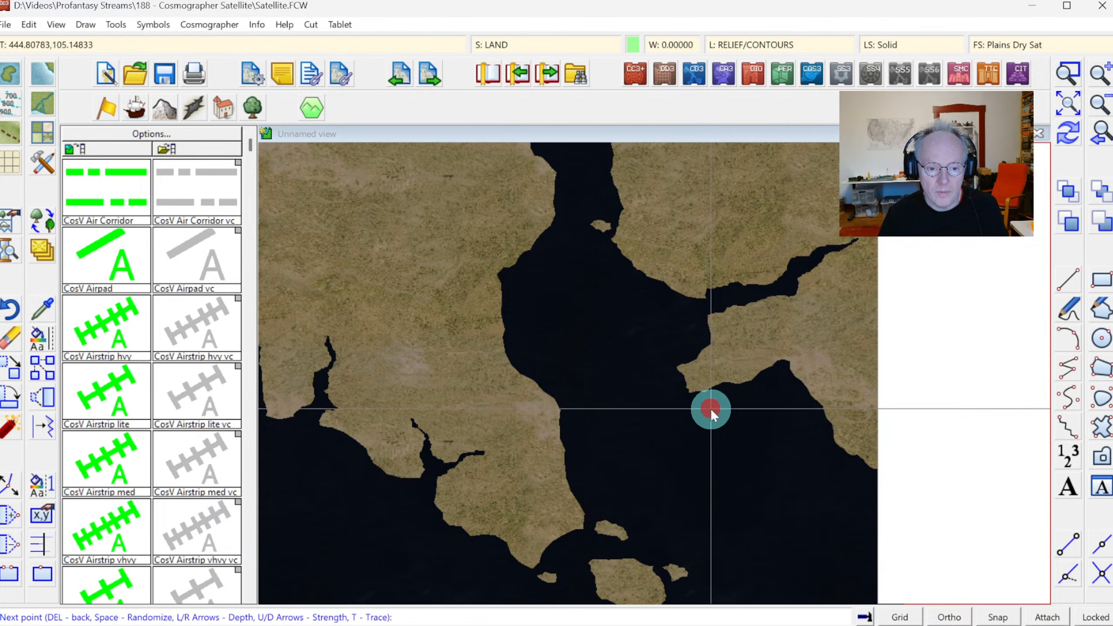
{"action": "right_click", "coordinate": [741, 401]}
{"action": "left_click", "coordinate": [516, 277]}
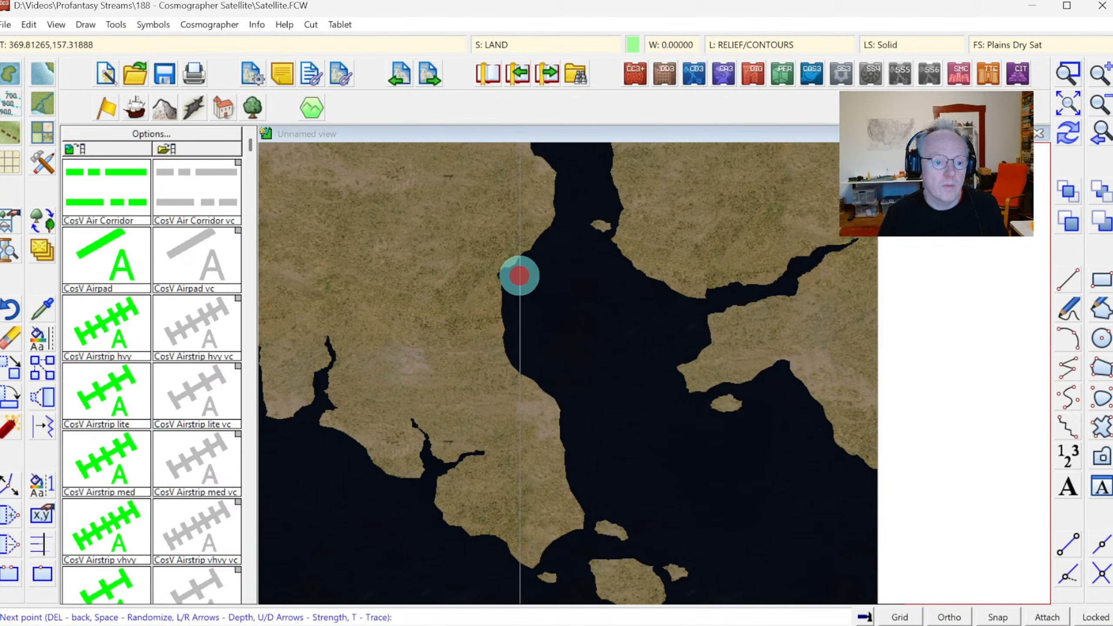
{"action": "left_click", "coordinate": [512, 310]}
{"action": "right_click", "coordinate": [530, 281]}
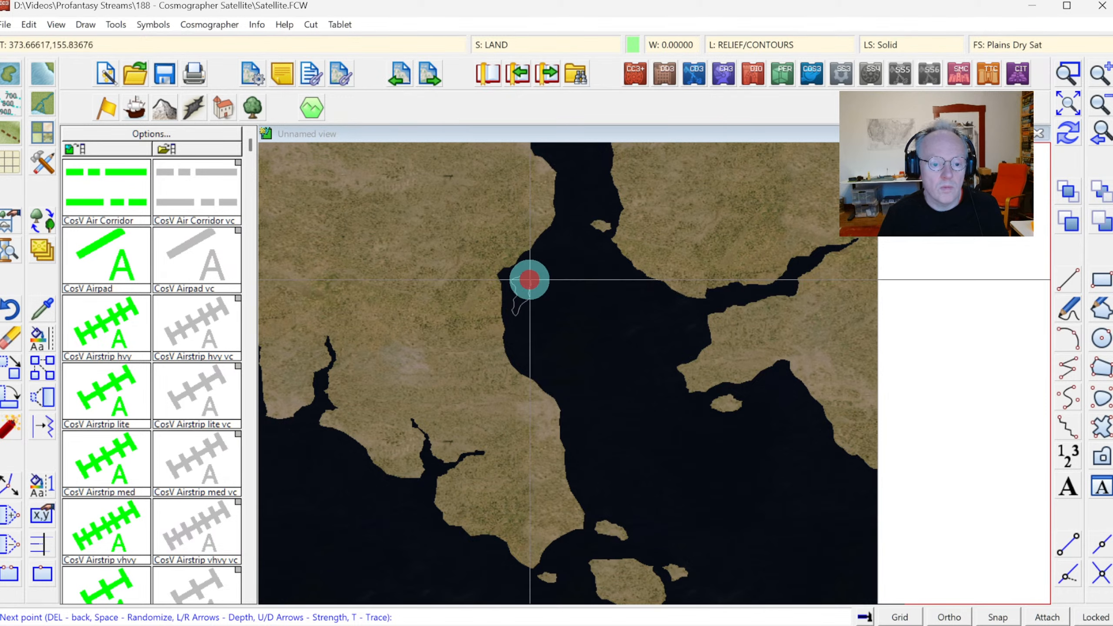
Draw a small island off the main island's northwestern tip and a smaller islet just south of it
{"action": "left_click", "coordinate": [1064, 105]}
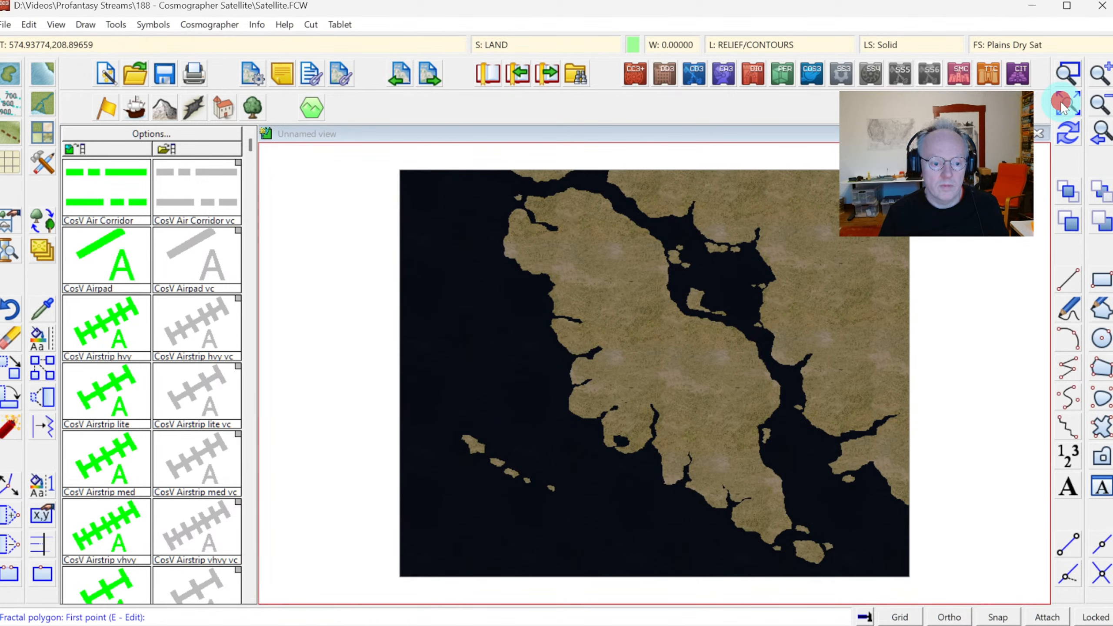
{"action": "left_click", "coordinate": [1070, 77]}
{"action": "left_click", "coordinate": [442, 196]}
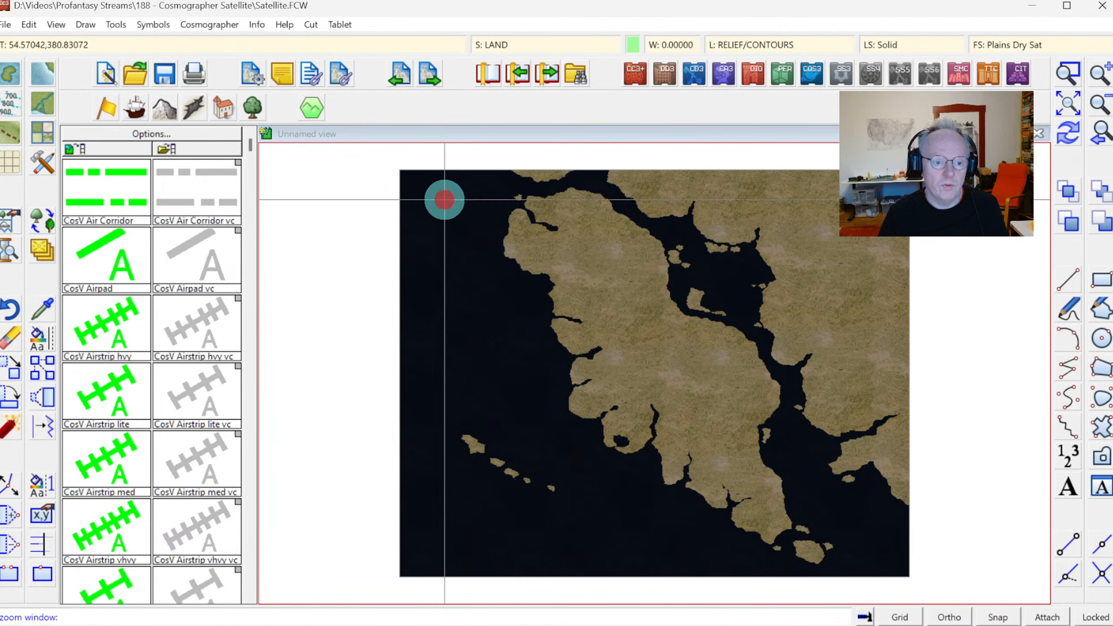
{"action": "left_click", "coordinate": [623, 358]}
{"action": "left_click", "coordinate": [557, 197]}
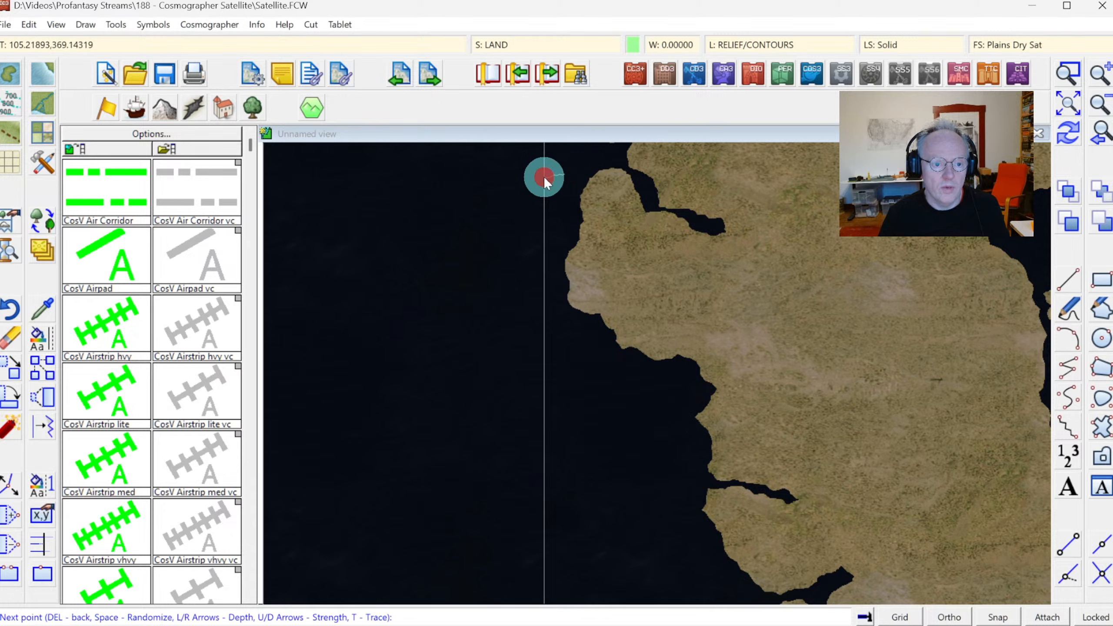
{"action": "left_click", "coordinate": [576, 188]}
{"action": "left_click", "coordinate": [576, 175]}
{"action": "right_click", "coordinate": [576, 177]}
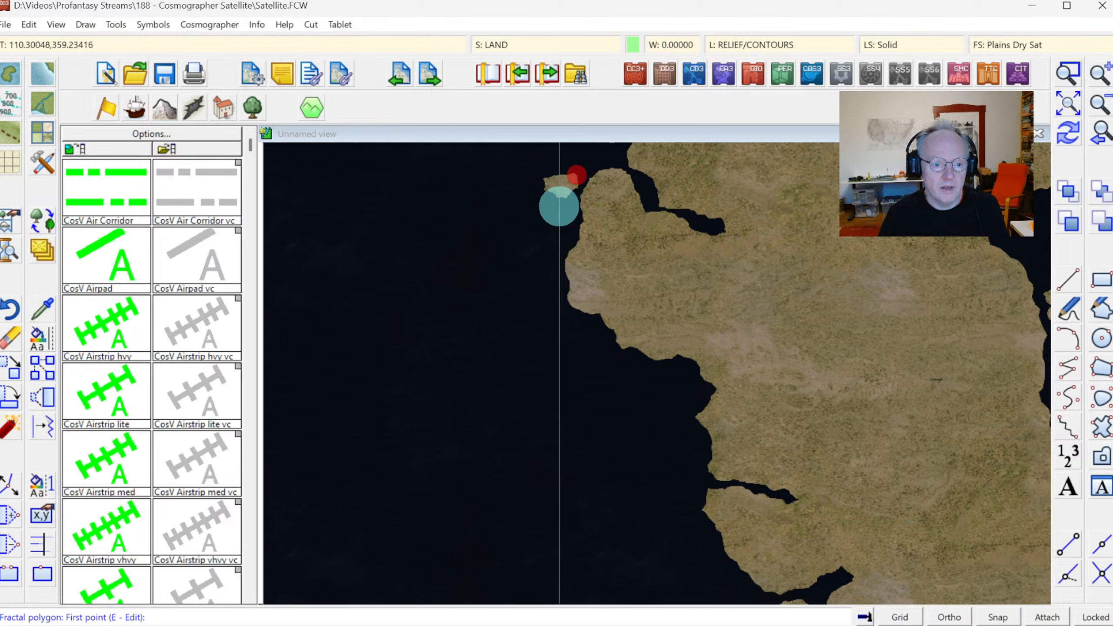
{"action": "left_click", "coordinate": [547, 237]}
{"action": "left_click", "coordinate": [567, 241]}
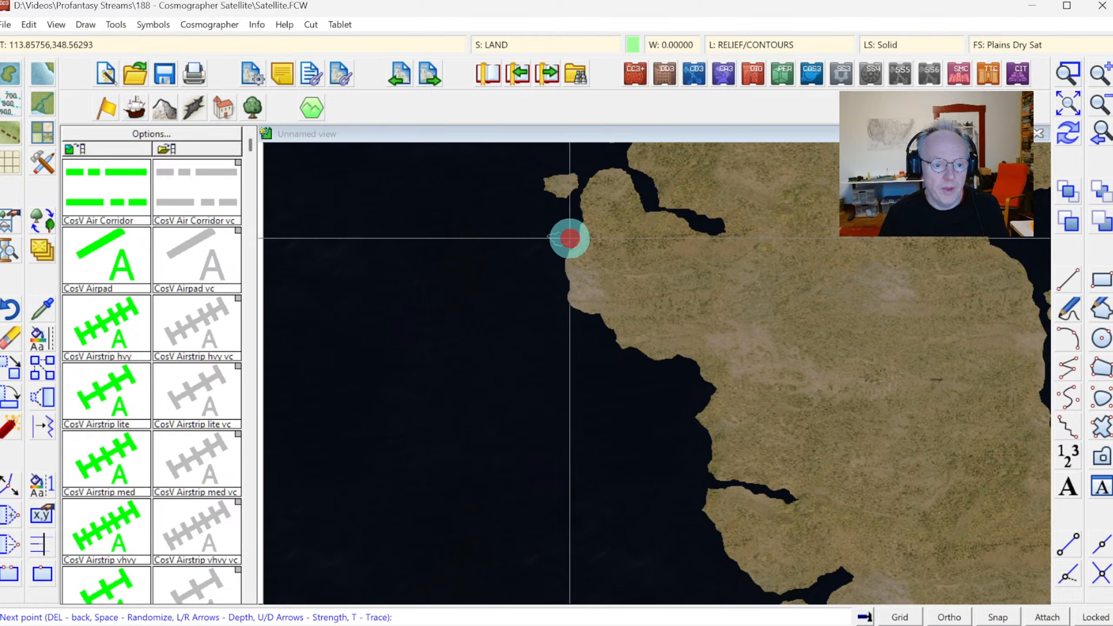
{"action": "right_click", "coordinate": [569, 239]}
Draw a small island west of the main island's northwestern headland and a tiny islet just north of it
{"action": "left_click", "coordinate": [539, 269]}
{"action": "left_click", "coordinate": [521, 285]}
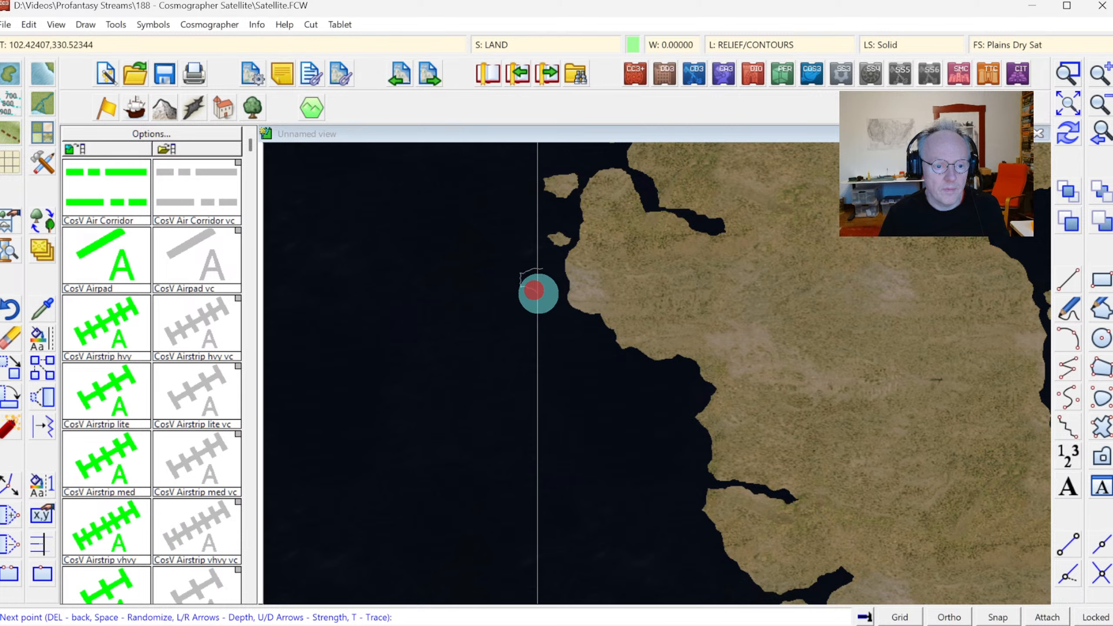
{"action": "left_click", "coordinate": [548, 294]}
{"action": "left_click", "coordinate": [556, 286]}
{"action": "right_click", "coordinate": [553, 276]}
{"action": "left_click", "coordinate": [523, 251]}
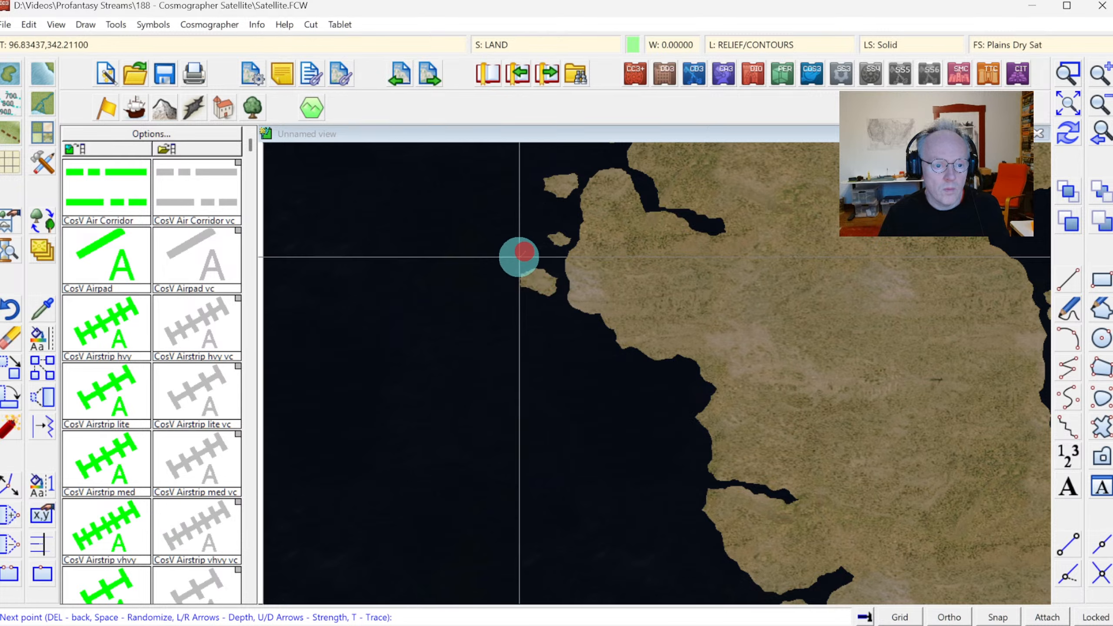
{"action": "left_click", "coordinate": [538, 254]}
{"action": "right_click", "coordinate": [537, 254]}
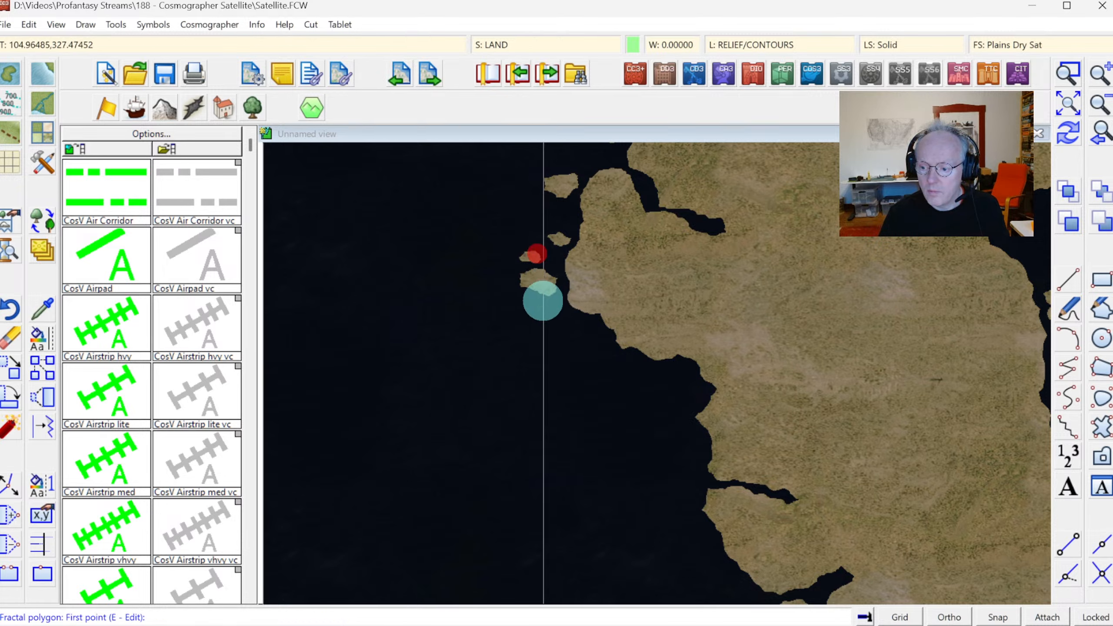
Draw a small island and a tiny islet close to the coast just south of the northwestern headland
{"action": "left_click", "coordinate": [574, 326]}
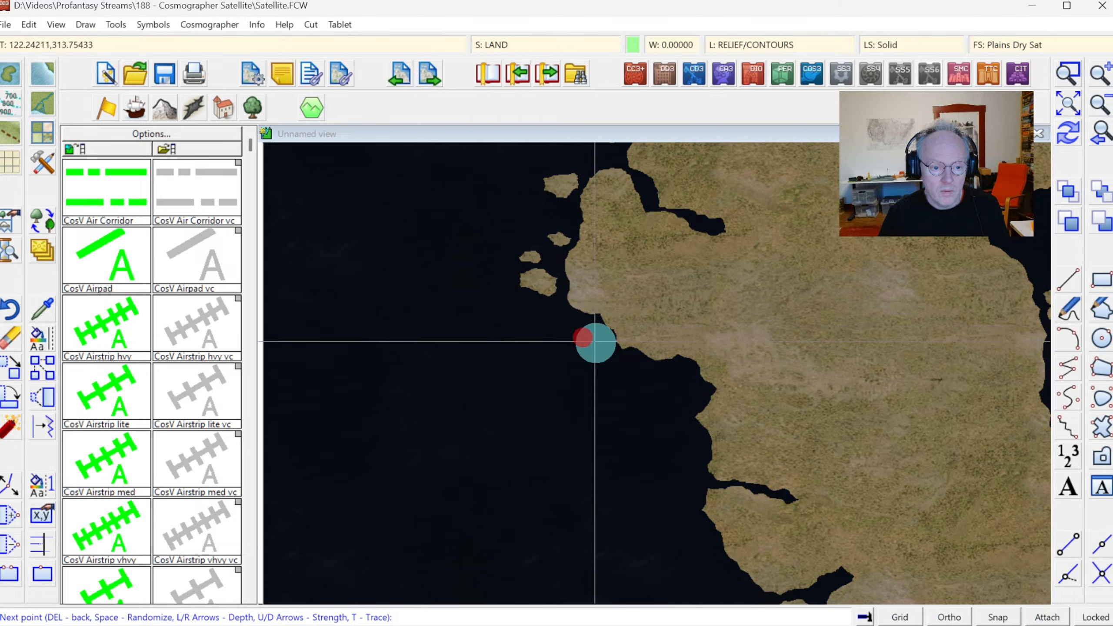
{"action": "left_click", "coordinate": [604, 334]}
{"action": "right_click", "coordinate": [600, 333]}
{"action": "left_click", "coordinate": [618, 356]}
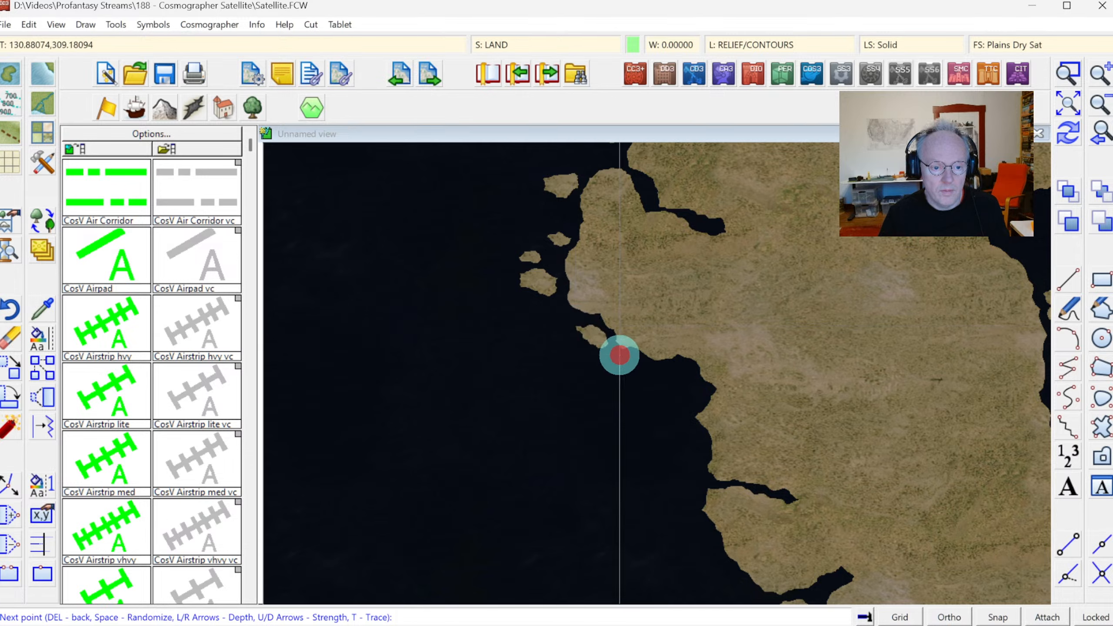
{"action": "left_click", "coordinate": [614, 361]}
{"action": "left_click", "coordinate": [628, 363]}
{"action": "right_click", "coordinate": [627, 363]}
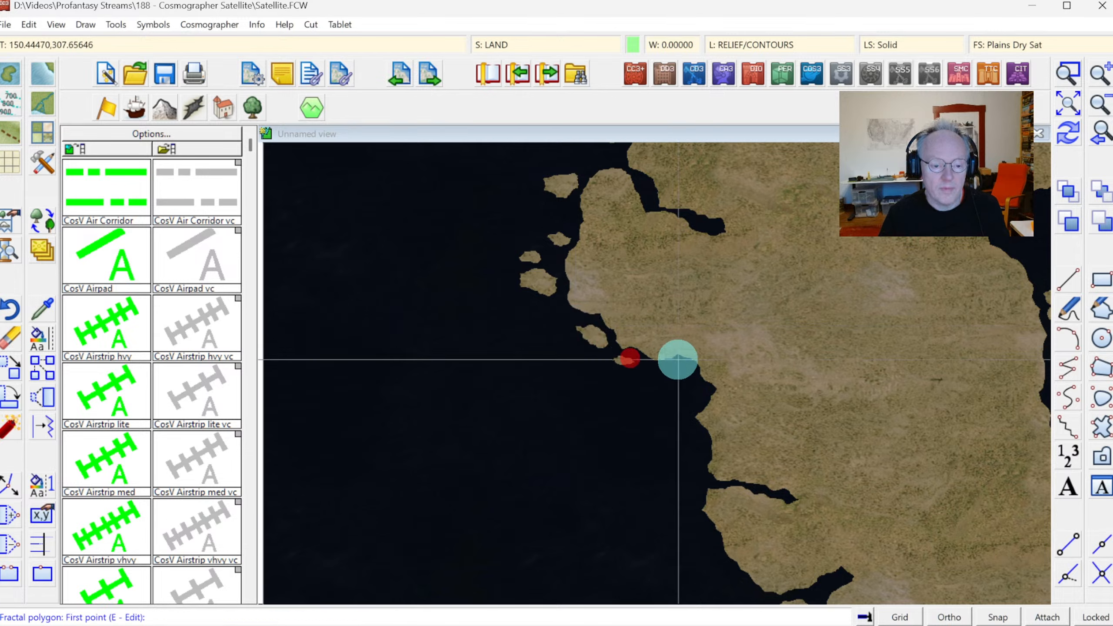
{"action": "right_click", "coordinate": [677, 359]}
{"action": "left_click", "coordinate": [1062, 110]}
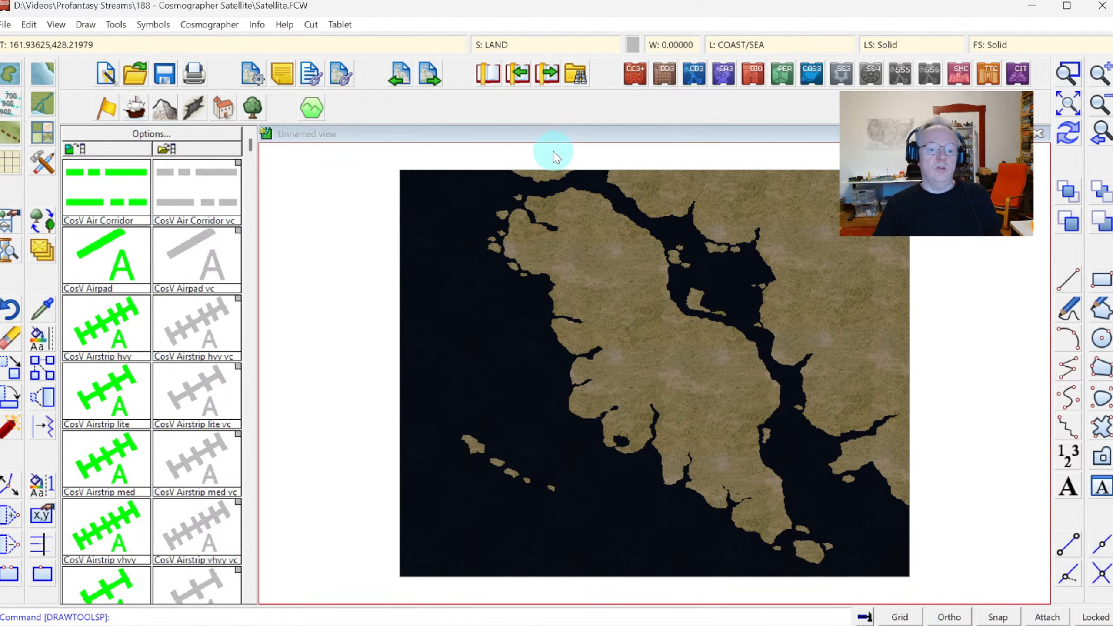
Activate the drawing's sheet effects with a redraw and accept the display speed settings
{"action": "left_click", "coordinate": [507, 37]}
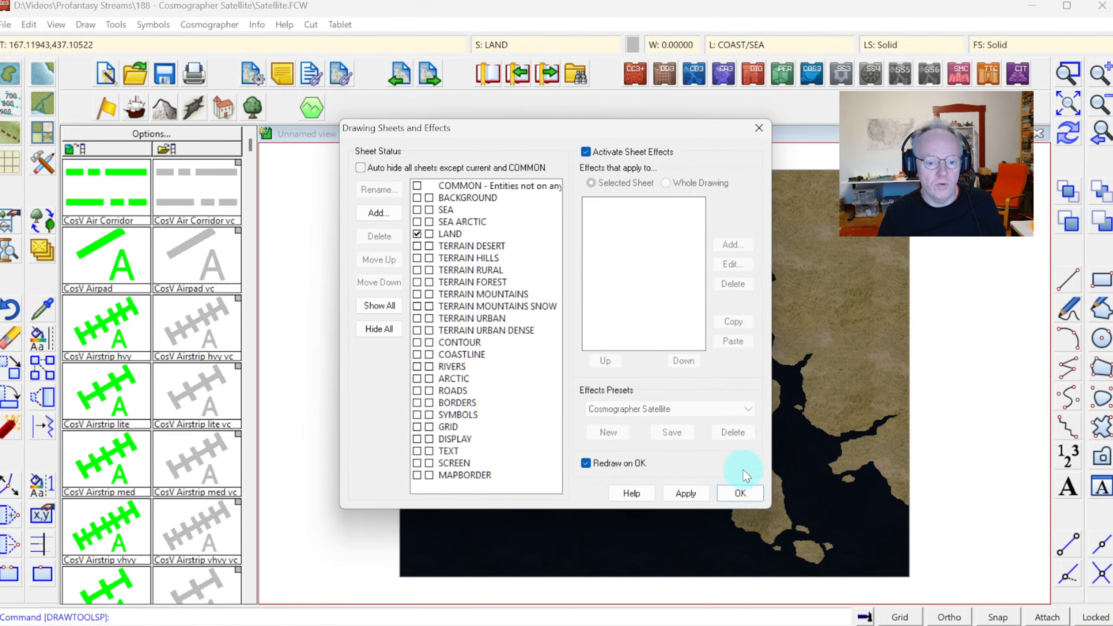
{"action": "left_click", "coordinate": [740, 490]}
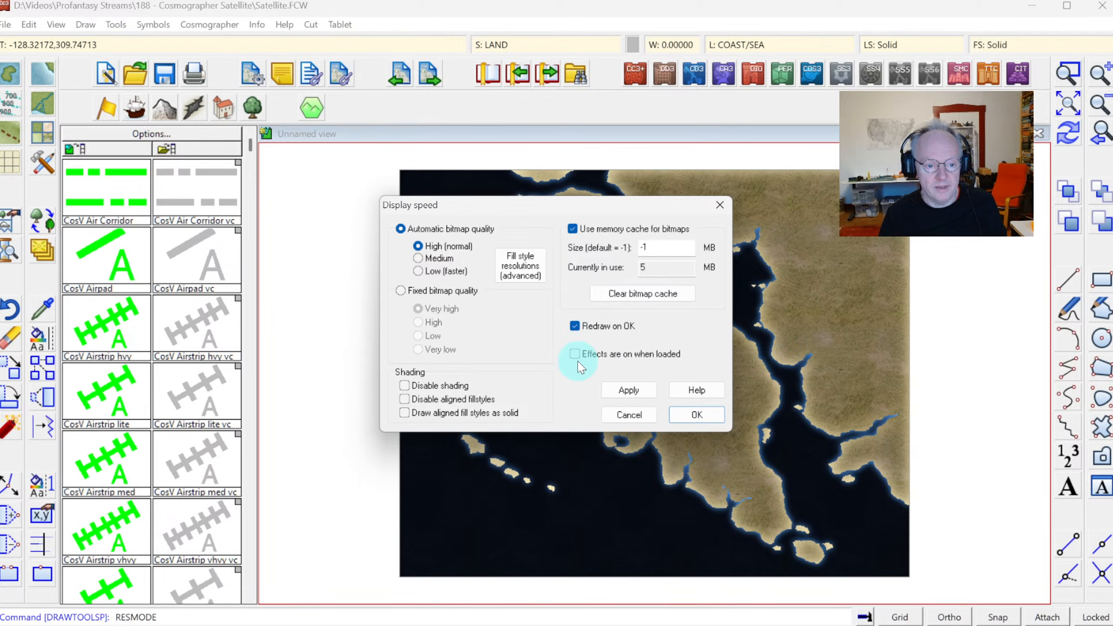
{"action": "left_click", "coordinate": [696, 415]}
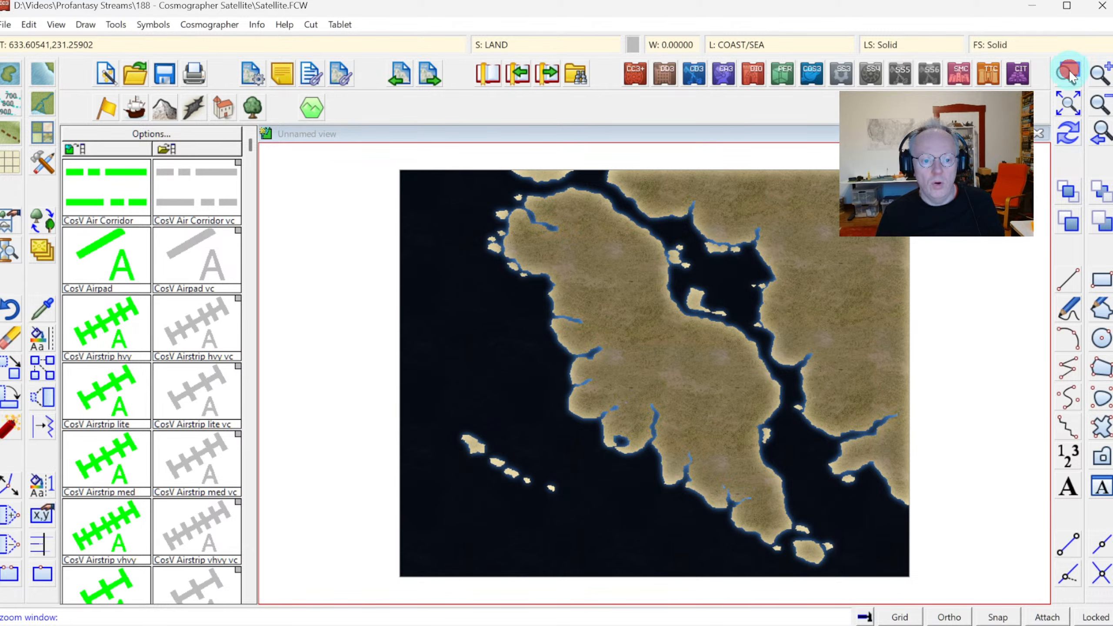
Choose the Terrain Default, Mountains High drawing tool from the Cosmographer Satellite Overland style
{"action": "left_click", "coordinate": [453, 182]}
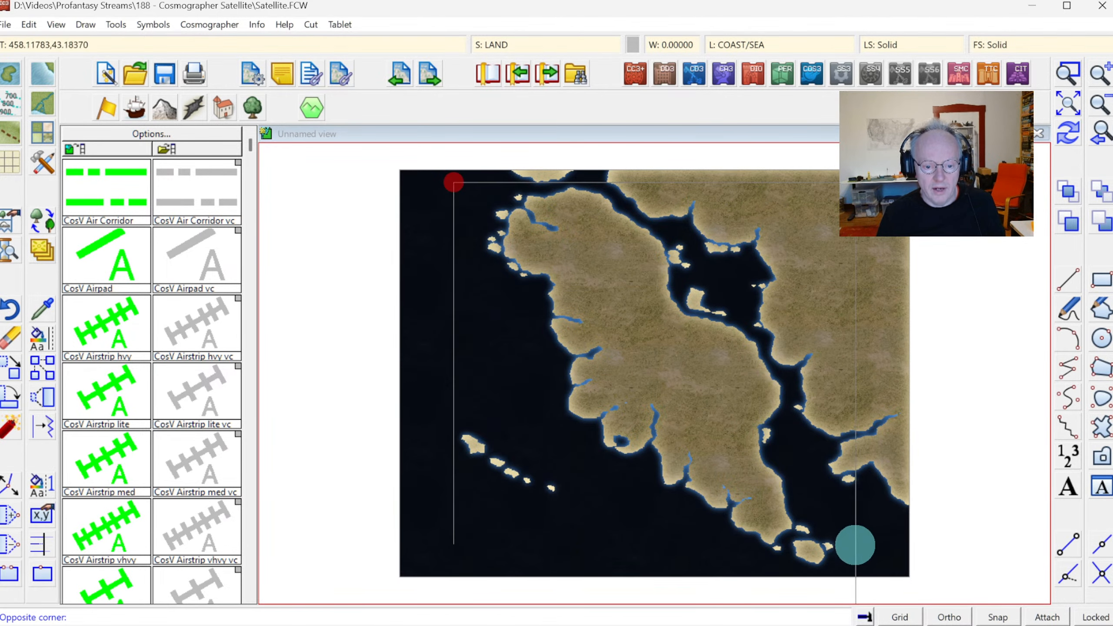
{"action": "left_click", "coordinate": [858, 564]}
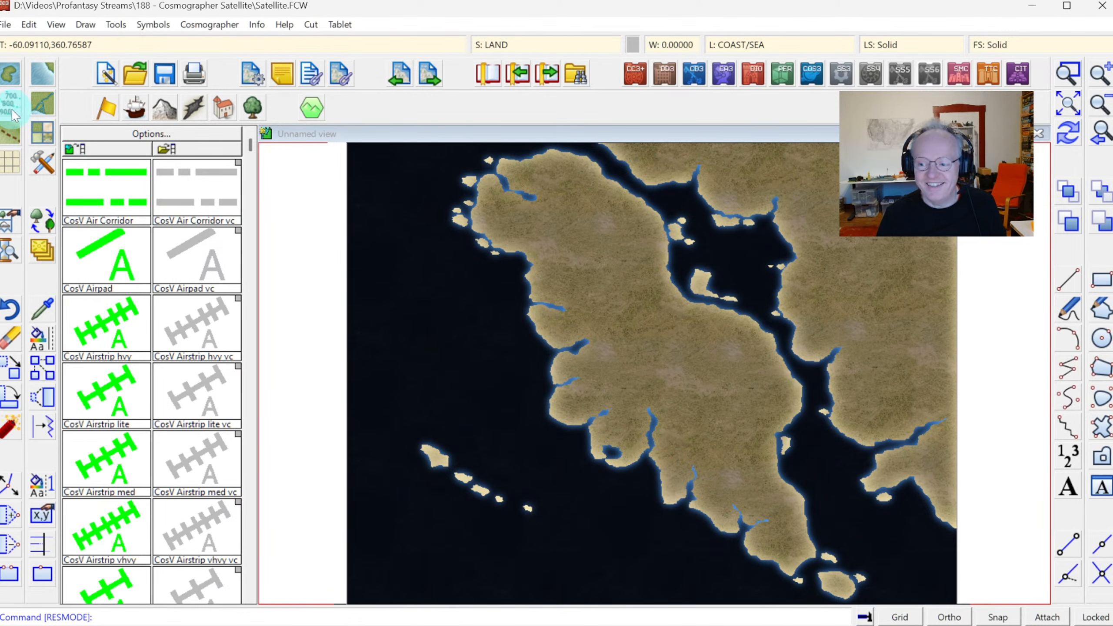
{"action": "left_click", "coordinate": [42, 131]}
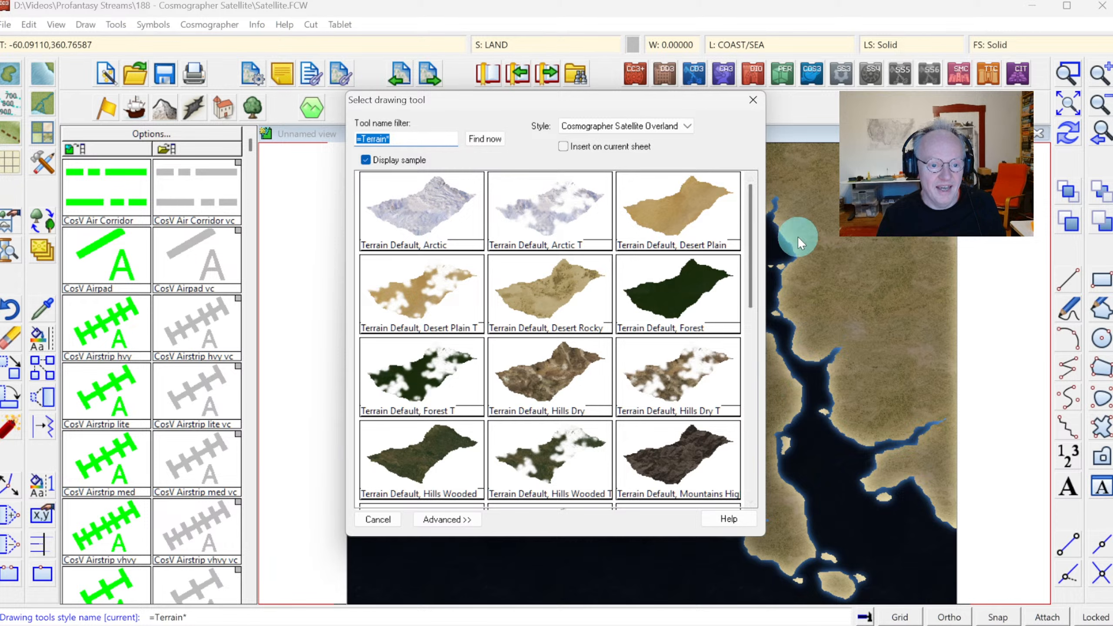
{"action": "left_click_drag", "start_coordinate": [751, 209], "coordinate": [750, 305]}
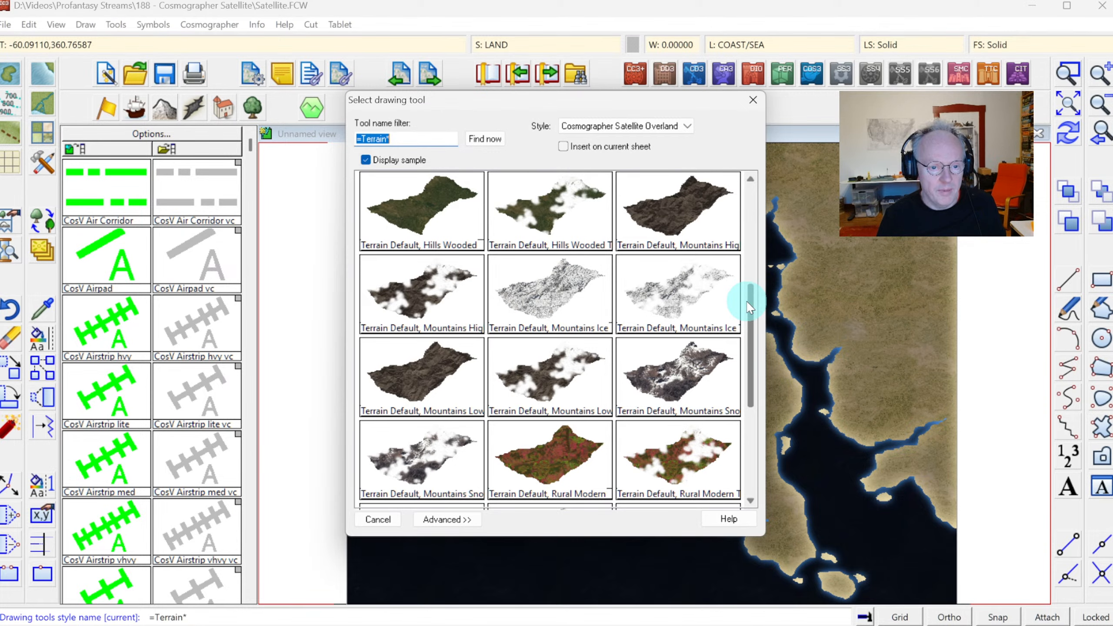
{"action": "left_click_drag", "start_coordinate": [748, 302], "coordinate": [747, 303]}
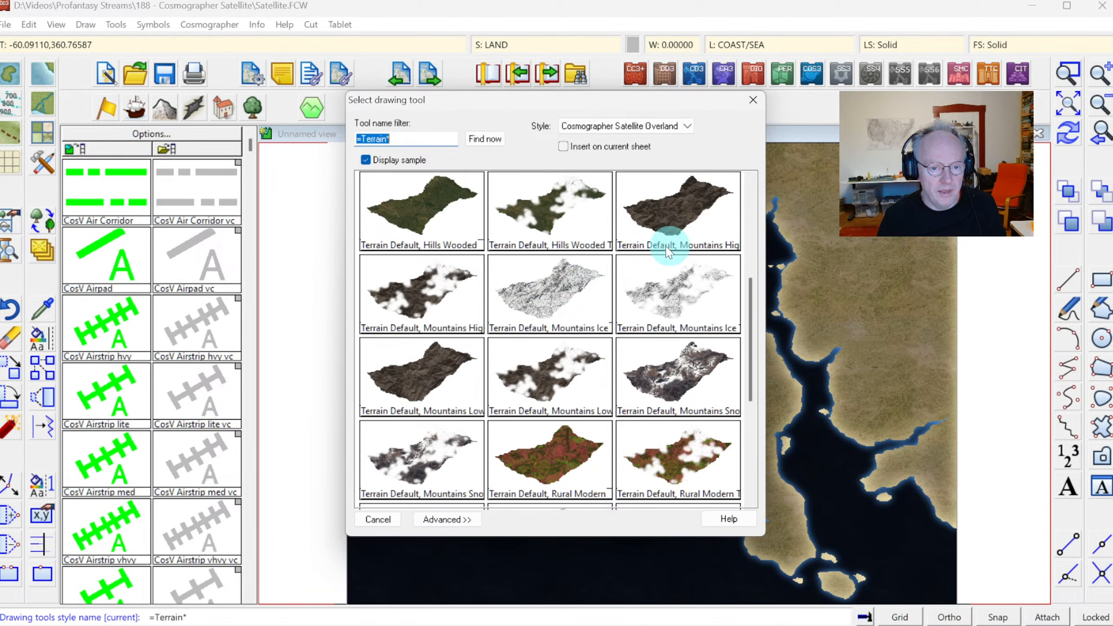
{"action": "double_click", "coordinate": [681, 211]}
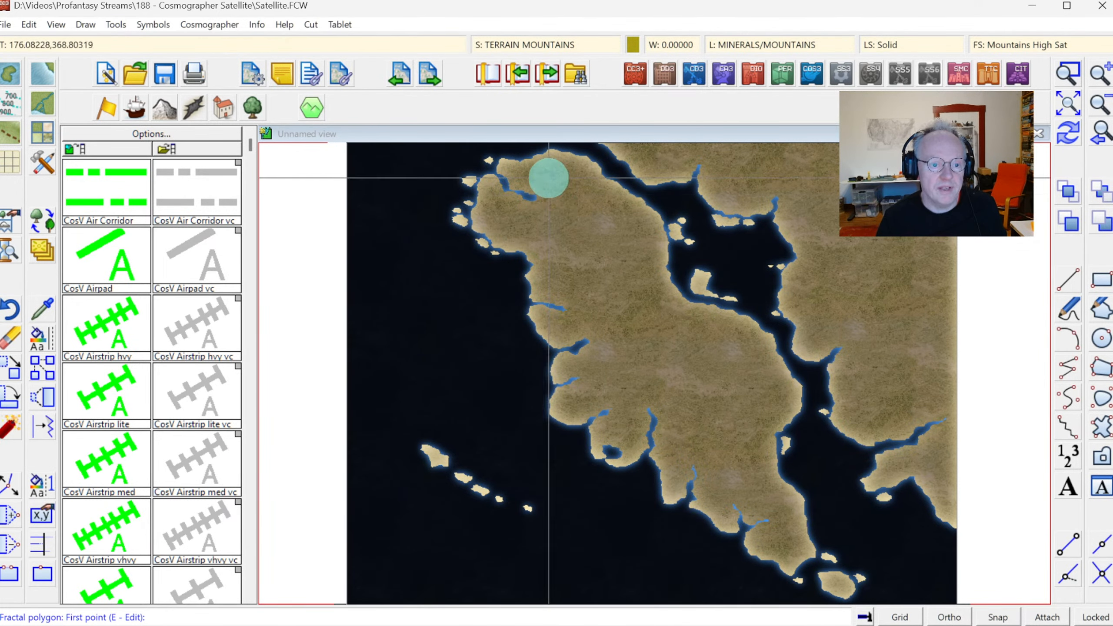
Draw a long, irregular high-mountain range along the main island's spine, from the northern inlet to the southeast, and redraw the map
{"action": "left_click", "coordinate": [555, 201]}
{"action": "left_click", "coordinate": [546, 204]}
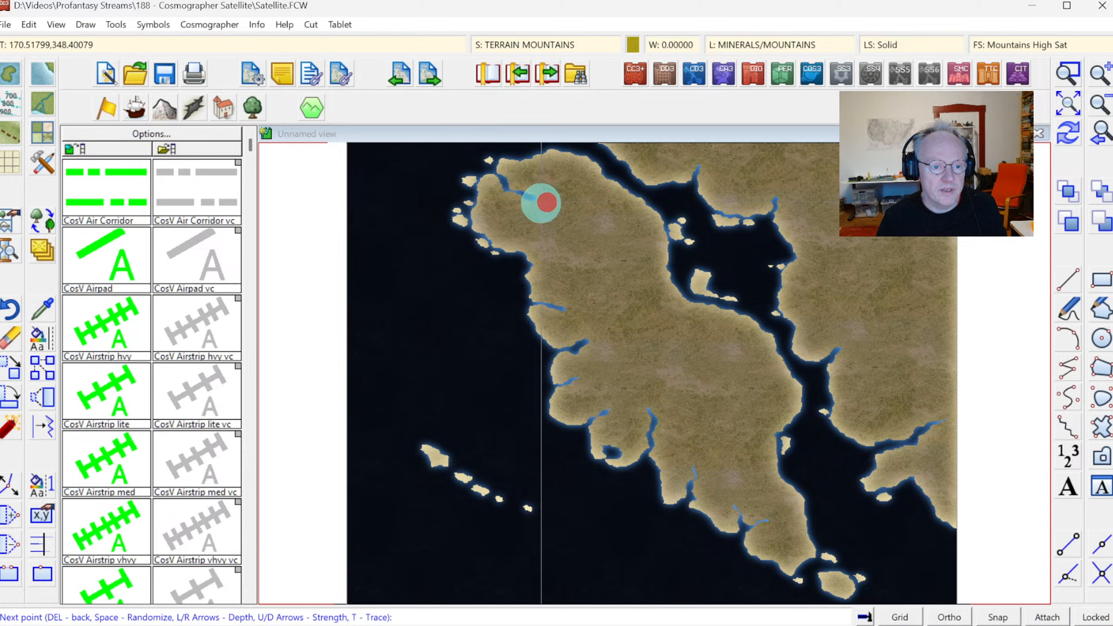
{"action": "left_click", "coordinate": [542, 219]}
{"action": "left_click", "coordinate": [546, 232]}
{"action": "left_click", "coordinate": [564, 250]}
{"action": "left_click", "coordinate": [576, 267]}
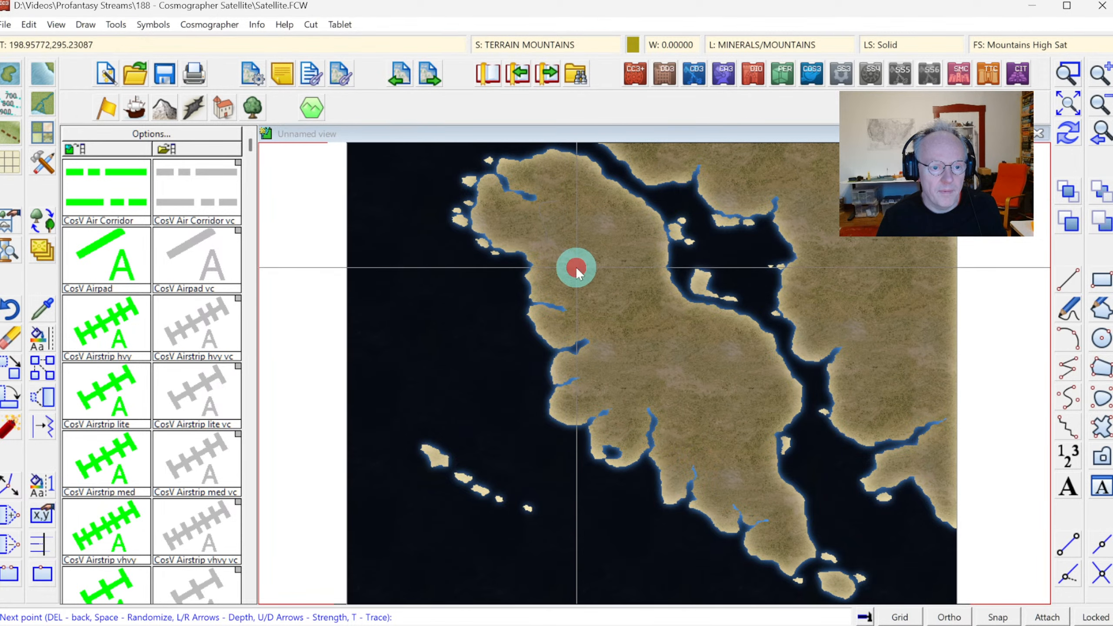
{"action": "left_click", "coordinate": [586, 274]}
{"action": "left_click", "coordinate": [583, 293]}
{"action": "left_click", "coordinate": [586, 318]}
{"action": "left_click", "coordinate": [599, 327]}
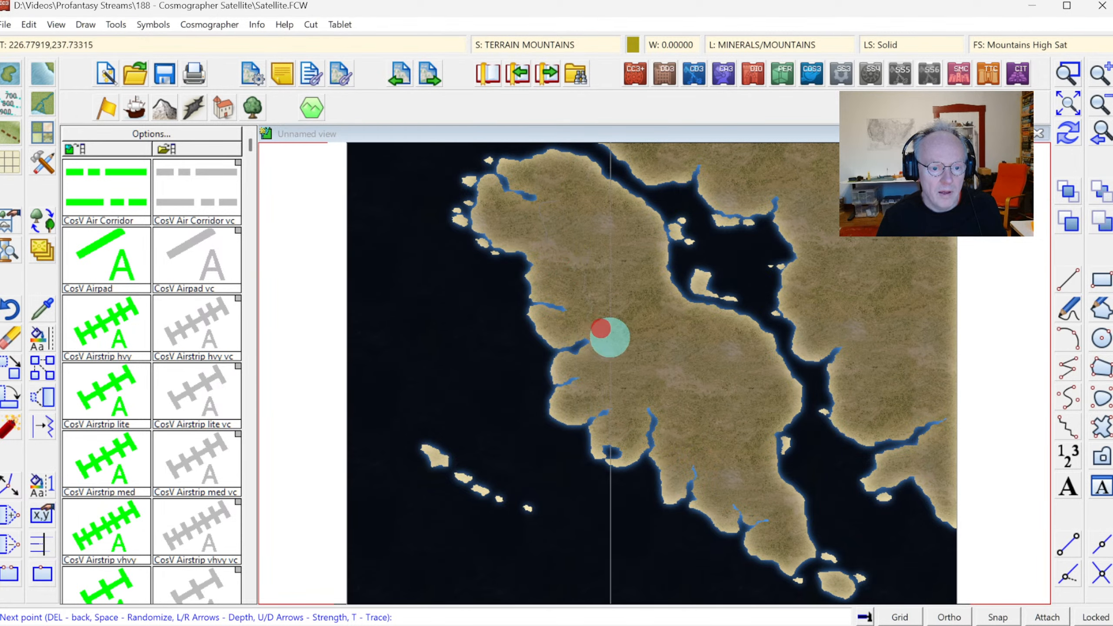
{"action": "left_click", "coordinate": [611, 355]}
{"action": "left_click", "coordinate": [636, 388]}
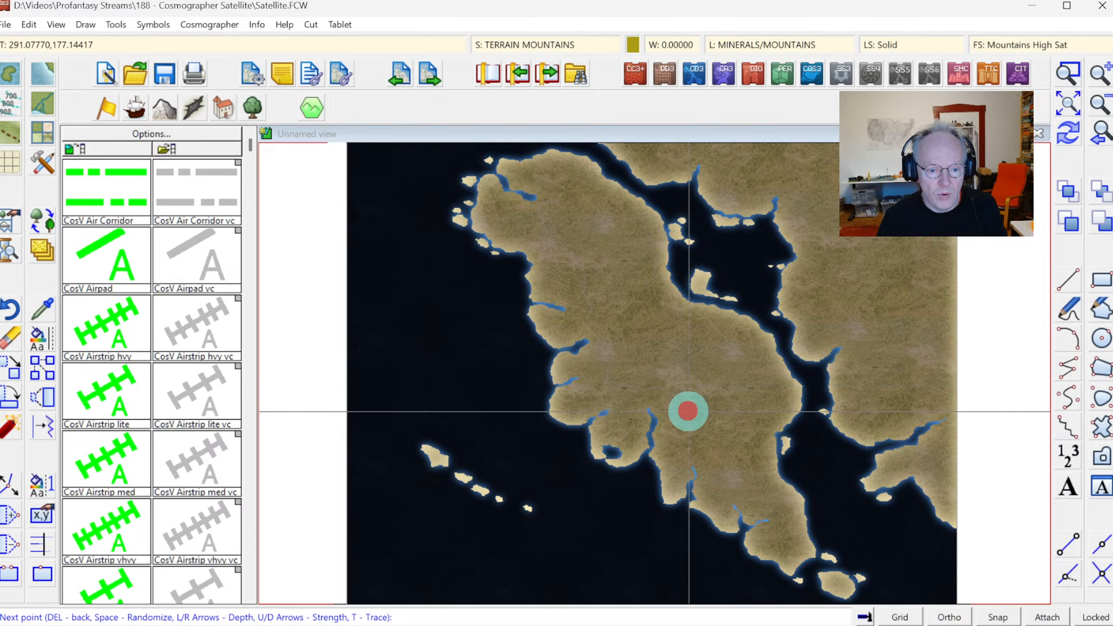
{"action": "left_click", "coordinate": [687, 426]}
{"action": "left_click", "coordinate": [707, 435]}
{"action": "left_click", "coordinate": [714, 461]}
{"action": "left_click", "coordinate": [733, 471]}
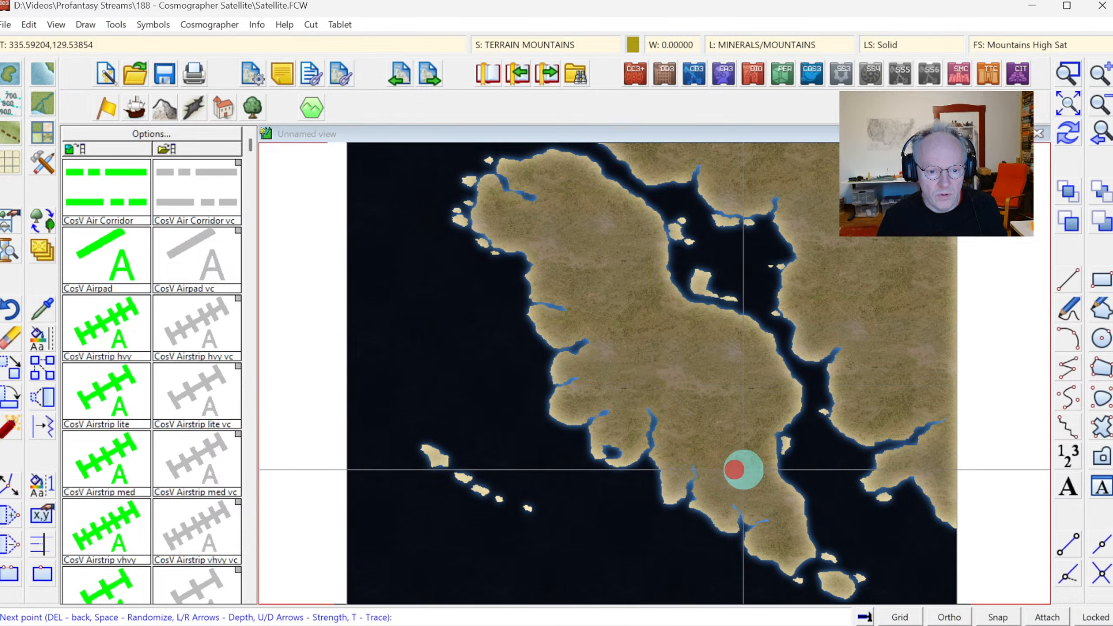
{"action": "left_click", "coordinate": [743, 444]}
{"action": "left_click", "coordinate": [735, 425]}
{"action": "left_click", "coordinate": [707, 393]}
{"action": "left_click", "coordinate": [703, 372]}
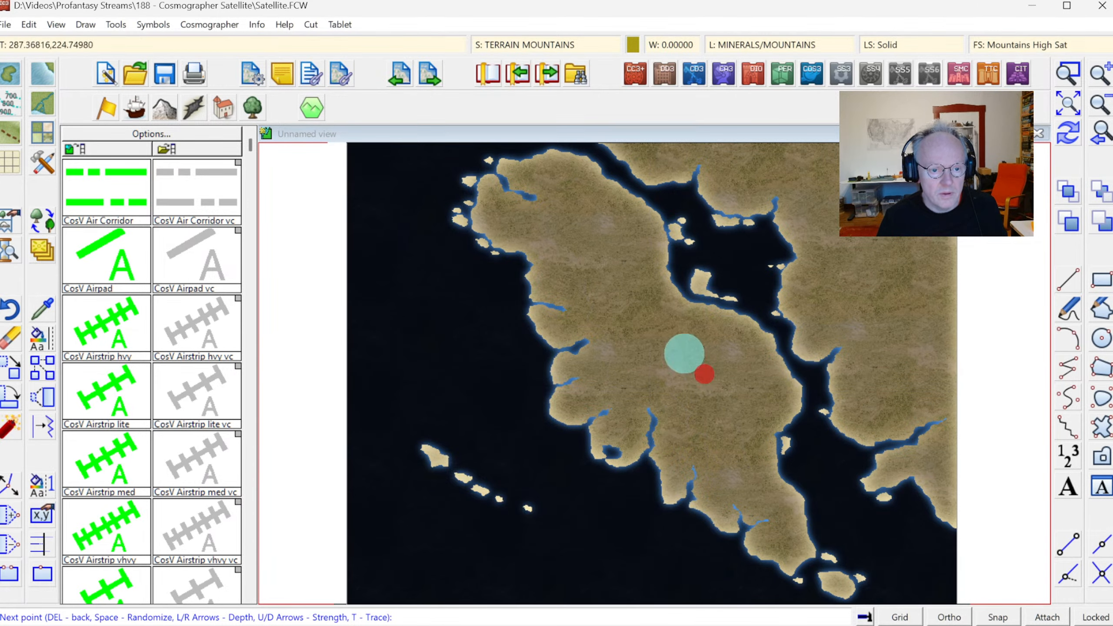
{"action": "left_click", "coordinate": [651, 325]}
{"action": "left_click", "coordinate": [631, 255]}
{"action": "left_click", "coordinate": [602, 225]}
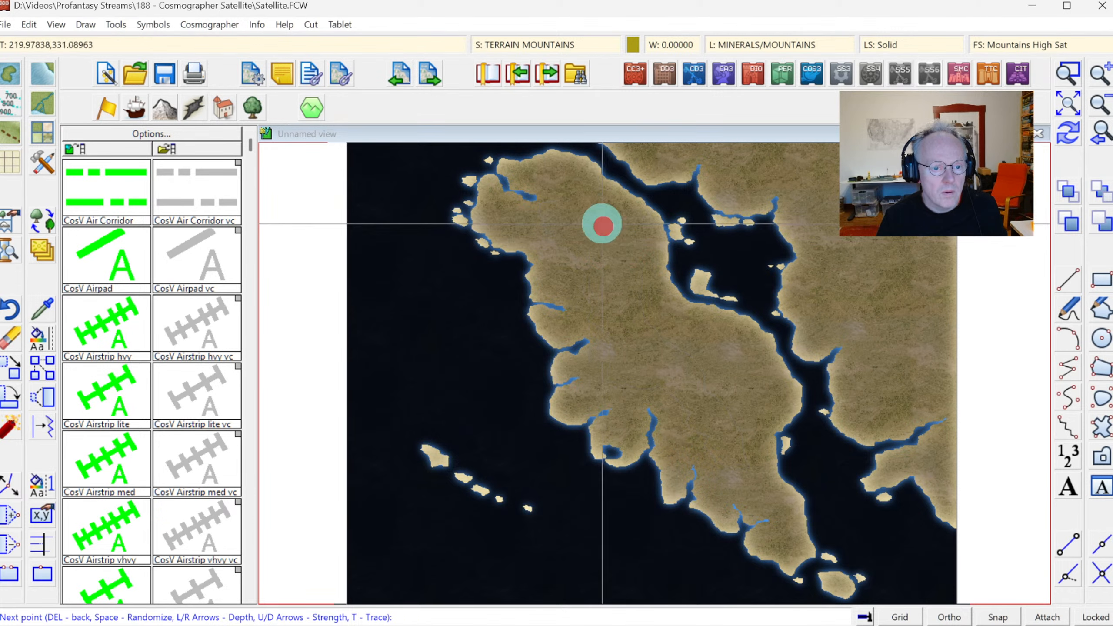
{"action": "left_click", "coordinate": [576, 205]}
{"action": "right_click", "coordinate": [566, 203]}
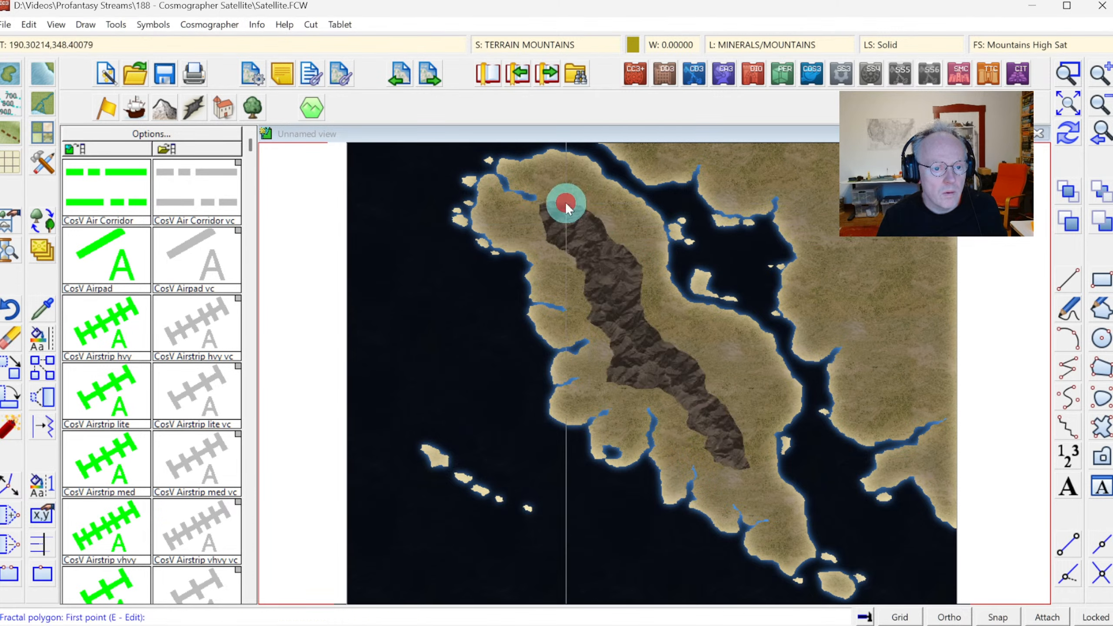
{"action": "left_click", "coordinate": [1071, 137]}
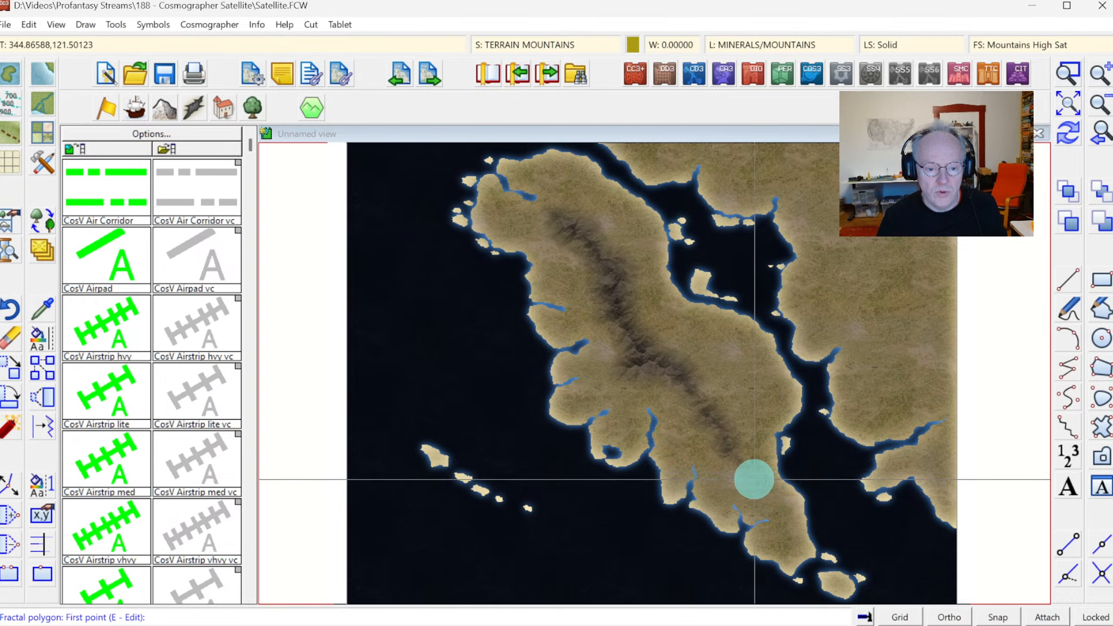
Draw a small high-mountain patch southeast of the main range, at the neck of the main island's southern peninsula
{"action": "left_click", "coordinate": [761, 487]}
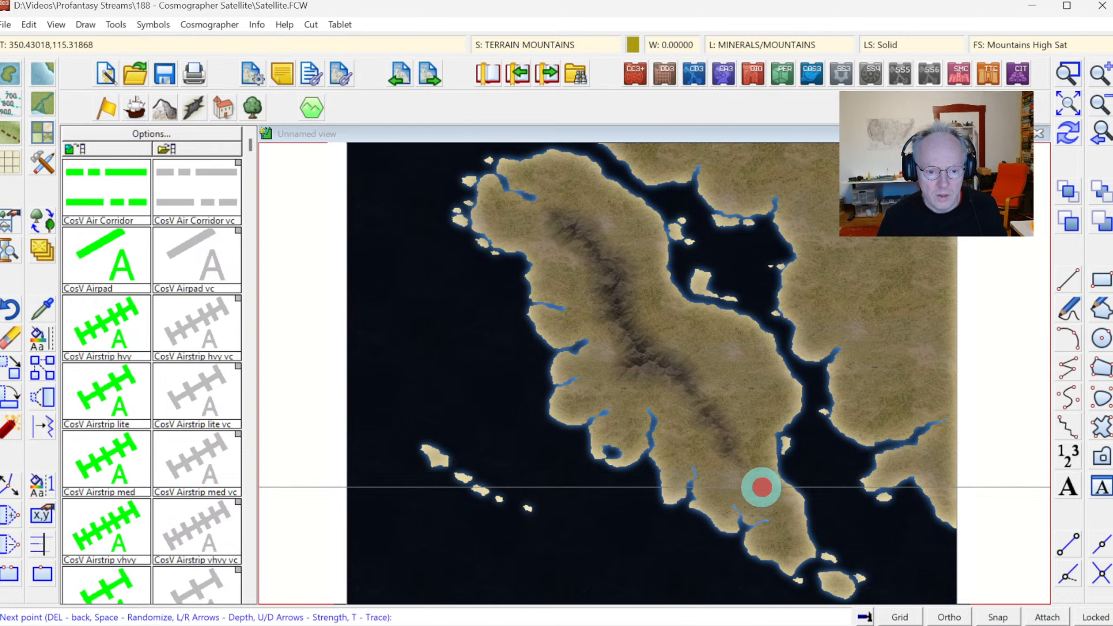
{"action": "left_click", "coordinate": [753, 490]}
{"action": "left_click", "coordinate": [766, 505]}
{"action": "left_click", "coordinate": [773, 510]}
{"action": "left_click", "coordinate": [779, 504]}
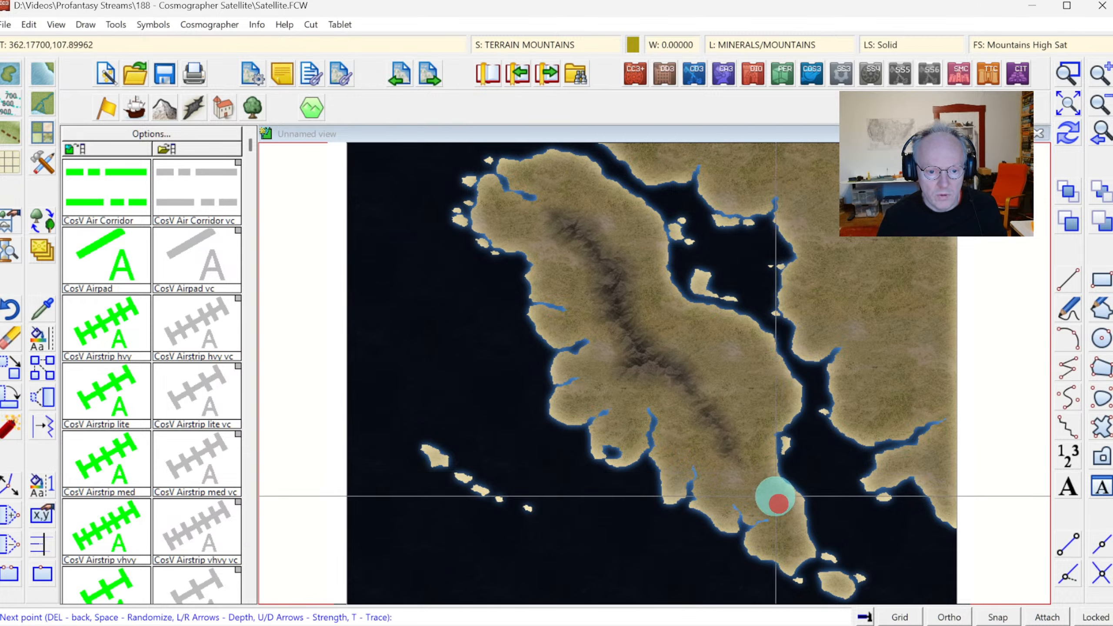
{"action": "right_click", "coordinate": [779, 504]}
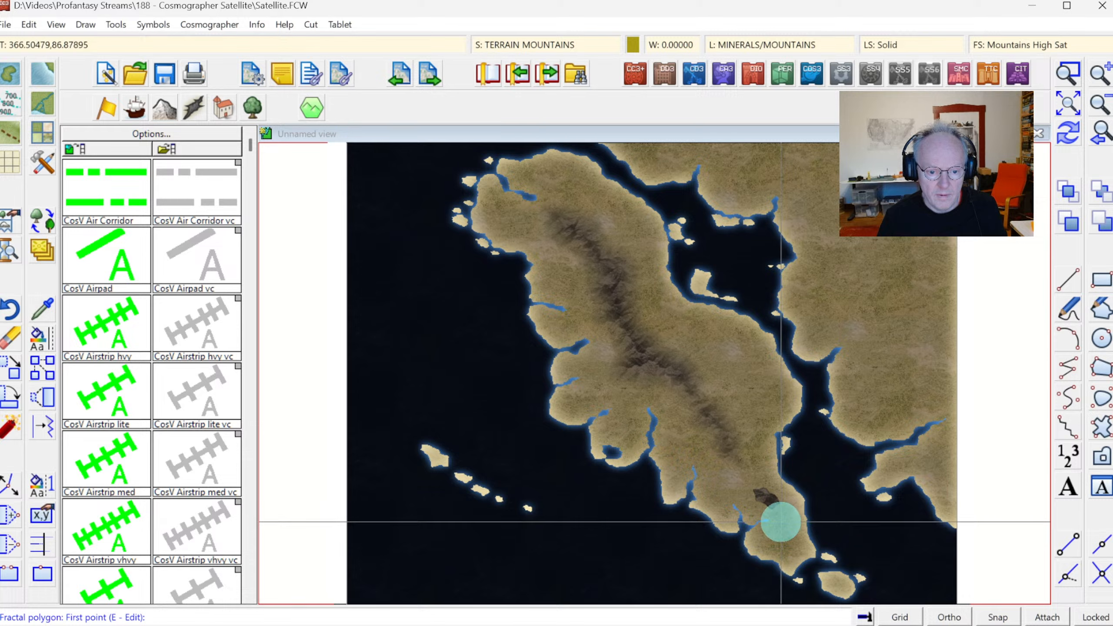
Draw another small high-mountain patch in the middle of the main island's southern peninsula
{"action": "left_click", "coordinate": [771, 527]}
{"action": "left_click", "coordinate": [785, 542]}
{"action": "left_click", "coordinate": [790, 528]}
{"action": "right_click", "coordinate": [793, 529]}
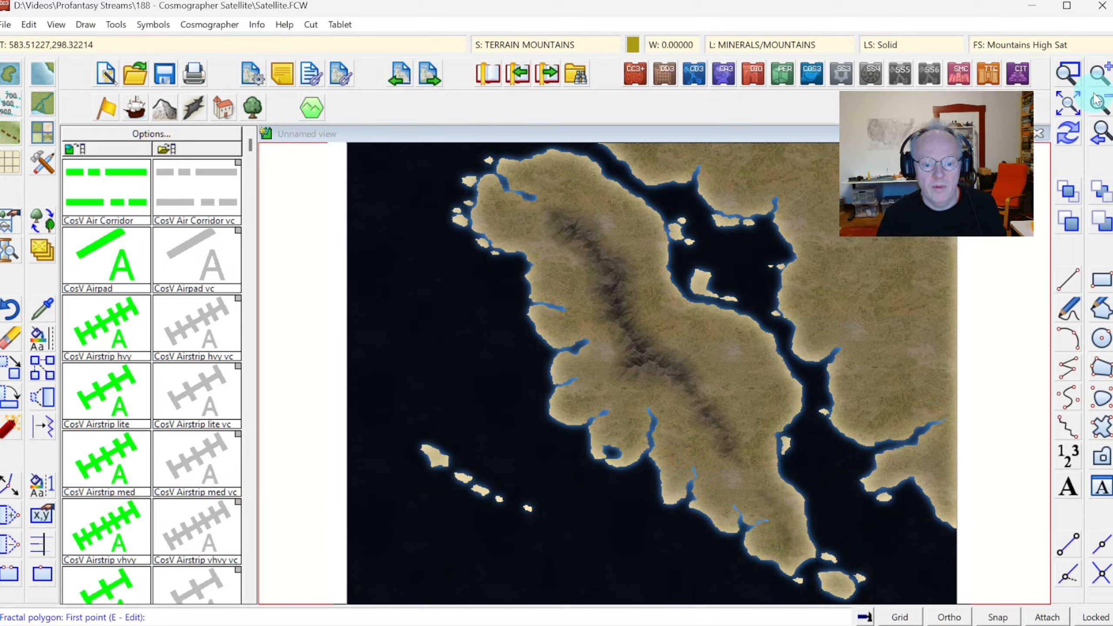
{"action": "left_click", "coordinate": [1067, 81]}
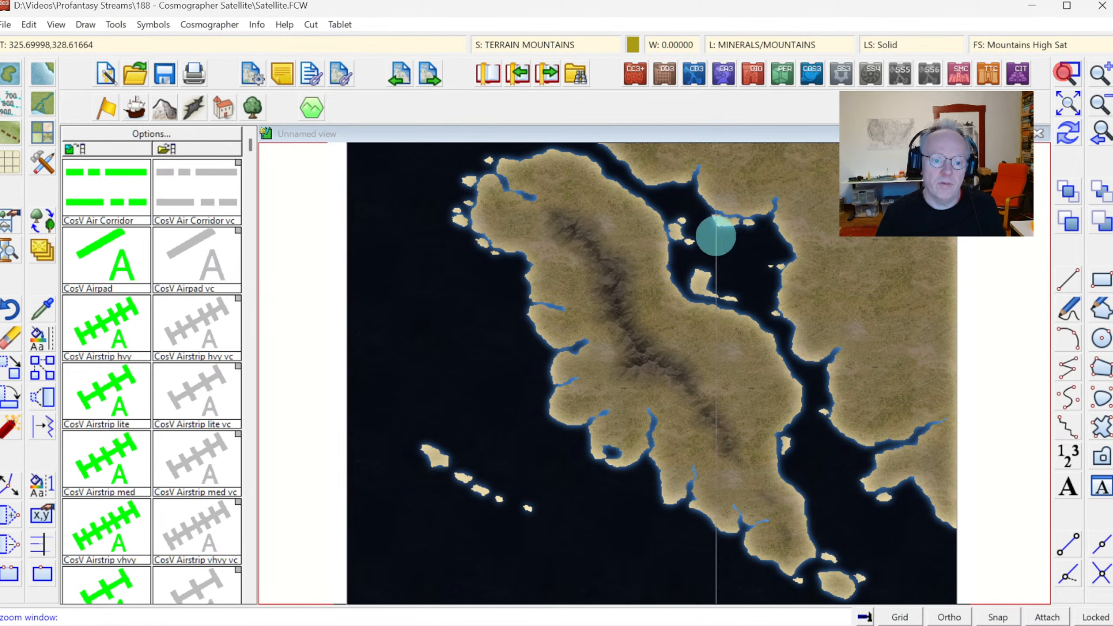
Set the edge width of the Edge Fade, Inner effect on the TERRAIN MOUNTAINS sheet to 1 map unit
{"action": "left_click", "coordinate": [569, 303]}
{"action": "left_click", "coordinate": [693, 398]}
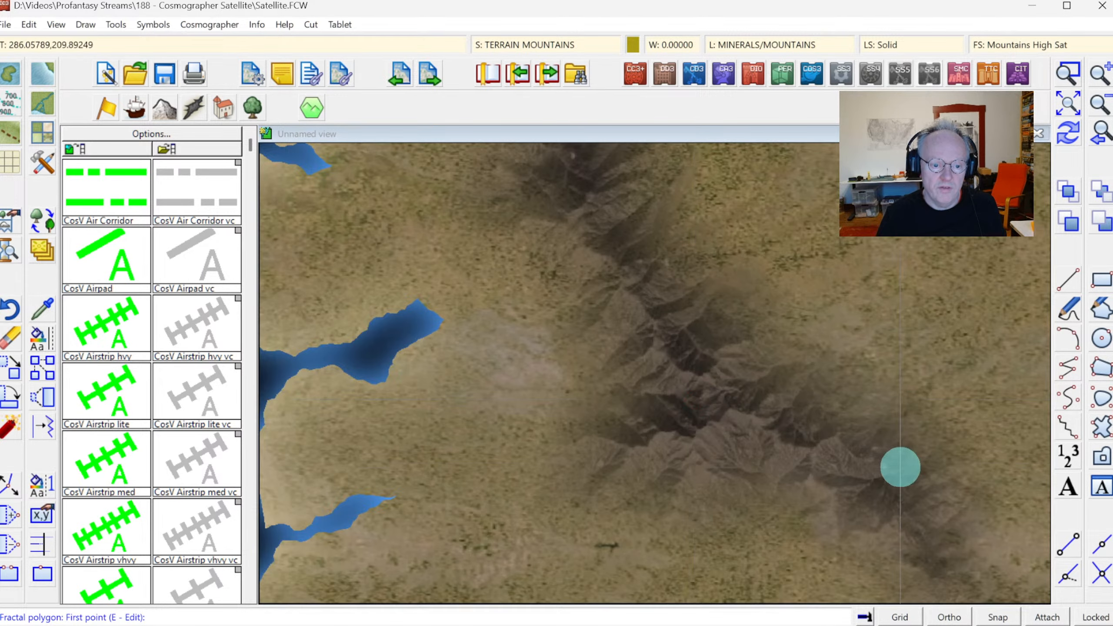
{"action": "left_click", "coordinate": [1106, 150]}
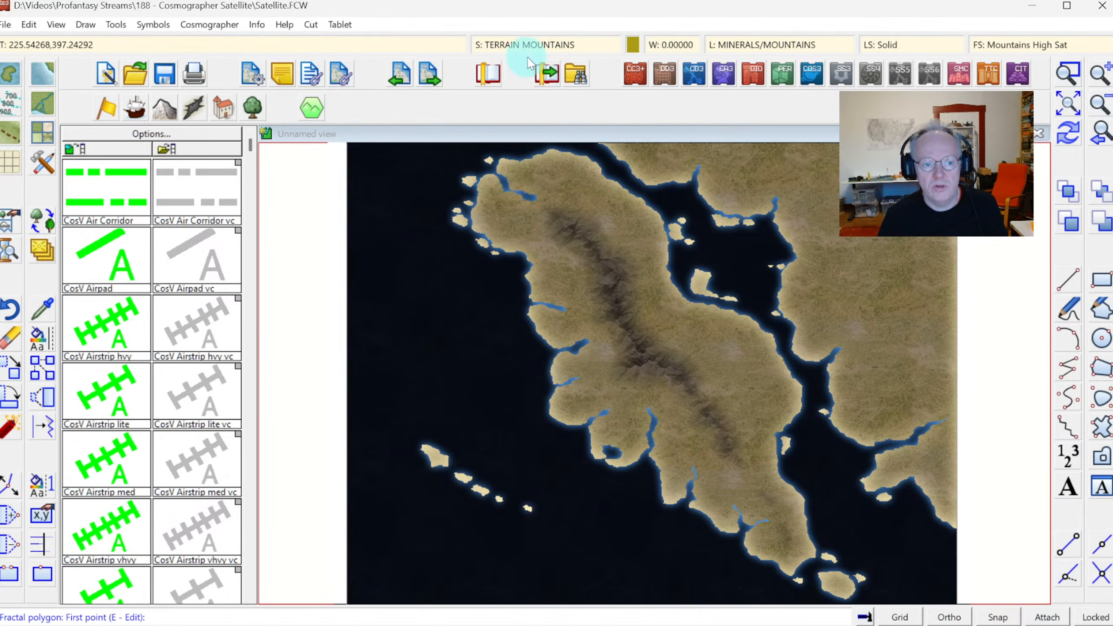
{"action": "left_click", "coordinate": [521, 44]}
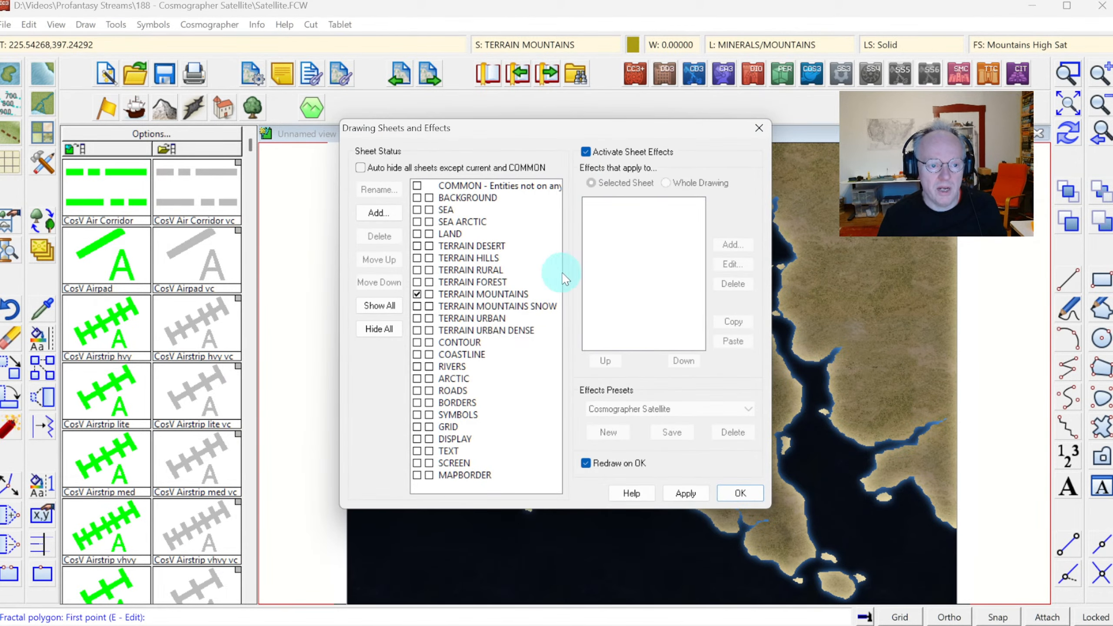
{"action": "left_click", "coordinate": [482, 297]}
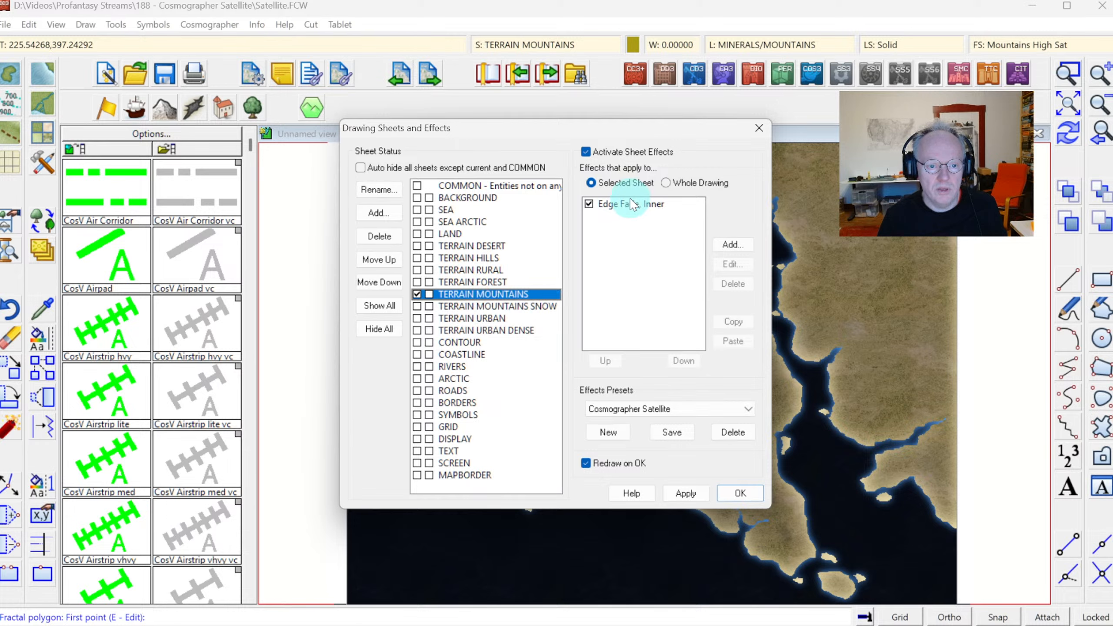
{"action": "left_click", "coordinate": [730, 265]}
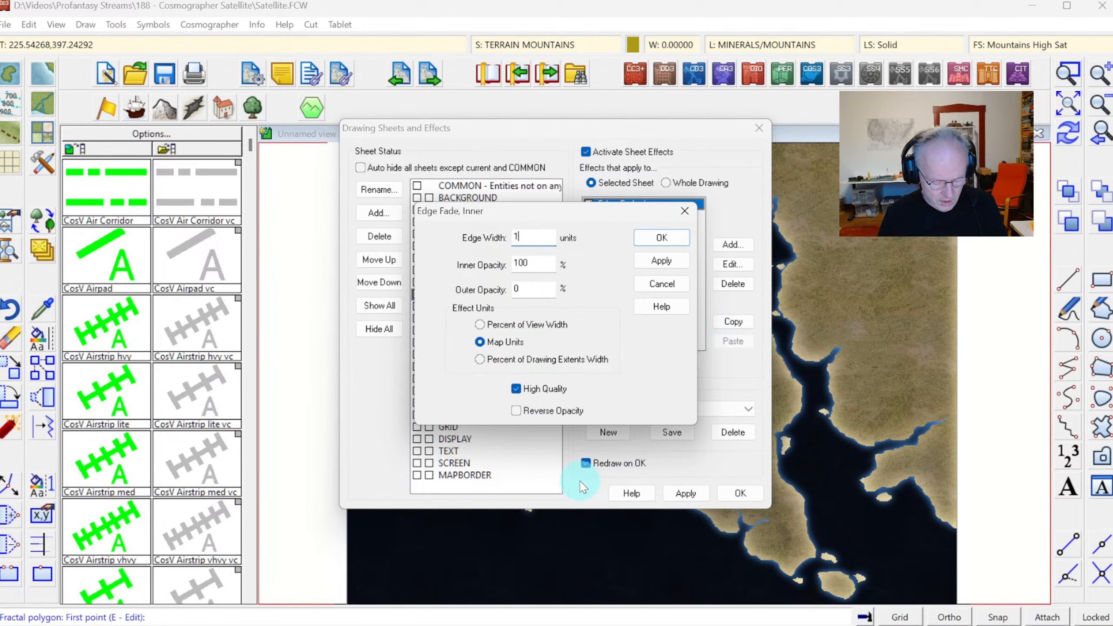
{"action": "left_click", "coordinate": [657, 239]}
{"action": "left_click", "coordinate": [739, 493]}
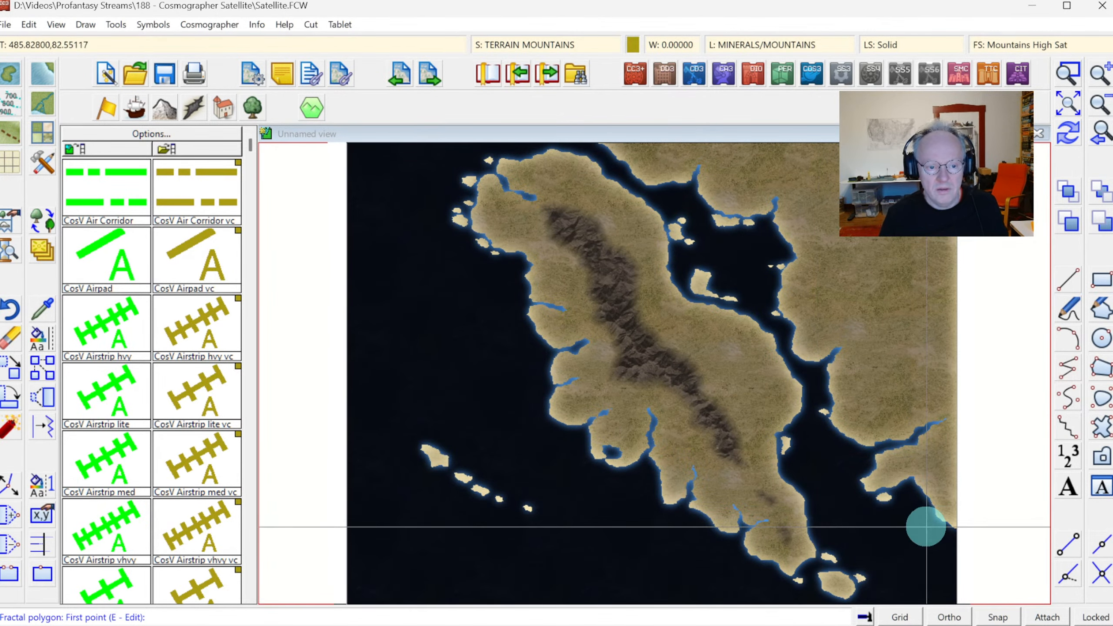
Restore the wider Edge Fade, Inner effect on the TERRAIN MOUNTAINS sheet and review the list of drawing sheets
{"action": "left_click", "coordinate": [523, 48]}
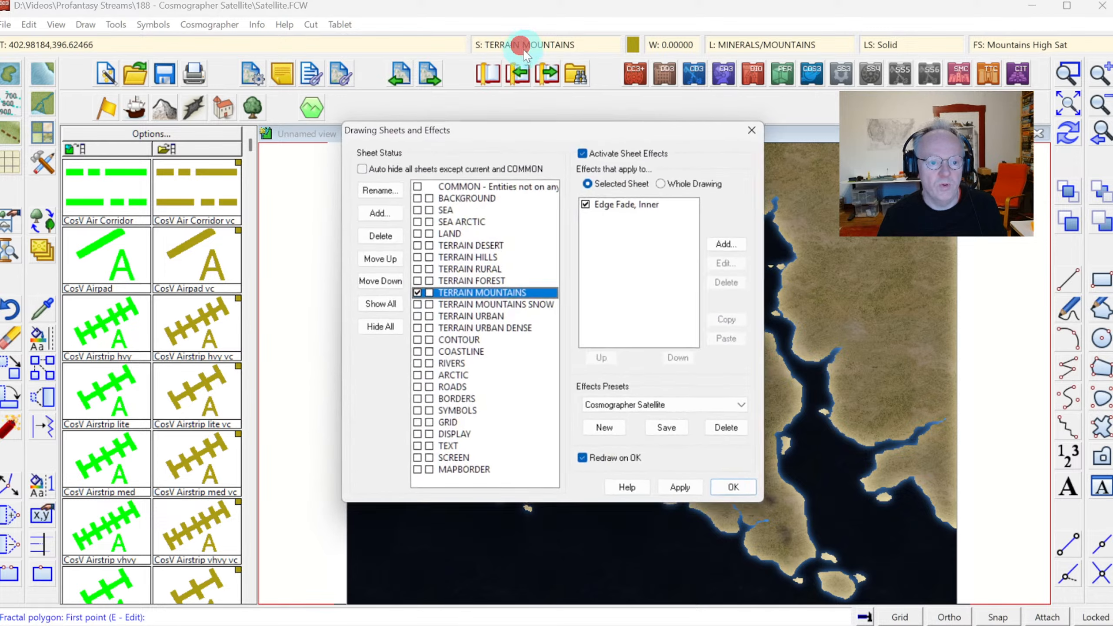
{"action": "left_click", "coordinate": [613, 204]}
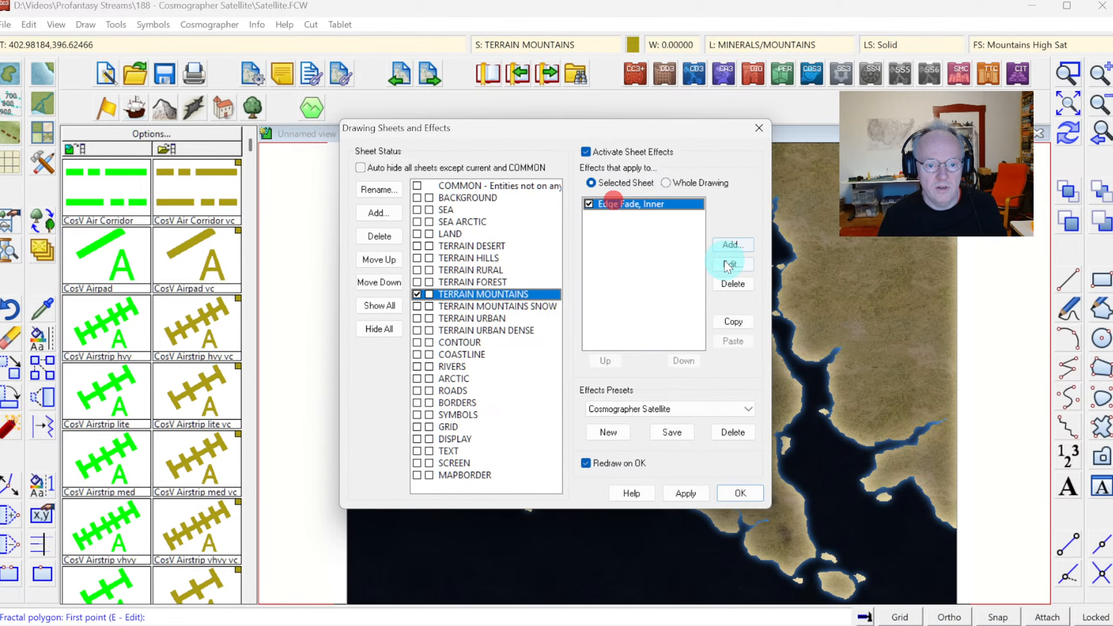
{"action": "left_click", "coordinate": [732, 263]}
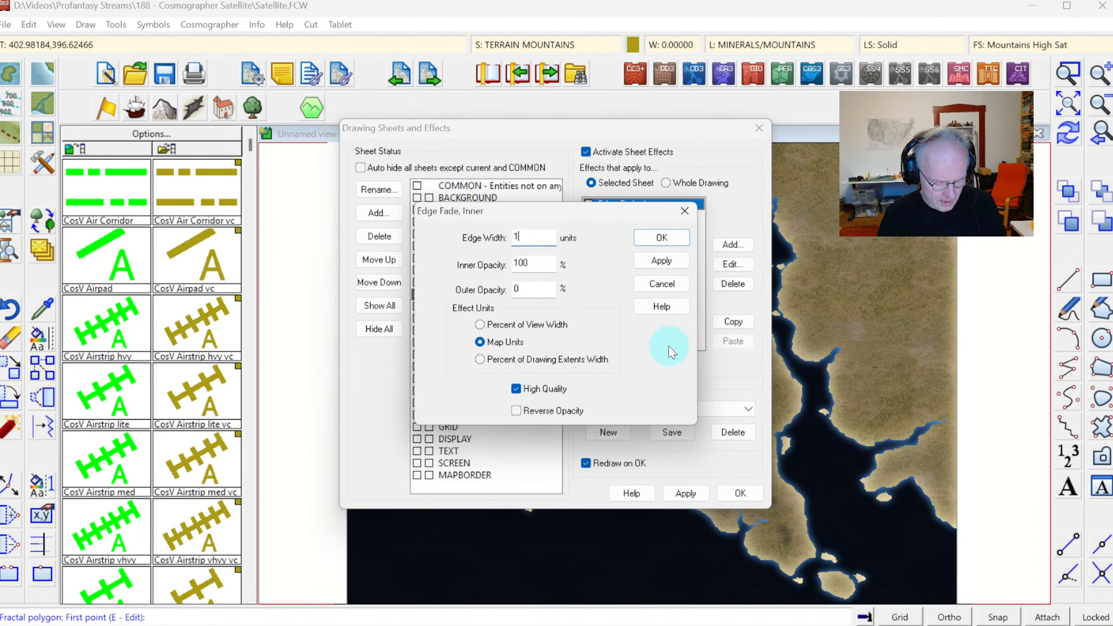
{"action": "left_click", "coordinate": [673, 237]}
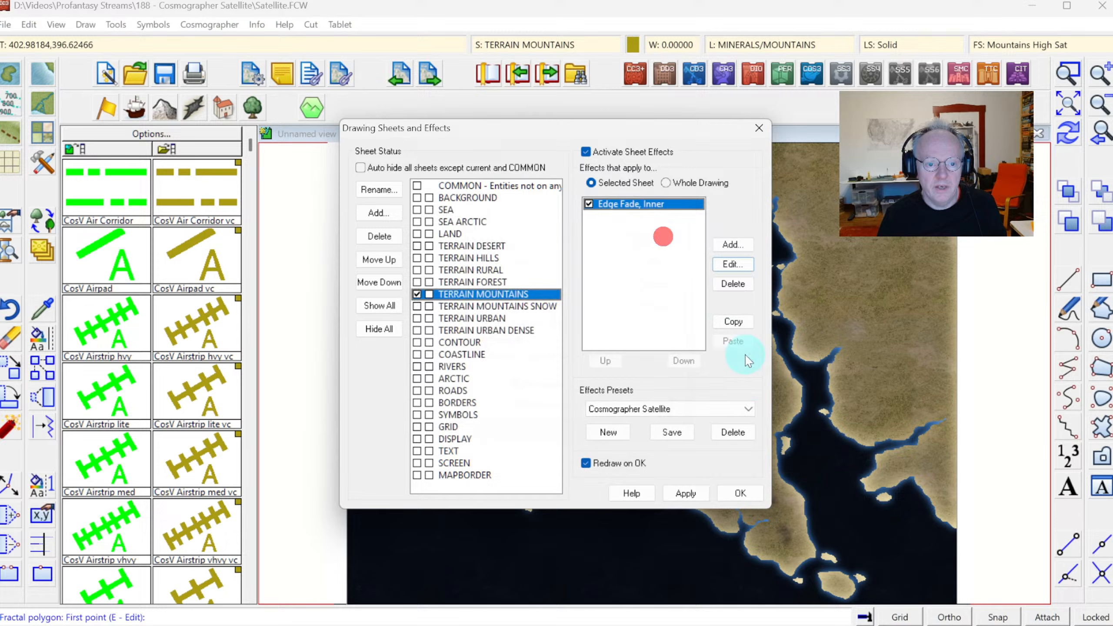
{"action": "left_click", "coordinate": [742, 493]}
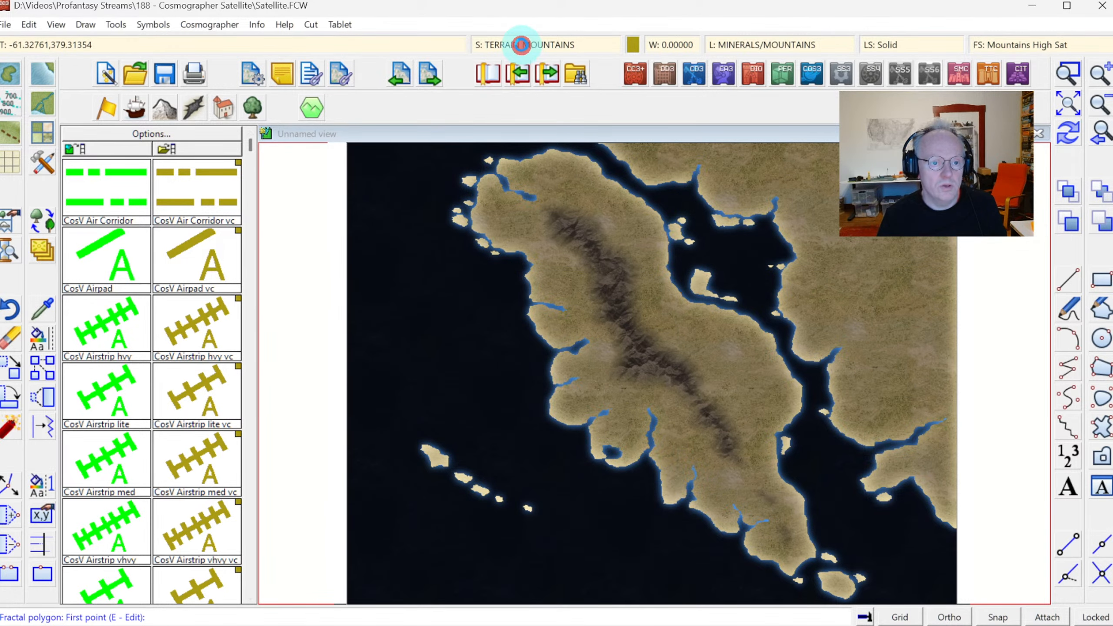
{"action": "left_click", "coordinate": [521, 45]}
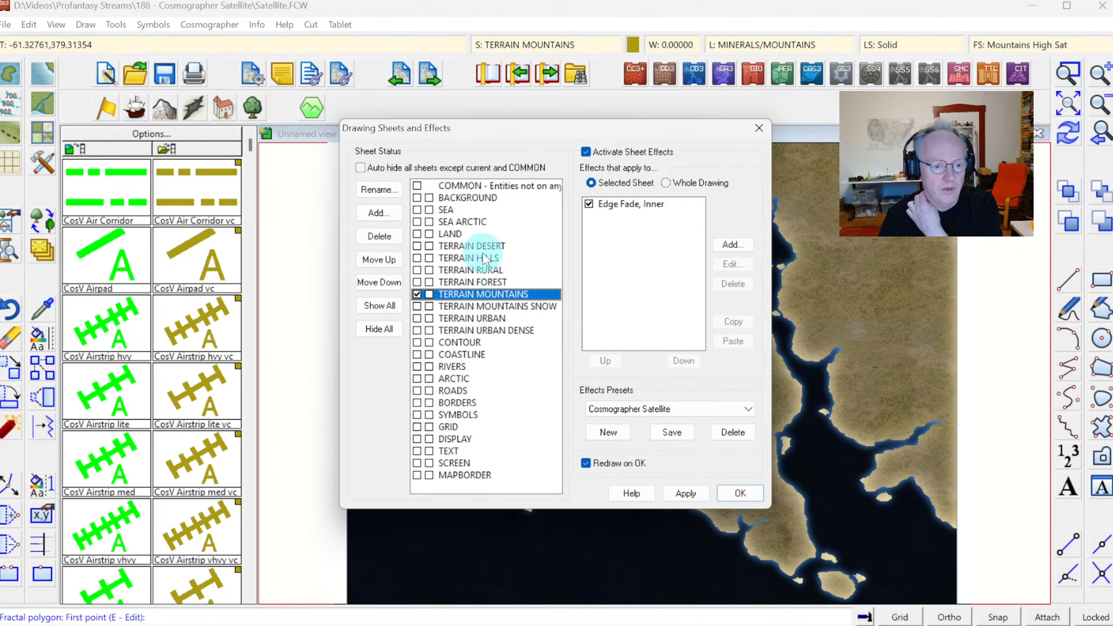
{"action": "left_click", "coordinate": [738, 493]}
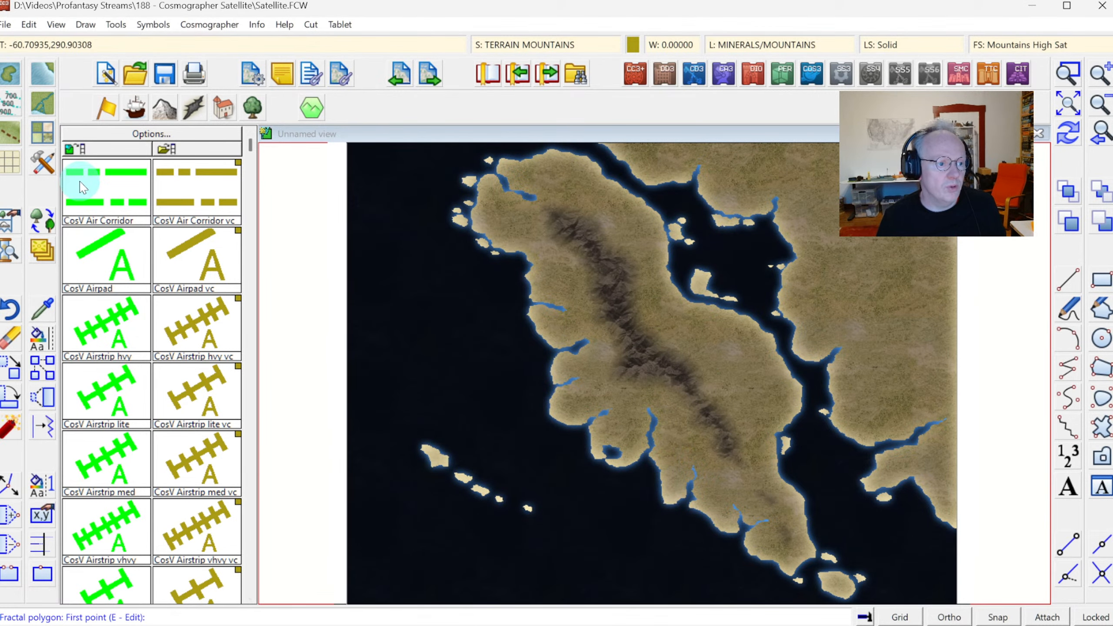
Choose the Terrain Default, Hills Wooded drawing tool from the Cosmographer Satellite Overland style
{"action": "left_click", "coordinate": [42, 132]}
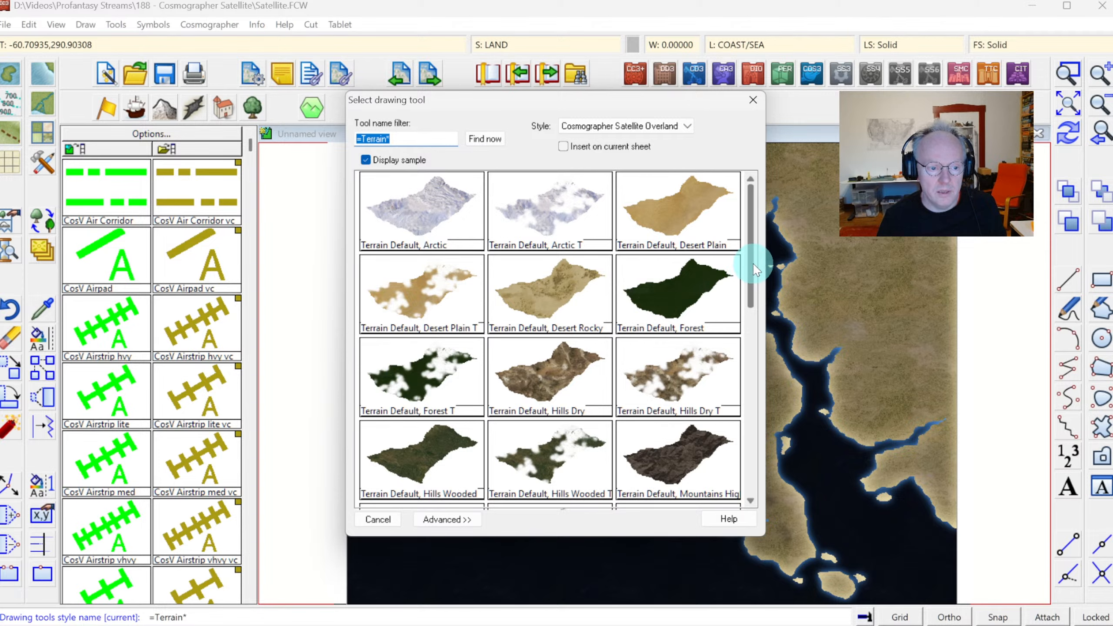
{"action": "left_click_drag", "start_coordinate": [755, 268], "coordinate": [757, 310]}
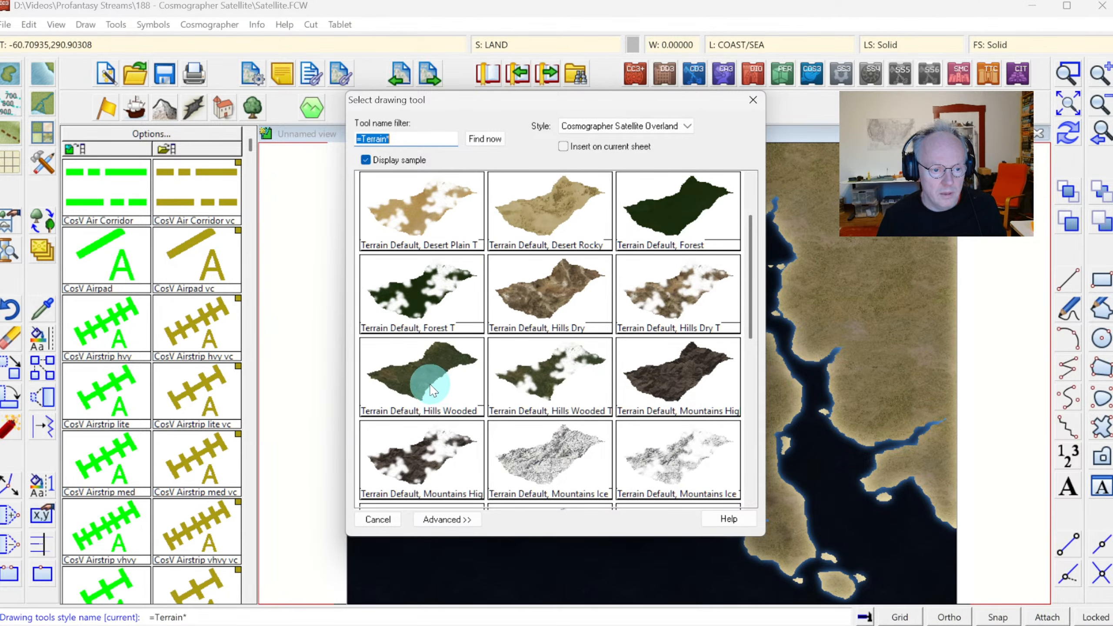
{"action": "double_click", "coordinate": [412, 354]}
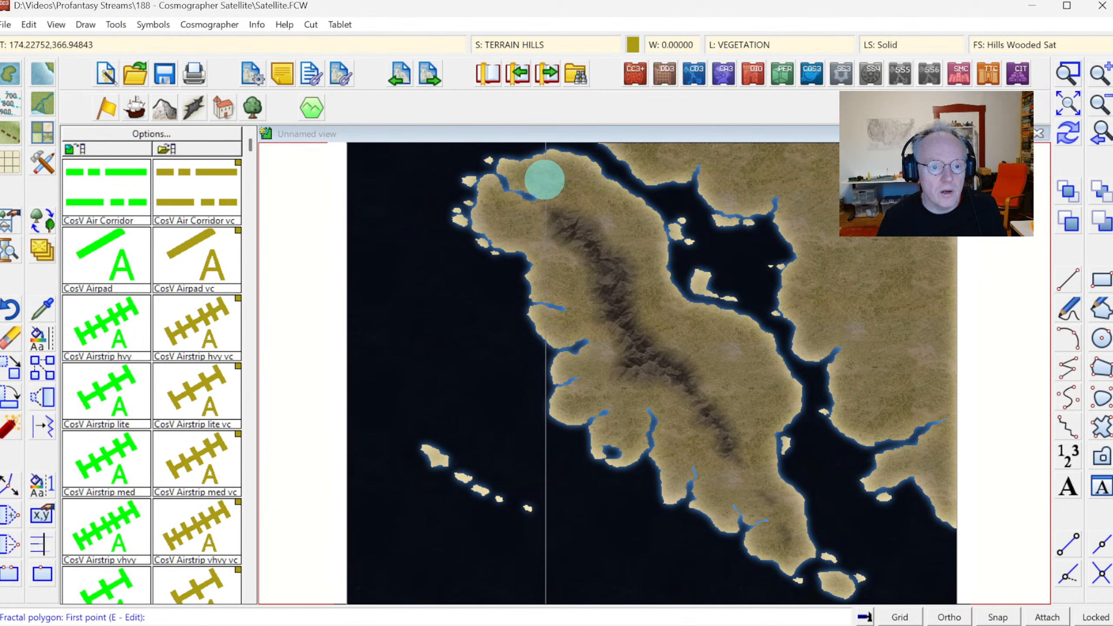
Draw a long wooded-hills area around the main island's mountain range, from the northern inlet to the southern peninsula, and redraw the map
{"action": "left_click", "coordinate": [544, 180]}
{"action": "left_click", "coordinate": [571, 192]}
{"action": "left_click", "coordinate": [590, 200]}
{"action": "left_click", "coordinate": [623, 219]}
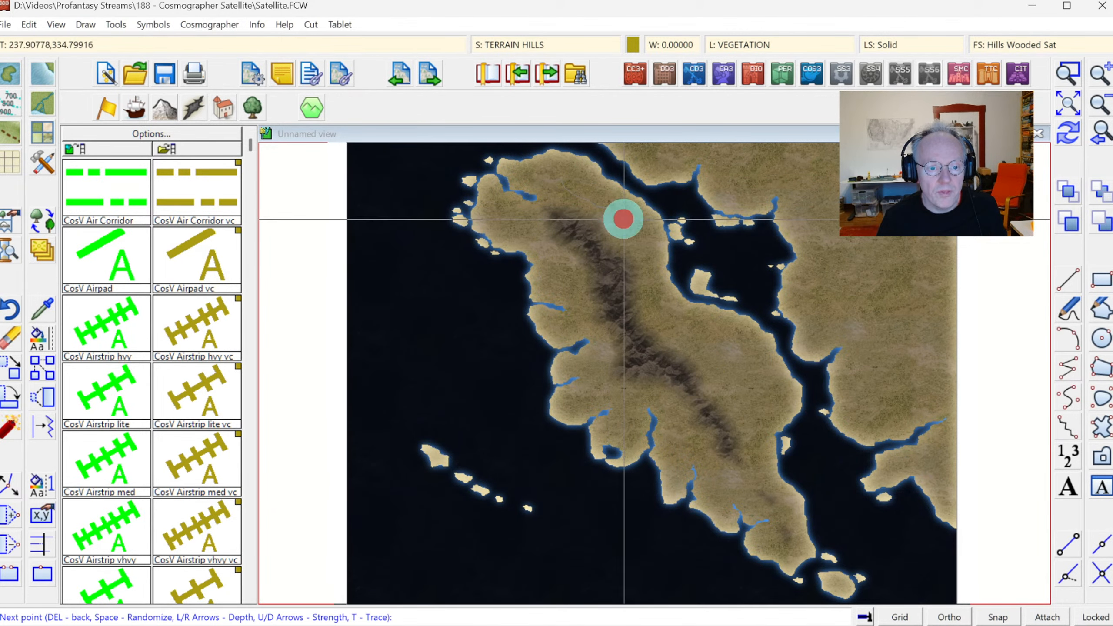
{"action": "left_click", "coordinate": [665, 299]}
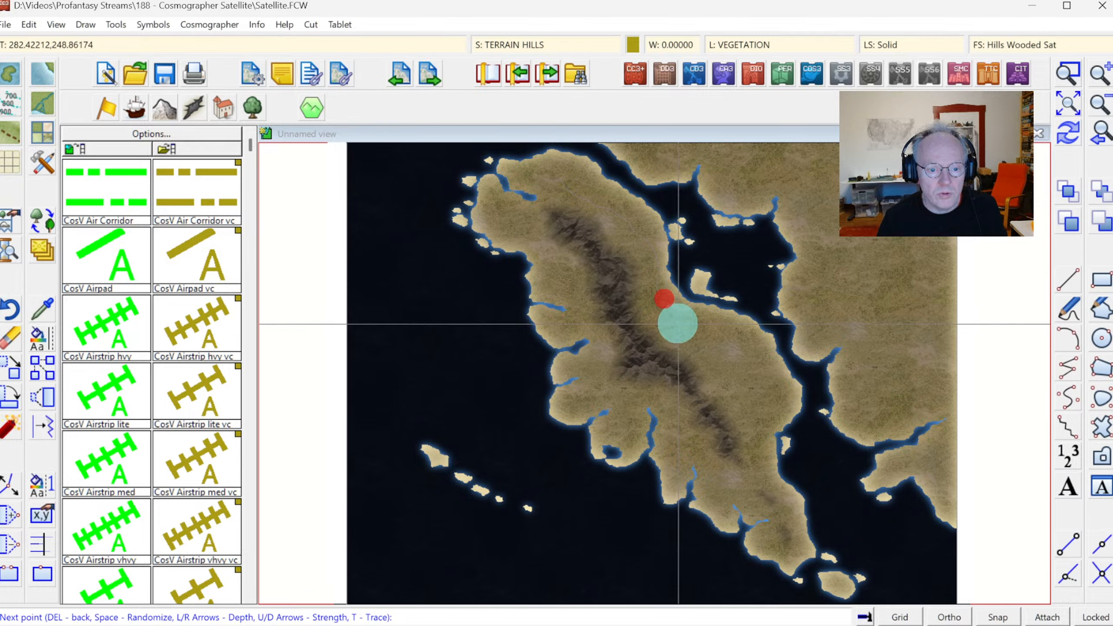
{"action": "left_click", "coordinate": [746, 389]}
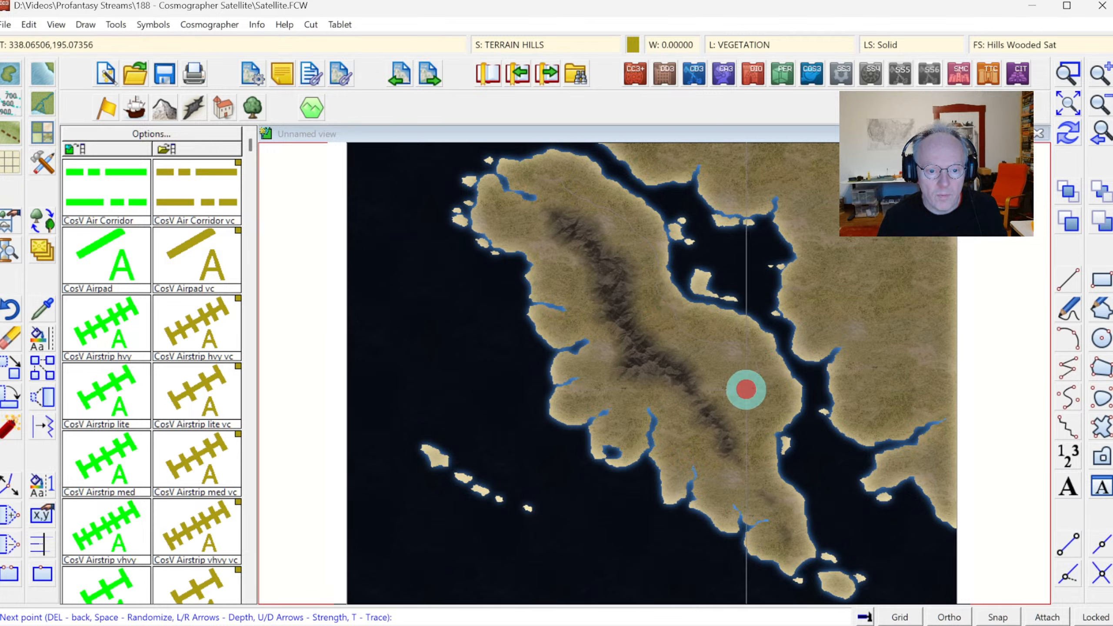
{"action": "left_click", "coordinate": [762, 438]}
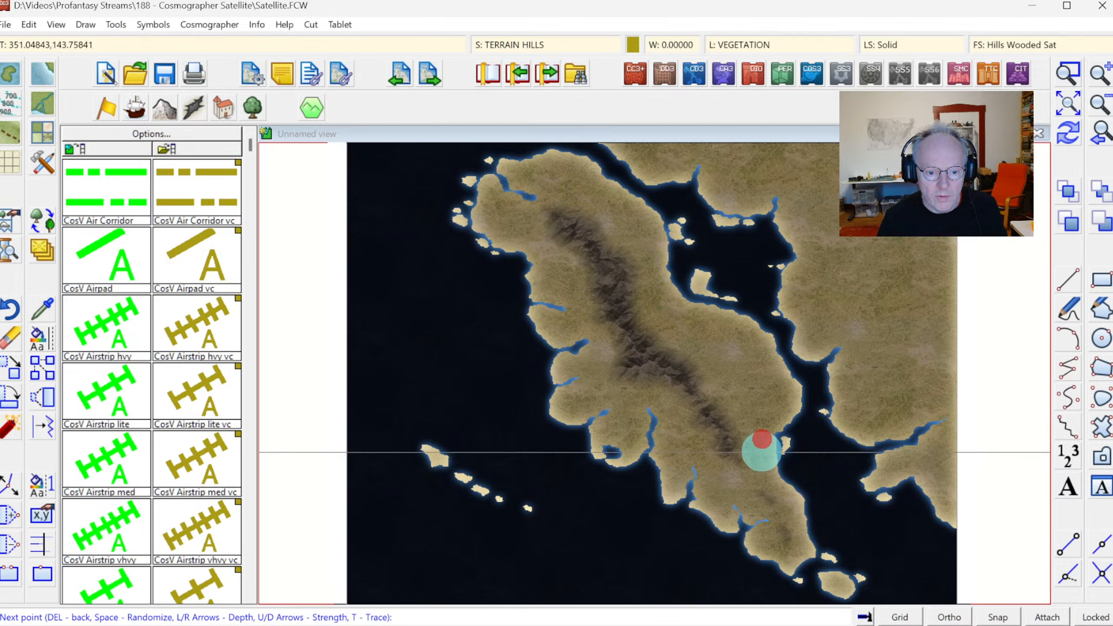
{"action": "left_click", "coordinate": [794, 530]}
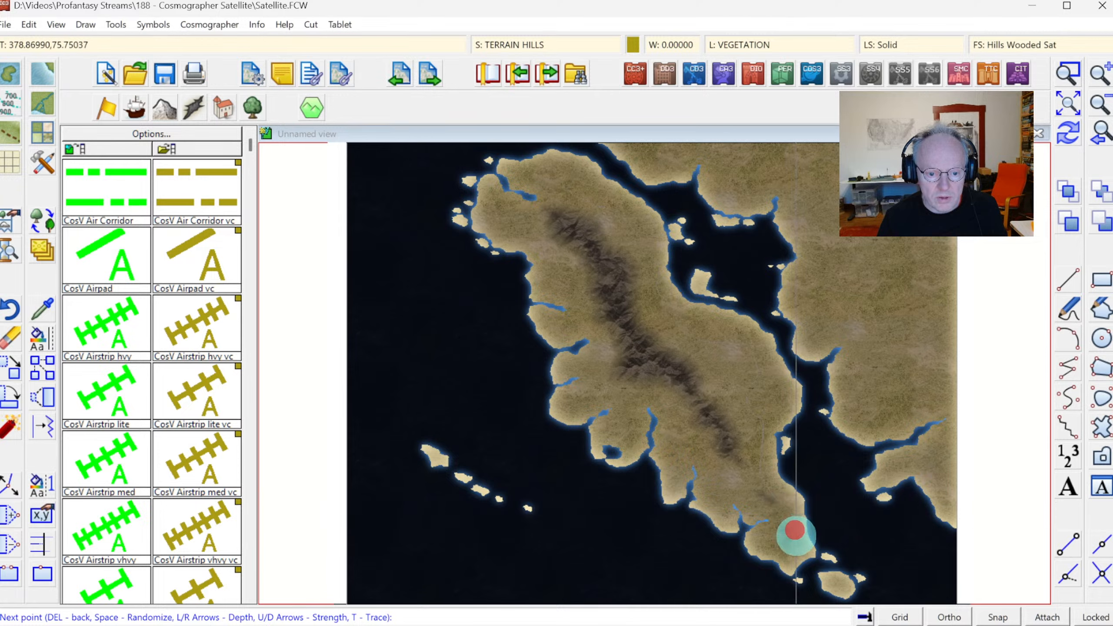
{"action": "left_click", "coordinate": [728, 472]}
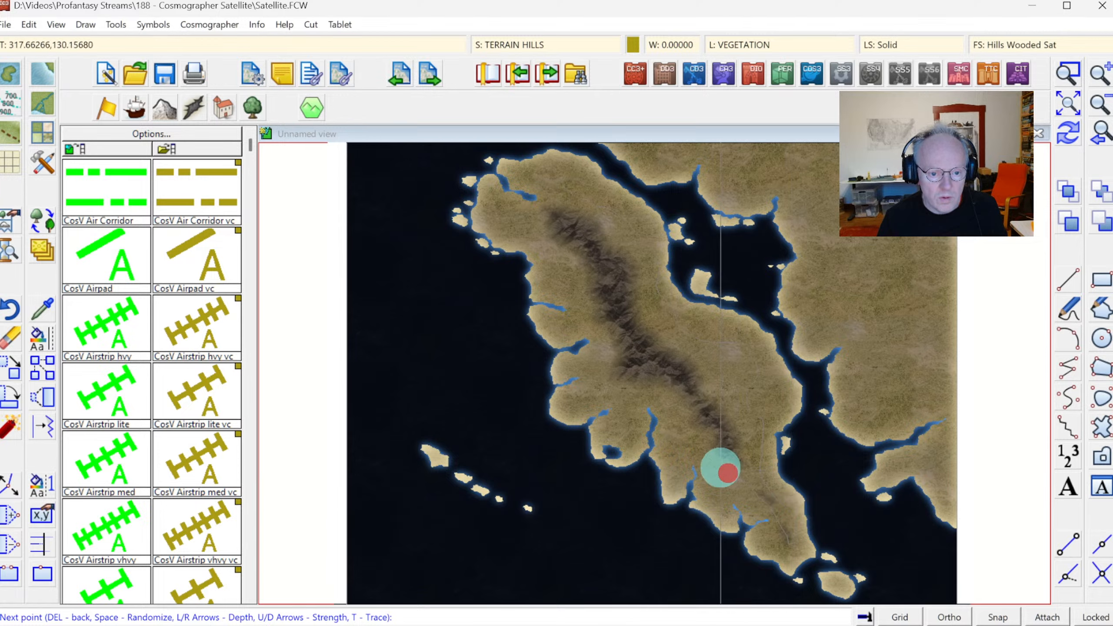
{"action": "left_click", "coordinate": [637, 394]}
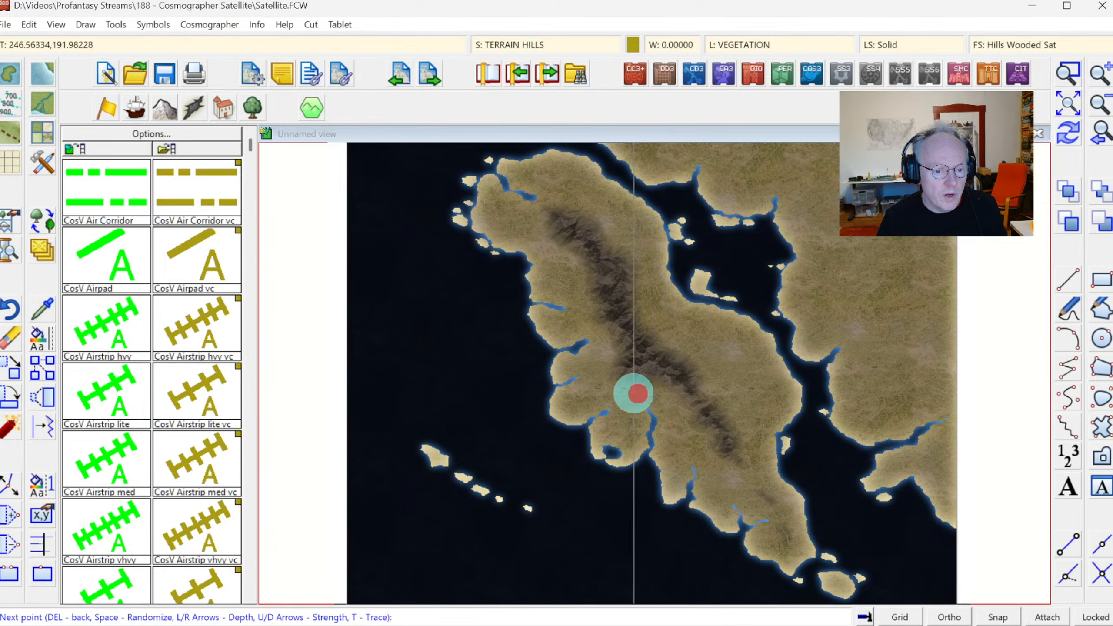
{"action": "left_click", "coordinate": [591, 324]}
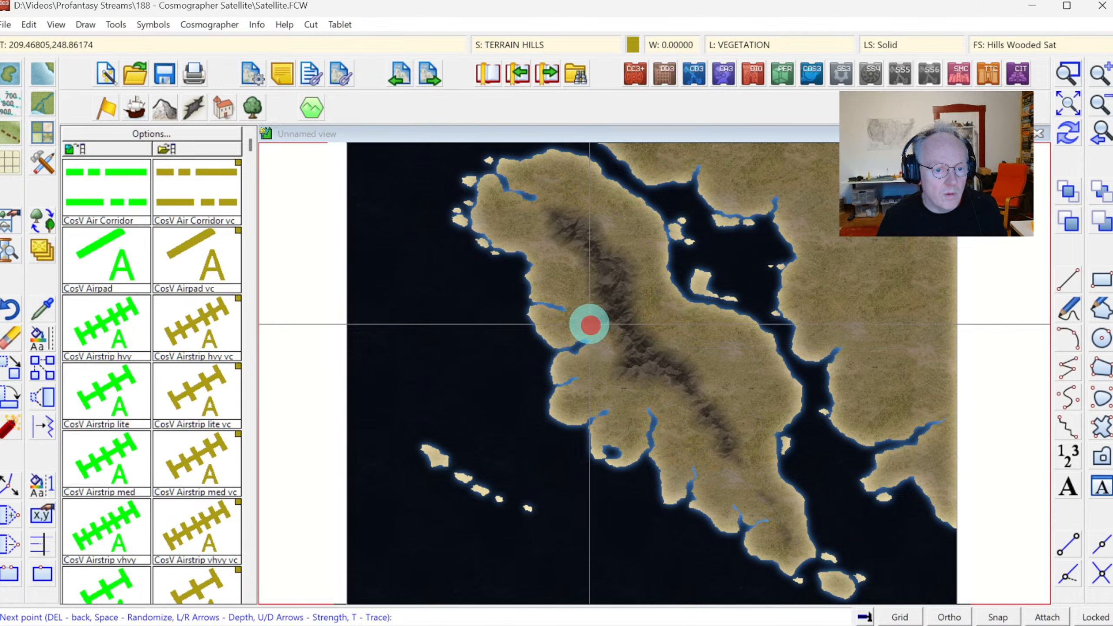
{"action": "left_click", "coordinate": [579, 272]}
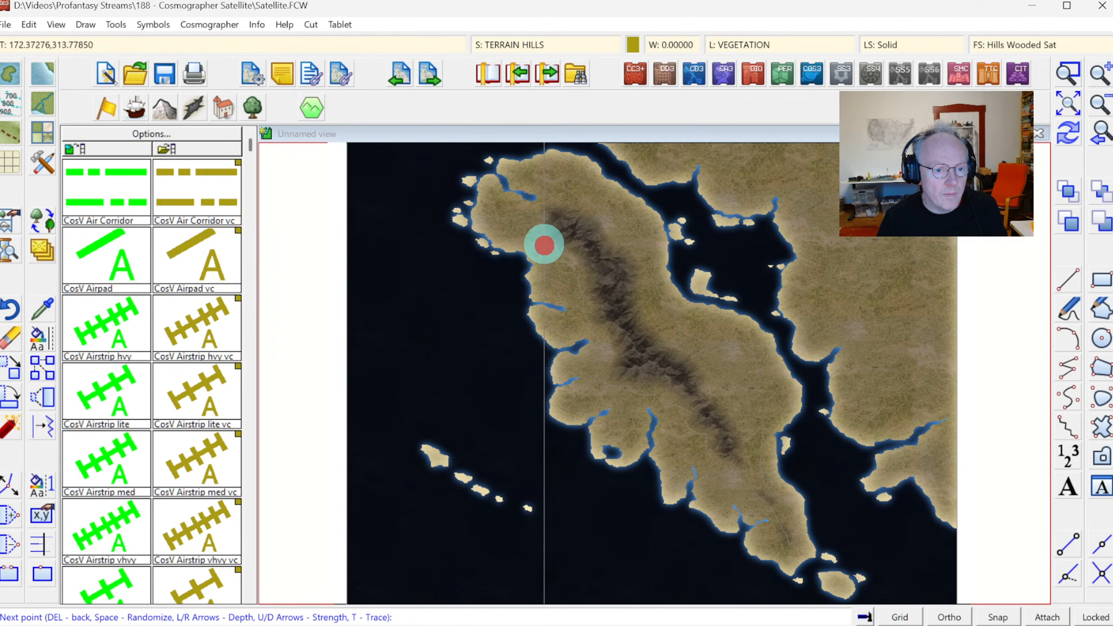
{"action": "left_click", "coordinate": [547, 202]}
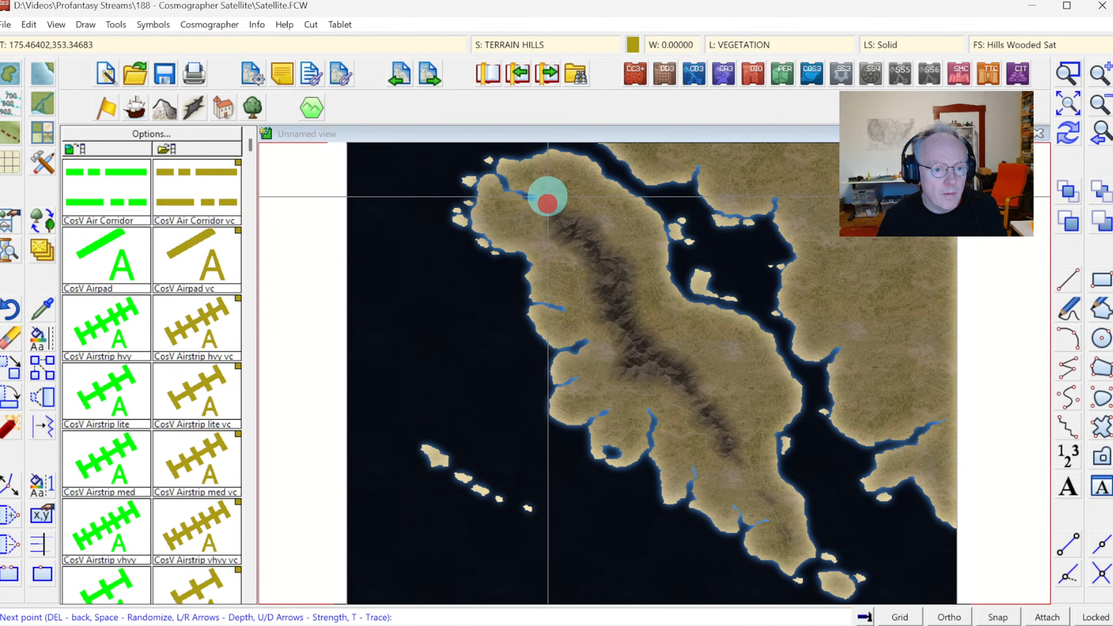
{"action": "right_click", "coordinate": [547, 202]}
{"action": "right_click", "coordinate": [794, 260]}
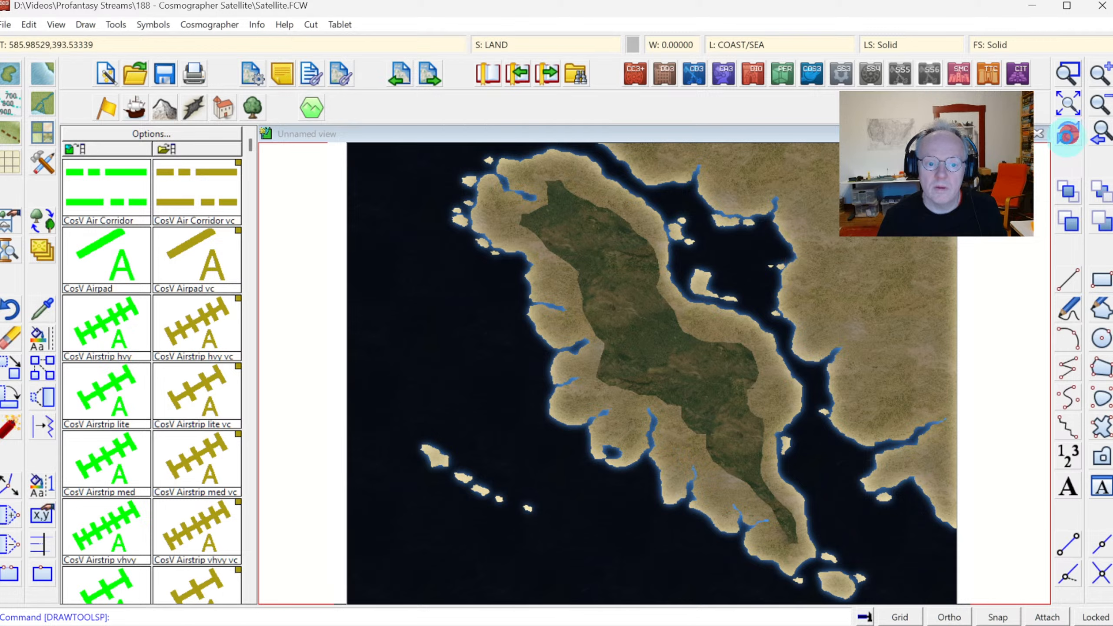
{"action": "left_click", "coordinate": [1068, 134]}
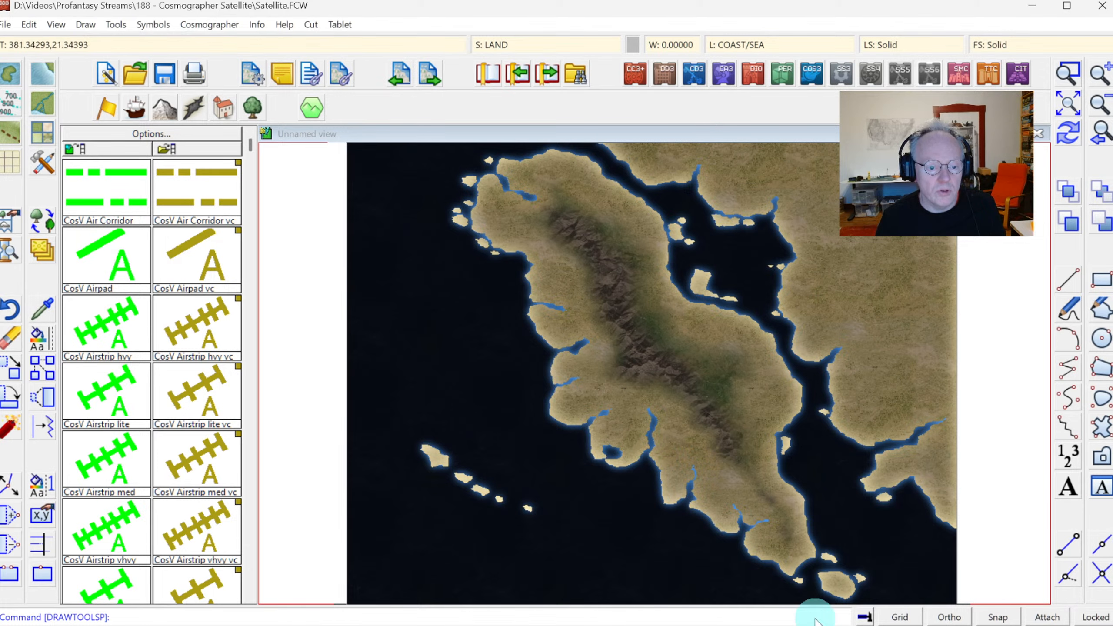
Choose the Land Green, Default drawing tool from the Cosmographer Satellite Overland style
{"action": "left_click", "coordinate": [44, 136]}
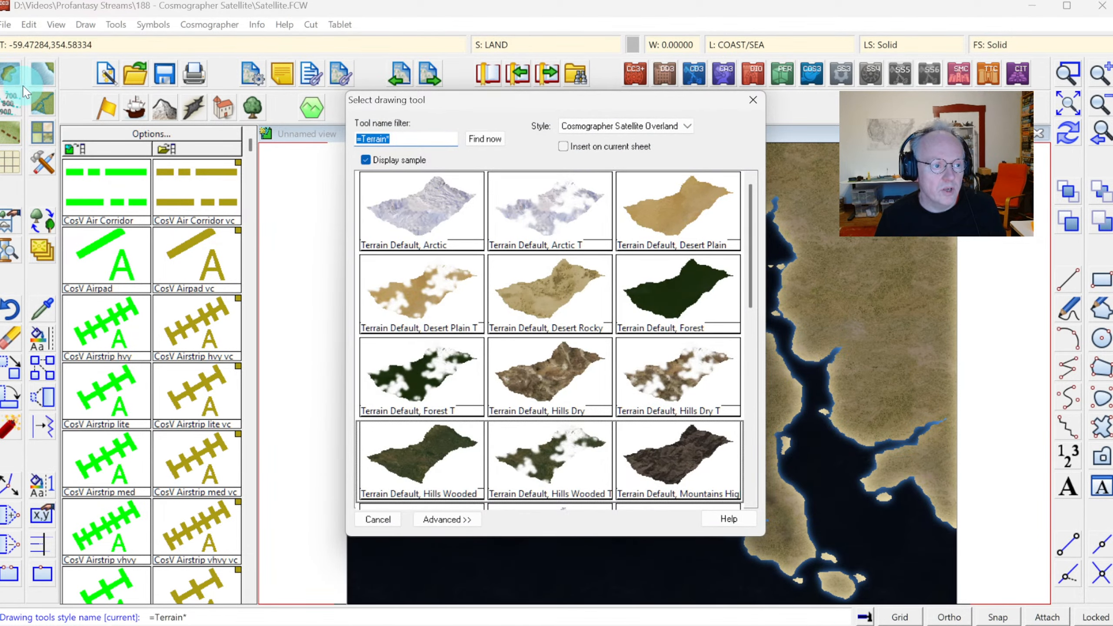
{"action": "key", "text": "Escape"}
{"action": "left_click", "coordinate": [13, 76]}
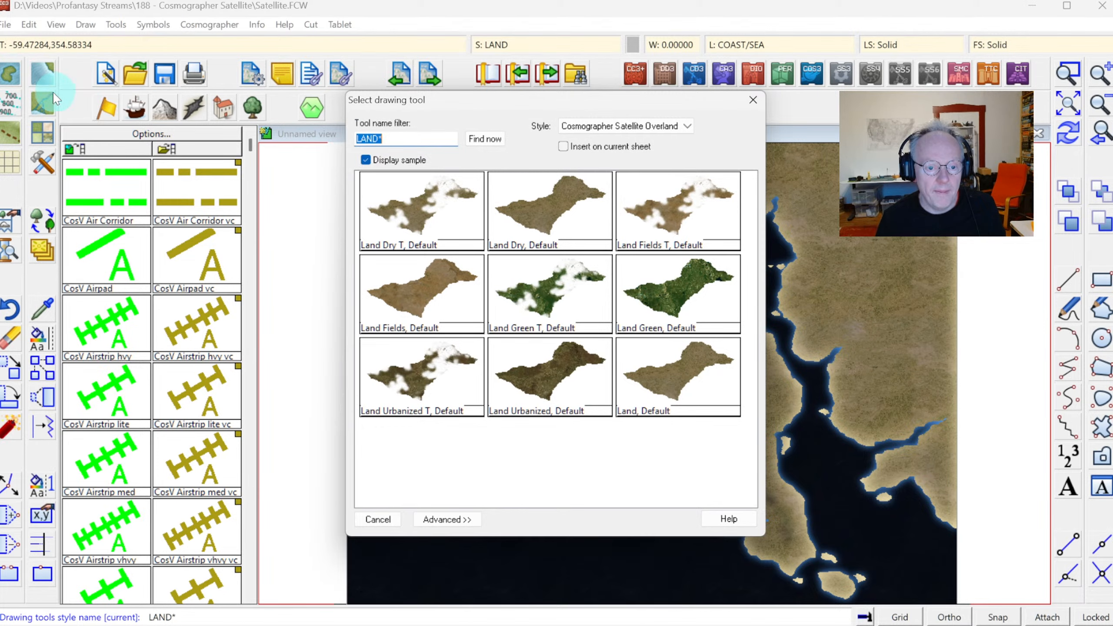
{"action": "left_click", "coordinate": [670, 289]}
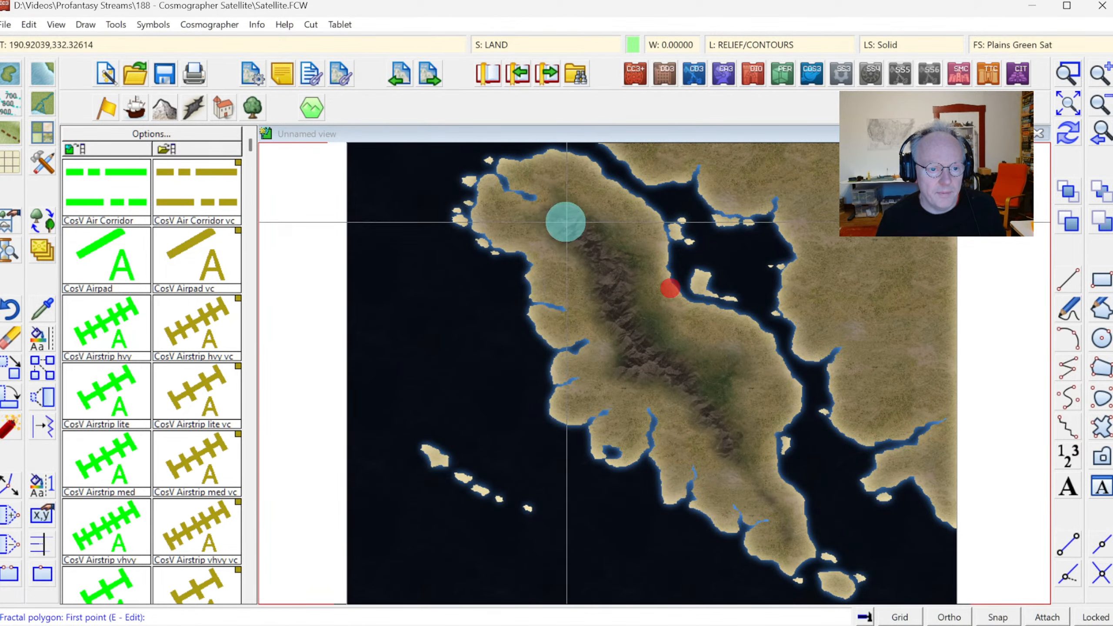
Start a green land area at the mountain range's northern end and trace the main island's western coastline to its southern tip
{"action": "left_click", "coordinate": [540, 205]}
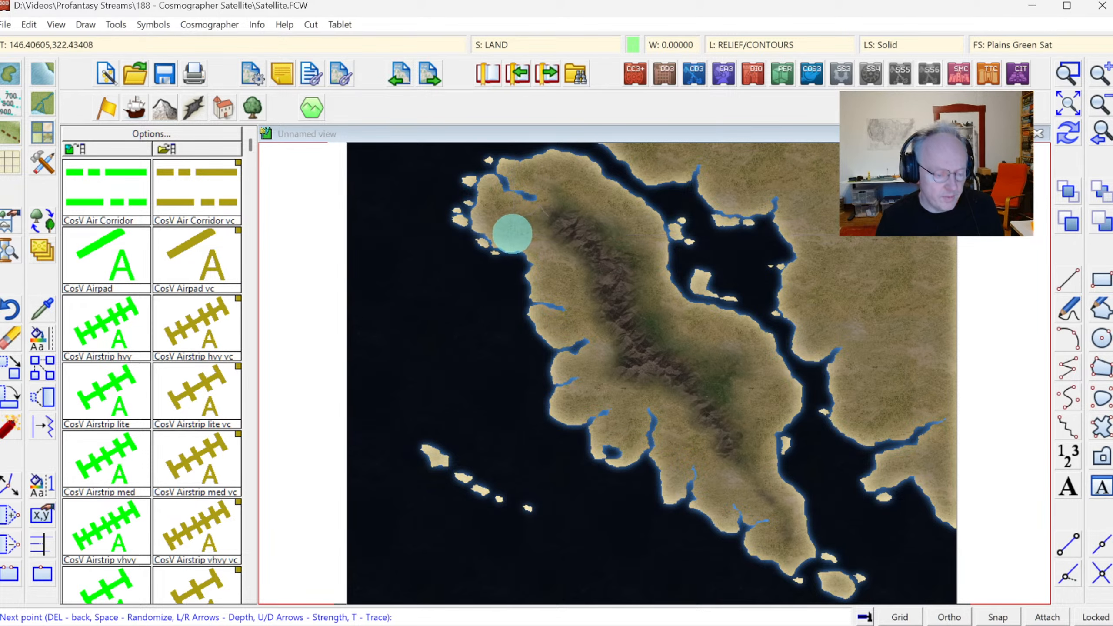
{"action": "key", "text": "t"}
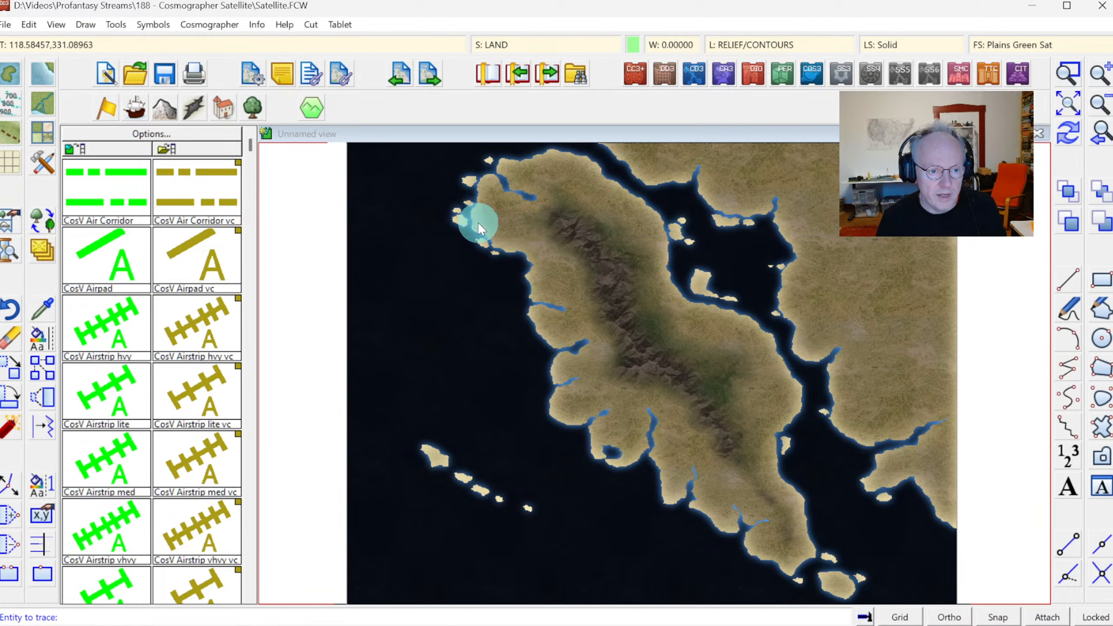
{"action": "left_click", "coordinate": [480, 195]}
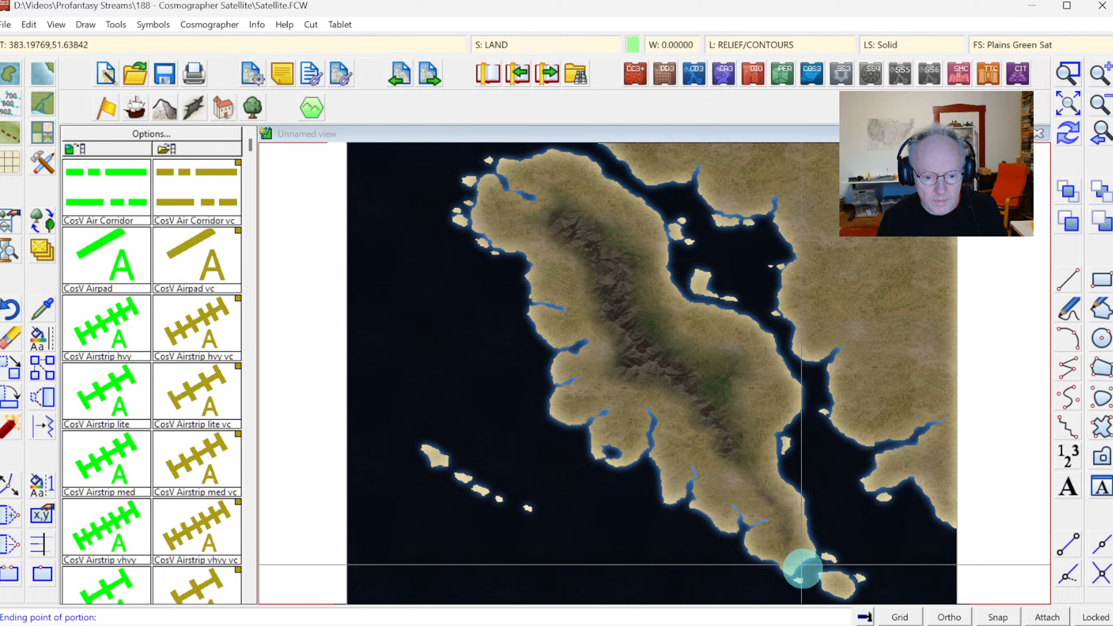
{"action": "left_click", "coordinate": [801, 565]}
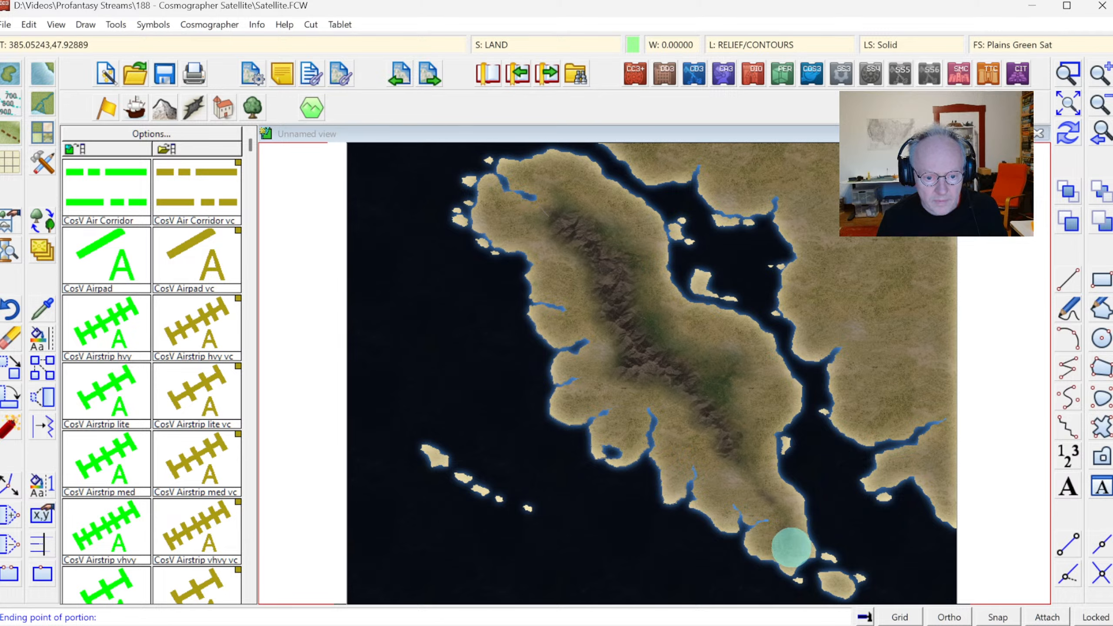
Close the green land area with points along the mountain ridge from the southern tip back to the north, and redraw the map
{"action": "left_click", "coordinate": [790, 548]}
{"action": "left_click", "coordinate": [780, 512]}
{"action": "left_click", "coordinate": [773, 498]}
{"action": "left_click", "coordinate": [753, 484]}
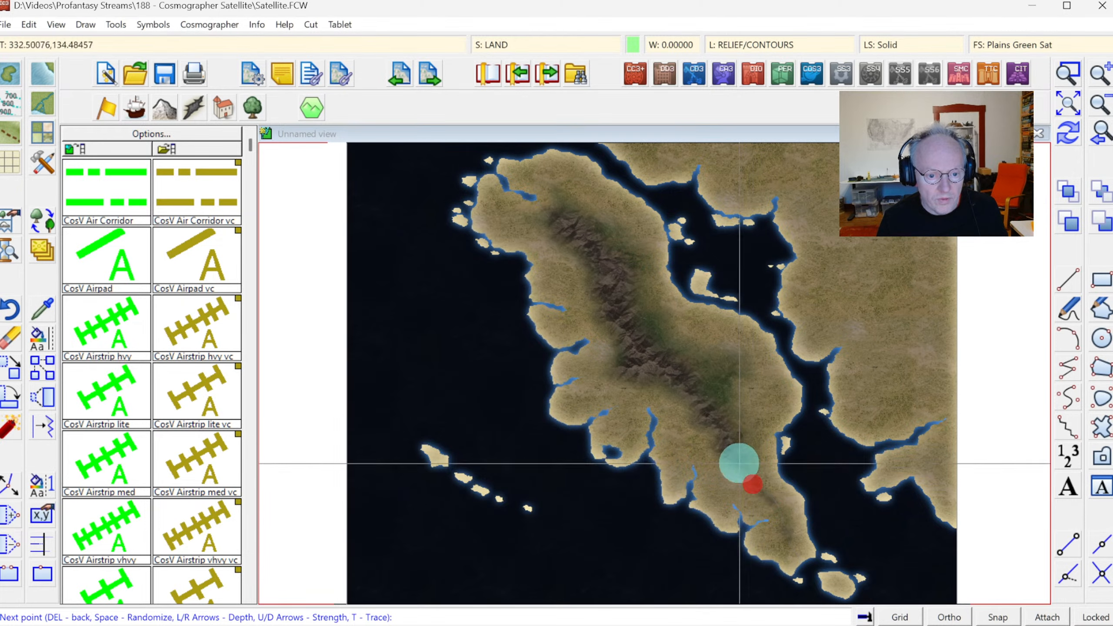
{"action": "left_click", "coordinate": [721, 432]}
{"action": "left_click", "coordinate": [709, 398]}
{"action": "left_click", "coordinate": [690, 377]}
{"action": "left_click", "coordinate": [658, 364]}
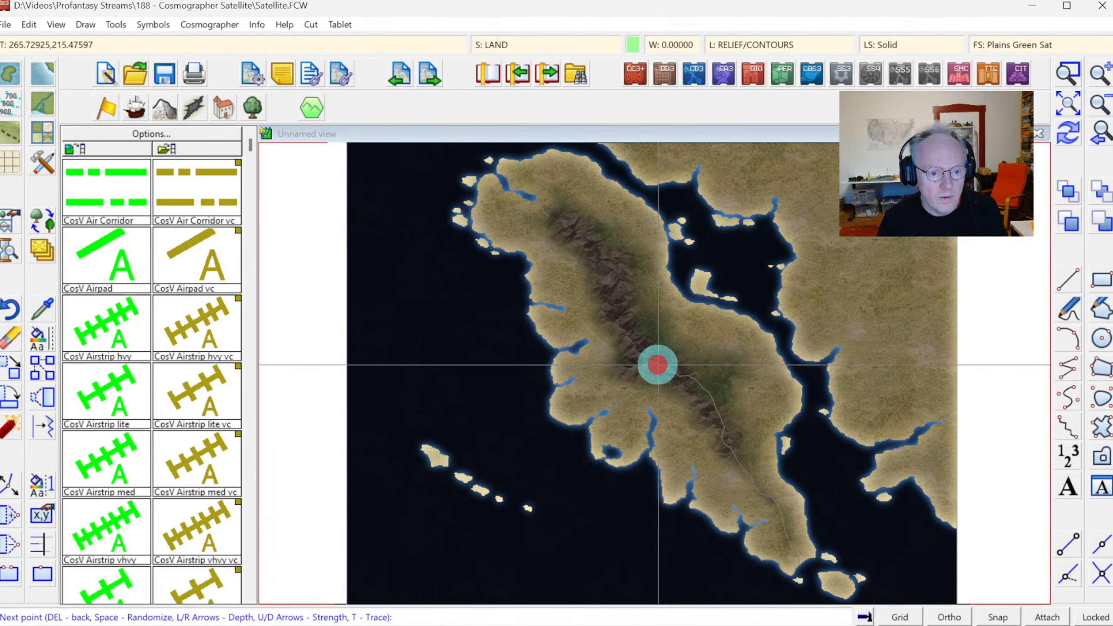
{"action": "left_click", "coordinate": [633, 332]}
{"action": "left_click", "coordinate": [615, 311]}
{"action": "left_click", "coordinate": [613, 284]}
{"action": "left_click", "coordinate": [595, 252]}
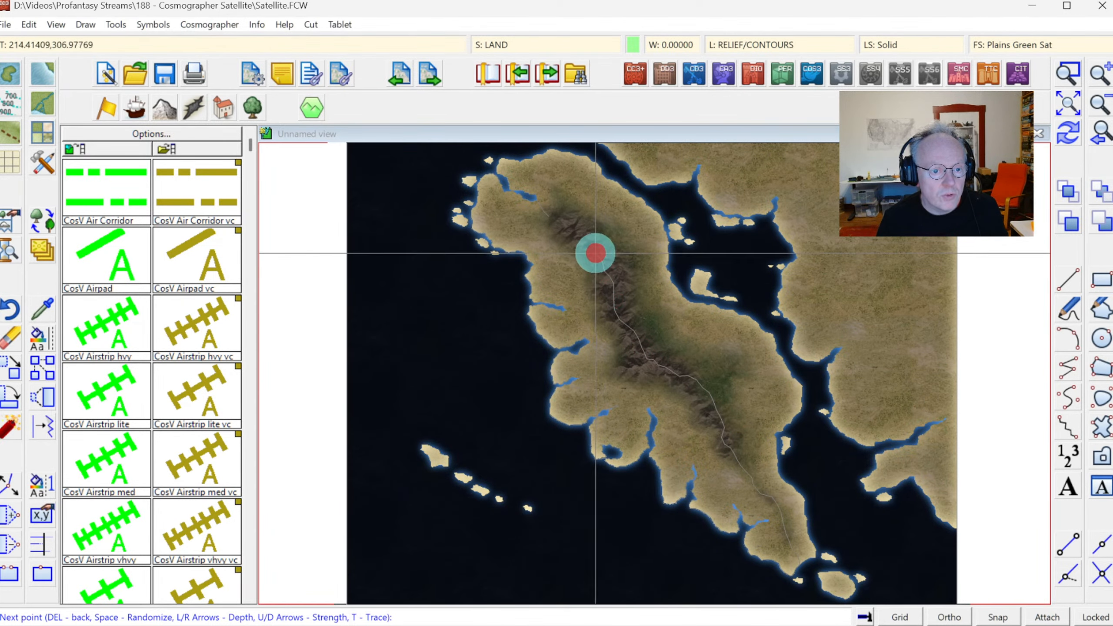
{"action": "left_click", "coordinate": [571, 231]}
{"action": "right_click", "coordinate": [564, 225]}
{"action": "right_click", "coordinate": [619, 266]}
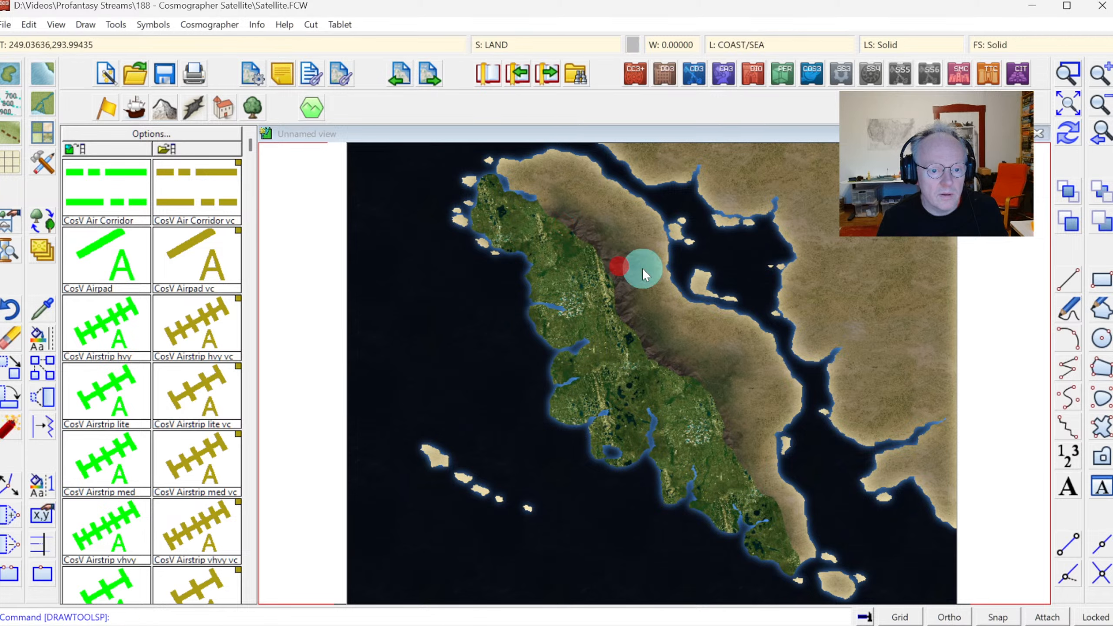
{"action": "left_click", "coordinate": [1068, 137]}
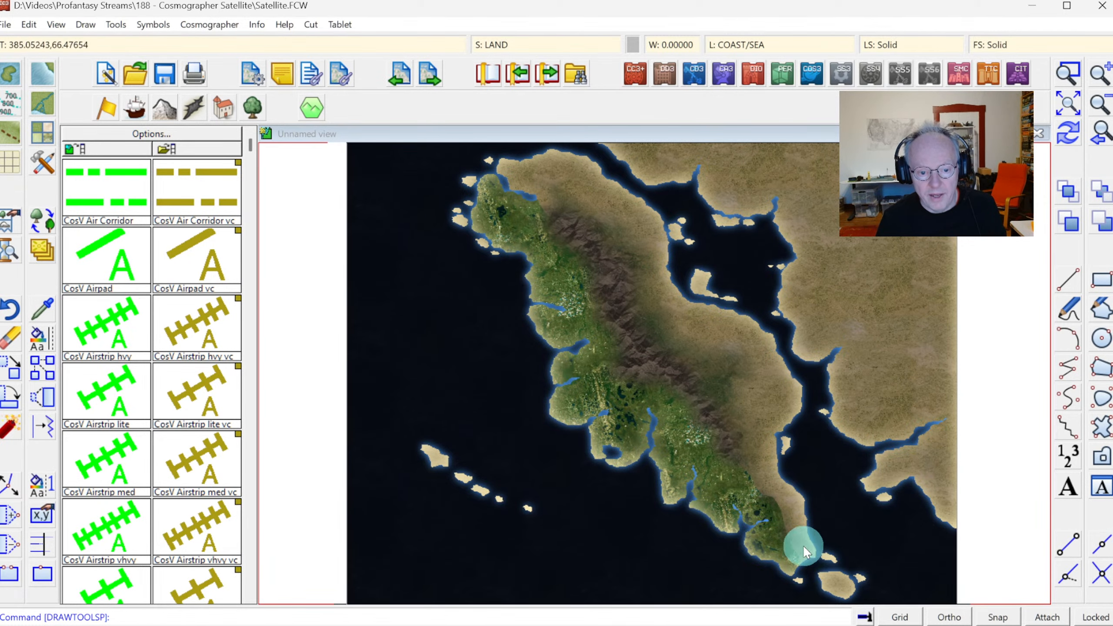
Inspect the green land's edge on the southern peninsula and select the green land area for moving to another sheet
{"action": "left_click", "coordinate": [695, 456]}
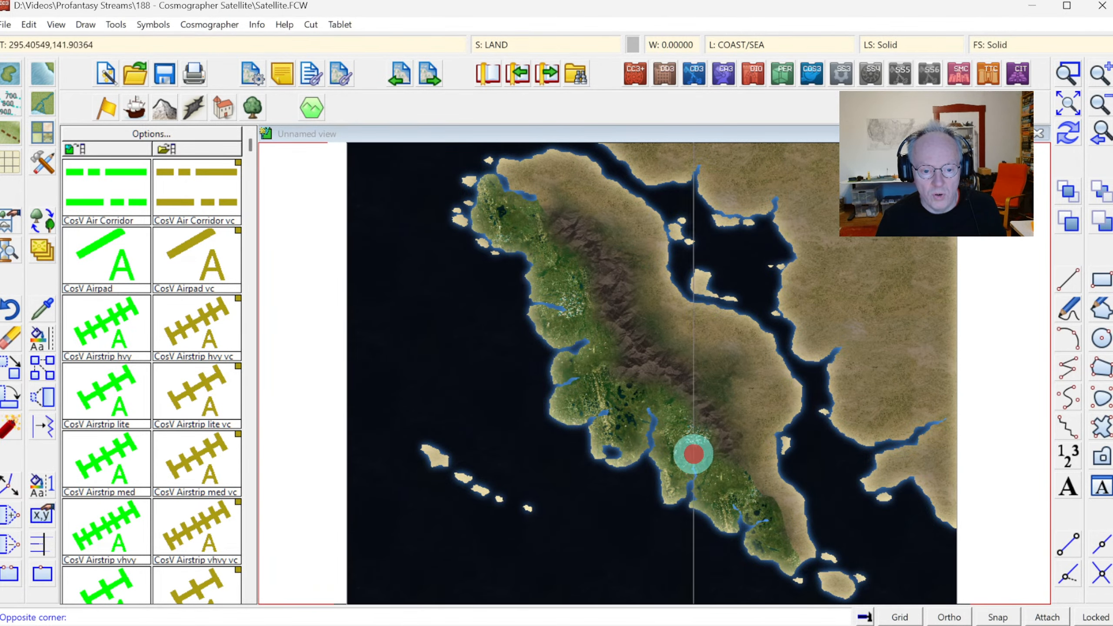
{"action": "left_click", "coordinate": [841, 587]}
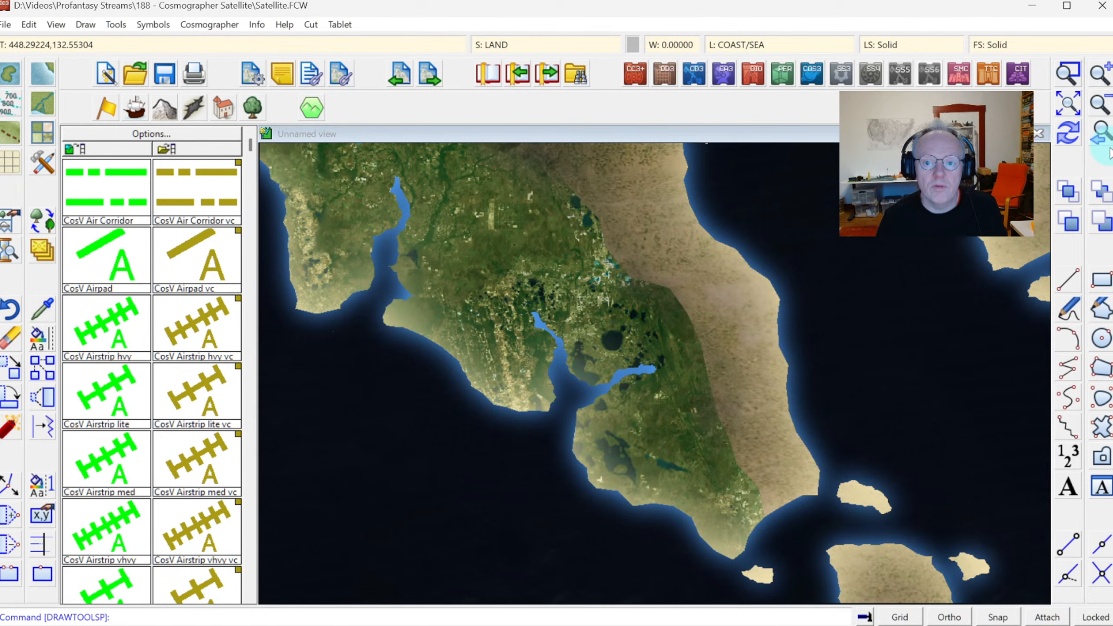
{"action": "left_click", "coordinate": [1098, 131]}
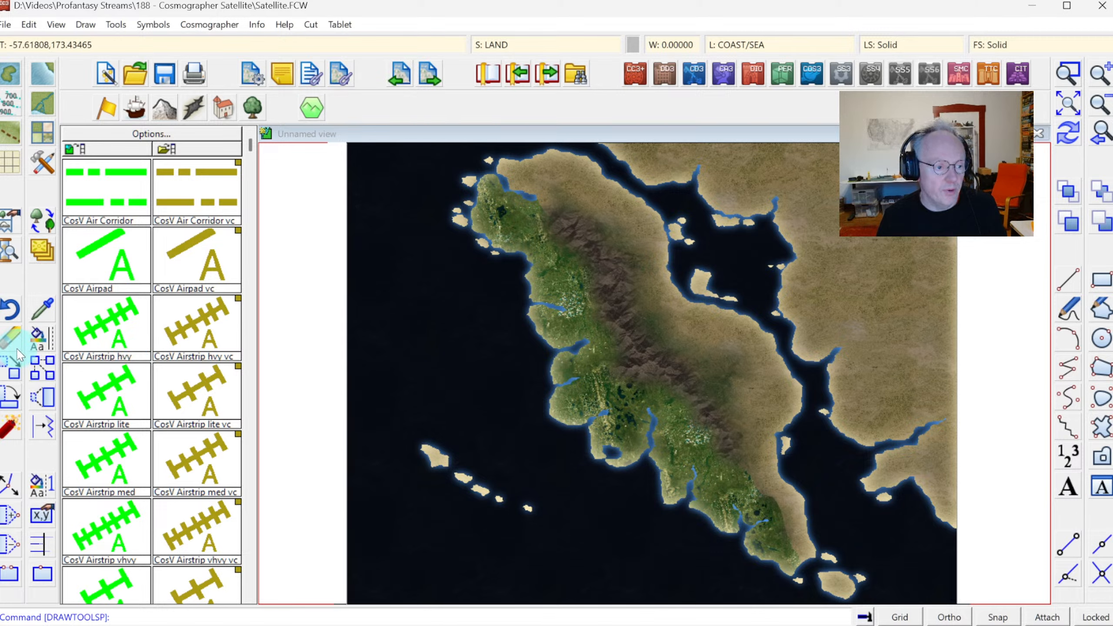
{"action": "right_click", "coordinate": [42, 250]}
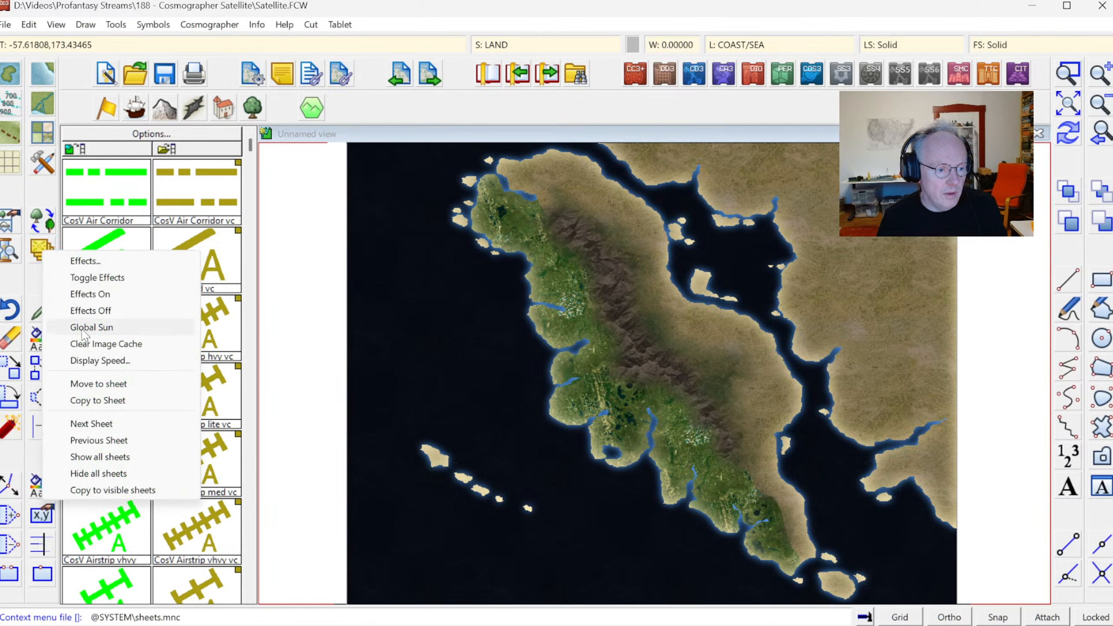
{"action": "left_click", "coordinate": [97, 401]}
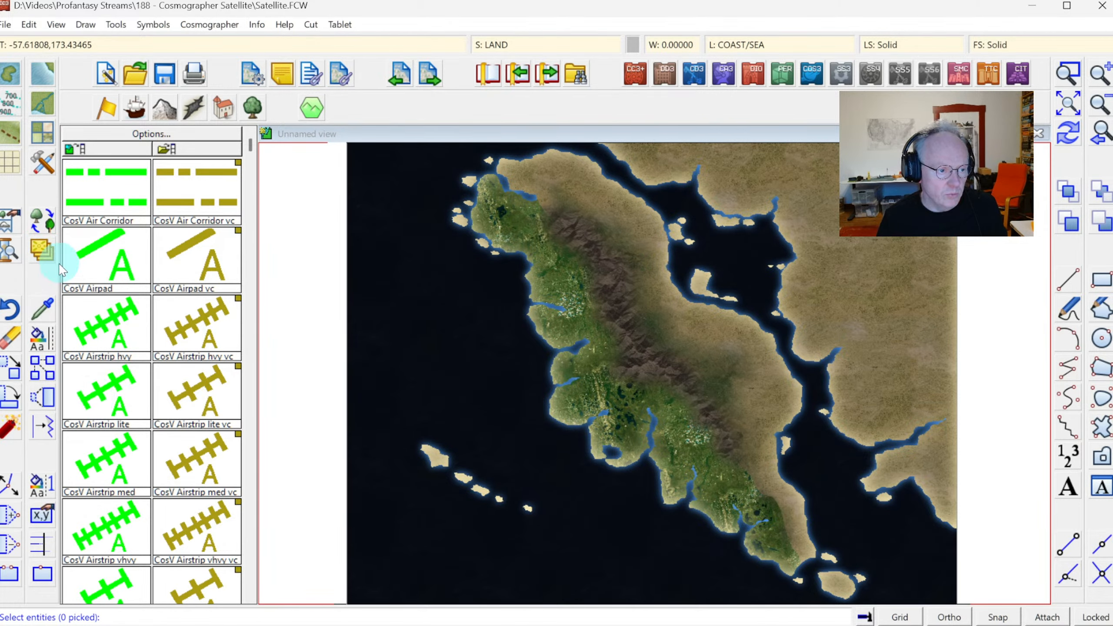
{"action": "right_click", "coordinate": [44, 258]}
{"action": "left_click", "coordinate": [94, 387]}
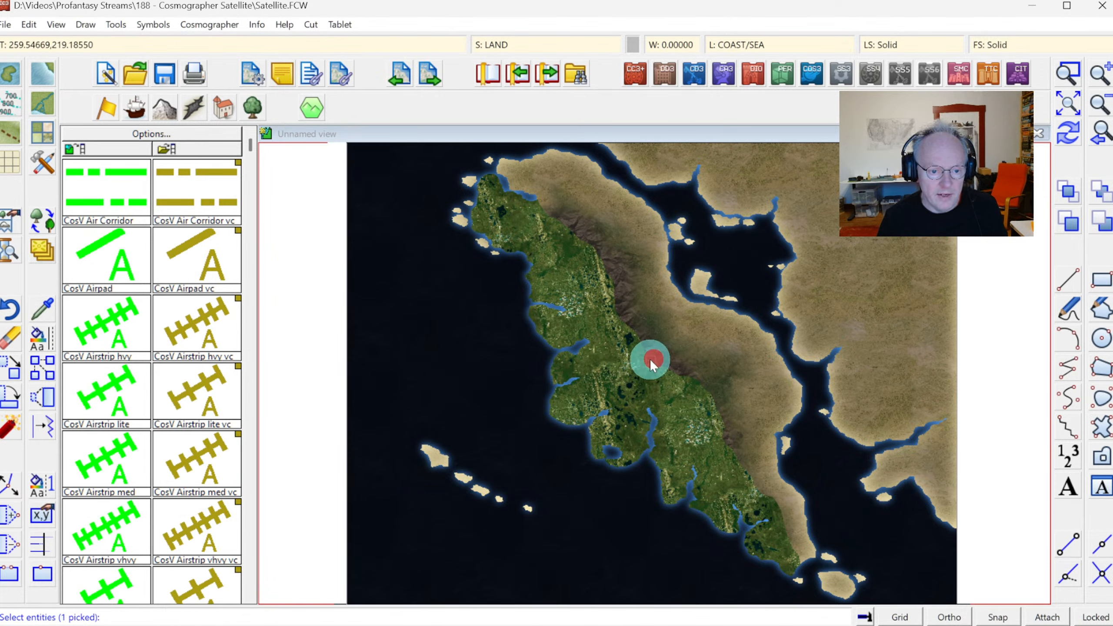
{"action": "right_click", "coordinate": [605, 335]}
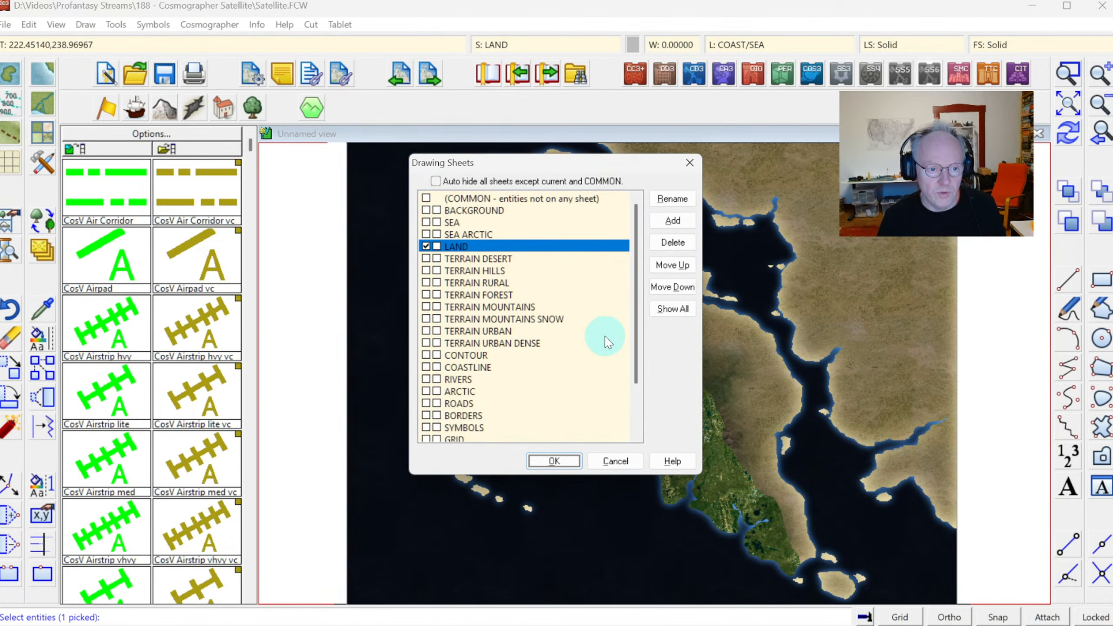
Add a new drawing sheet named LAND 2
{"action": "left_click", "coordinate": [670, 223]}
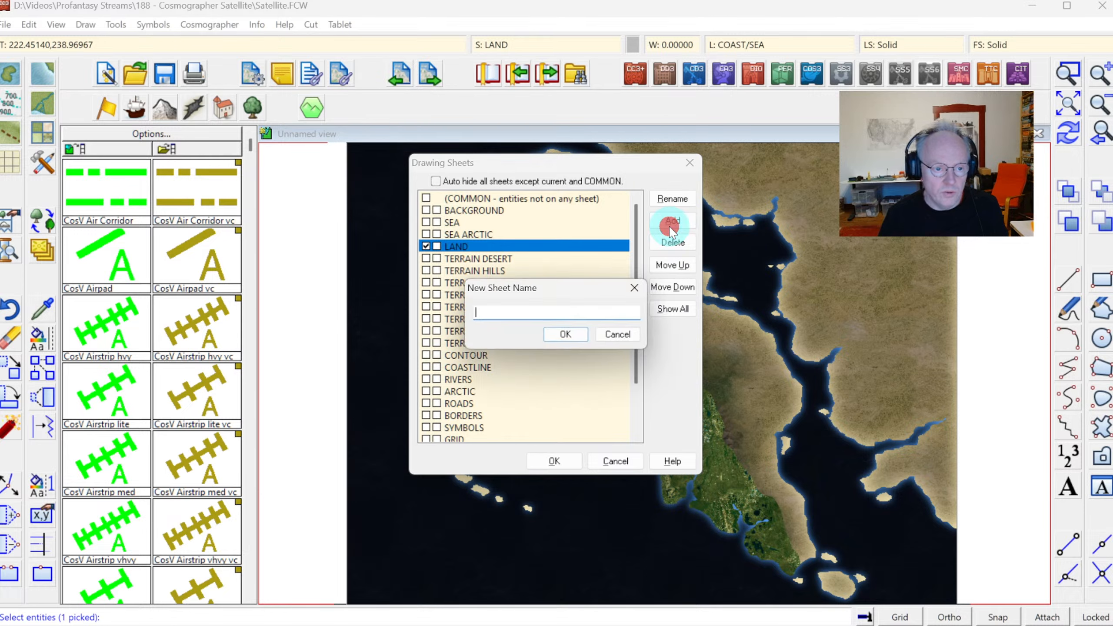
{"action": "type", "text": "T"}
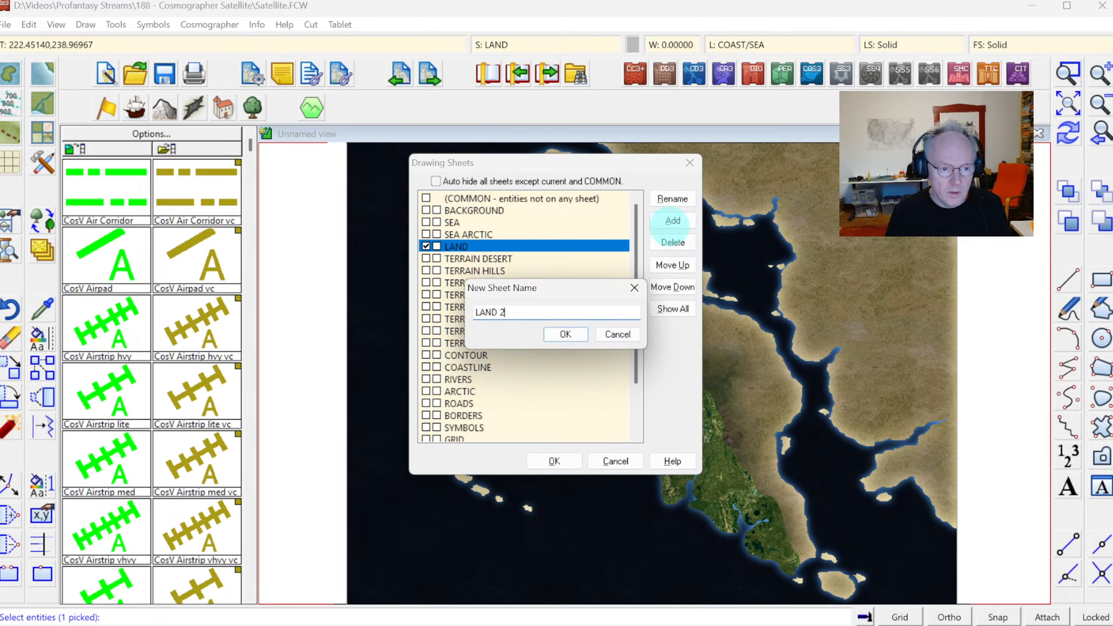
{"action": "key", "text": "Return"}
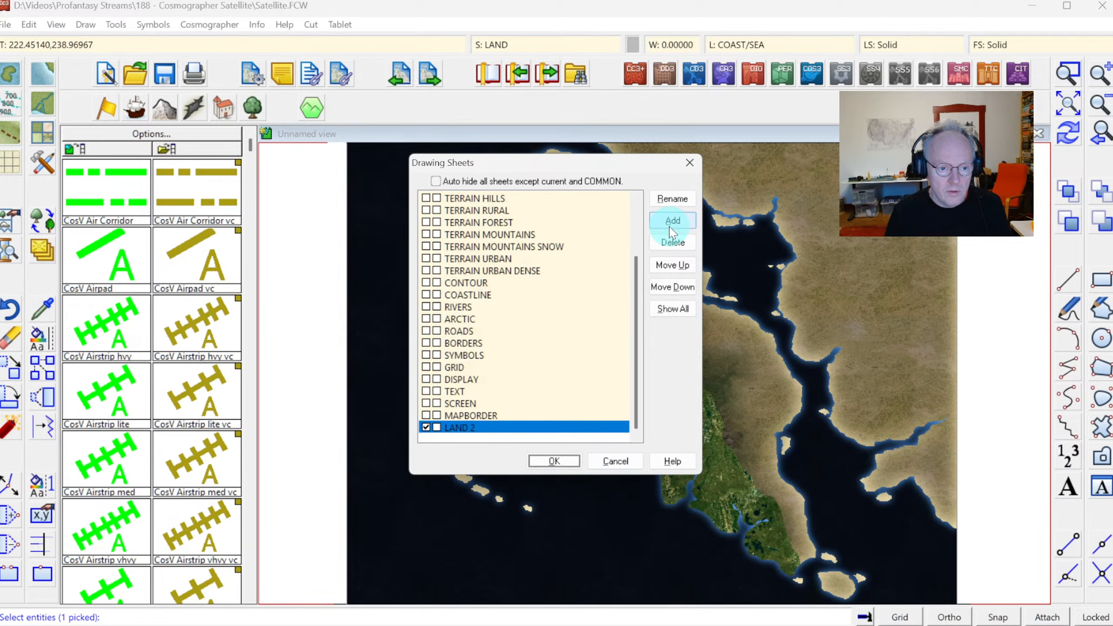
Reorder the LAND 2 sheet to sit directly after LAND and move the selected green land area onto it
{"action": "left_click", "coordinate": [666, 265]}
{"action": "left_click", "coordinate": [665, 265]}
{"action": "left_click", "coordinate": [666, 265]}
{"action": "left_click", "coordinate": [665, 265]}
{"action": "left_click", "coordinate": [665, 265]}
{"action": "left_click", "coordinate": [666, 265]}
{"action": "left_click", "coordinate": [665, 265]}
{"action": "left_click", "coordinate": [666, 265]}
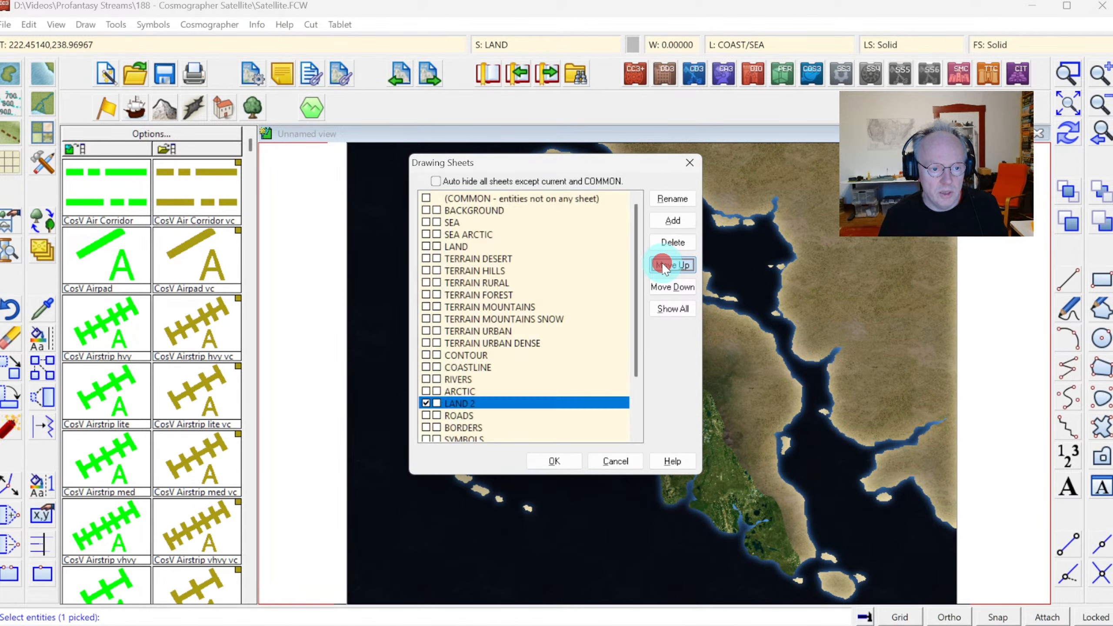
{"action": "left_click", "coordinate": [665, 264]}
{"action": "left_click", "coordinate": [666, 265]}
{"action": "left_click", "coordinate": [665, 264]}
{"action": "left_click", "coordinate": [665, 265]}
{"action": "left_click", "coordinate": [665, 265]}
{"action": "left_click", "coordinate": [666, 265]}
{"action": "left_click", "coordinate": [666, 265]}
{"action": "left_click", "coordinate": [665, 264]}
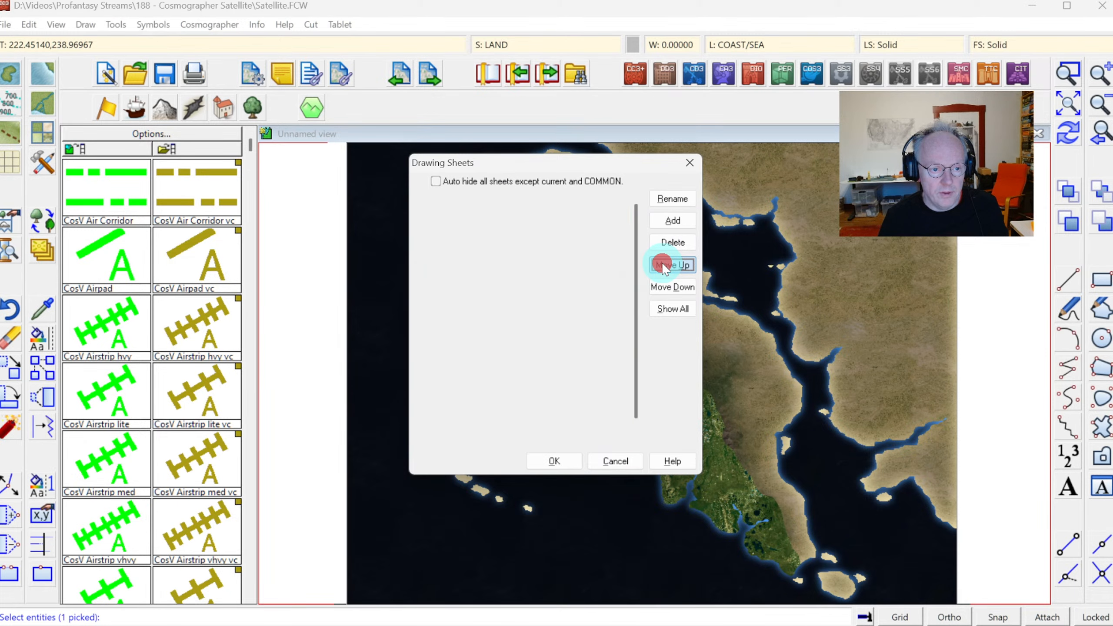
{"action": "left_click", "coordinate": [665, 265]}
{"action": "left_click", "coordinate": [555, 461]}
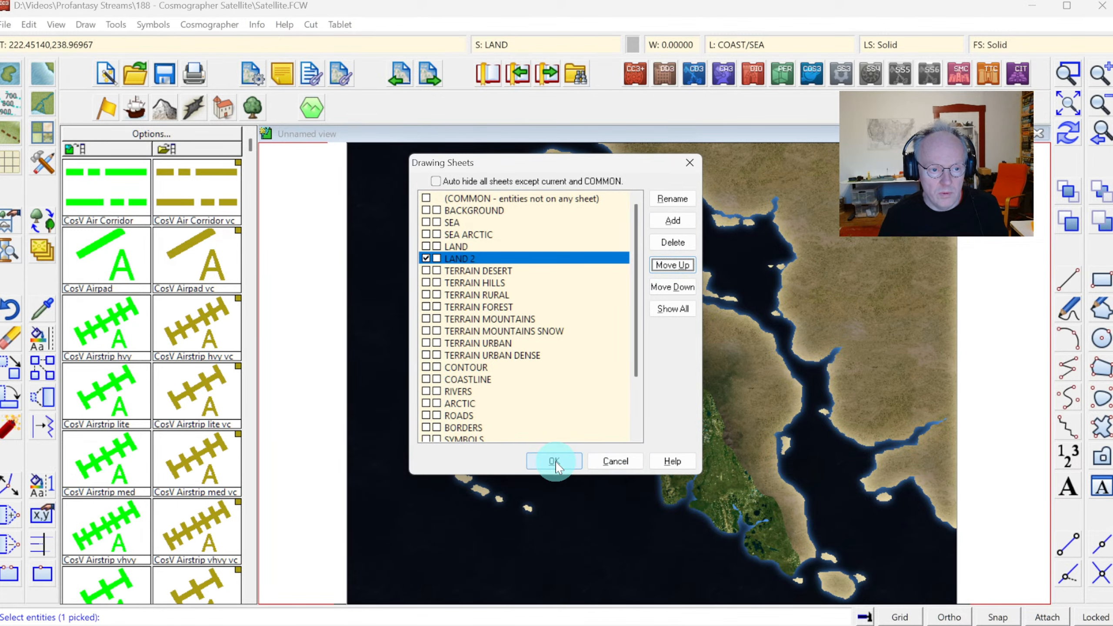
{"action": "left_click", "coordinate": [554, 461]}
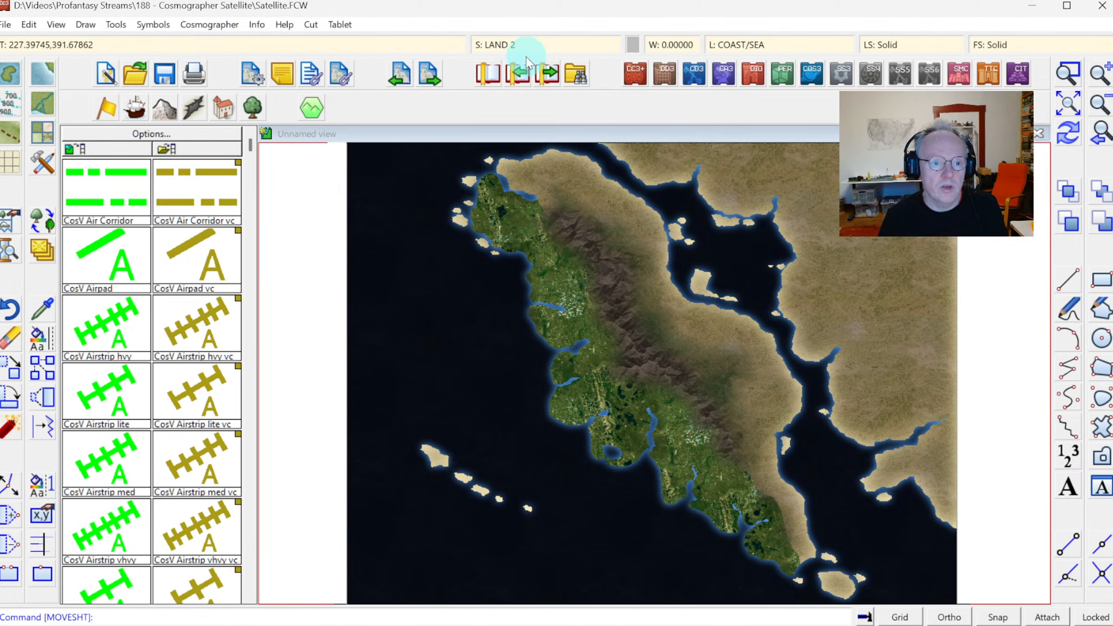
Copy the Edge Fade, Inner effect from the TERRAIN DESERT sheet to the LAND 2 sheet
{"action": "left_click", "coordinate": [508, 46]}
{"action": "left_click", "coordinate": [467, 233]}
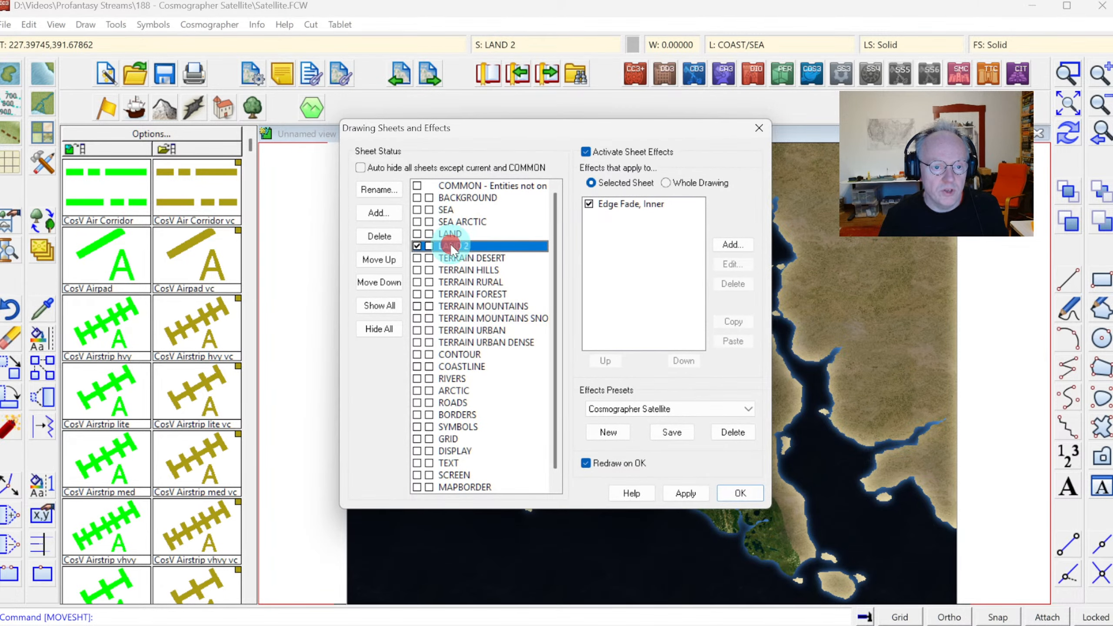
{"action": "left_click", "coordinate": [457, 257]}
{"action": "left_click", "coordinate": [610, 205]}
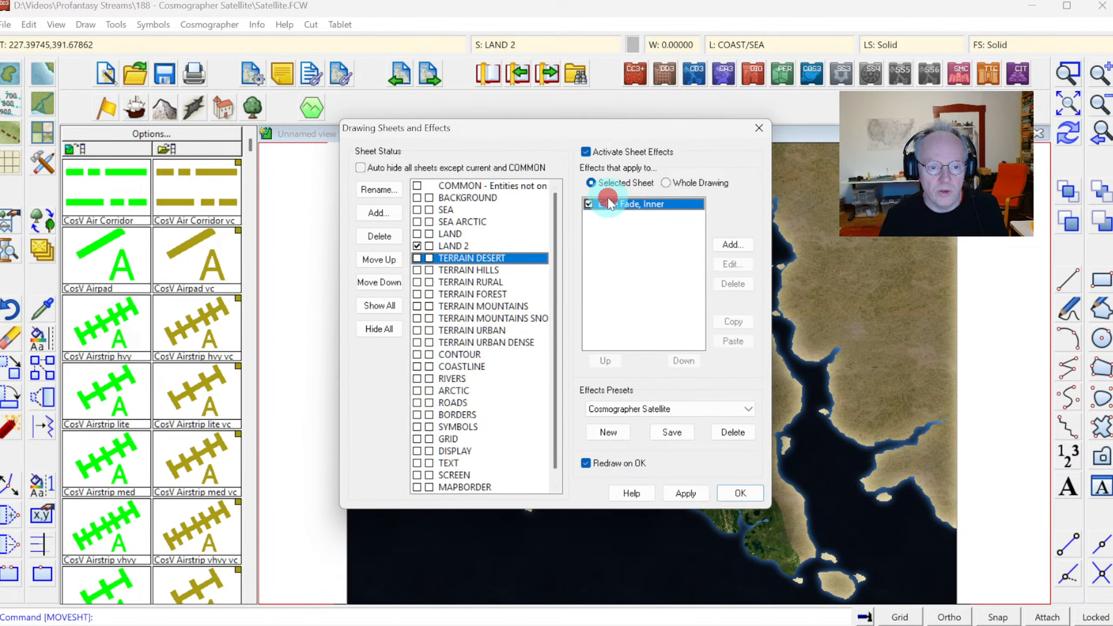
{"action": "left_click", "coordinate": [732, 319]}
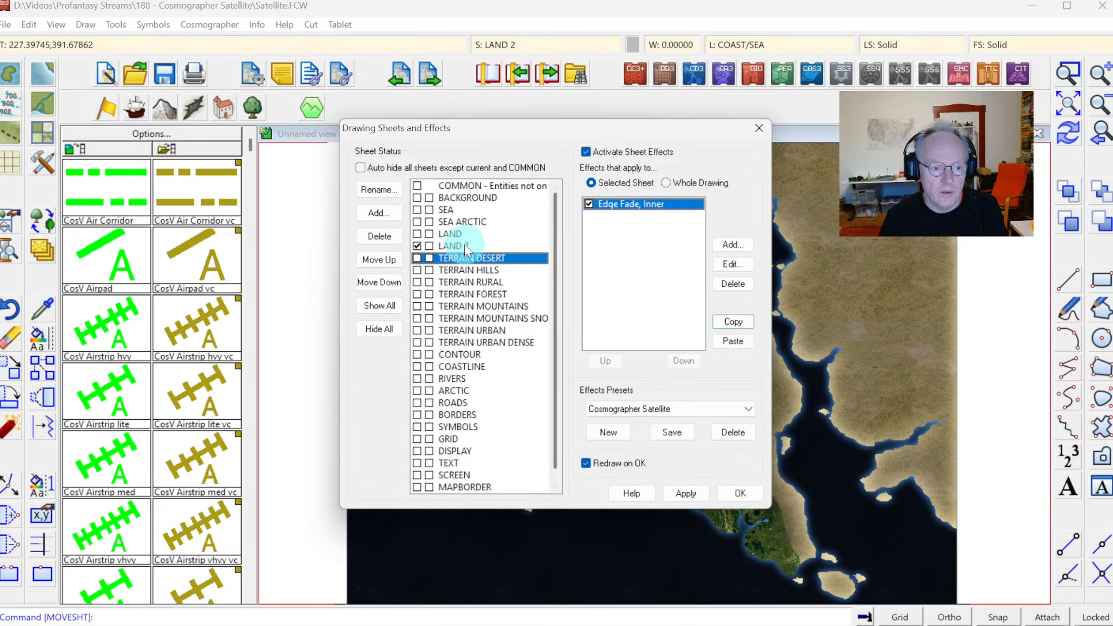
{"action": "left_click", "coordinate": [528, 246]}
{"action": "left_click", "coordinate": [733, 341]}
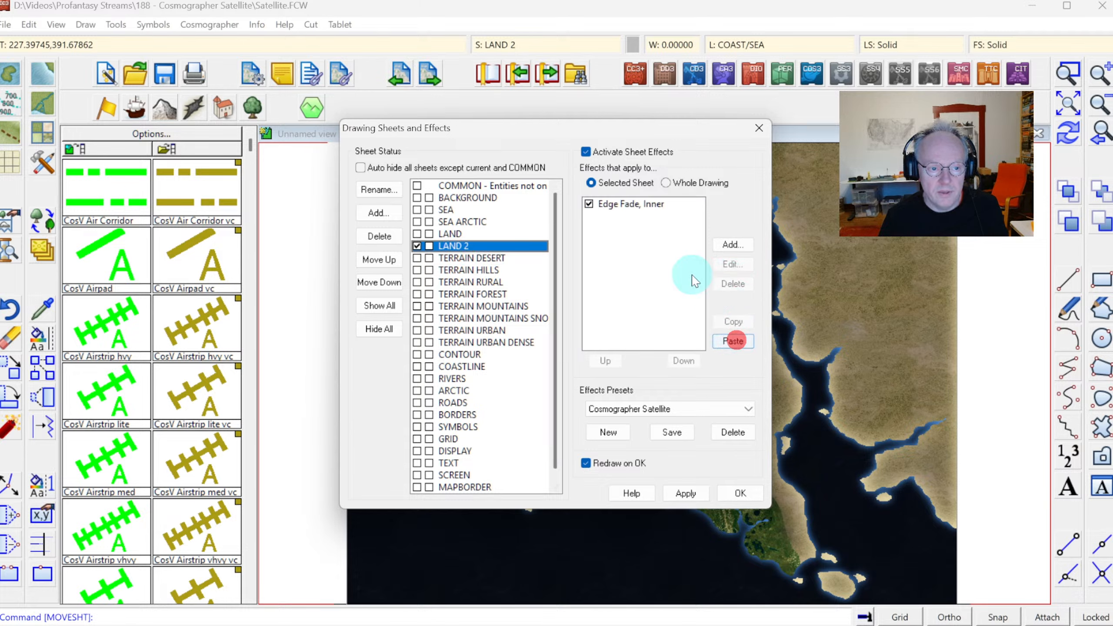
Adjust the Edge Width of the LAND 2 sheet's Edge Fade, Inner effect in map units and redraw the map with it
{"action": "left_click", "coordinate": [640, 204]}
{"action": "left_click", "coordinate": [731, 264]}
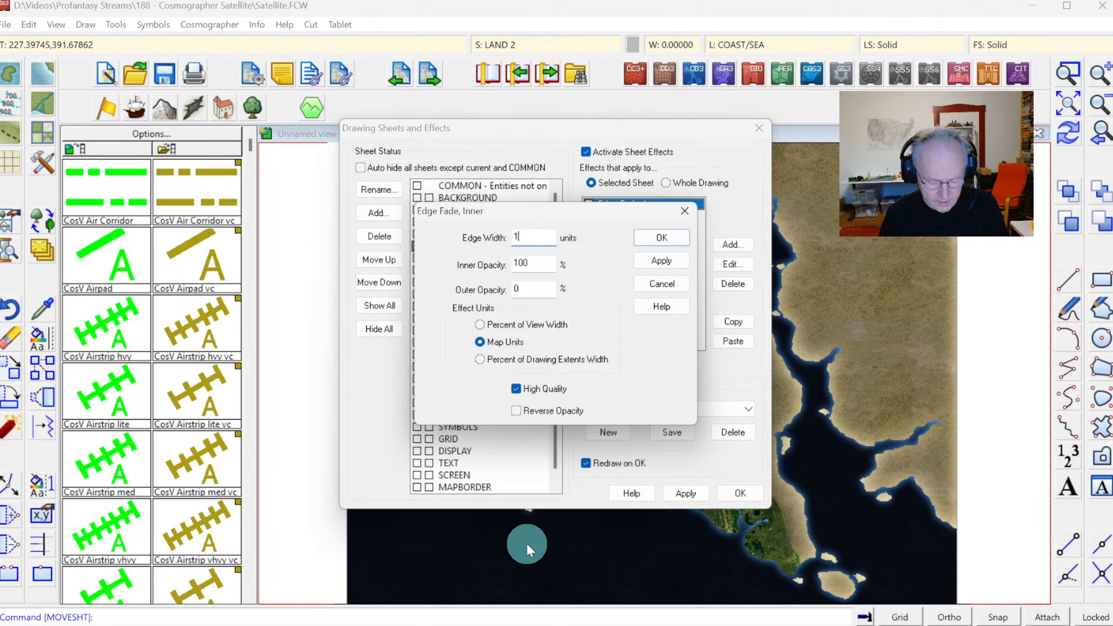
{"action": "left_click", "coordinate": [662, 238]}
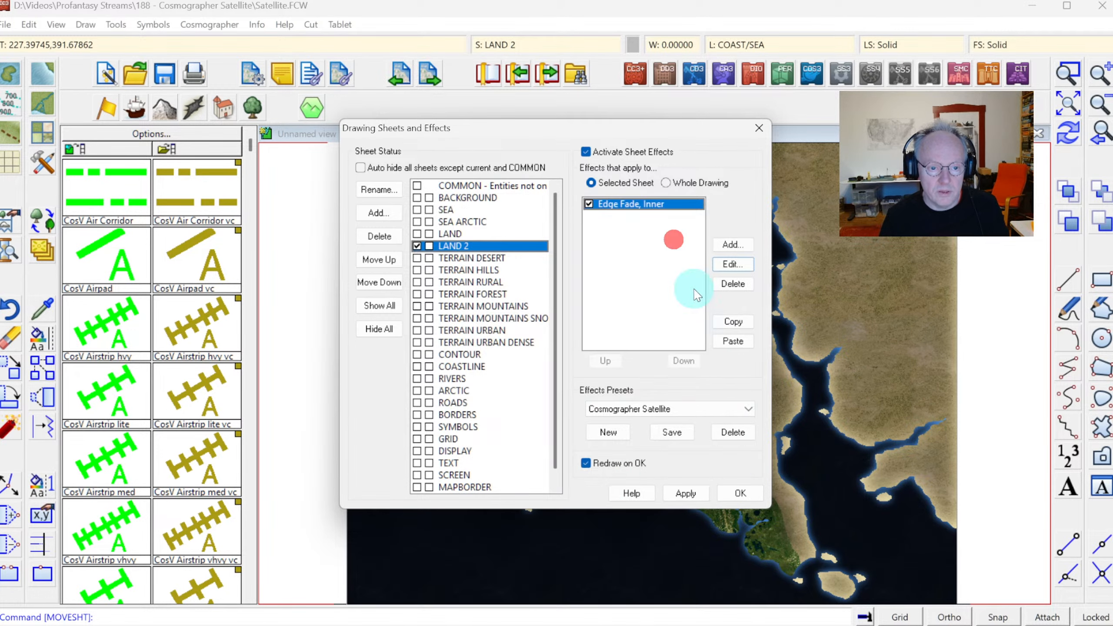
{"action": "left_click", "coordinate": [740, 492]}
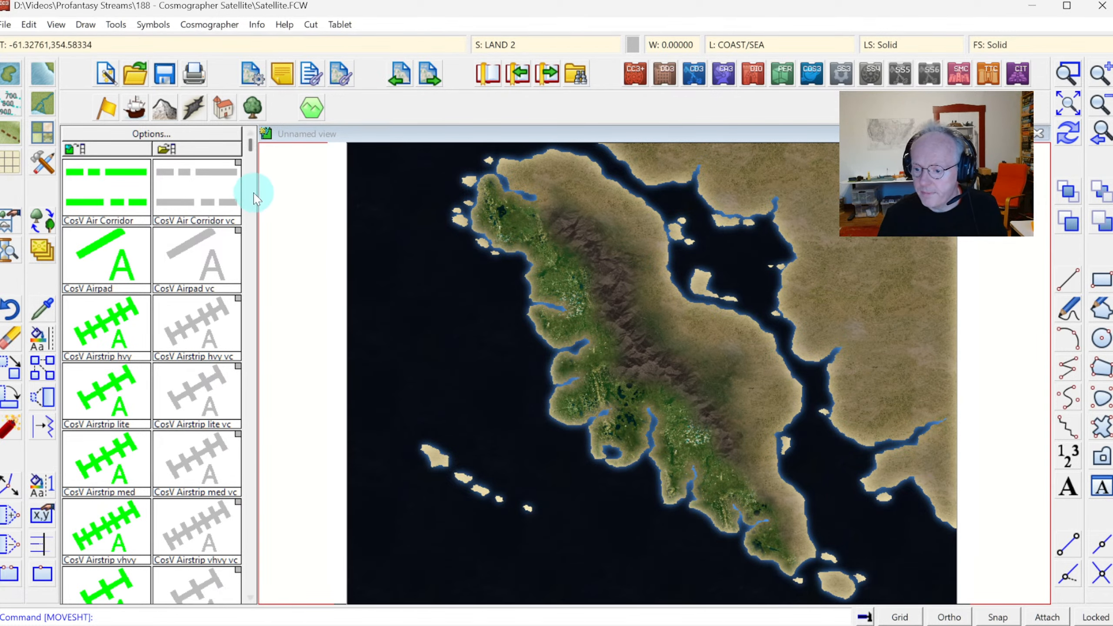
Draw a Terrain Default, Forest T area over the island's green western side, tracing the coast and closing it along the mountain range
{"action": "left_click", "coordinate": [42, 133]}
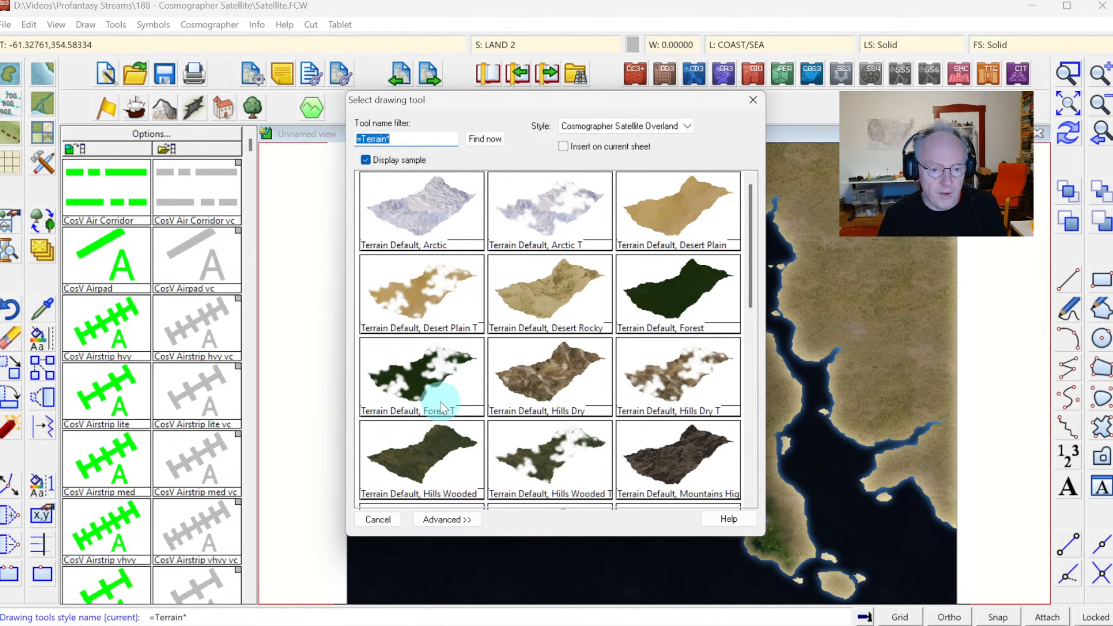
{"action": "left_click", "coordinate": [411, 365]}
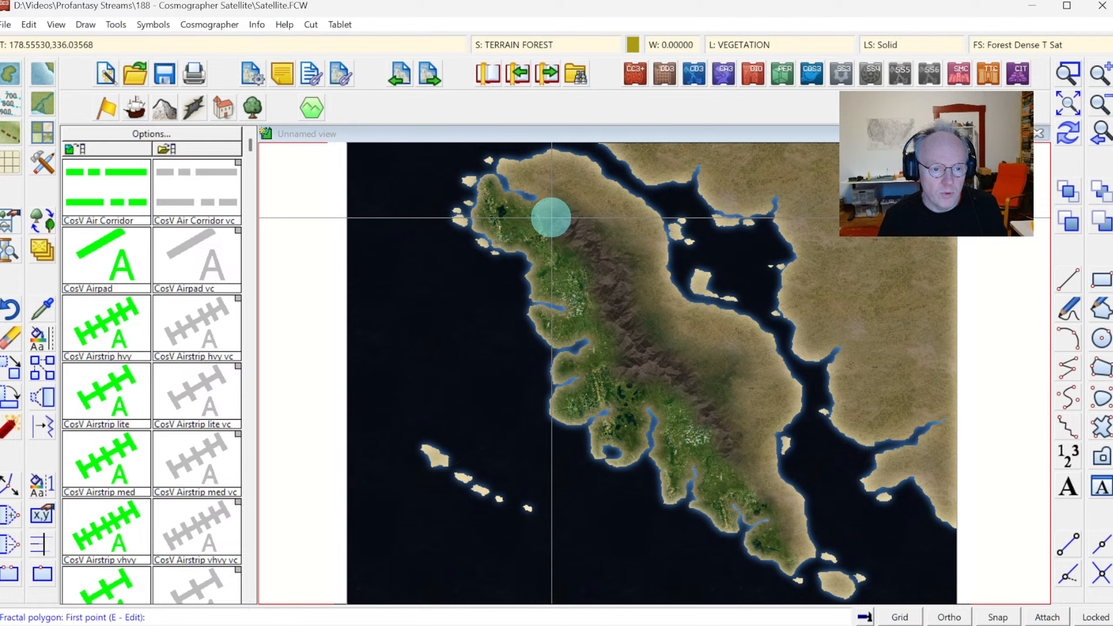
{"action": "left_click", "coordinate": [551, 217]}
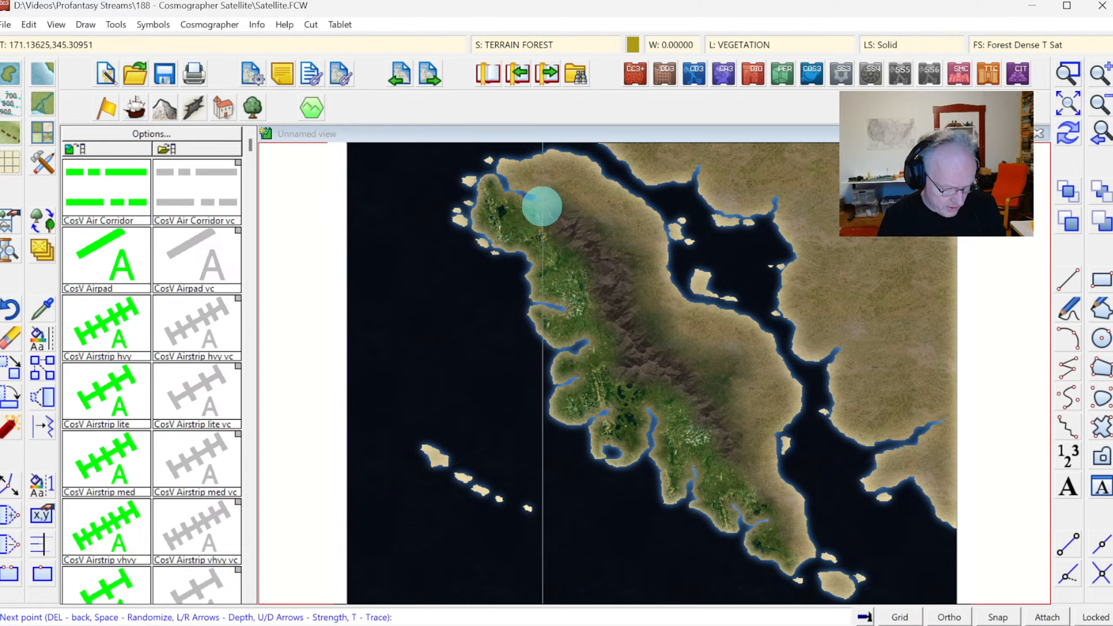
{"action": "key", "text": "t"}
{"action": "left_click", "coordinate": [475, 231]}
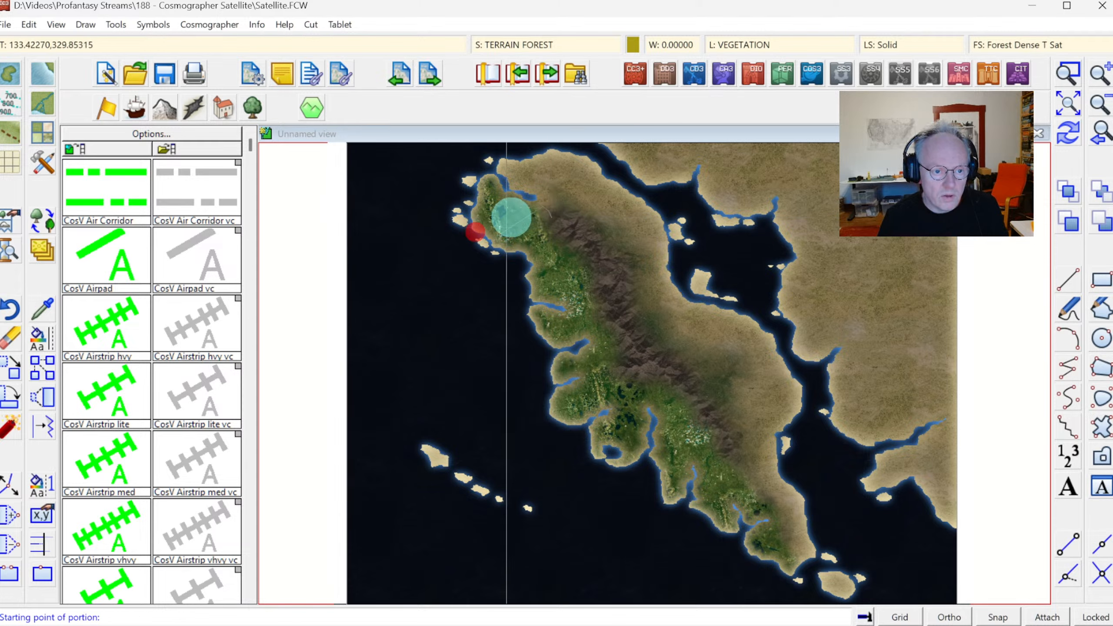
{"action": "left_click", "coordinate": [530, 196]}
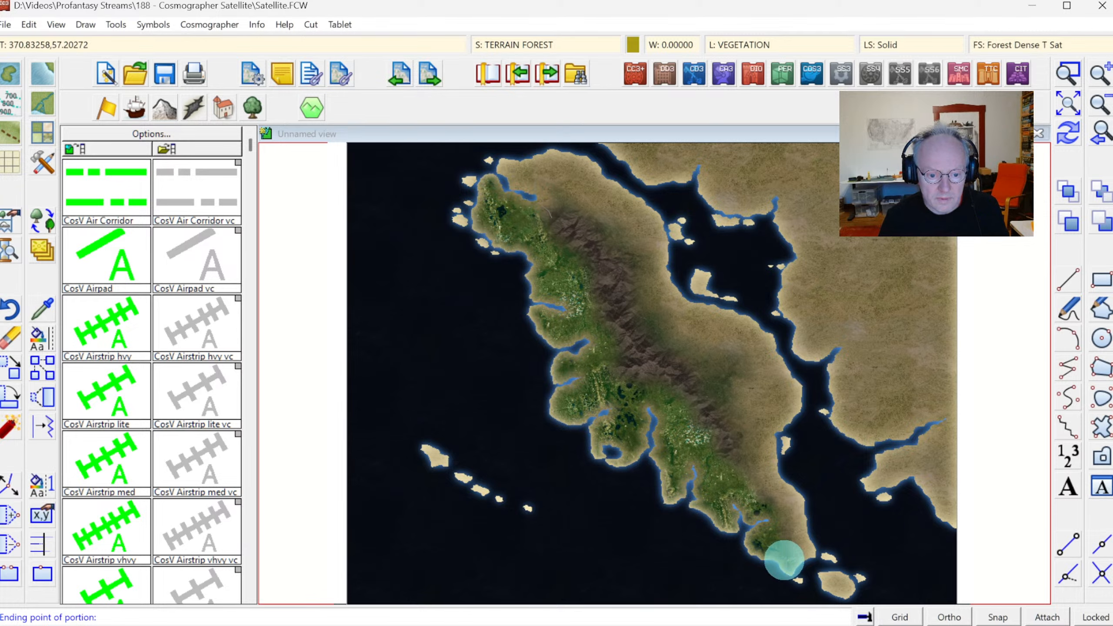
{"action": "left_click", "coordinate": [779, 543]}
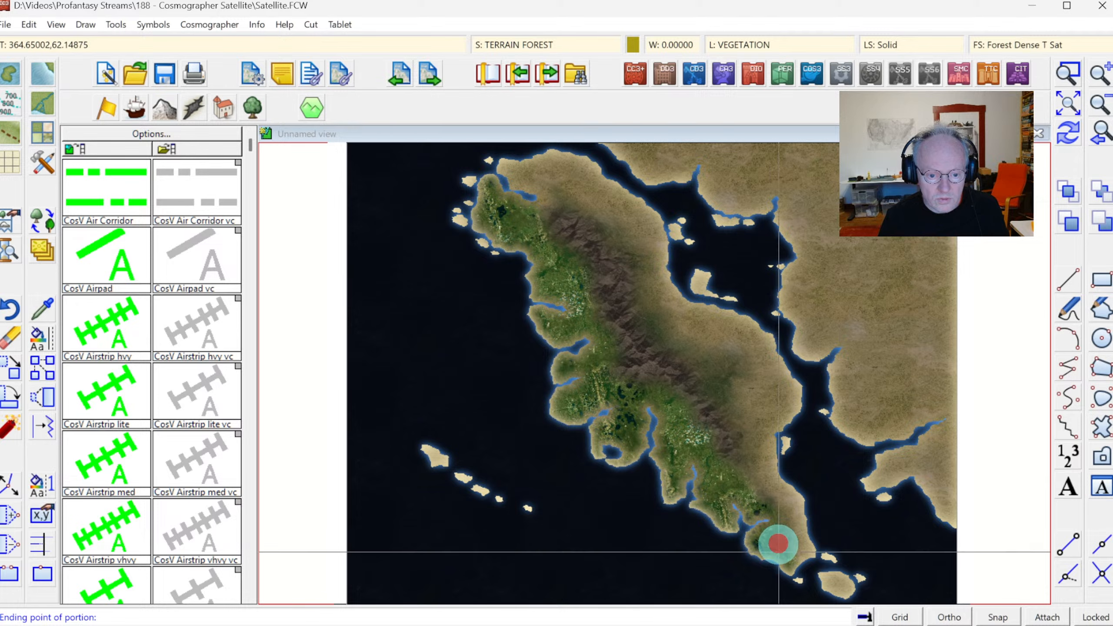
{"action": "left_click", "coordinate": [776, 503]}
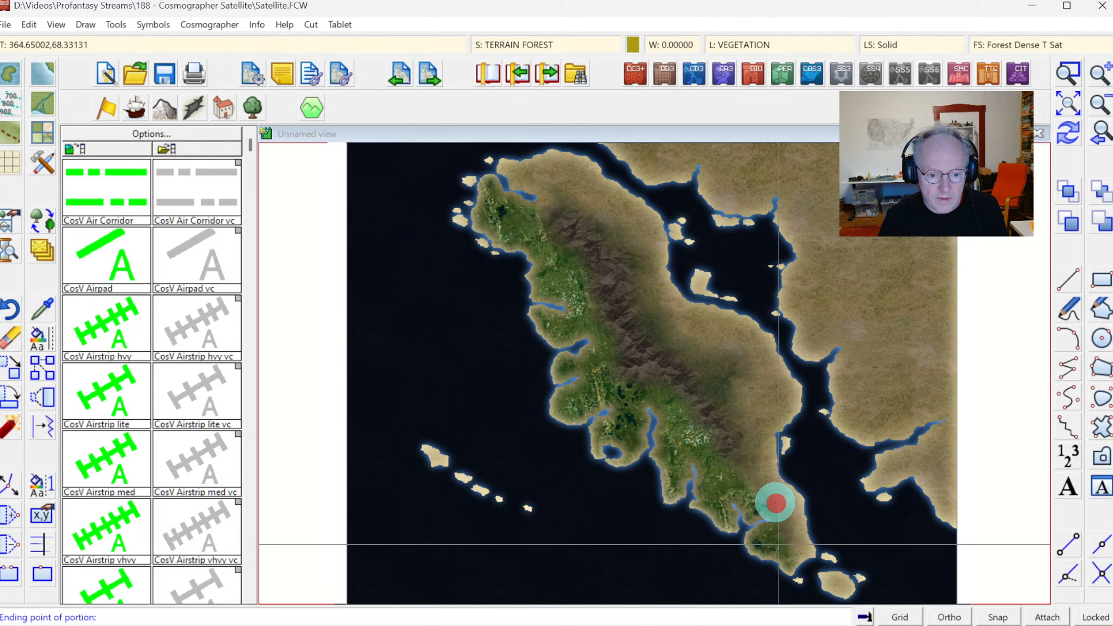
{"action": "mouse_move", "coordinate": [776, 504]}
{"action": "left_mouse_down"}
{"action": "mouse_move", "coordinate": [650, 344]}
{"action": "mouse_move", "coordinate": [611, 257]}
{"action": "mouse_move", "coordinate": [569, 224]}
{"action": "left_mouse_up"}
{"action": "right_click", "coordinate": [569, 224]}
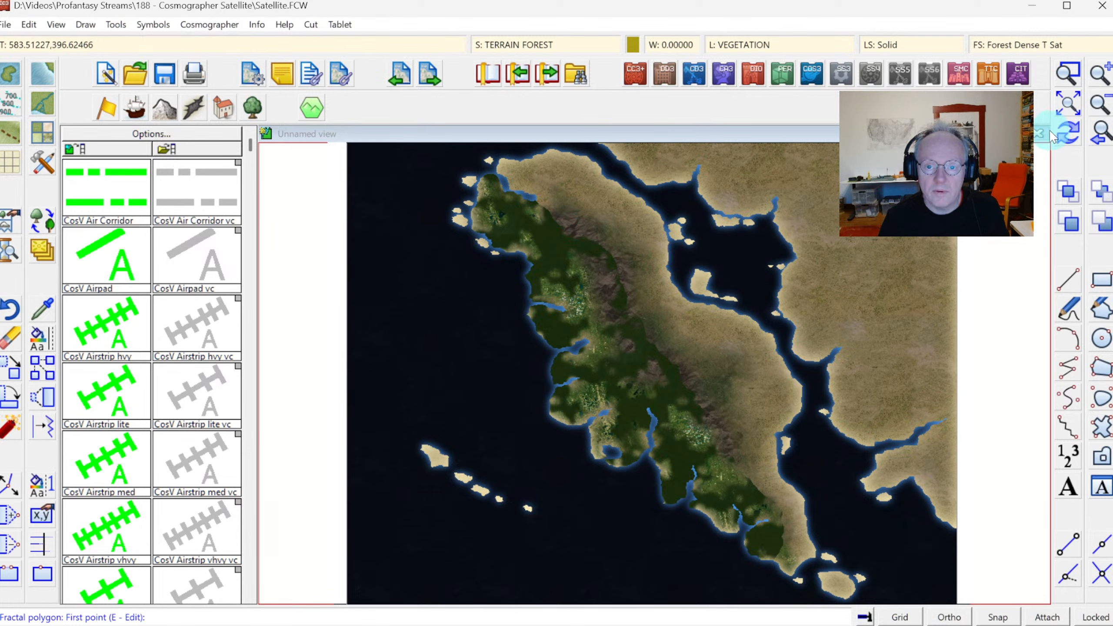
{"action": "left_click", "coordinate": [1054, 134]}
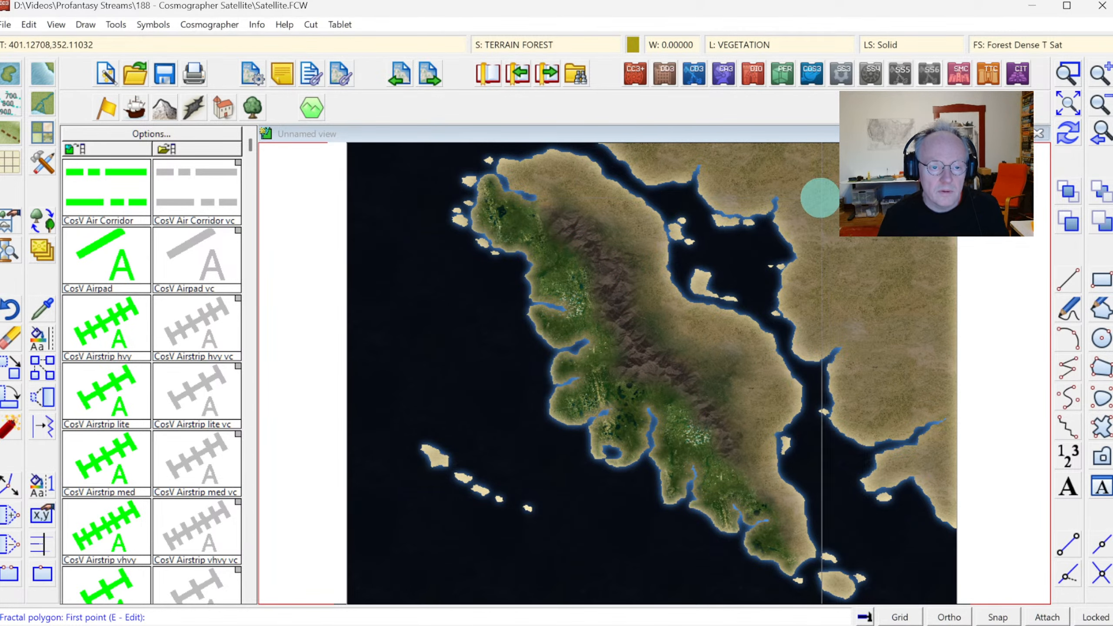
{"action": "right_click", "coordinate": [794, 199]}
Set the Edge Width of the TERRAIN FOREST sheet's Edge Fade, Inner effect to 10 map units and redraw the map
{"action": "left_click", "coordinate": [505, 45]}
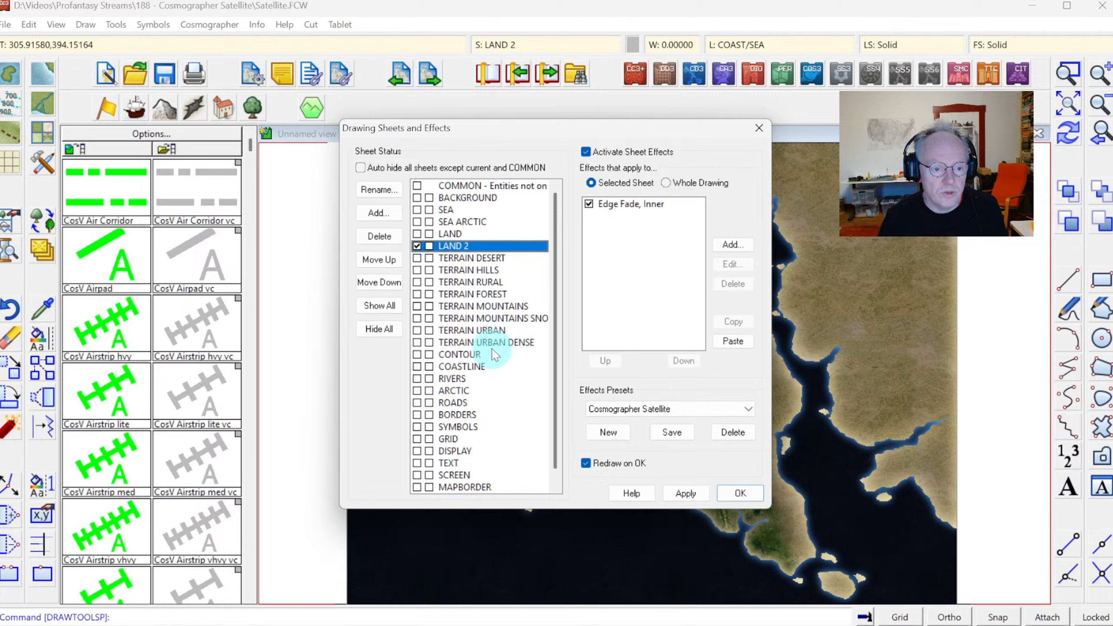
{"action": "left_click", "coordinate": [500, 295]}
{"action": "left_click", "coordinate": [631, 204]}
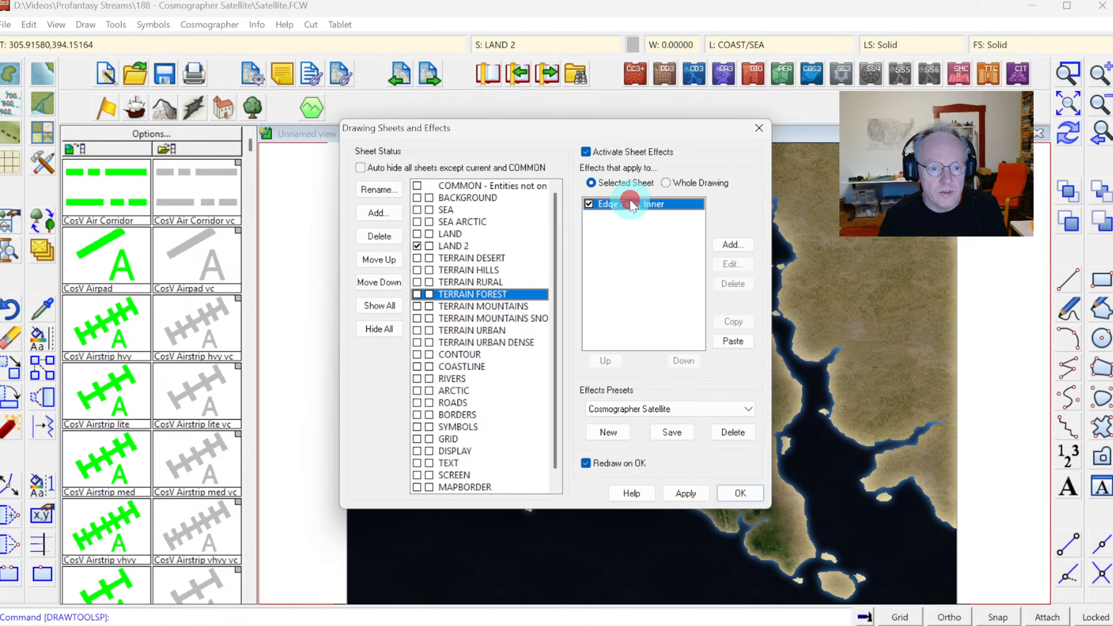
{"action": "left_click", "coordinate": [732, 265]}
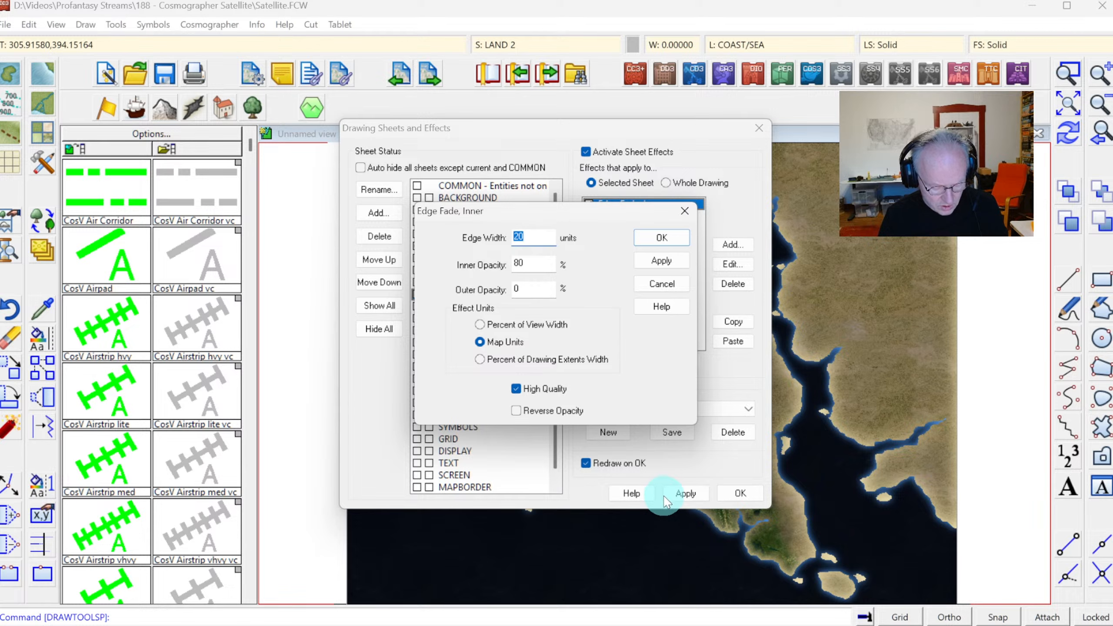
{"action": "type", "text": "10"}
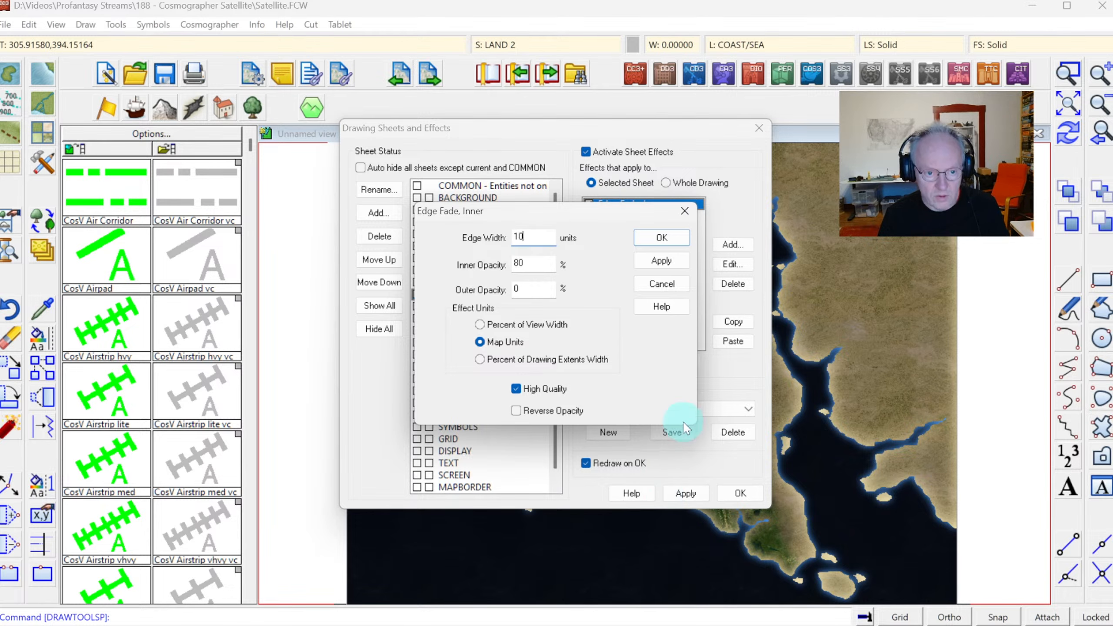
{"action": "left_click", "coordinate": [667, 239]}
{"action": "left_click", "coordinate": [741, 493]}
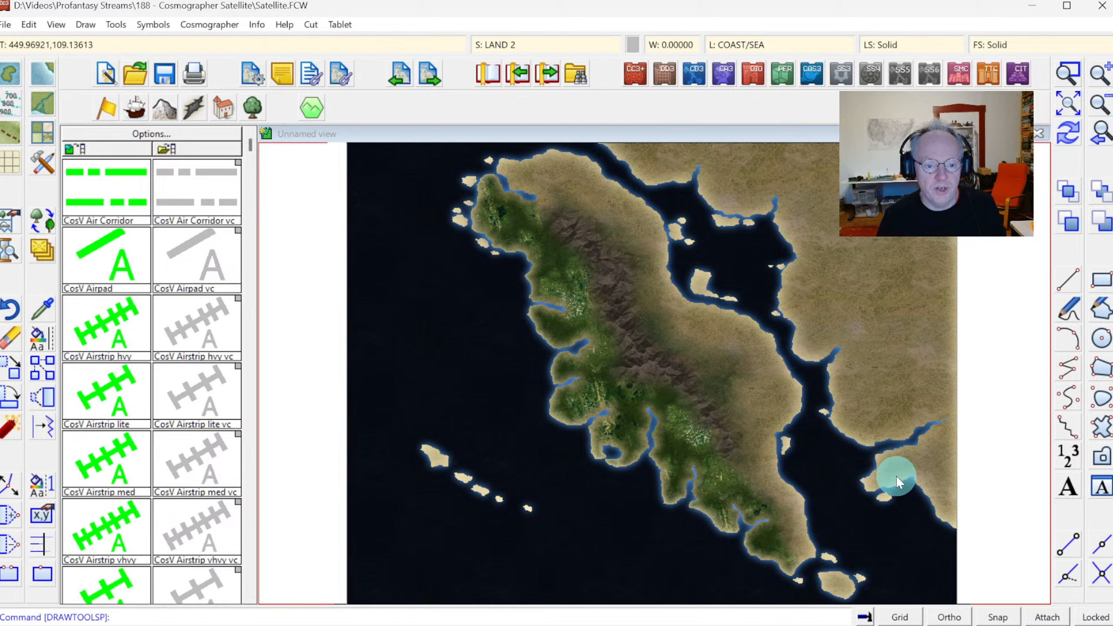
Draw a Terrain Default, Forest T patch around the northern end of the island's mountain range
{"action": "left_click", "coordinate": [1068, 72]}
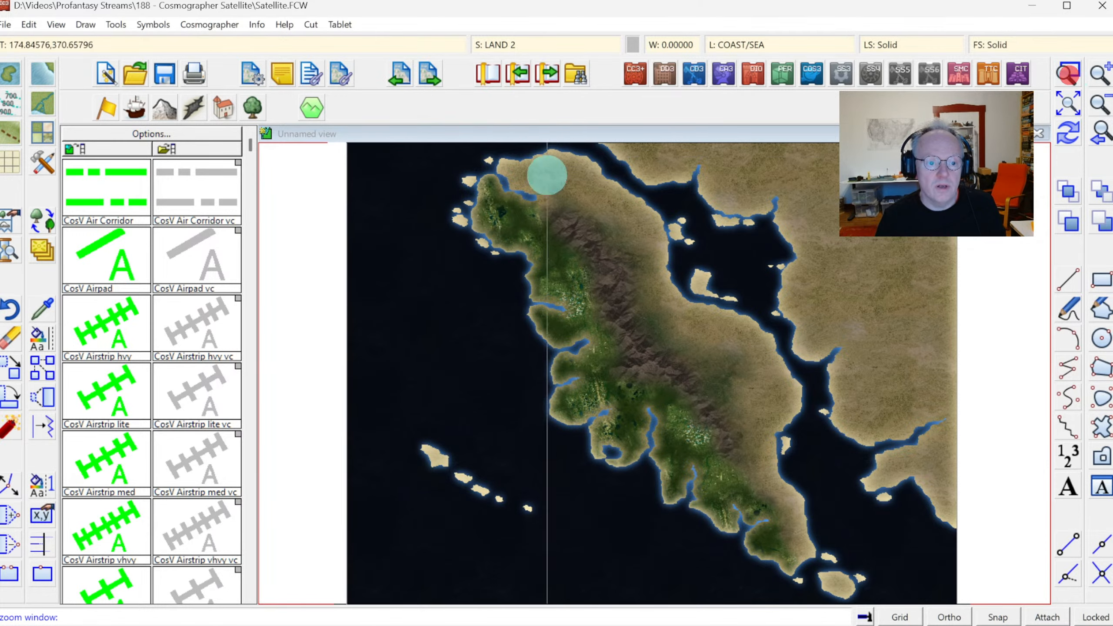
{"action": "left_click", "coordinate": [479, 154]}
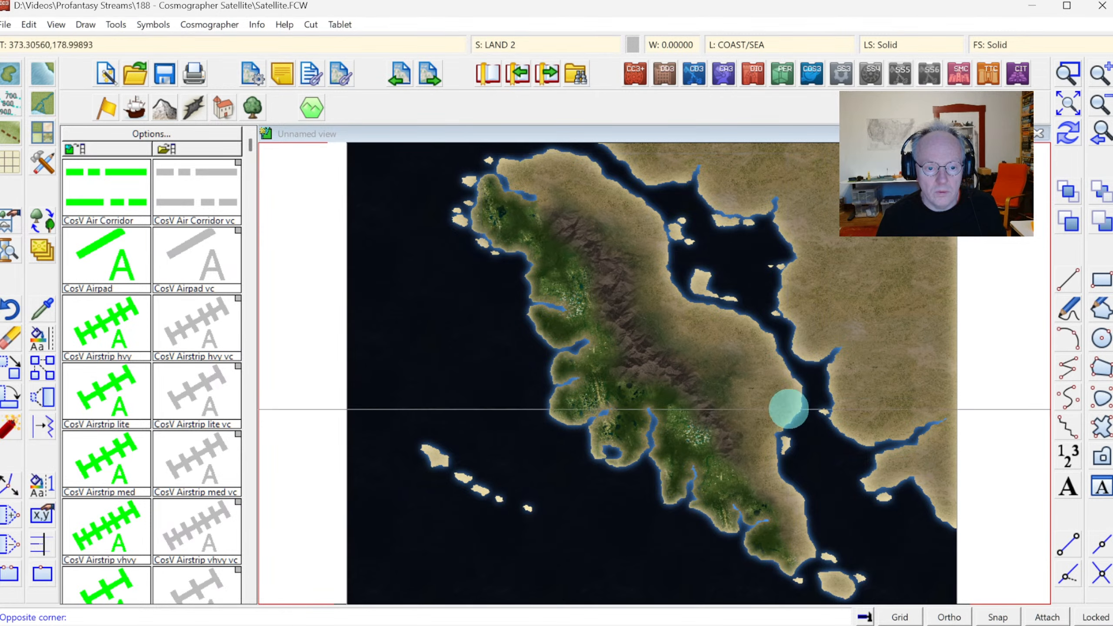
{"action": "left_click", "coordinate": [789, 409]}
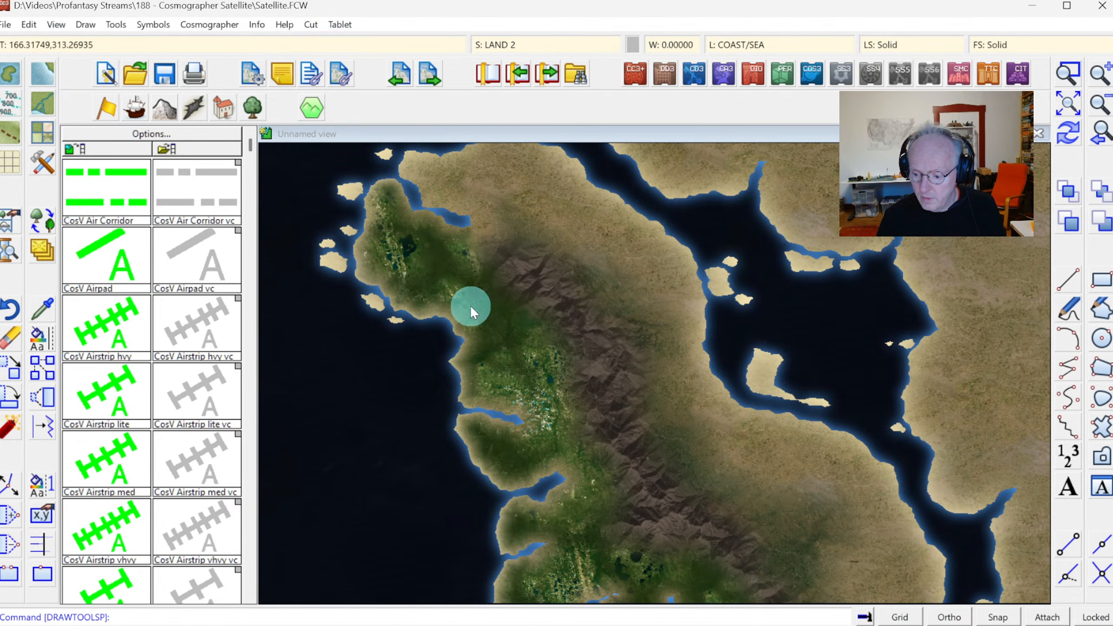
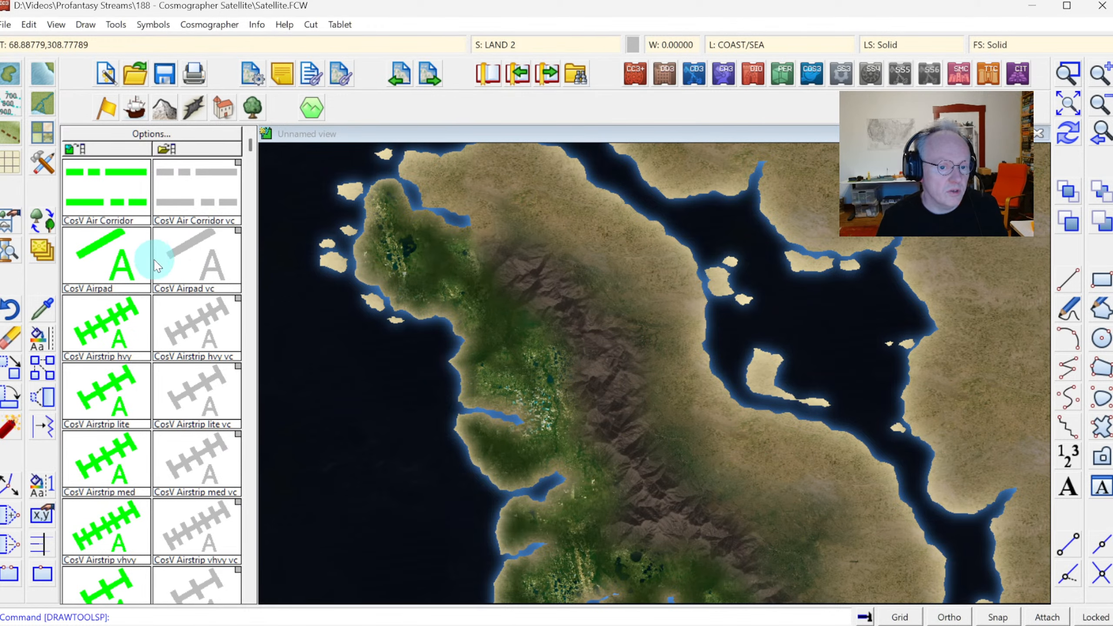
{"action": "left_click", "coordinate": [42, 133]}
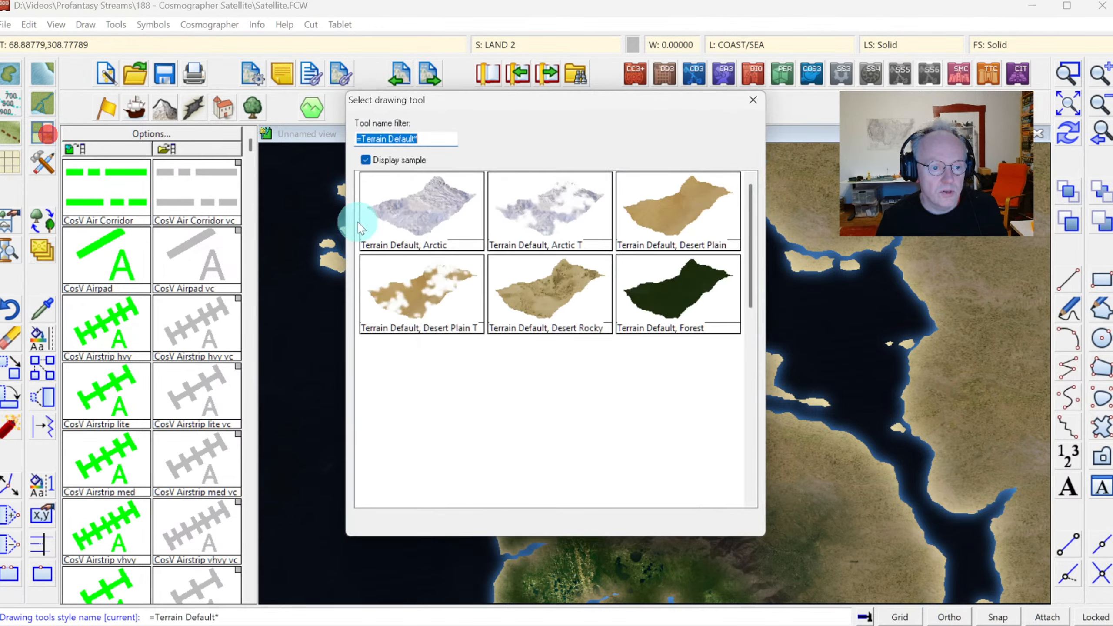
{"action": "double_click", "coordinate": [437, 369]}
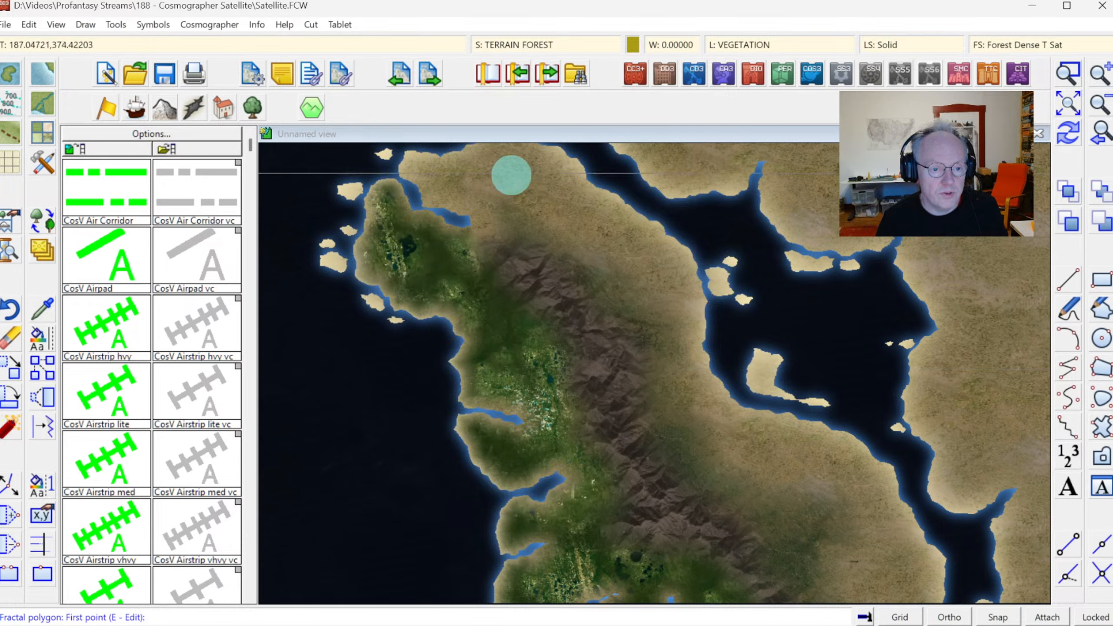
{"action": "left_click", "coordinate": [510, 179]}
{"action": "left_click", "coordinate": [485, 184]}
{"action": "left_click", "coordinate": [487, 208]}
{"action": "left_click", "coordinate": [522, 229]}
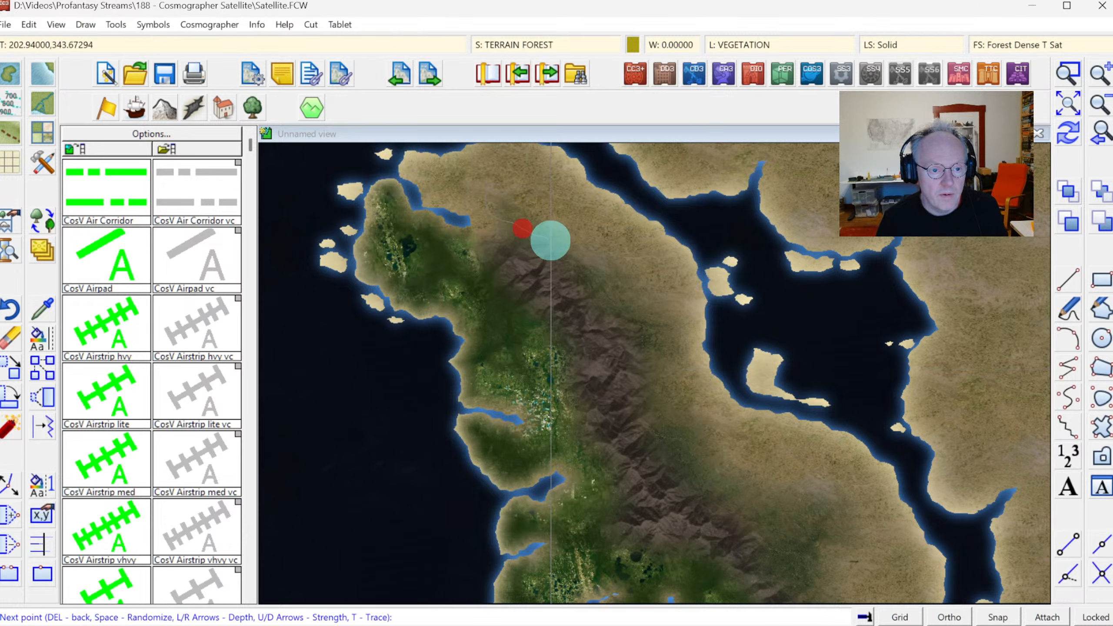
{"action": "left_click", "coordinate": [550, 241]}
{"action": "left_click", "coordinate": [571, 260]}
{"action": "left_click", "coordinate": [599, 276]}
{"action": "left_click", "coordinate": [622, 264]}
{"action": "left_click", "coordinate": [601, 219]}
{"action": "left_click", "coordinate": [592, 194]}
{"action": "left_click", "coordinate": [554, 166]}
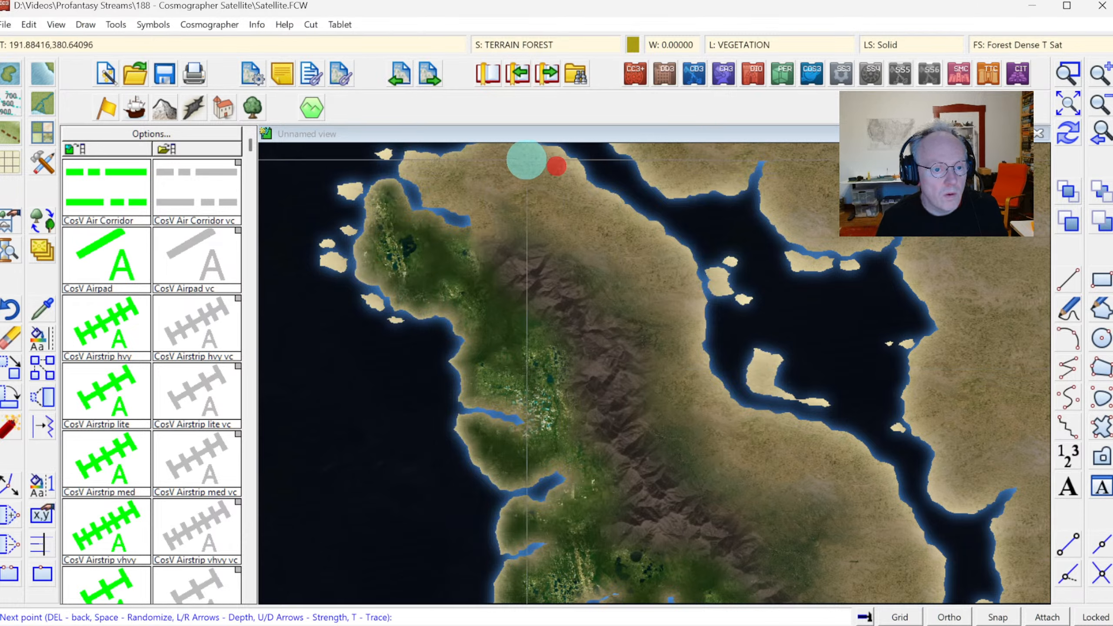
{"action": "left_click", "coordinate": [519, 160]}
{"action": "right_click", "coordinate": [518, 160]}
Add more Forest T patches in the dry land along the central eastern side of the mountain range
{"action": "mouse_move", "coordinate": [660, 302]}
{"action": "left_mouse_down"}
{"action": "mouse_move", "coordinate": [640, 330]}
{"action": "mouse_move", "coordinate": [643, 403]}
{"action": "mouse_move", "coordinate": [662, 427]}
{"action": "mouse_move", "coordinate": [695, 431]}
{"action": "mouse_move", "coordinate": [688, 305]}
{"action": "left_mouse_up"}
{"action": "mouse_move", "coordinate": [812, 437]}
{"action": "left_mouse_down"}
{"action": "mouse_move", "coordinate": [702, 456]}
{"action": "mouse_move", "coordinate": [695, 481]}
{"action": "mouse_move", "coordinate": [714, 511]}
{"action": "mouse_move", "coordinate": [824, 574]}
{"action": "mouse_move", "coordinate": [854, 573]}
{"action": "mouse_move", "coordinate": [878, 541]}
{"action": "mouse_move", "coordinate": [837, 458]}
{"action": "left_mouse_up"}
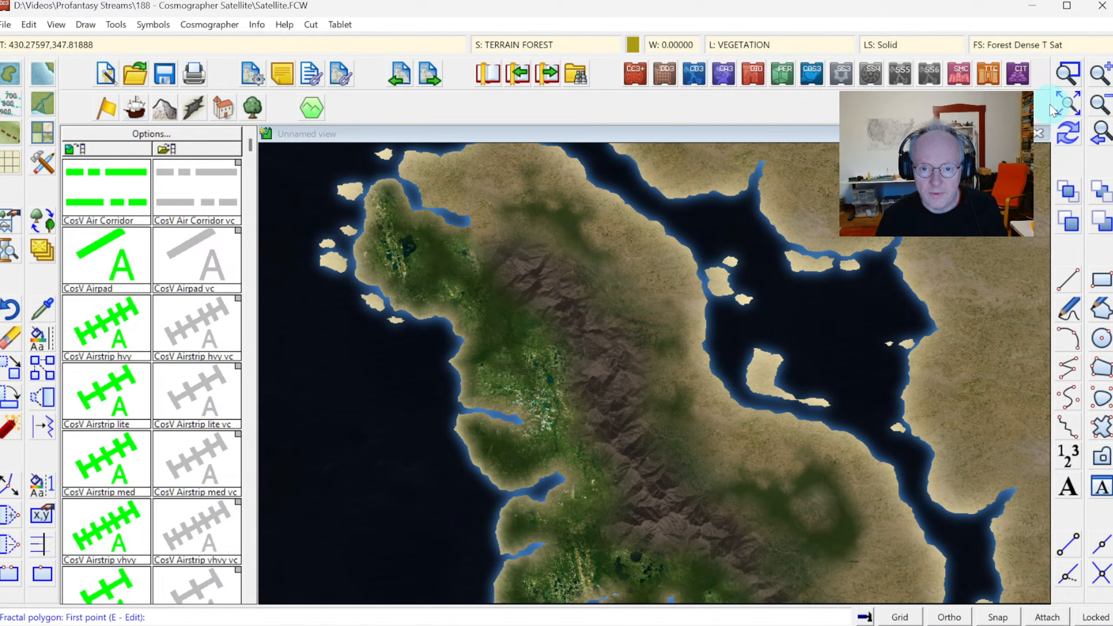
{"action": "left_click", "coordinate": [1071, 106]}
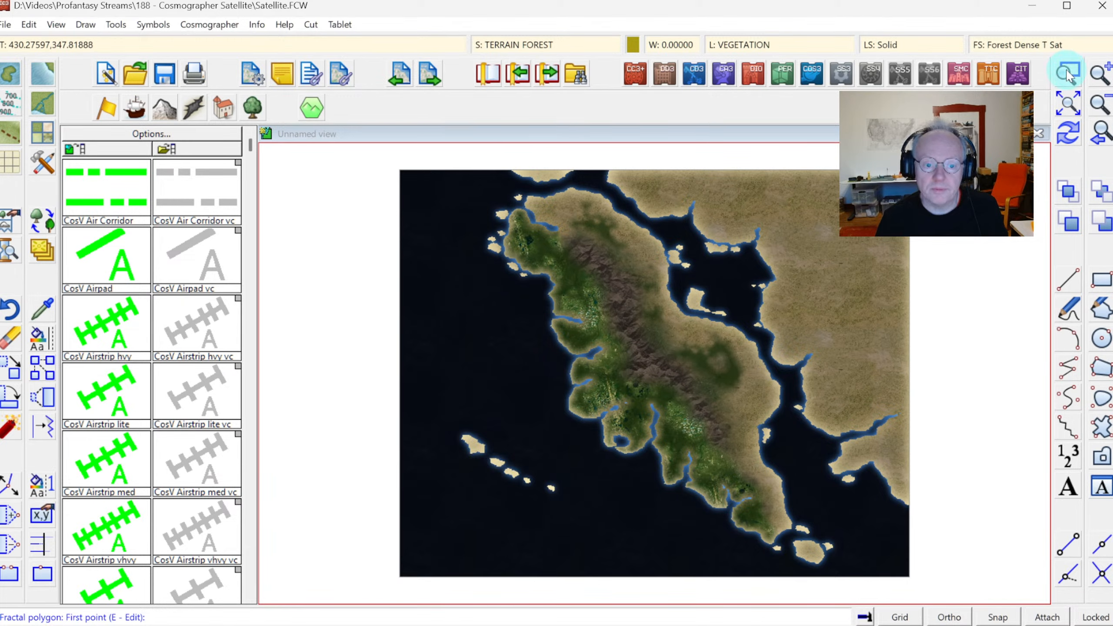
Draw a small Forest T patch near the island's east coast, beside the southern end of the mountains
{"action": "left_click", "coordinate": [666, 373]}
{"action": "left_click", "coordinate": [842, 547]}
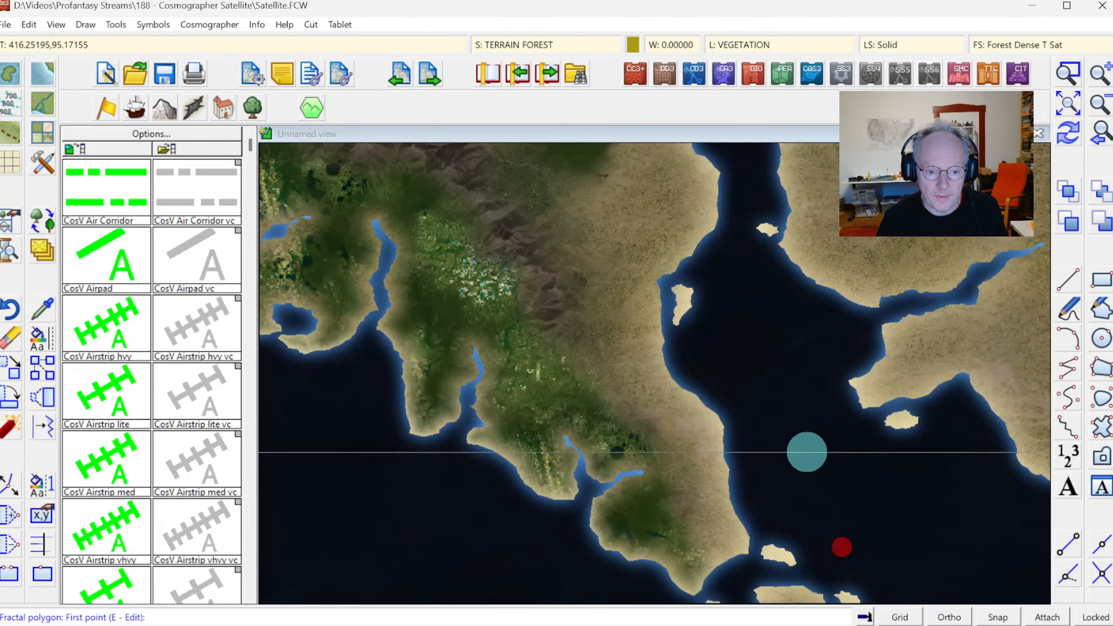
{"action": "left_click", "coordinate": [628, 199]}
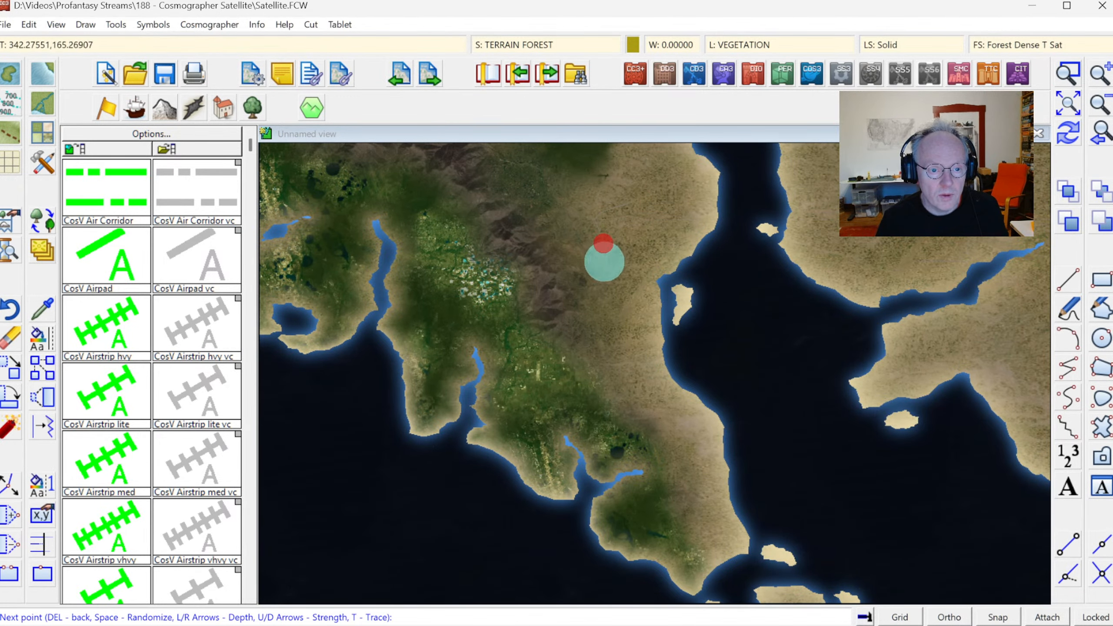
{"action": "left_click", "coordinate": [617, 292]}
{"action": "left_click", "coordinate": [662, 222]}
{"action": "right_click", "coordinate": [660, 216]}
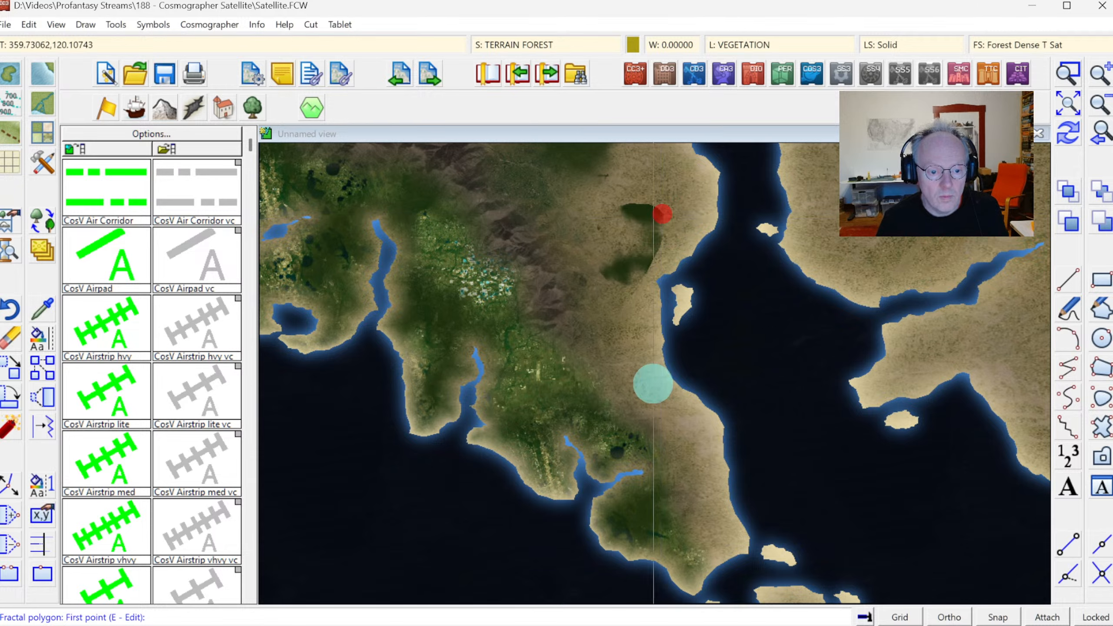
Draw another small Forest T patch on the narrow southeastern part of the island and redraw the whole map
{"action": "left_click", "coordinate": [635, 379]}
{"action": "left_click", "coordinate": [663, 423]}
{"action": "left_click", "coordinate": [682, 475]}
{"action": "left_click", "coordinate": [698, 460]}
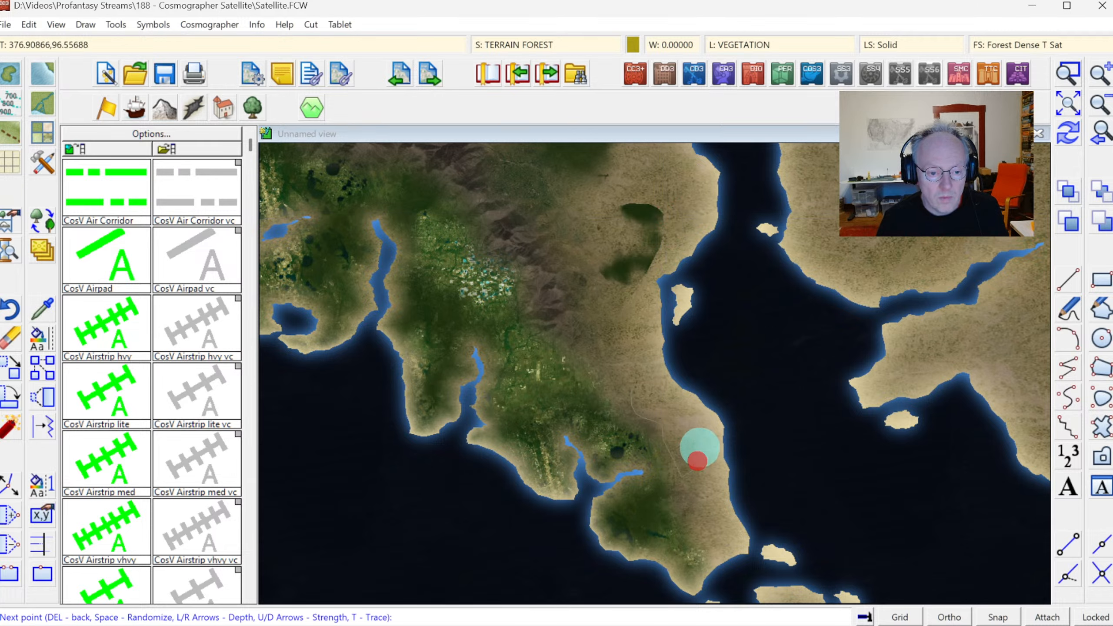
{"action": "left_click", "coordinate": [690, 407]}
{"action": "right_click", "coordinate": [668, 396]}
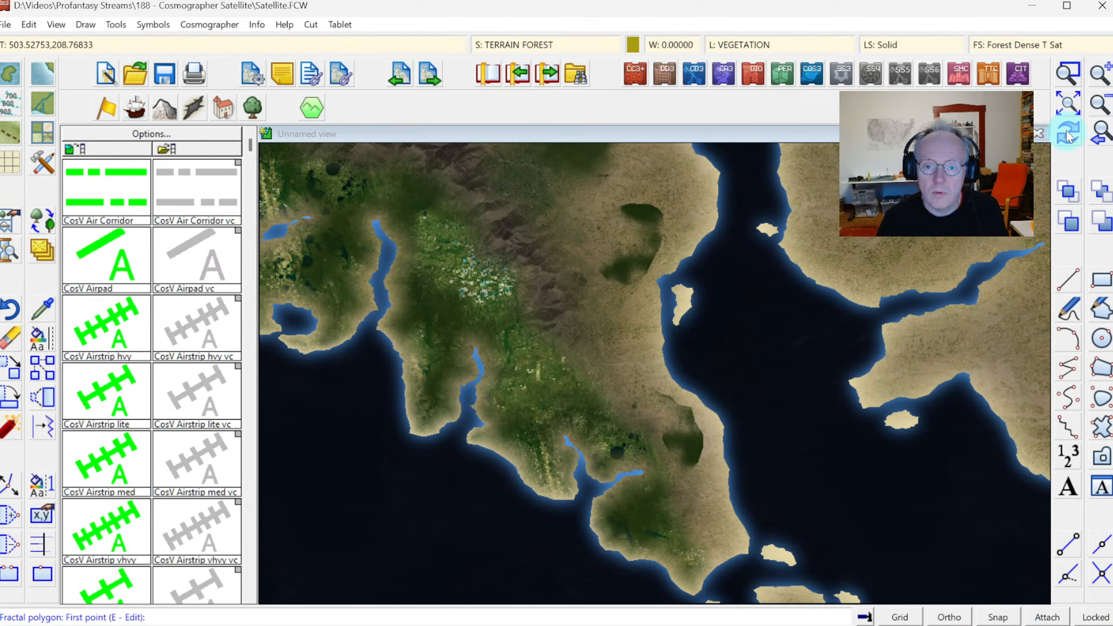
{"action": "left_click", "coordinate": [1068, 135]}
{"action": "left_click", "coordinate": [1067, 102]}
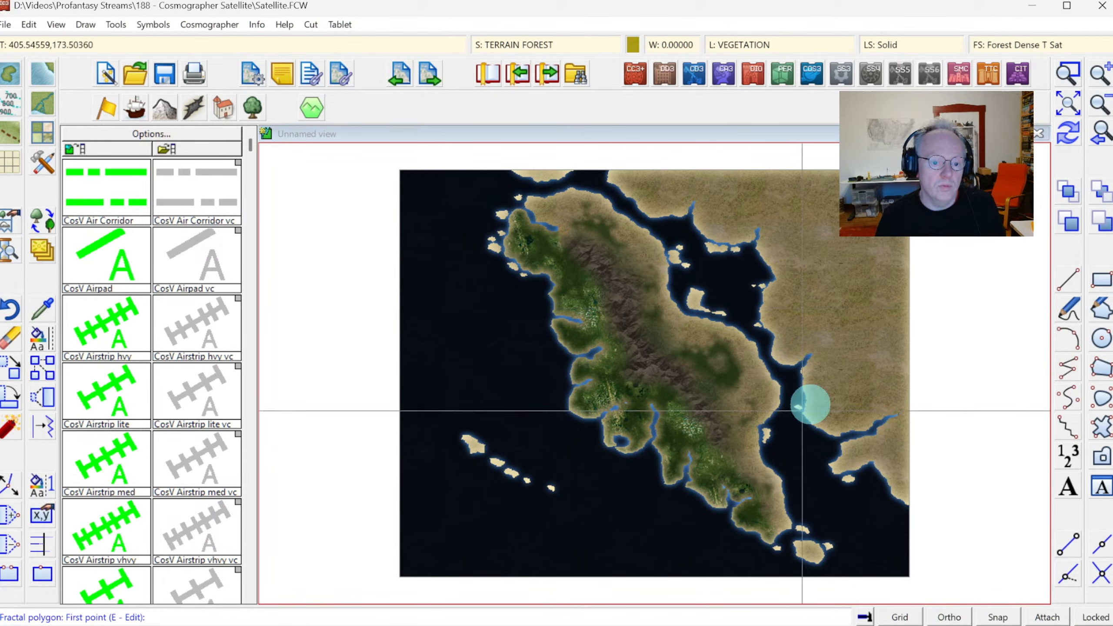
{"action": "right_click", "coordinate": [586, 377]}
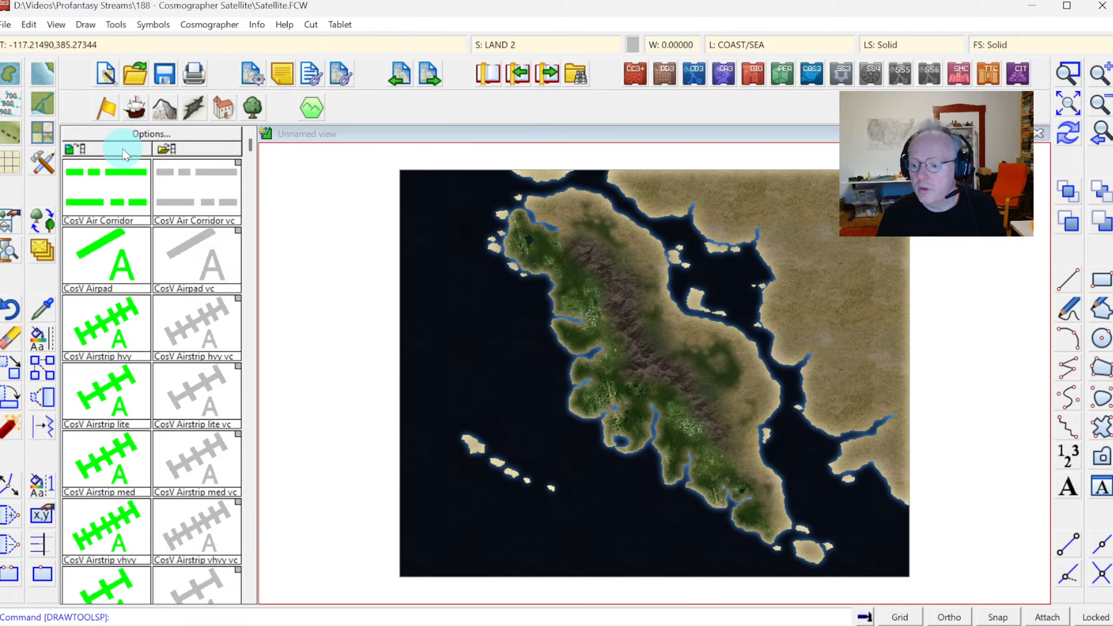
Start a Terrain Default, Rural Modern area by tracing the main island's northeastern coastline from its northern end to the eastern bulge
{"action": "left_click", "coordinate": [42, 134]}
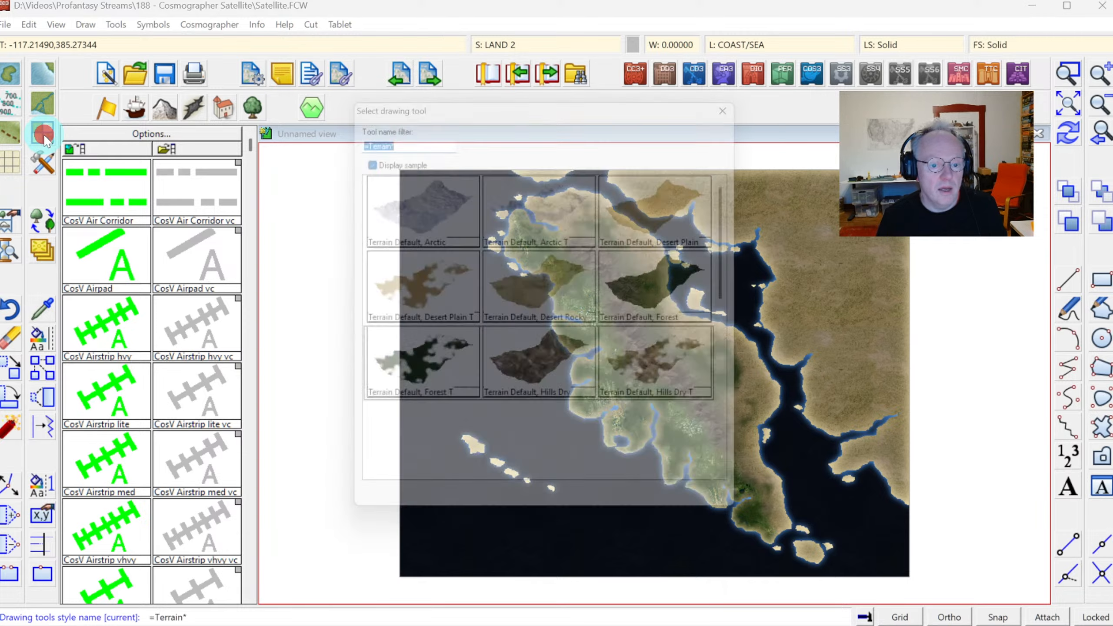
{"action": "left_click_drag", "start_coordinate": [750, 232], "coordinate": [751, 387]}
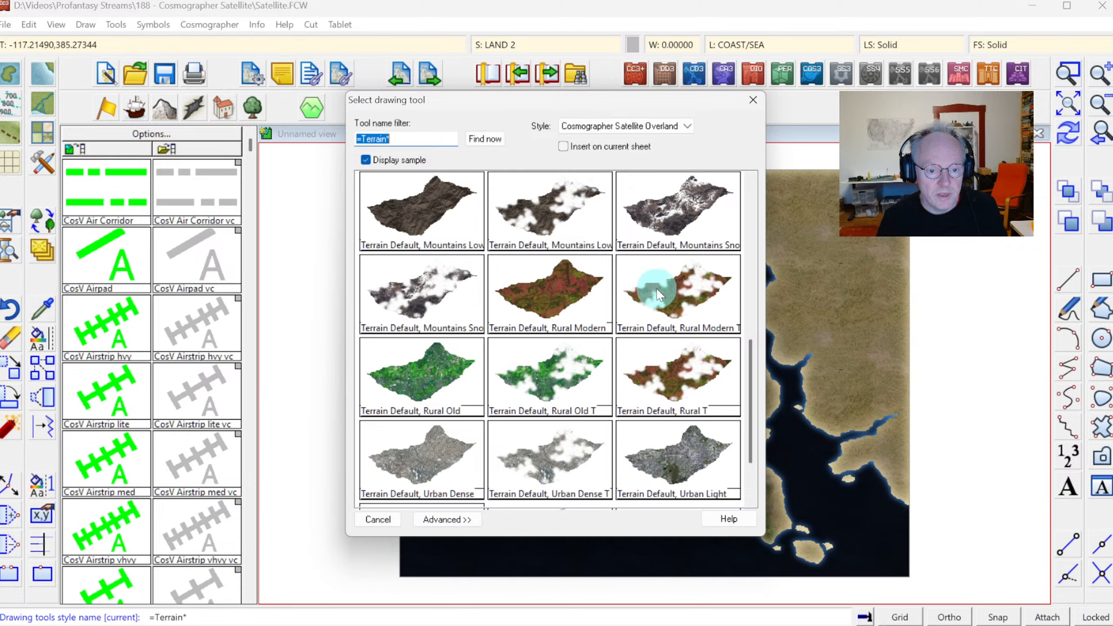
{"action": "double_click", "coordinate": [543, 294]}
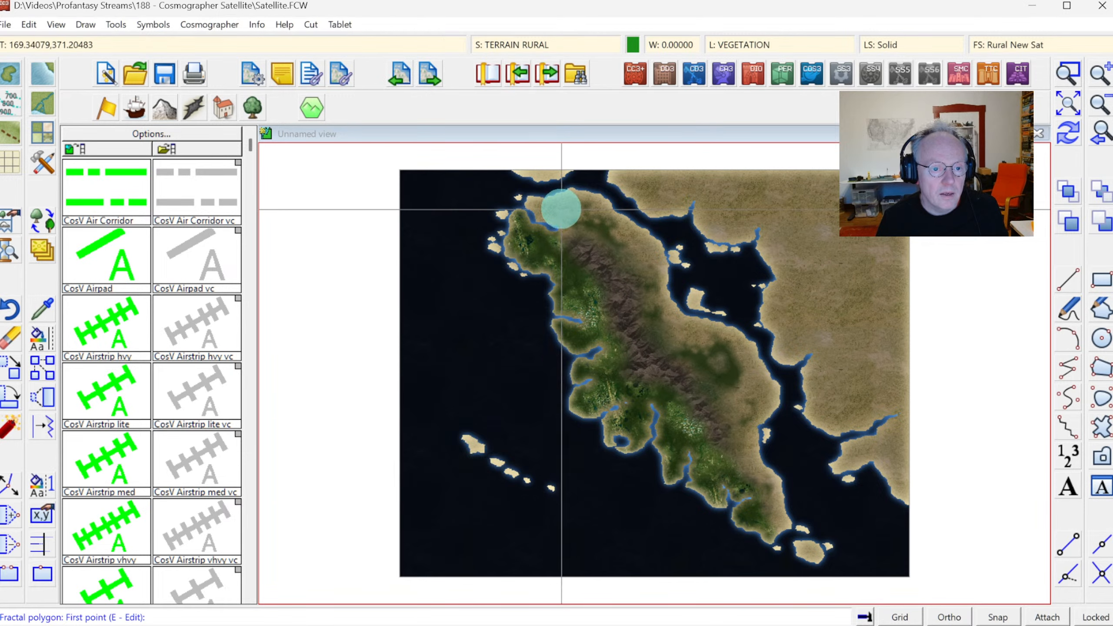
{"action": "left_click", "coordinate": [573, 199]}
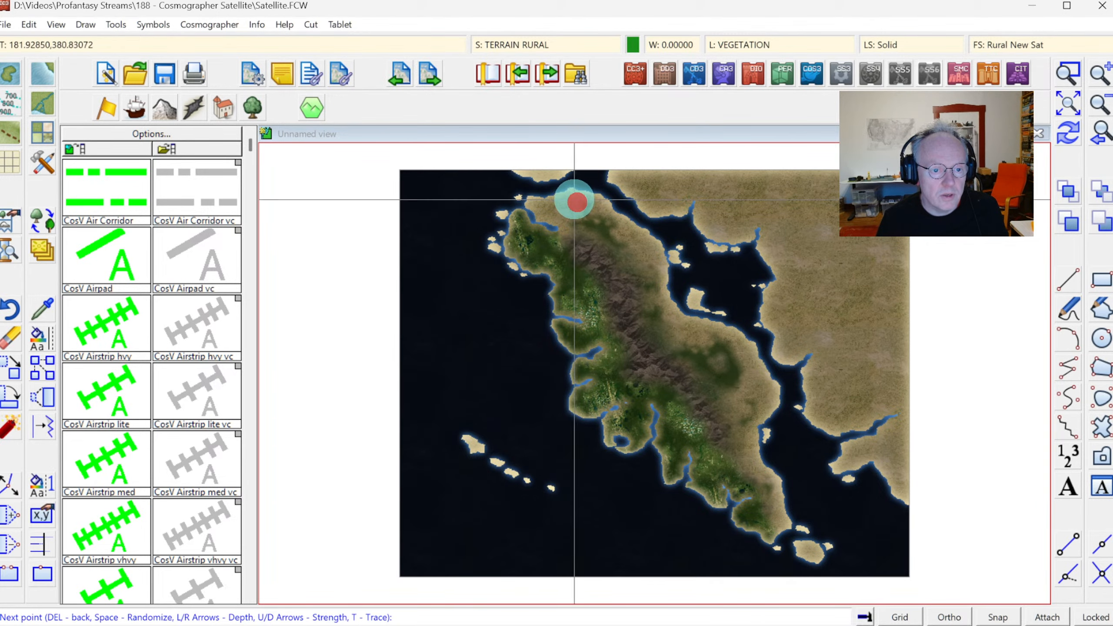
{"action": "key", "text": "t"}
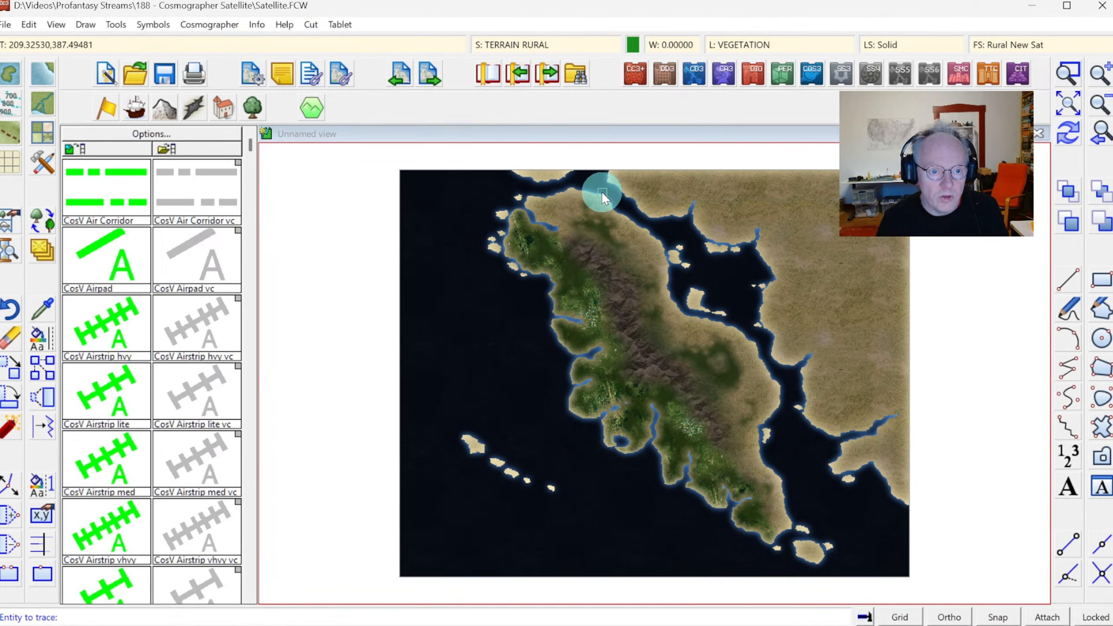
{"action": "left_click", "coordinate": [602, 191]}
{"action": "left_click", "coordinate": [566, 188]}
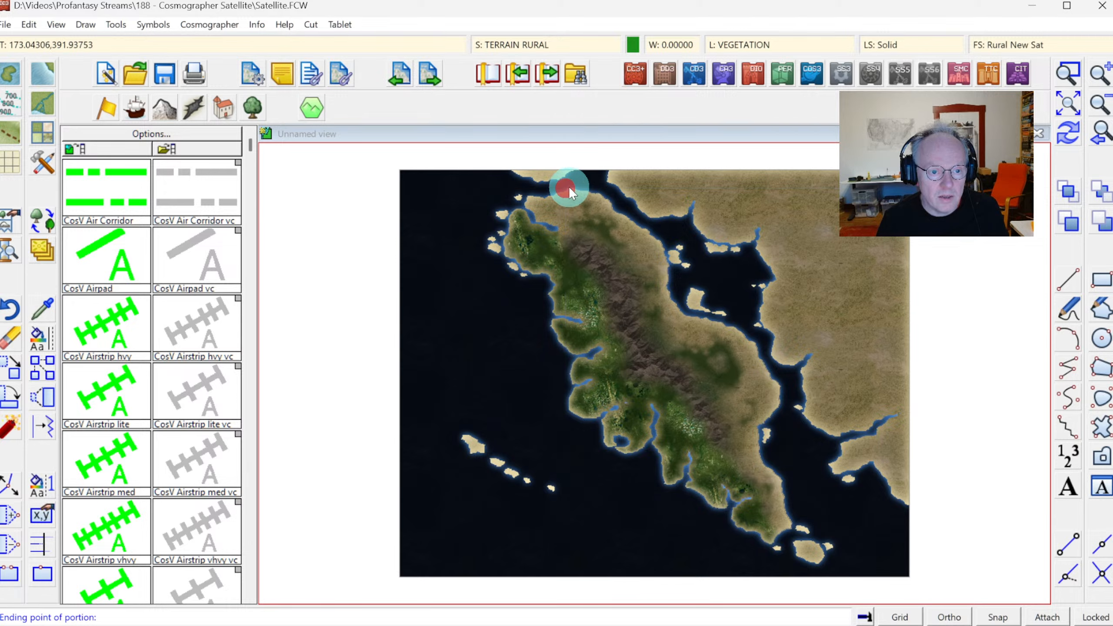
{"action": "left_click", "coordinate": [770, 414]}
{"action": "left_click", "coordinate": [761, 382]}
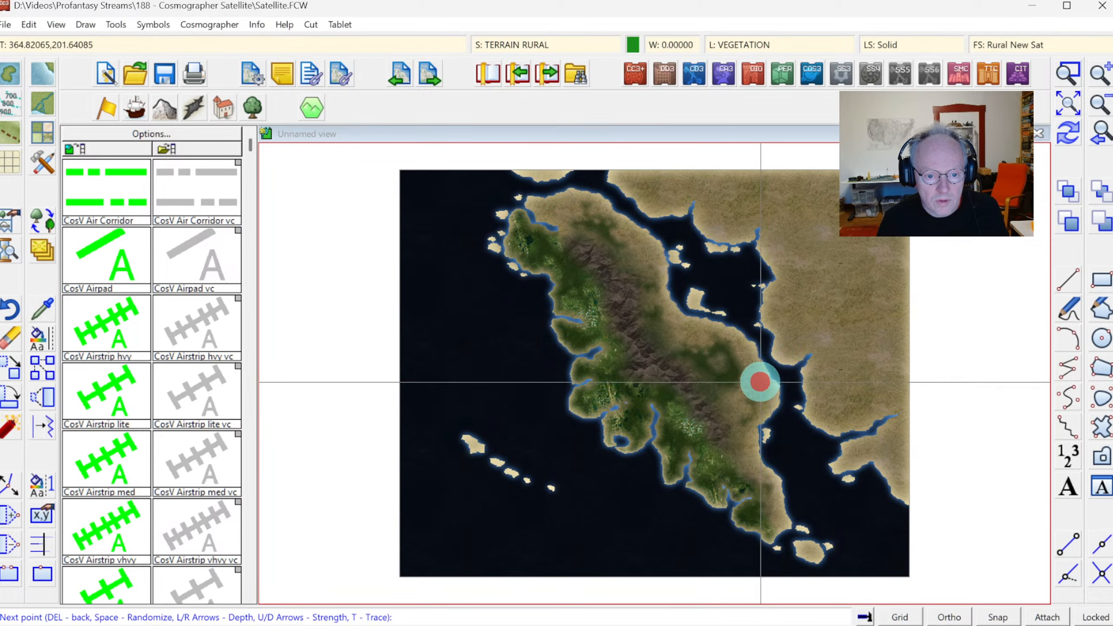
Complete the rural area with an inland edge running back north parallel to the coast, and redraw the map
{"action": "left_click", "coordinate": [754, 373]}
{"action": "left_click", "coordinate": [741, 354]}
{"action": "left_click", "coordinate": [733, 340]}
{"action": "left_click", "coordinate": [698, 326]}
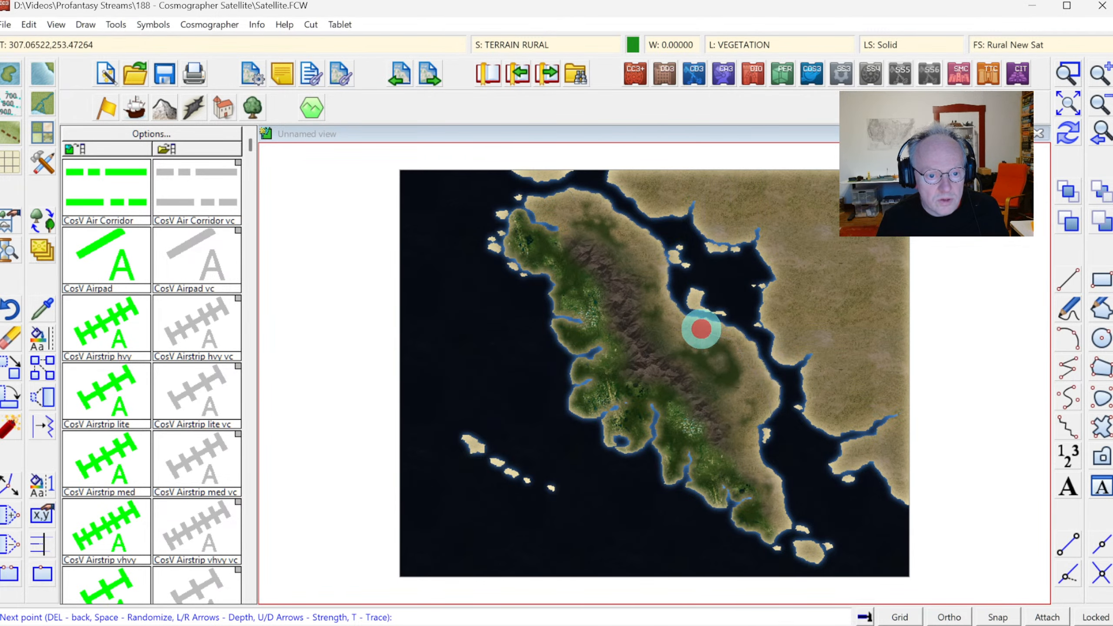
{"action": "left_click", "coordinate": [687, 326]}
{"action": "left_click", "coordinate": [671, 313]}
{"action": "left_click", "coordinate": [659, 305]}
{"action": "left_click", "coordinate": [652, 278]}
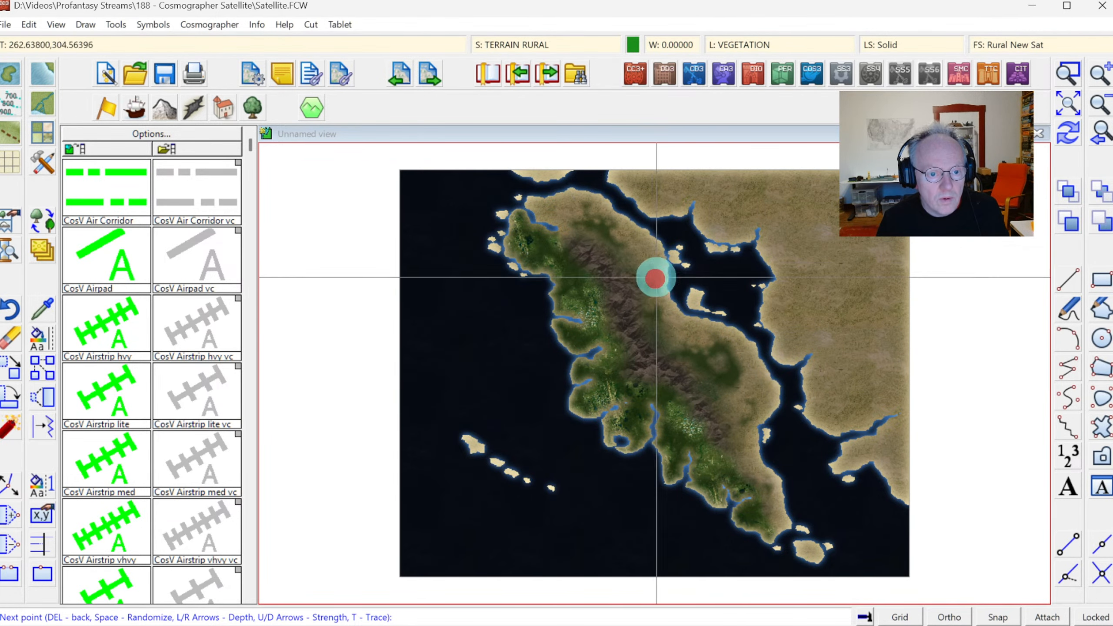
{"action": "left_click", "coordinate": [650, 253]}
{"action": "left_click", "coordinate": [635, 242]}
{"action": "left_click", "coordinate": [626, 236]}
{"action": "left_click", "coordinate": [601, 218]}
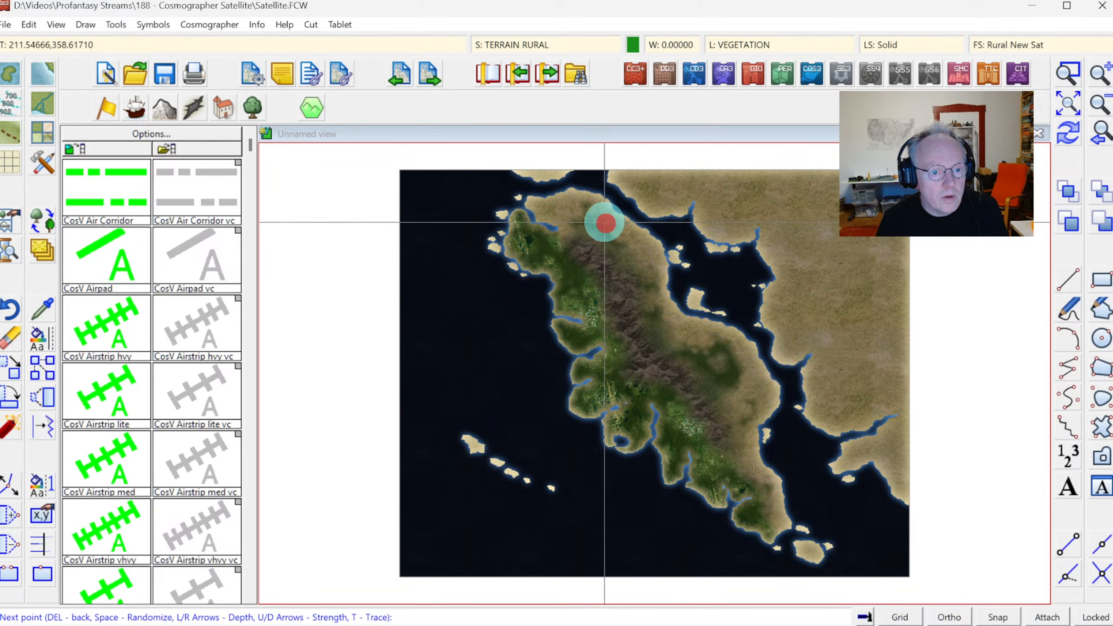
{"action": "left_click", "coordinate": [580, 209]}
{"action": "left_click", "coordinate": [568, 204]}
{"action": "right_click", "coordinate": [558, 203]}
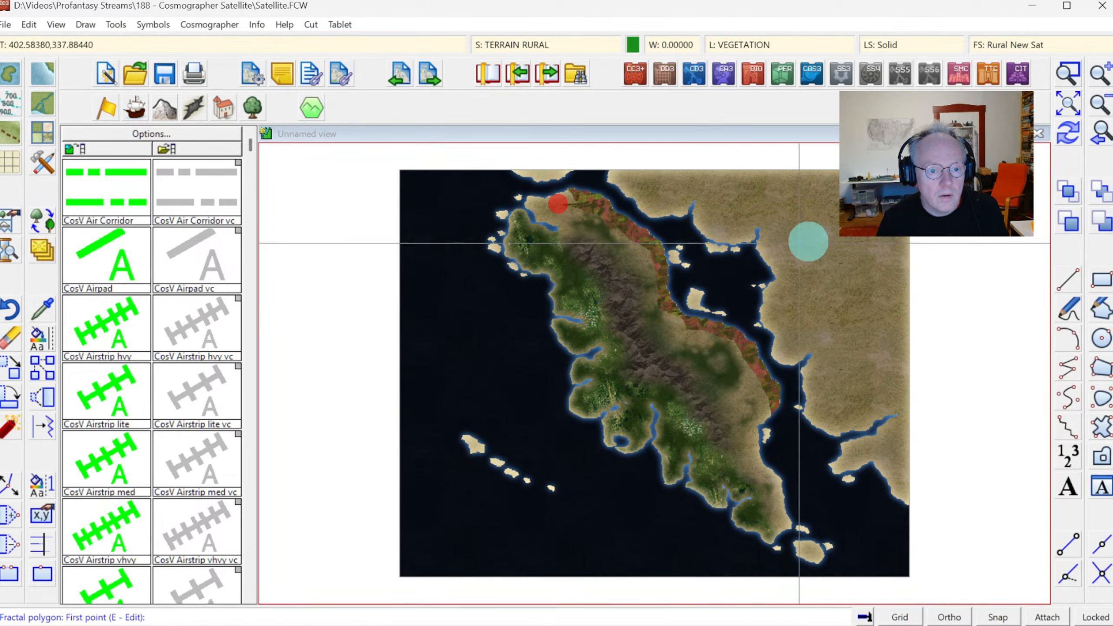
{"action": "left_click", "coordinate": [1069, 135]}
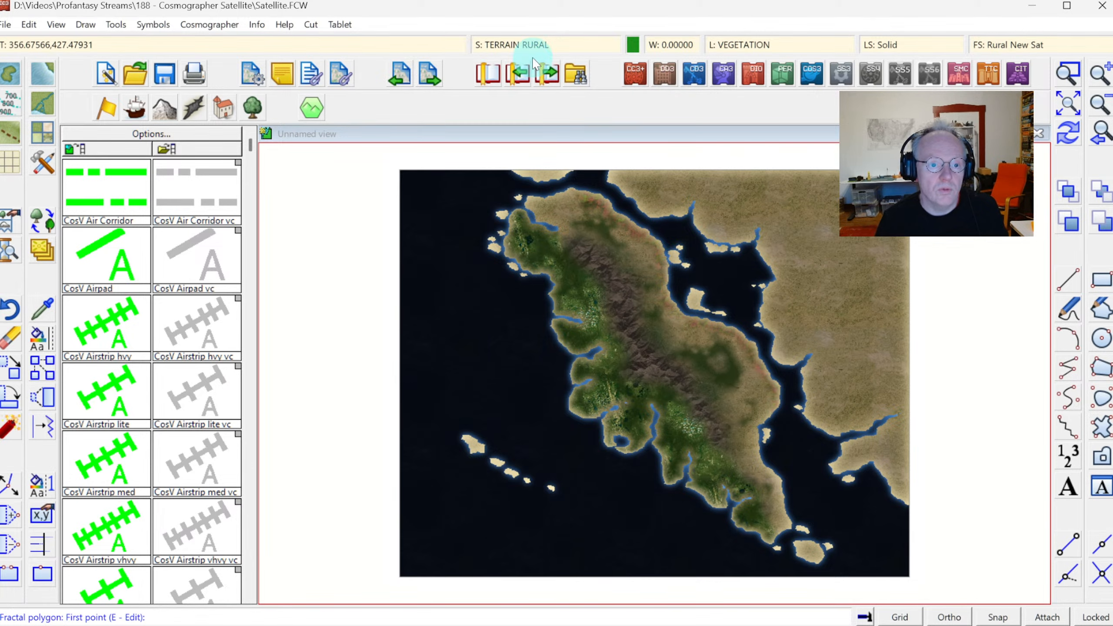
Reduce the edge width of the Edge Fade, Inner effect on the TERRAIN RURAL sheet and apply it to the map
{"action": "left_click", "coordinate": [523, 45]}
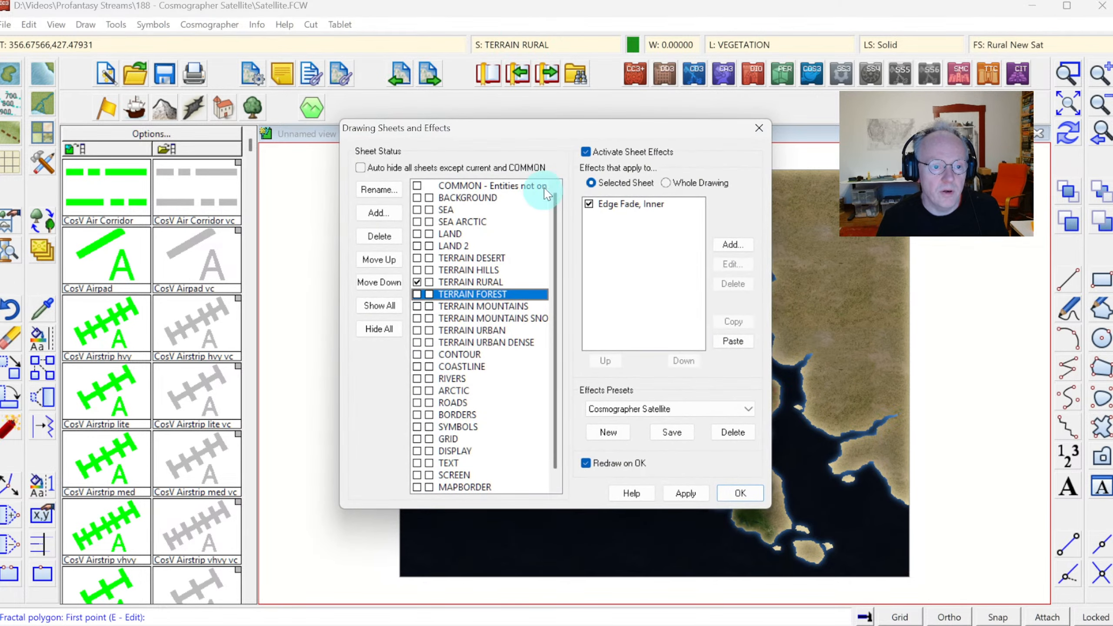
{"action": "left_click", "coordinate": [486, 282]}
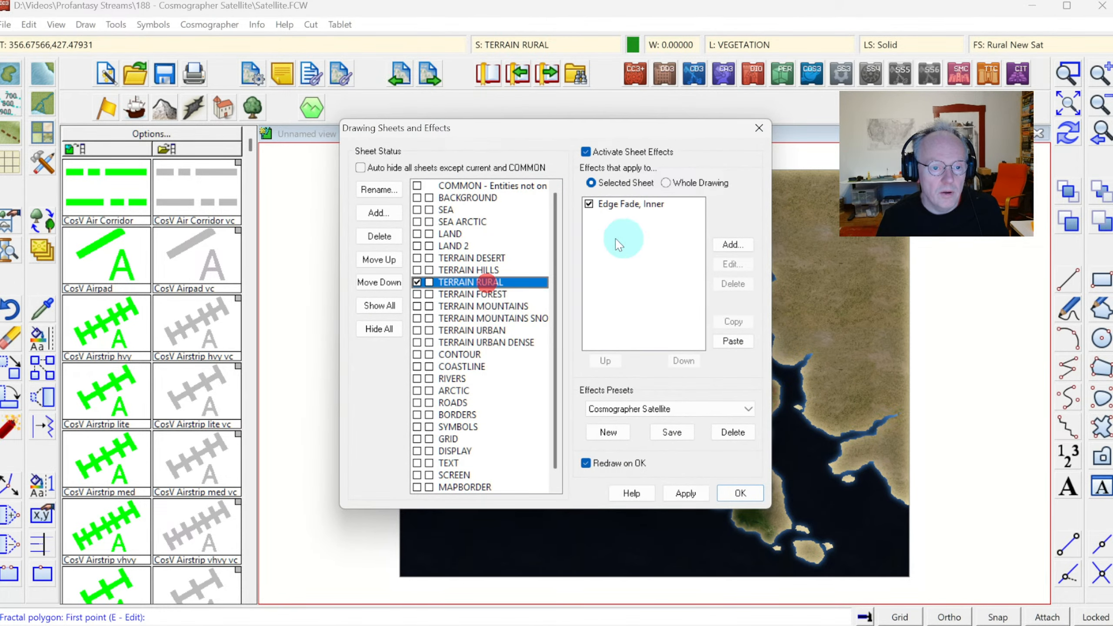
{"action": "left_click", "coordinate": [619, 202]}
{"action": "left_click", "coordinate": [738, 265]}
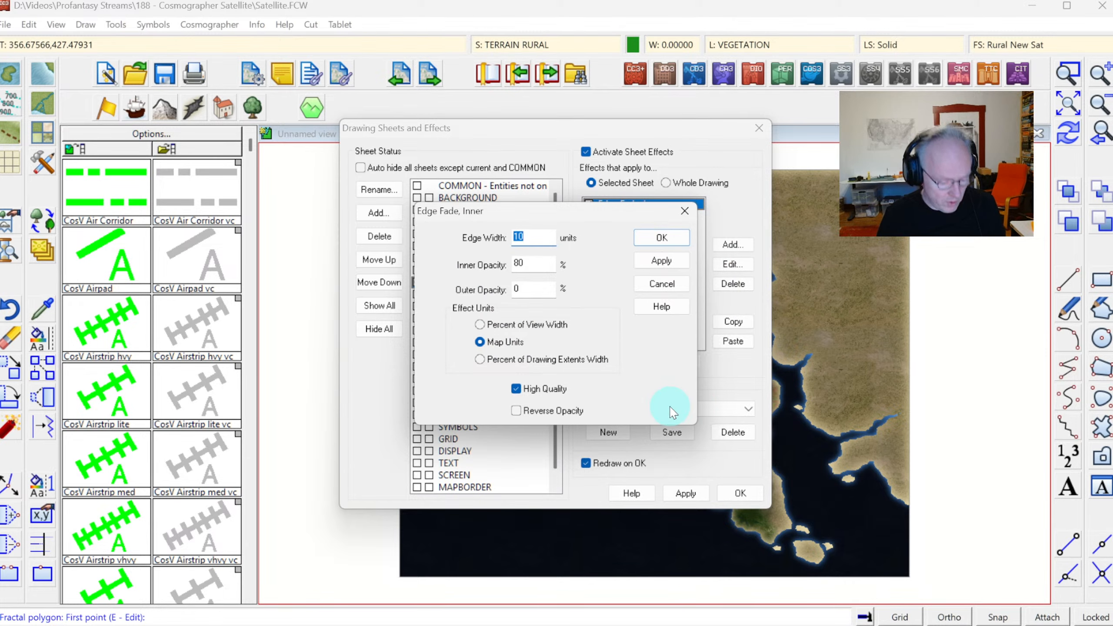
{"action": "left_click", "coordinate": [661, 238]}
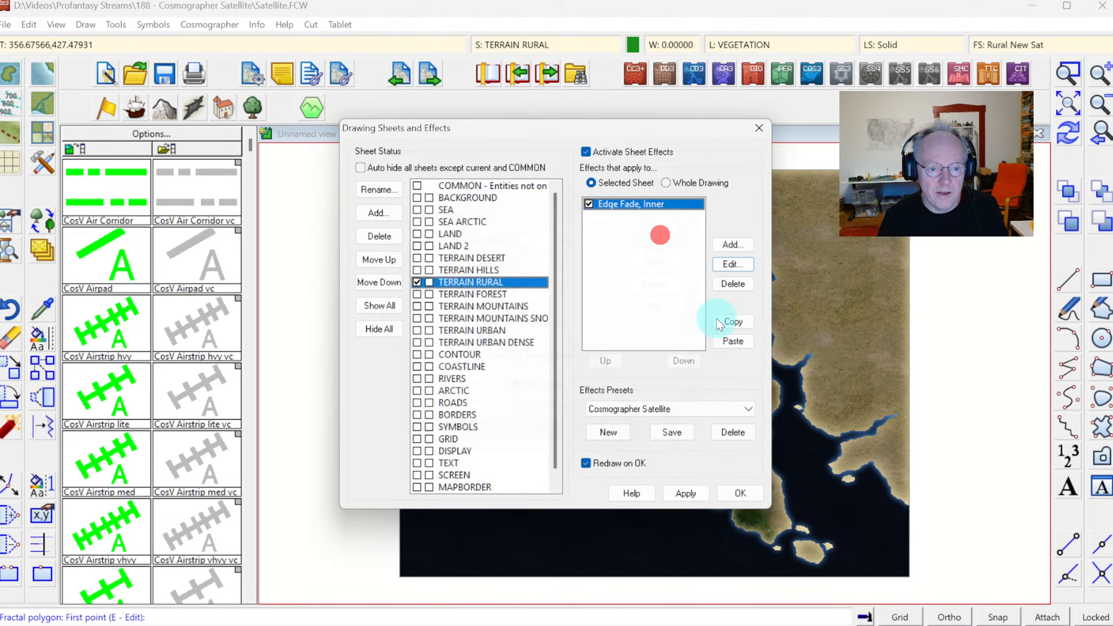
{"action": "left_click", "coordinate": [725, 496]}
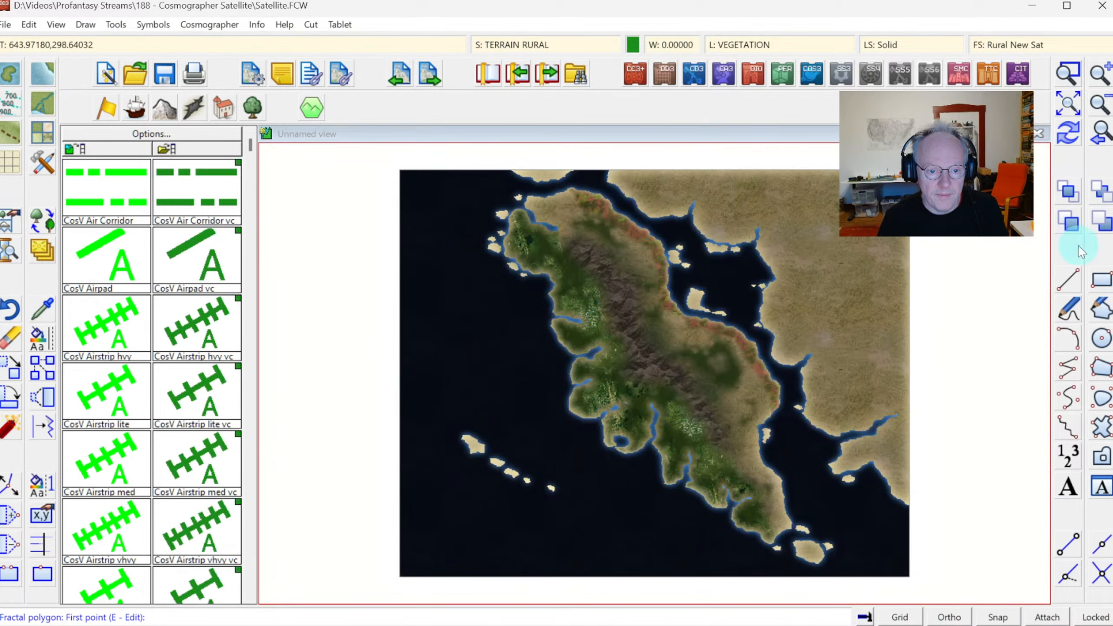
Start another Rural Modern area on the island's southeastern part, drawing its inland edge southward from the small offshore island
{"action": "left_click", "coordinate": [1066, 73]}
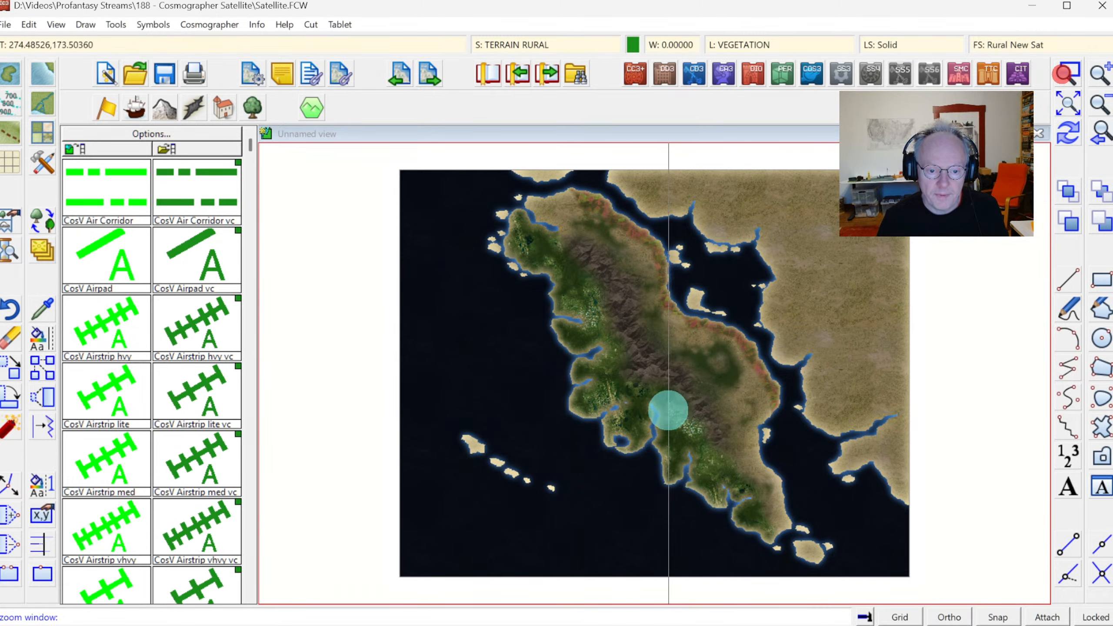
{"action": "left_click", "coordinate": [667, 406]}
{"action": "left_click", "coordinate": [863, 569]}
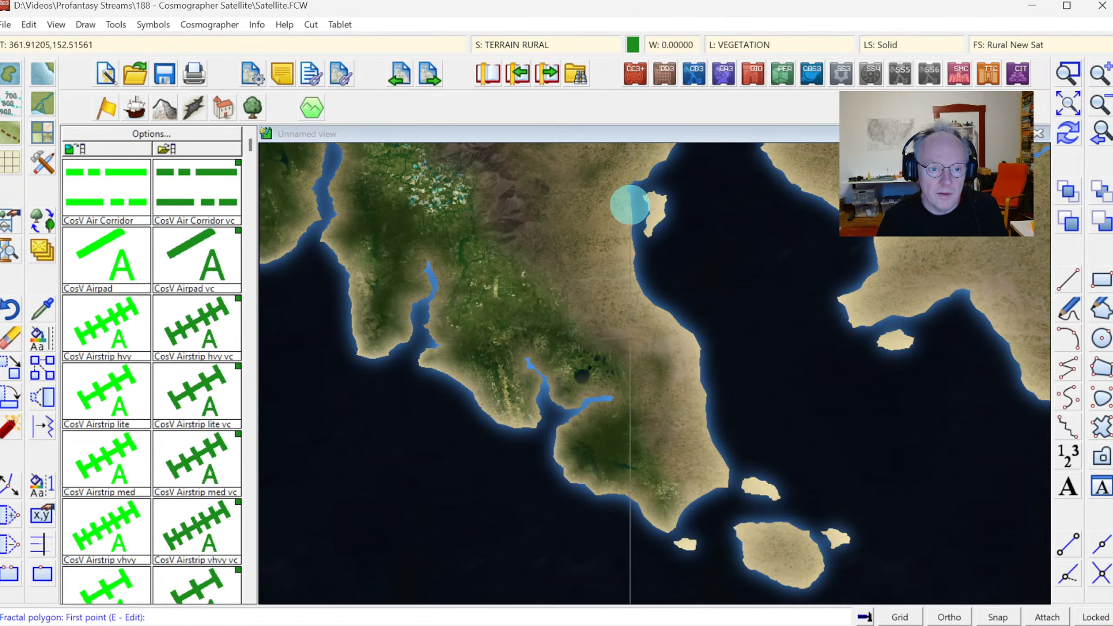
{"action": "left_click", "coordinate": [617, 189]}
{"action": "left_click", "coordinate": [587, 209]}
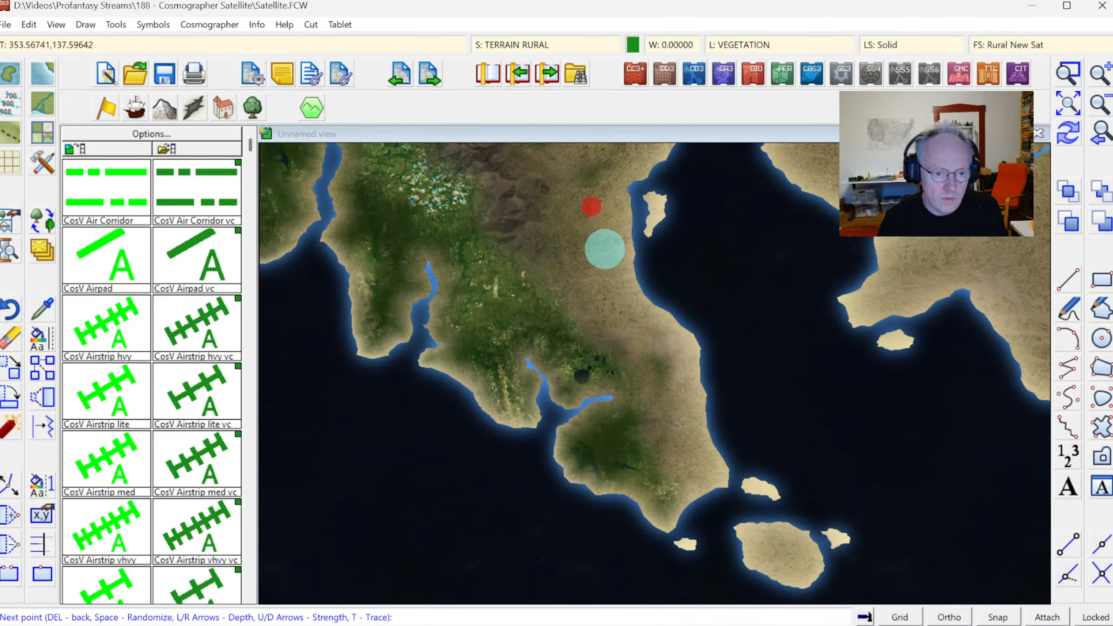
{"action": "left_click", "coordinate": [571, 260]}
{"action": "left_click", "coordinate": [619, 306]}
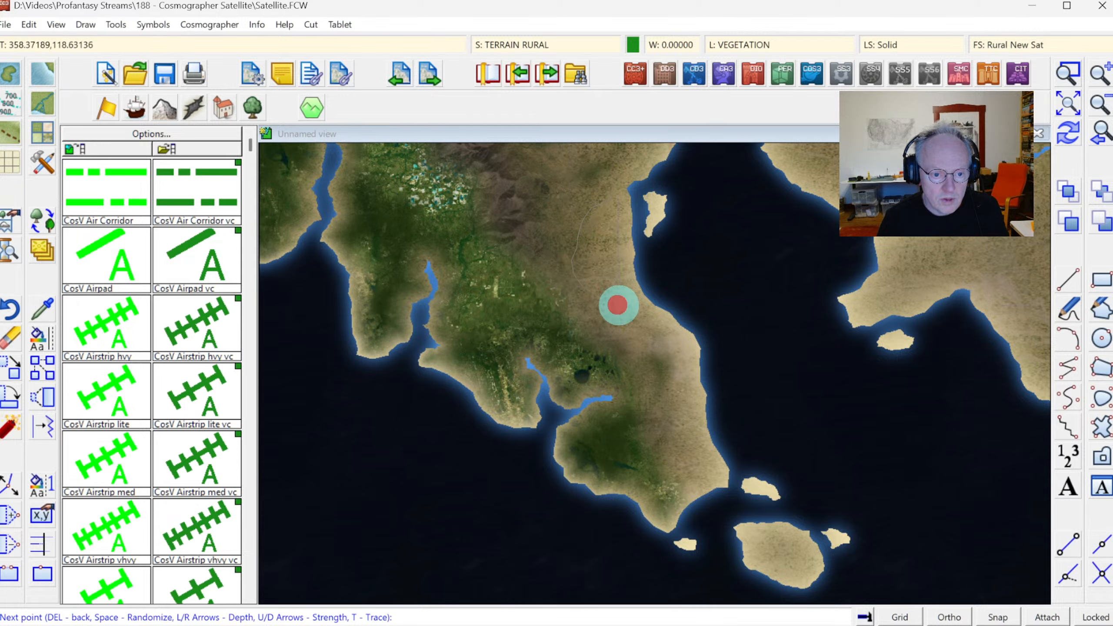
{"action": "left_click", "coordinate": [638, 331]}
{"action": "left_click", "coordinate": [663, 389]}
{"action": "left_click", "coordinate": [665, 417]}
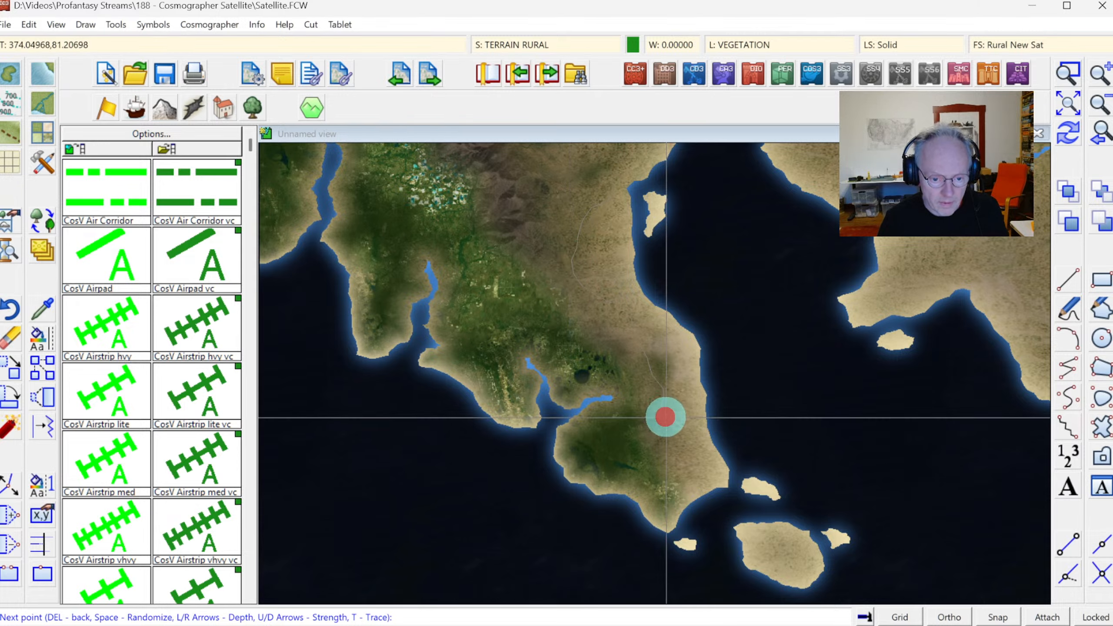
Close the southeastern rural area by tracing the east coastline back to its northern end, and redraw the map
{"action": "key", "text": "t"}
{"action": "left_click", "coordinate": [703, 372]}
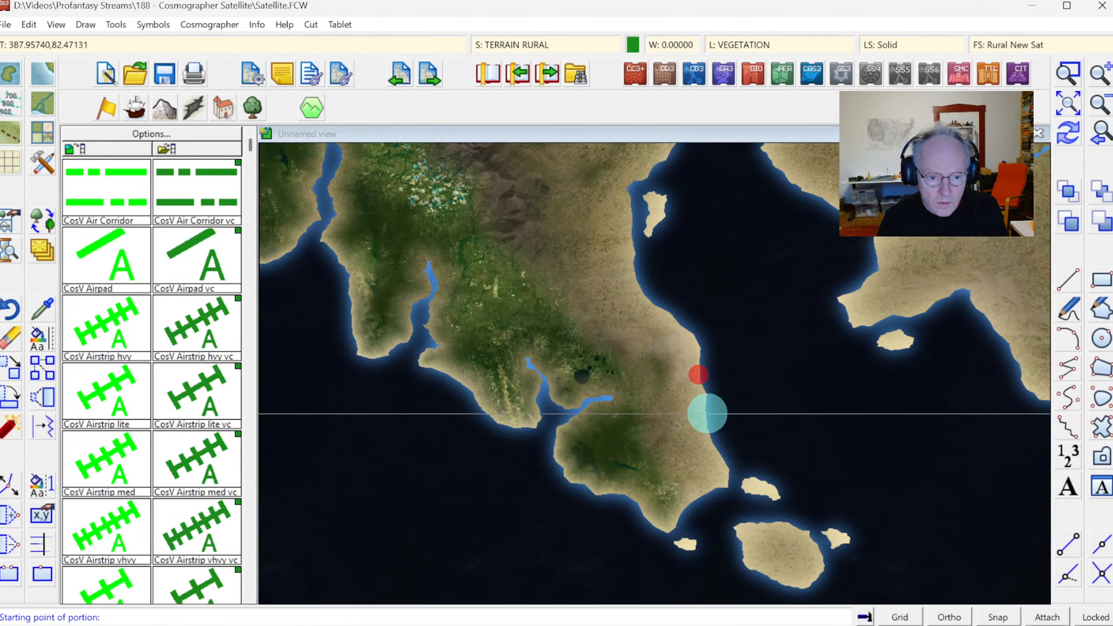
{"action": "left_click", "coordinate": [708, 426]}
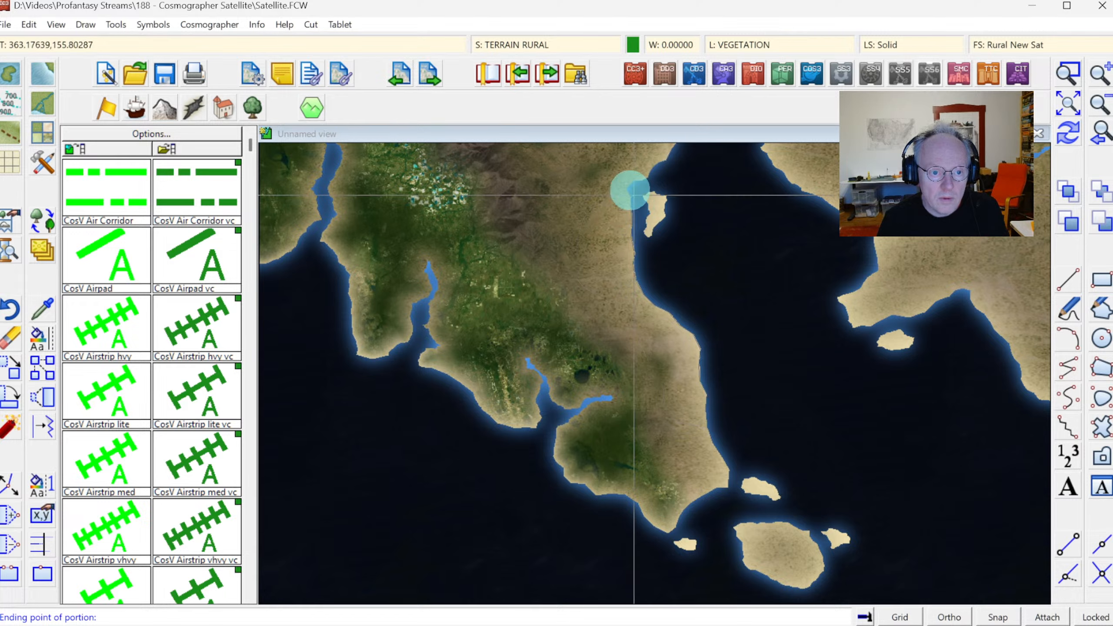
{"action": "left_click", "coordinate": [623, 181]}
{"action": "right_click", "coordinate": [623, 181]}
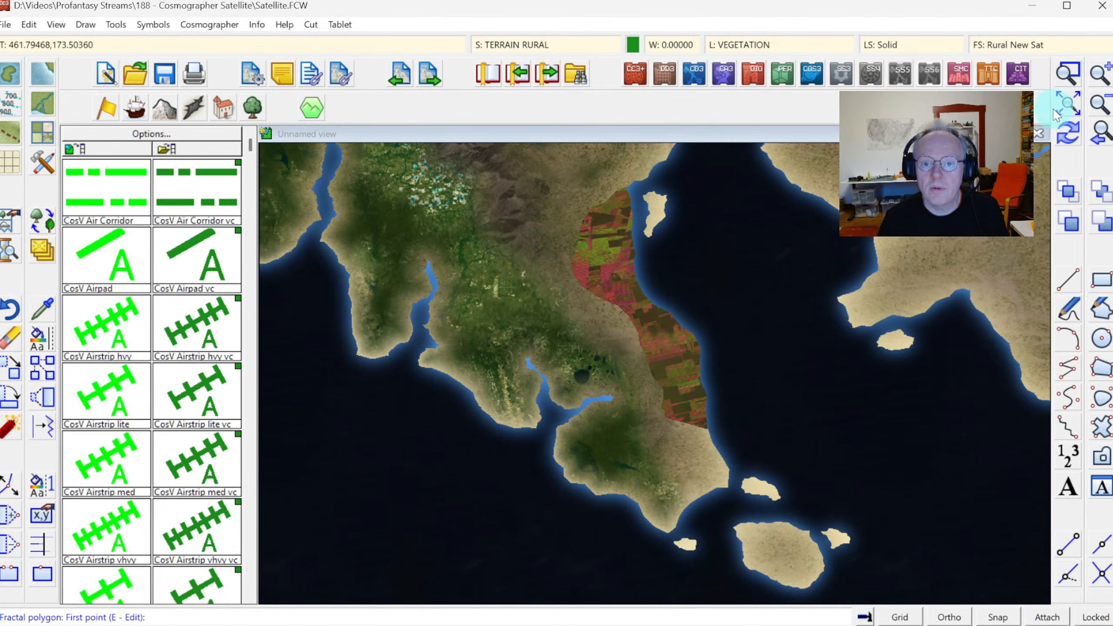
{"action": "left_click", "coordinate": [1067, 136]}
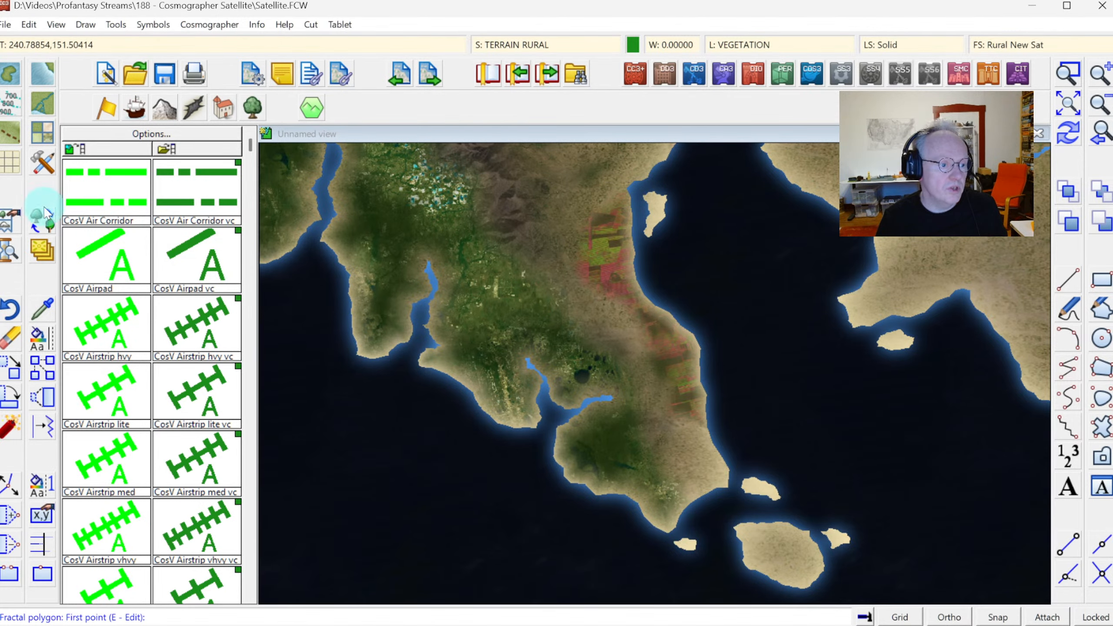
Draw a Terrain Default, Urban Light area covering the main island's southeastern tip, tracing the coastline around it
{"action": "left_click", "coordinate": [39, 134]}
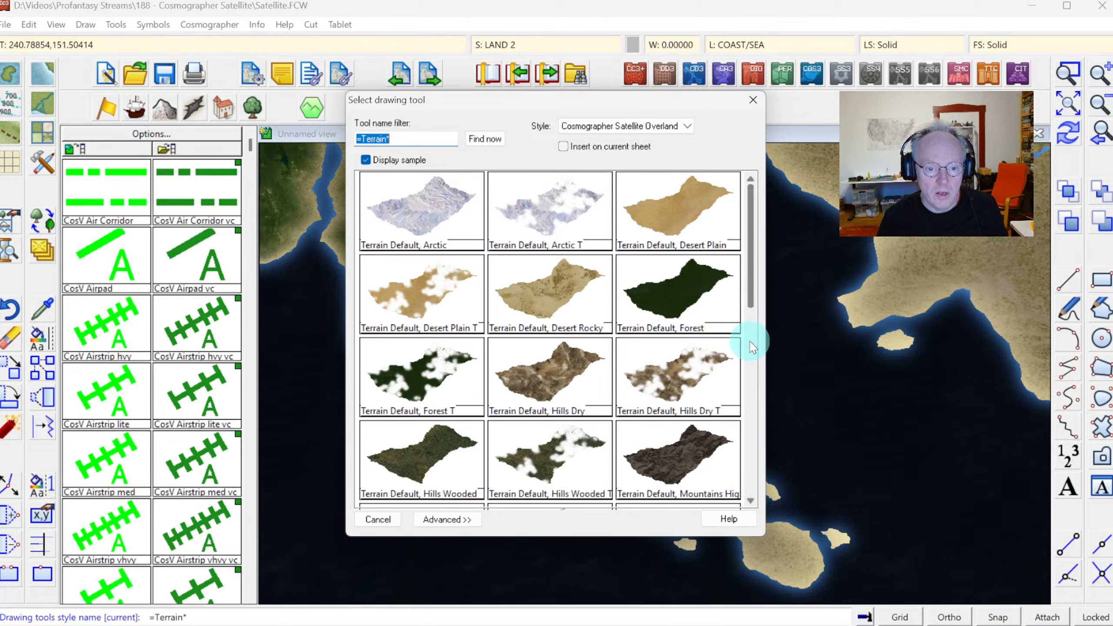
{"action": "left_click_drag", "start_coordinate": [750, 342], "coordinate": [762, 445]}
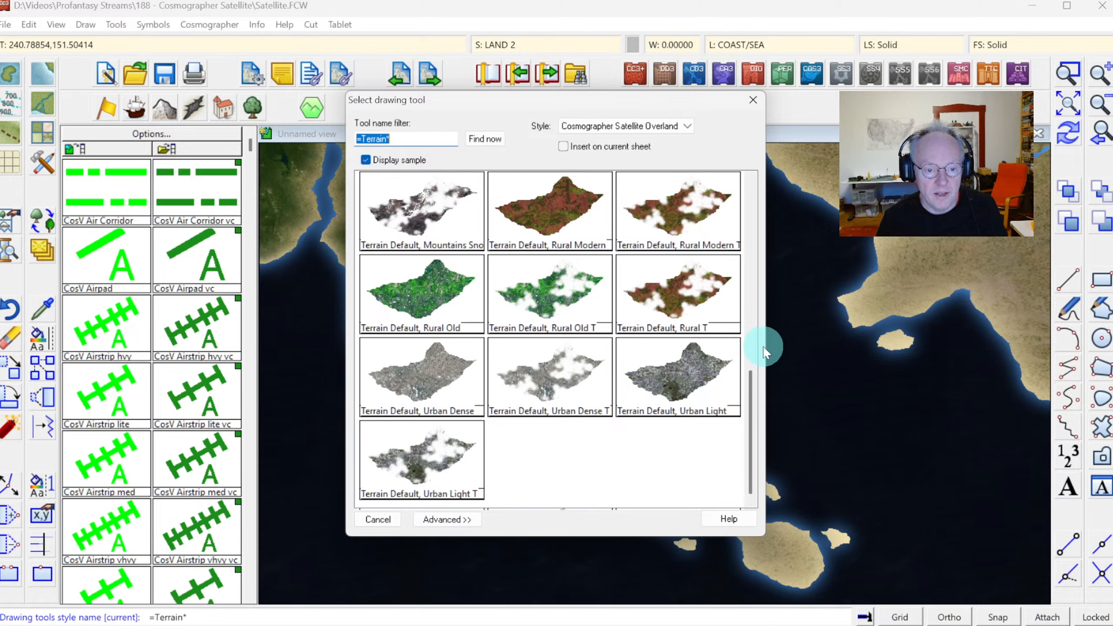
{"action": "left_click", "coordinate": [680, 373]}
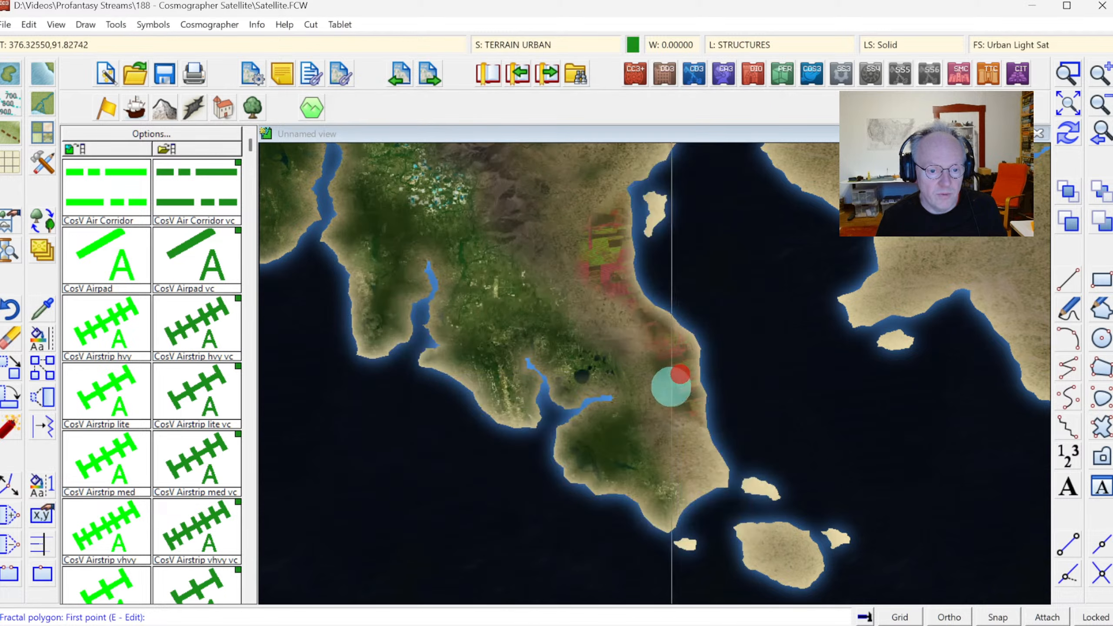
{"action": "left_click", "coordinate": [676, 431]}
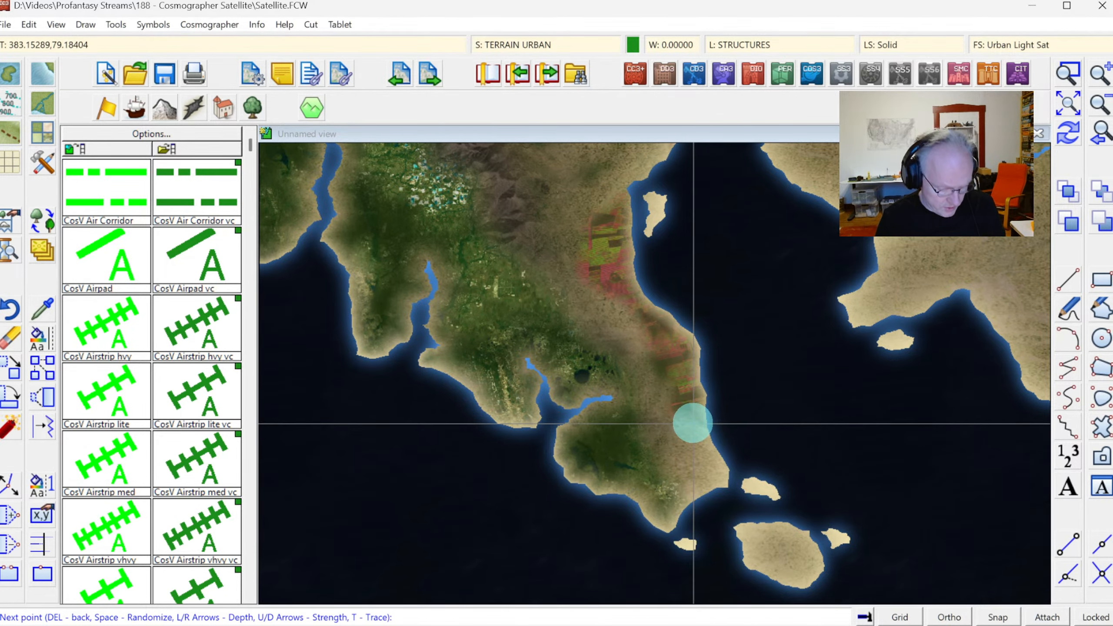
{"action": "key", "text": "t"}
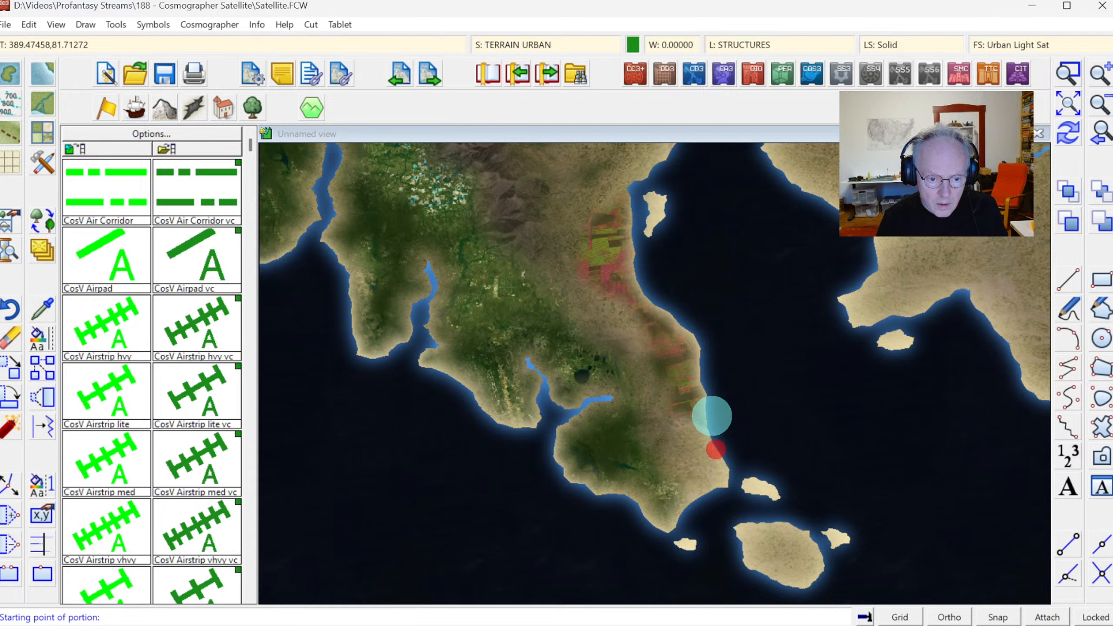
{"action": "left_click", "coordinate": [713, 416]}
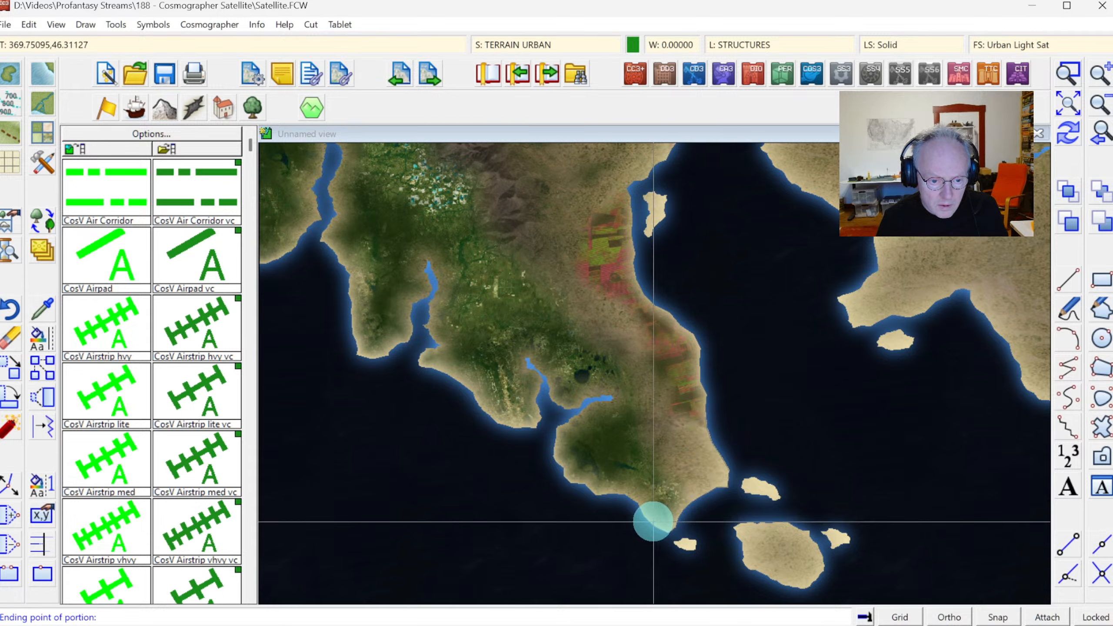
{"action": "left_click", "coordinate": [655, 478]}
{"action": "left_click", "coordinate": [654, 443]}
{"action": "right_click", "coordinate": [659, 428]}
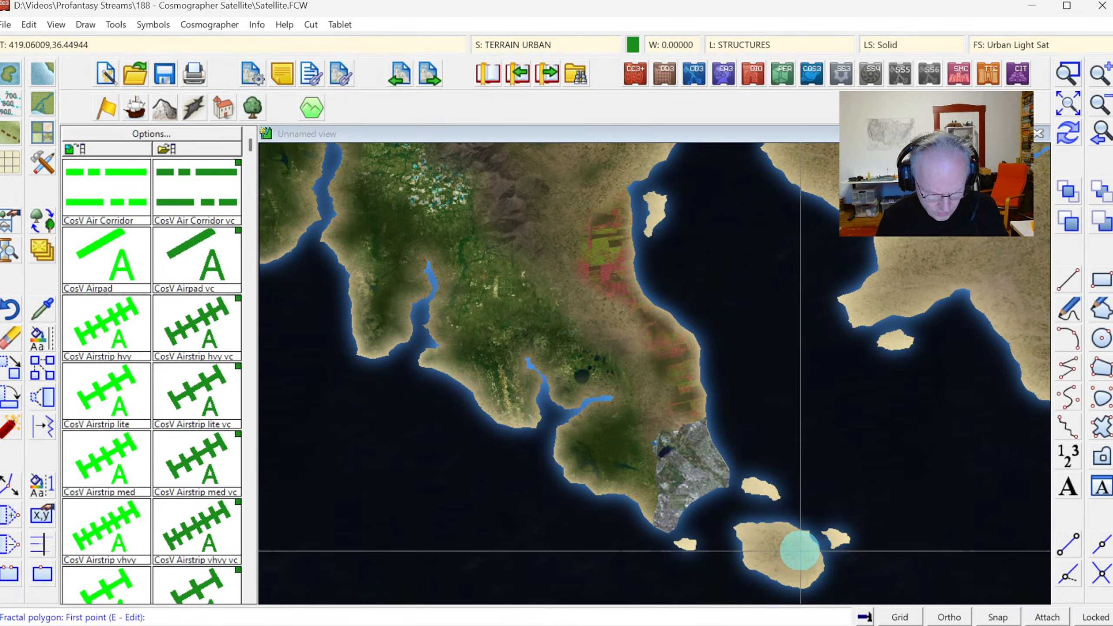
Fill the island south of the main island's southeastern tip with Urban Light terrain by tracing its whole coastline, and redraw the map
{"action": "key", "text": "e"}
{"action": "left_click", "coordinate": [805, 534]}
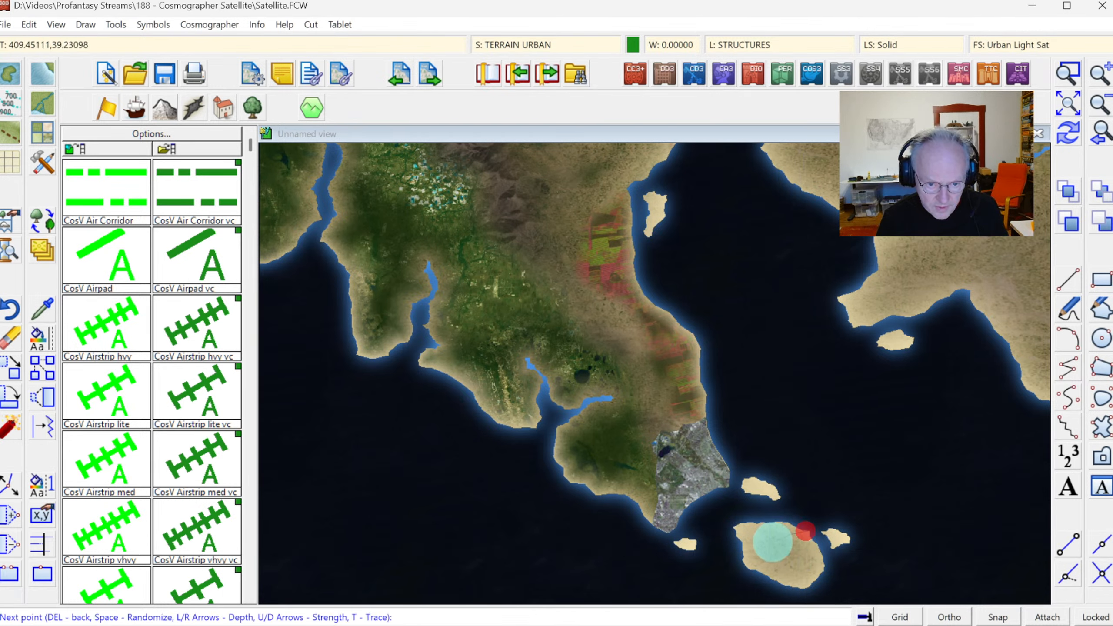
{"action": "key", "text": "t"}
{"action": "left_click", "coordinate": [784, 530]}
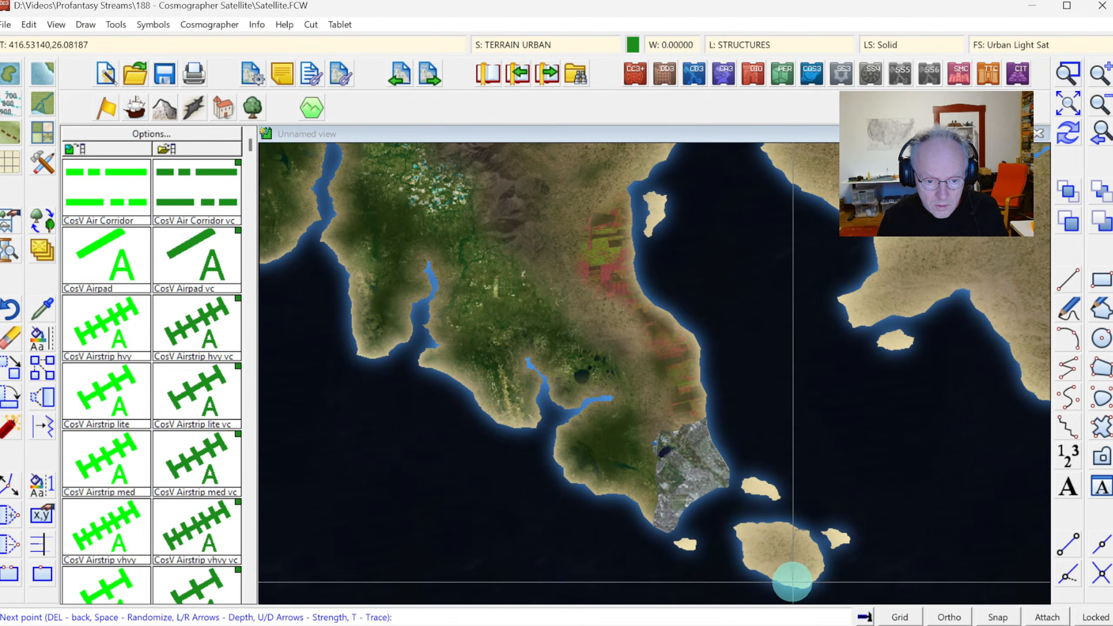
{"action": "key", "text": "t"}
{"action": "left_click", "coordinate": [770, 534]}
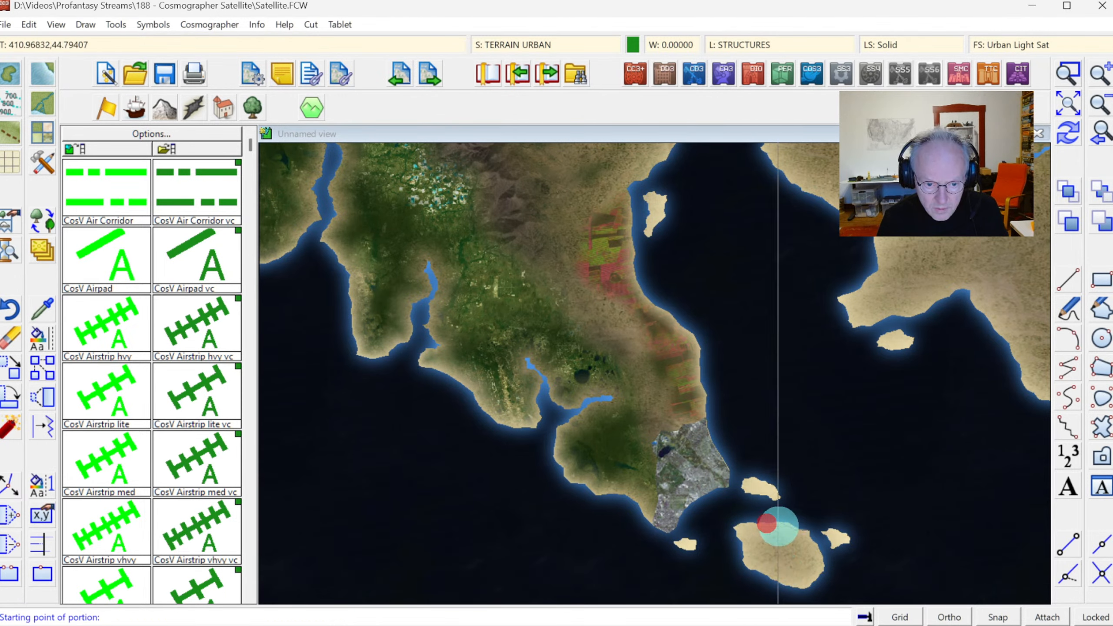
{"action": "left_click", "coordinate": [794, 528]}
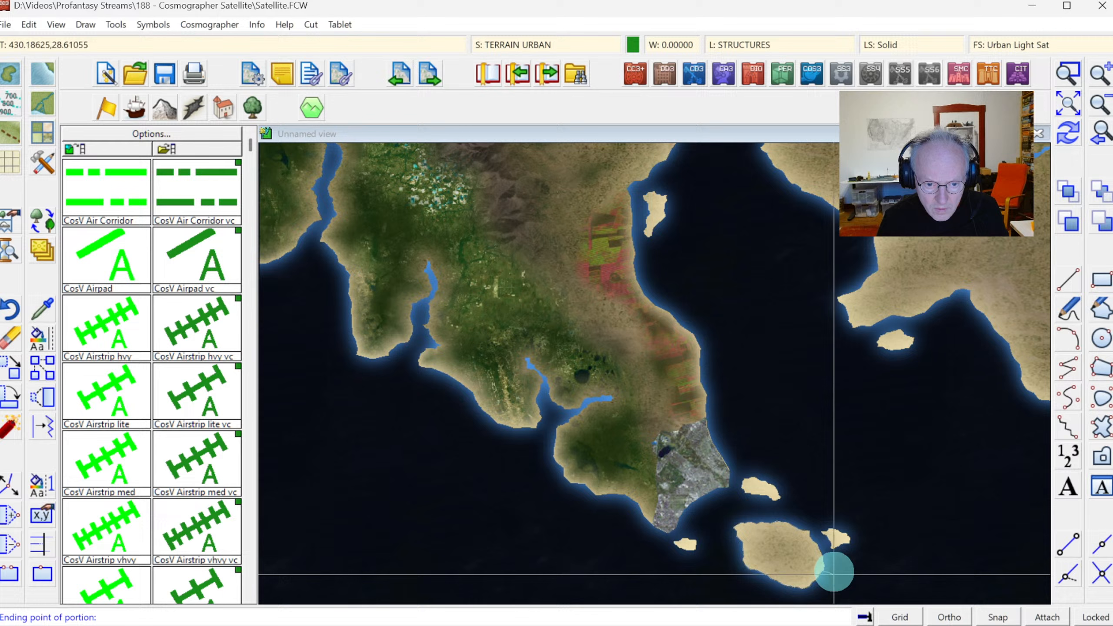
{"action": "left_click", "coordinate": [808, 538]}
{"action": "right_click", "coordinate": [839, 546]}
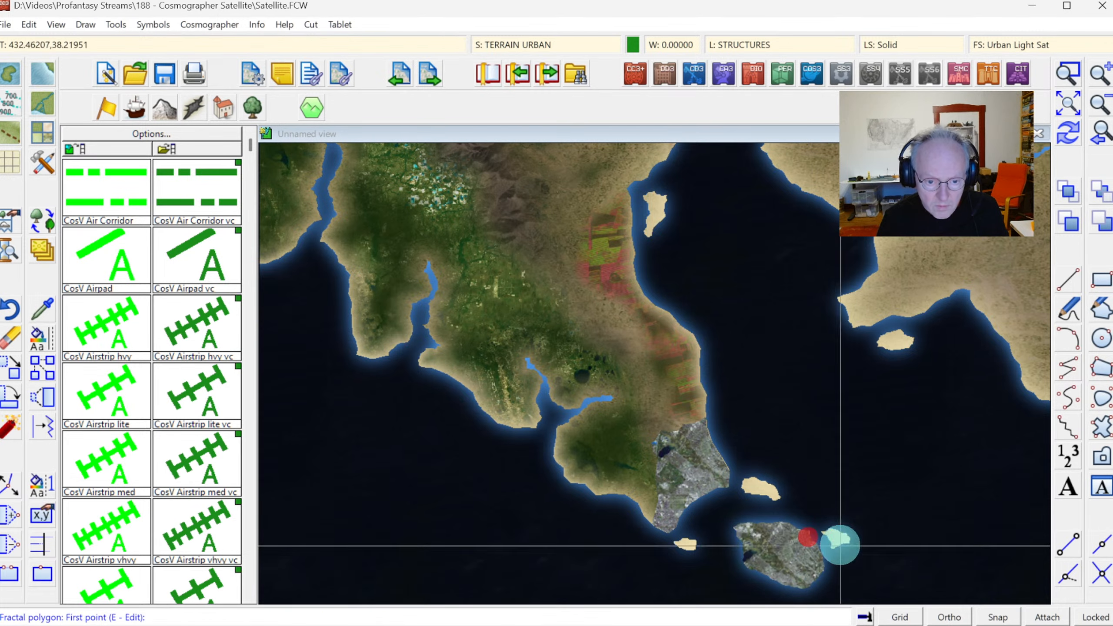
{"action": "left_click", "coordinate": [1071, 134]}
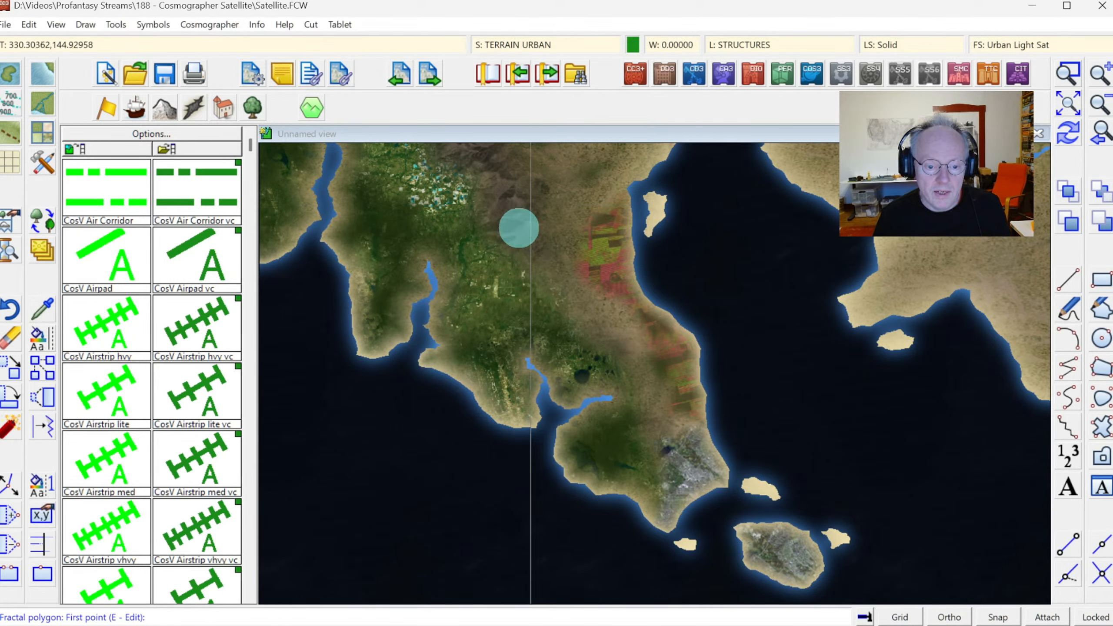
{"action": "right_click", "coordinate": [615, 286]}
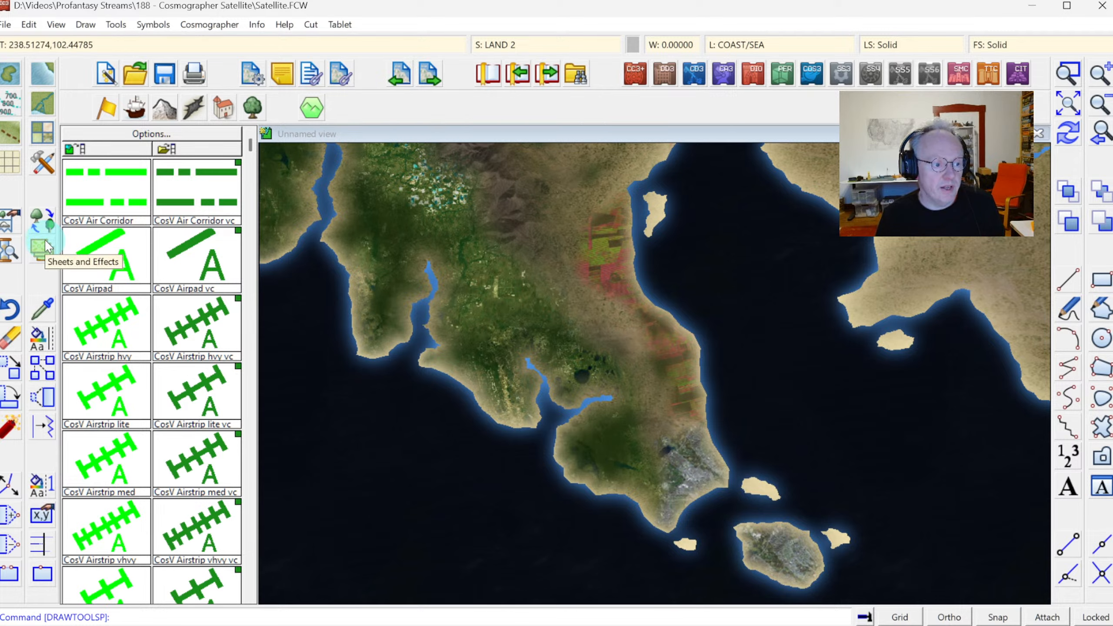
Copy the five small islands around the southeastern waters to the TERRAIN RURAL sheet
{"action": "right_click", "coordinate": [42, 259]}
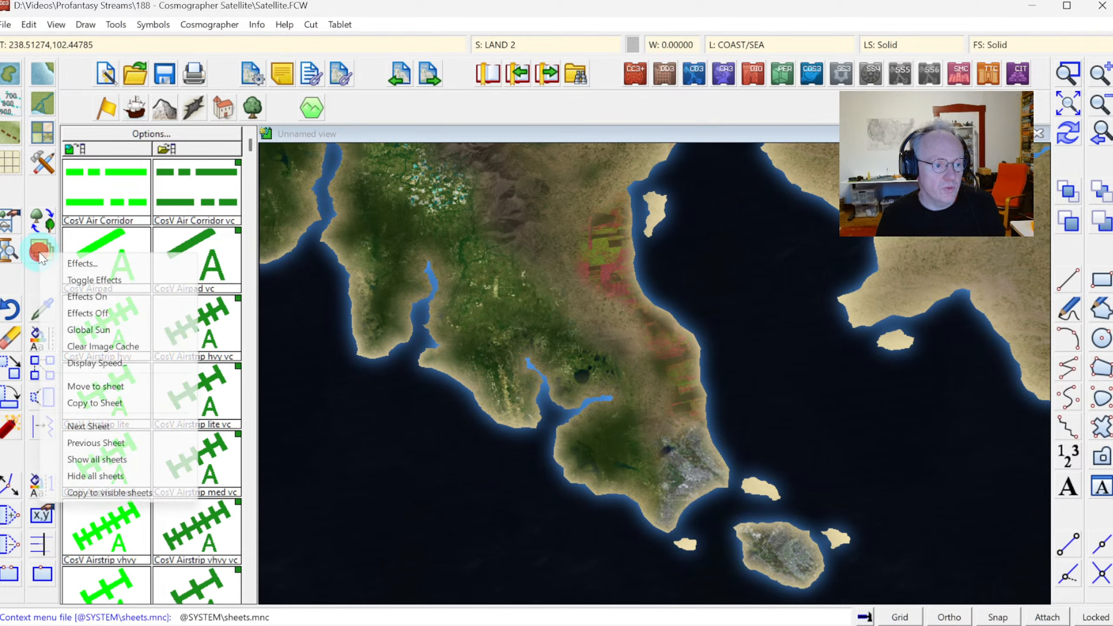
{"action": "left_click", "coordinate": [121, 402]}
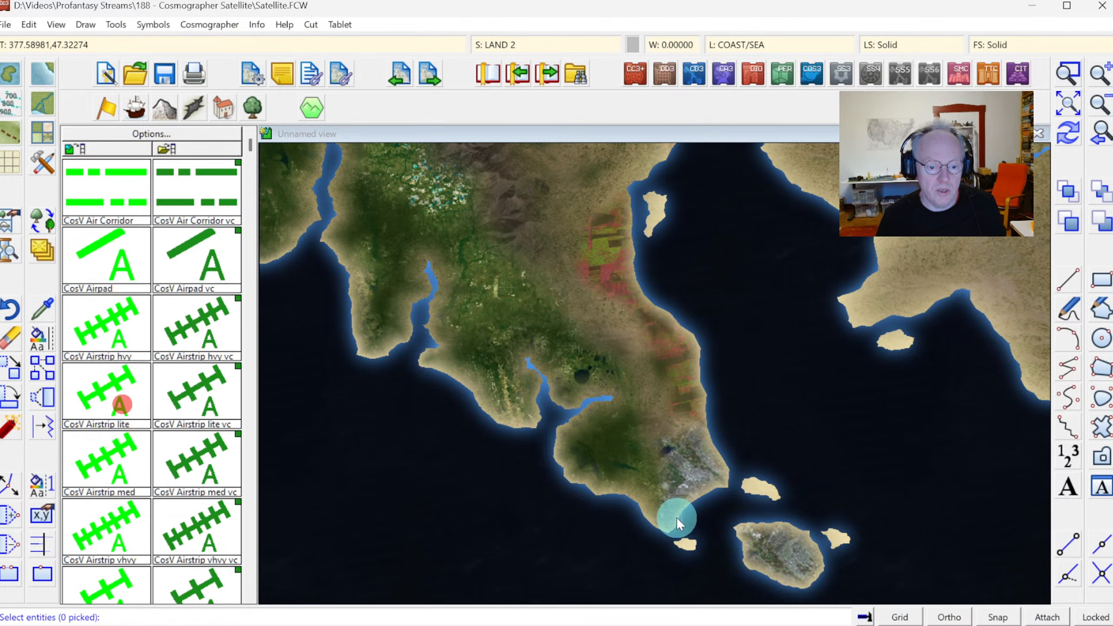
{"action": "left_click", "coordinate": [765, 498]}
{"action": "left_click", "coordinate": [845, 533]}
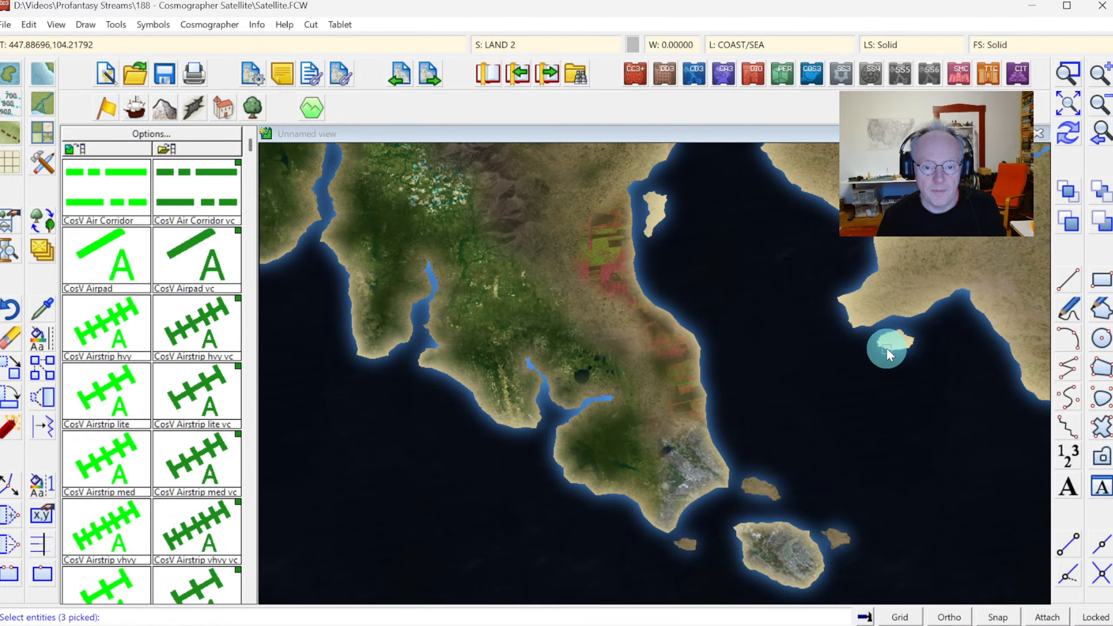
{"action": "left_click", "coordinate": [665, 216]}
{"action": "right_click", "coordinate": [657, 326]}
{"action": "left_click", "coordinate": [671, 333]}
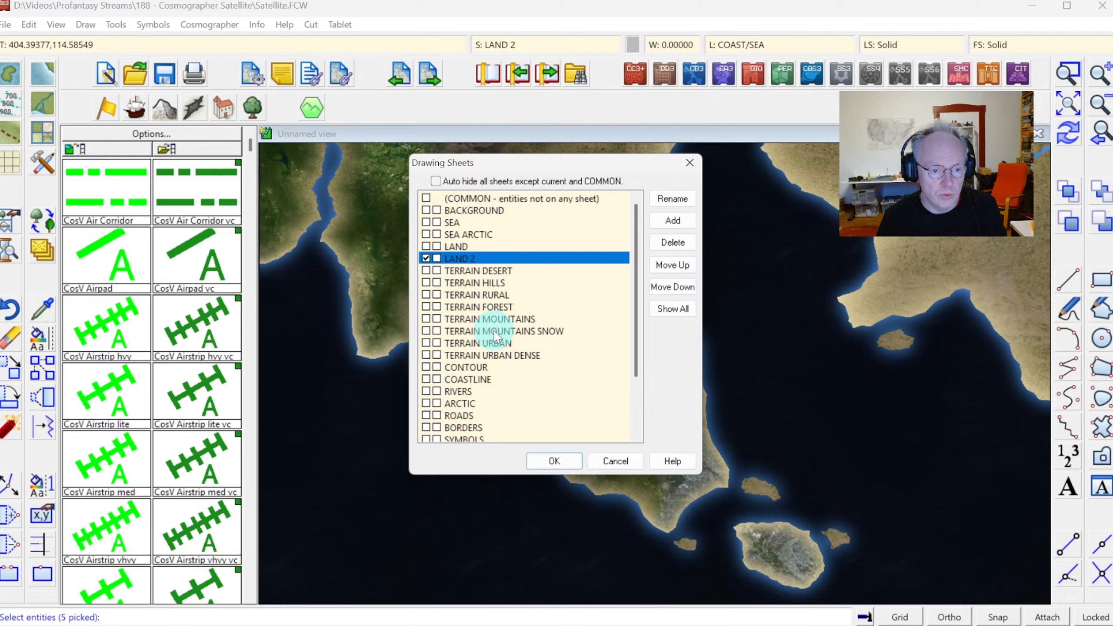
{"action": "left_click", "coordinate": [477, 297]}
{"action": "left_click", "coordinate": [545, 460]}
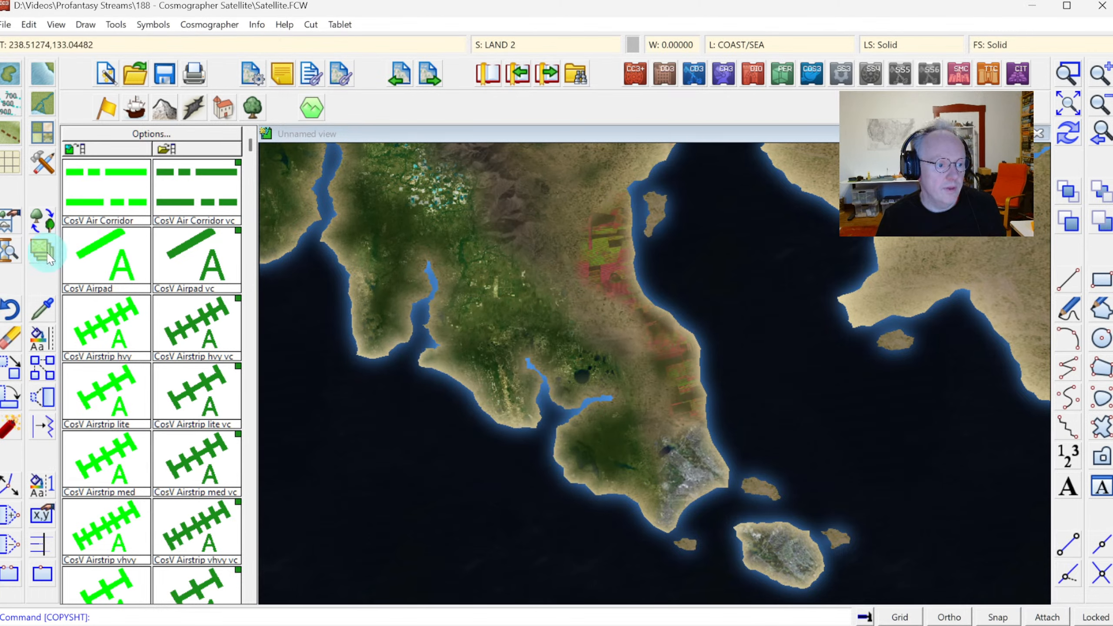
Change the fill style of the five copied small islands to the Rural New Sat bitmap fill and redraw the map
{"action": "left_click", "coordinate": [41, 340]}
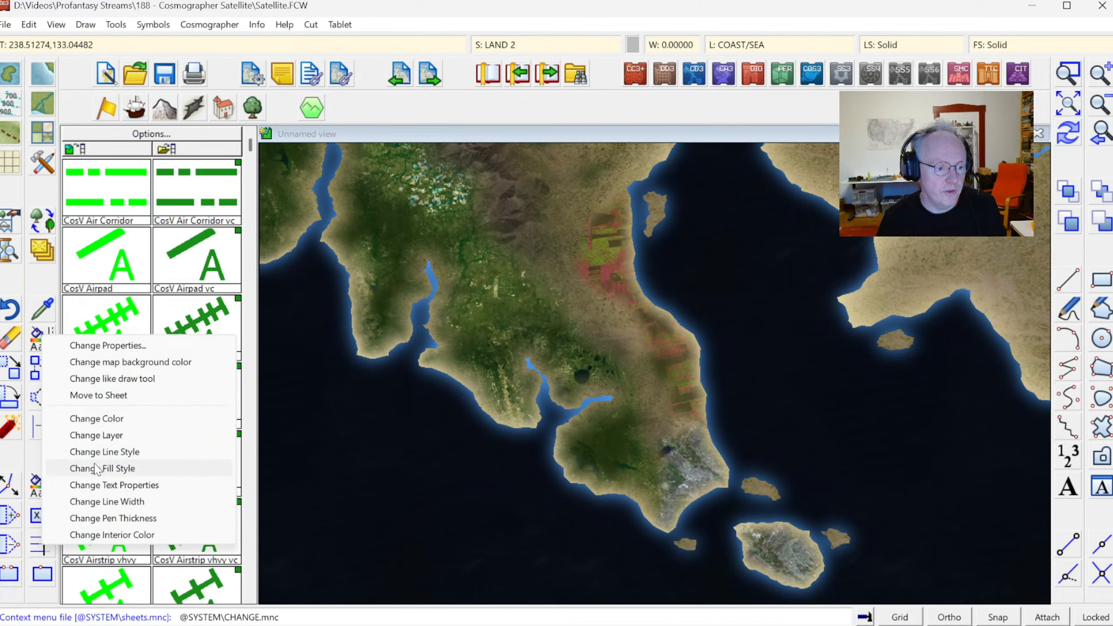
{"action": "left_click", "coordinate": [99, 467]}
{"action": "right_click", "coordinate": [386, 388]}
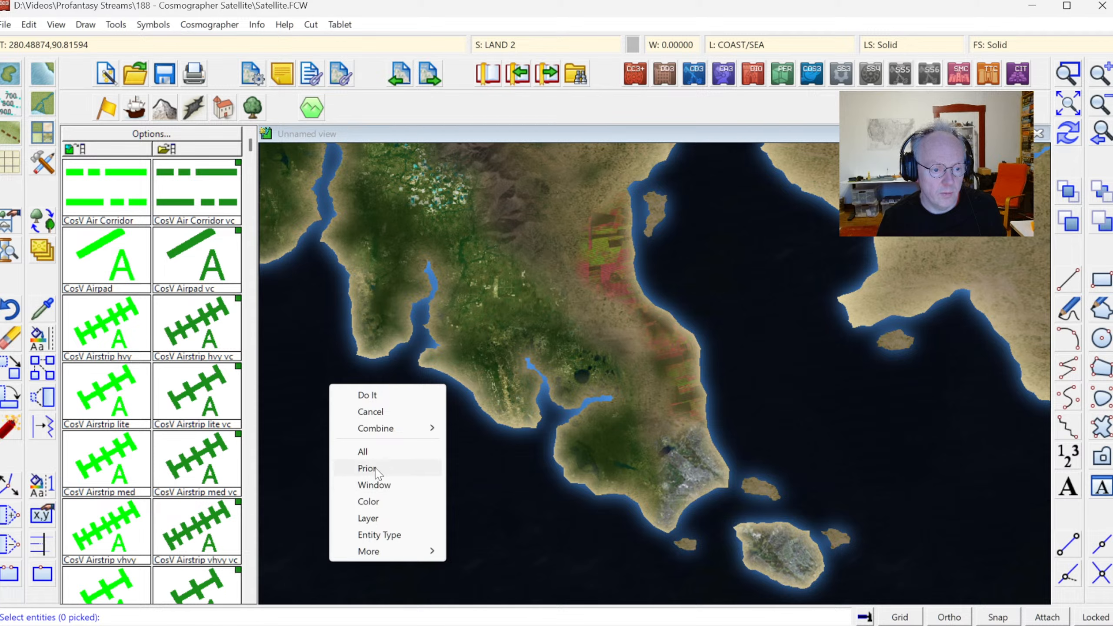
{"action": "left_click", "coordinate": [375, 466]}
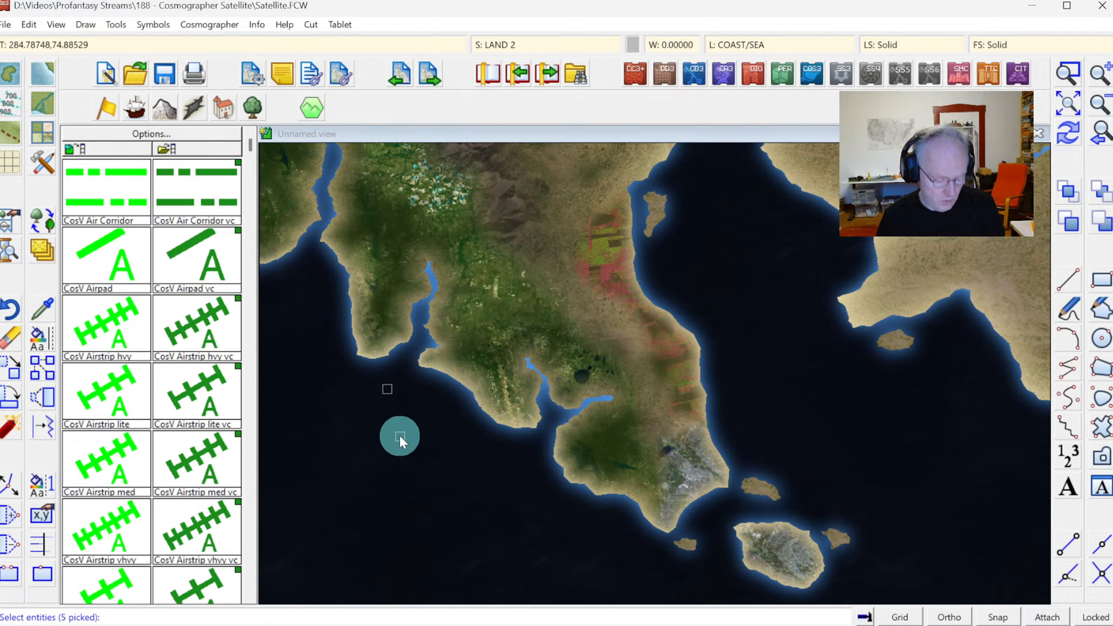
{"action": "key", "text": "d"}
{"action": "right_click", "coordinate": [399, 435]}
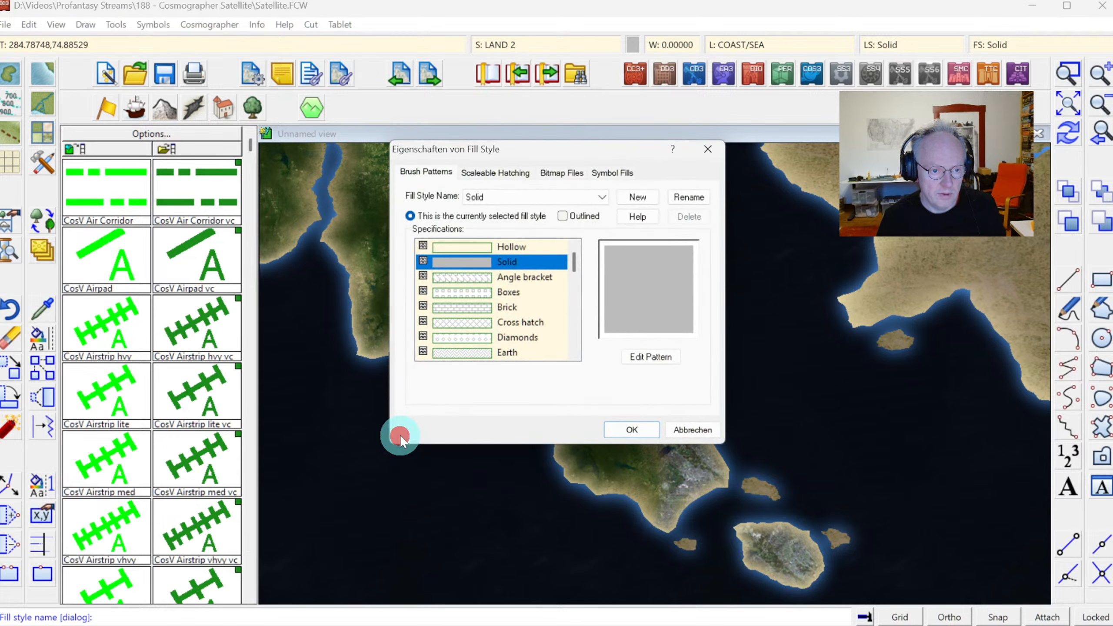
{"action": "left_click", "coordinate": [565, 176]}
{"action": "left_click", "coordinate": [603, 198]}
{"action": "scroll", "coordinate": [667, 345], "scroll_direction": "down", "scroll_amount": 10}
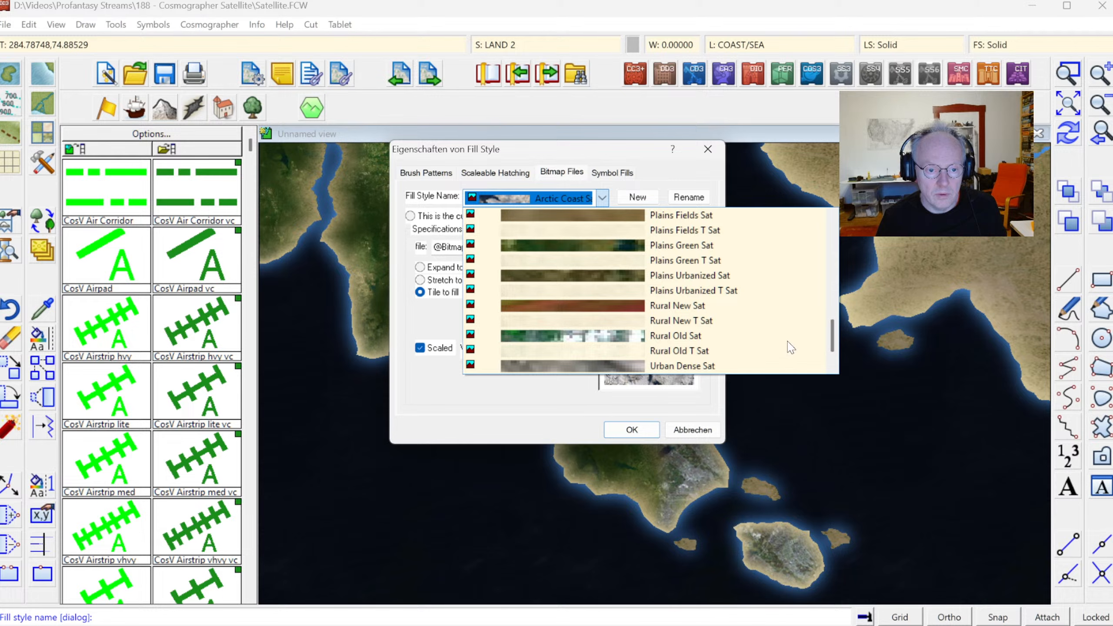
{"action": "left_click", "coordinate": [691, 307]}
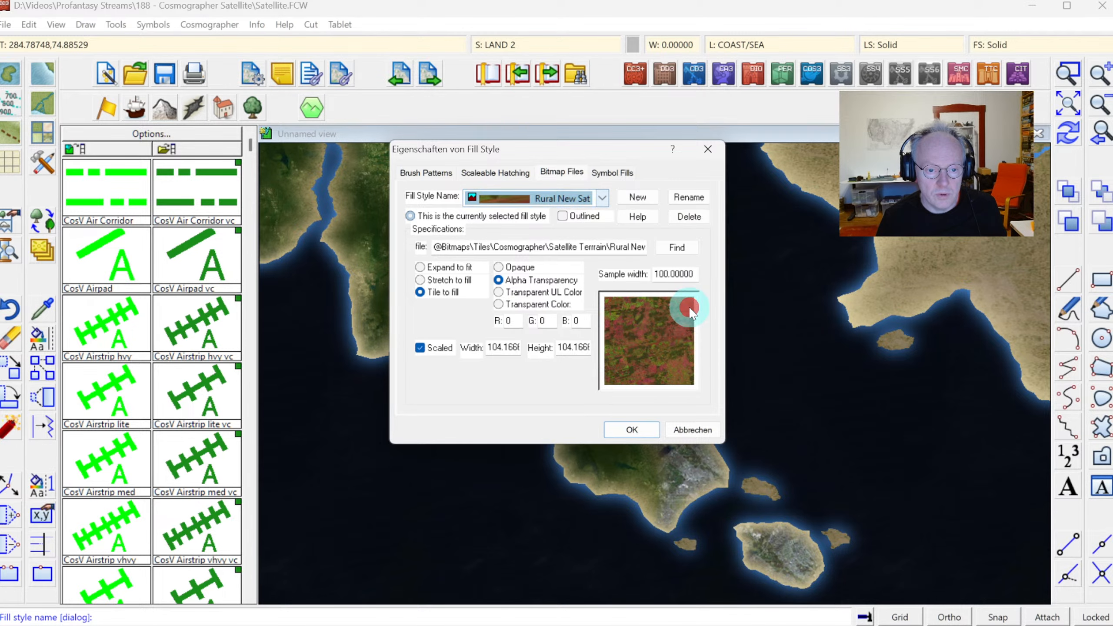
{"action": "left_click", "coordinate": [632, 430]}
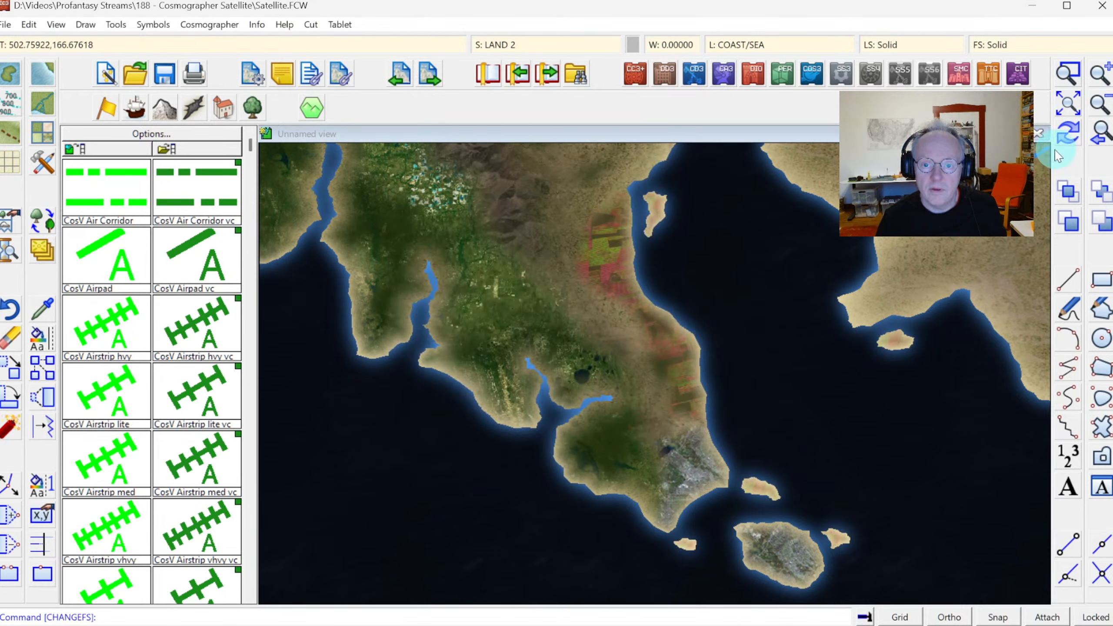
{"action": "left_click", "coordinate": [1067, 136]}
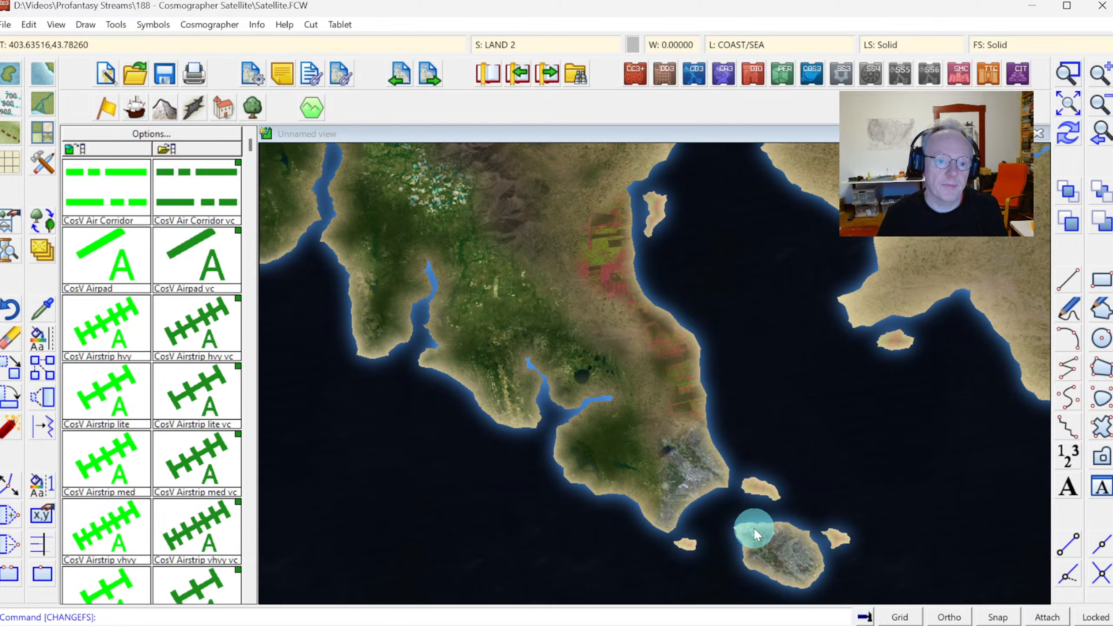
Repeat the fill style change on the previously selected small islands and redraw the map
{"action": "right_click", "coordinate": [652, 553]}
{"action": "key", "text": "p"}
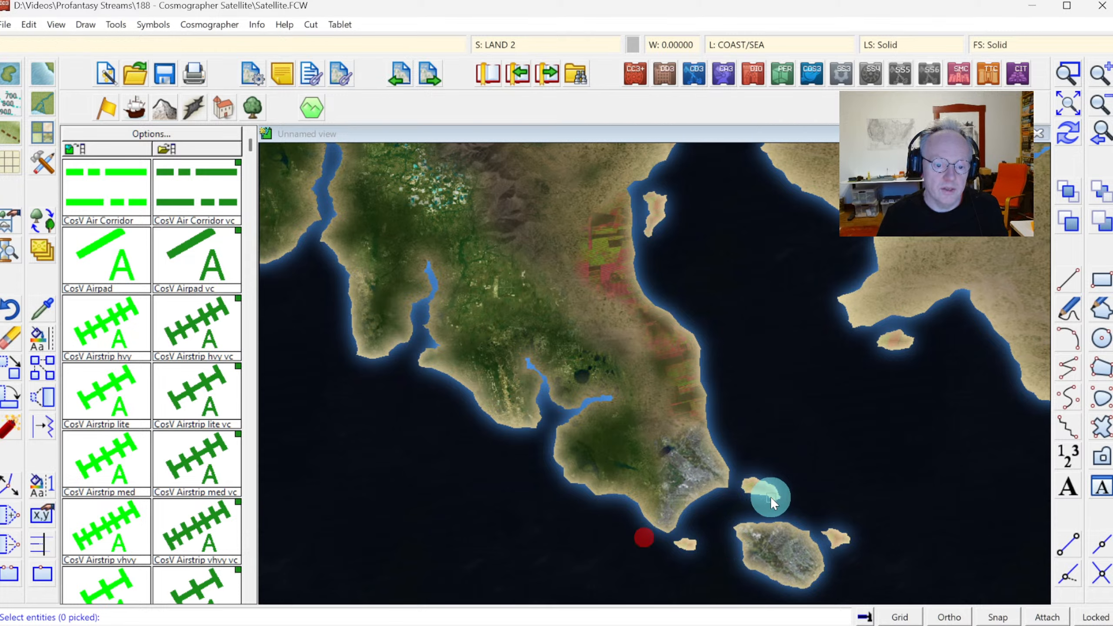
{"action": "key", "text": "d"}
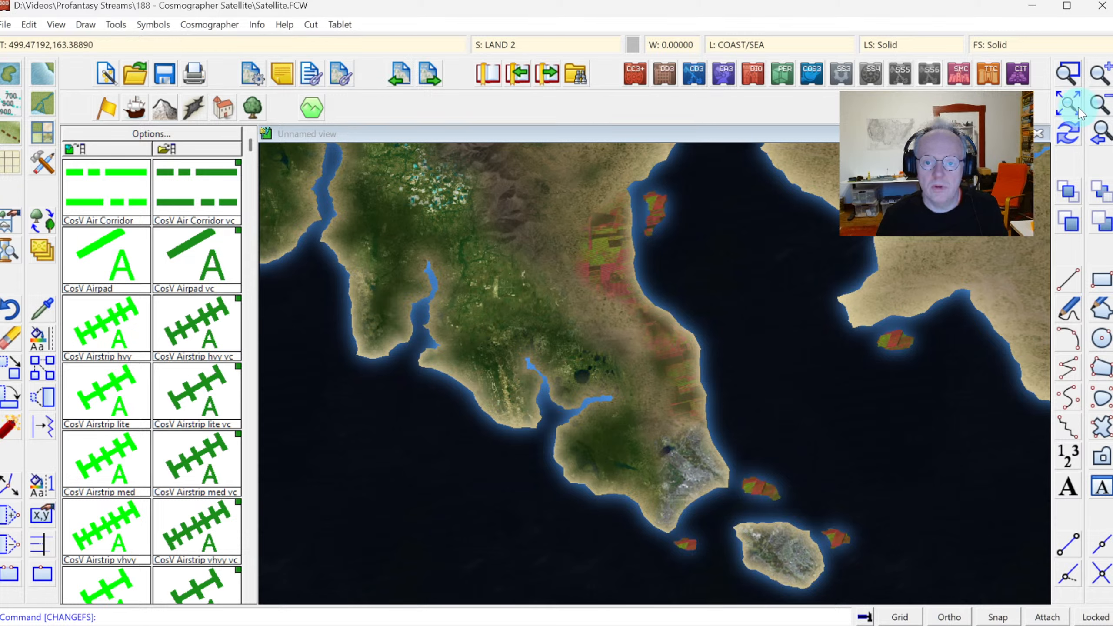
{"action": "left_click", "coordinate": [1070, 137]}
Copy the five islands of the southwestern chain to the TERRAIN FOREST sheet
{"action": "left_click", "coordinate": [1102, 141]}
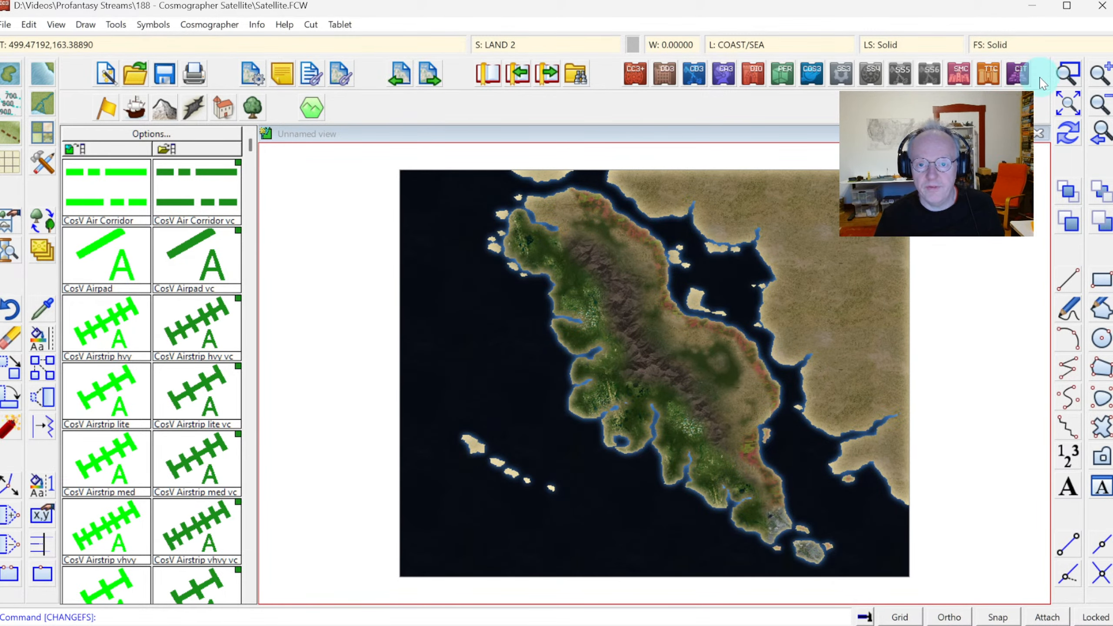
{"action": "left_click", "coordinate": [1069, 74]}
{"action": "left_click", "coordinate": [440, 411]}
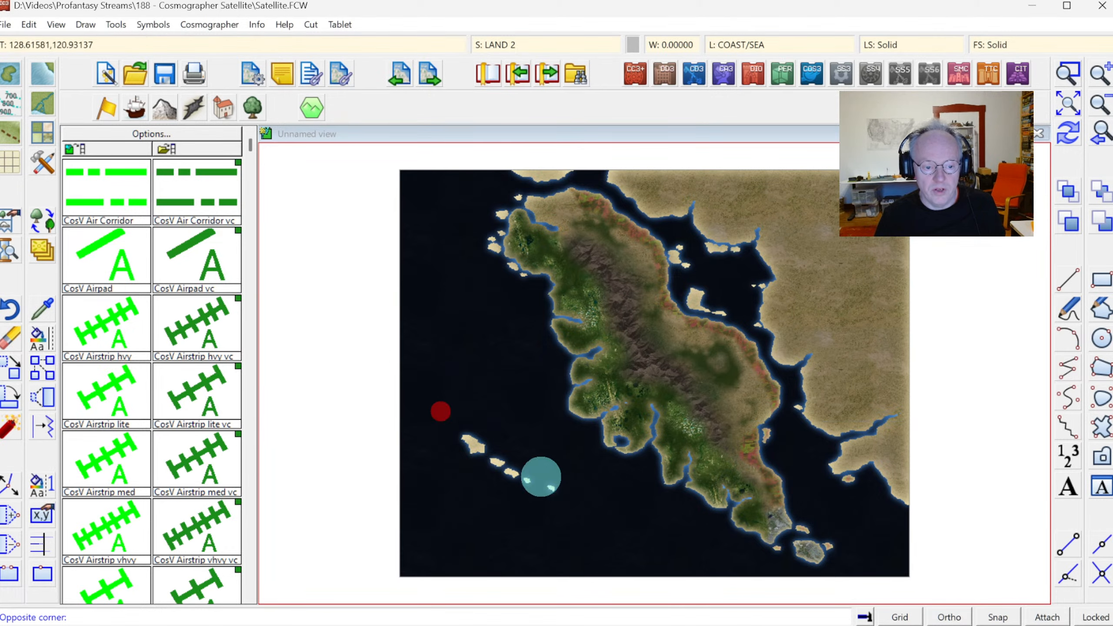
{"action": "left_click", "coordinate": [594, 510]}
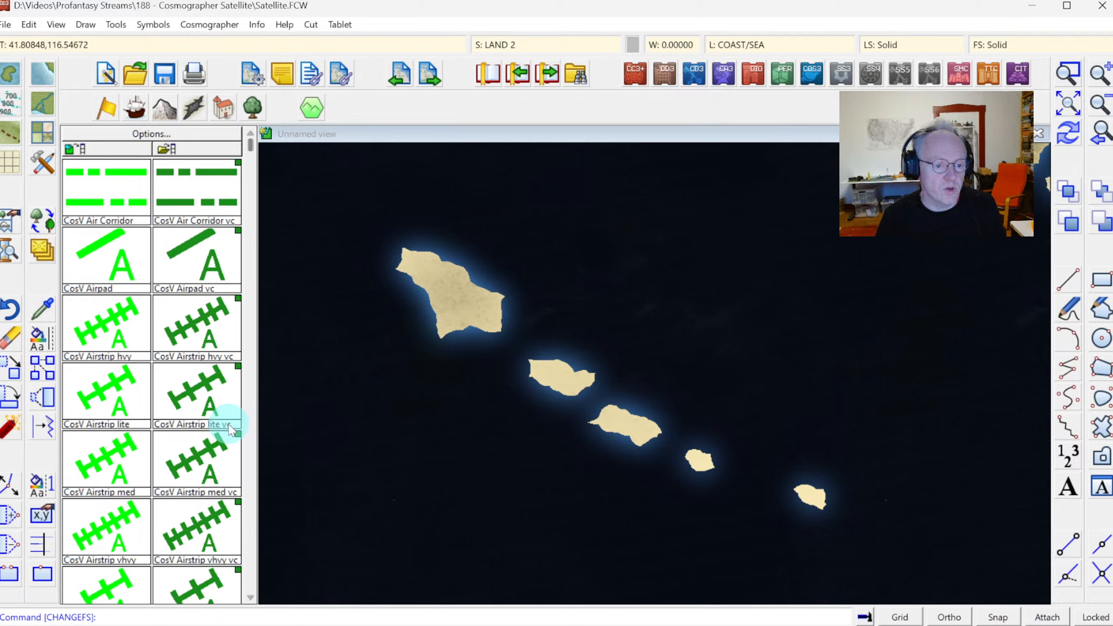
{"action": "right_click", "coordinate": [42, 250]}
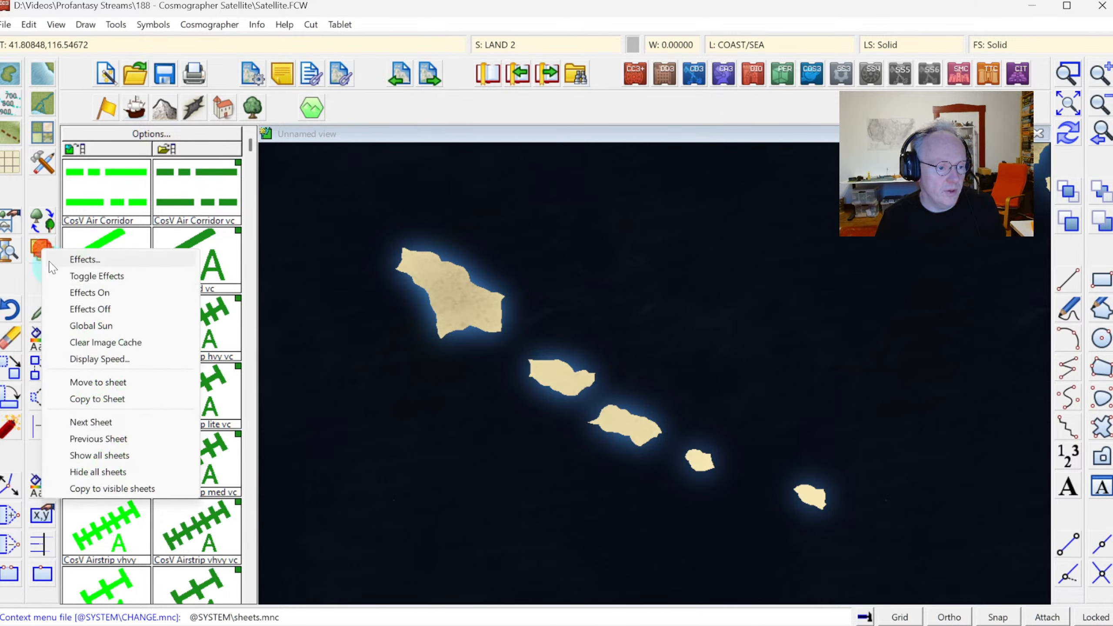
{"action": "left_click", "coordinate": [90, 398]}
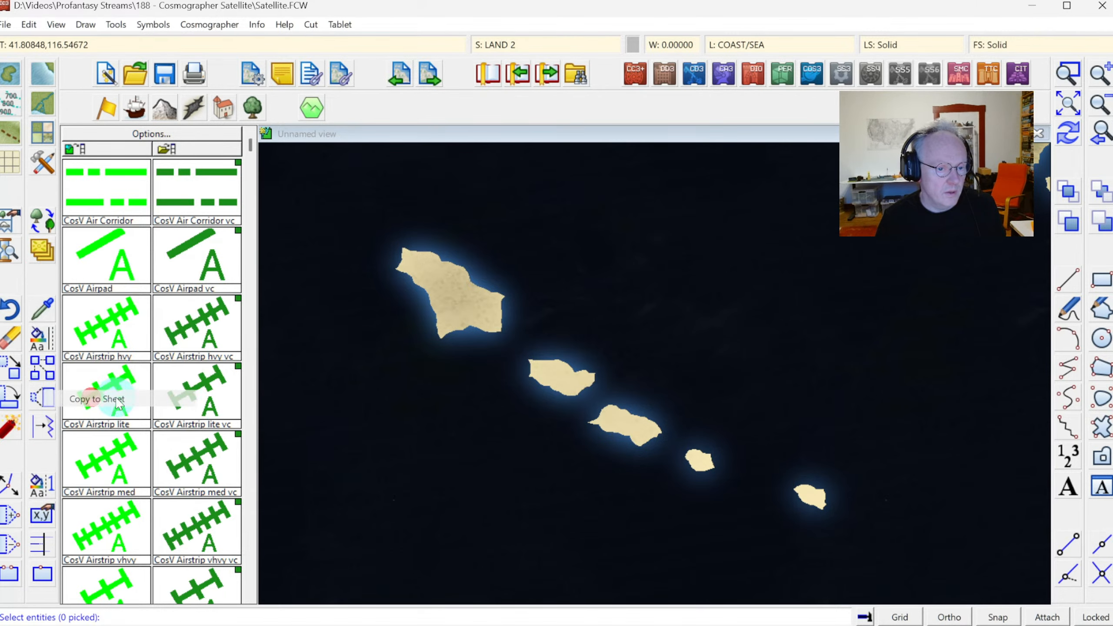
{"action": "left_click", "coordinate": [463, 251]}
{"action": "left_click", "coordinate": [838, 559]}
{"action": "right_click", "coordinate": [575, 349]}
{"action": "left_click", "coordinate": [628, 356]}
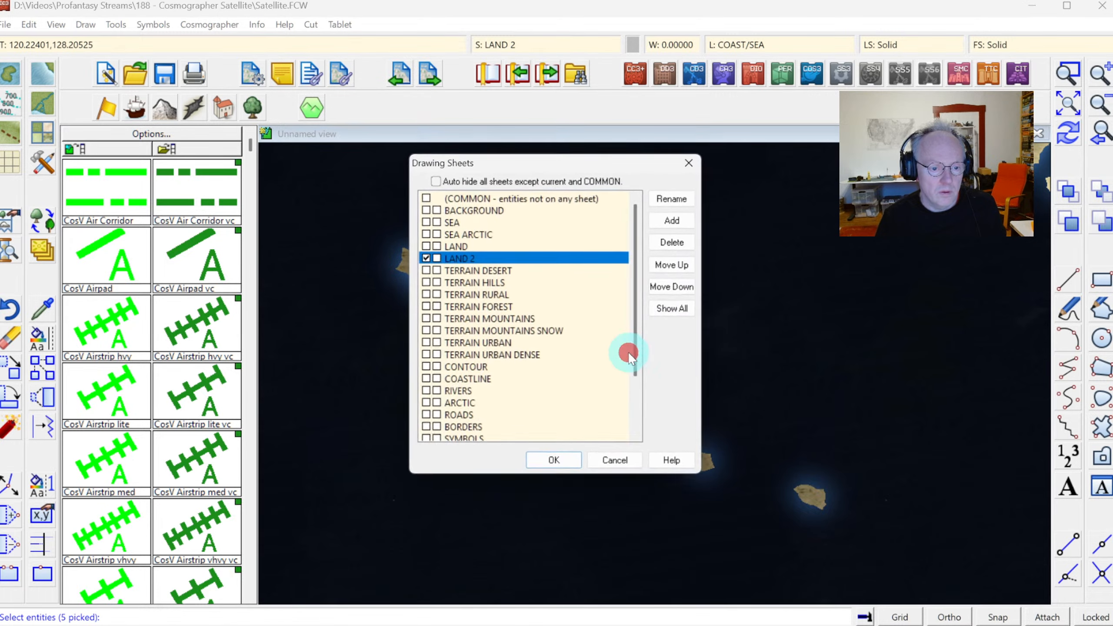
{"action": "left_click", "coordinate": [514, 307]}
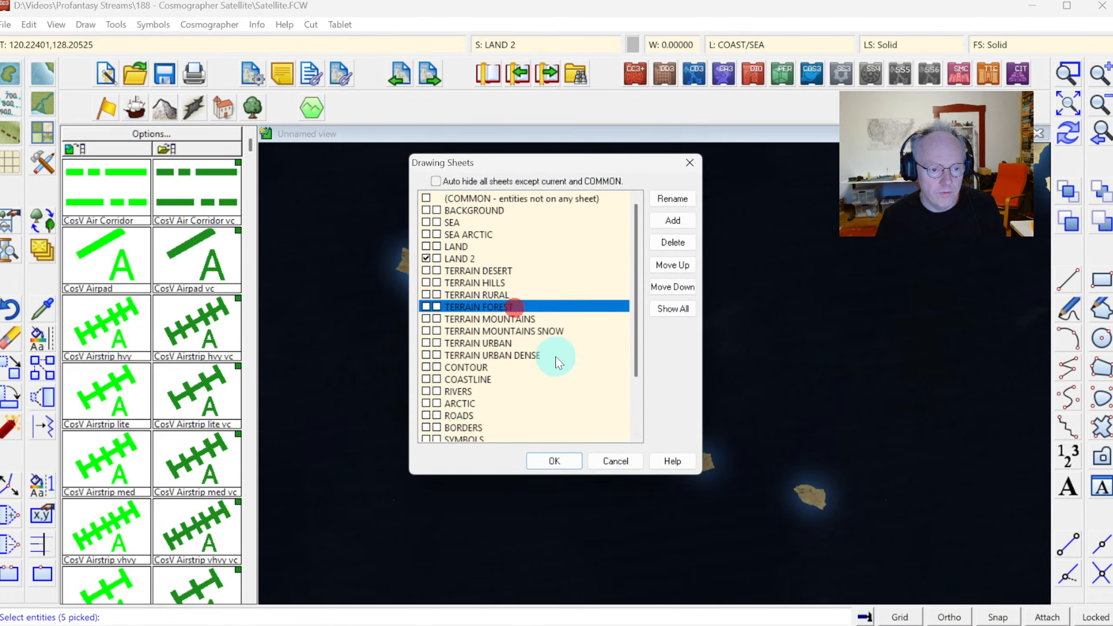
{"action": "left_click", "coordinate": [548, 462]}
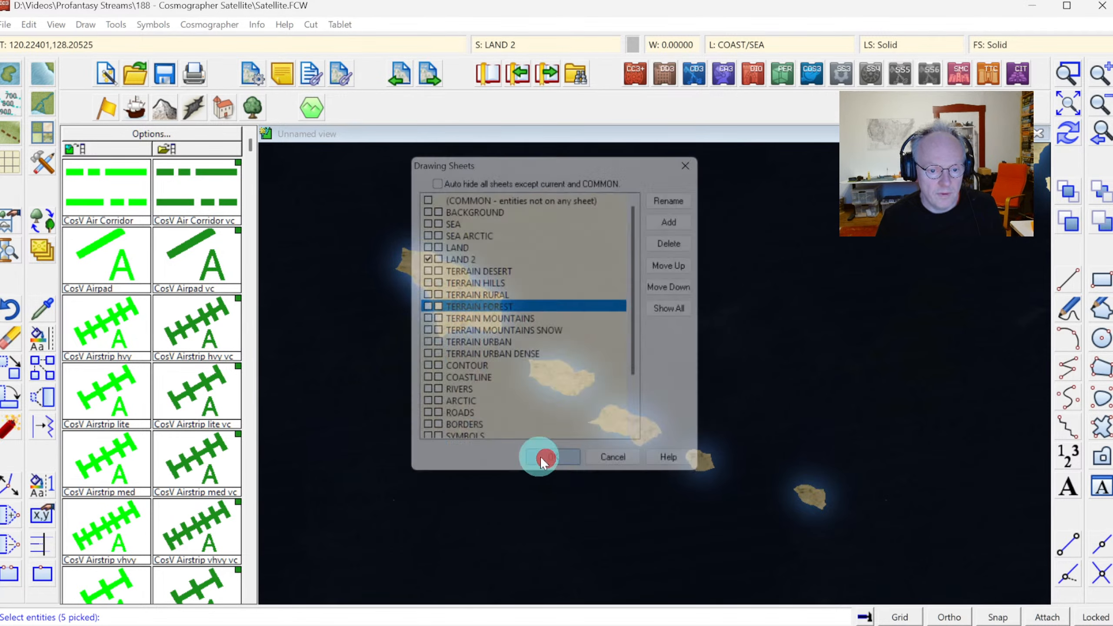
{"action": "right_click", "coordinate": [40, 253]}
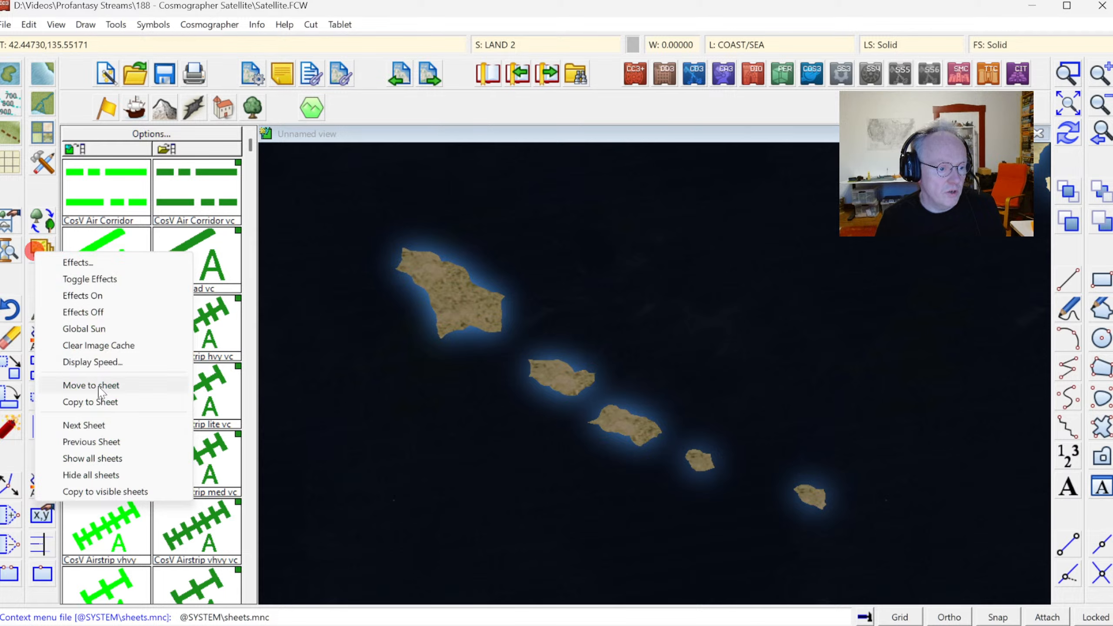
{"action": "left_click", "coordinate": [18, 279]}
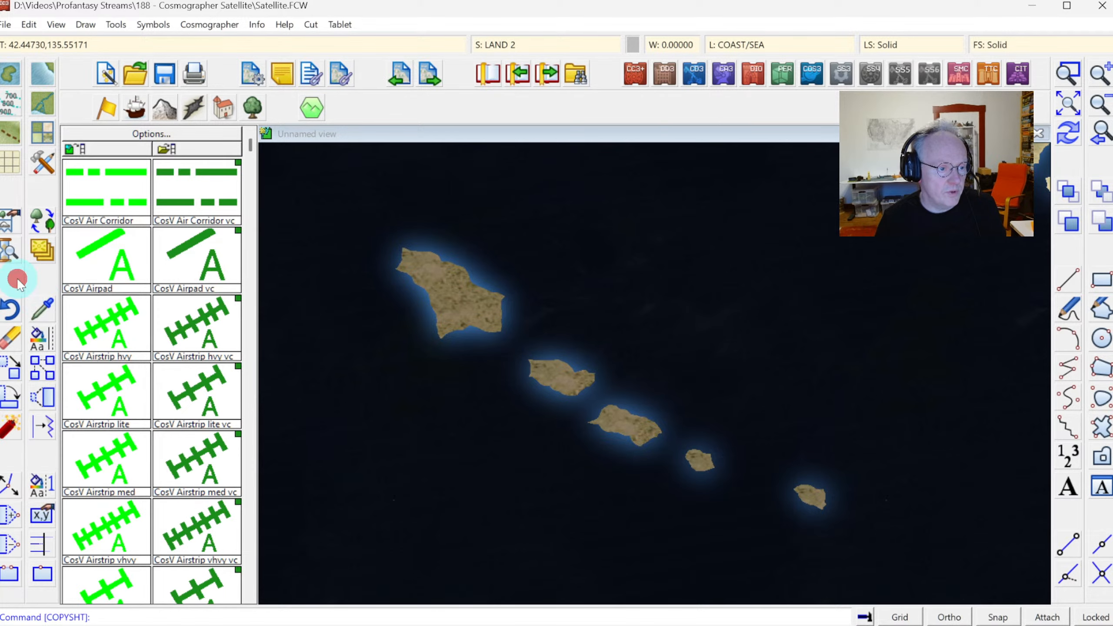
Change the fill style of the five copied islands in the southwestern chain to the Forest Dense Sat bitmap fill
{"action": "right_click", "coordinate": [46, 342]}
{"action": "left_click", "coordinate": [88, 472]}
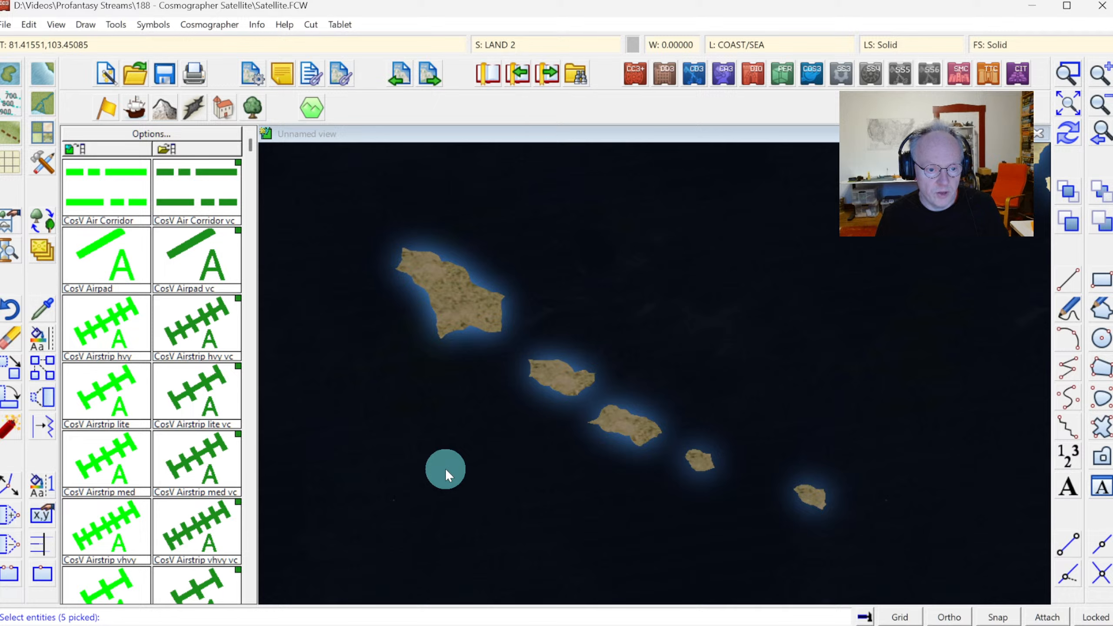
{"action": "right_click", "coordinate": [407, 401]}
{"action": "left_click", "coordinate": [390, 404]}
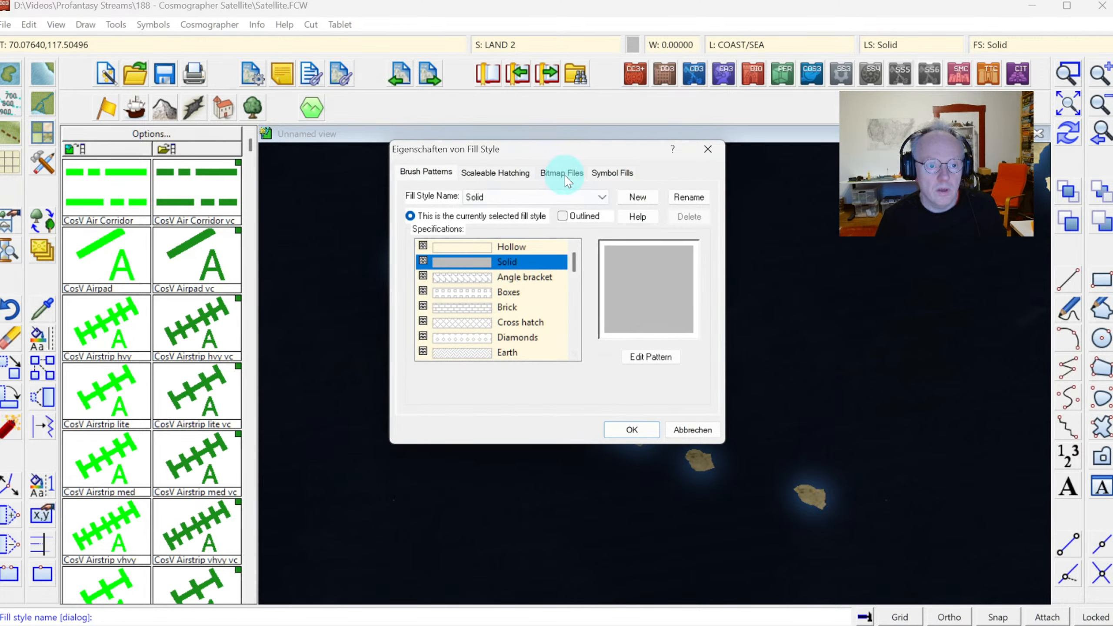
{"action": "left_click", "coordinate": [564, 174]}
{"action": "left_click", "coordinate": [603, 200]}
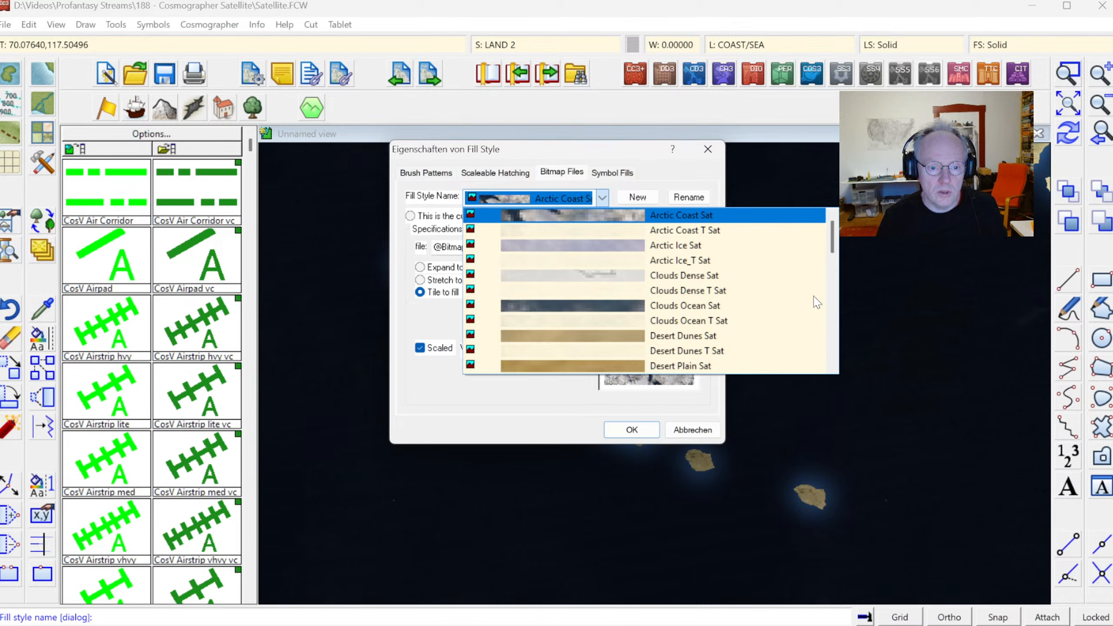
{"action": "left_click_drag", "start_coordinate": [836, 252], "coordinate": [834, 273]}
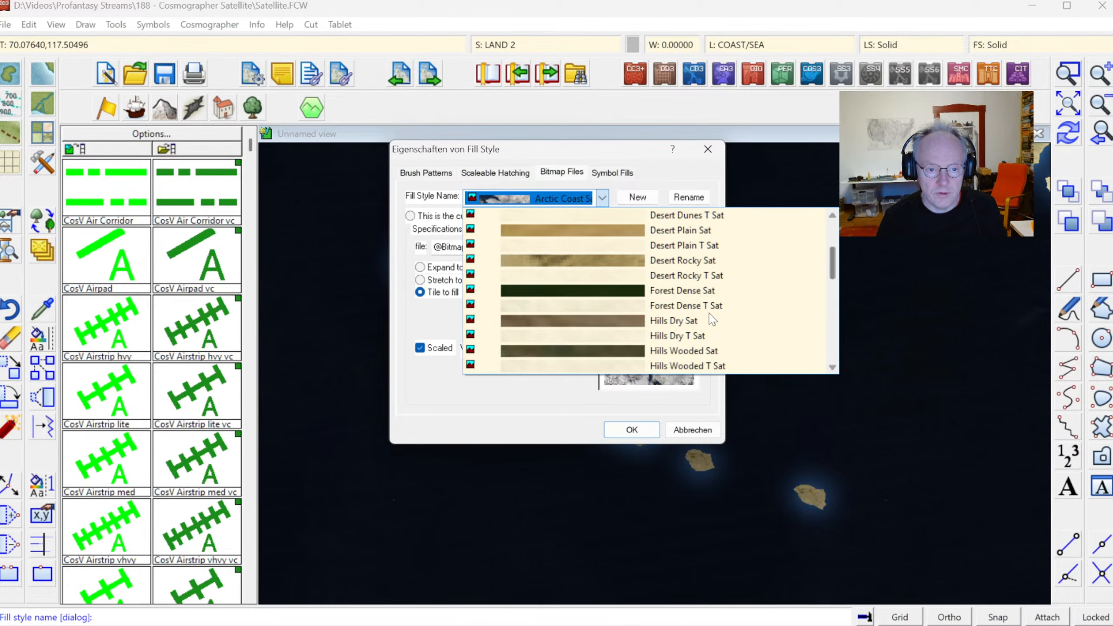
{"action": "left_click", "coordinate": [688, 291]}
{"action": "left_click", "coordinate": [633, 428]}
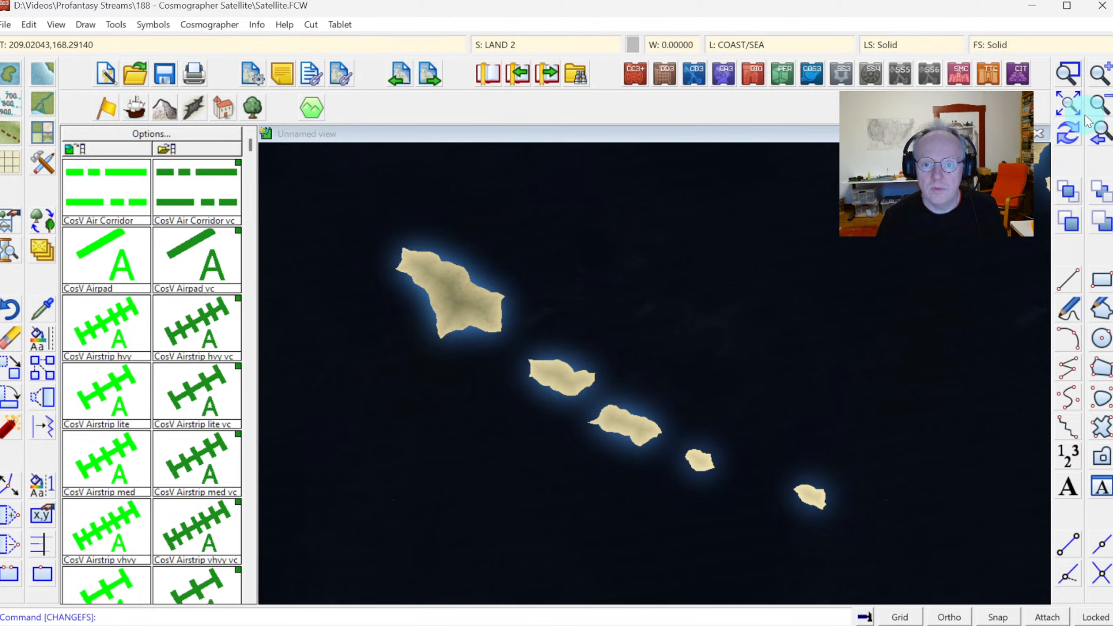
Set the edge width of the Edge Fade, Inner effect on the TERRAIN FOREST sheet to 5 map units
{"action": "left_click", "coordinate": [1063, 104]}
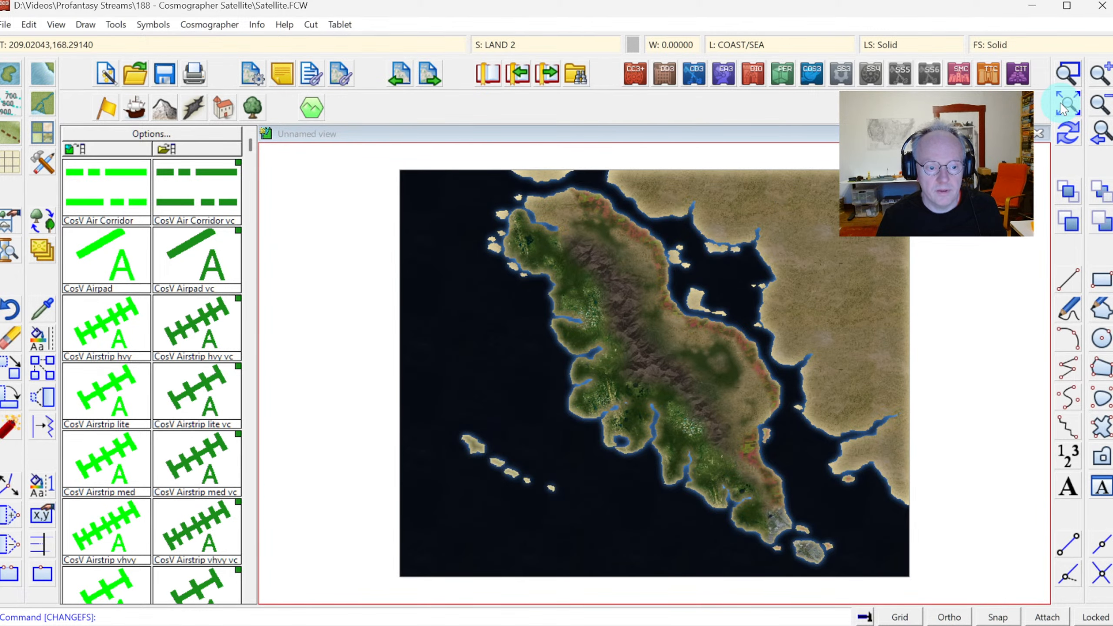
{"action": "left_click", "coordinate": [530, 48]}
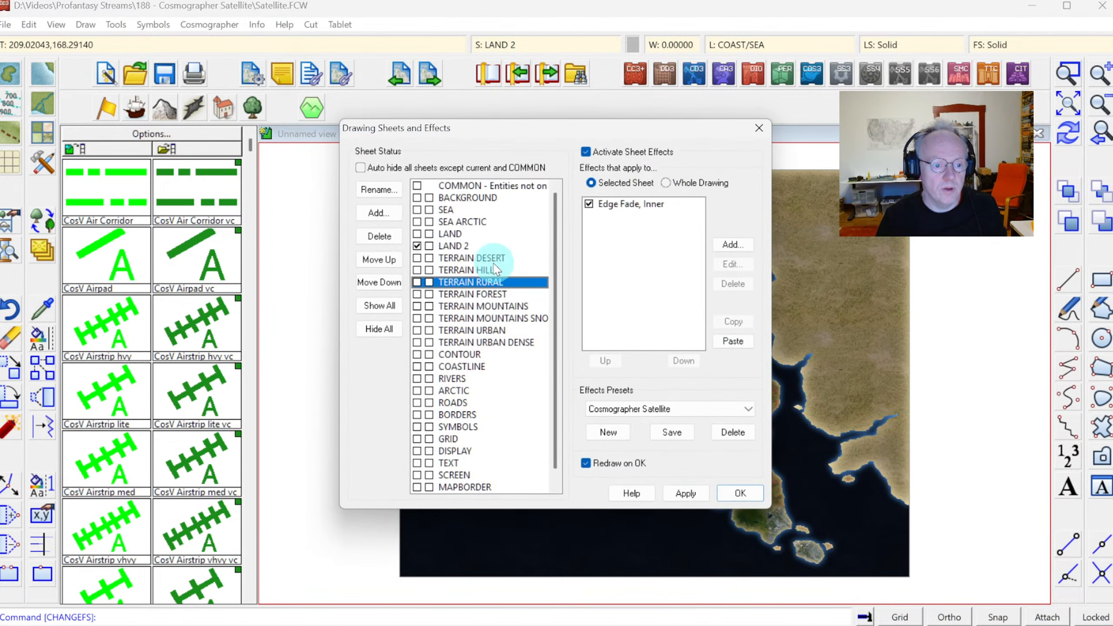
{"action": "left_click", "coordinate": [610, 207]}
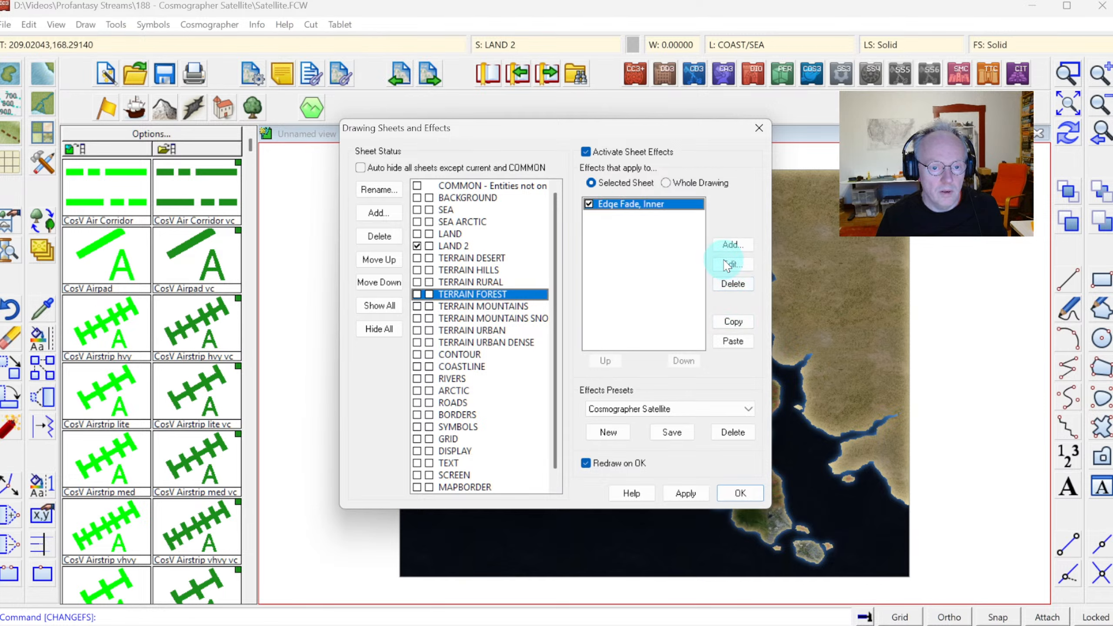
{"action": "left_click", "coordinate": [730, 264]}
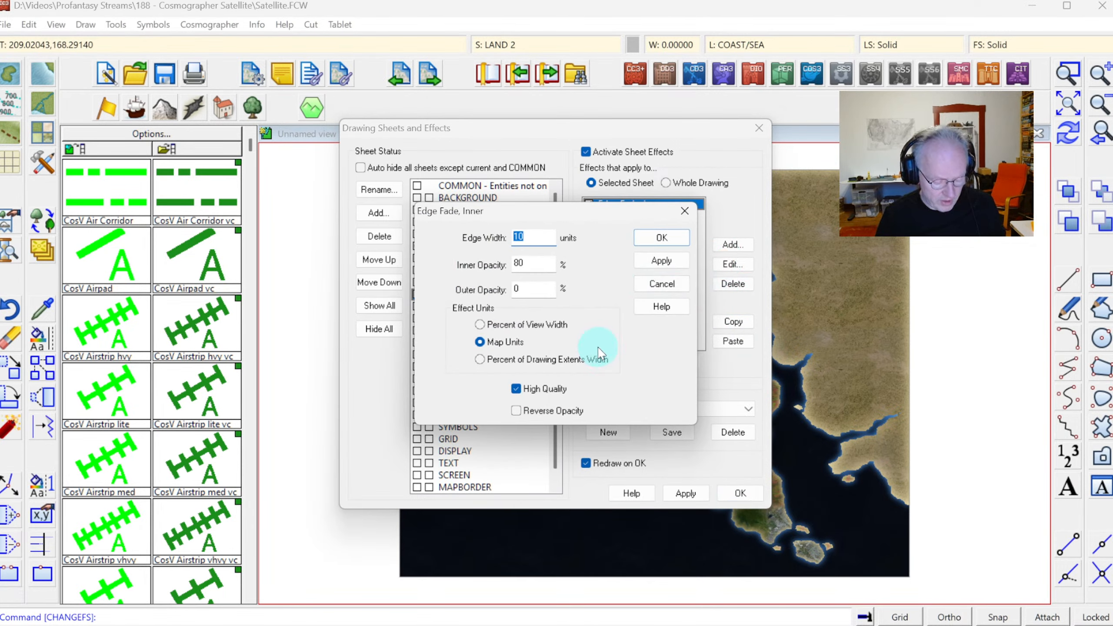
{"action": "left_click", "coordinate": [662, 240]}
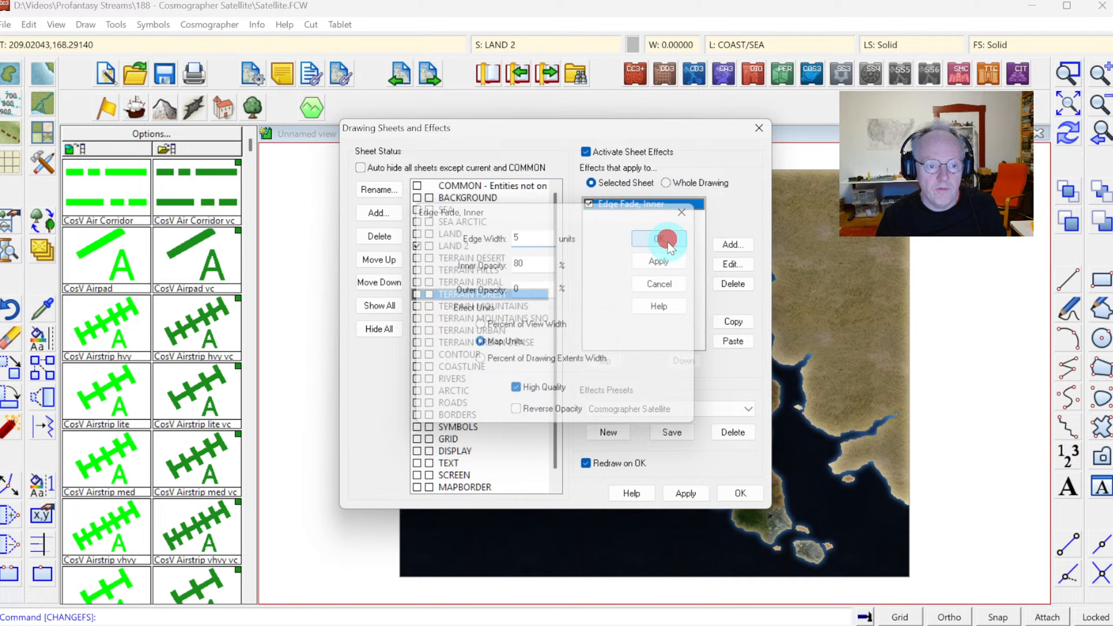
{"action": "left_click", "coordinate": [739, 494]}
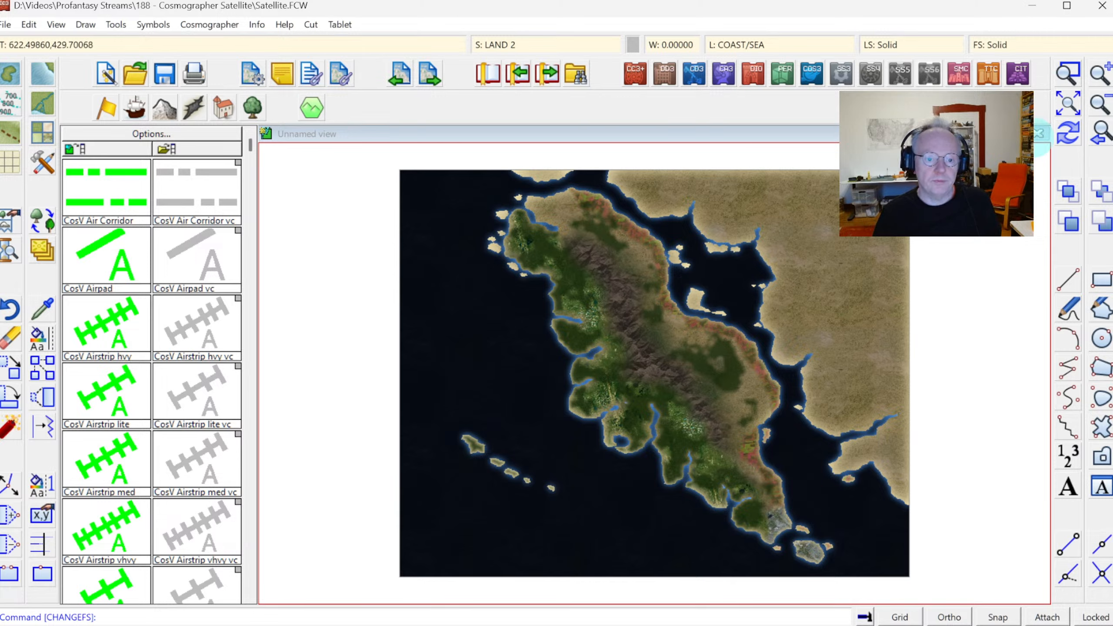
{"action": "left_click", "coordinate": [1068, 73]}
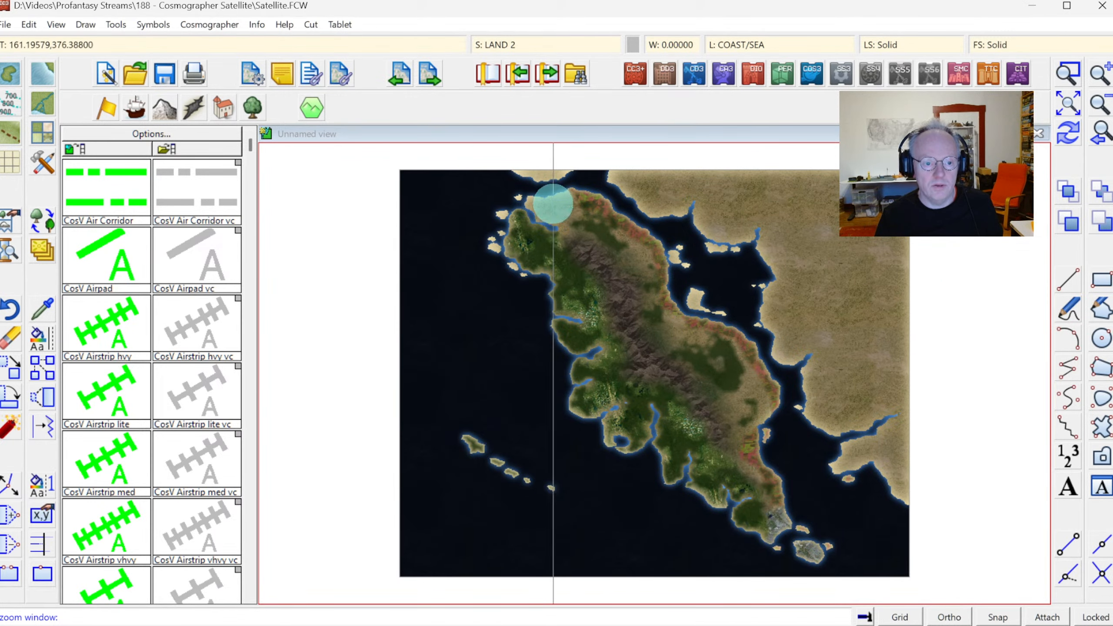
{"action": "left_click", "coordinate": [489, 224]}
{"action": "left_click", "coordinate": [802, 487]}
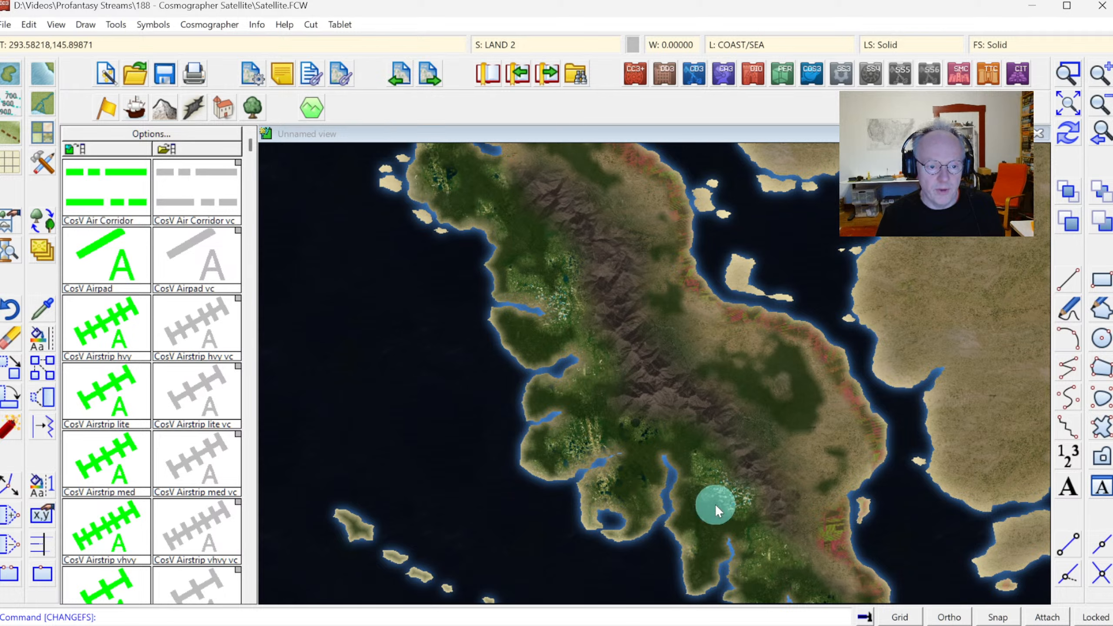
{"action": "left_click", "coordinate": [1097, 107]}
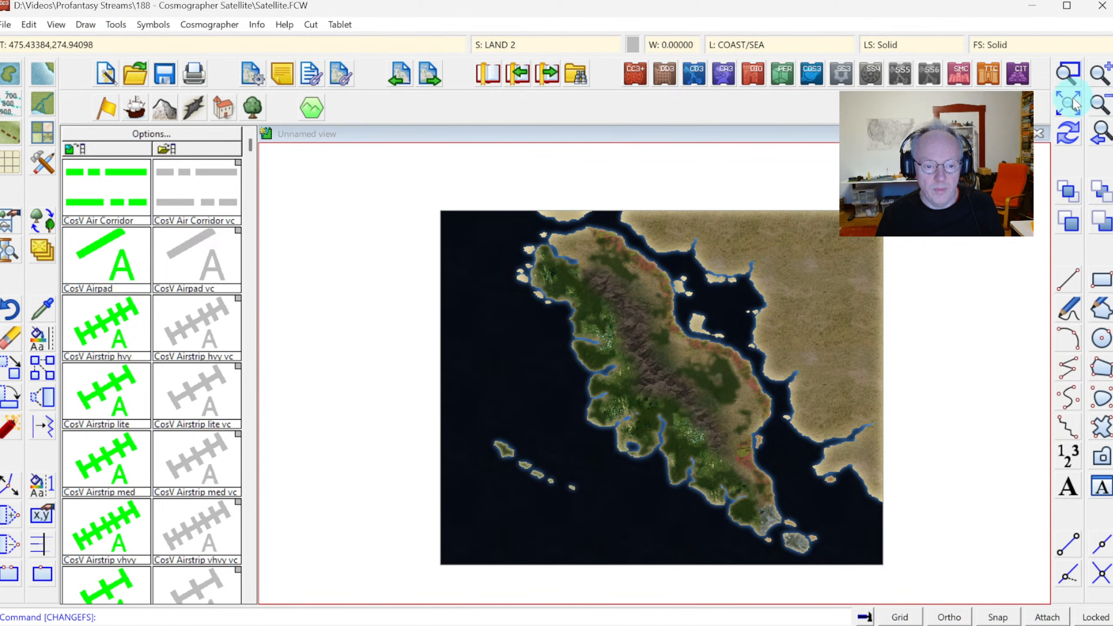
{"action": "left_click", "coordinate": [1065, 75]}
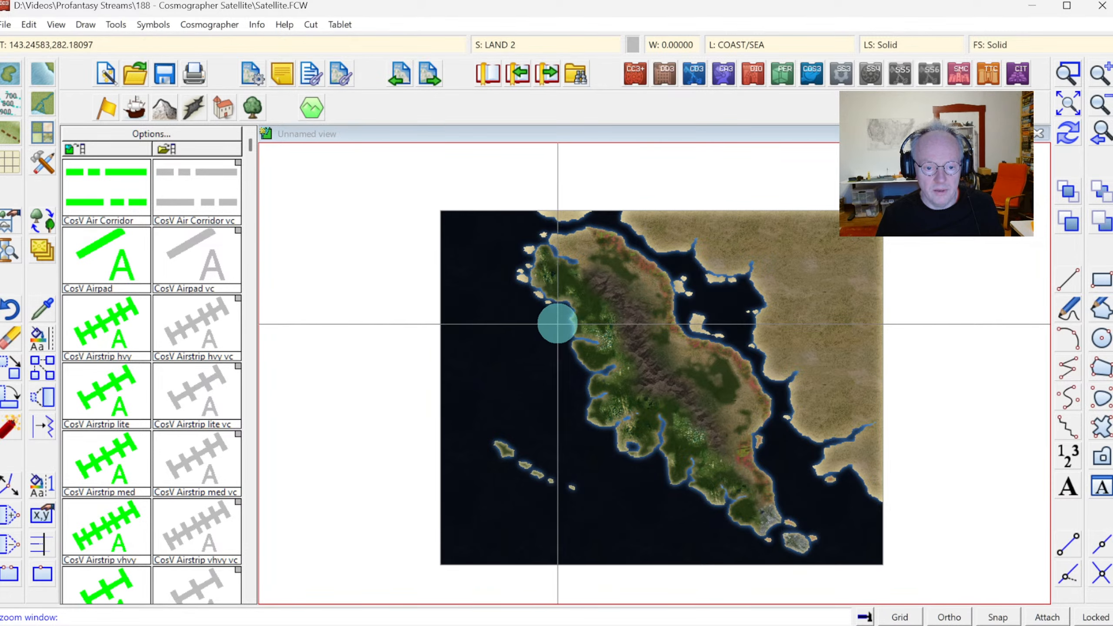
Draw a River, Default path from the southern mountain foothills southwest to the narrow inlet on the main island's southwest coast
{"action": "left_click", "coordinate": [50, 109]}
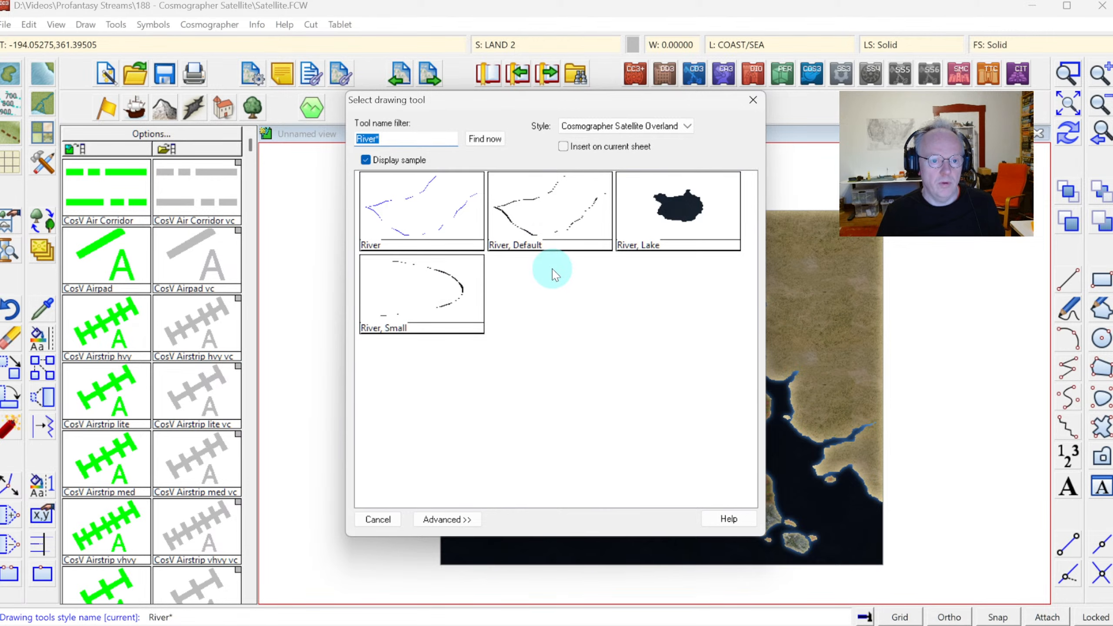
{"action": "double_click", "coordinate": [515, 221]}
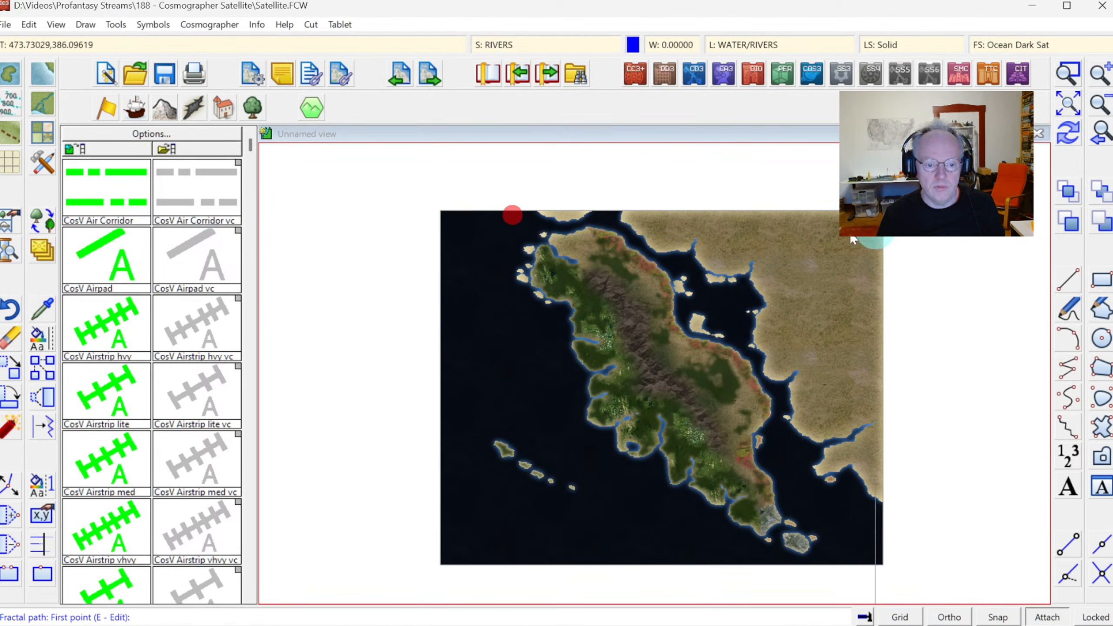
{"action": "left_click", "coordinate": [1068, 72]}
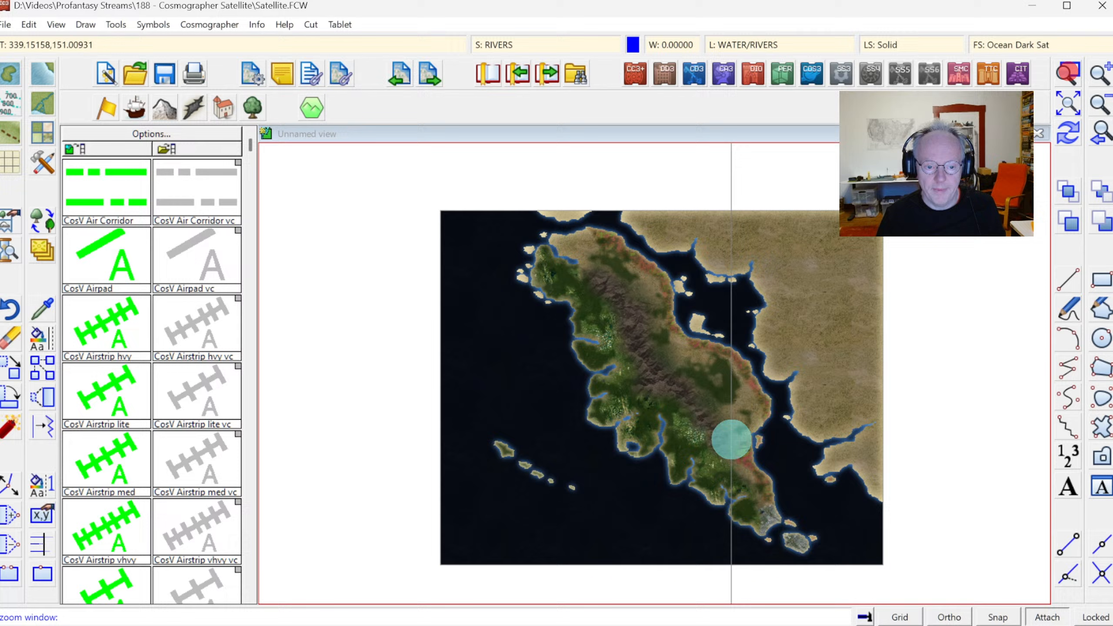
{"action": "left_click", "coordinate": [648, 422]}
{"action": "left_click", "coordinate": [767, 510]}
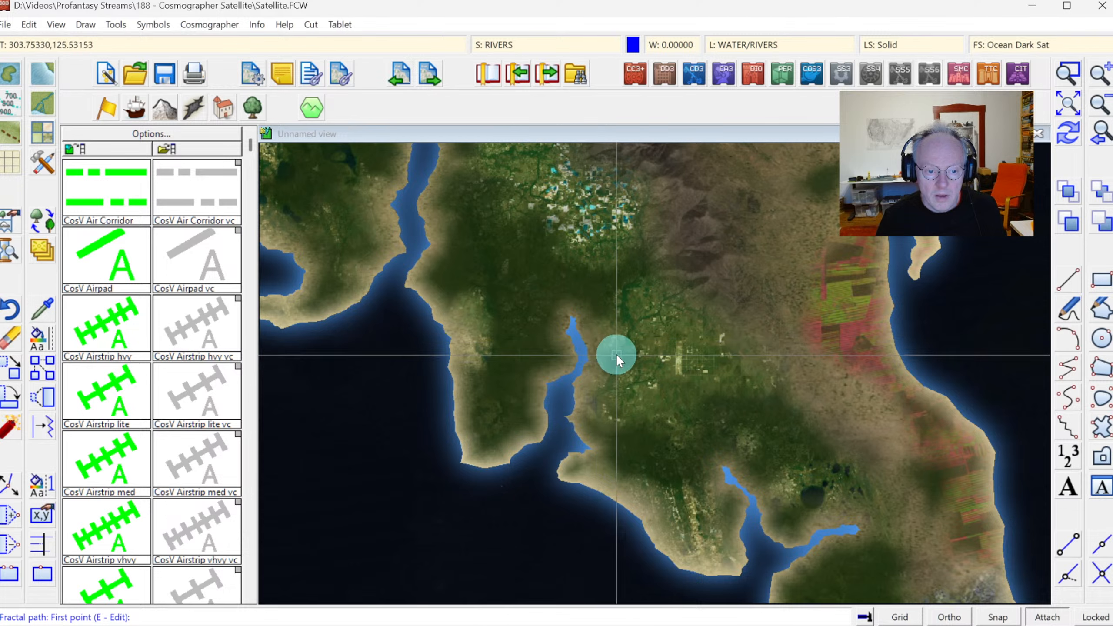
{"action": "left_click", "coordinate": [681, 288]}
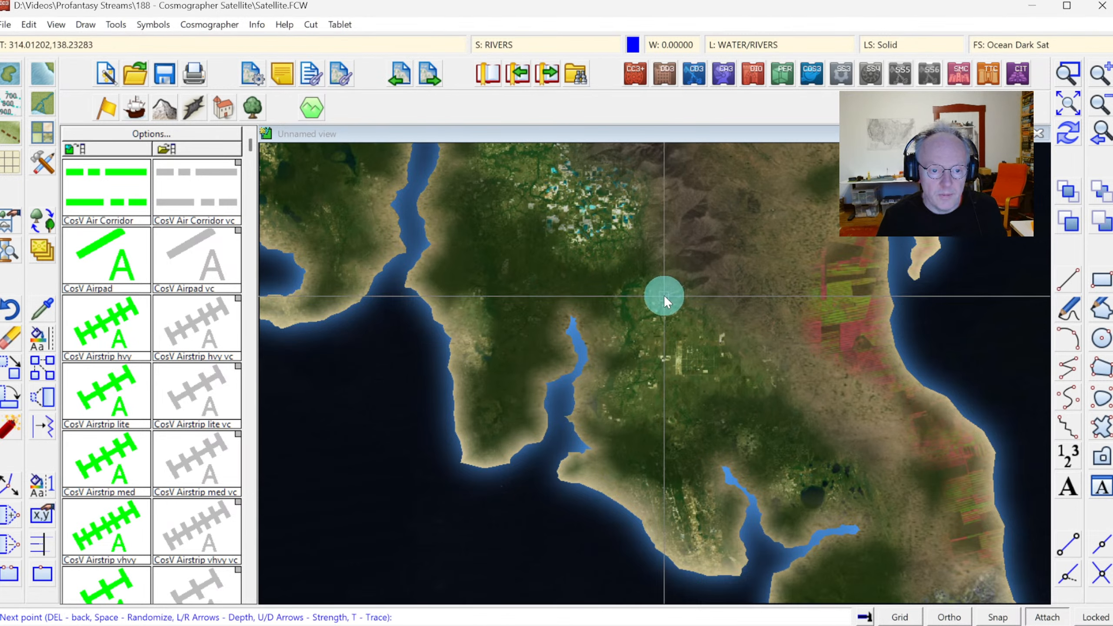
{"action": "left_click", "coordinate": [631, 328]}
{"action": "left_click", "coordinate": [623, 341]}
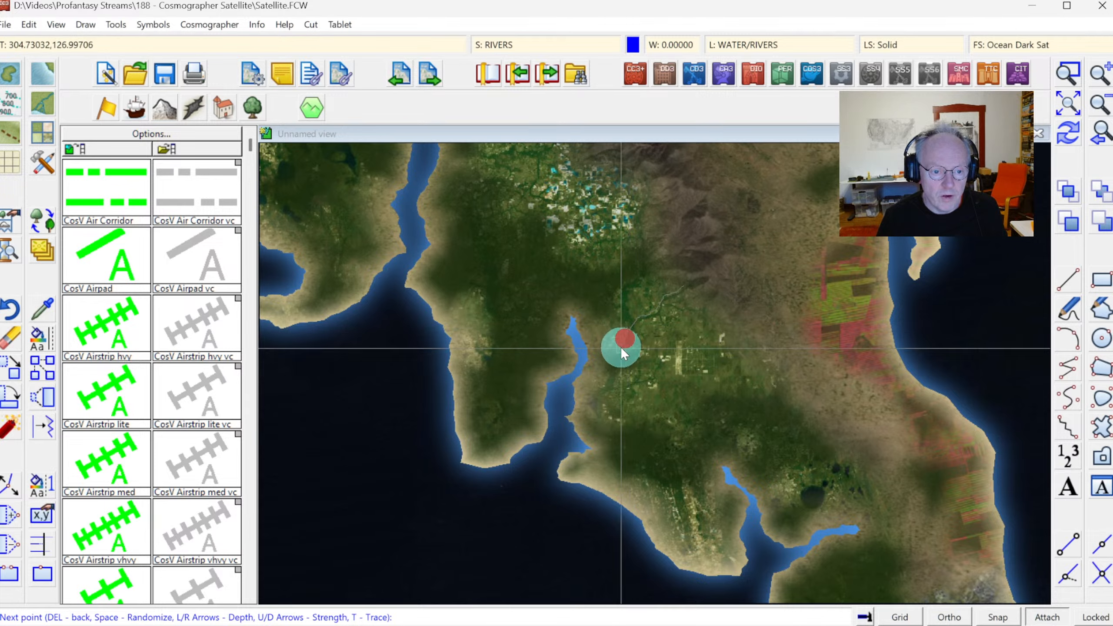
{"action": "left_click", "coordinate": [618, 354]}
{"action": "left_click", "coordinate": [606, 357]}
{"action": "left_click", "coordinate": [599, 357]}
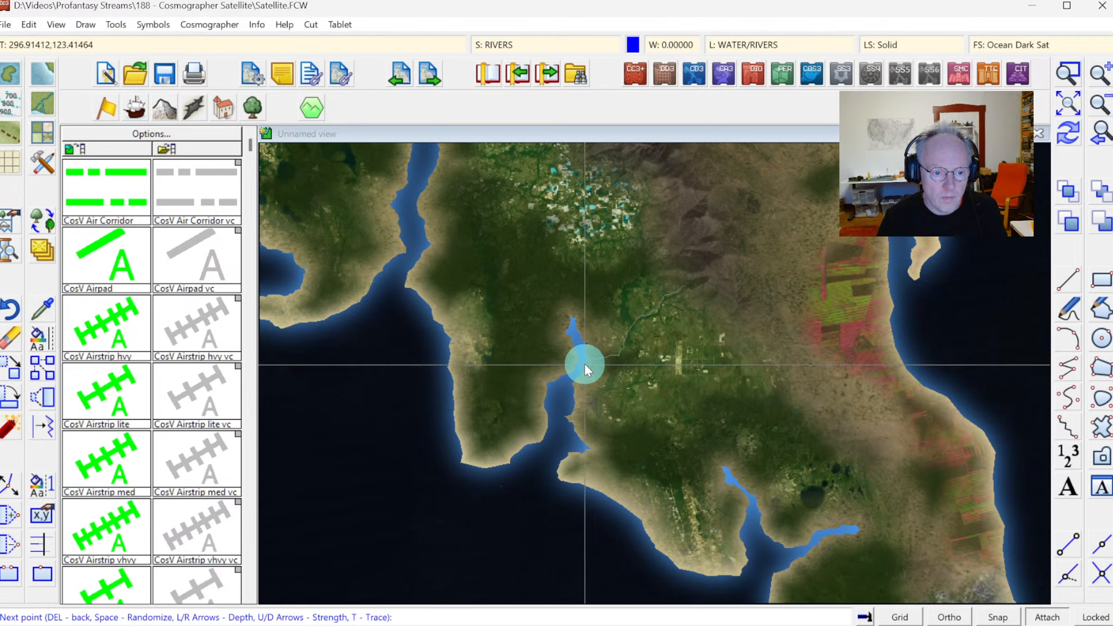
{"action": "left_click", "coordinate": [591, 360]}
{"action": "right_click", "coordinate": [591, 359]}
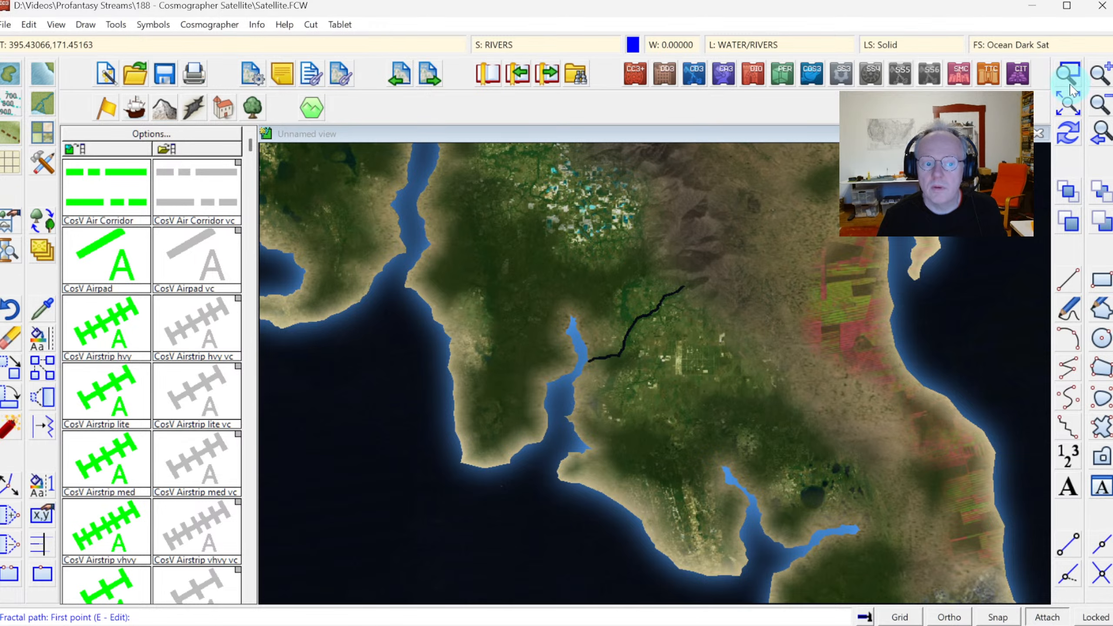
End the river drawing command and undo the river drawn on the main island
{"action": "left_click", "coordinate": [1068, 105]}
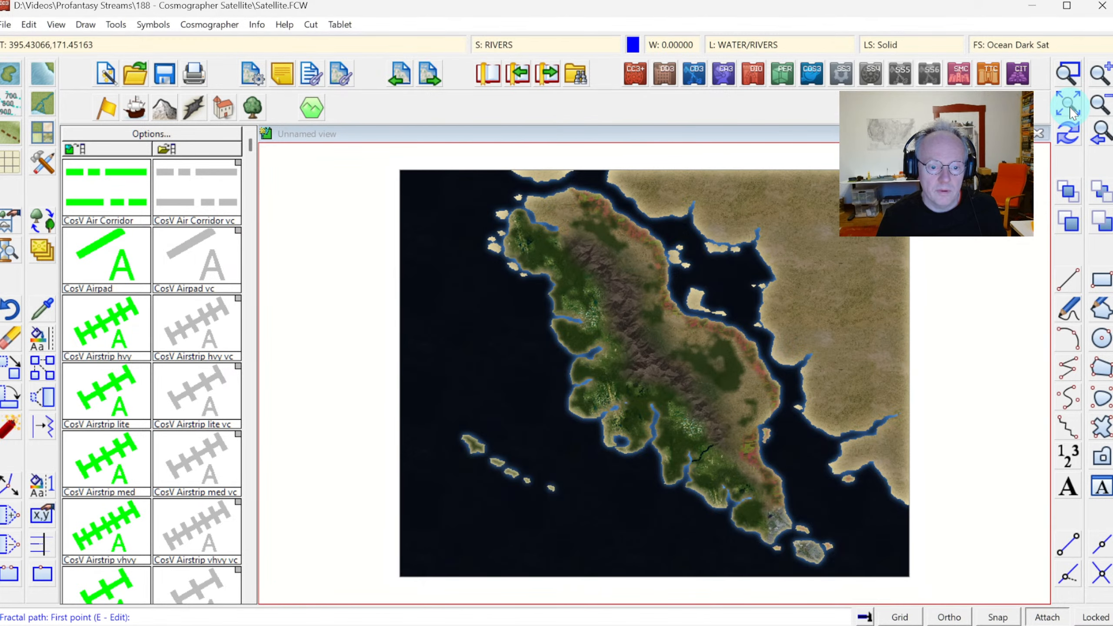
{"action": "left_click", "coordinate": [1068, 76]}
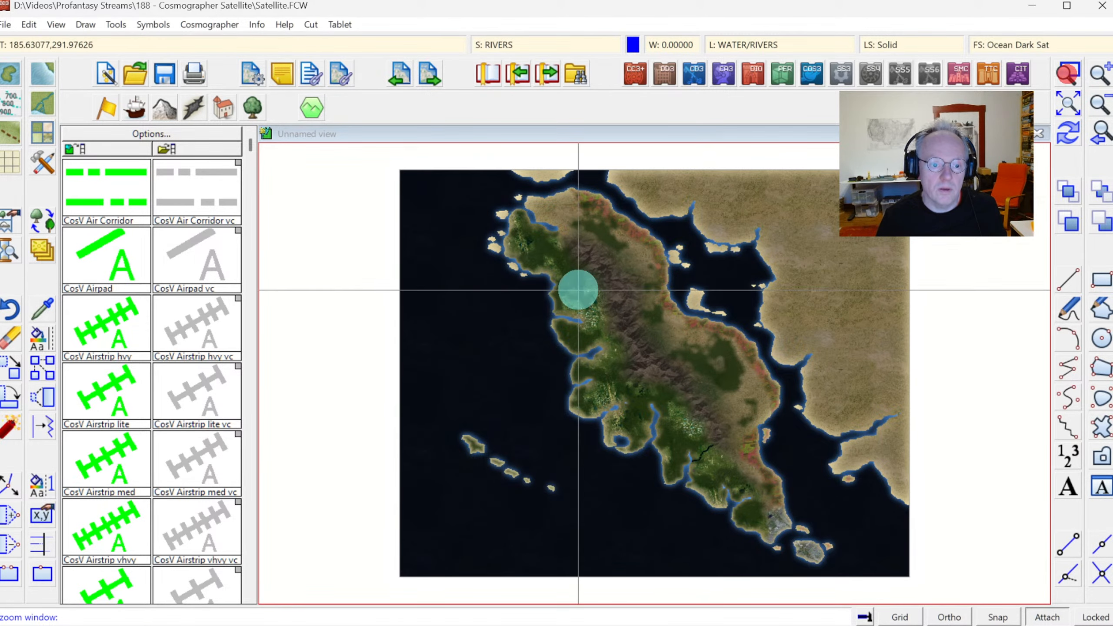
{"action": "left_click", "coordinate": [647, 380]}
{"action": "left_click", "coordinate": [799, 515]}
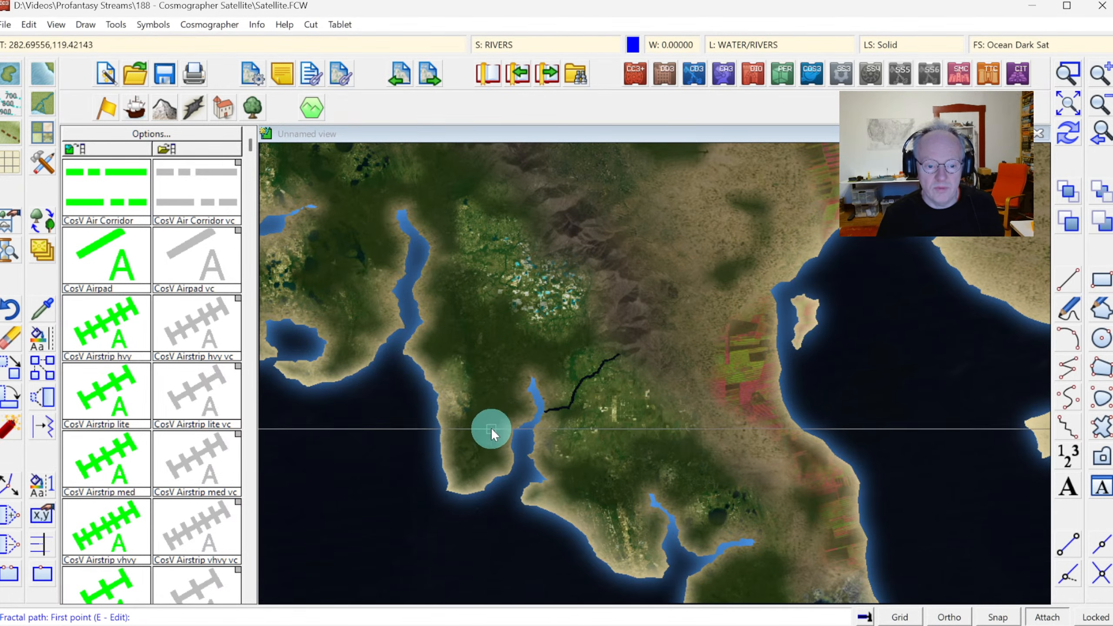
{"action": "right_click", "coordinate": [383, 452]}
{"action": "key", "text": "ctrl+z"}
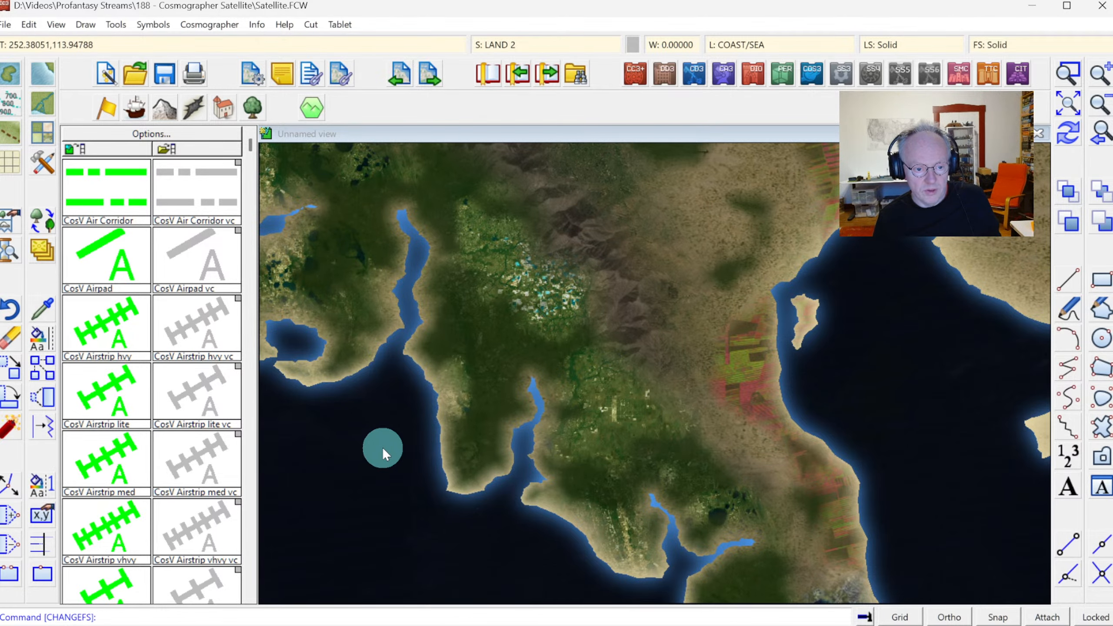
Draw a small Terrain Default, Mountains Snow area at the map's northern edge, on the western part of the mainland
{"action": "left_click", "coordinate": [1066, 110]}
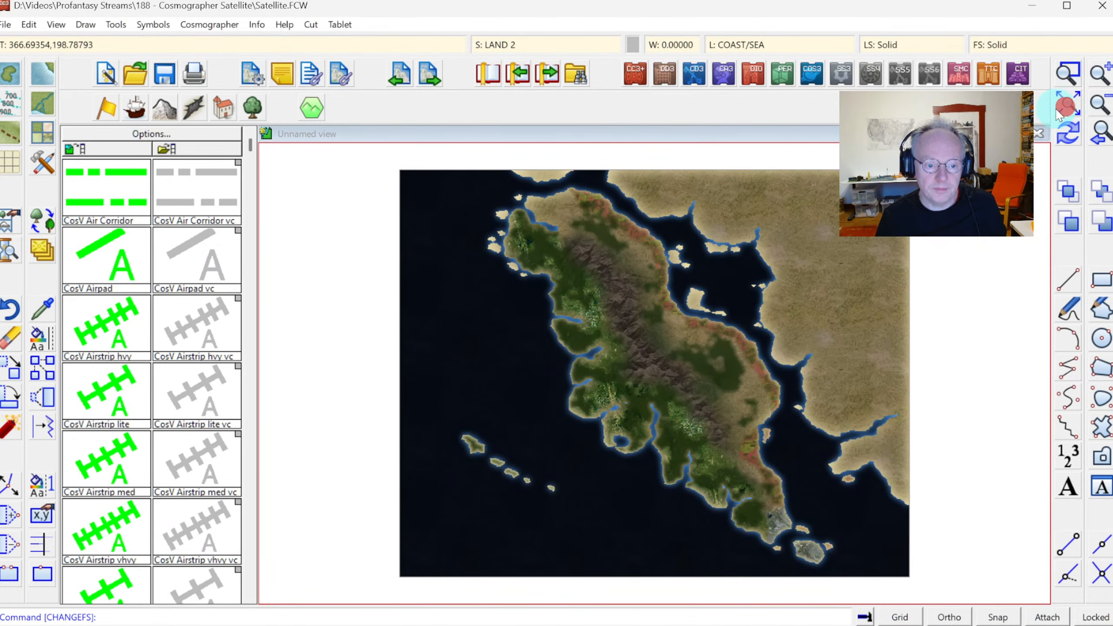
{"action": "left_click", "coordinate": [1067, 73]}
{"action": "left_click", "coordinate": [603, 171]}
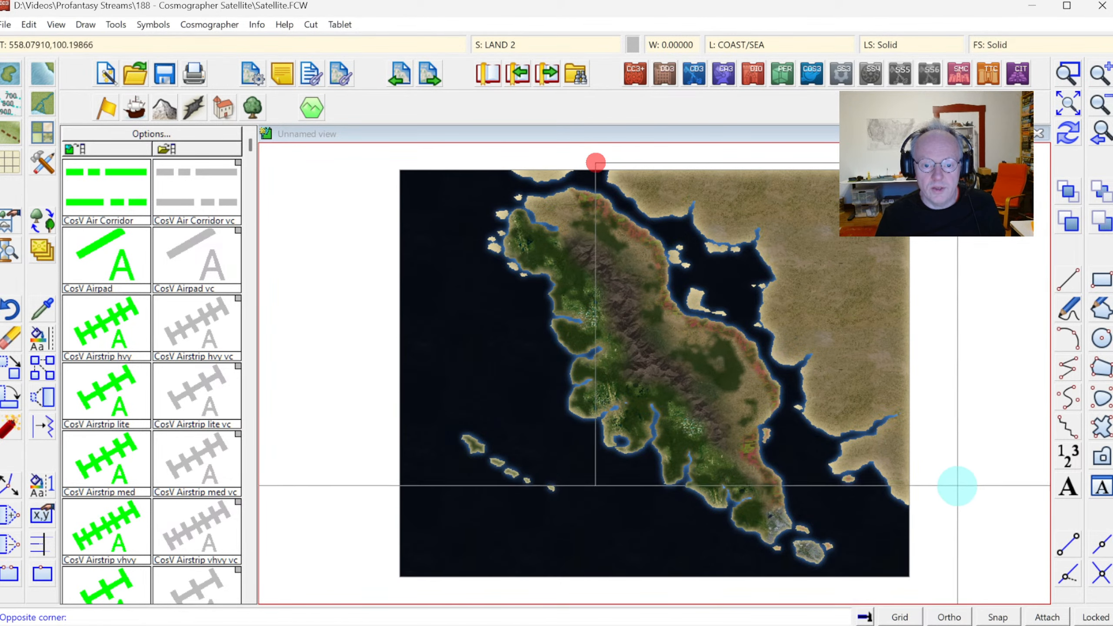
{"action": "left_click", "coordinate": [956, 501]}
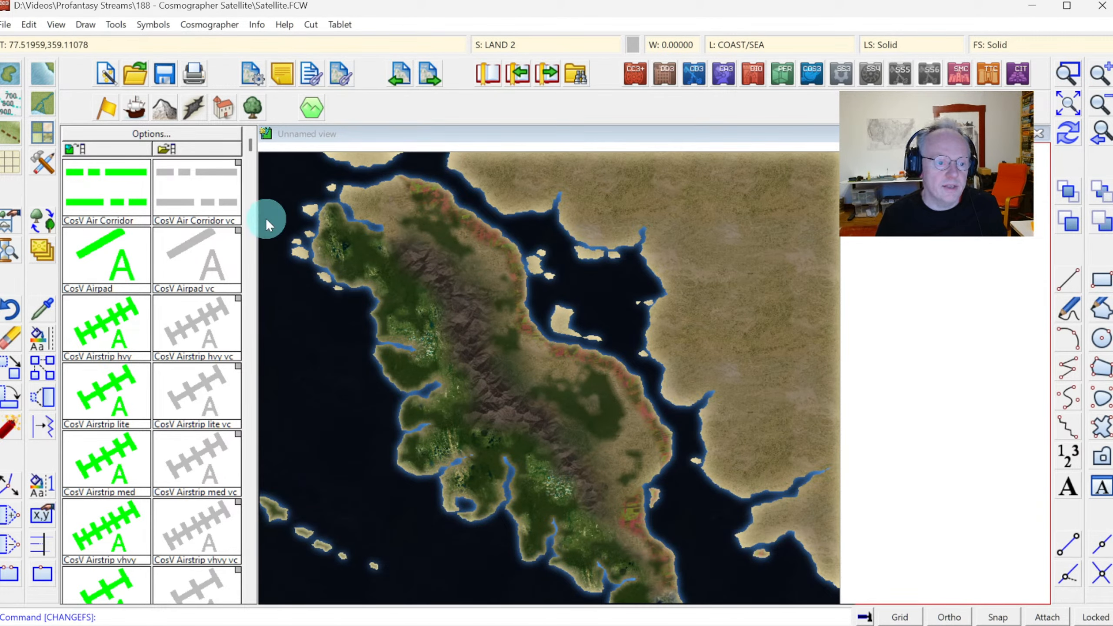
{"action": "left_click", "coordinate": [37, 124]}
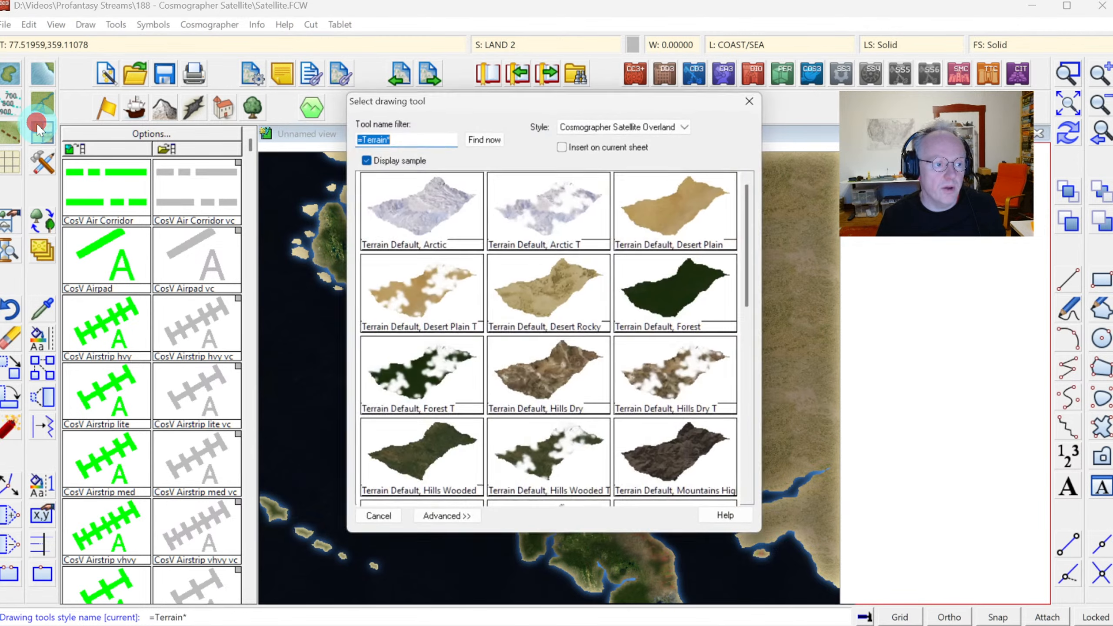
{"action": "left_click", "coordinate": [746, 348]}
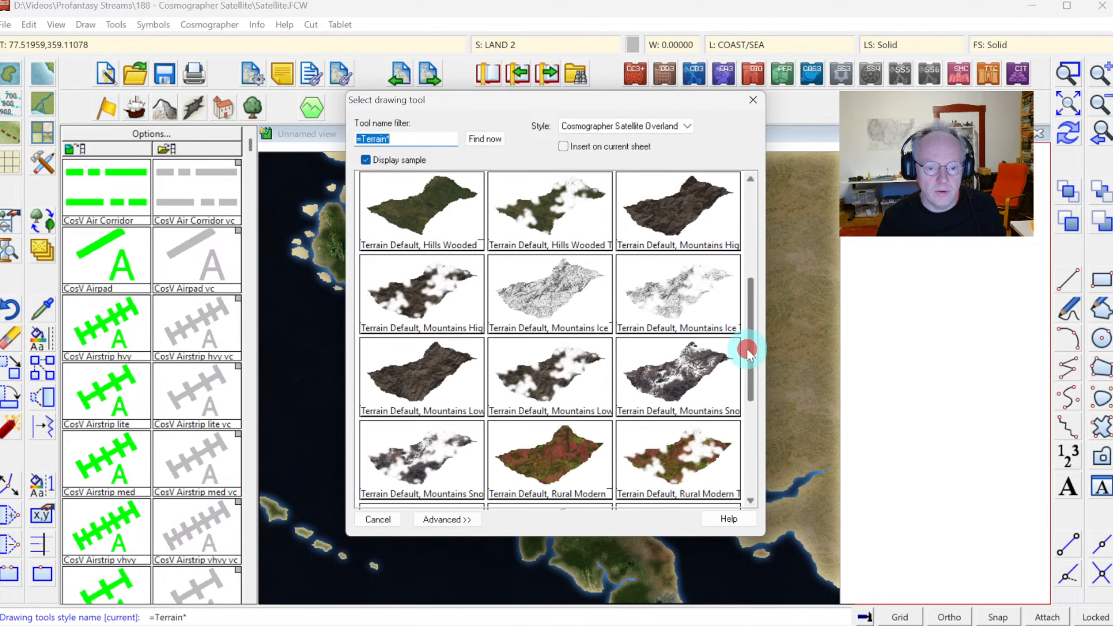
{"action": "left_click", "coordinate": [674, 379]}
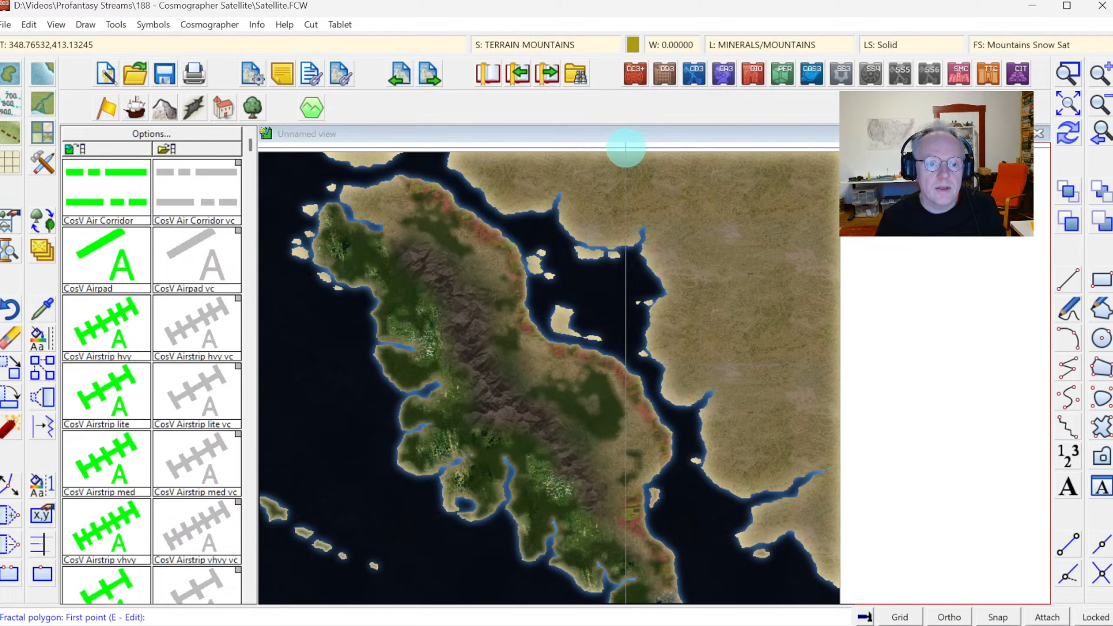
{"action": "left_click", "coordinate": [605, 146]}
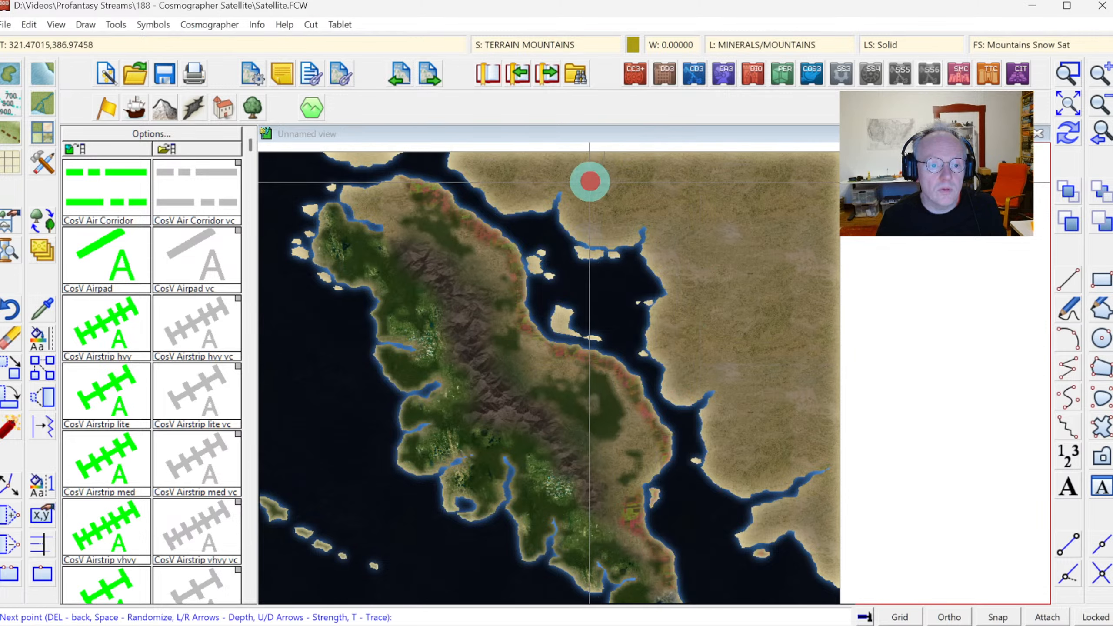
{"action": "left_click", "coordinate": [628, 209]}
{"action": "left_click", "coordinate": [654, 184]}
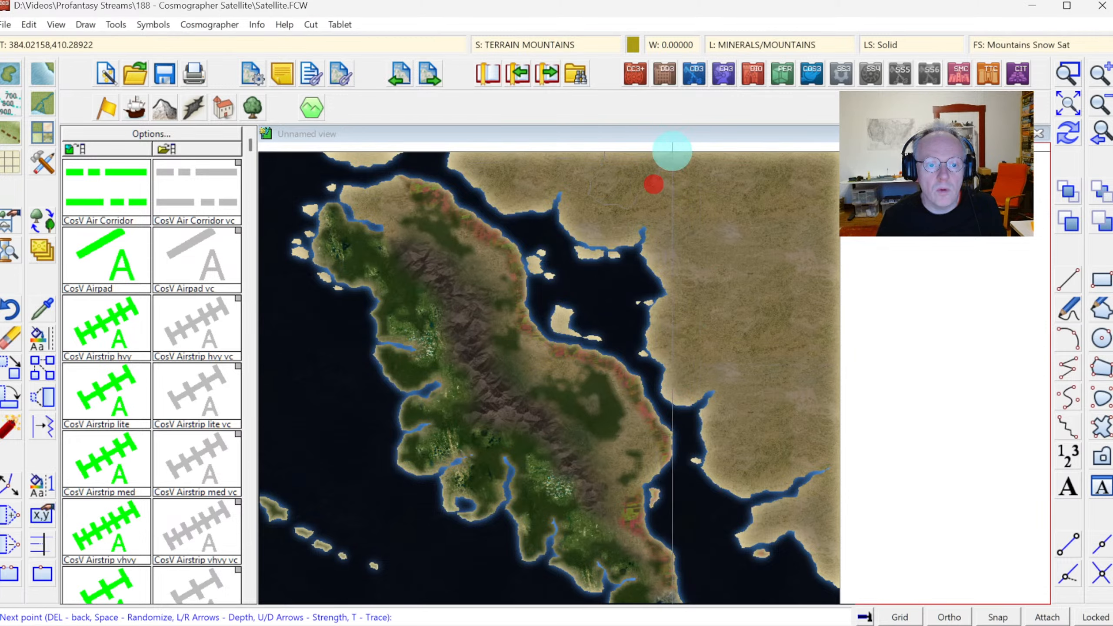
{"action": "left_click", "coordinate": [674, 150]}
{"action": "right_click", "coordinate": [674, 147]}
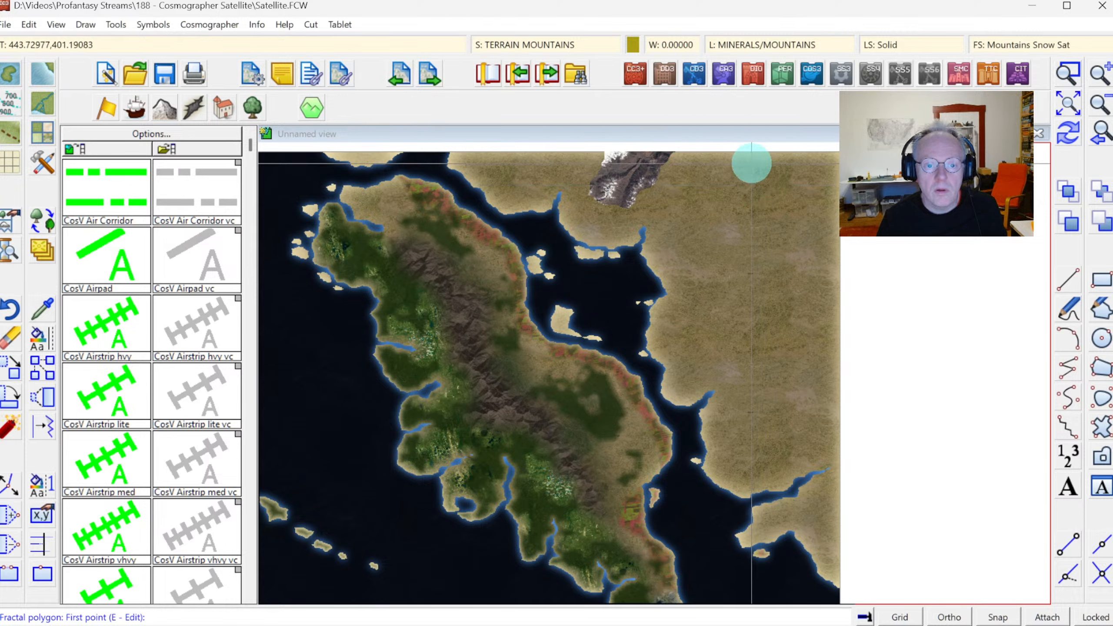
Draw a larger Mountains Snow range on the eastern mainland, running from the northern map edge south along the eastern edge, and redraw the map
{"action": "left_click", "coordinate": [764, 152]}
{"action": "left_click", "coordinate": [746, 167]}
{"action": "left_click", "coordinate": [731, 181]}
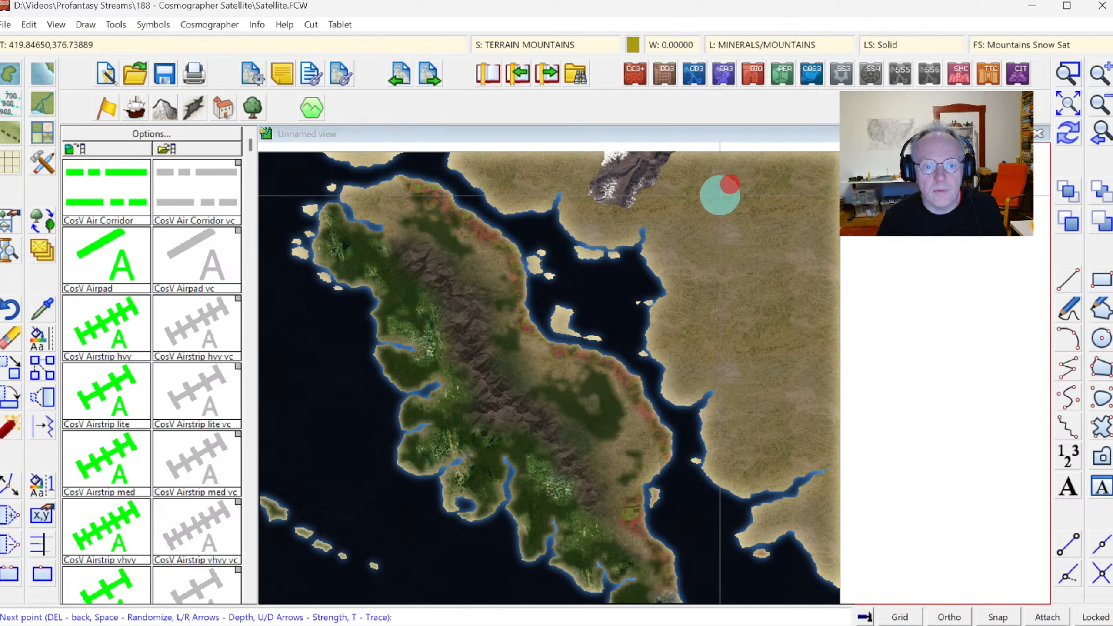
{"action": "left_click", "coordinate": [706, 206]}
{"action": "left_click", "coordinate": [695, 263]}
{"action": "left_click", "coordinate": [744, 266]}
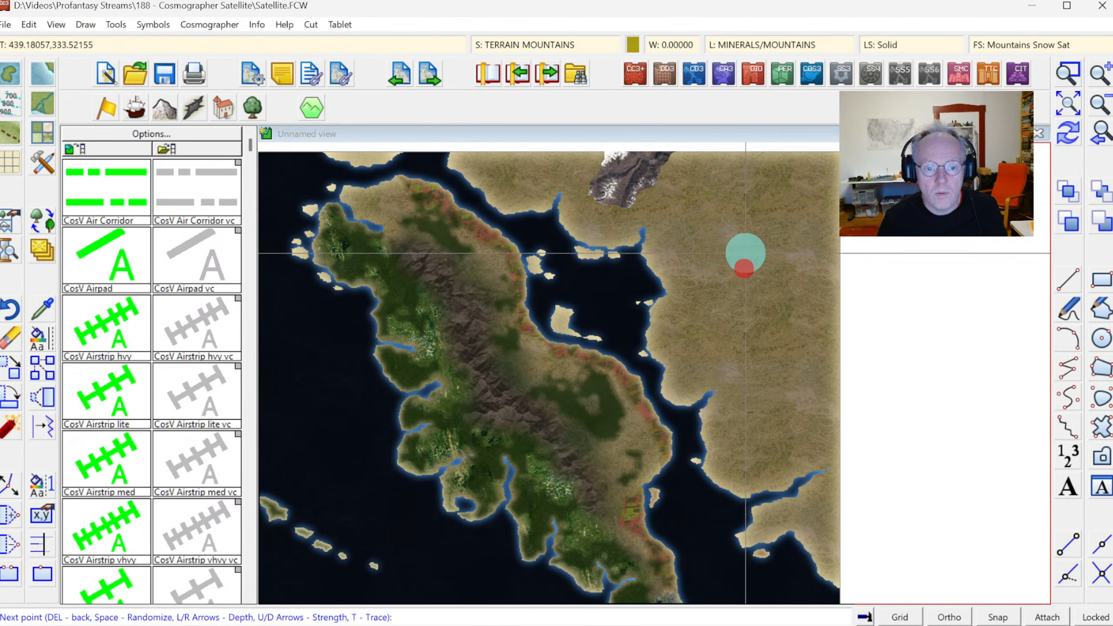
{"action": "left_click", "coordinate": [761, 230]}
{"action": "left_click", "coordinate": [785, 251]}
{"action": "left_click", "coordinate": [776, 278]}
{"action": "left_click", "coordinate": [781, 303]}
{"action": "left_click", "coordinate": [761, 327]}
{"action": "left_click", "coordinate": [782, 356]}
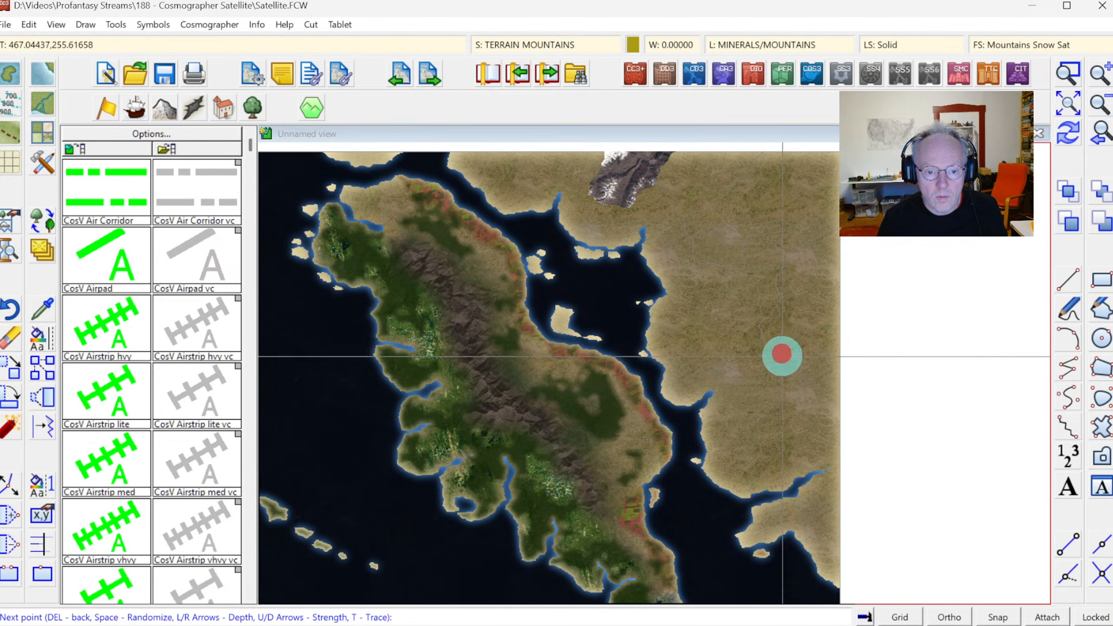
{"action": "left_click", "coordinate": [777, 384]}
{"action": "left_click", "coordinate": [756, 423]}
{"action": "left_click", "coordinate": [791, 436]}
{"action": "left_click", "coordinate": [823, 338]}
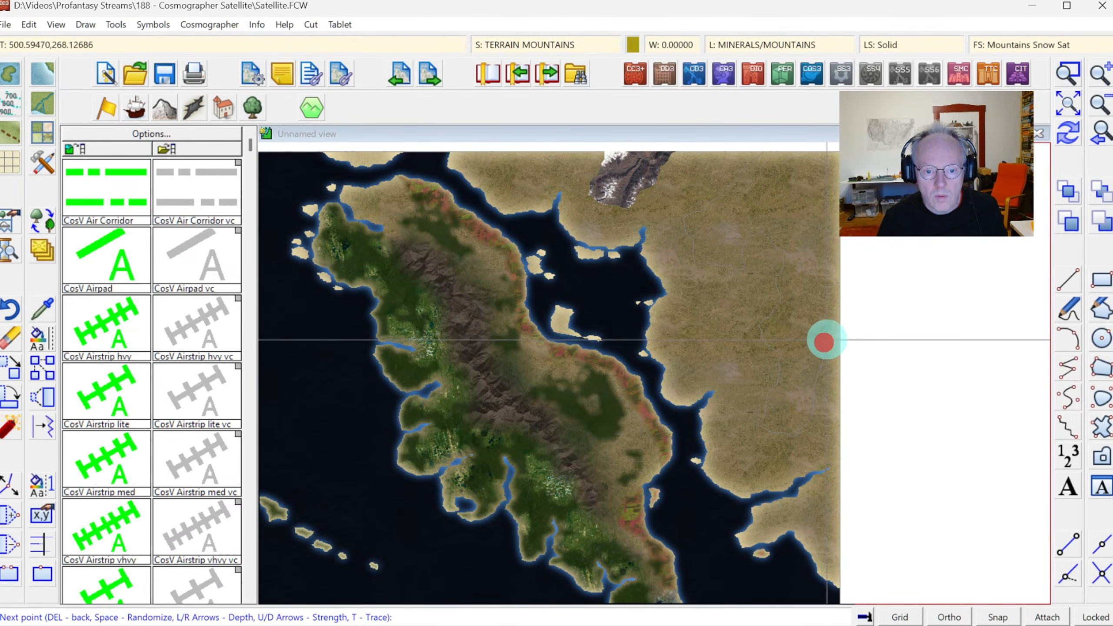
{"action": "left_click", "coordinate": [855, 329]}
{"action": "left_click", "coordinate": [869, 148]}
{"action": "right_click", "coordinate": [870, 148]}
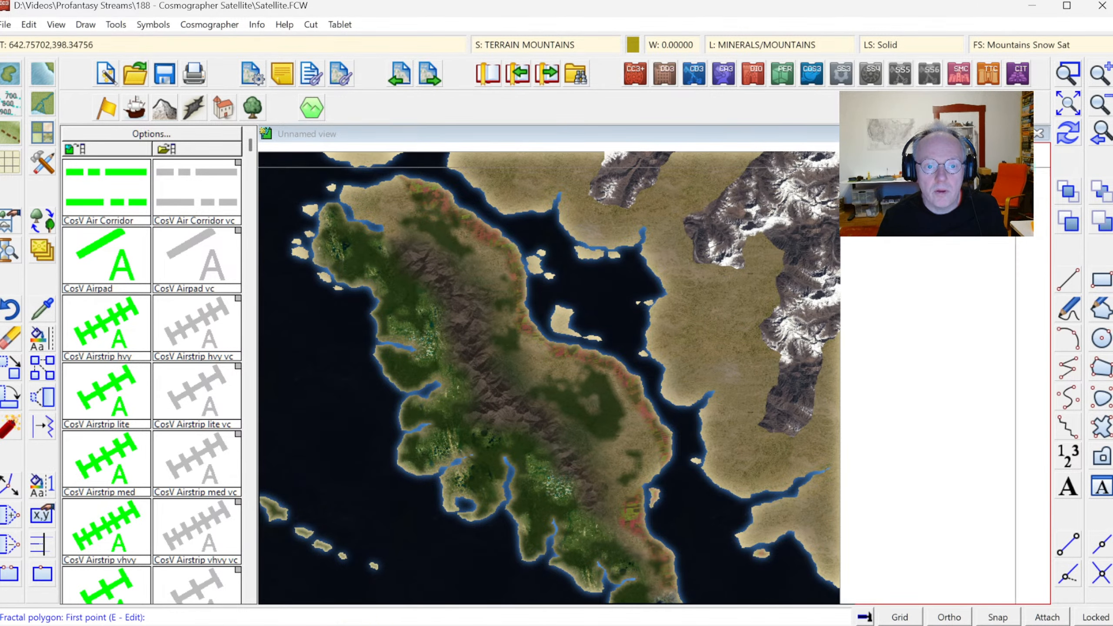
{"action": "left_click", "coordinate": [1068, 133]}
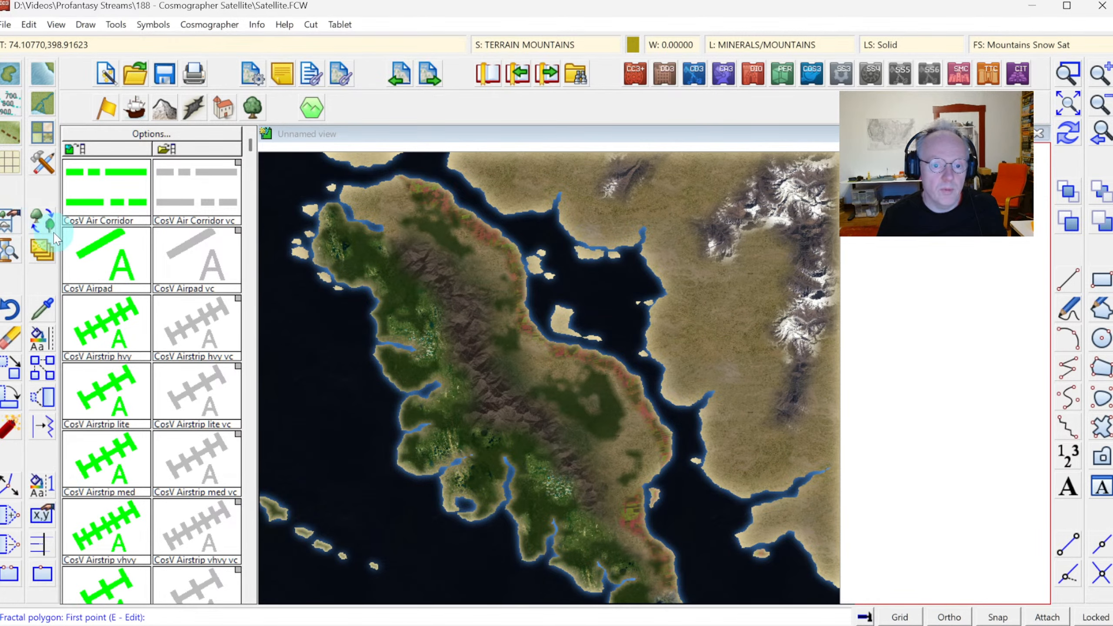
Draw a Terrain Default, Mountains High polygon around the western and southern sides of the mainland's snowy ranges, ending beyond the eastern map edge
{"action": "left_click", "coordinate": [44, 138]}
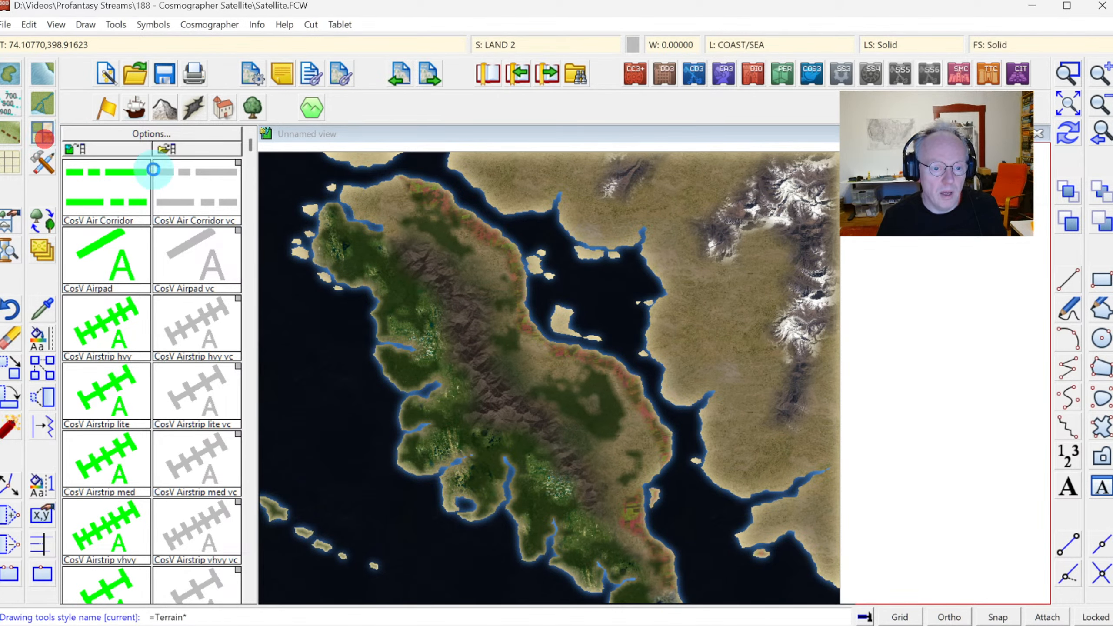
{"action": "left_click", "coordinate": [671, 453]}
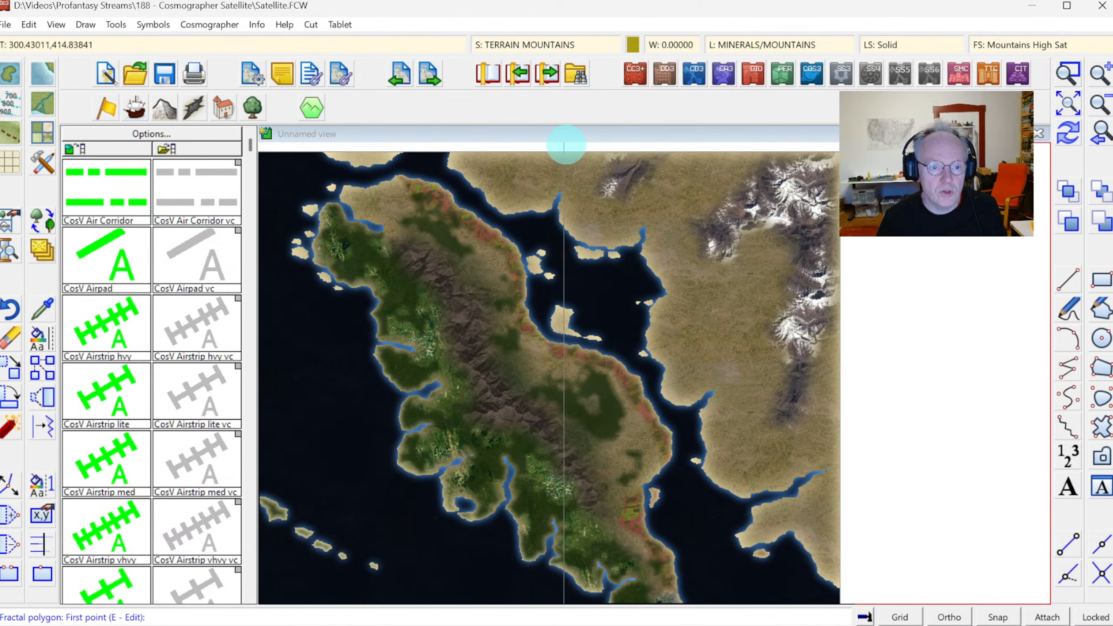
{"action": "left_click", "coordinate": [588, 162]}
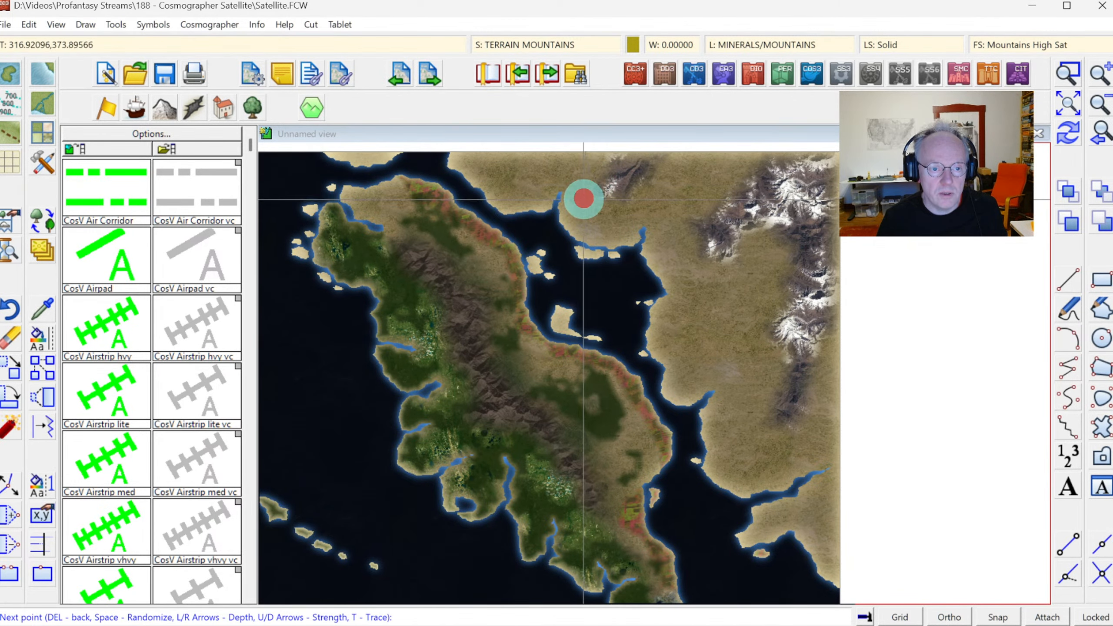
{"action": "left_click", "coordinate": [664, 197]}
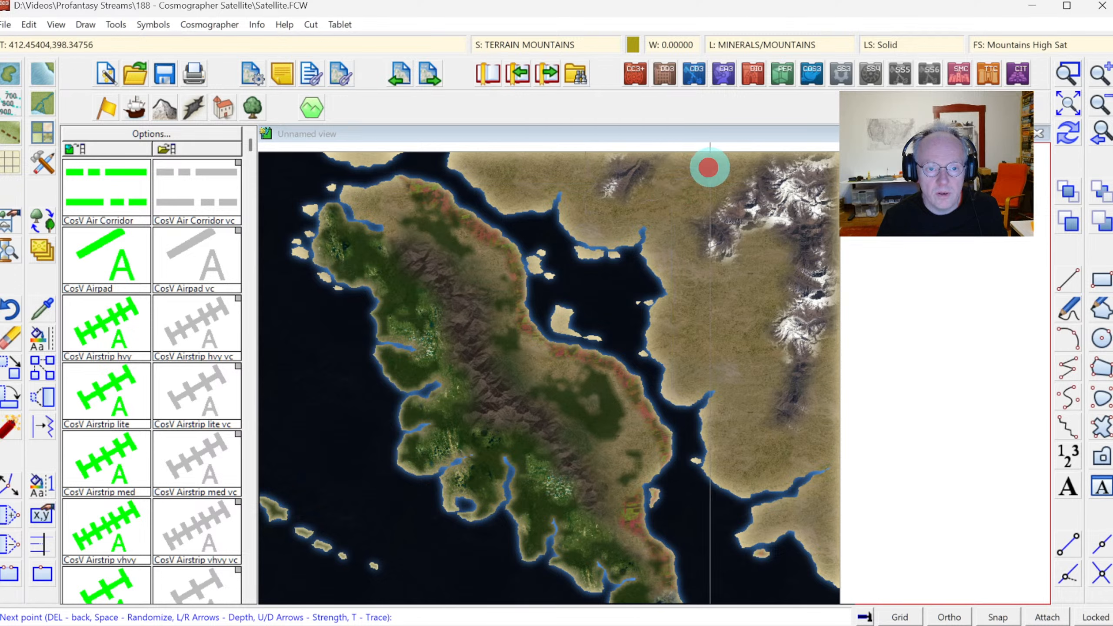
{"action": "left_click", "coordinate": [683, 223]}
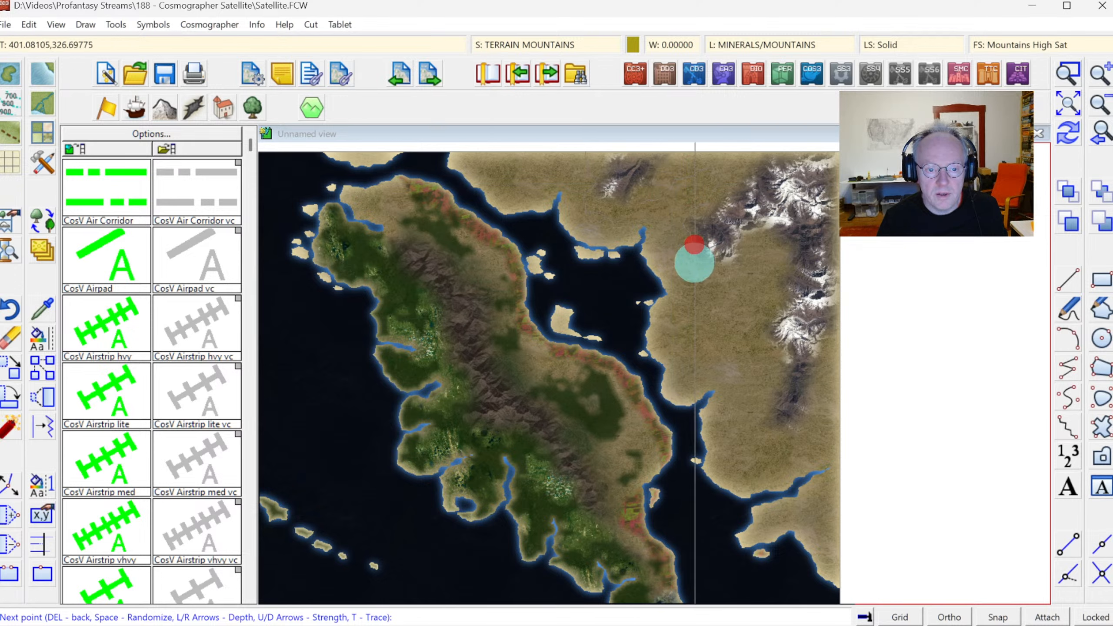
{"action": "left_click", "coordinate": [714, 286]}
{"action": "left_click", "coordinate": [772, 246]}
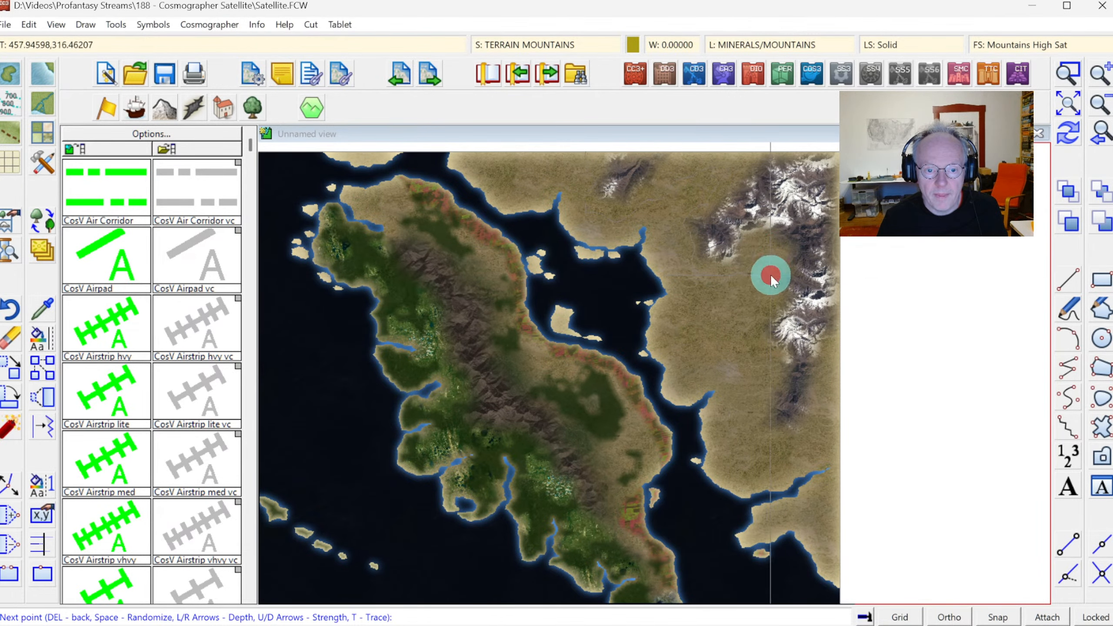
{"action": "left_click", "coordinate": [763, 304]}
{"action": "left_click", "coordinate": [761, 352]}
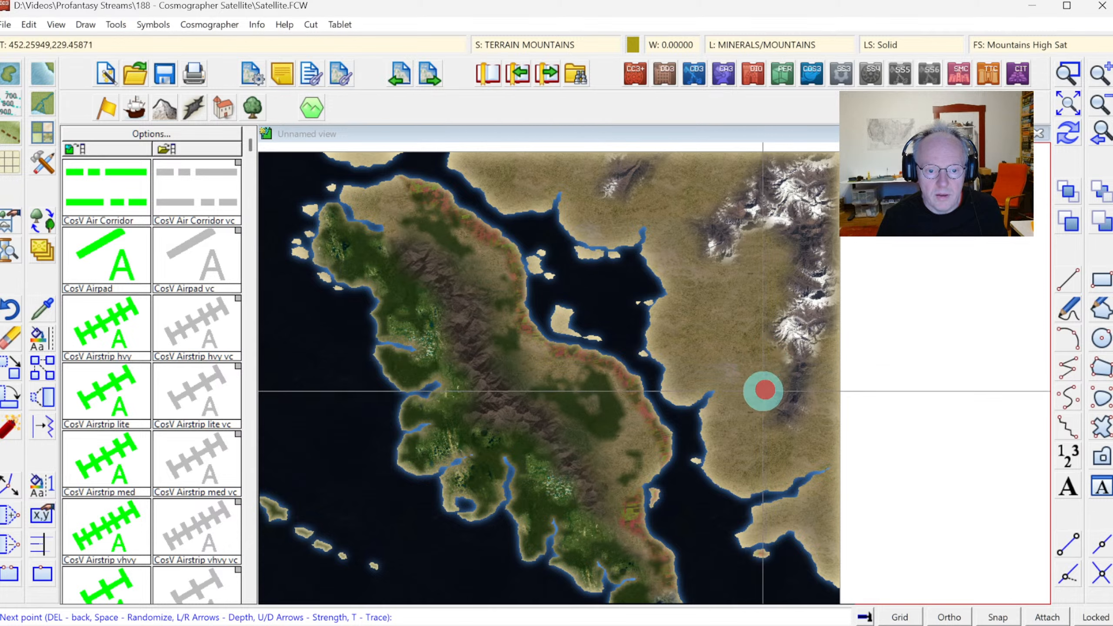
{"action": "left_click", "coordinate": [751, 414]}
{"action": "left_click", "coordinate": [744, 446]}
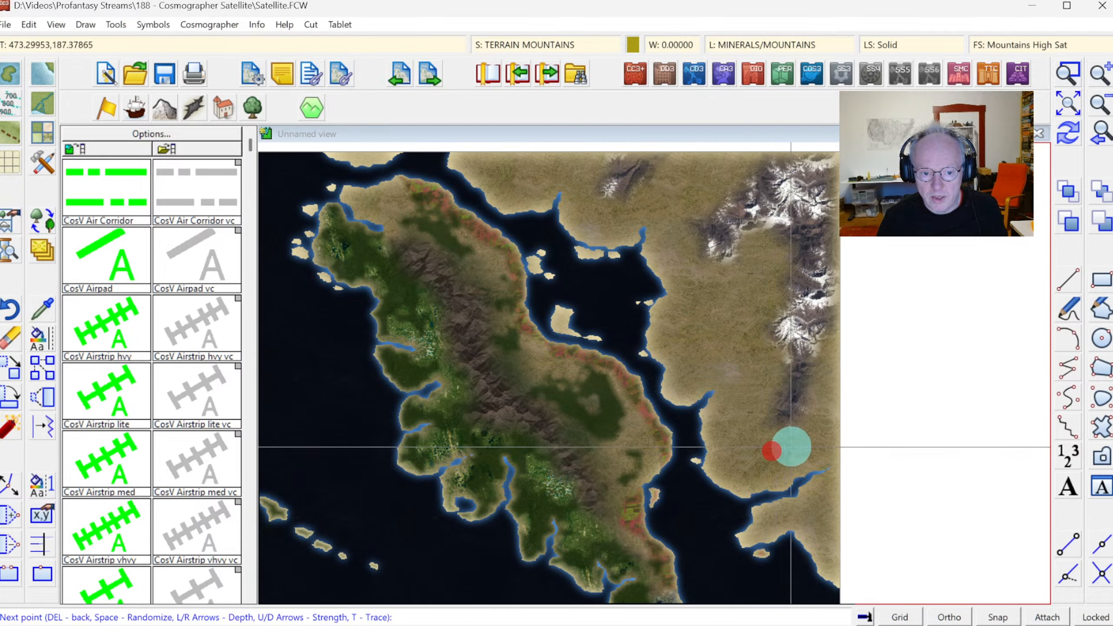
{"action": "left_click", "coordinate": [808, 440]}
{"action": "left_click", "coordinate": [826, 364]}
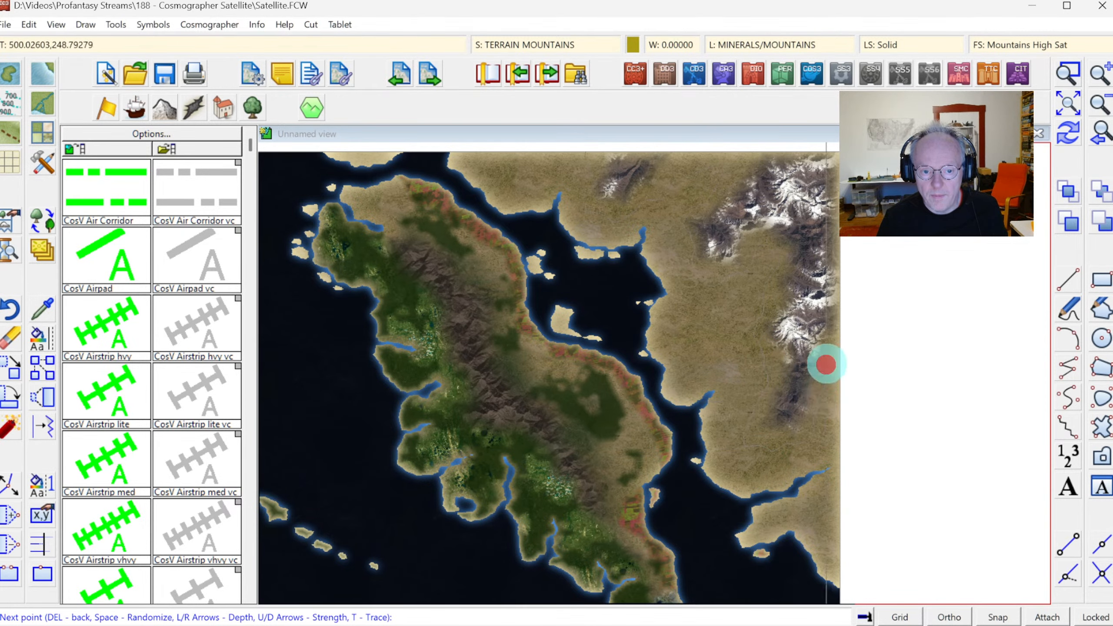
{"action": "left_click", "coordinate": [850, 349]}
{"action": "right_click", "coordinate": [866, 324]}
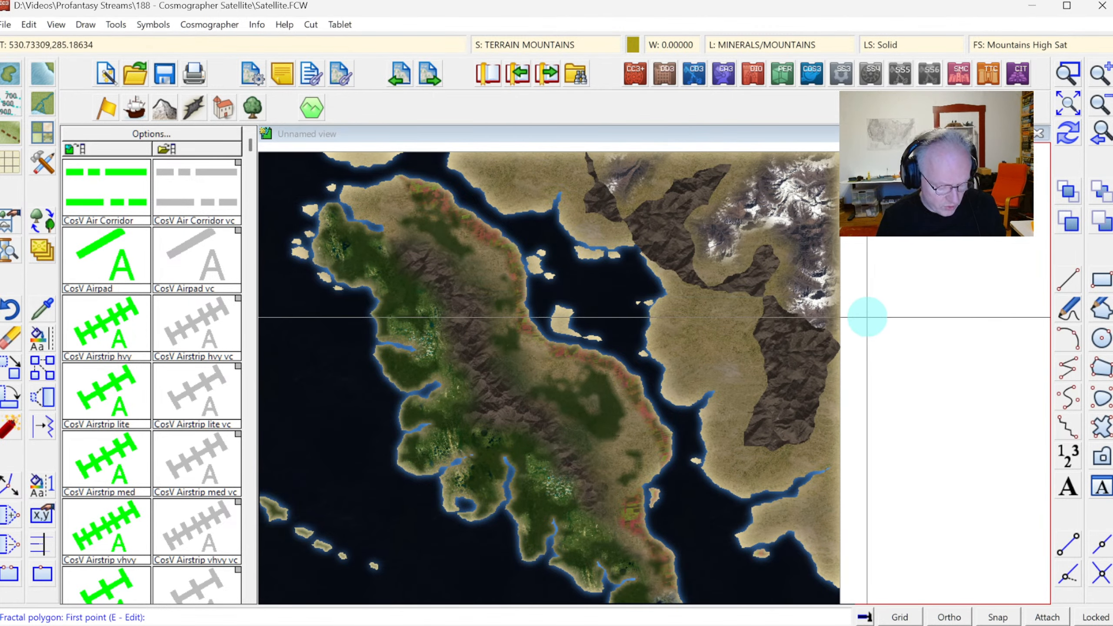
Edit the high mountains polygon to extend beyond the eastern and northern map edges, enclosing the snowy ranges, and redraw the map
{"action": "key", "text": "e"}
{"action": "left_click", "coordinate": [834, 357]}
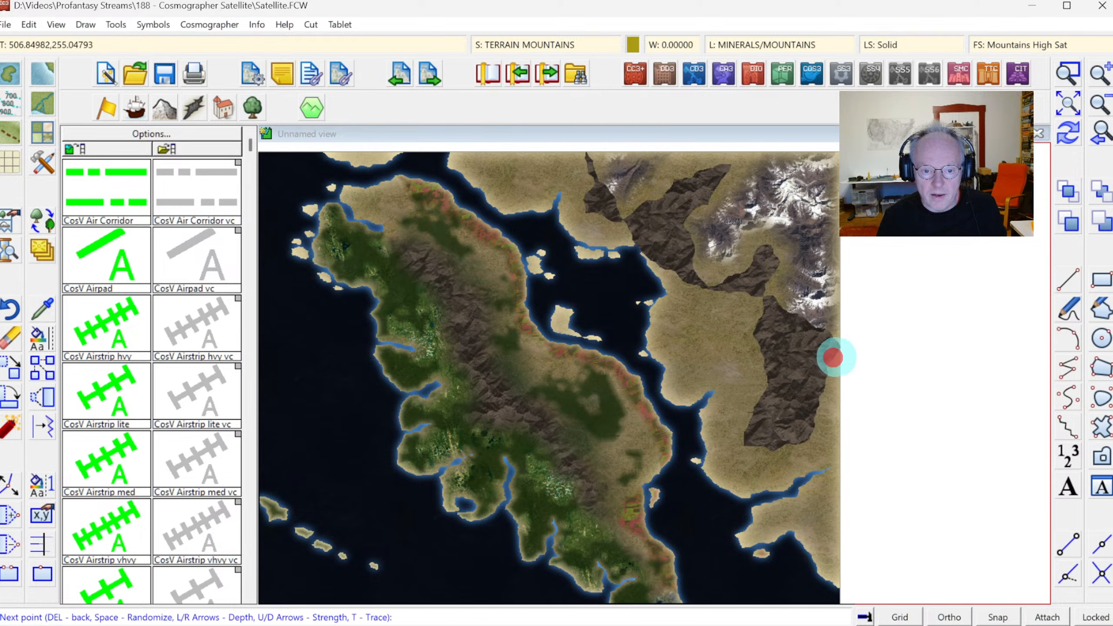
{"action": "left_click", "coordinate": [860, 338]}
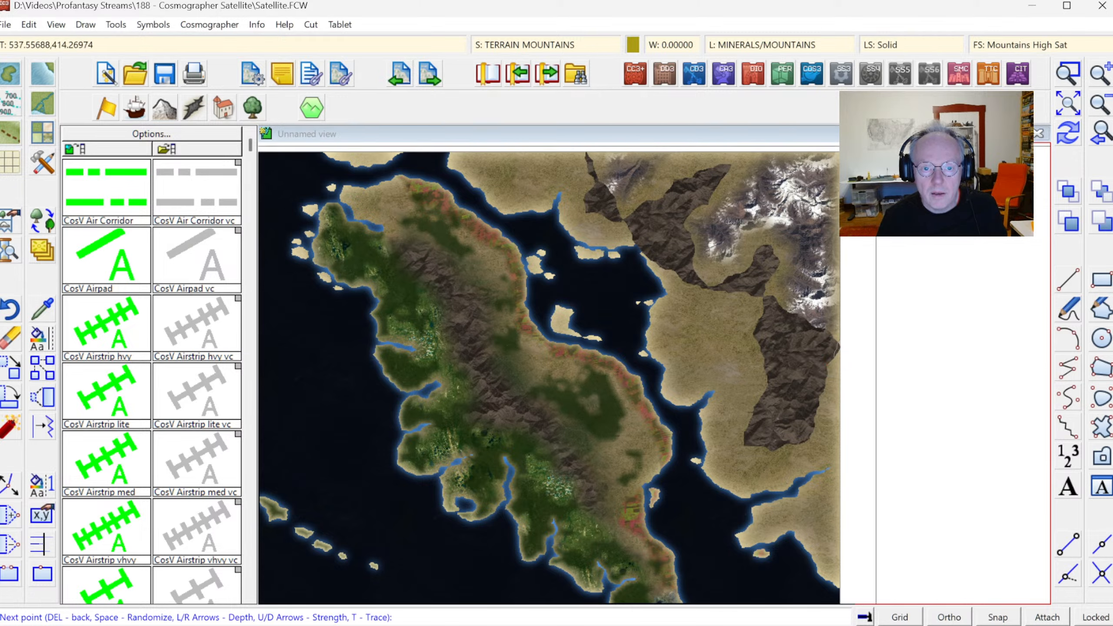
{"action": "right_click", "coordinate": [679, 144]}
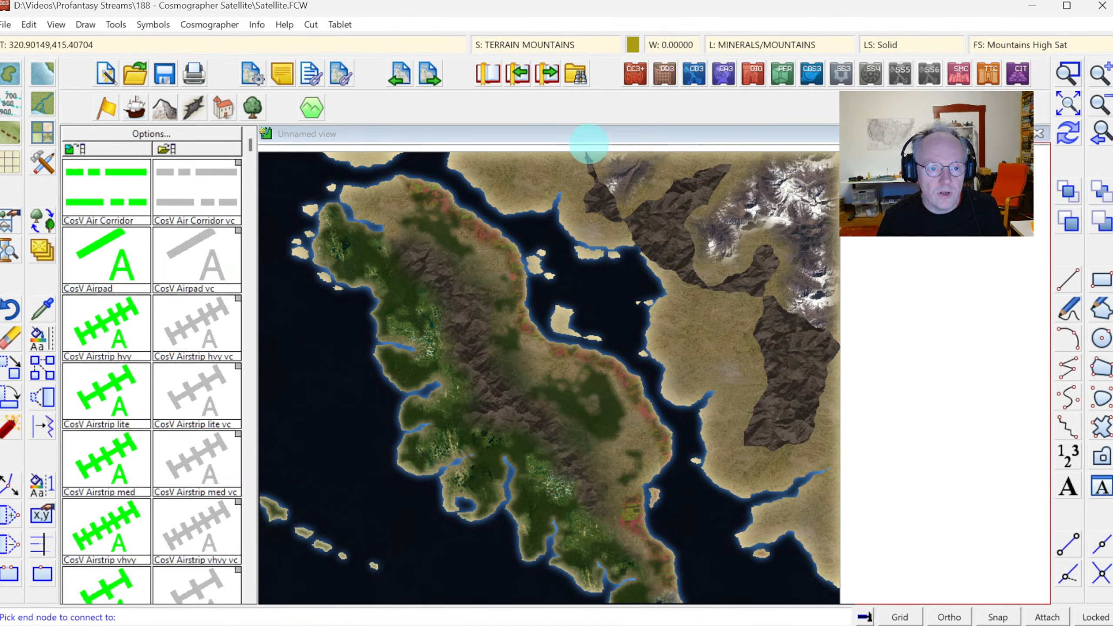
{"action": "left_click", "coordinate": [578, 149]}
{"action": "left_click", "coordinate": [1060, 134]}
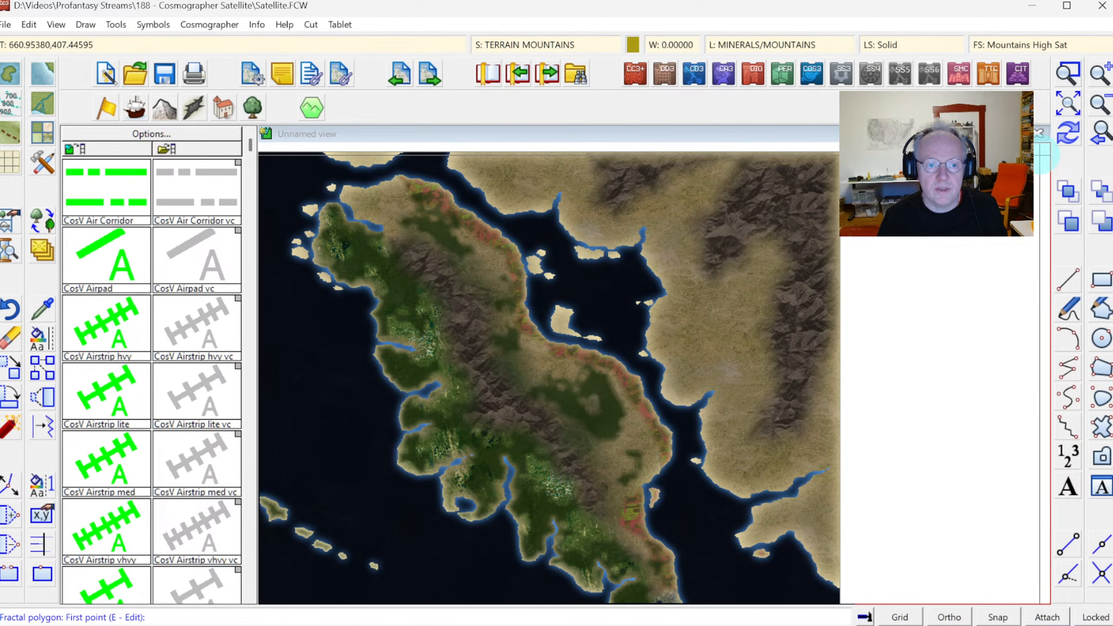
{"action": "right_click", "coordinate": [918, 213]}
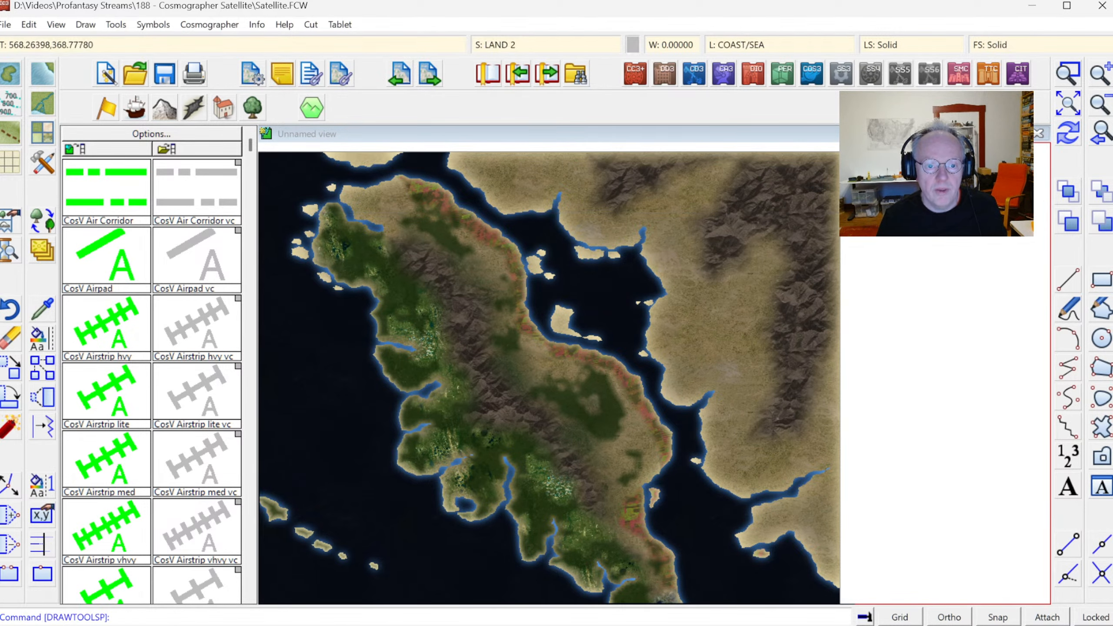
Make TERRAIN MOUNTAINS SNOW the current drawing sheet
{"action": "left_click", "coordinate": [514, 42]}
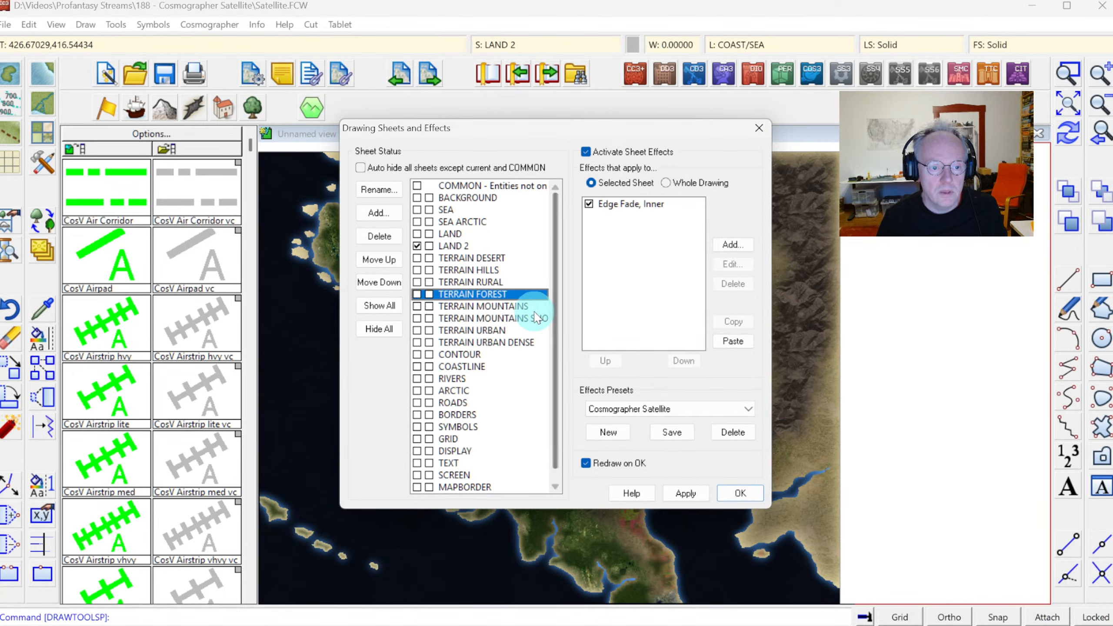
{"action": "left_click", "coordinate": [534, 309]}
{"action": "left_click", "coordinate": [528, 319]}
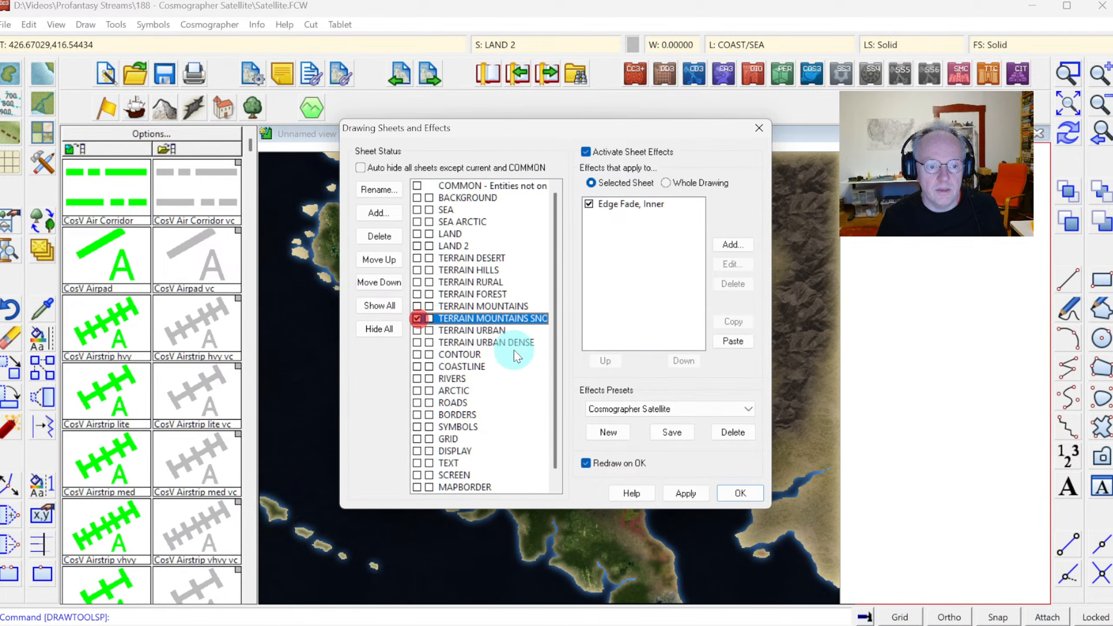
{"action": "key", "text": "Return"}
Examine the sheet assignment in the properties of the Terrain Default, Mountains Snow drawing tool
{"action": "left_click", "coordinate": [51, 160]}
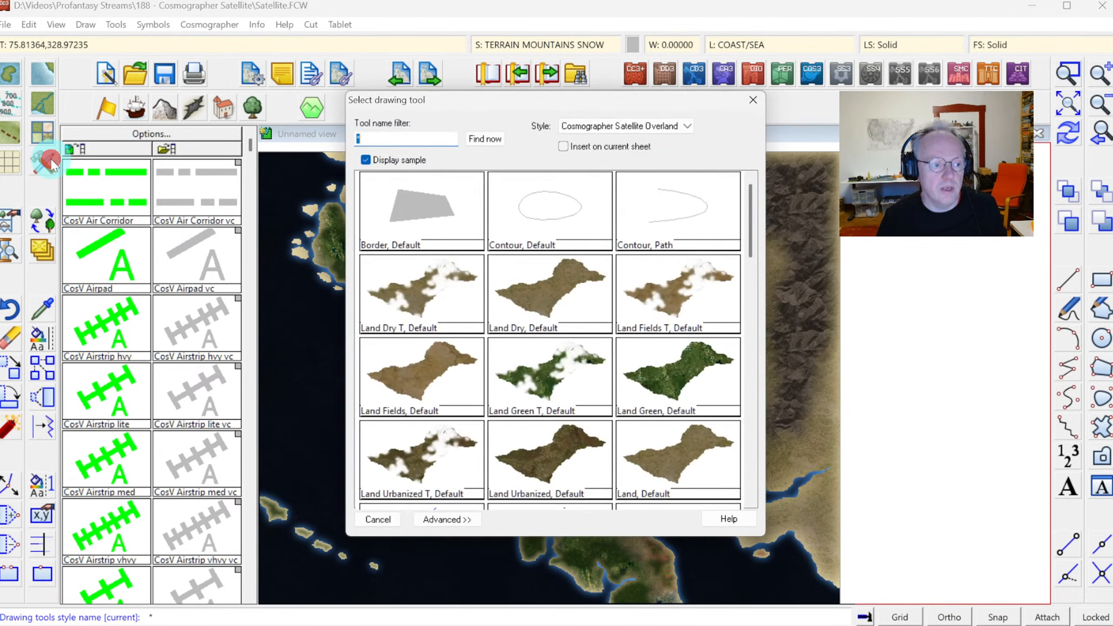
{"action": "left_click", "coordinate": [454, 522]}
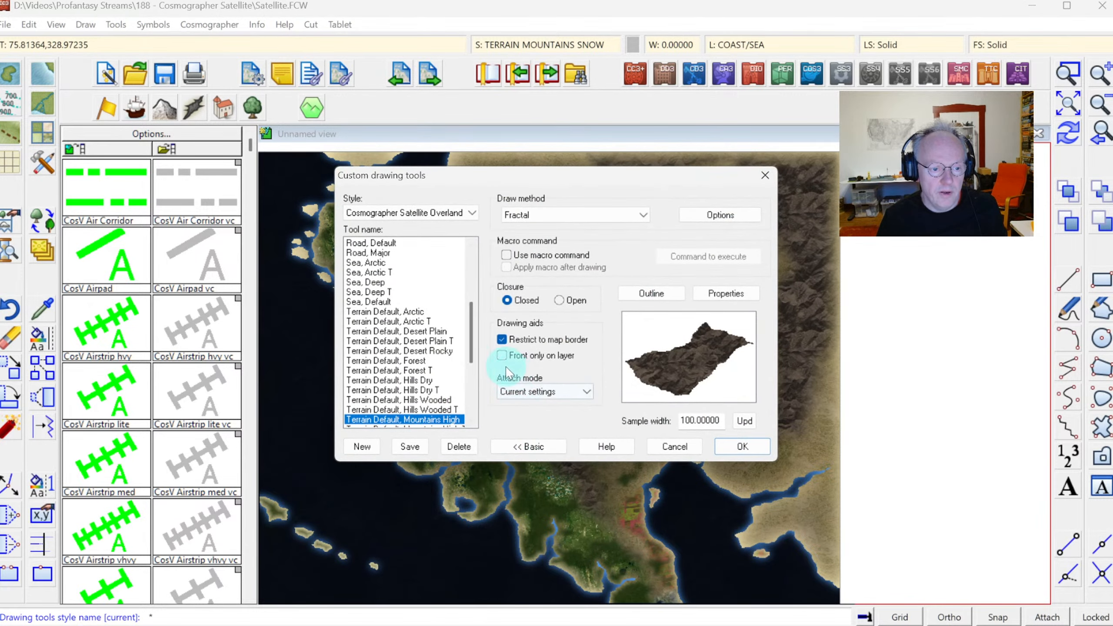
{"action": "left_click_drag", "start_coordinate": [470, 344], "coordinate": [476, 371]}
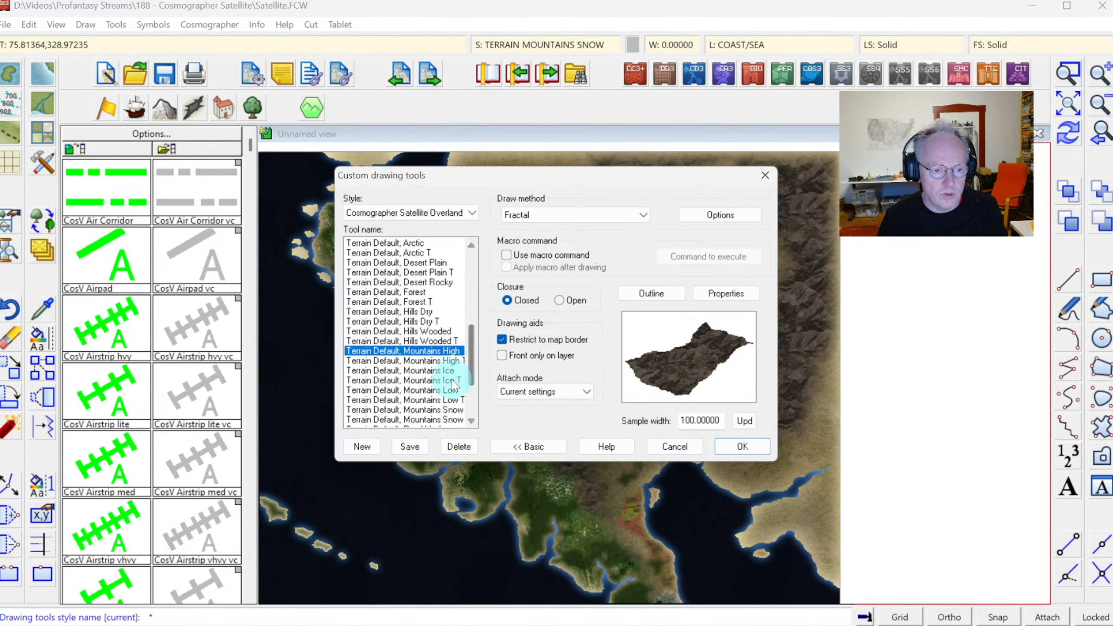
{"action": "left_click", "coordinate": [438, 409]}
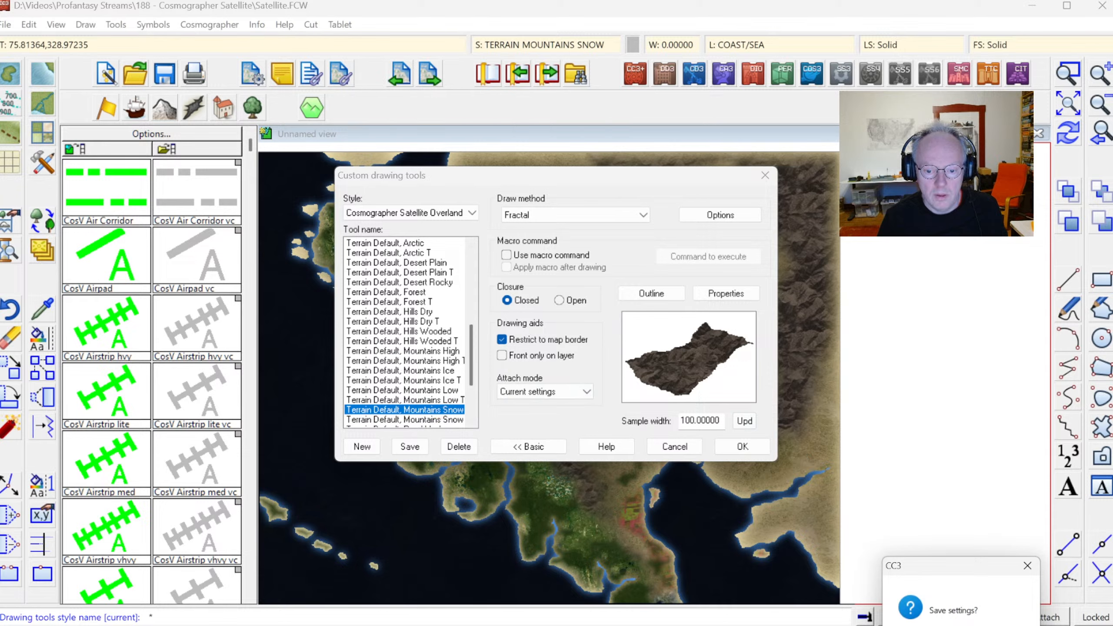
{"action": "left_click", "coordinate": [987, 597]}
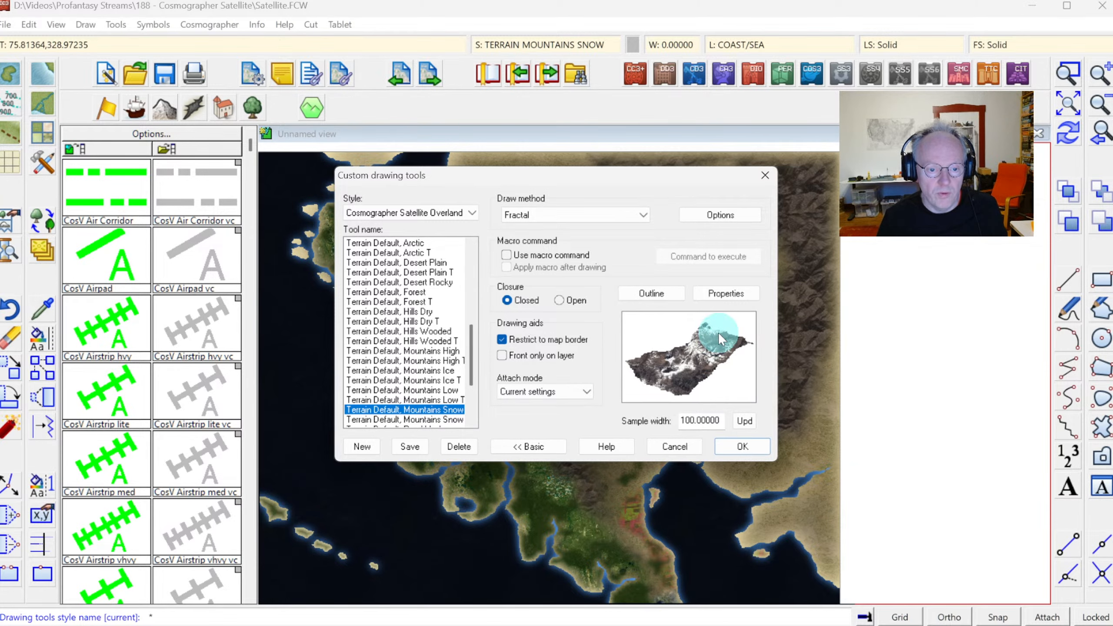
{"action": "left_click", "coordinate": [722, 295]}
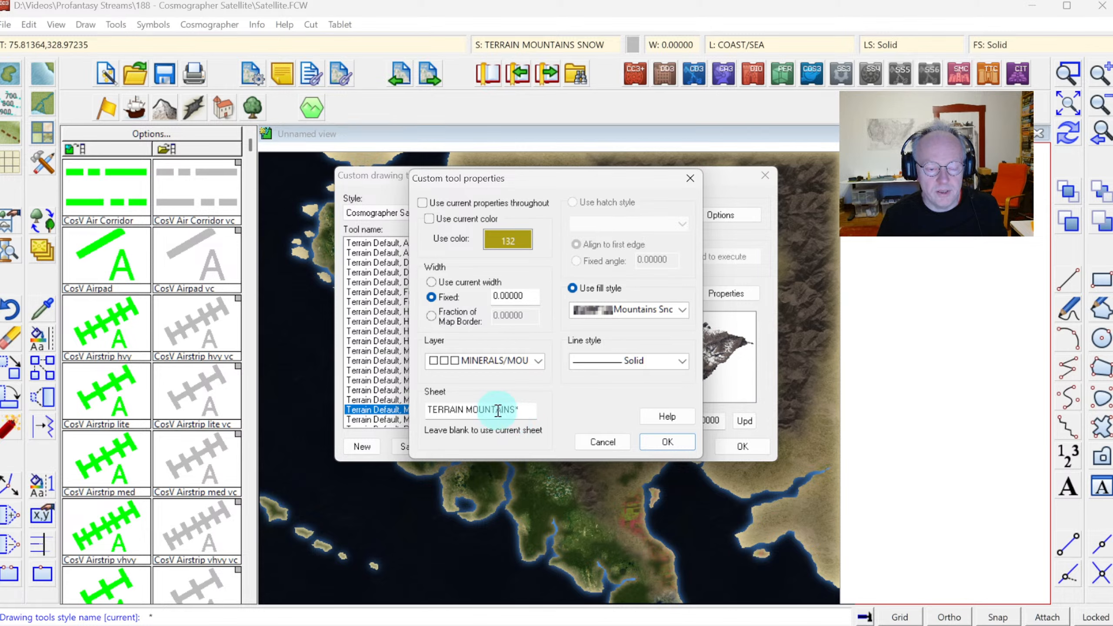
{"action": "left_click", "coordinate": [615, 440]}
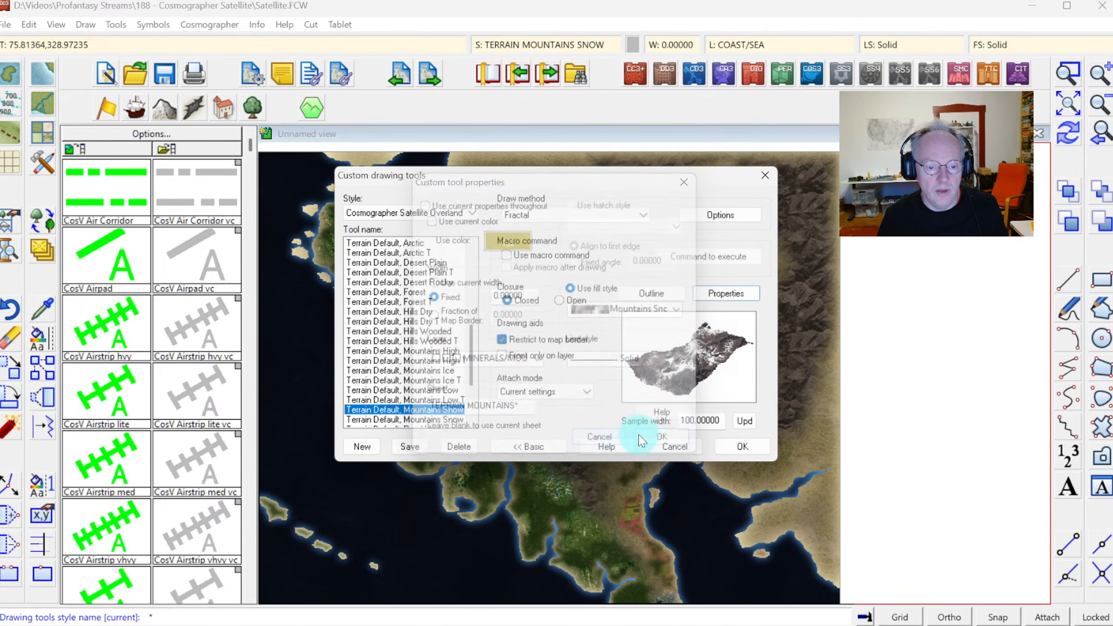
Accept the Terrain Default, Mountains Snow tool settings and move all entities with the Mountains Snow Sat fill to the TERRAIN MOUNTAINS SNOW sheet
{"action": "left_click", "coordinate": [739, 446]}
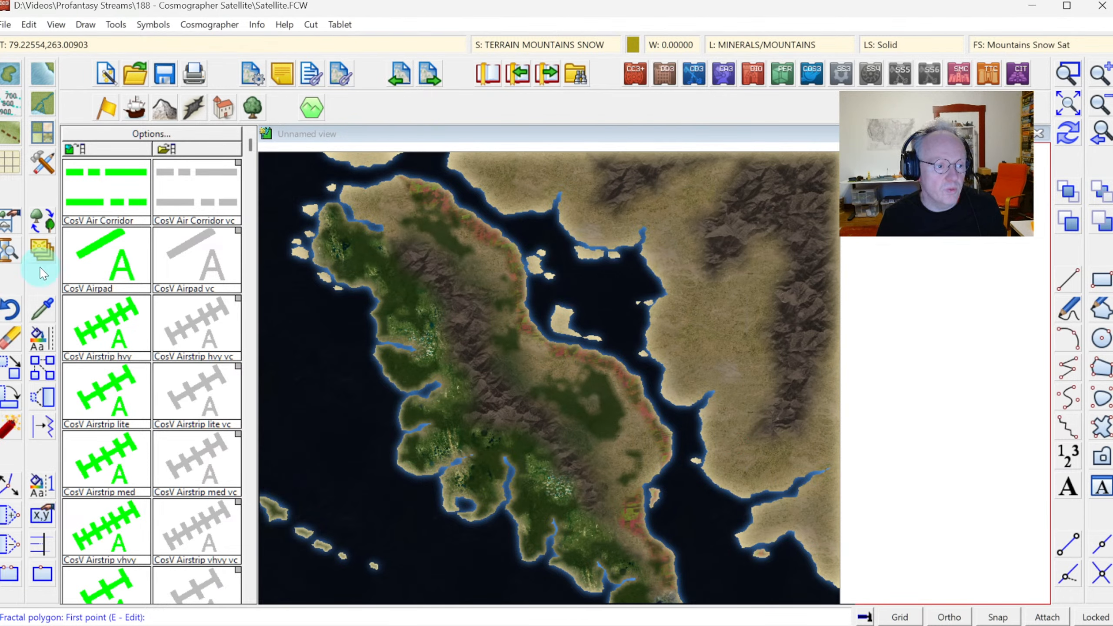
{"action": "right_click", "coordinate": [40, 254]}
{"action": "left_click", "coordinate": [99, 379]}
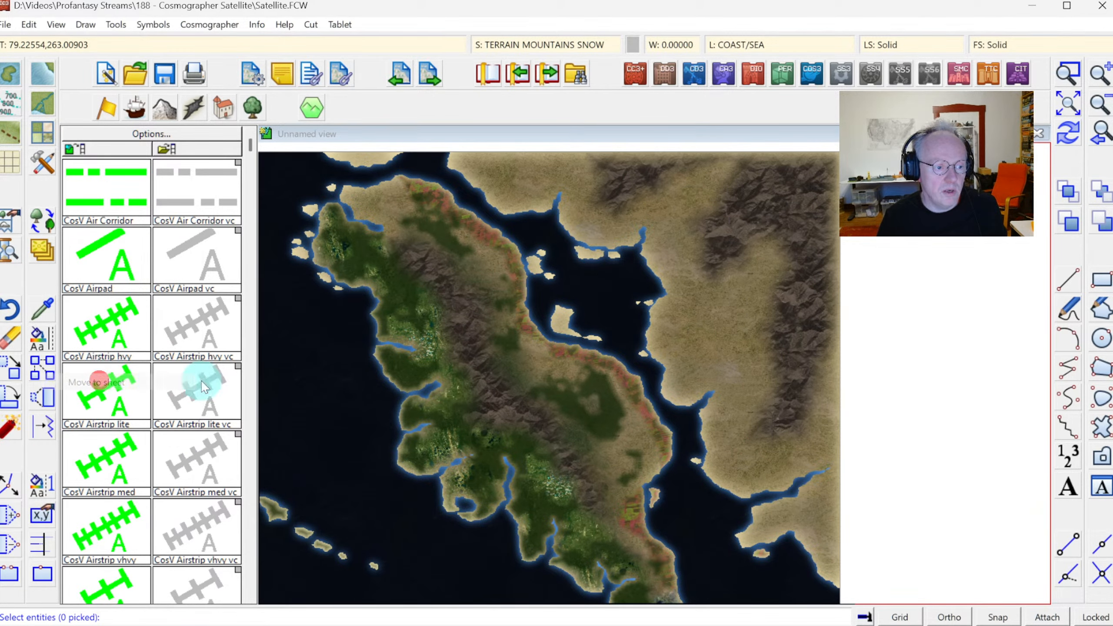
{"action": "right_click", "coordinate": [467, 304]}
{"action": "mouse_move", "coordinate": [482, 474]}
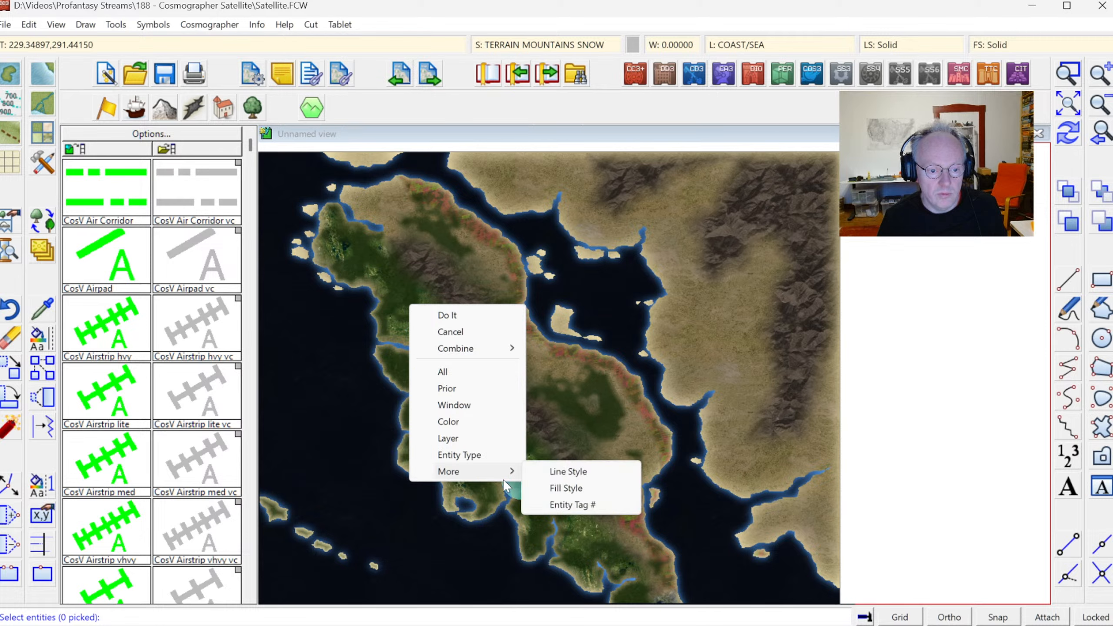
{"action": "left_click", "coordinate": [569, 489]}
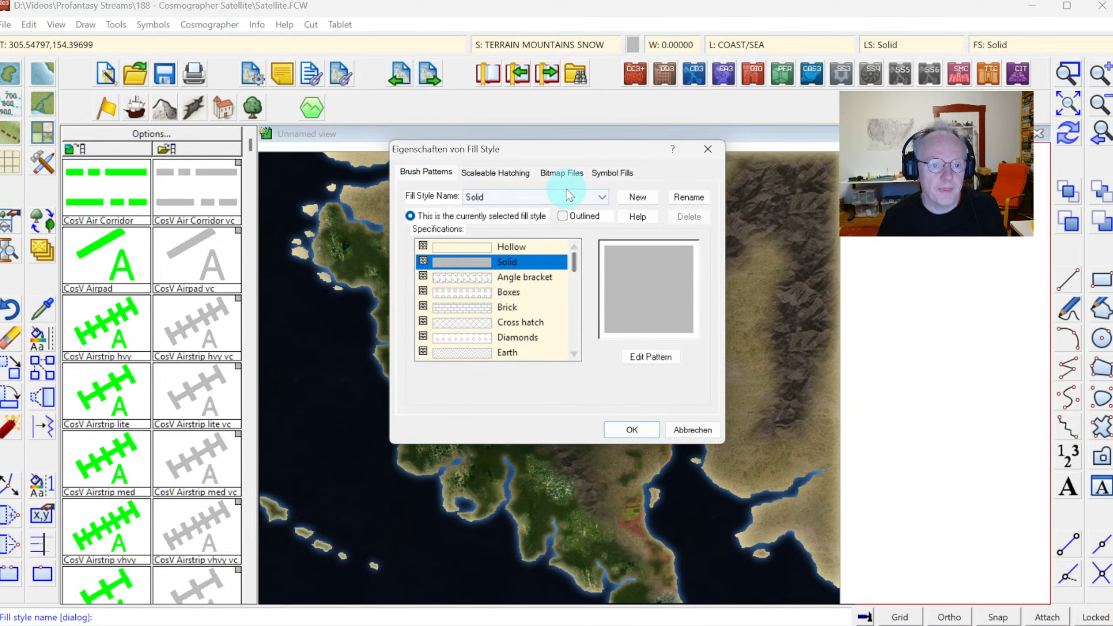
{"action": "left_click", "coordinate": [572, 173]}
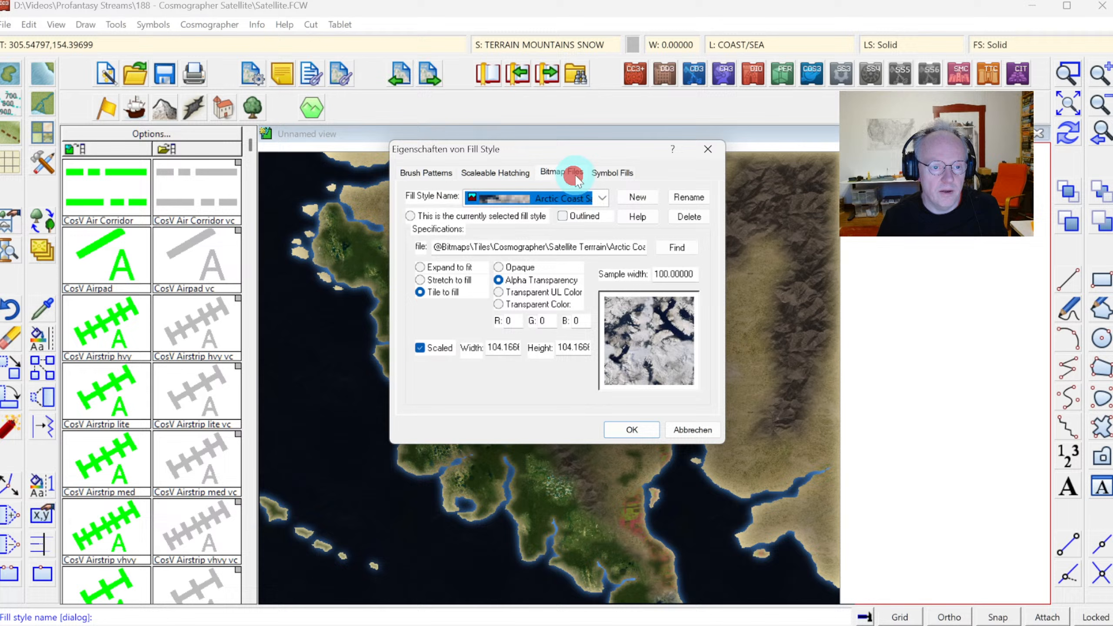
{"action": "left_click", "coordinate": [601, 200]}
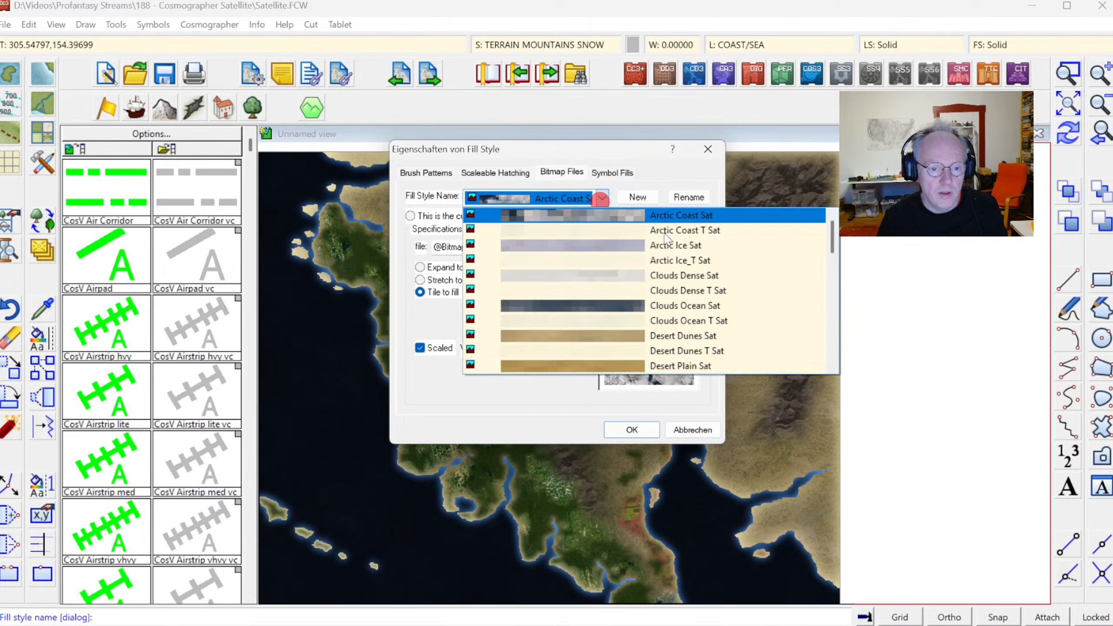
{"action": "left_click_drag", "start_coordinate": [832, 233], "coordinate": [822, 298]}
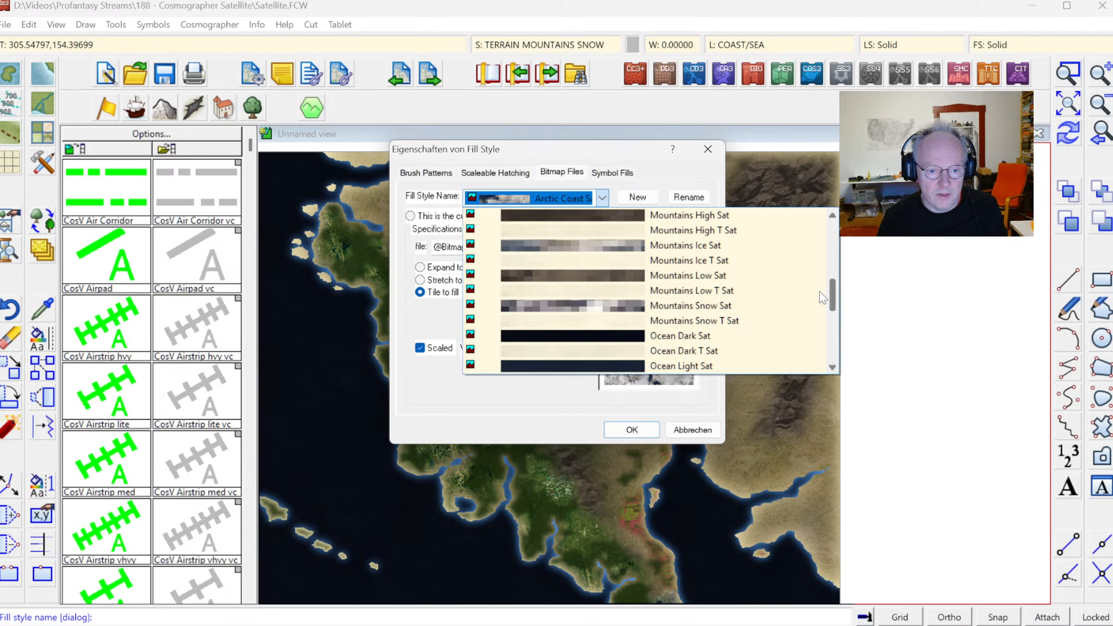
{"action": "left_click", "coordinate": [665, 307]}
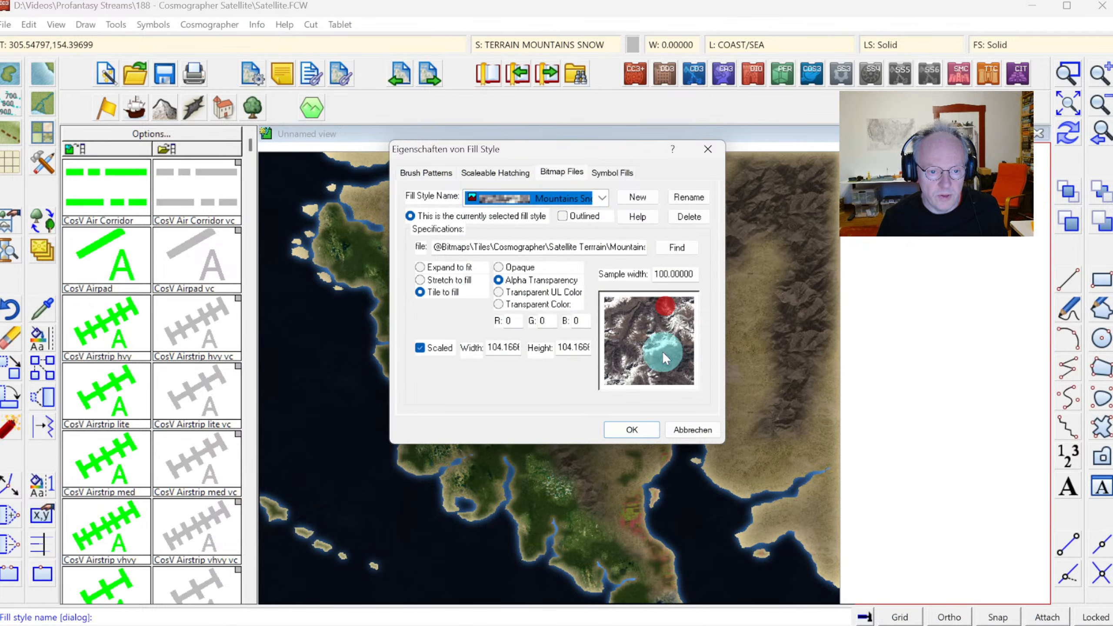
{"action": "left_click", "coordinate": [641, 428]}
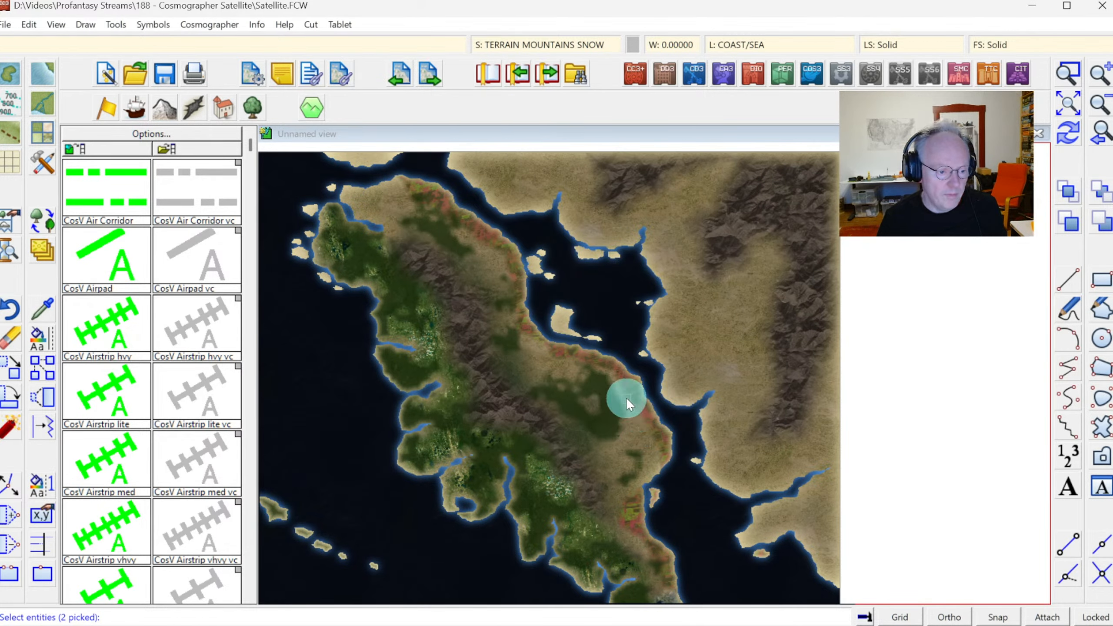
{"action": "key", "text": "d"}
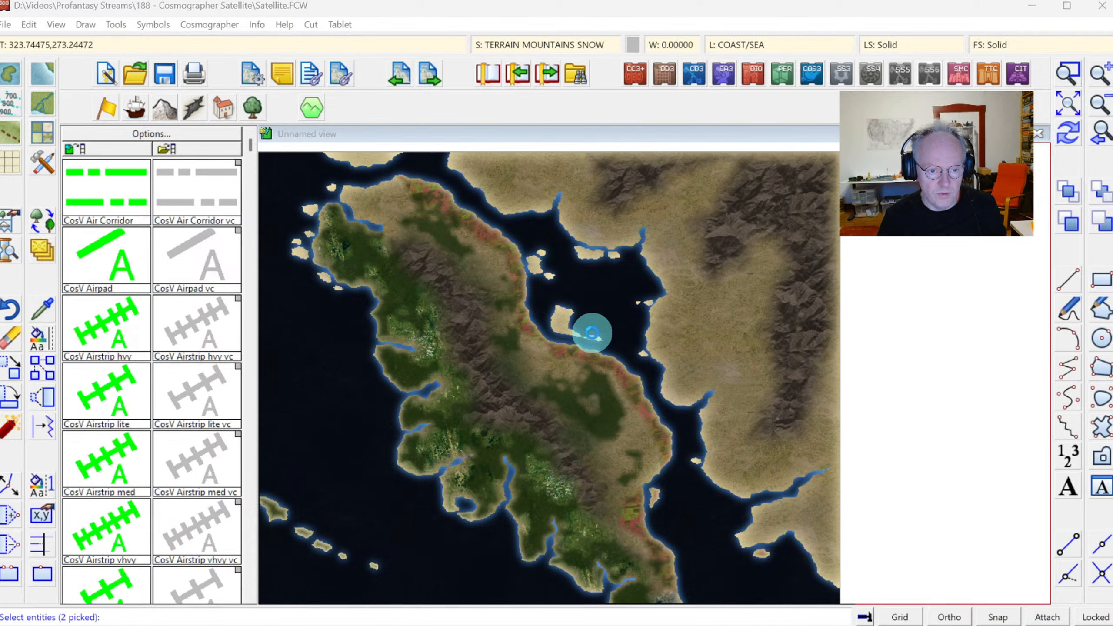
{"action": "left_click", "coordinate": [555, 460]}
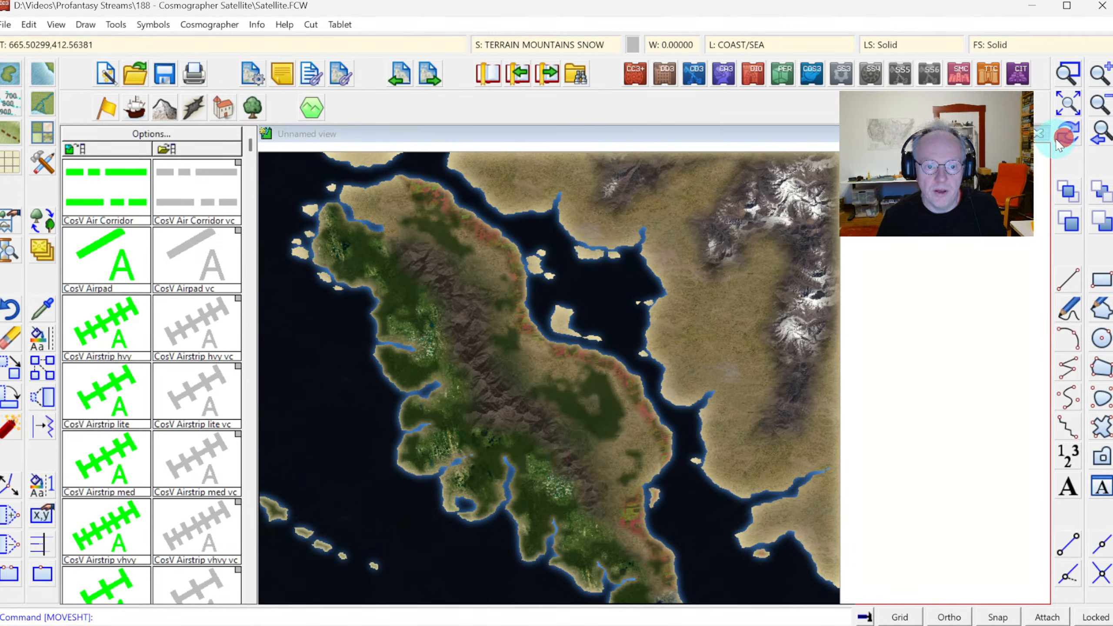
{"action": "left_click", "coordinate": [626, 346]}
{"action": "left_click", "coordinate": [399, 446]}
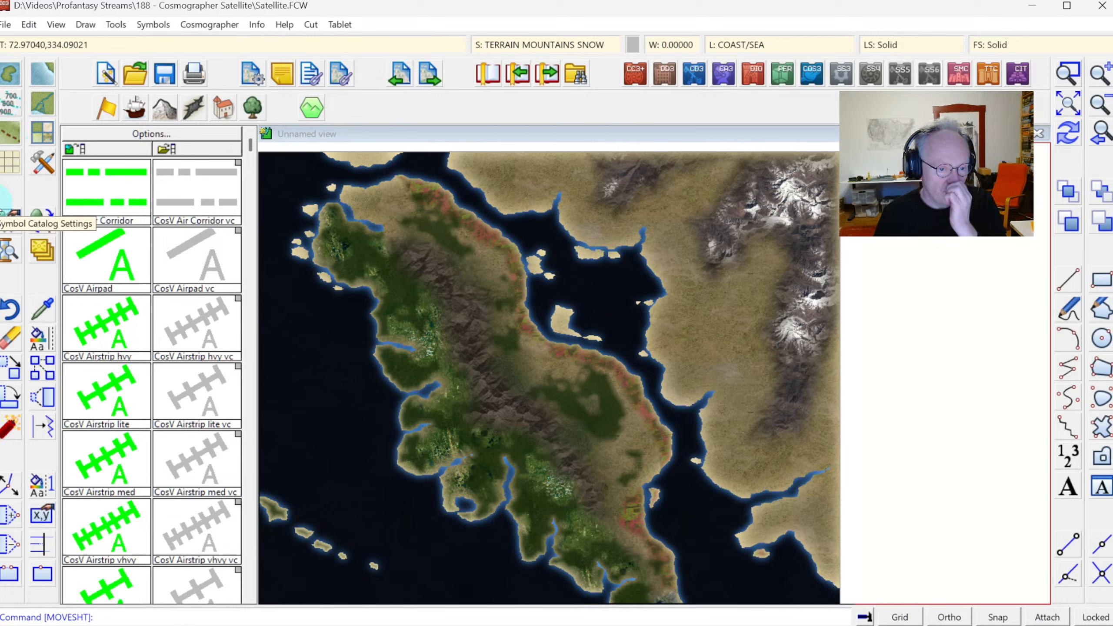
Draw a large Terrain Default, Hills Dry area around the eastern mainland's mountain ranges, from the northern map edge to their southern end, and redraw the map
{"action": "left_click", "coordinate": [43, 133]}
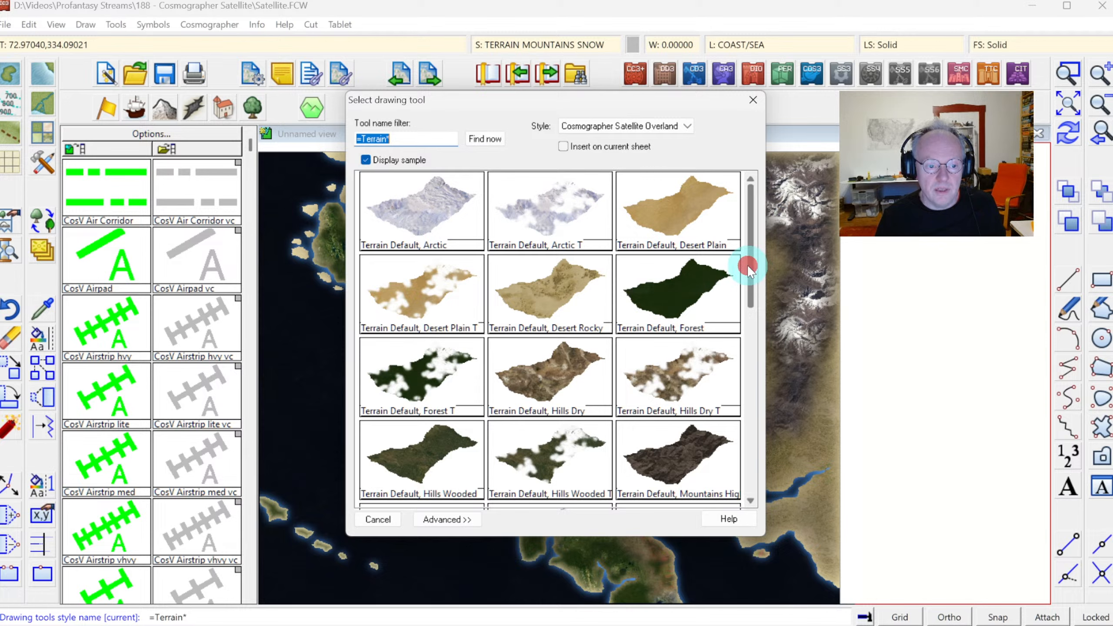
{"action": "left_click_drag", "start_coordinate": [748, 268], "coordinate": [748, 308]}
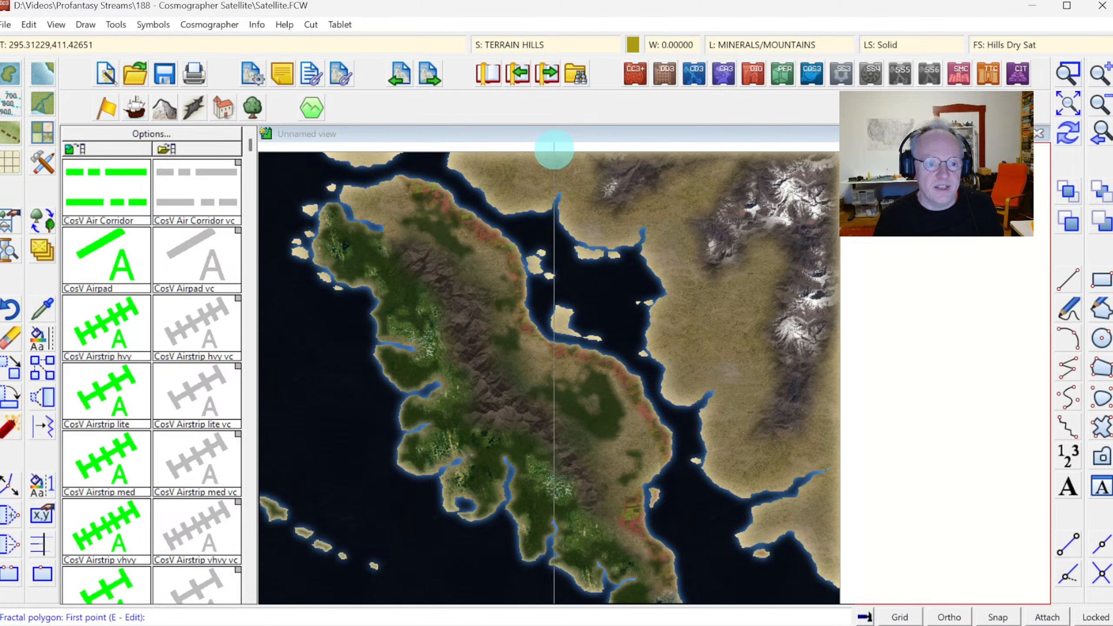
{"action": "left_click", "coordinate": [558, 159]}
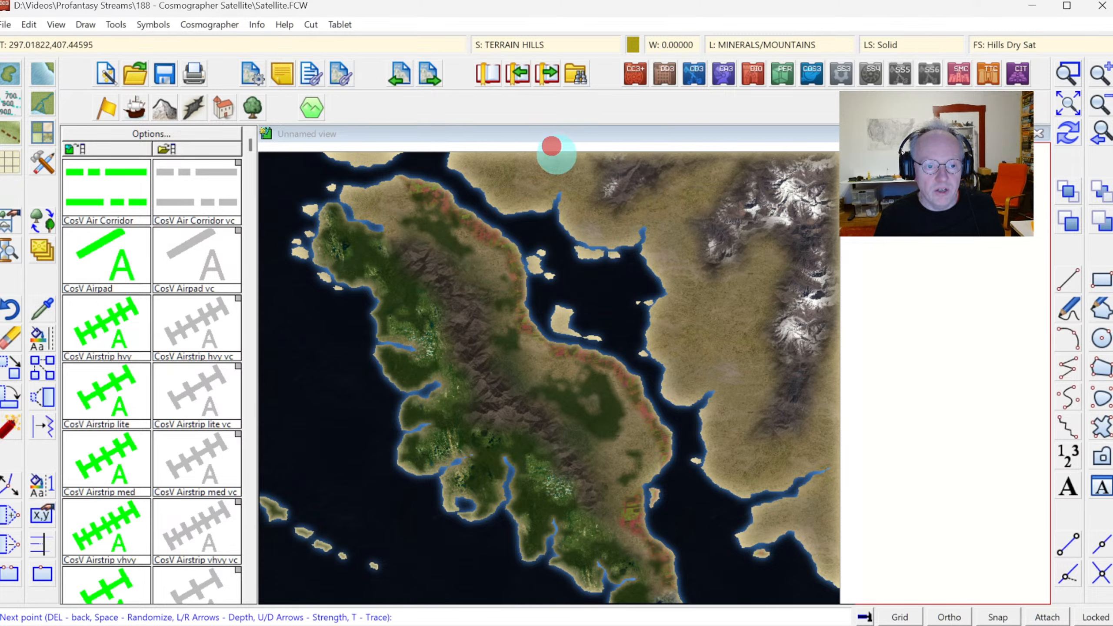
{"action": "left_click", "coordinate": [567, 183]}
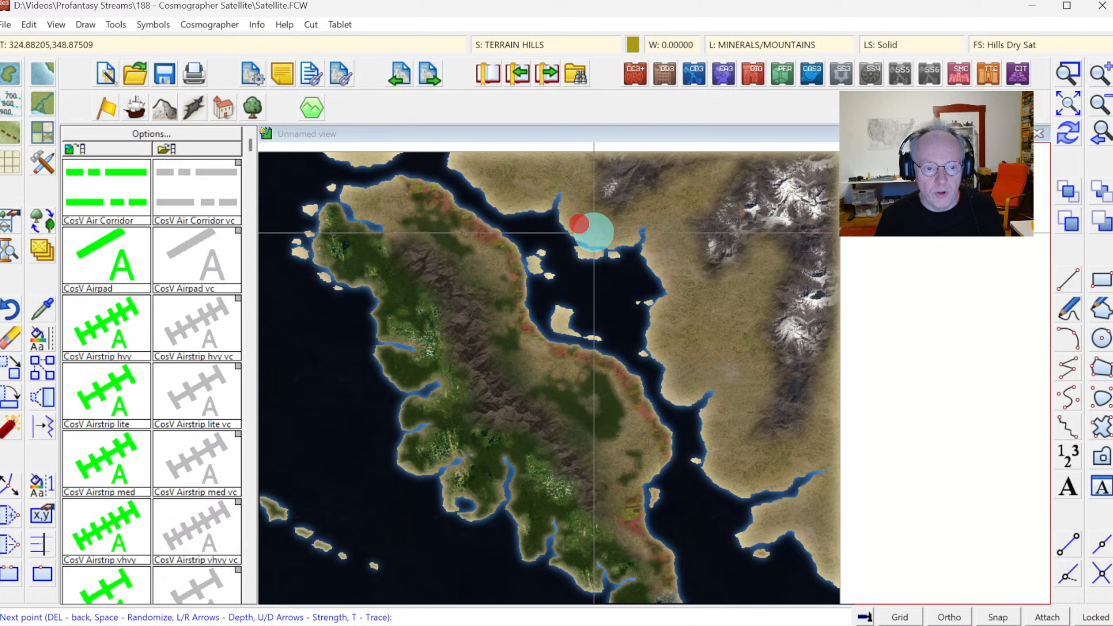
{"action": "left_click", "coordinate": [610, 233]}
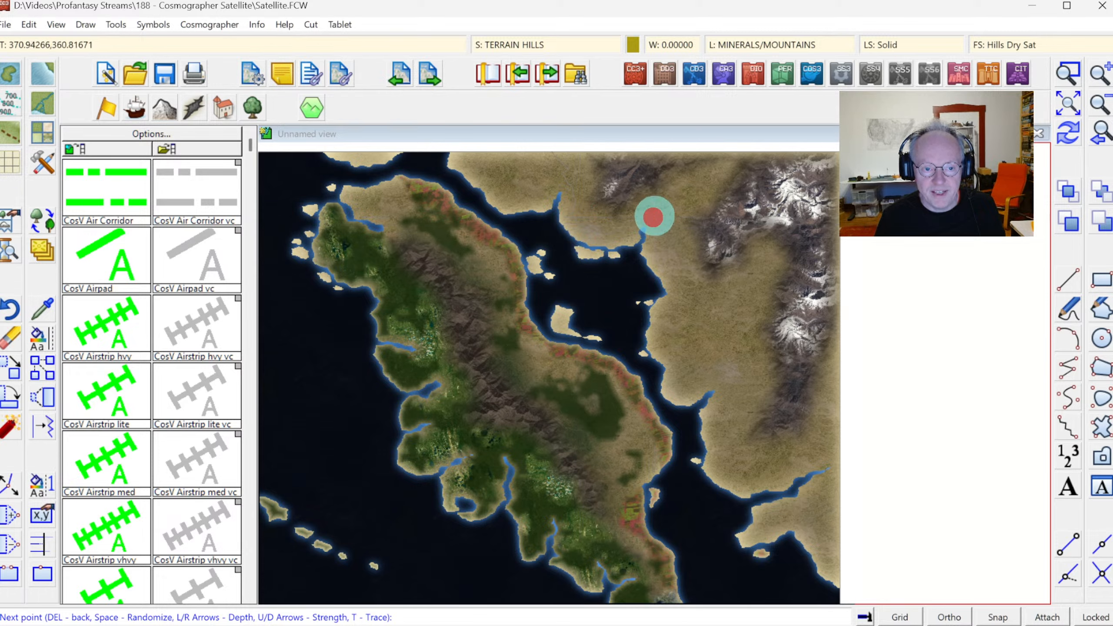
{"action": "left_click", "coordinate": [665, 208]}
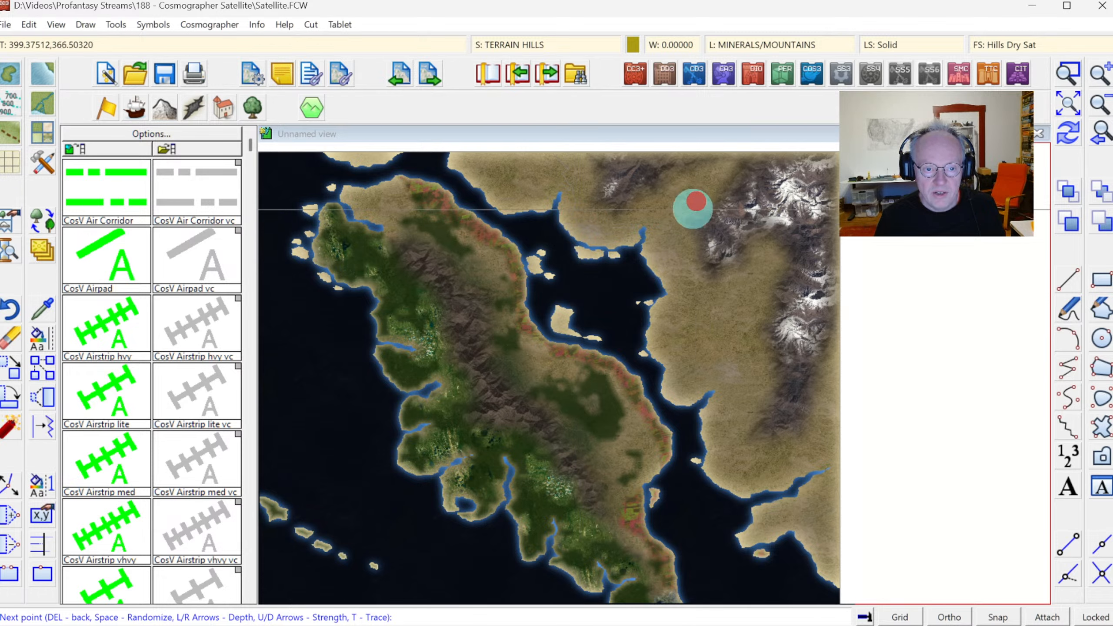
{"action": "left_click", "coordinate": [682, 211]}
{"action": "left_click", "coordinate": [689, 241]}
{"action": "left_click", "coordinate": [694, 262]}
{"action": "left_click", "coordinate": [680, 284]}
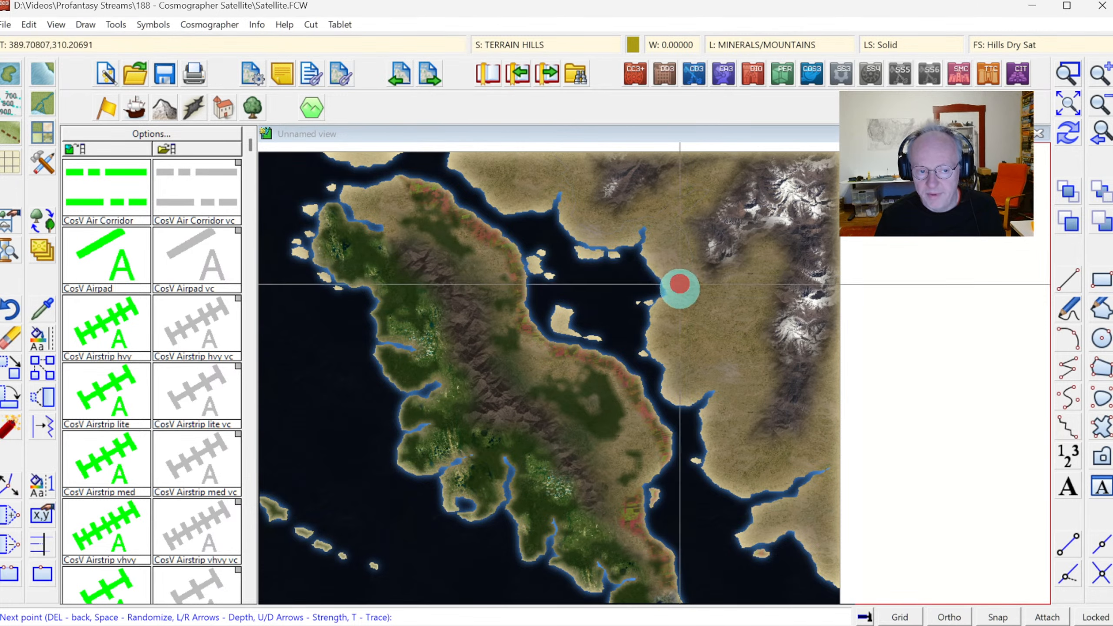
{"action": "left_click", "coordinate": [688, 298]}
{"action": "left_click", "coordinate": [695, 313]}
{"action": "left_click", "coordinate": [737, 288]}
{"action": "left_click", "coordinate": [750, 281]}
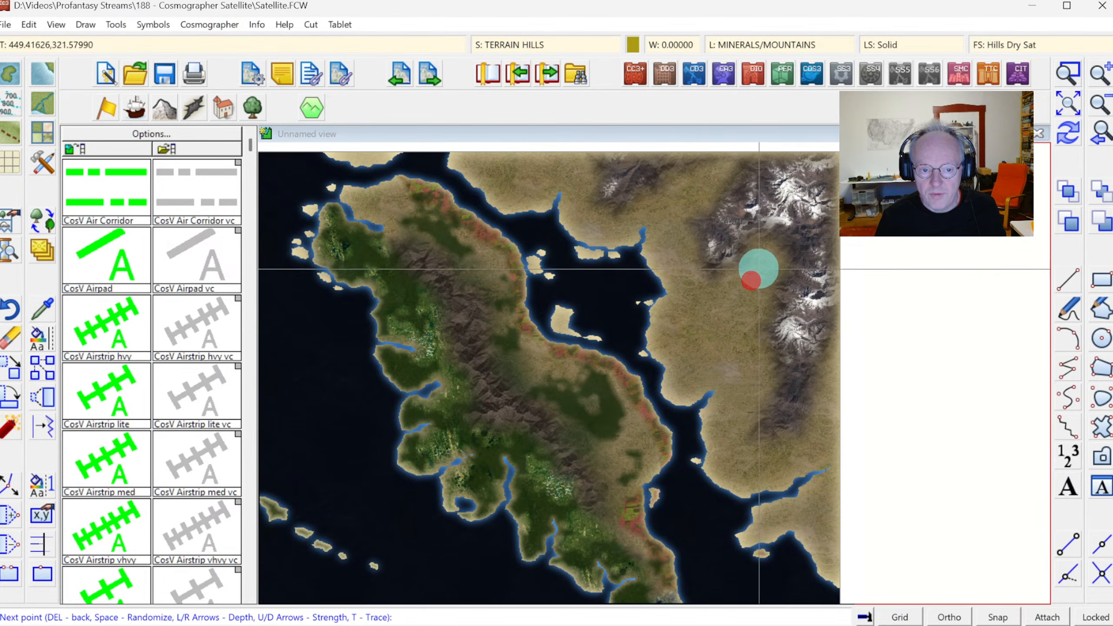
{"action": "left_click", "coordinate": [761, 267]}
{"action": "left_click", "coordinate": [764, 287]}
{"action": "left_click", "coordinate": [765, 302]}
{"action": "left_click", "coordinate": [739, 325]}
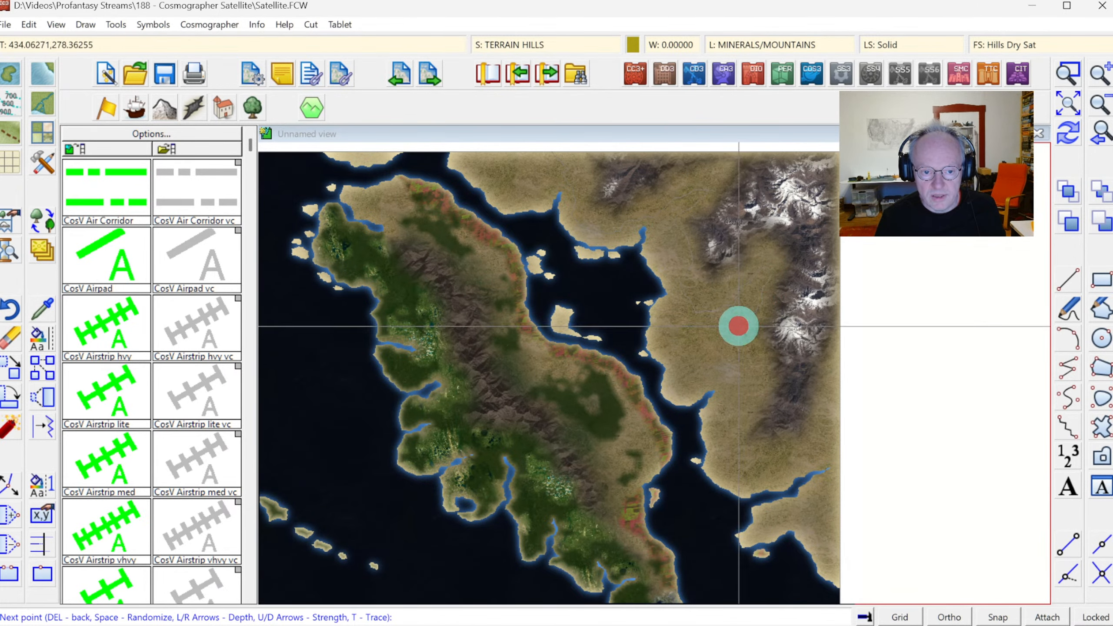
{"action": "left_click", "coordinate": [730, 336]}
{"action": "left_click", "coordinate": [746, 367]}
{"action": "left_click", "coordinate": [752, 385]}
{"action": "left_click", "coordinate": [744, 394]}
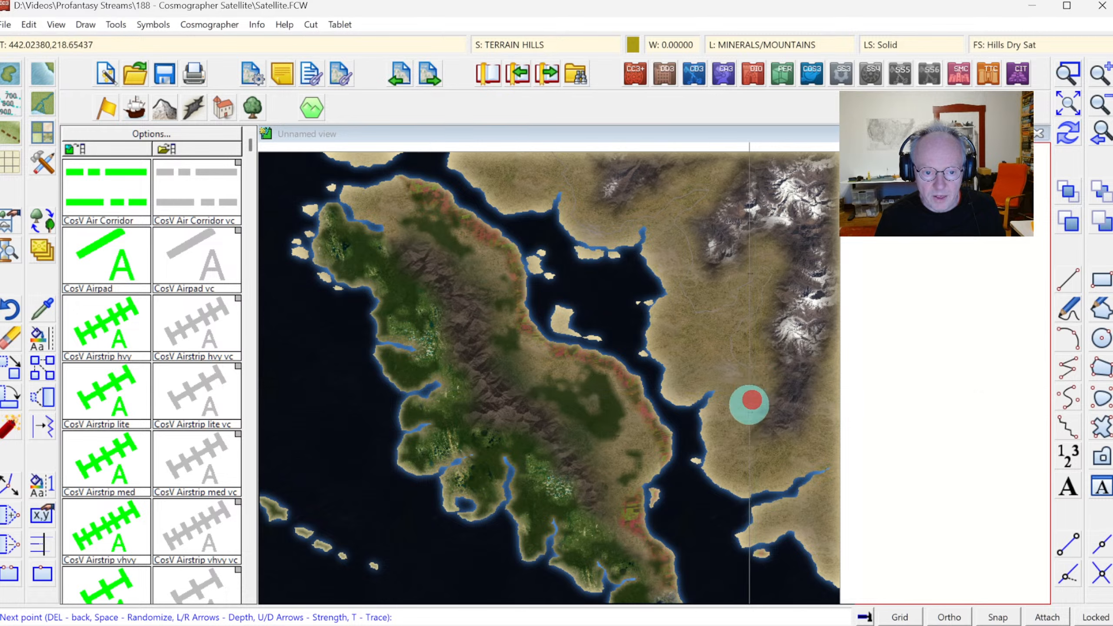
{"action": "left_click", "coordinate": [739, 418]}
{"action": "left_click", "coordinate": [738, 457]}
{"action": "left_click", "coordinate": [789, 457]}
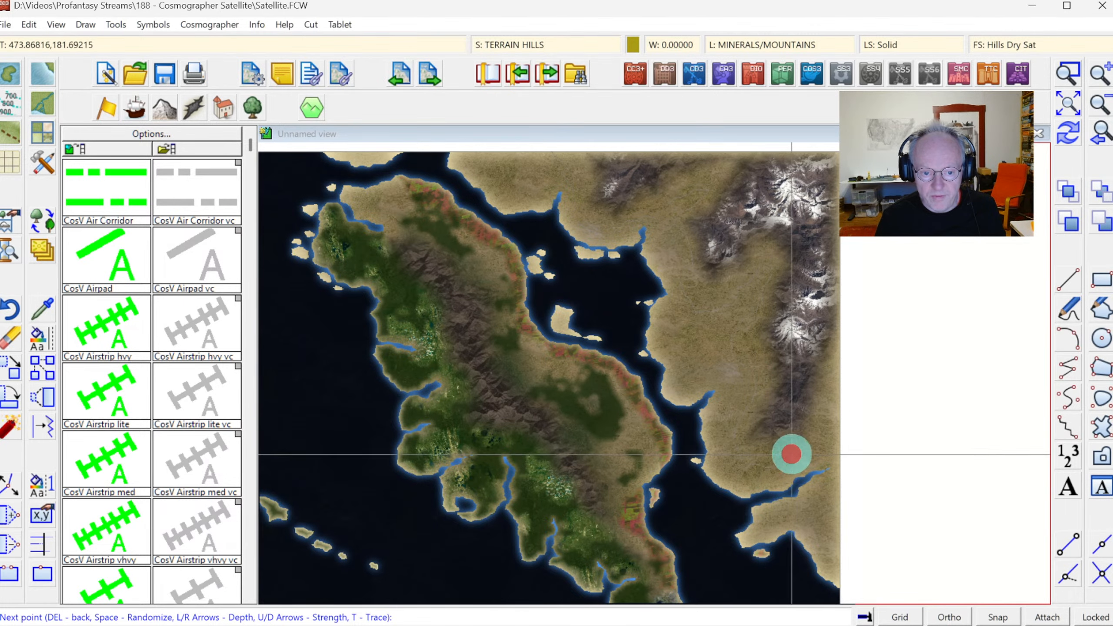
{"action": "left_click", "coordinate": [818, 432]}
{"action": "left_click", "coordinate": [829, 403]}
{"action": "left_click", "coordinate": [862, 381]}
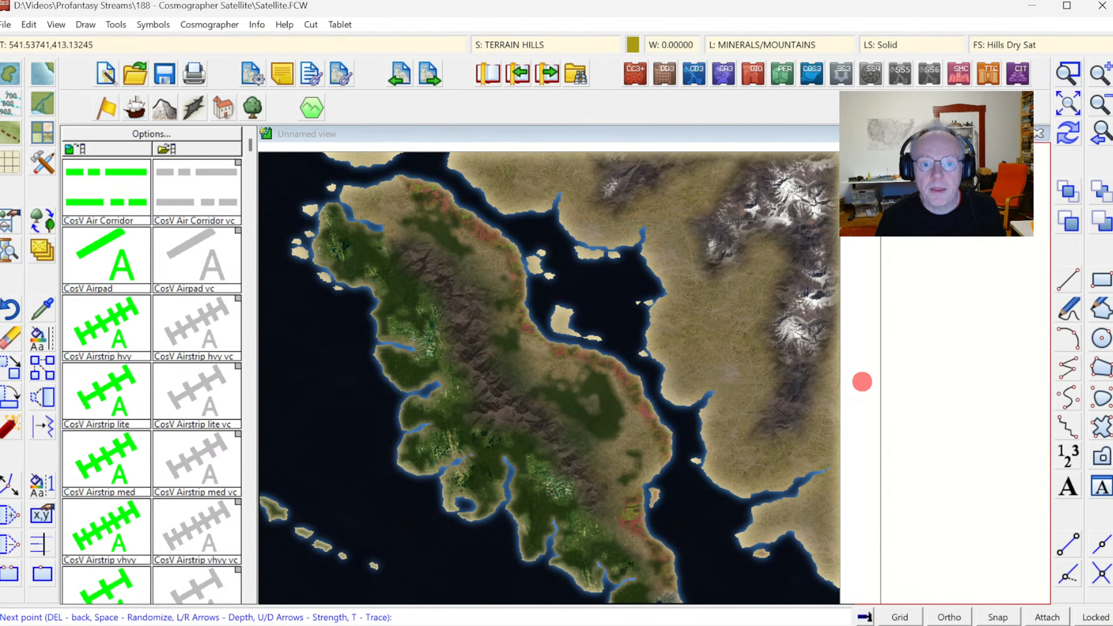
{"action": "right_click", "coordinate": [881, 147]}
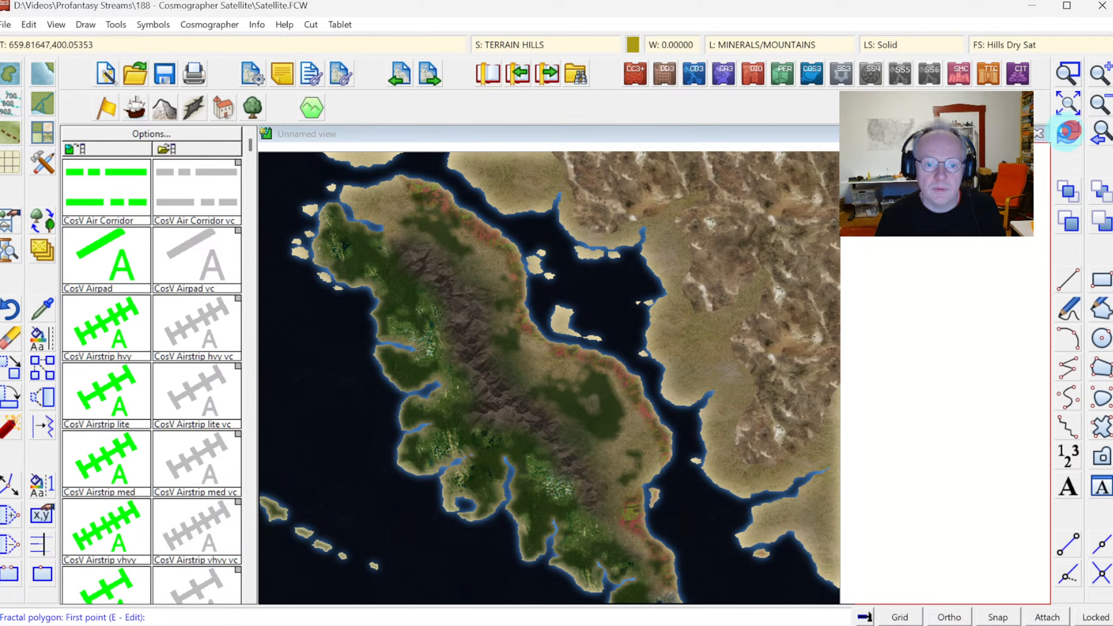
{"action": "left_click", "coordinate": [1068, 132]}
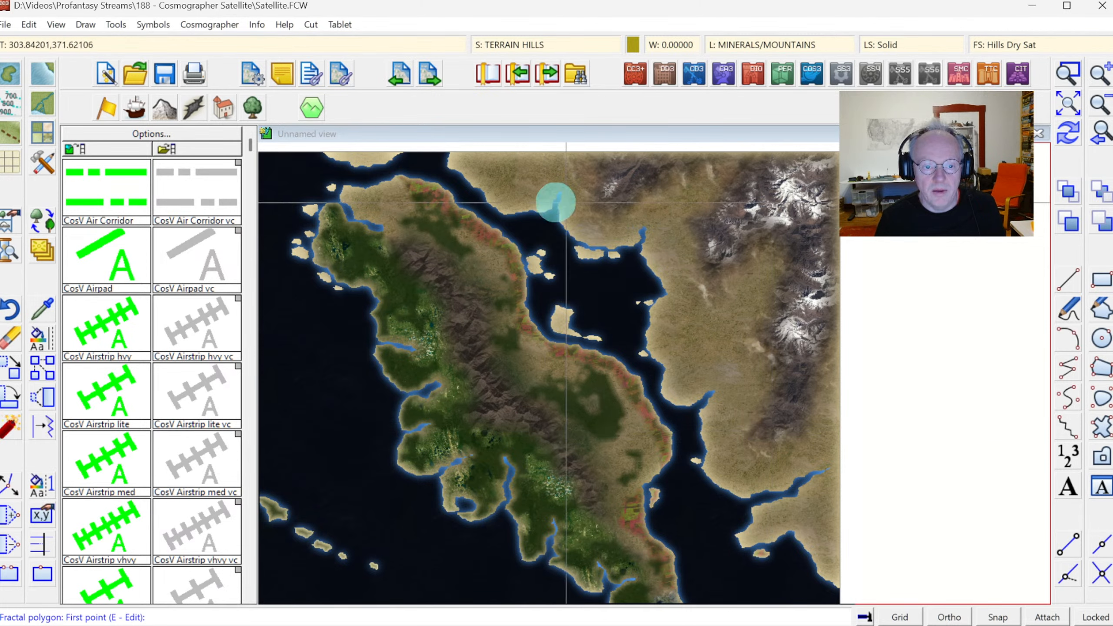
Draw a small Terrain Default, Desert Rocky area on the eastern mainland's northwestern part, near the northern map edge
{"action": "left_click", "coordinate": [36, 135]}
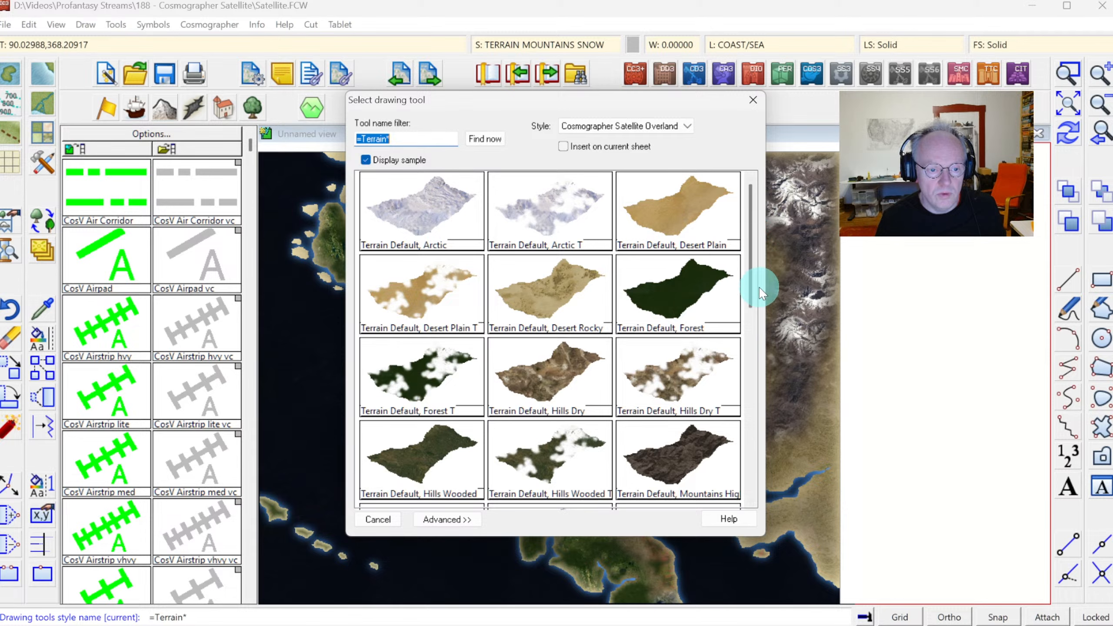
{"action": "left_click", "coordinate": [750, 333]}
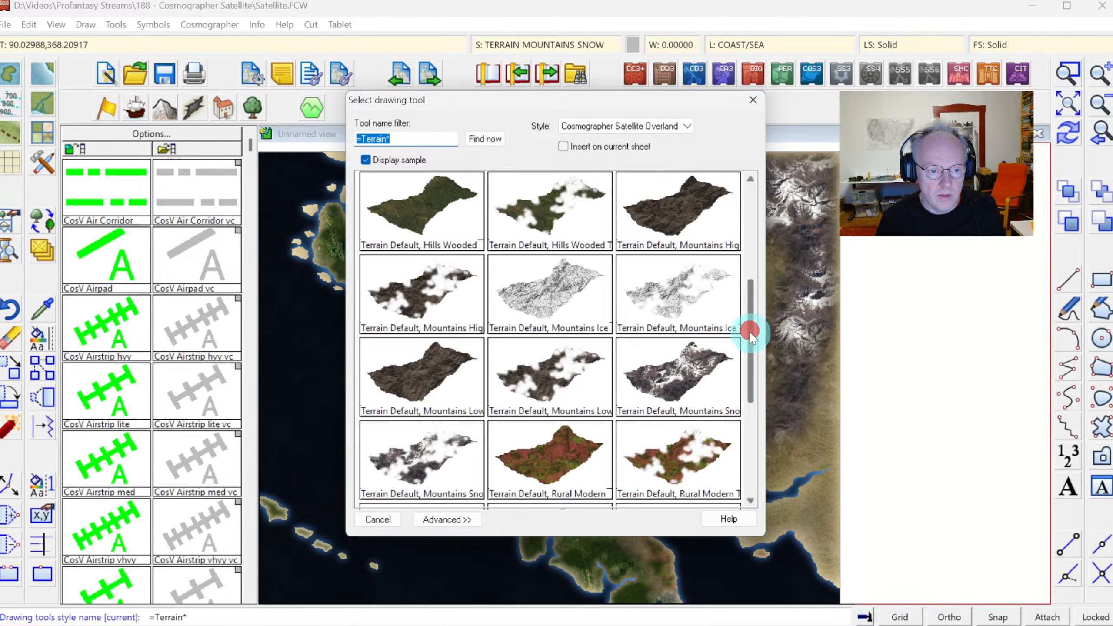
{"action": "left_click", "coordinate": [750, 331]}
{"action": "left_click_drag", "start_coordinate": [760, 367], "coordinate": [765, 257]}
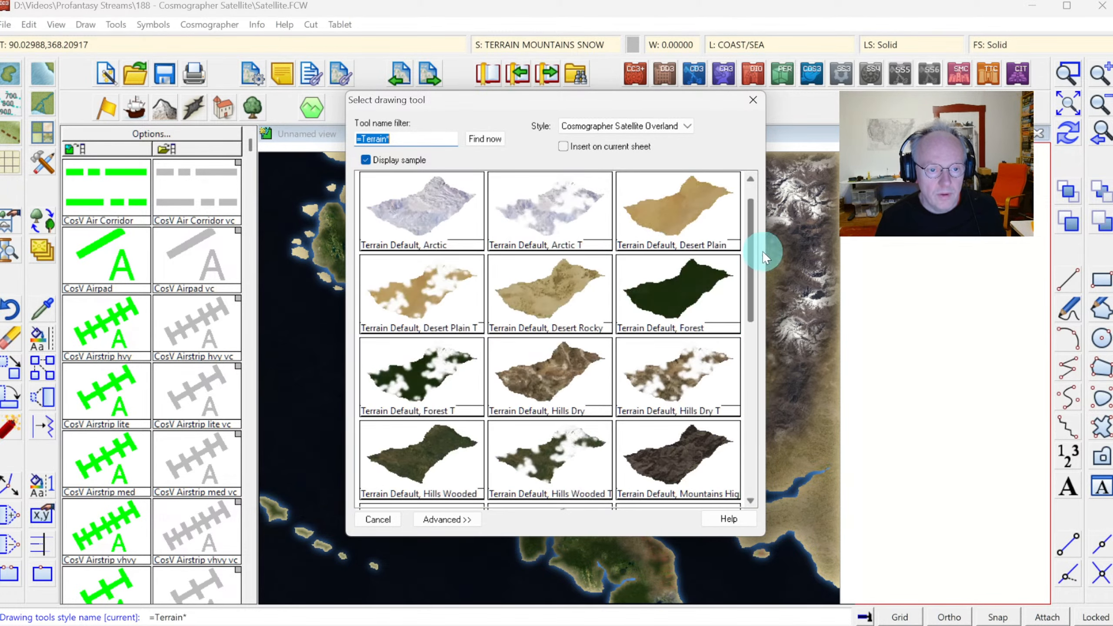
{"action": "double_click", "coordinate": [562, 281]}
{"action": "left_click", "coordinate": [500, 162]}
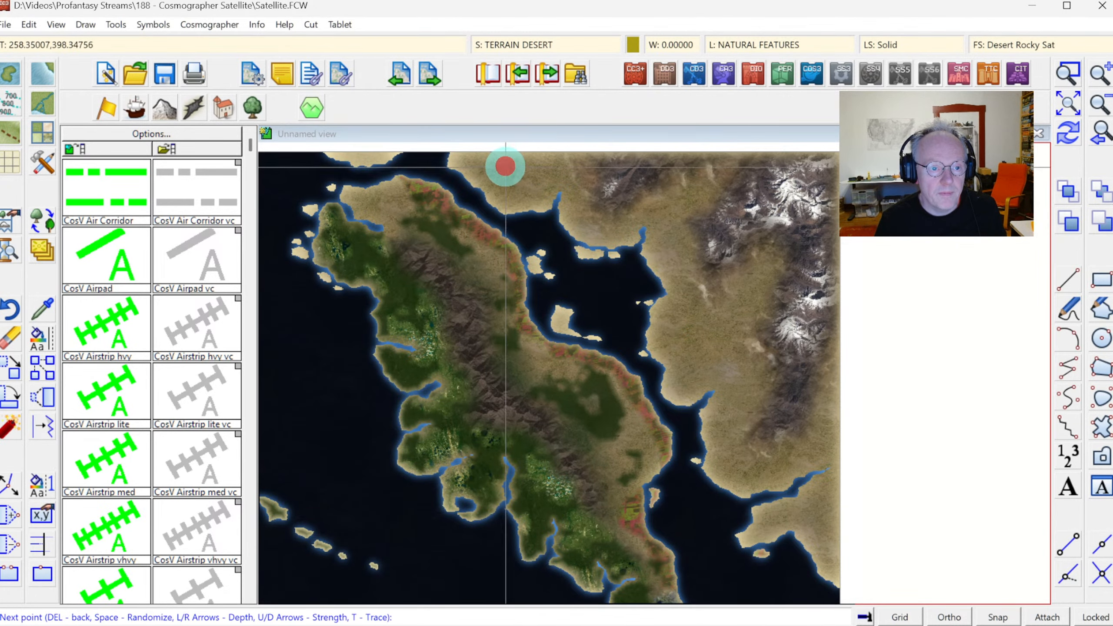
{"action": "left_click", "coordinate": [565, 169]}
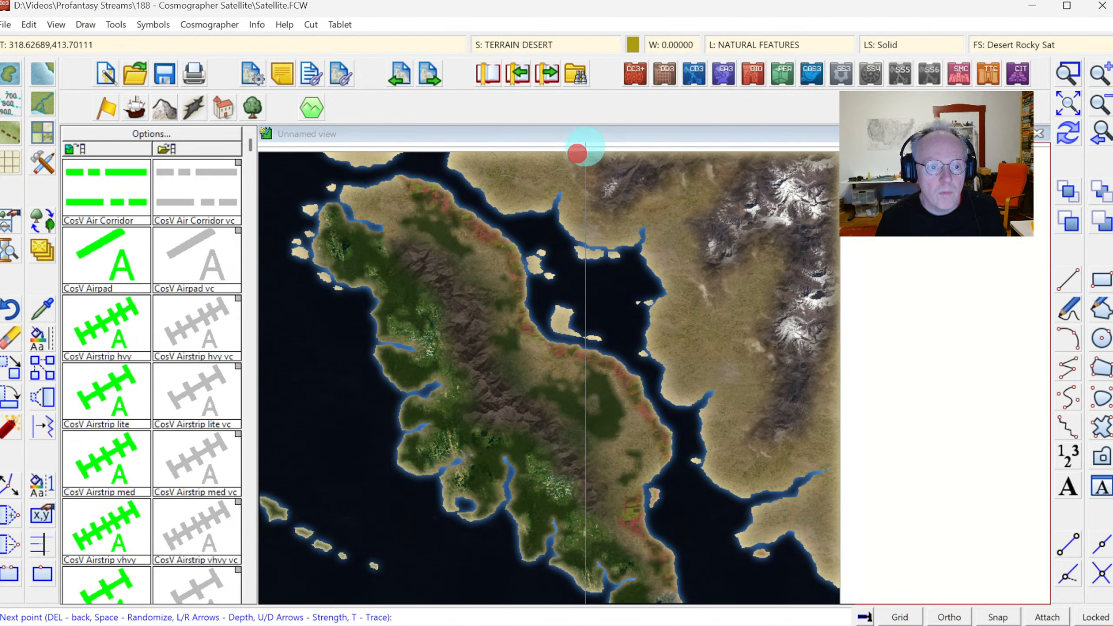
{"action": "right_click", "coordinate": [588, 154]}
Add a second rocky desert patch just west of the snowy mountains on the eastern mainland and redraw the map
{"action": "left_click", "coordinate": [766, 245]}
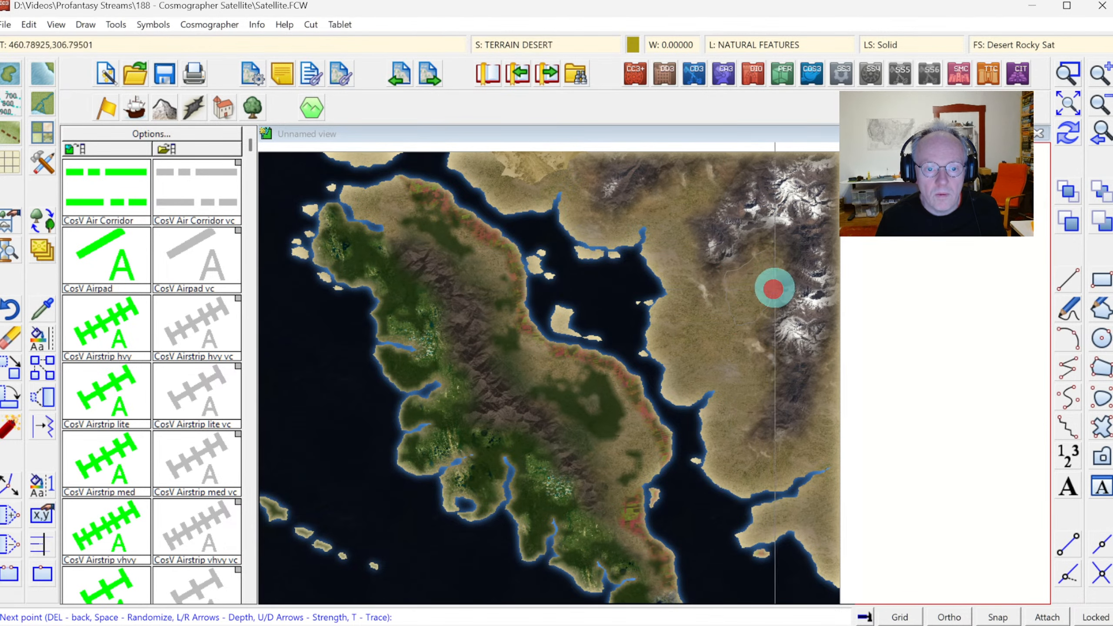
{"action": "right_click", "coordinate": [787, 244]}
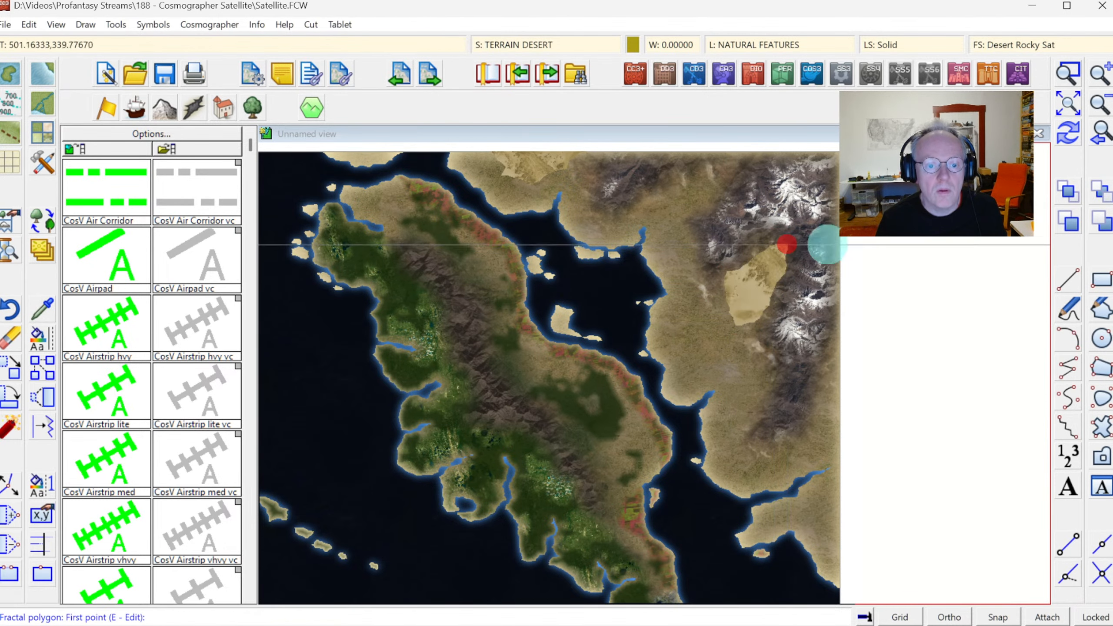
{"action": "left_click", "coordinate": [1069, 136]}
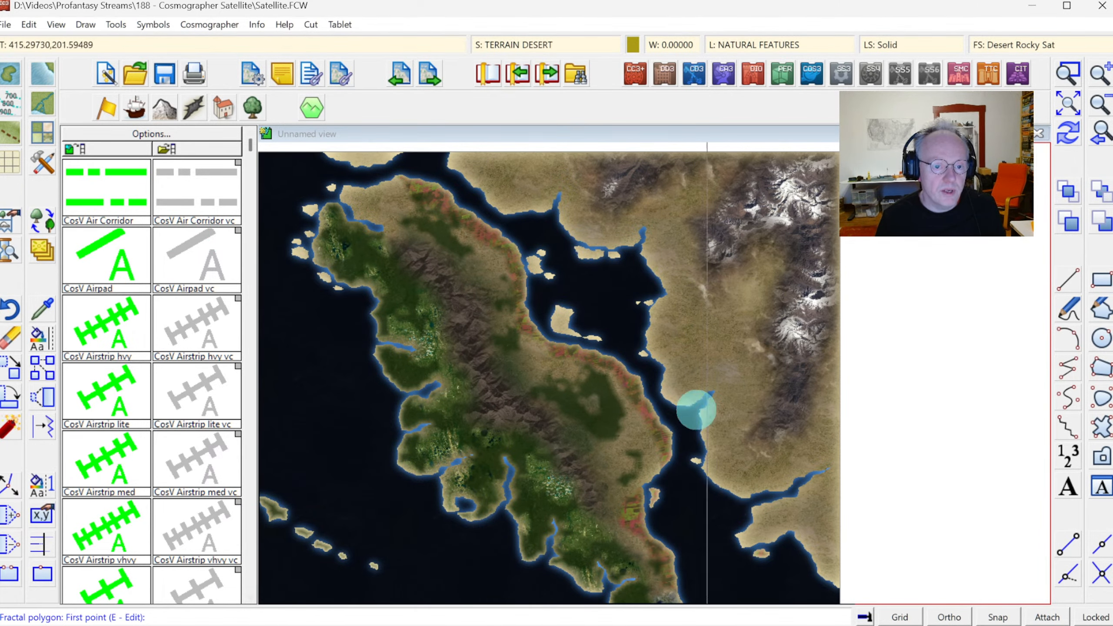
Start a Terrain Default, Rural Modern T area by tracing the eastern mainland's west coast from the northern map edge to the southeastern edge
{"action": "left_click", "coordinate": [43, 135]}
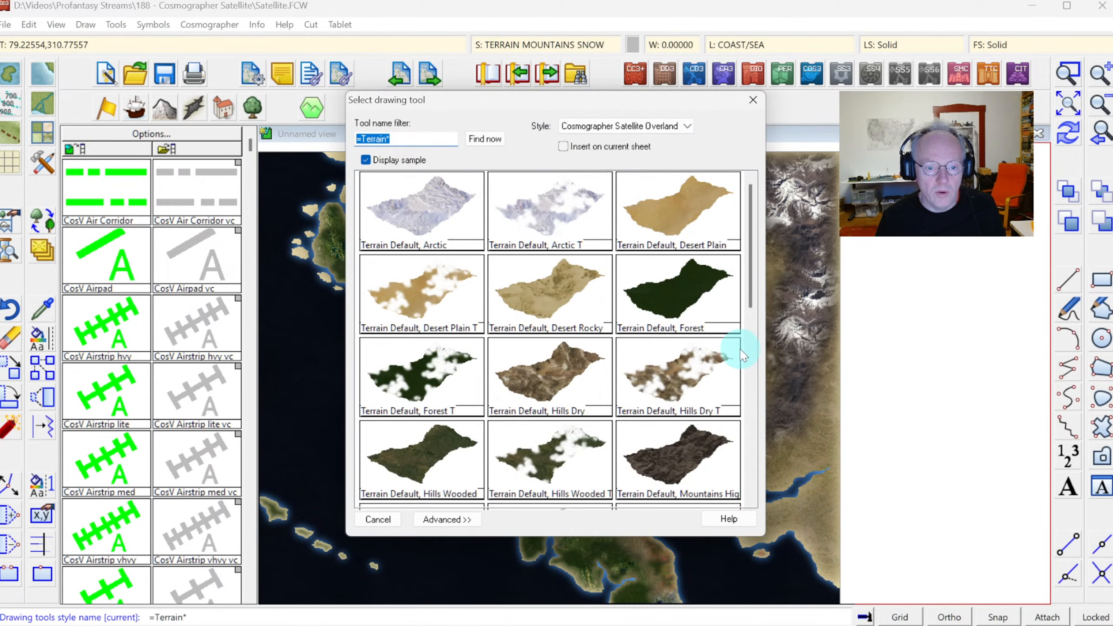
{"action": "left_click_drag", "start_coordinate": [751, 348], "coordinate": [762, 385]}
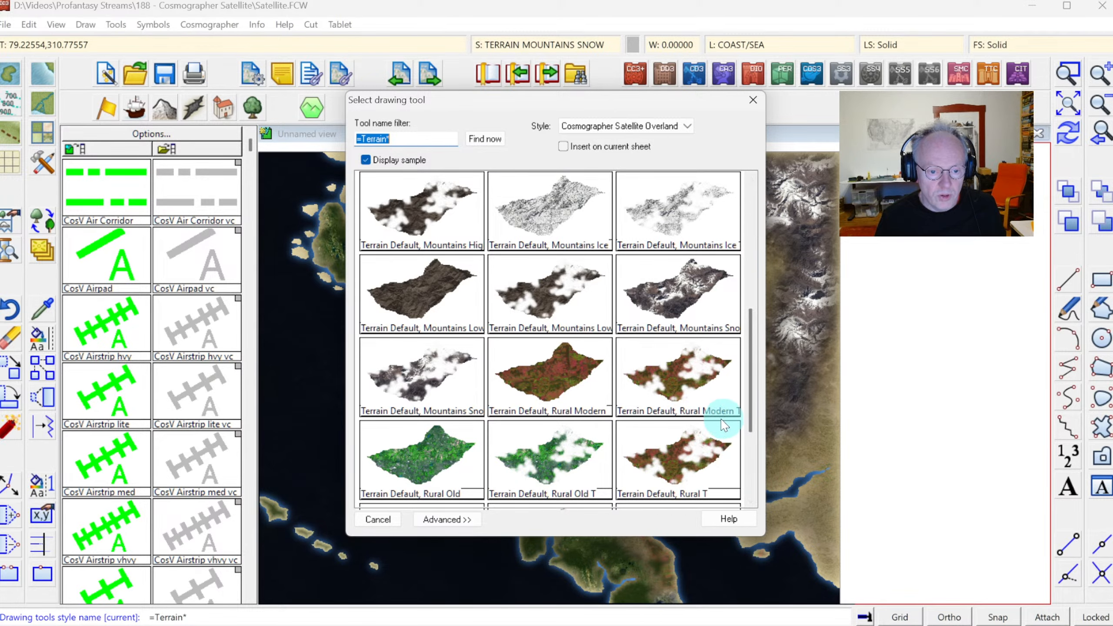
{"action": "left_click", "coordinate": [670, 378]}
{"action": "key", "text": "t"}
{"action": "left_click", "coordinate": [448, 162]}
{"action": "left_click", "coordinate": [442, 146]}
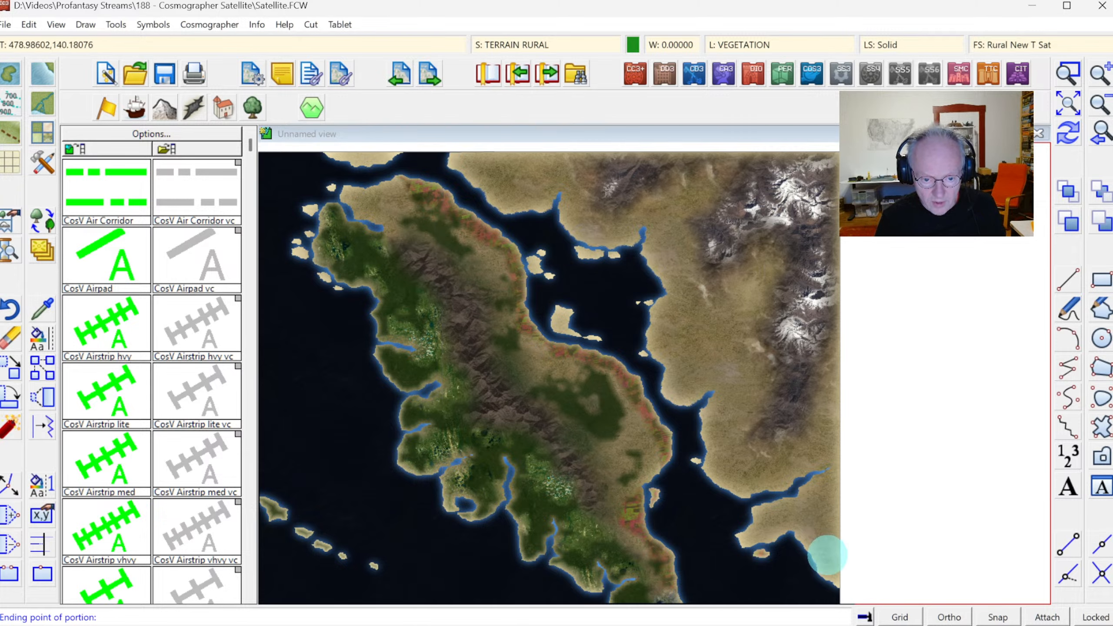
{"action": "left_click", "coordinate": [871, 590]}
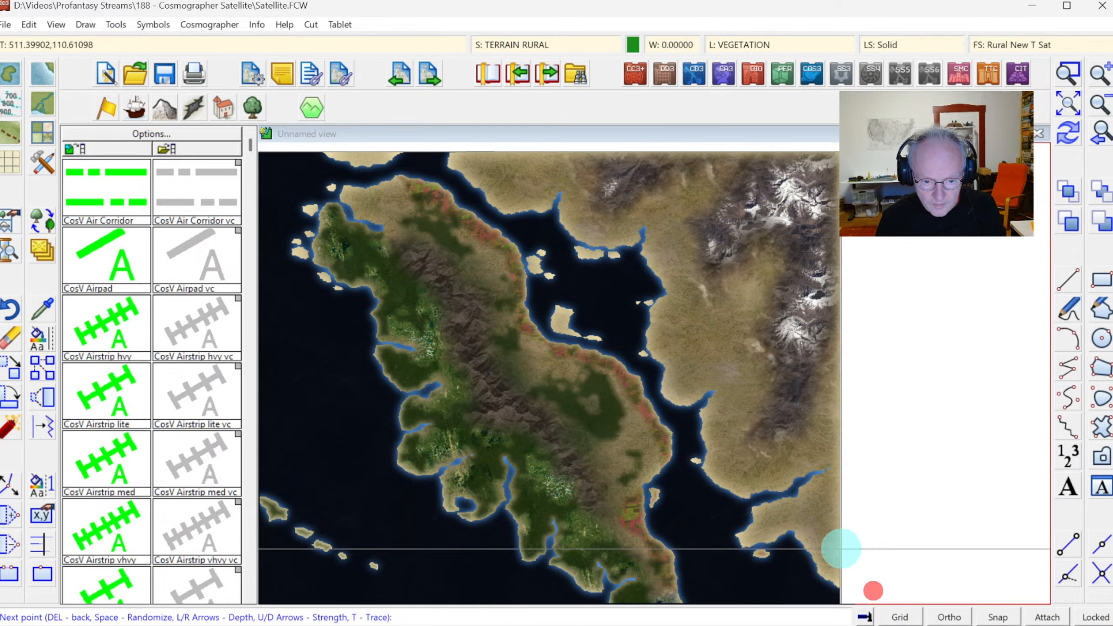
Complete the rural area with an irregular inland boundary running back north close to the coast, and redraw the map
{"action": "left_click", "coordinate": [823, 539]}
{"action": "left_click", "coordinate": [827, 502]}
{"action": "left_click", "coordinate": [853, 482]}
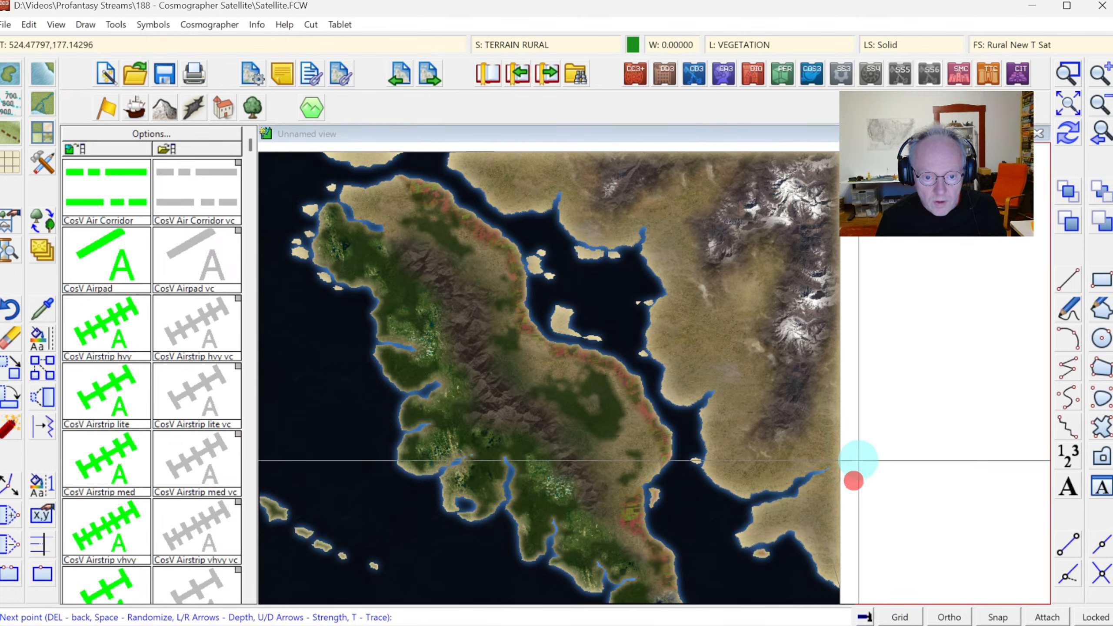
{"action": "left_click", "coordinate": [853, 448]}
{"action": "left_click", "coordinate": [800, 450]}
{"action": "left_click", "coordinate": [740, 455]}
{"action": "left_click", "coordinate": [728, 428]}
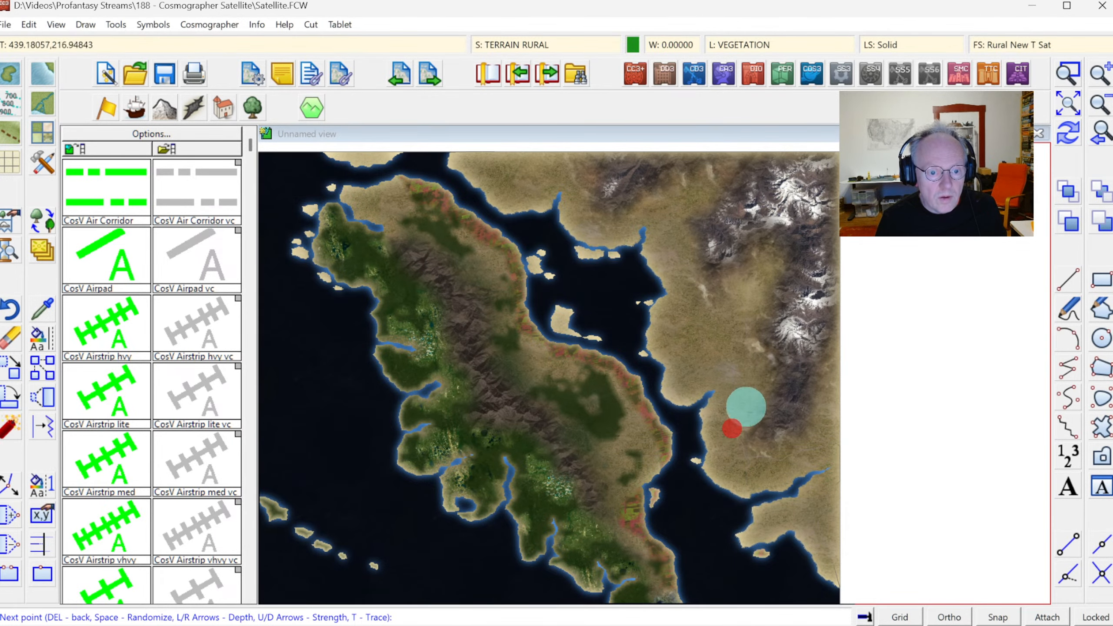
{"action": "left_click", "coordinate": [738, 378]}
{"action": "left_click", "coordinate": [688, 347]}
{"action": "left_click", "coordinate": [701, 311]}
{"action": "left_click", "coordinate": [701, 289]}
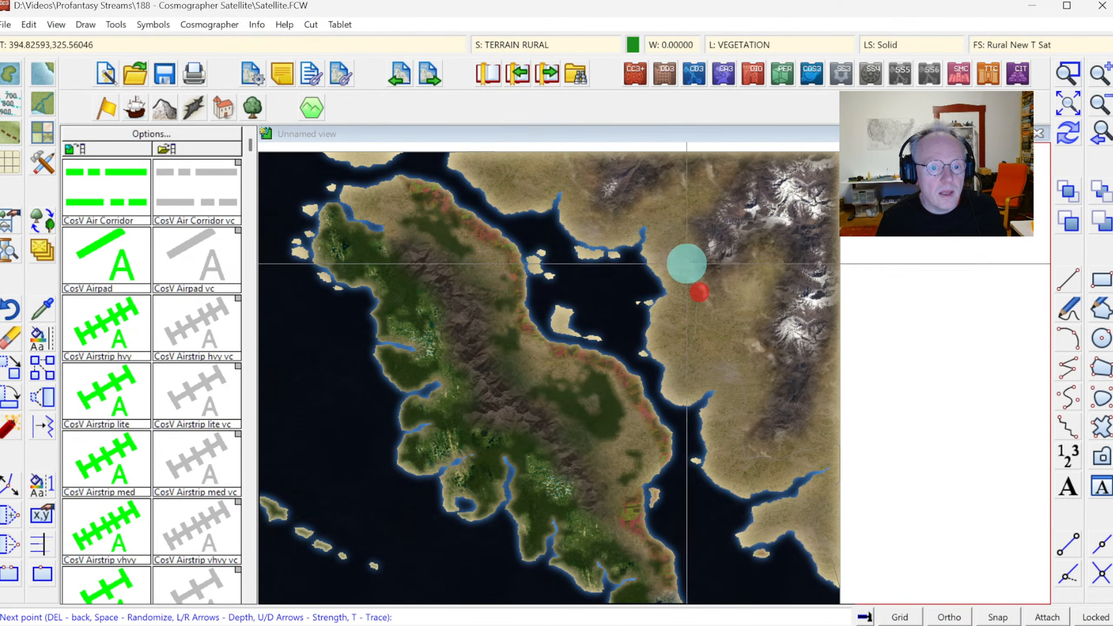
{"action": "left_click", "coordinate": [673, 236]}
{"action": "left_click", "coordinate": [641, 209]}
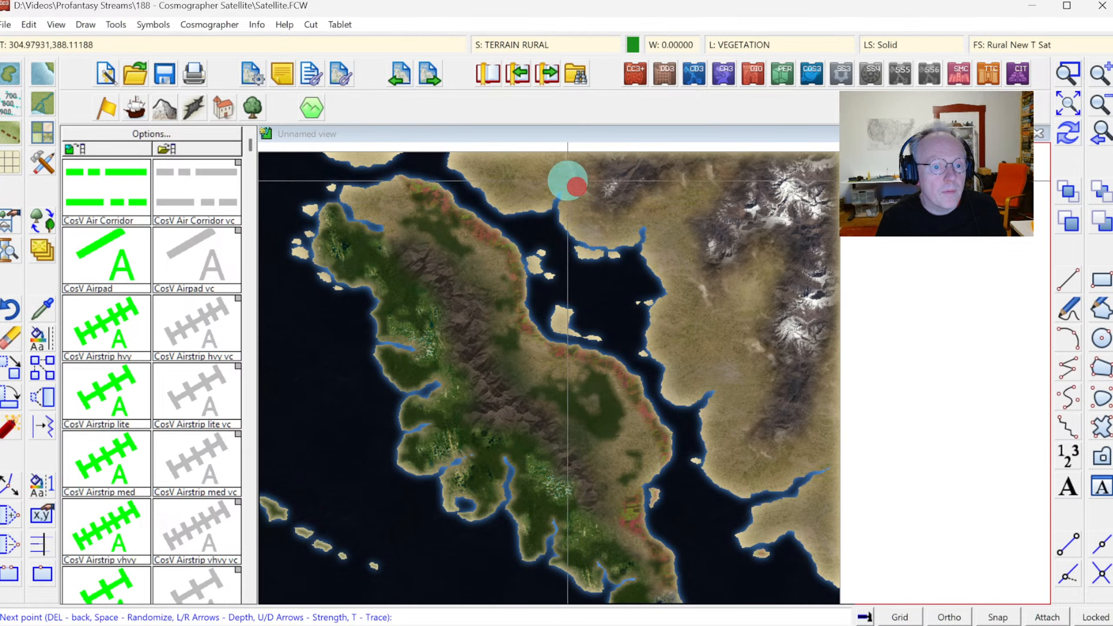
{"action": "right_click", "coordinate": [543, 169]}
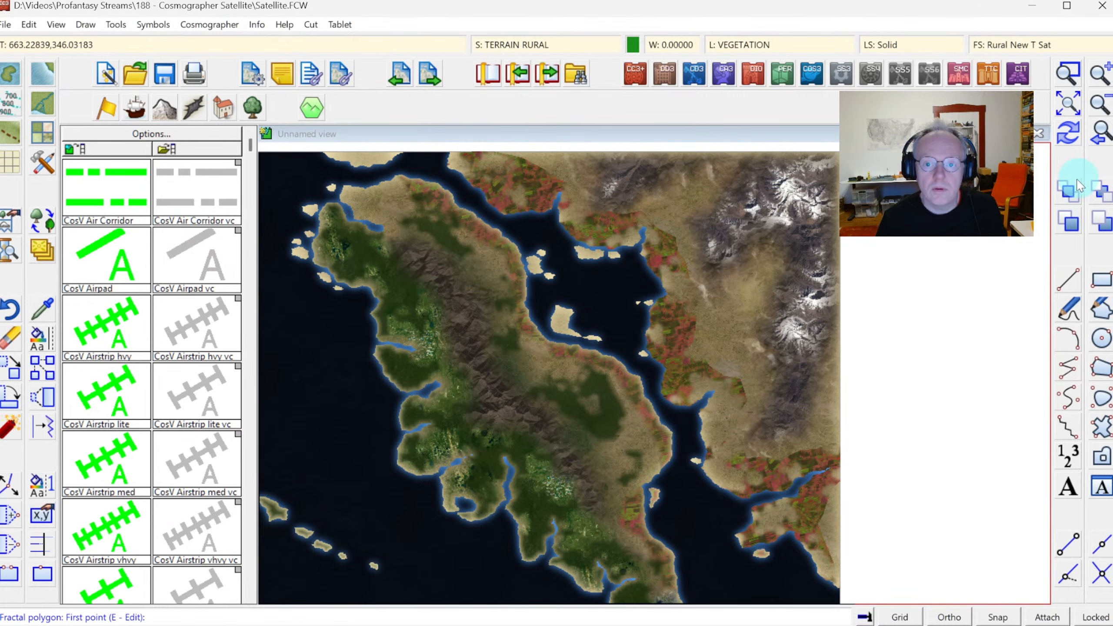
{"action": "left_click", "coordinate": [1067, 134]}
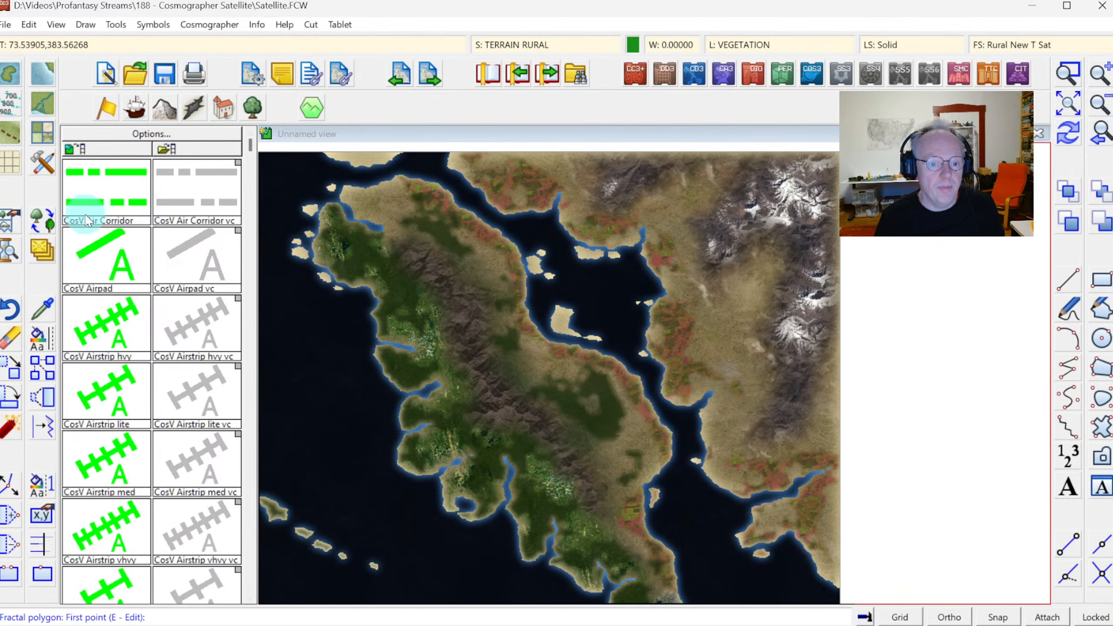
Start a Terrain Default, Urban Light area at the narrow inlet on the eastern mainland's west coast, tracing the coastline southward to the peninsula's southern shore
{"action": "left_click", "coordinate": [43, 143]}
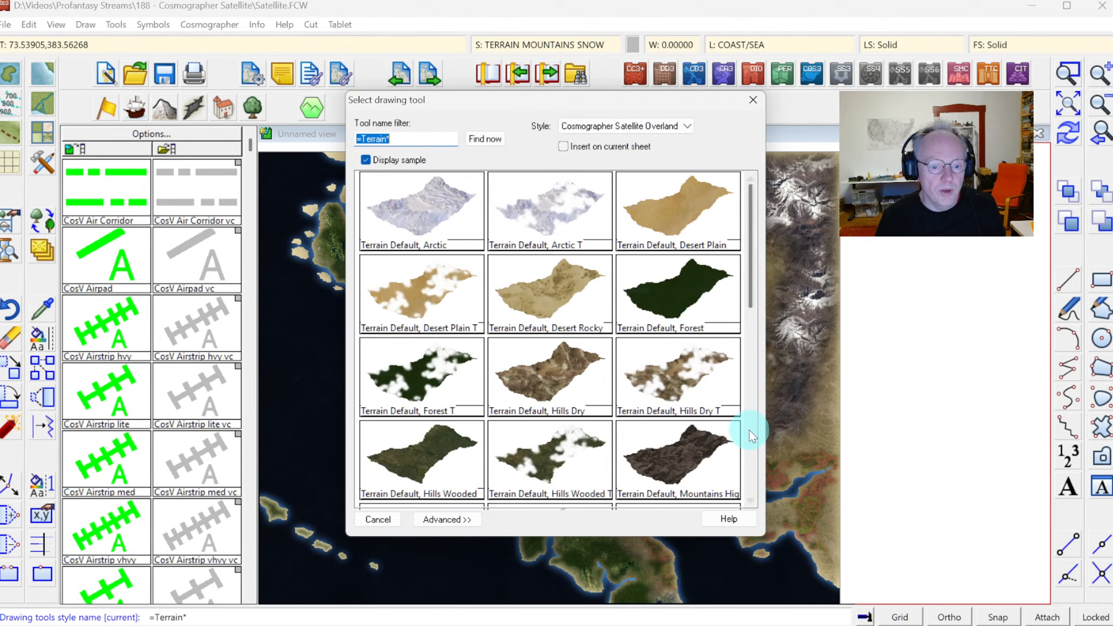
{"action": "scroll", "coordinate": [750, 431], "scroll_direction": "down", "scroll_amount": 10}
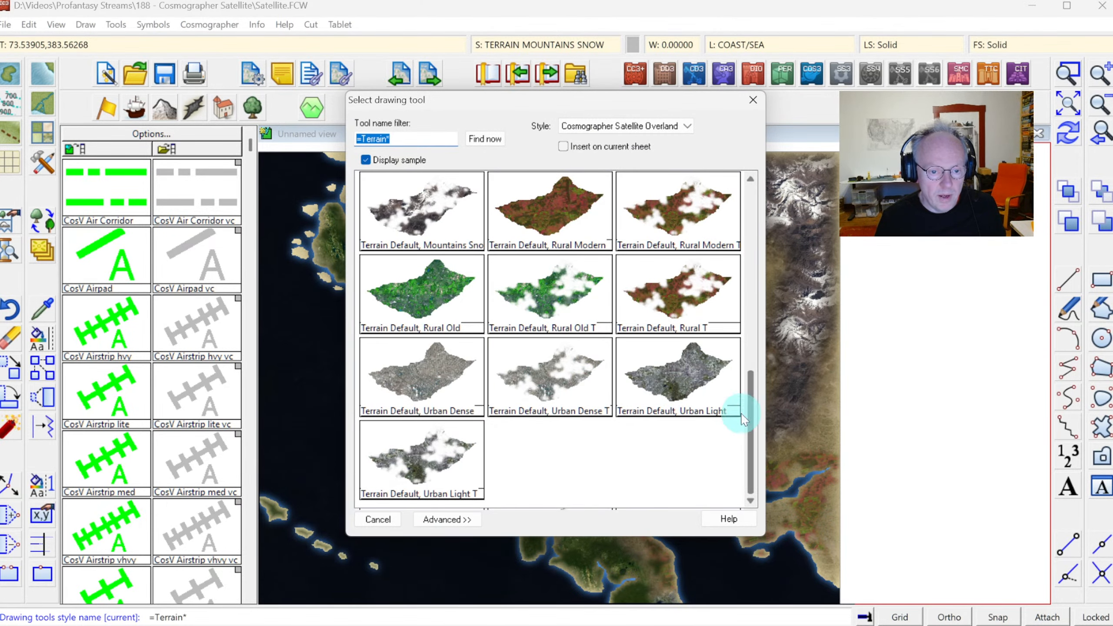
{"action": "double_click", "coordinate": [680, 378]}
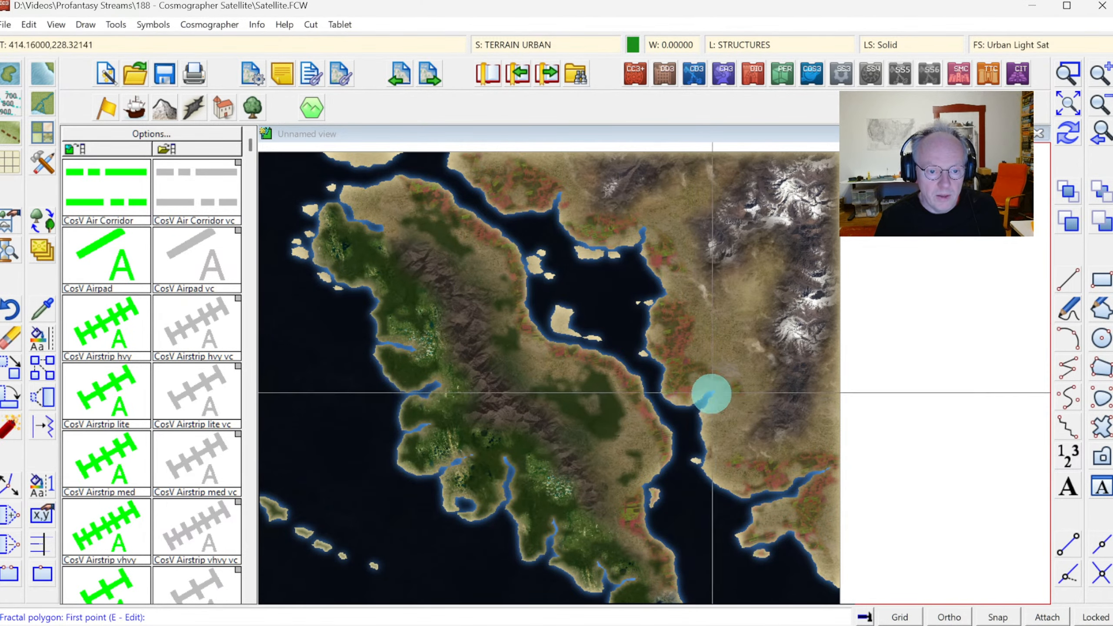
{"action": "left_click", "coordinate": [680, 386]}
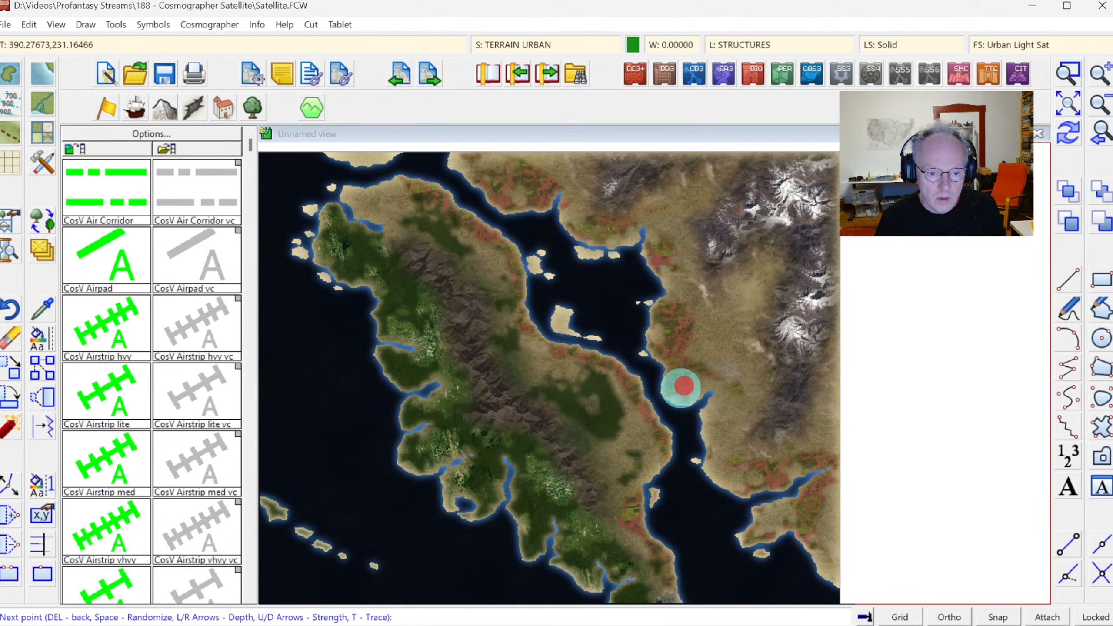
{"action": "left_click", "coordinate": [676, 393]}
{"action": "key", "text": "t"}
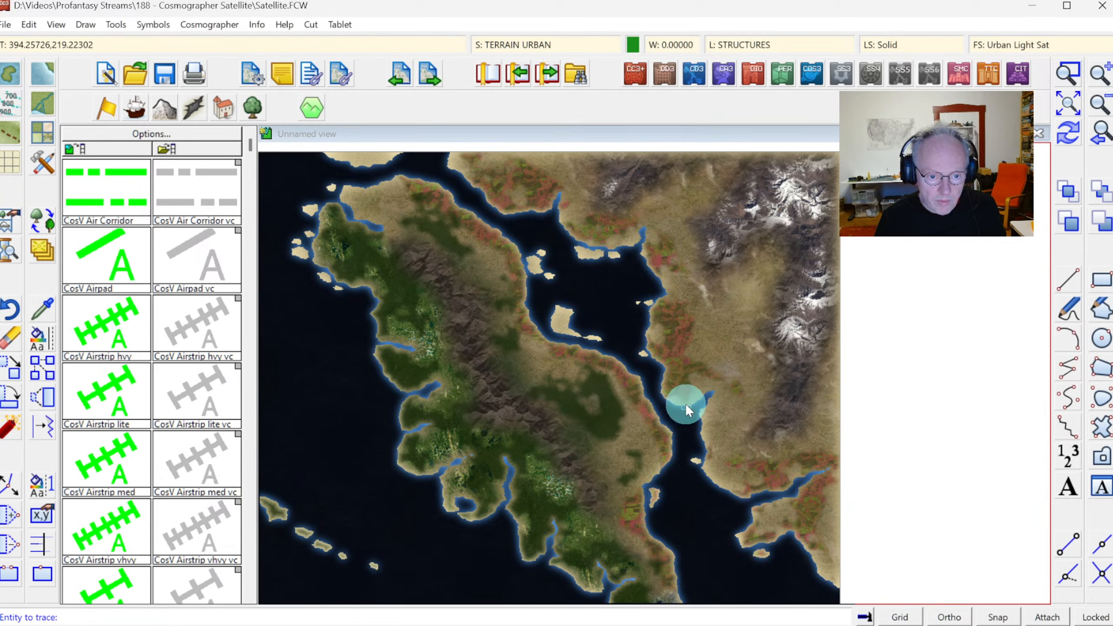
{"action": "left_click", "coordinate": [686, 404]}
{"action": "left_click", "coordinate": [677, 403]}
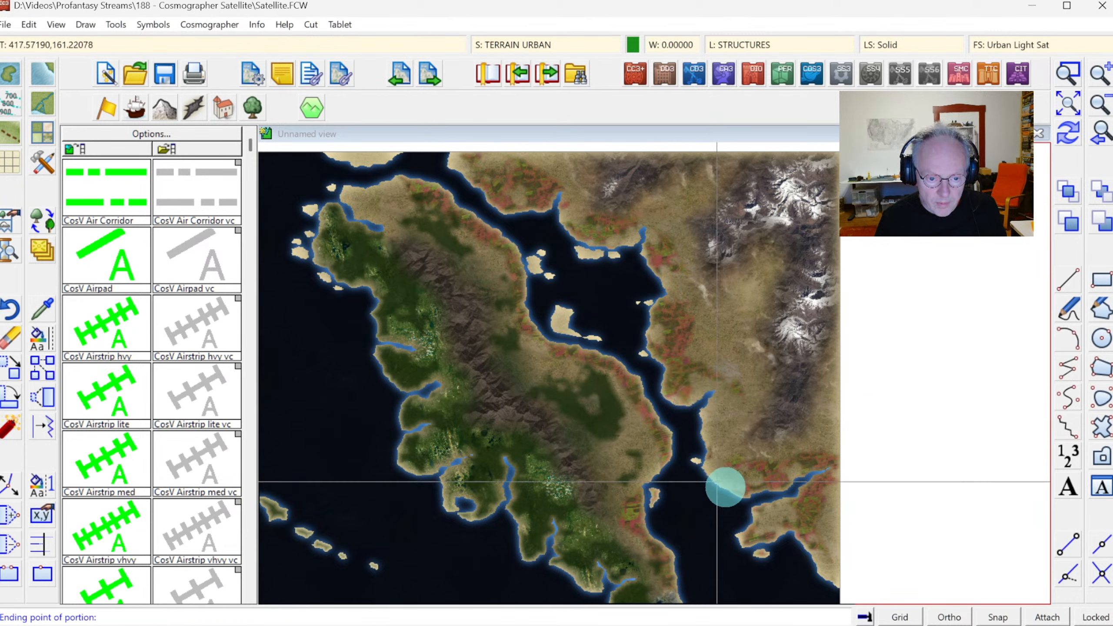
{"action": "left_click", "coordinate": [756, 475]}
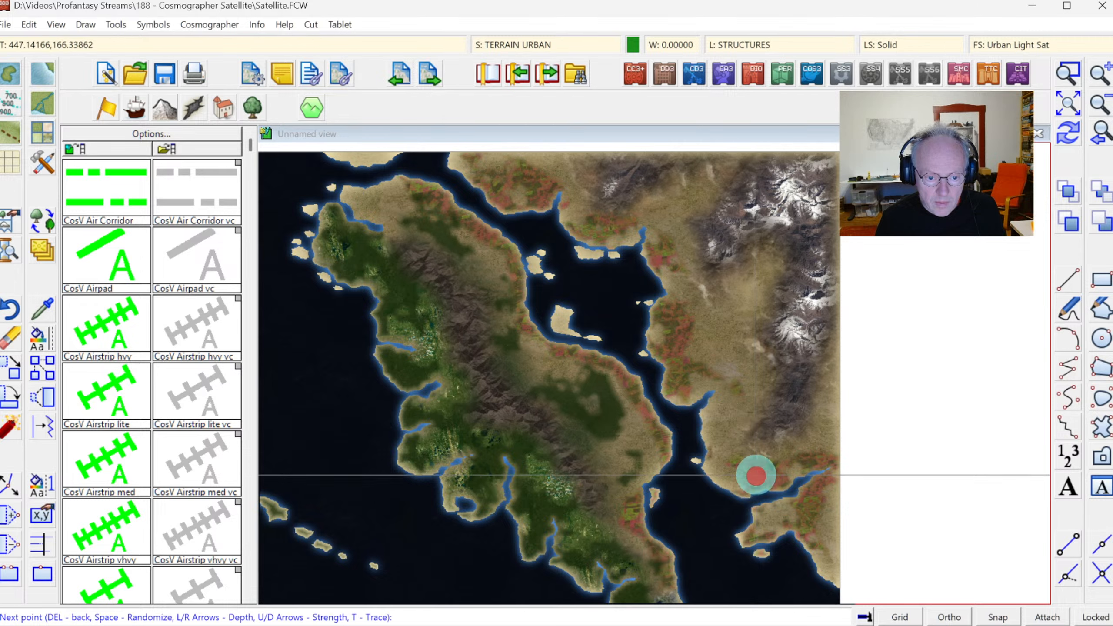
Complete the light urban area with an inland boundary along the mountain foothills, reaching north of the inlet
{"action": "left_click", "coordinate": [738, 440]}
{"action": "left_click", "coordinate": [750, 420]}
{"action": "left_click", "coordinate": [780, 382]}
{"action": "left_click", "coordinate": [764, 346]}
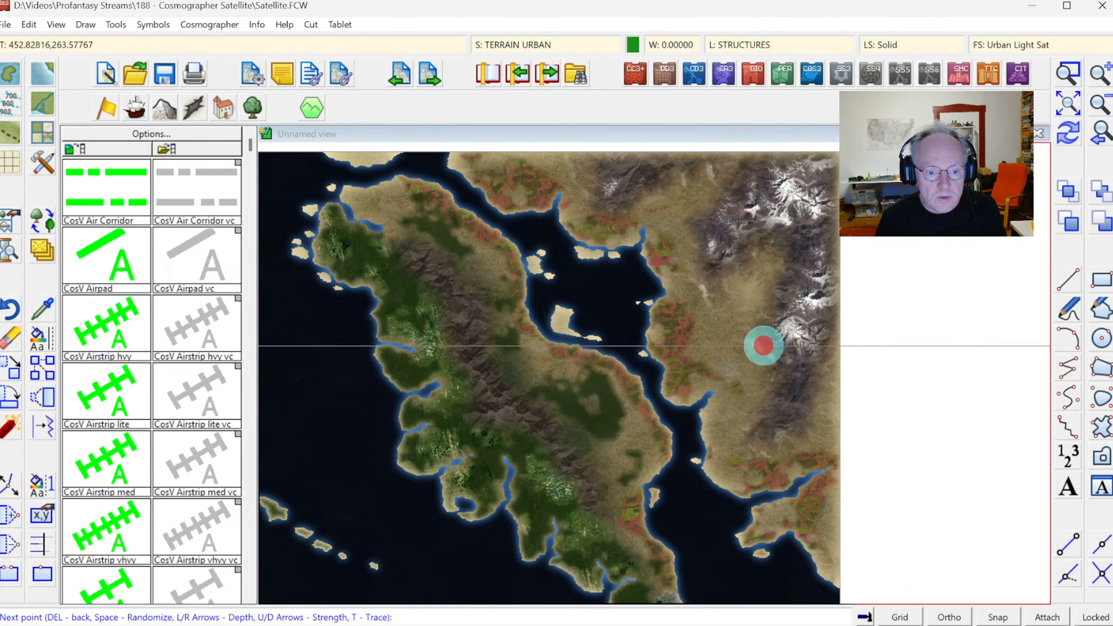
{"action": "left_click", "coordinate": [741, 339]}
{"action": "left_click", "coordinate": [726, 316]}
{"action": "left_click", "coordinate": [705, 306]}
{"action": "right_click", "coordinate": [706, 306]}
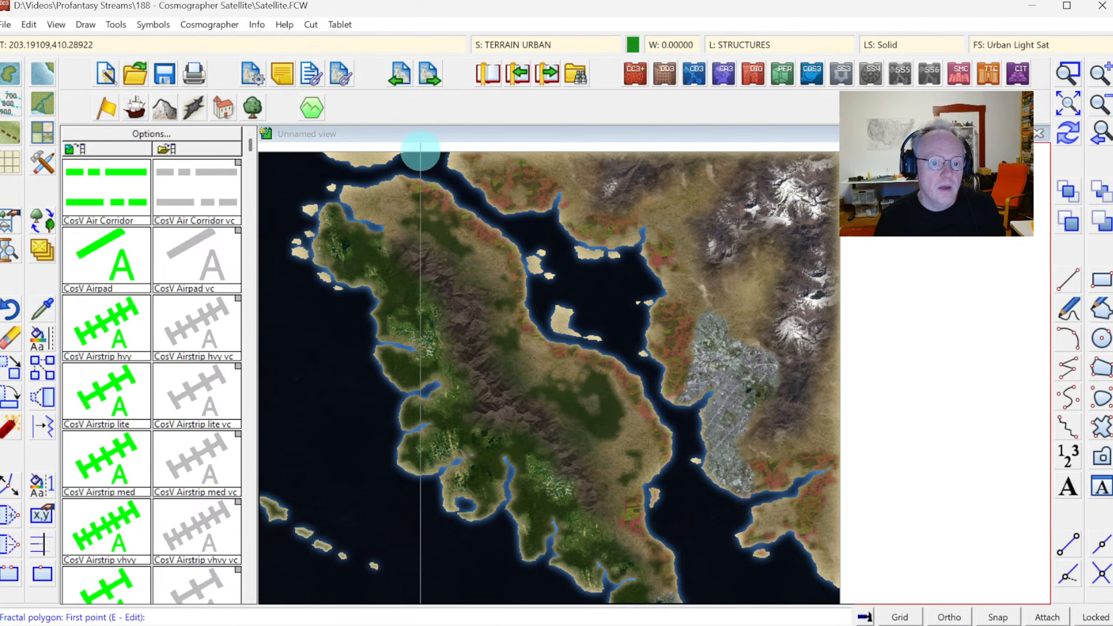
Draw a smaller Terrain Default, Urban Dense area inside the light urban area, tracing the coast around the inlet, and check it up close
{"action": "left_click", "coordinate": [42, 134]}
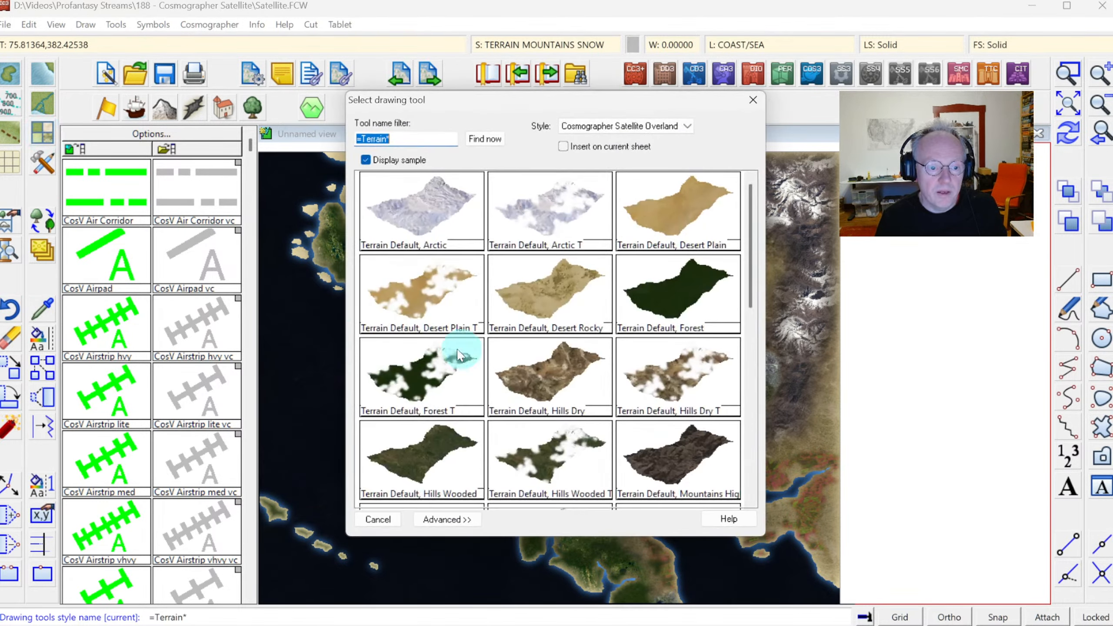
{"action": "left_click", "coordinate": [750, 380]}
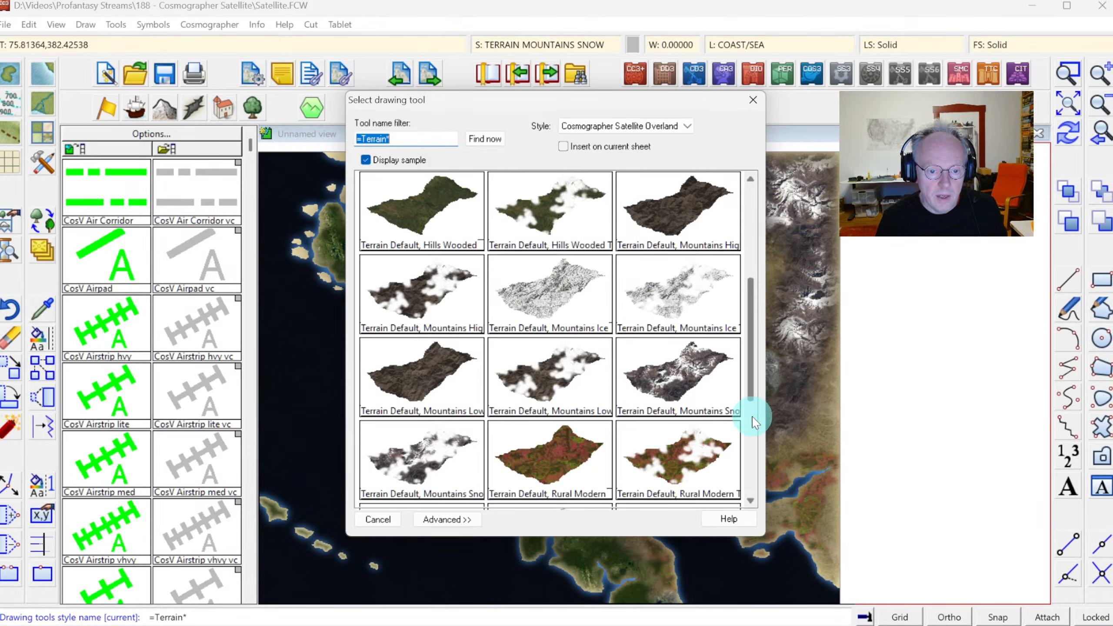
{"action": "left_click", "coordinate": [754, 417]}
{"action": "double_click", "coordinate": [440, 369]}
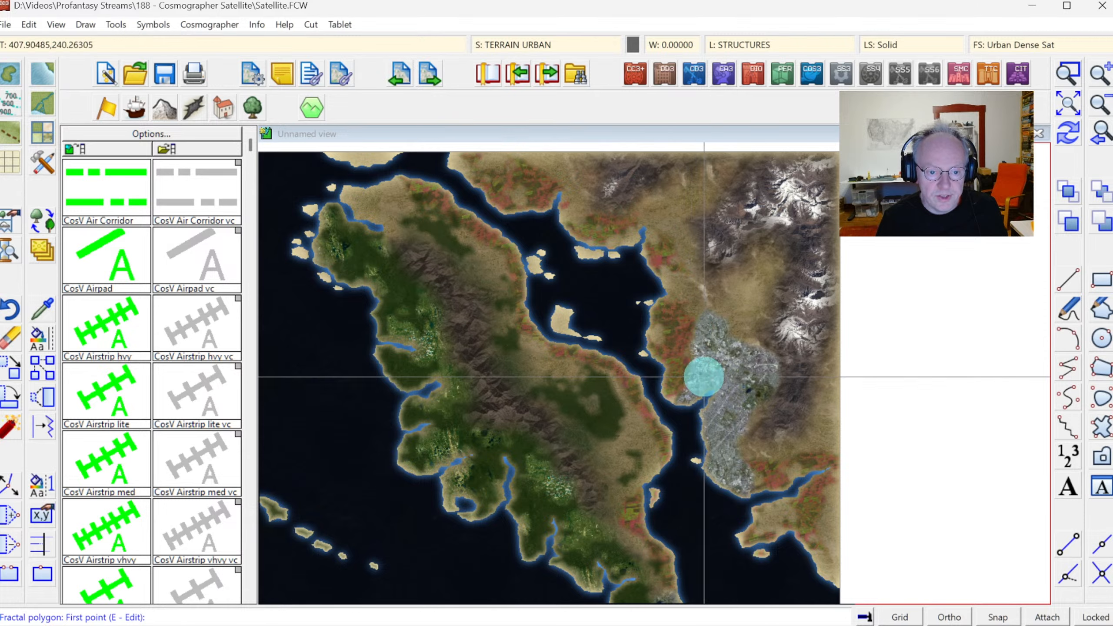
{"action": "mouse_move", "coordinate": [704, 376]}
{"action": "left_mouse_down"}
{"action": "mouse_move", "coordinate": [693, 385]}
{"action": "mouse_move", "coordinate": [703, 393]}
{"action": "left_mouse_up"}
{"action": "key", "text": "t"}
{"action": "left_click", "coordinate": [706, 395]}
{"action": "left_click", "coordinate": [696, 400]}
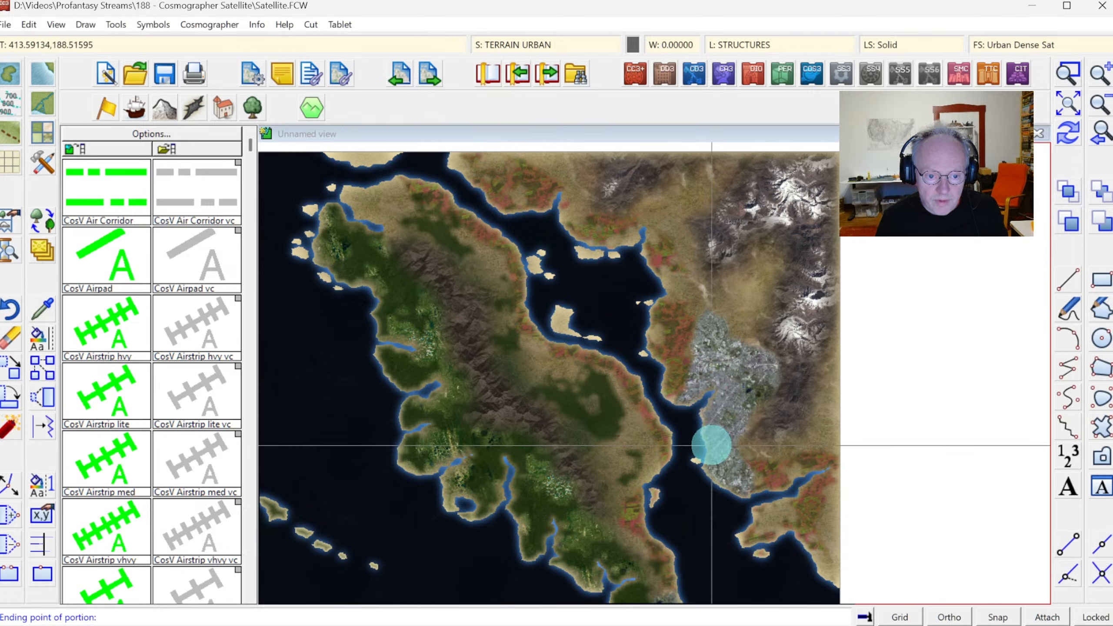
{"action": "mouse_move", "coordinate": [712, 445]}
{"action": "left_mouse_down"}
{"action": "mouse_move", "coordinate": [714, 409]}
{"action": "mouse_move", "coordinate": [732, 386]}
{"action": "left_mouse_up"}
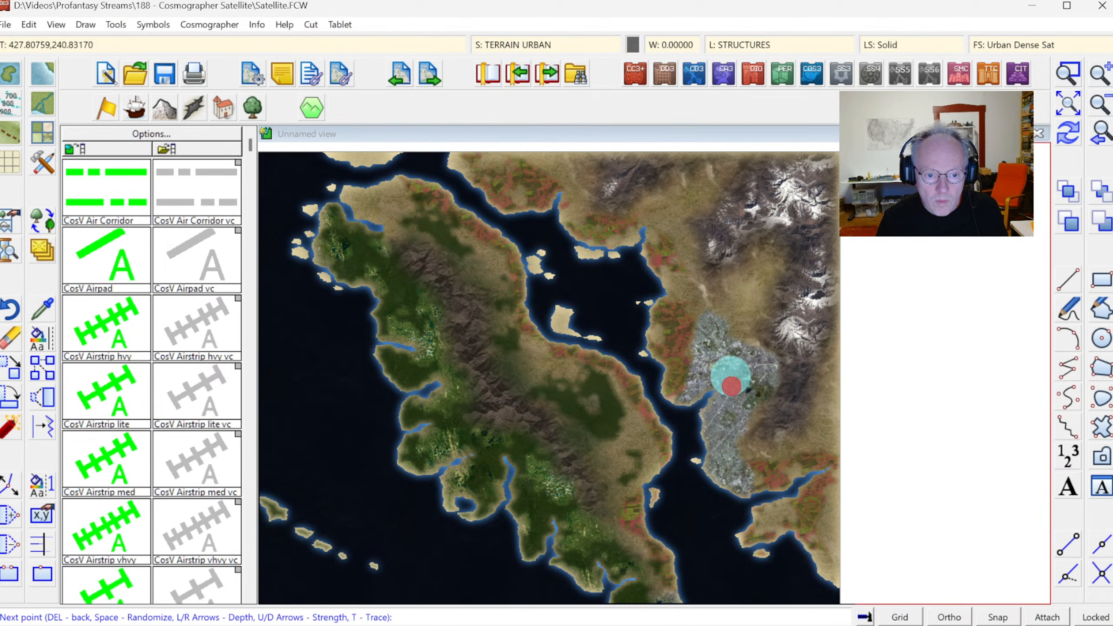
{"action": "right_click", "coordinate": [716, 371]}
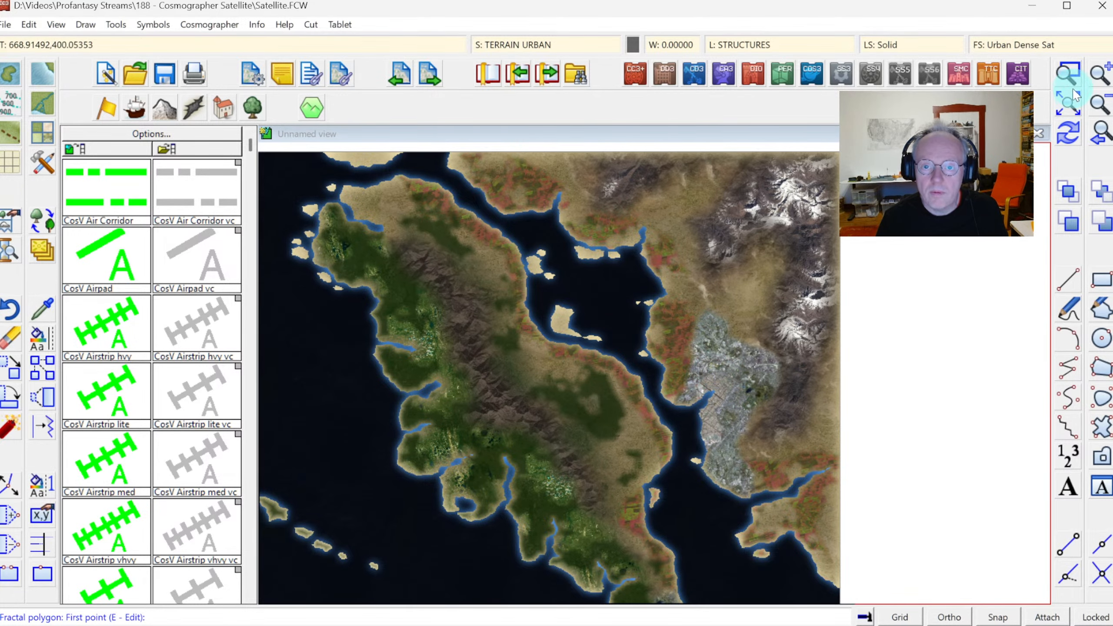
{"action": "left_click", "coordinate": [648, 356]}
{"action": "left_click", "coordinate": [782, 464]}
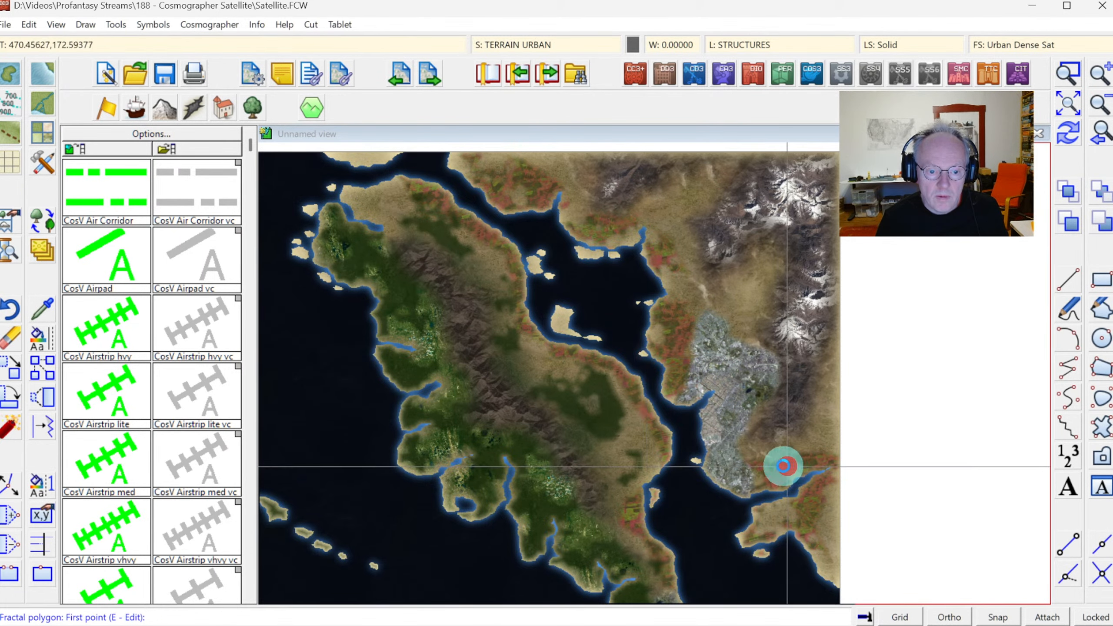
{"action": "right_click", "coordinate": [457, 380]}
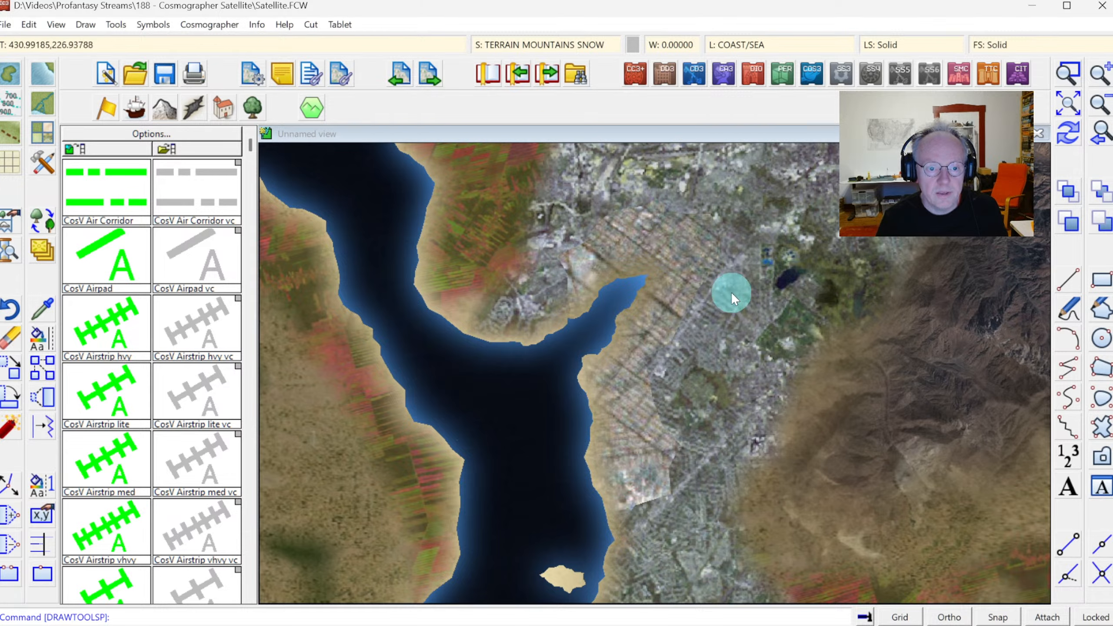
{"action": "left_click", "coordinate": [1086, 141]}
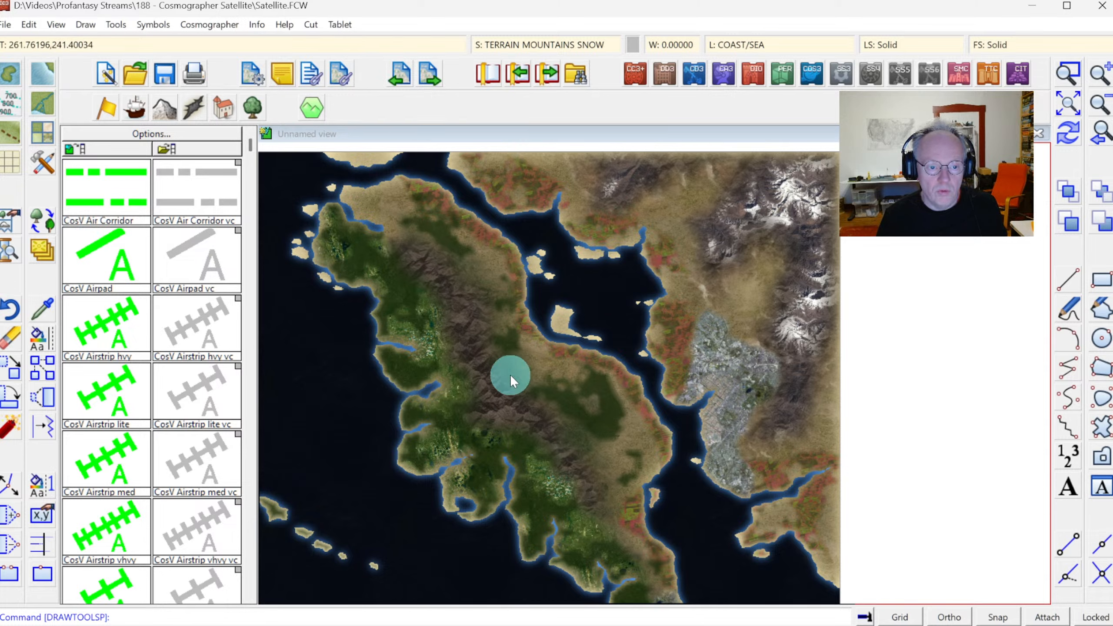
Copy the small islands in the channel between the two landmasses to the TERRAIN RURAL sheet
{"action": "right_click", "coordinate": [43, 249]}
{"action": "left_click", "coordinate": [89, 402]}
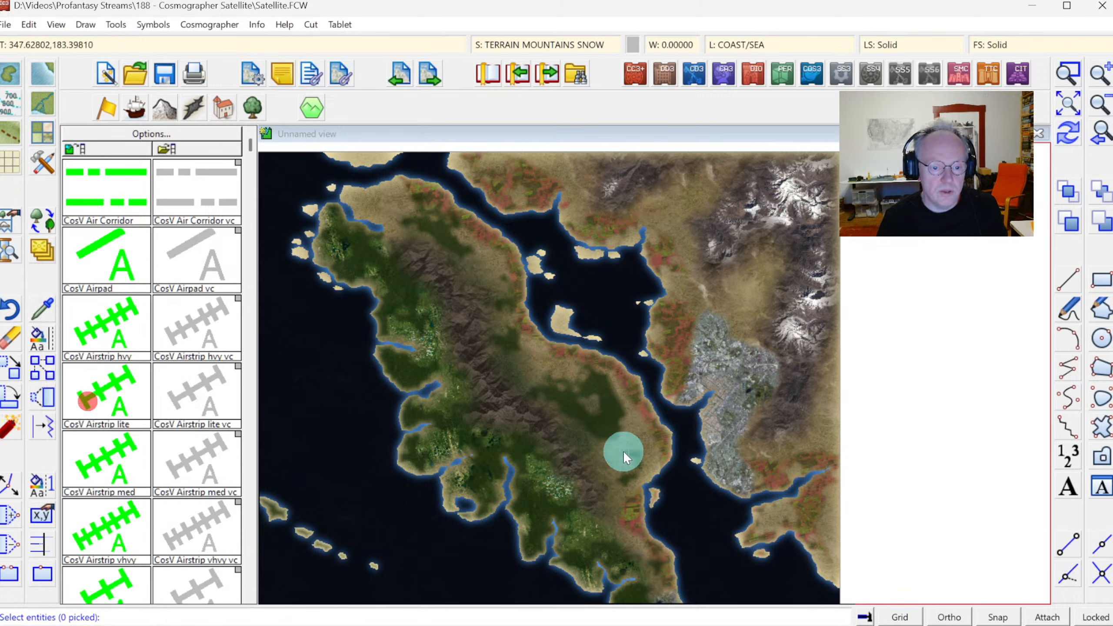
{"action": "left_click", "coordinate": [694, 459]}
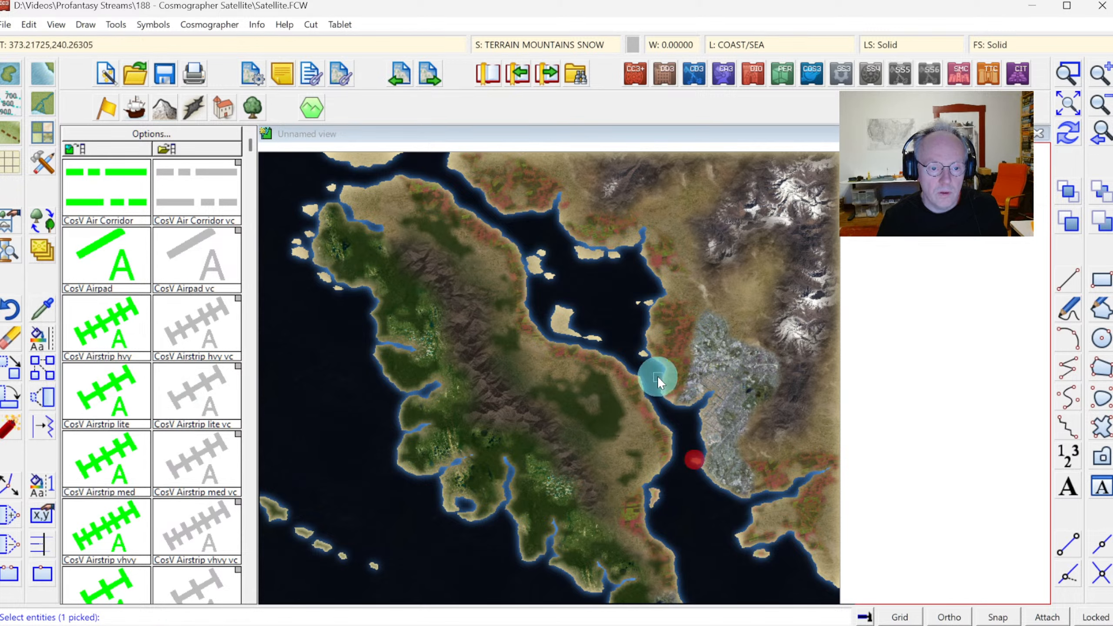
{"action": "left_click", "coordinate": [601, 340]}
{"action": "left_click", "coordinate": [642, 305]}
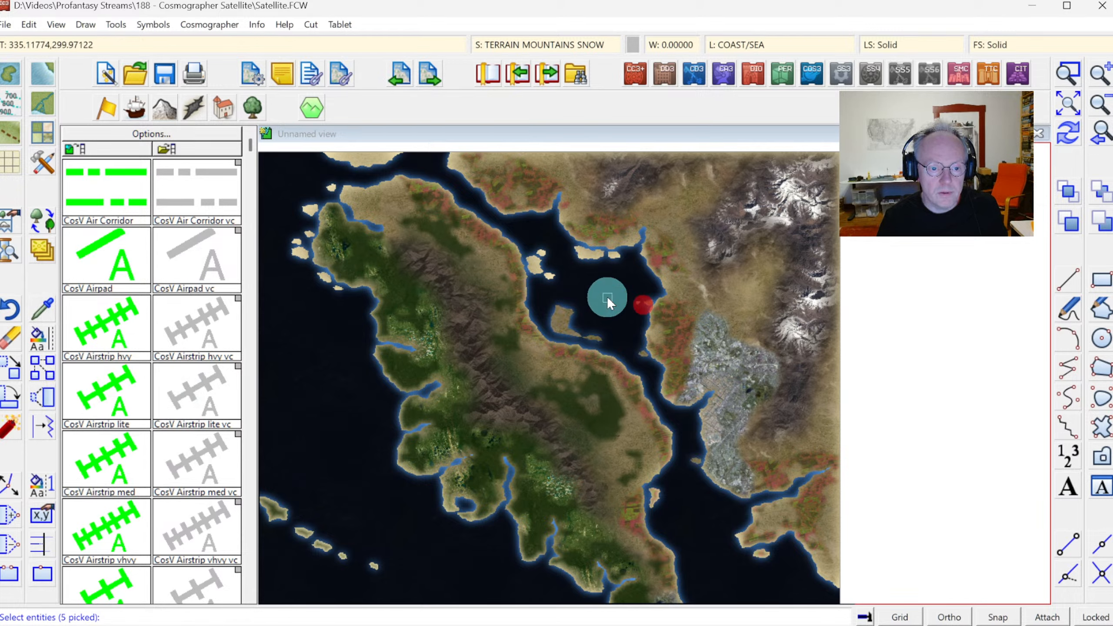
{"action": "left_click", "coordinate": [589, 259]}
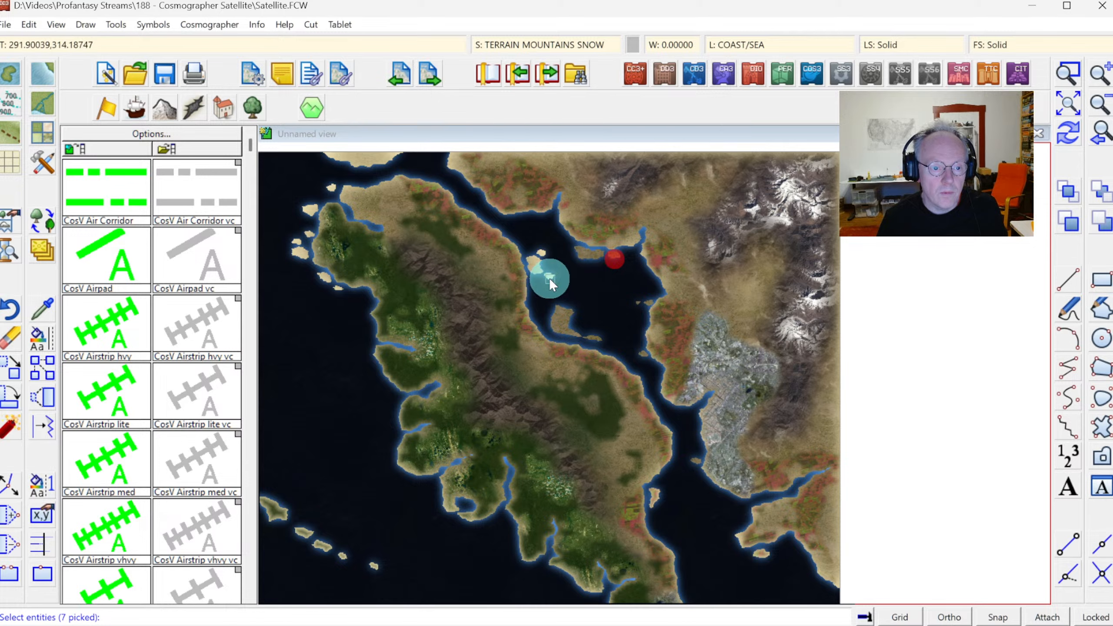
{"action": "right_click", "coordinate": [648, 333]}
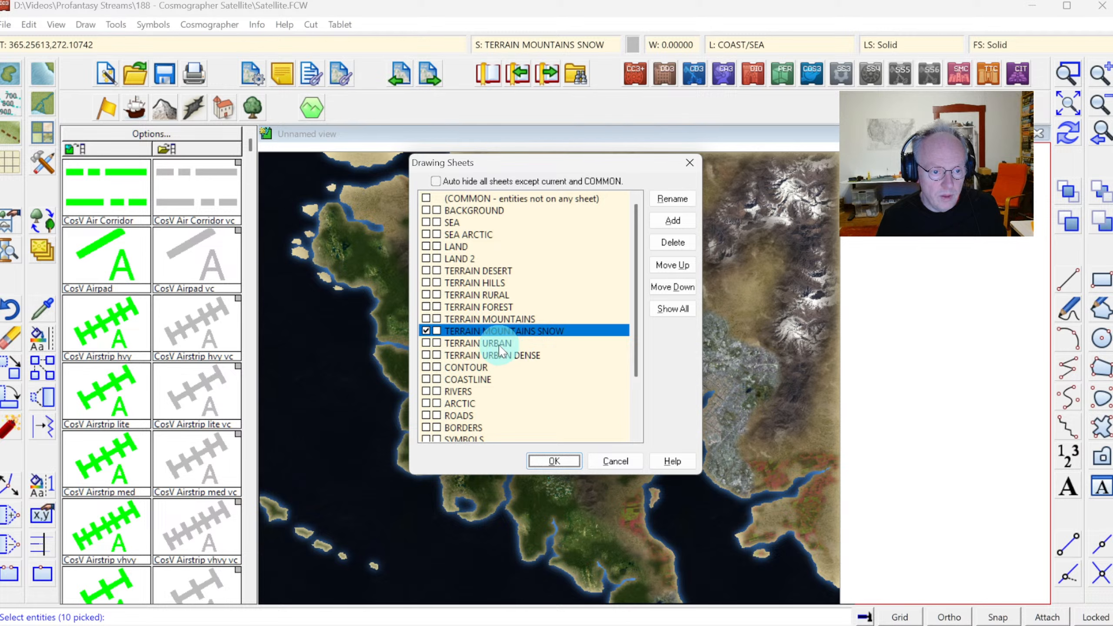
{"action": "left_click", "coordinate": [492, 295]}
{"action": "left_click", "coordinate": [554, 460]}
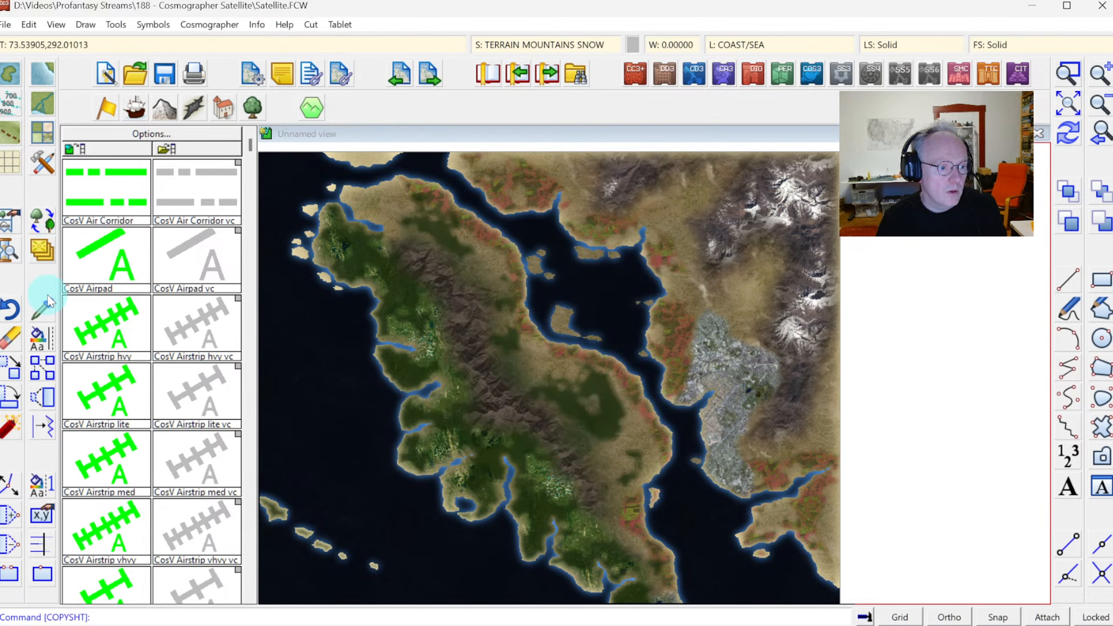
Change the fill style of the island copies in the channel to the Rural New Sat bitmap fill
{"action": "right_click", "coordinate": [42, 338]}
{"action": "left_click", "coordinate": [90, 475]}
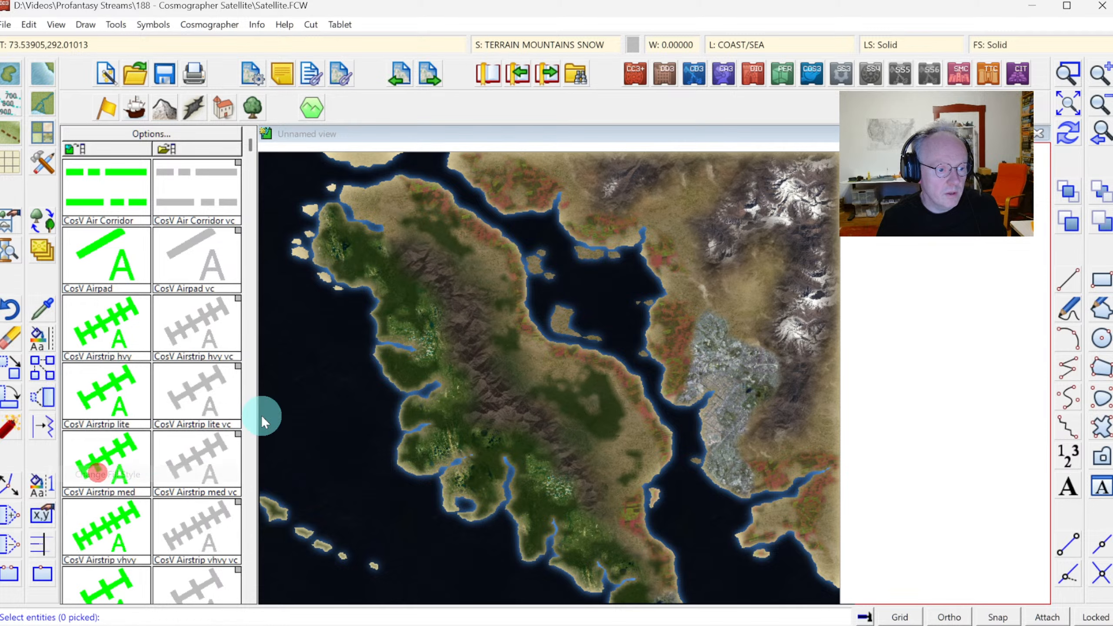
{"action": "right_click", "coordinate": [265, 416]}
{"action": "left_click", "coordinate": [329, 464]}
{"action": "right_click", "coordinate": [360, 414]}
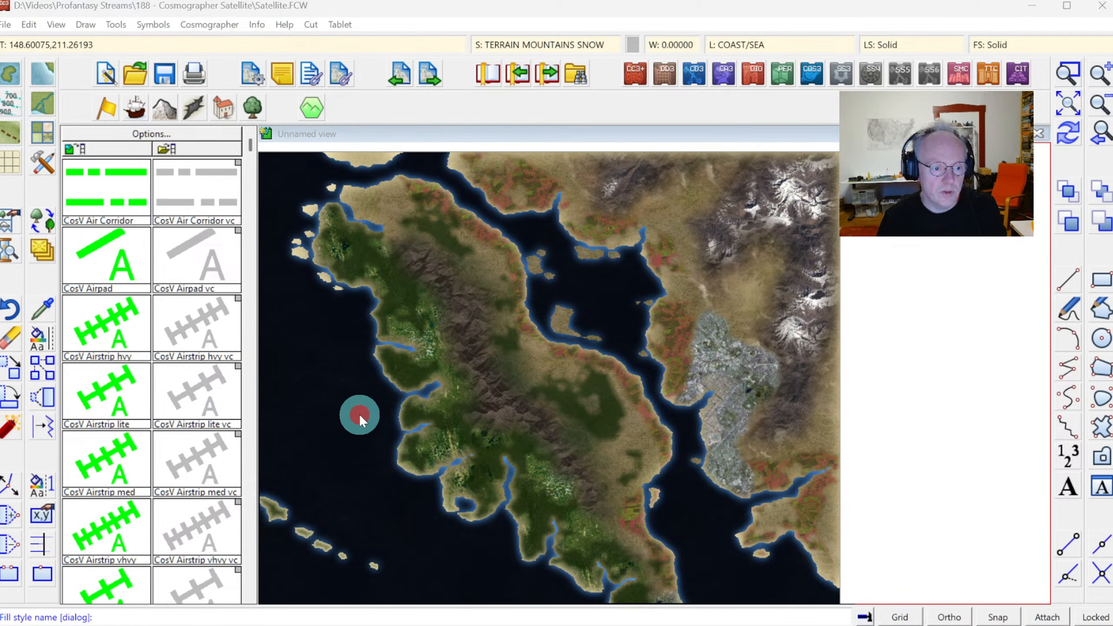
{"action": "left_click", "coordinate": [563, 172]}
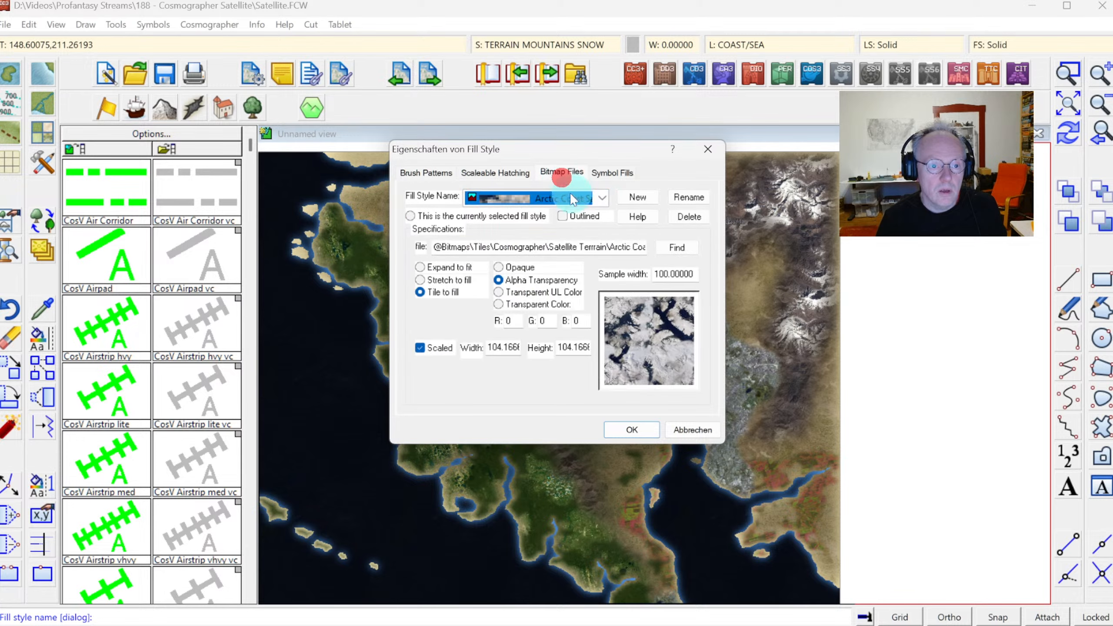
{"action": "left_click", "coordinate": [603, 197]}
{"action": "scroll", "coordinate": [717, 307], "scroll_direction": "down", "scroll_amount": 2}
{"action": "scroll", "coordinate": [717, 307], "scroll_direction": "down", "scroll_amount": 5}
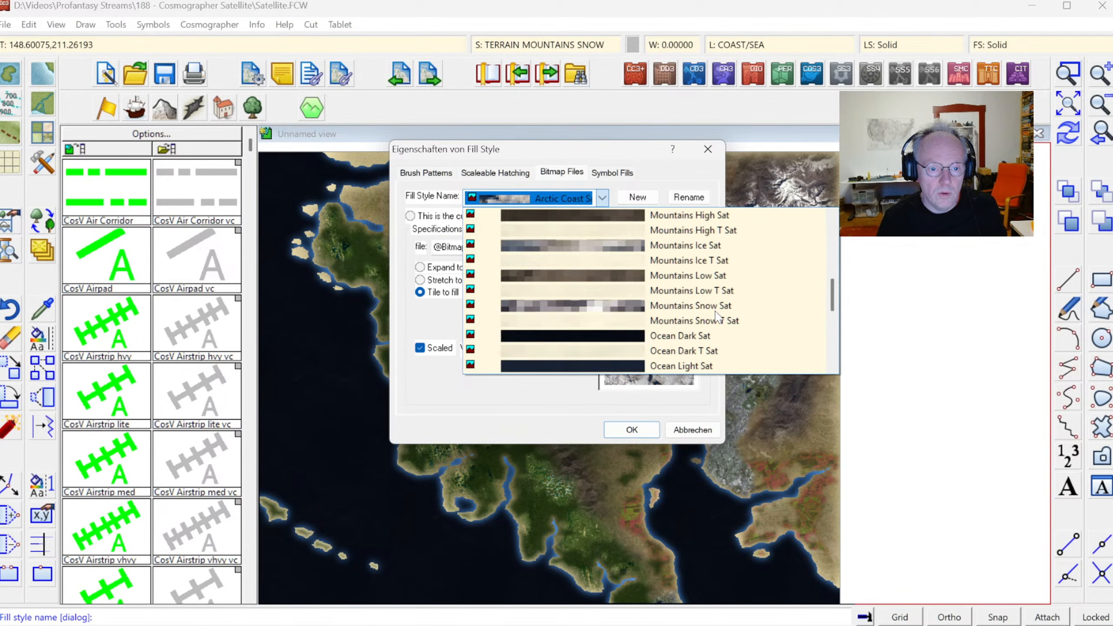
{"action": "scroll", "coordinate": [715, 316], "scroll_direction": "up", "scroll_amount": 4}
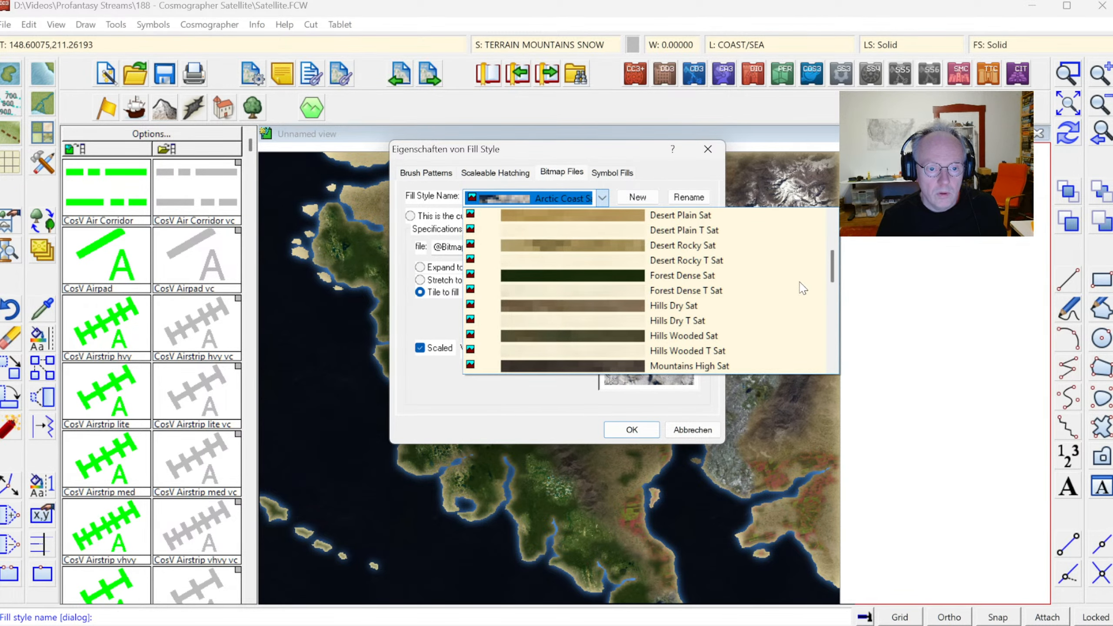
{"action": "left_click_drag", "start_coordinate": [833, 265], "coordinate": [832, 335]}
{"action": "left_click", "coordinate": [693, 322]}
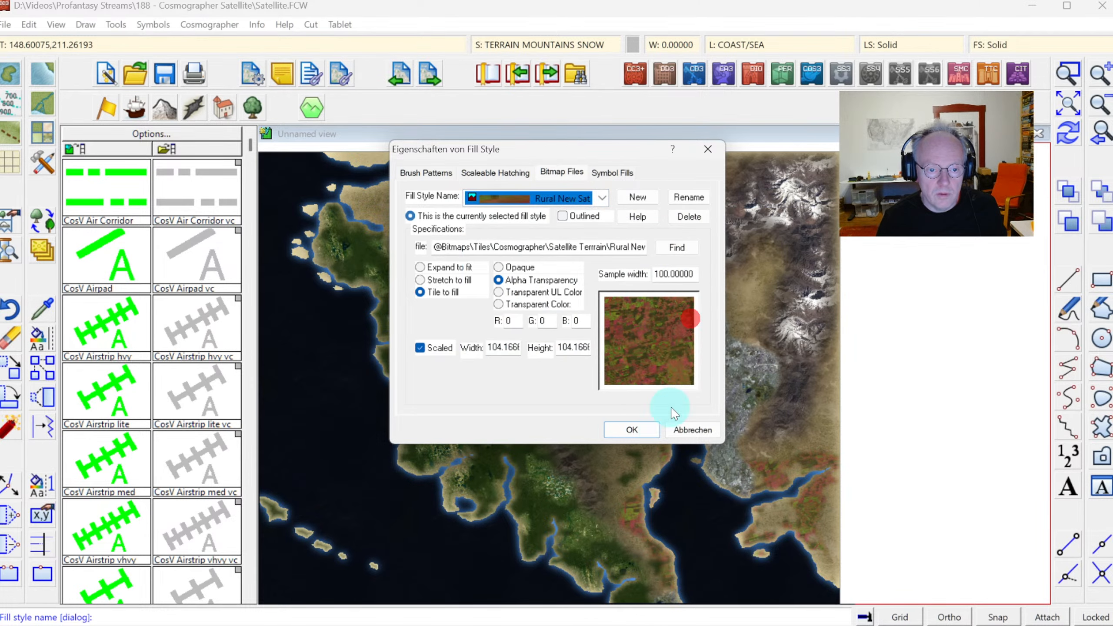
{"action": "left_click", "coordinate": [631, 430]}
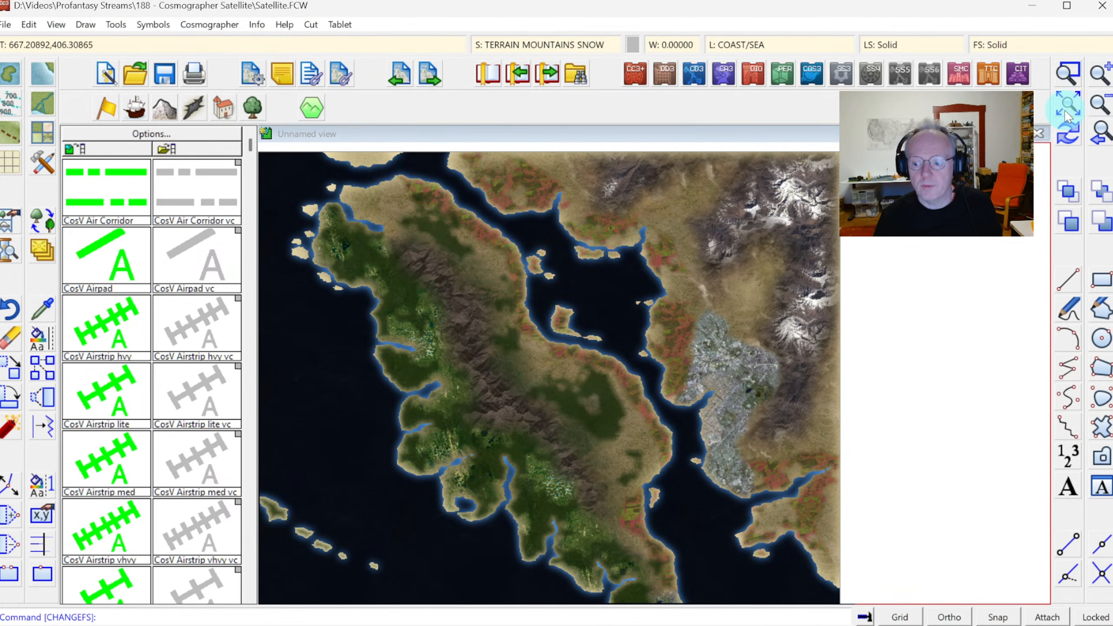
Copy the small islands off the main island's northwest coast and the landmass at the map's northern edge to the TERRAIN FOREST sheet
{"action": "left_click", "coordinate": [1062, 105]}
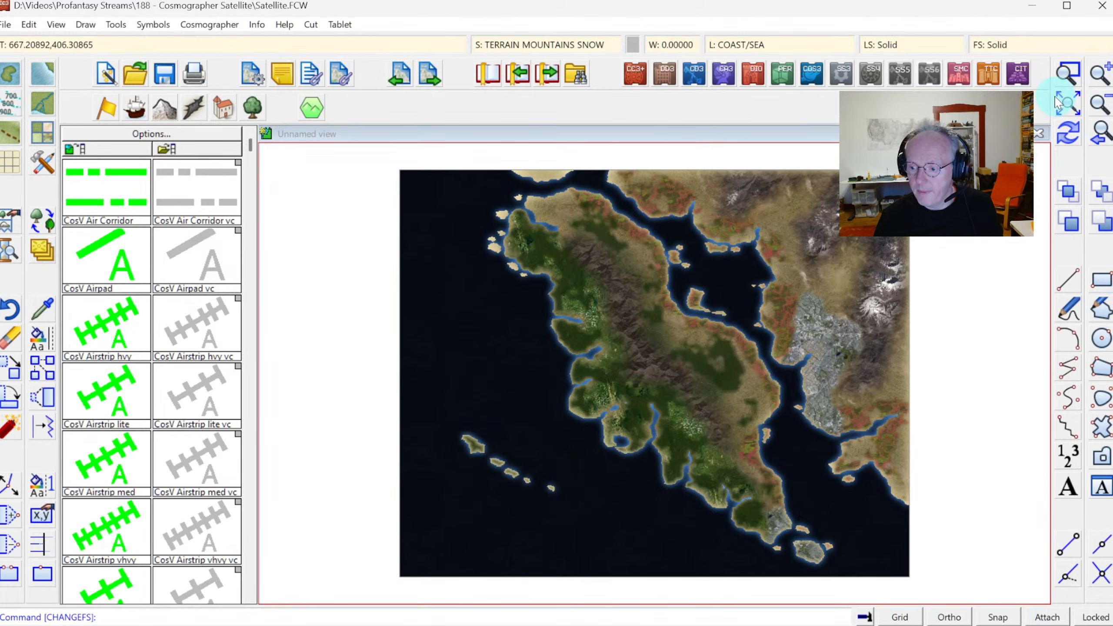
{"action": "left_click", "coordinate": [1069, 74]}
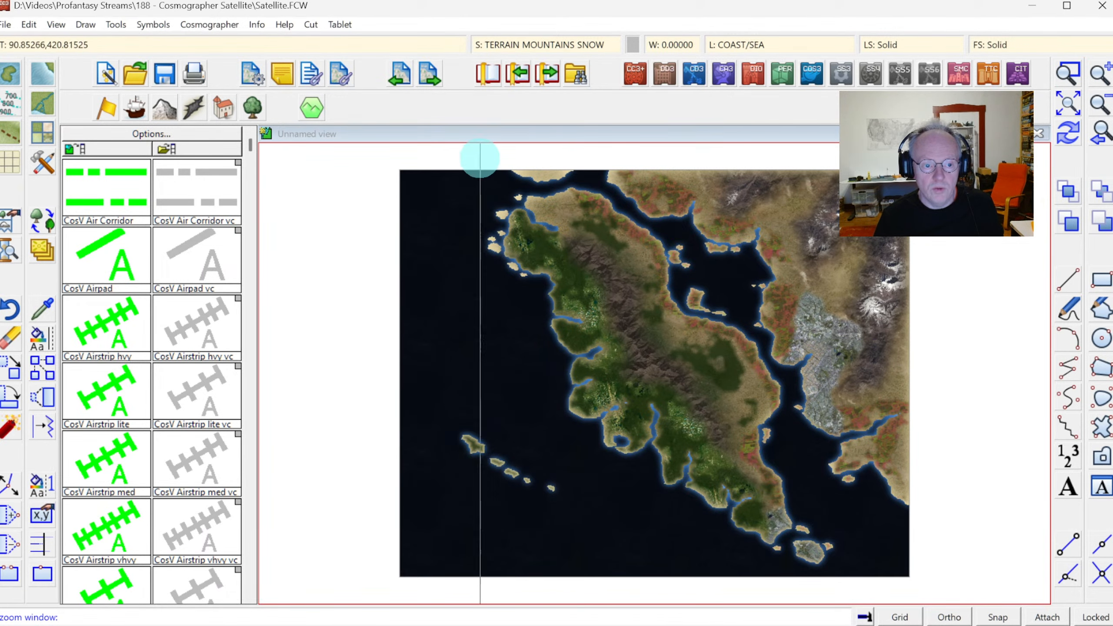
{"action": "left_click", "coordinate": [438, 158]}
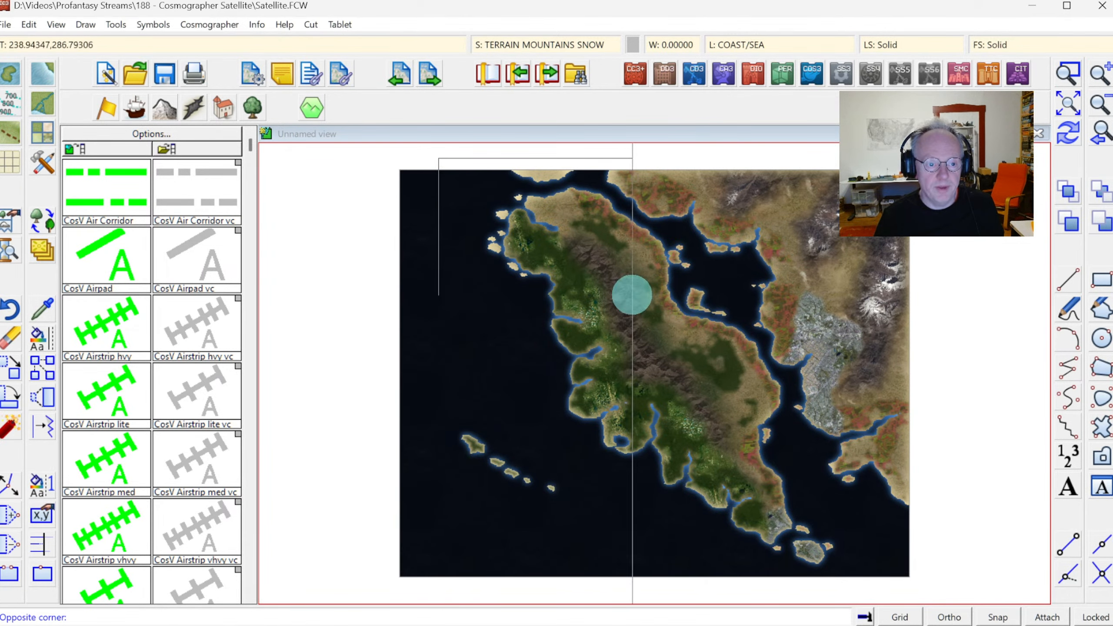
{"action": "left_click", "coordinate": [633, 298]}
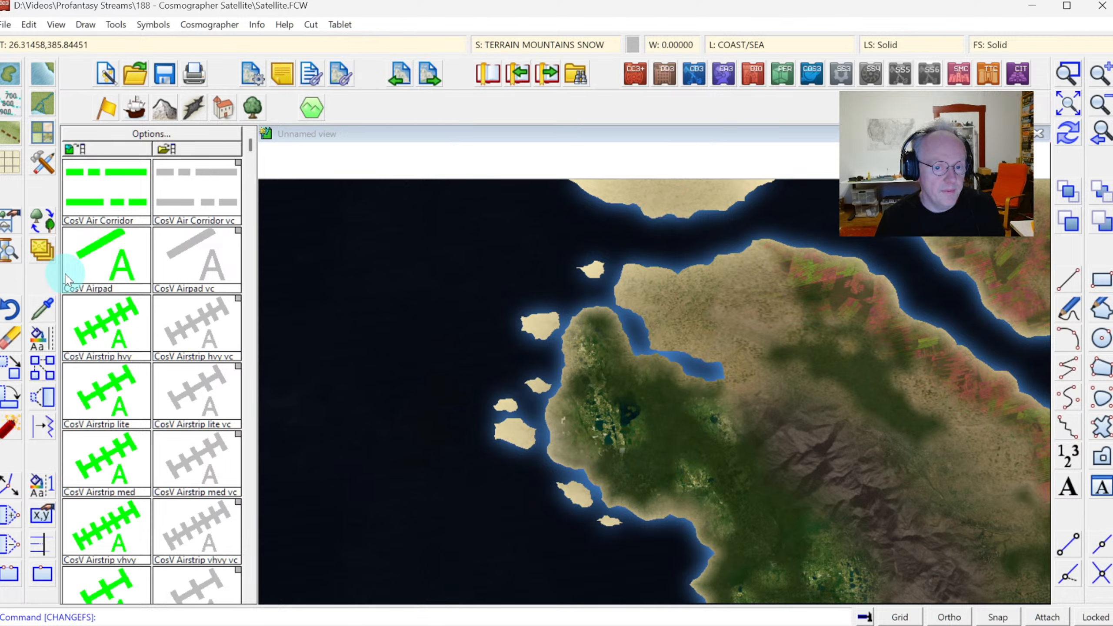
{"action": "left_click", "coordinate": [43, 343]}
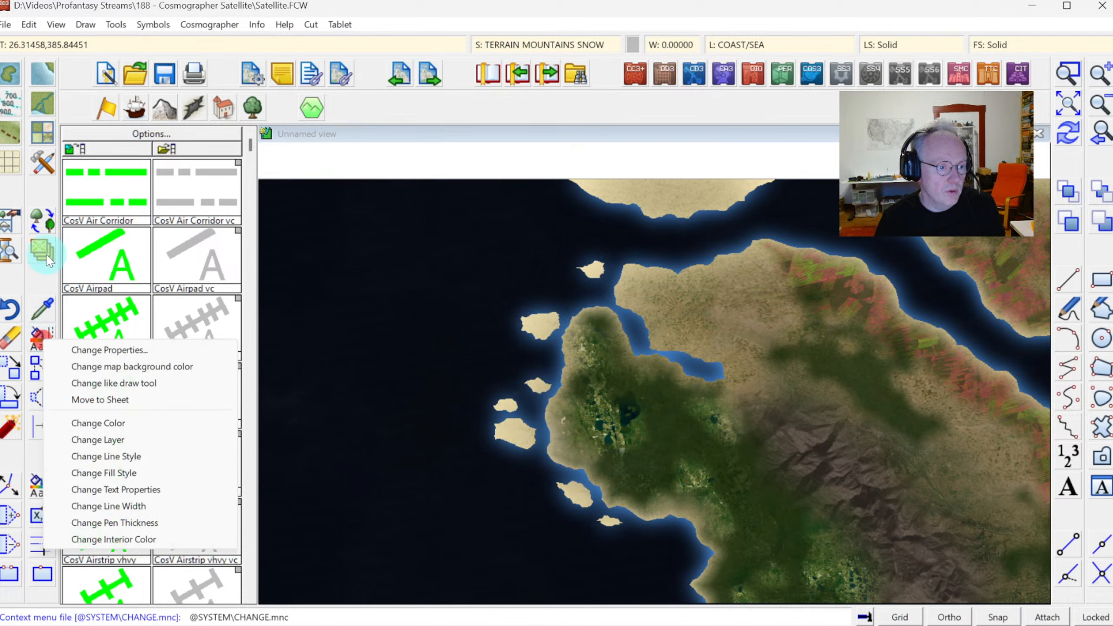
{"action": "left_click", "coordinate": [42, 250]}
{"action": "left_click", "coordinate": [123, 405]}
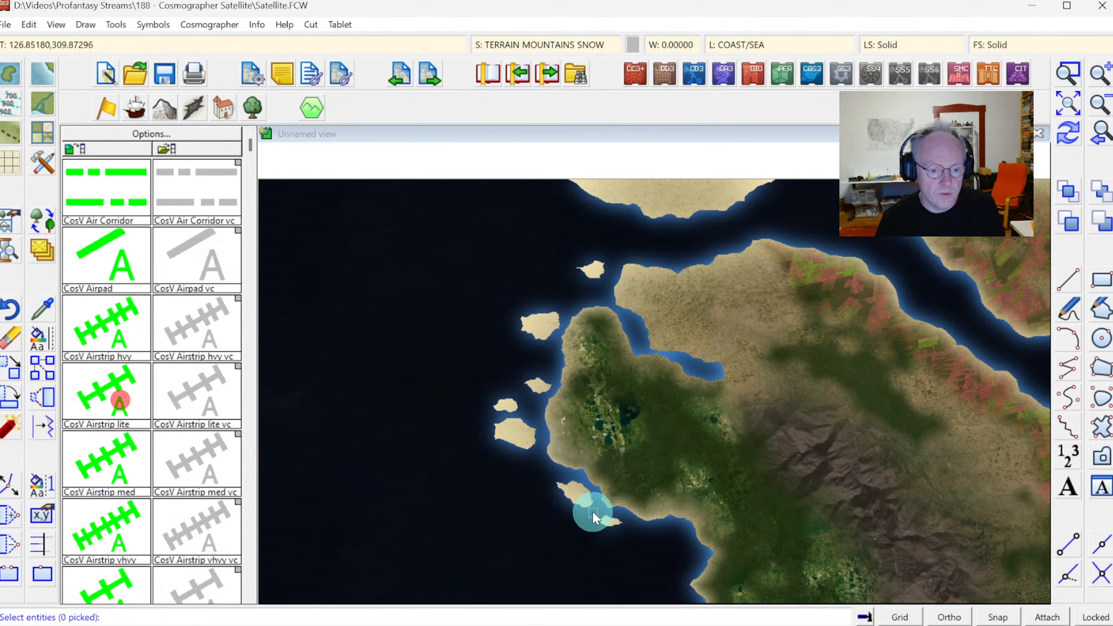
{"action": "left_click", "coordinate": [581, 505]}
{"action": "left_click", "coordinate": [518, 448]}
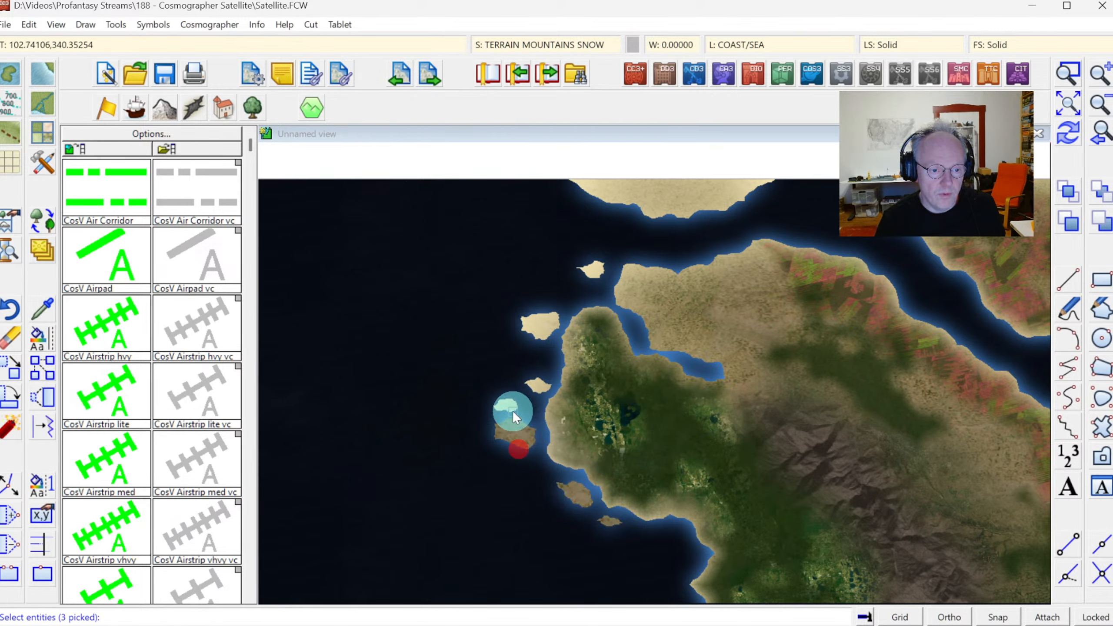
{"action": "left_click", "coordinate": [535, 390]}
{"action": "left_click", "coordinate": [531, 336]}
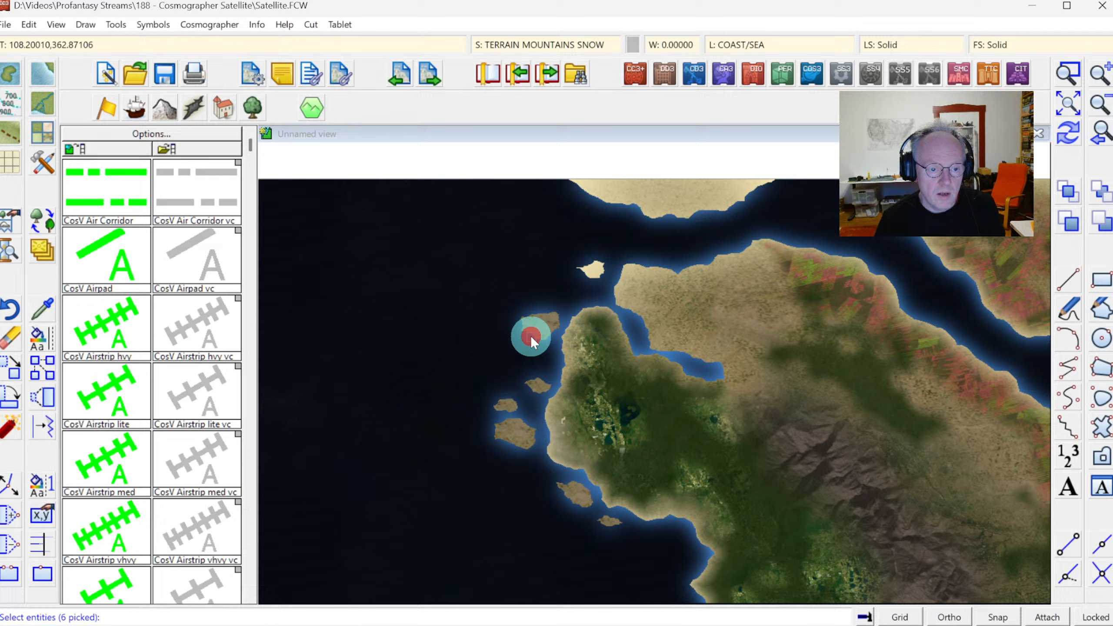
{"action": "left_click", "coordinate": [591, 280]}
{"action": "left_click", "coordinate": [642, 212]}
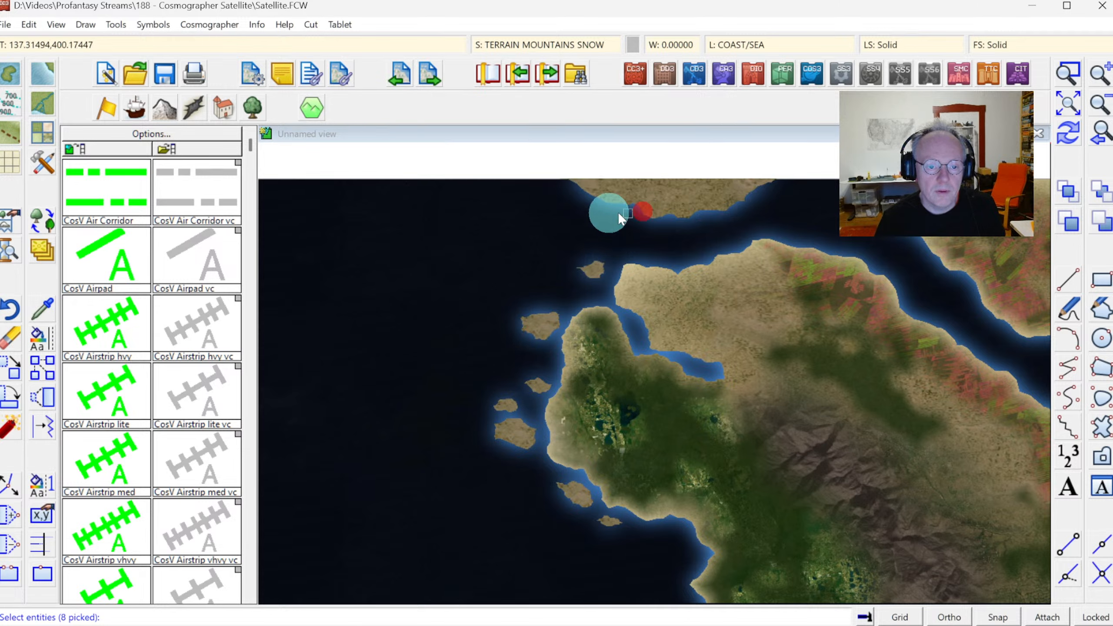
{"action": "right_click", "coordinate": [473, 211]}
{"action": "left_click", "coordinate": [477, 212]}
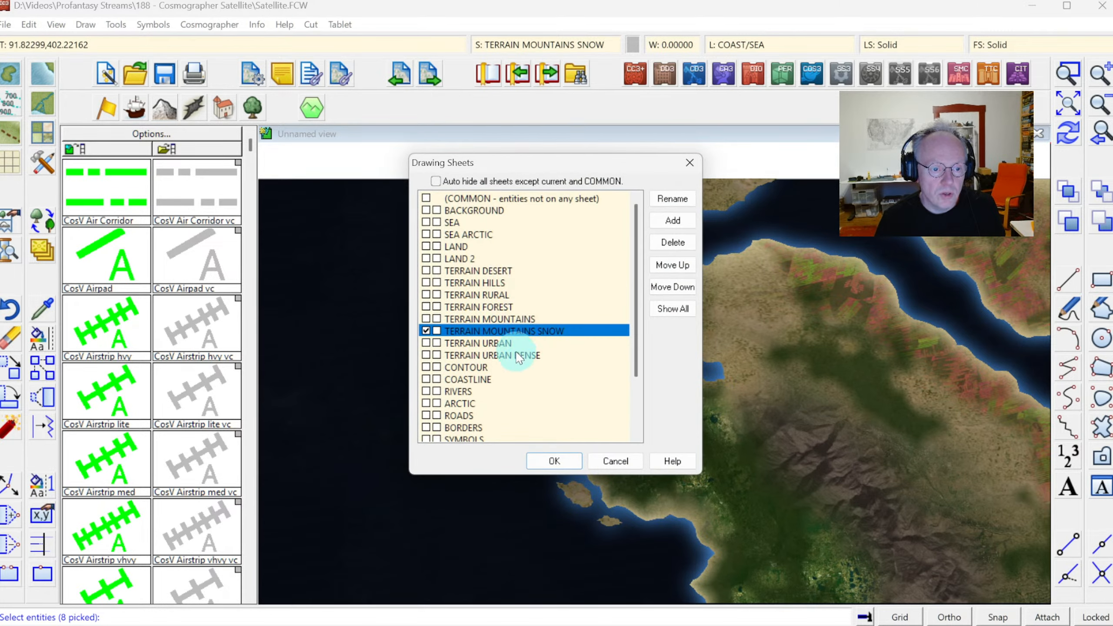
{"action": "left_click", "coordinate": [504, 307]}
{"action": "left_click", "coordinate": [554, 461]}
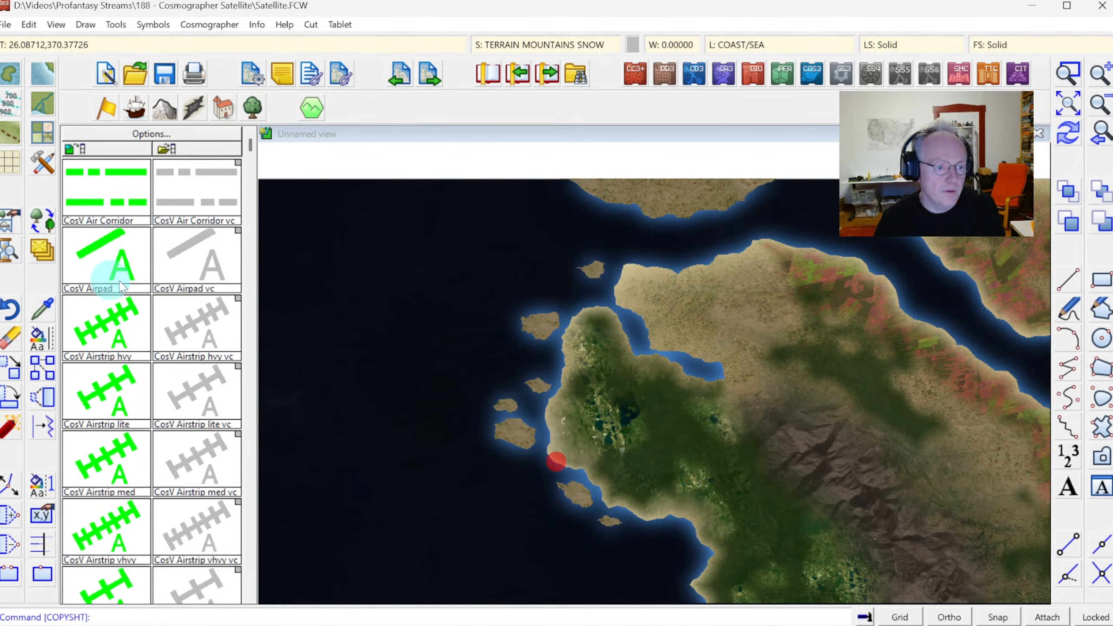
Change the fill style of the copied northwestern islands and northern landmass to the Forest Dense Sat bitmap fill
{"action": "right_click", "coordinate": [44, 342]}
{"action": "left_click", "coordinate": [106, 476]}
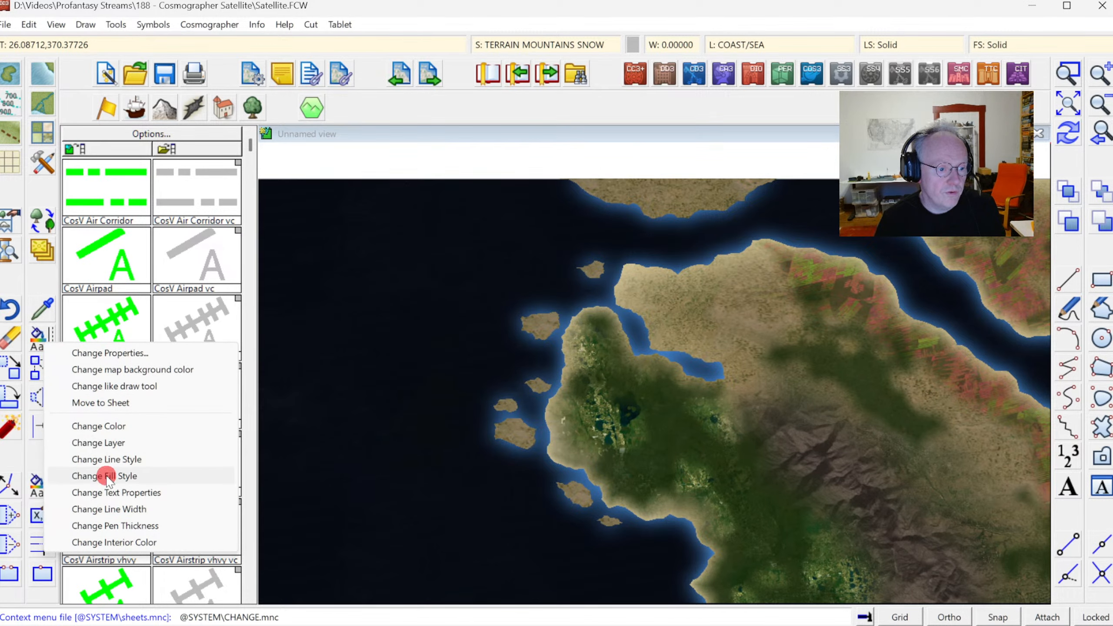
{"action": "right_click", "coordinate": [479, 337]}
{"action": "left_click", "coordinate": [480, 418]}
{"action": "left_click", "coordinate": [421, 289]}
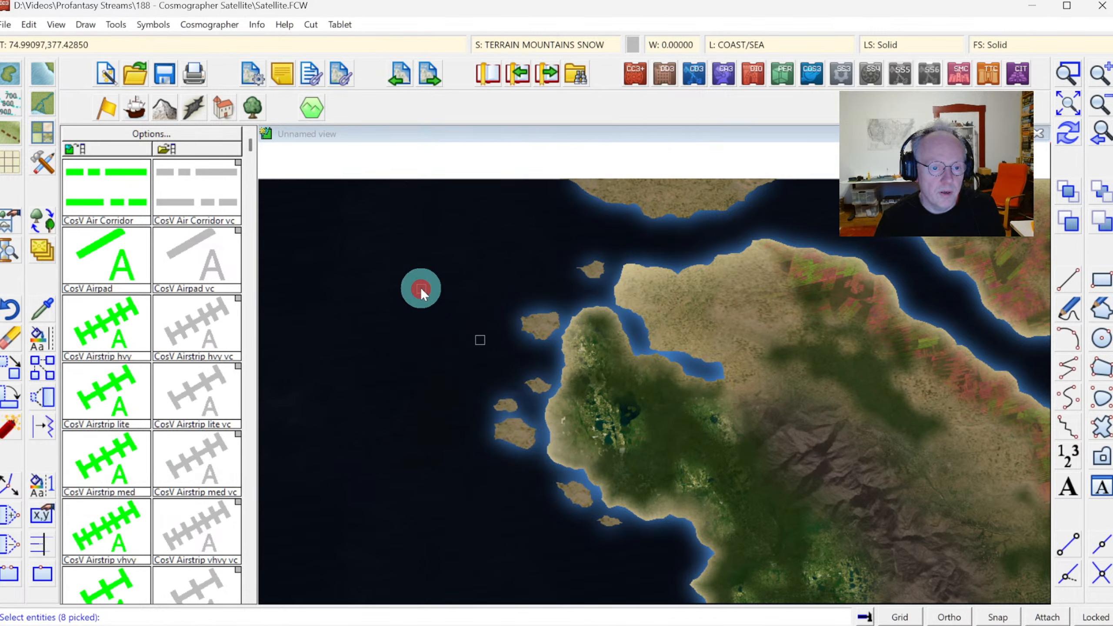
{"action": "right_click", "coordinate": [421, 289]}
{"action": "left_click", "coordinate": [411, 293]}
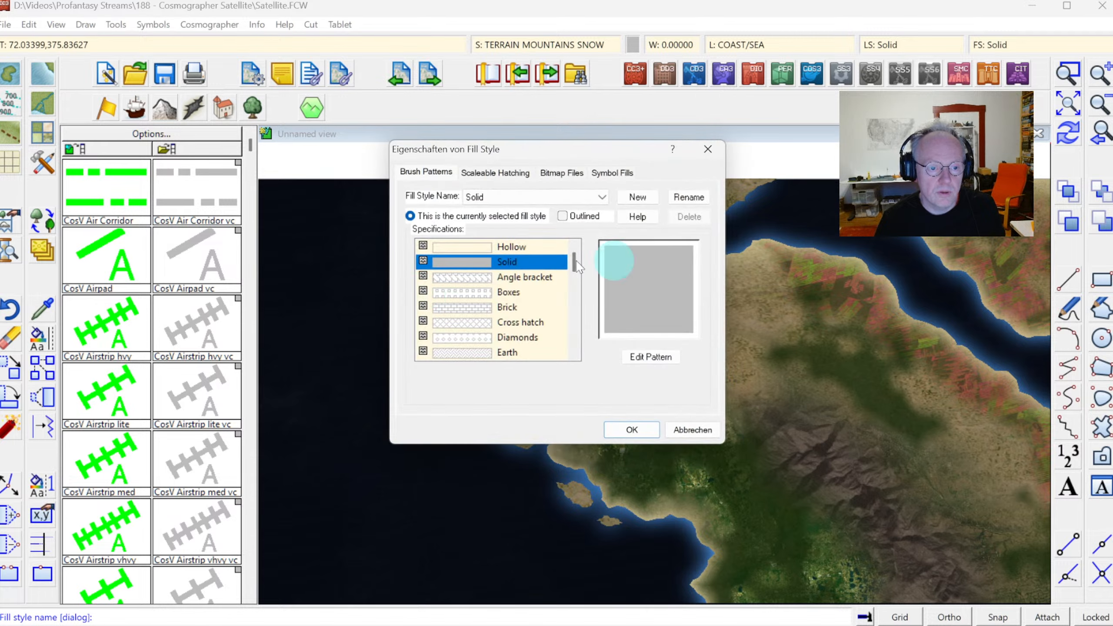
{"action": "left_click", "coordinate": [543, 169]}
{"action": "left_click", "coordinate": [603, 199]}
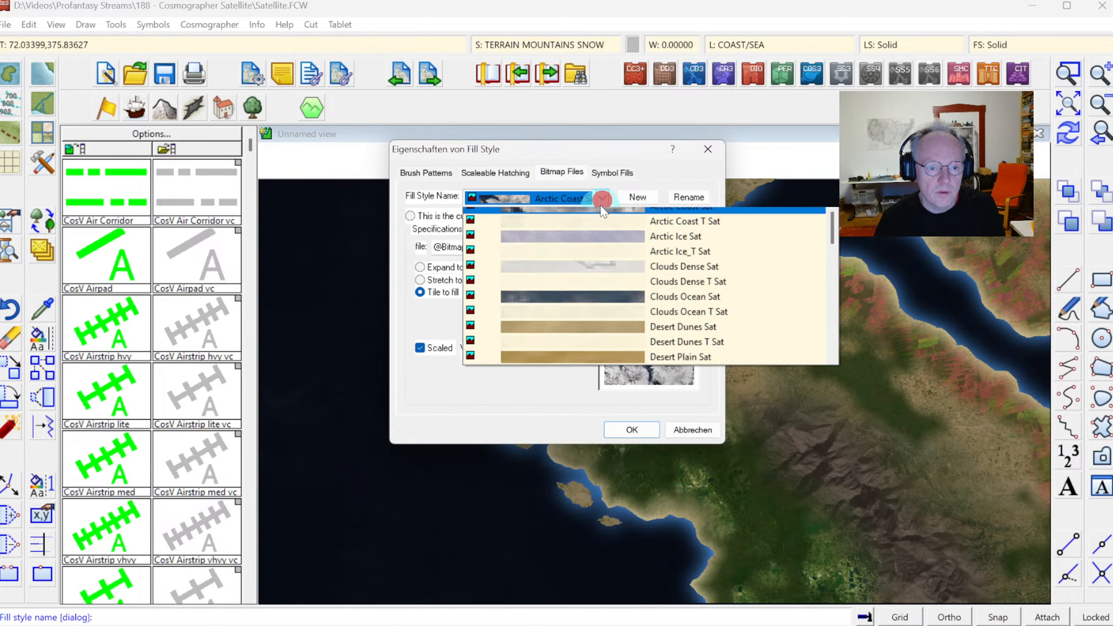
{"action": "scroll", "coordinate": [700, 326], "scroll_direction": "down", "scroll_amount": 8}
{"action": "scroll", "coordinate": [685, 302], "scroll_direction": "up", "scroll_amount": 4}
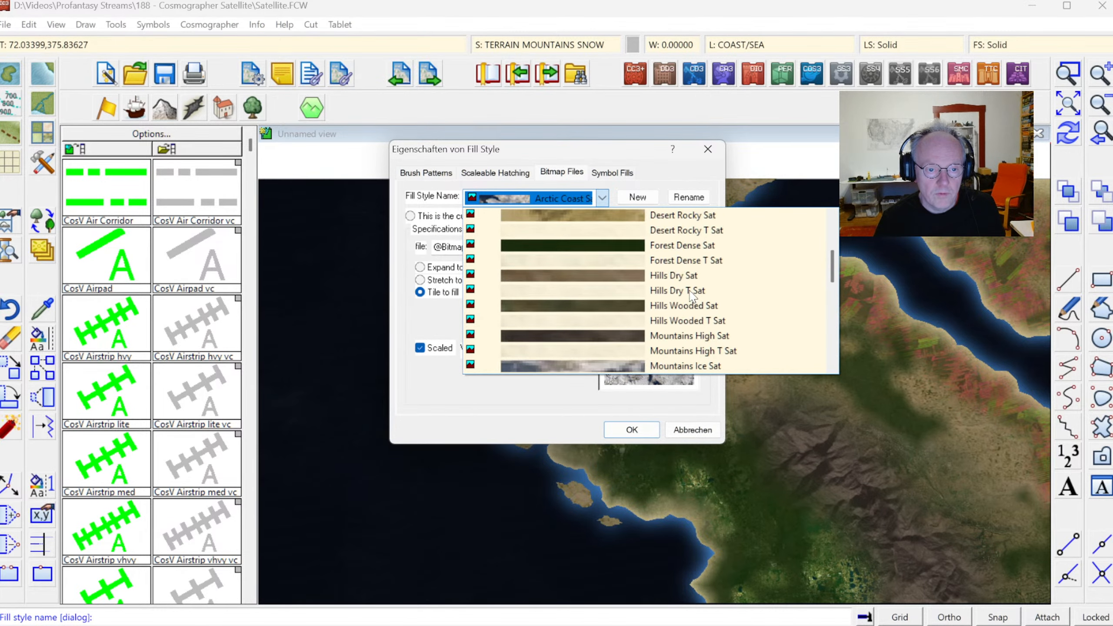
{"action": "left_click", "coordinate": [669, 277]}
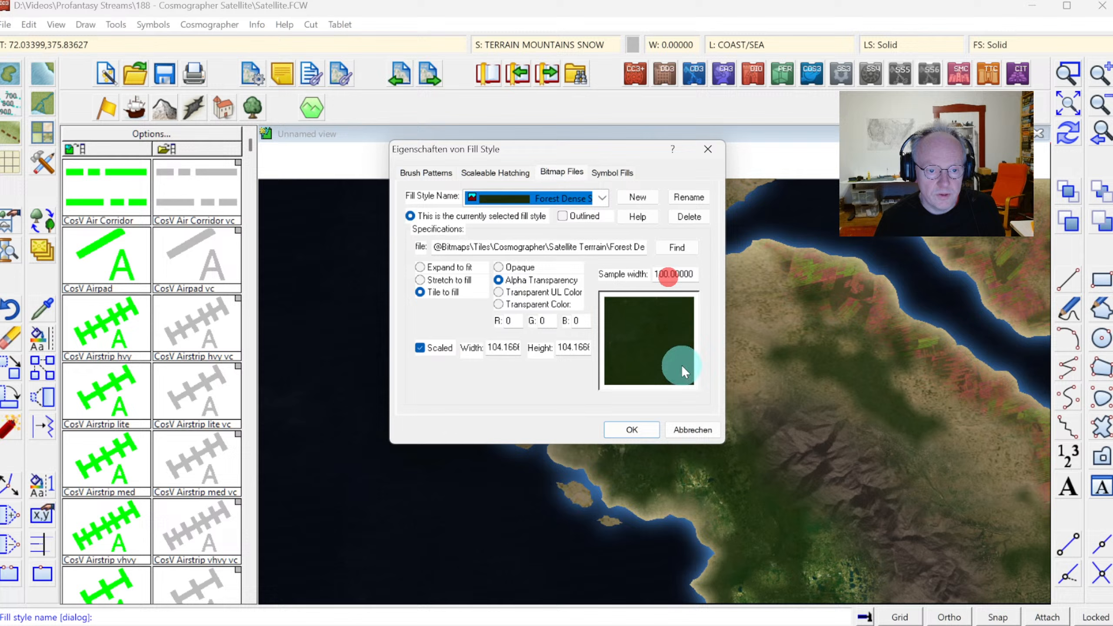
{"action": "left_click", "coordinate": [645, 428]}
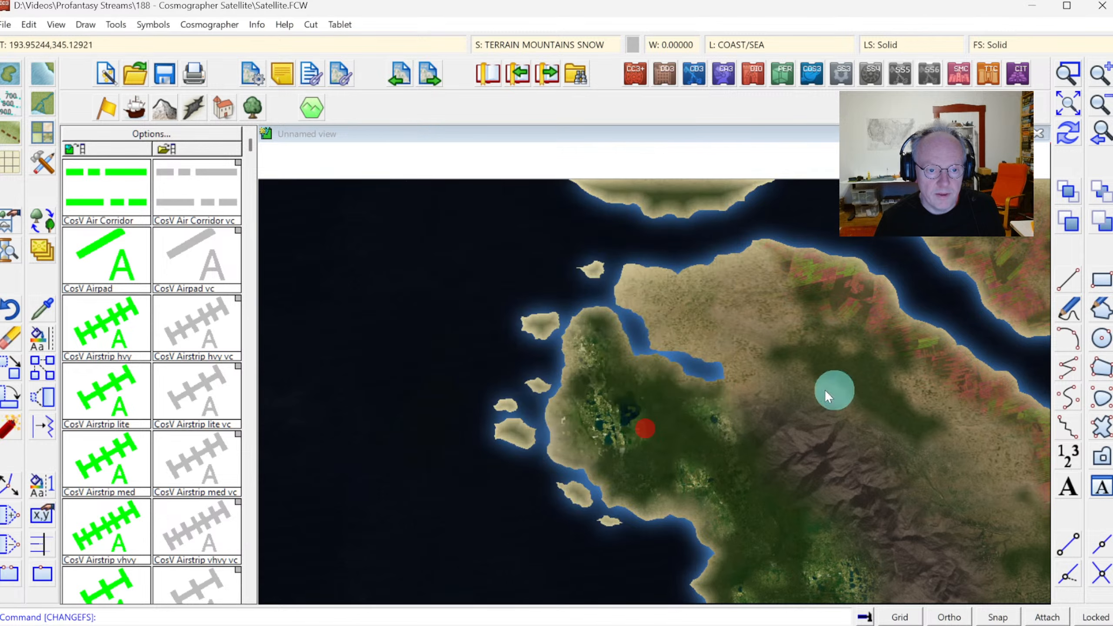
Examine the terrain on the channel islands up close and return to the full map
{"action": "left_click", "coordinate": [1065, 101]}
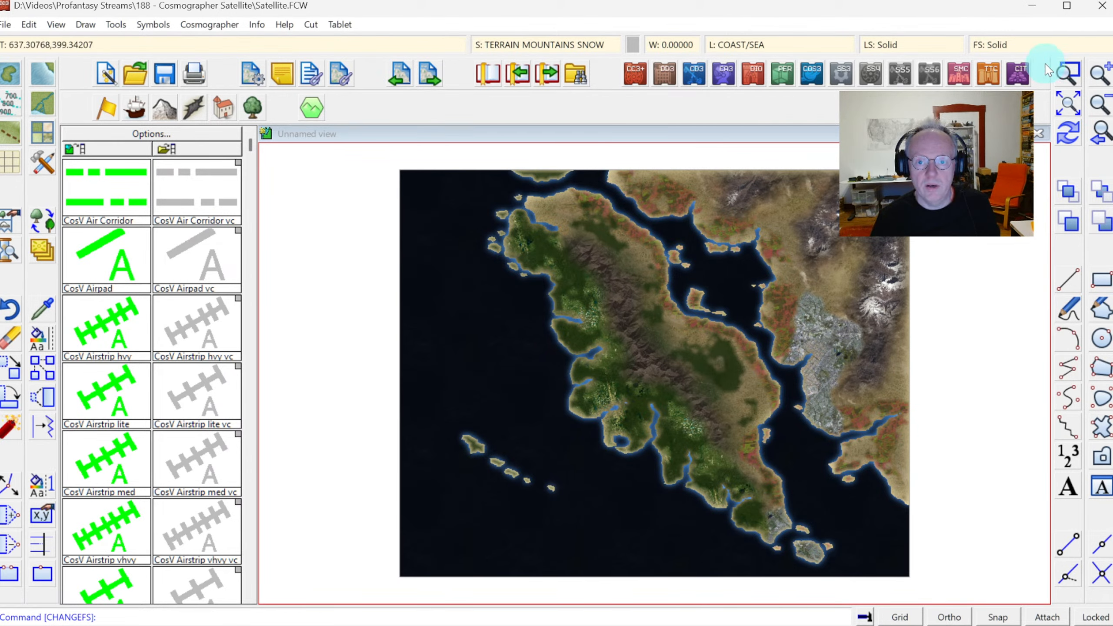
{"action": "left_click", "coordinate": [1068, 72]}
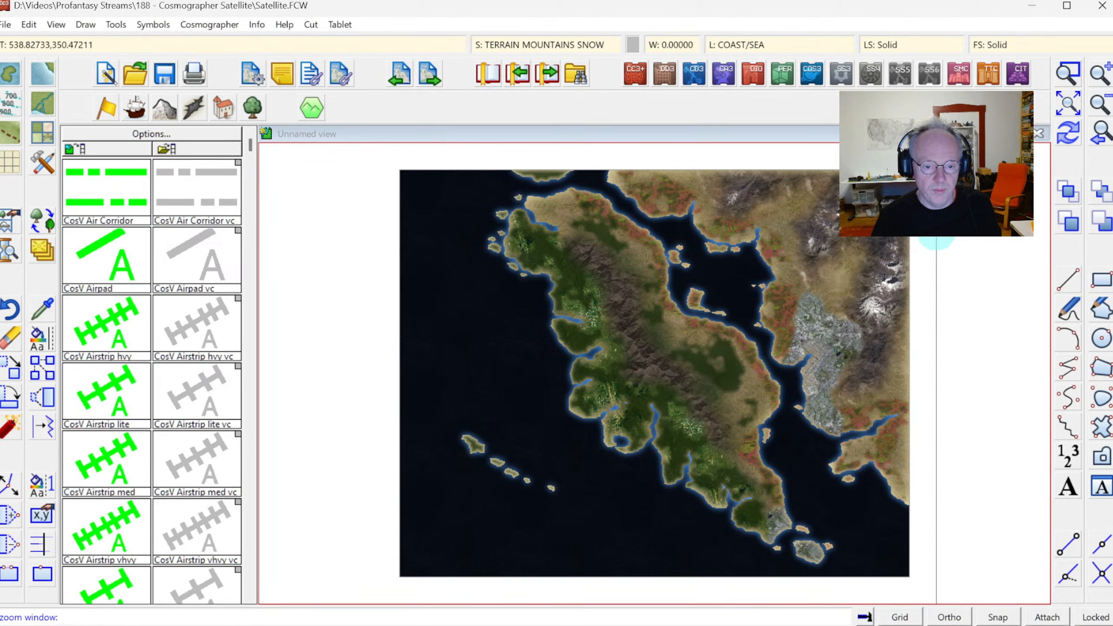
{"action": "left_click", "coordinate": [593, 216]}
{"action": "left_click", "coordinate": [802, 391]}
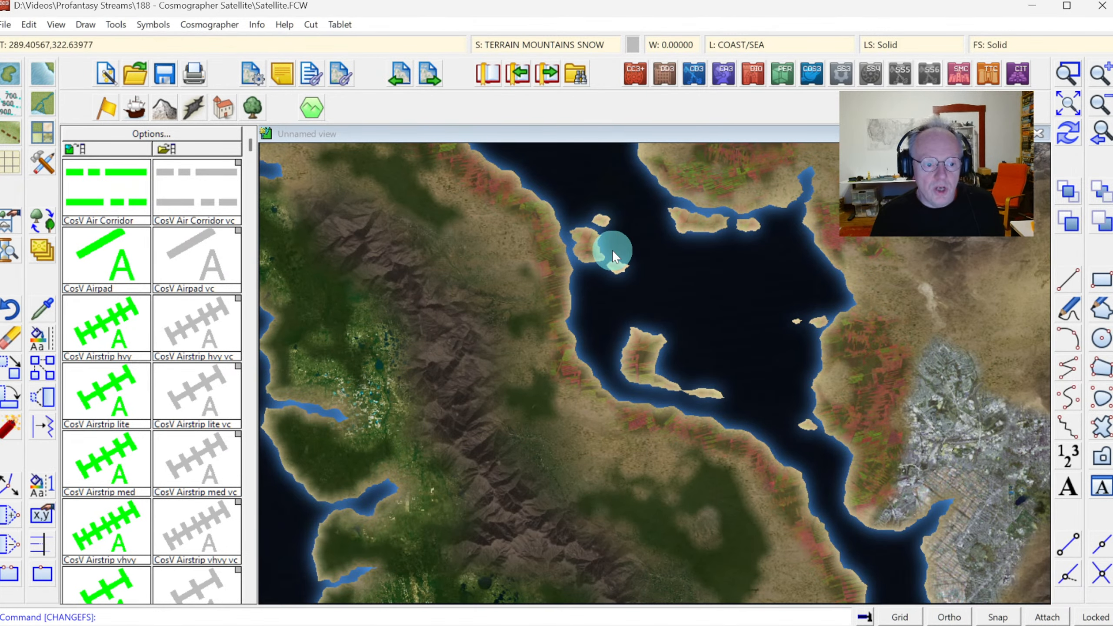
{"action": "left_click", "coordinate": [1068, 103]}
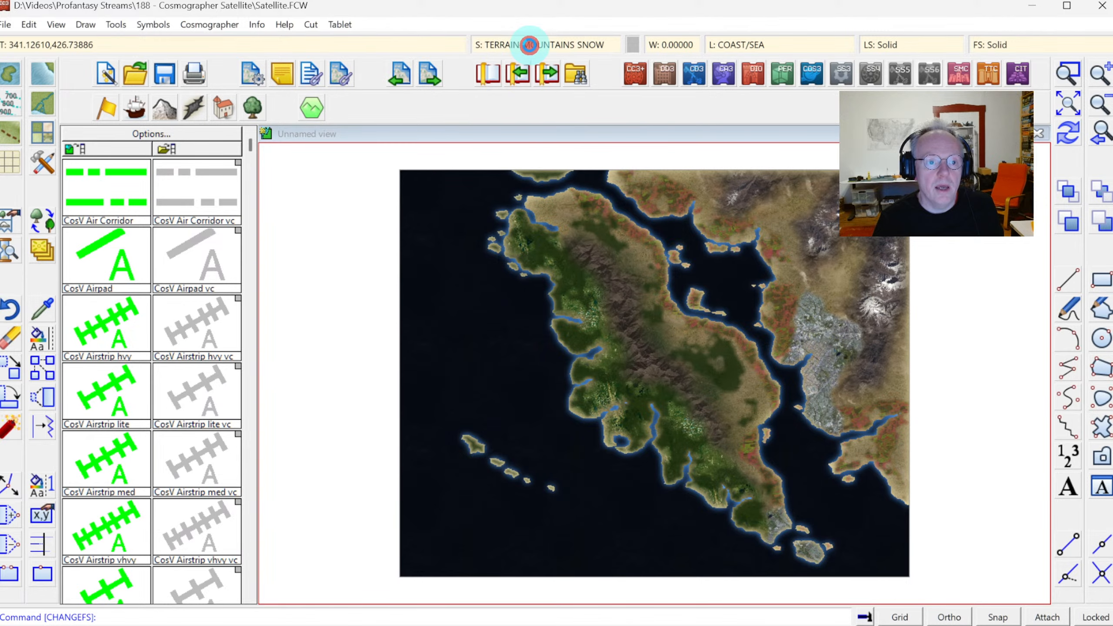
{"action": "left_click", "coordinate": [529, 45]}
{"action": "key", "text": "Escape"}
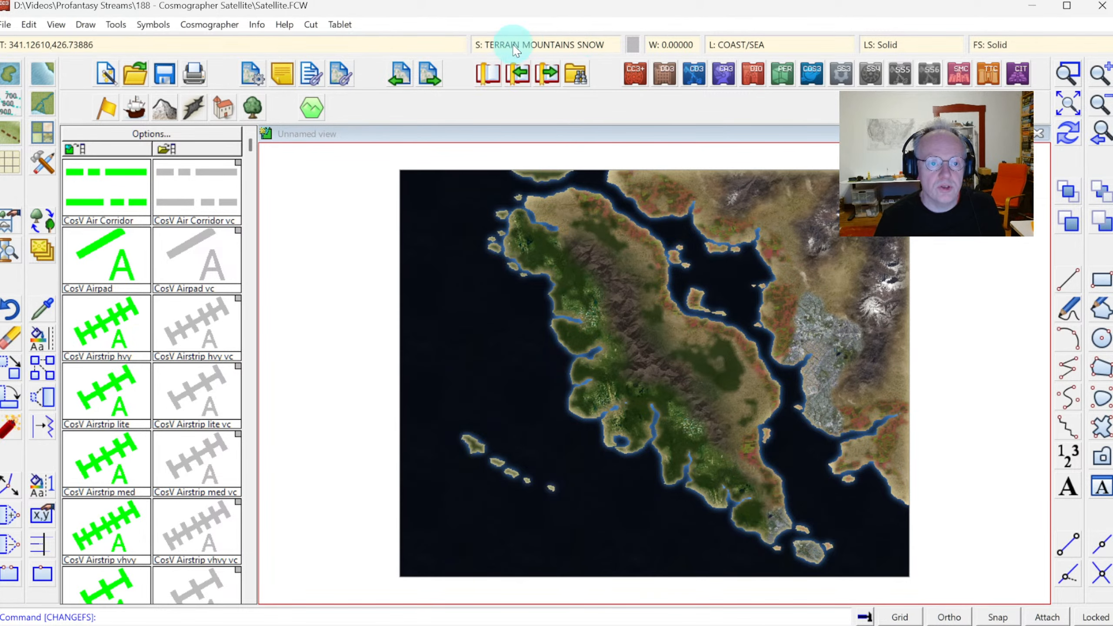
Draw a small snow cap on the northern part of the main island's mountain range with the Terrain Default, Mountains Snow tool
{"action": "left_click", "coordinate": [40, 133]}
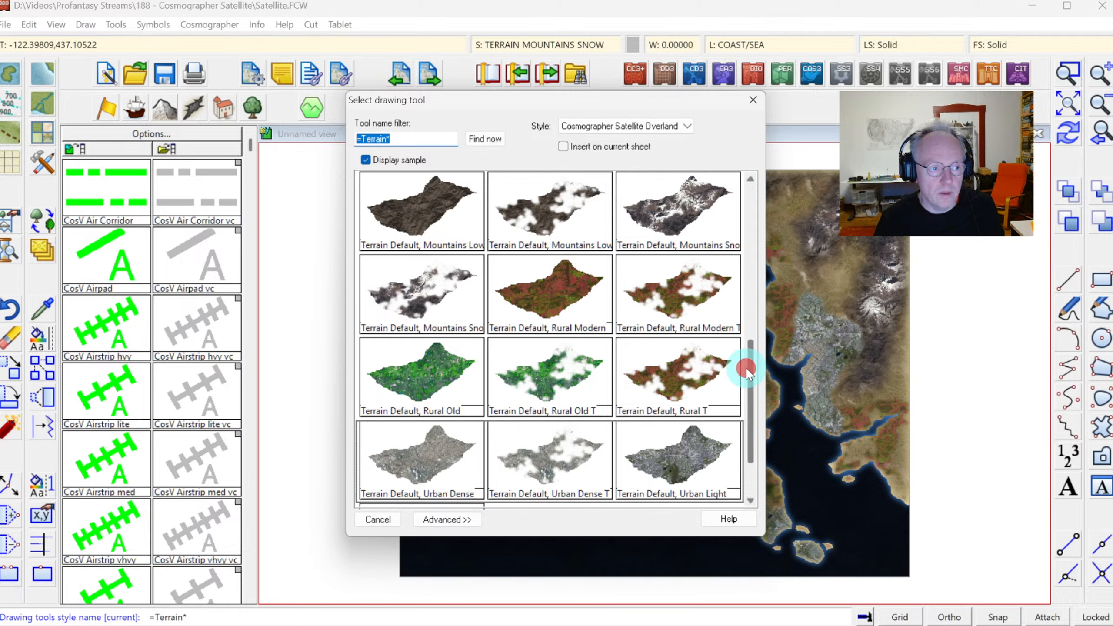
{"action": "left_click_drag", "start_coordinate": [746, 367], "coordinate": [750, 273]}
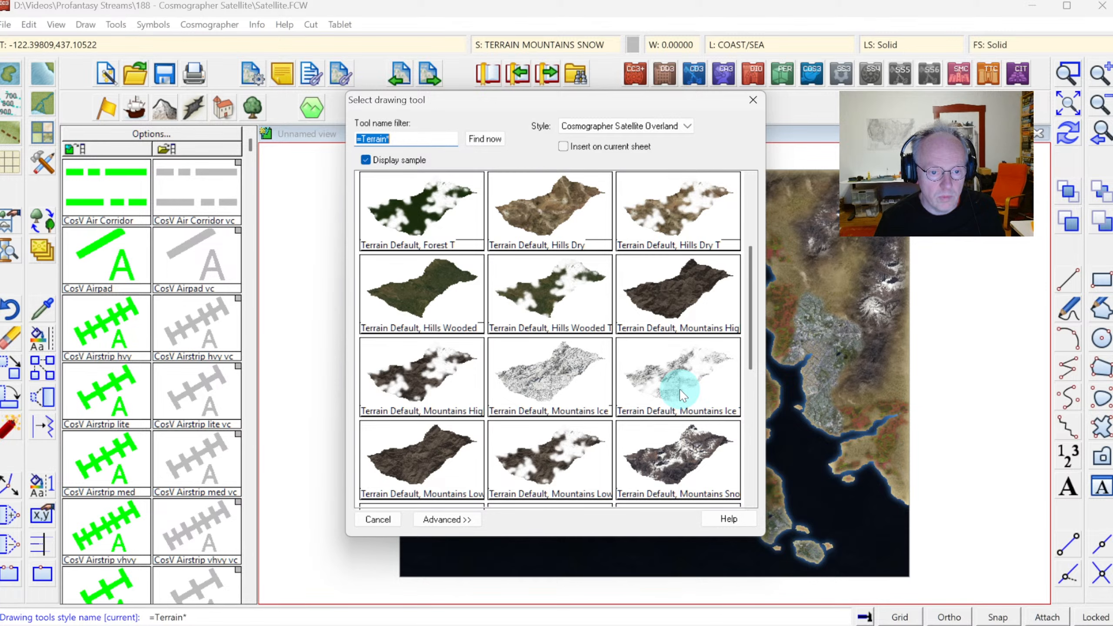
{"action": "double_click", "coordinate": [668, 440]}
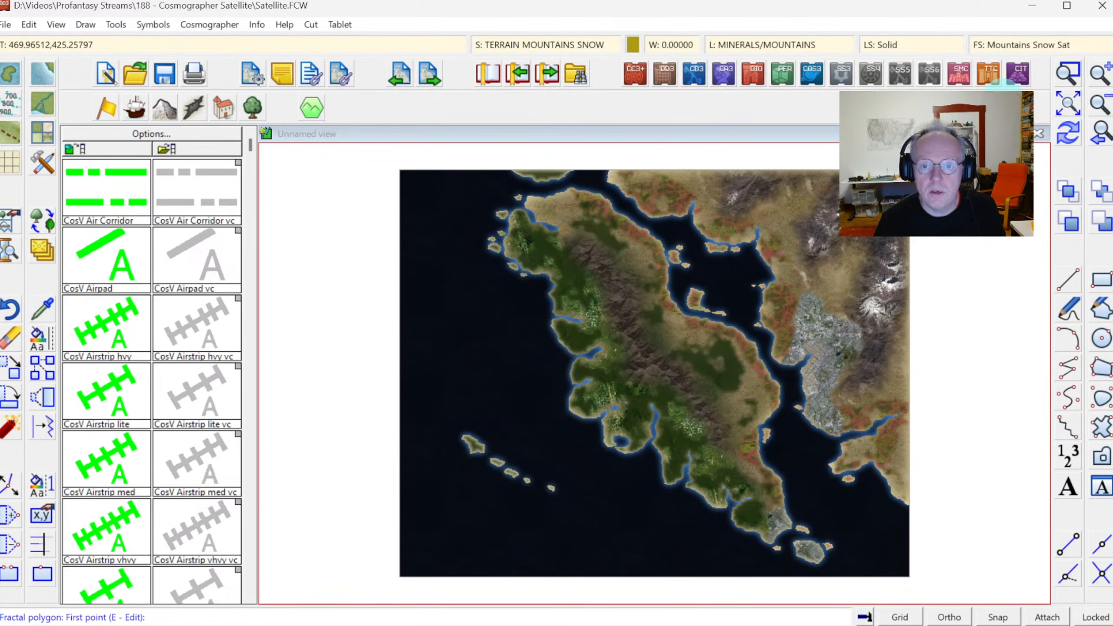
{"action": "left_click", "coordinate": [1068, 76]}
{"action": "left_click", "coordinate": [527, 242]}
{"action": "left_click", "coordinate": [809, 485]}
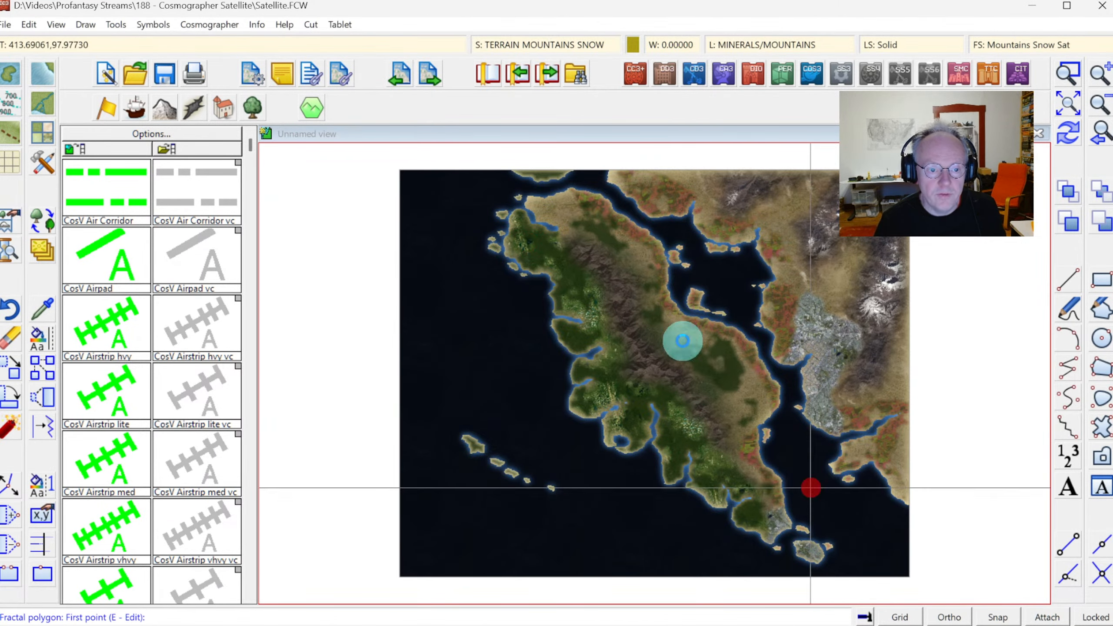
{"action": "left_click", "coordinate": [547, 230]}
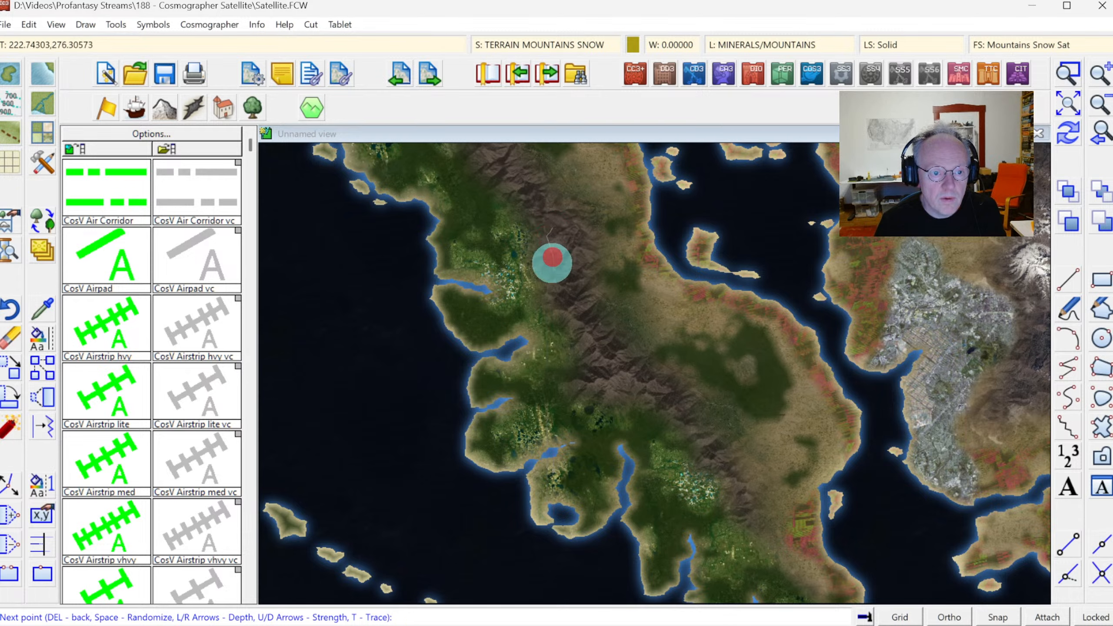
{"action": "left_click", "coordinate": [574, 276]}
{"action": "left_click", "coordinate": [582, 259]}
{"action": "left_click", "coordinate": [574, 241]}
{"action": "right_click", "coordinate": [575, 240]}
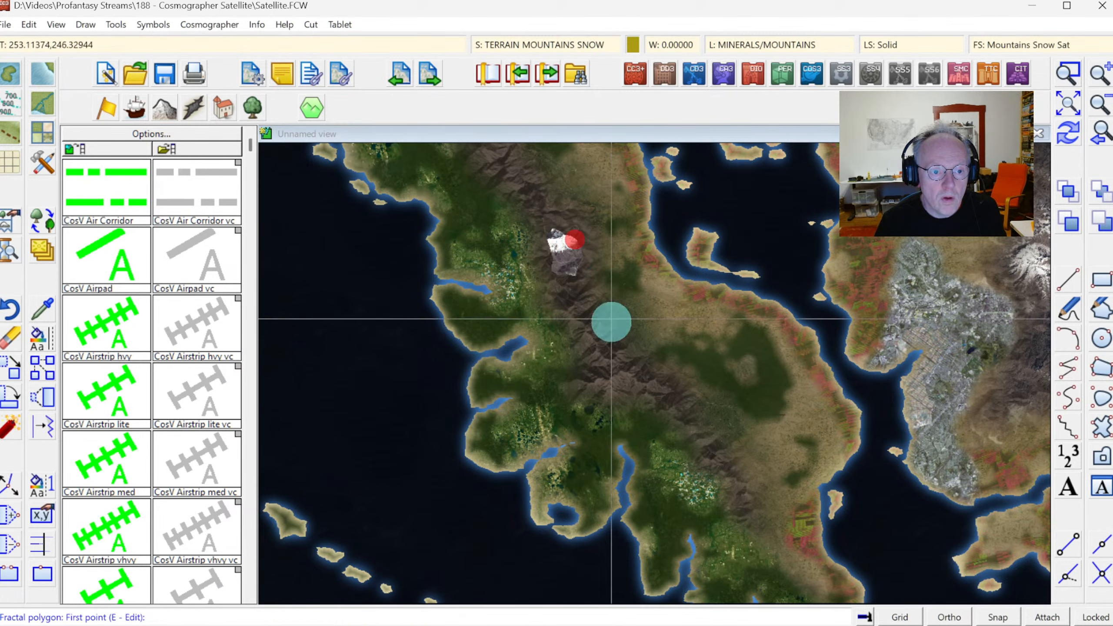
Draw another Mountains Snow patch farther southeast along the main island's mountain range, where the ridge widens
{"action": "left_click", "coordinate": [622, 365]}
{"action": "left_click", "coordinate": [642, 387]}
{"action": "left_click", "coordinate": [664, 400]}
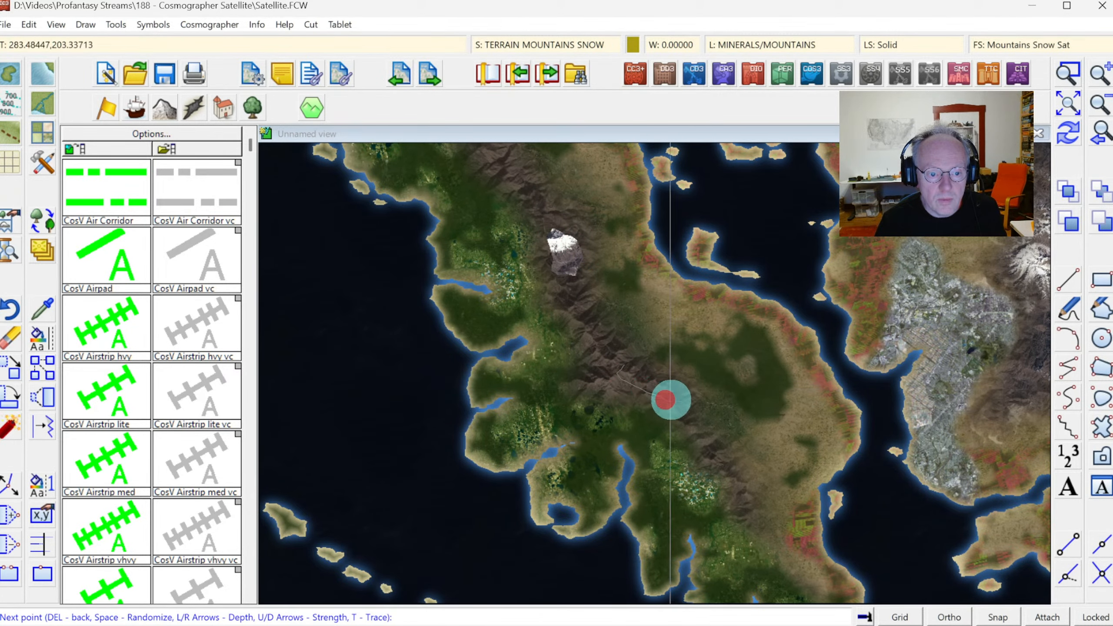
{"action": "left_click", "coordinate": [673, 394]}
{"action": "left_click", "coordinate": [641, 369]}
{"action": "right_click", "coordinate": [641, 368]}
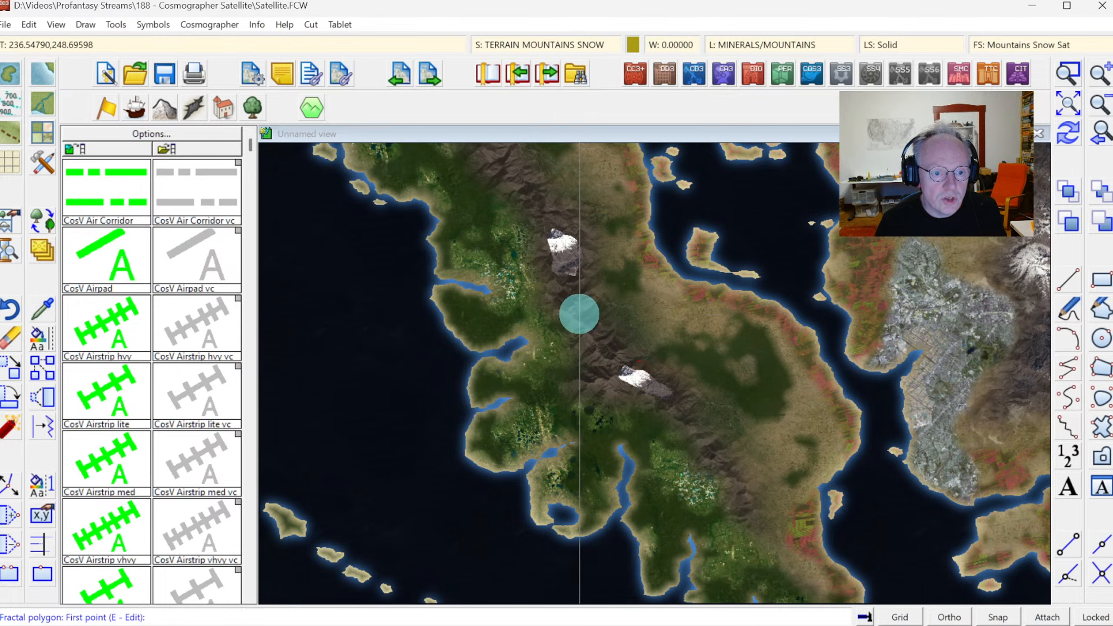
Draw a third Mountains Snow patch between the two existing snow caps and redraw the map
{"action": "left_click", "coordinate": [576, 323]}
{"action": "left_click", "coordinate": [592, 344]}
{"action": "left_click", "coordinate": [599, 328]}
{"action": "left_click", "coordinate": [594, 313]}
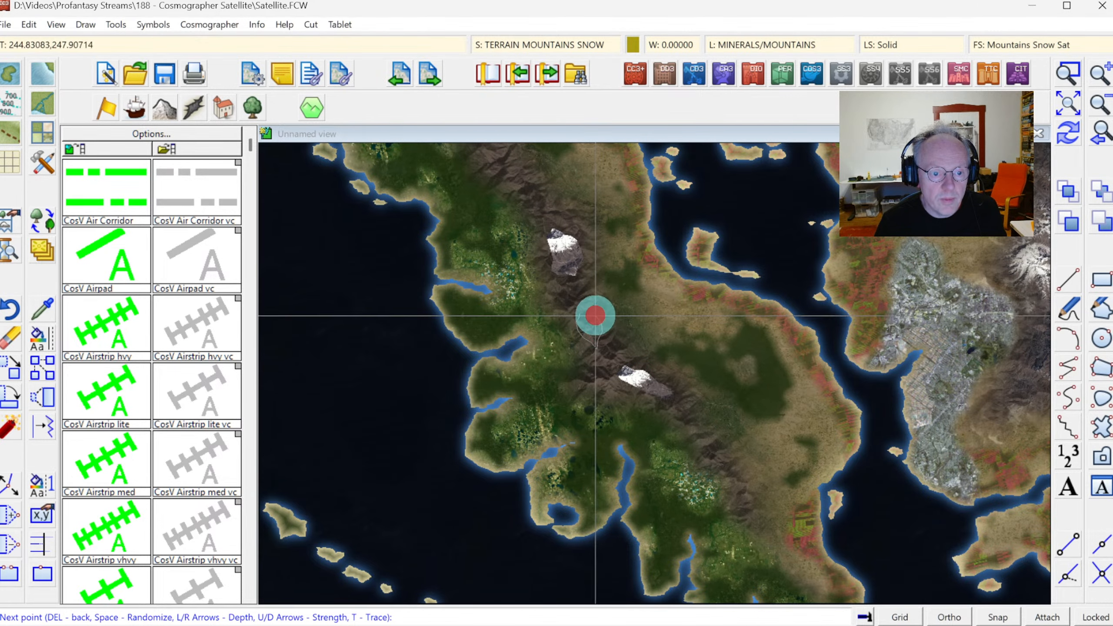
{"action": "right_click", "coordinate": [594, 313]}
{"action": "left_click", "coordinate": [1078, 129]}
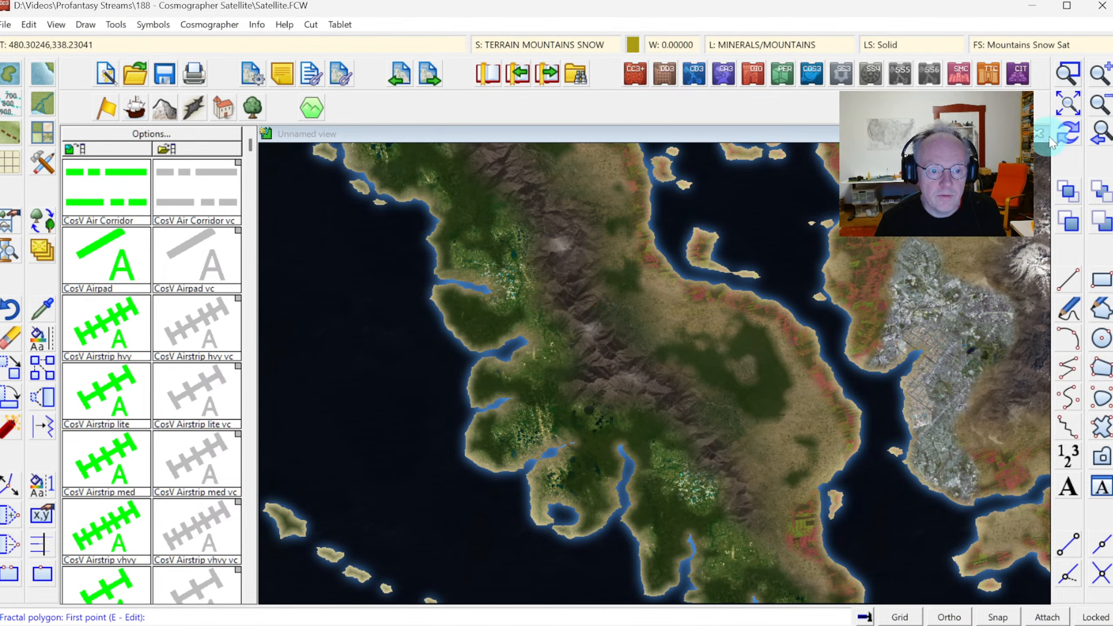
{"action": "right_click", "coordinate": [818, 227]}
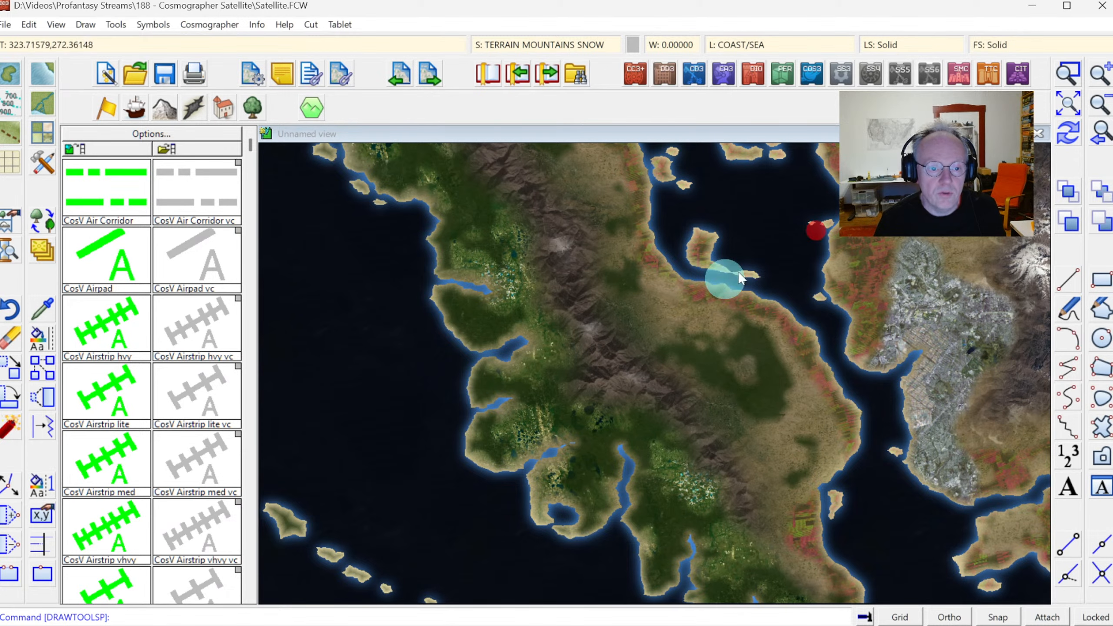
Set the edge width of the Edge Fade, Inner effect on the TERRAIN MOUNTAINS SNOW sheet to 5 map units
{"action": "left_click", "coordinate": [531, 49]}
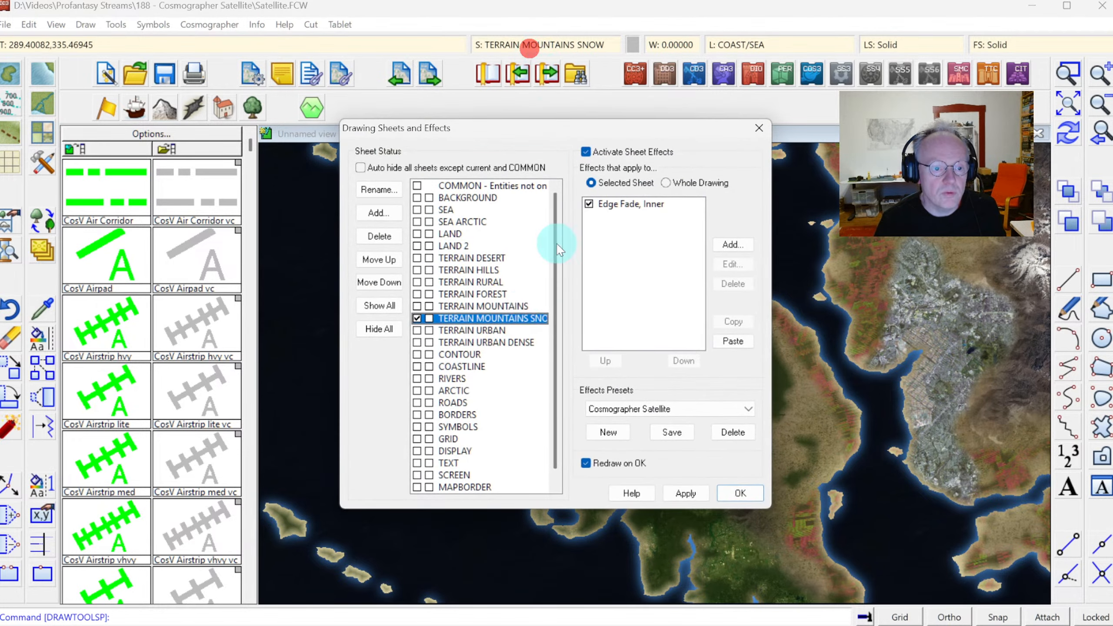
{"action": "left_click", "coordinate": [602, 203]}
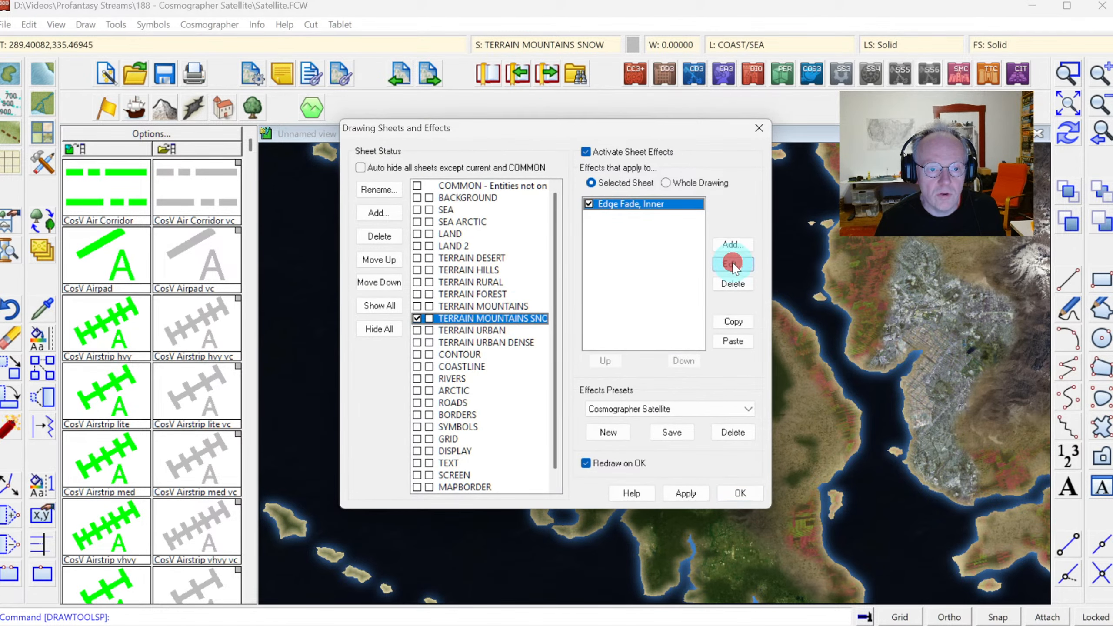
{"action": "left_click", "coordinate": [732, 264]}
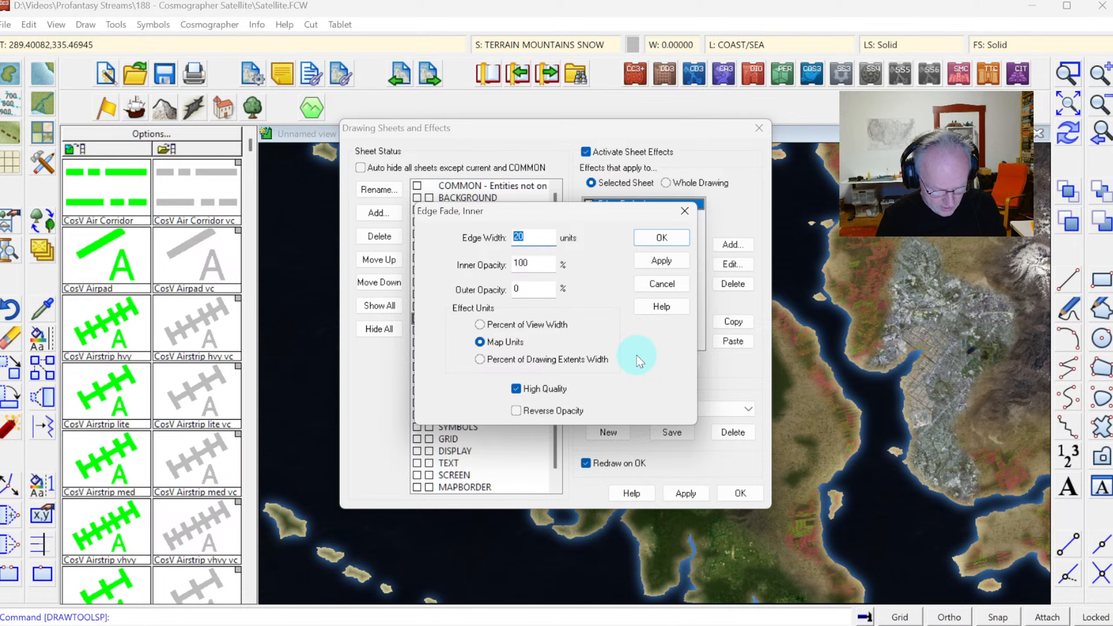
{"action": "type", "text": "5"}
{"action": "left_click", "coordinate": [661, 238]}
{"action": "left_click", "coordinate": [739, 493]}
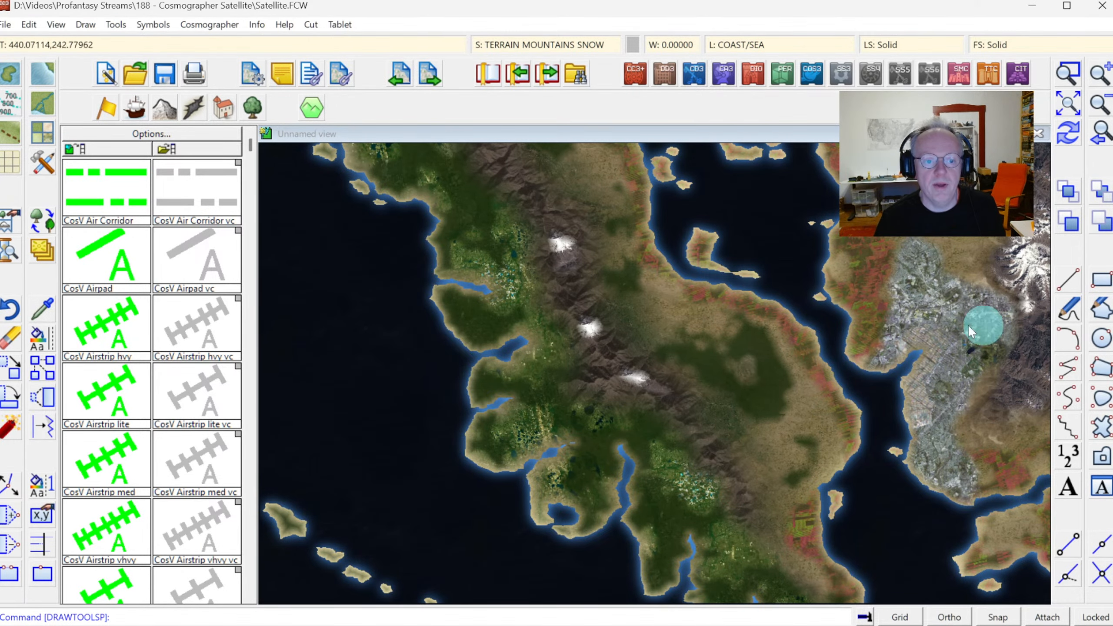
Set the edge width of the Edge Fade, Inner effect on the TERRAIN MOUNTAINS SNOW sheet to 10 map units
{"action": "left_click", "coordinate": [1097, 133]}
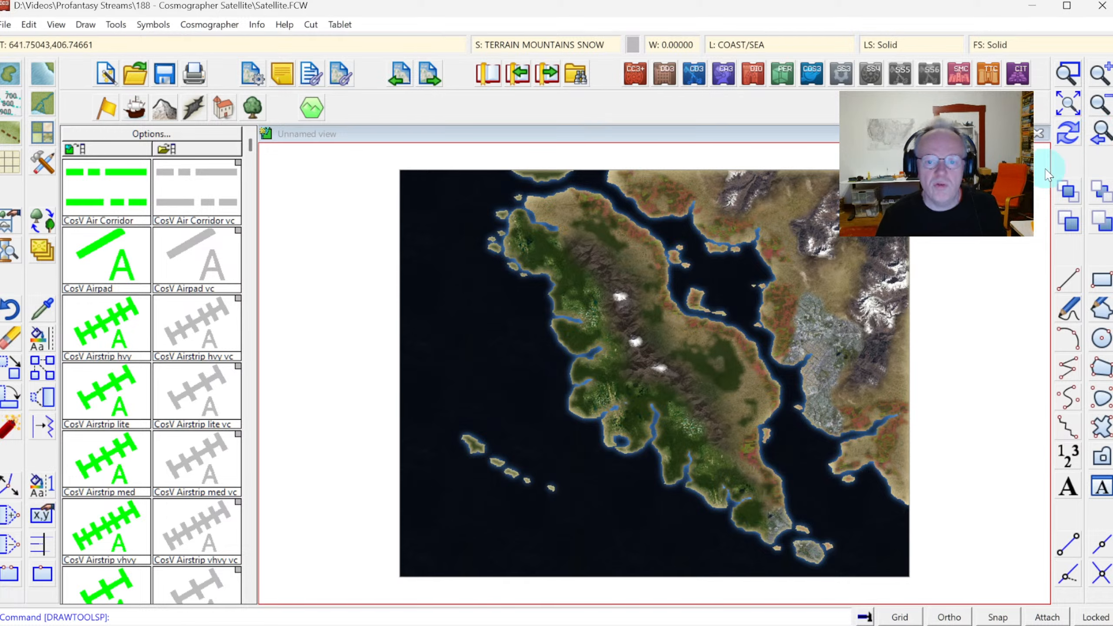
{"action": "left_click", "coordinate": [1068, 73]}
{"action": "left_click", "coordinate": [569, 273]}
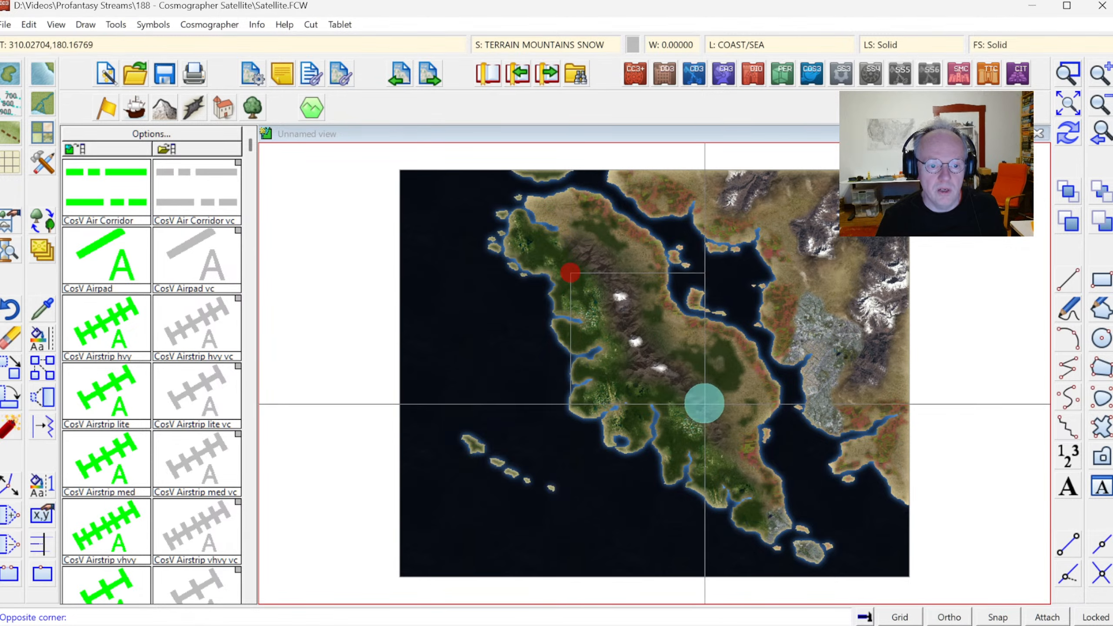
{"action": "left_click", "coordinate": [704, 403]}
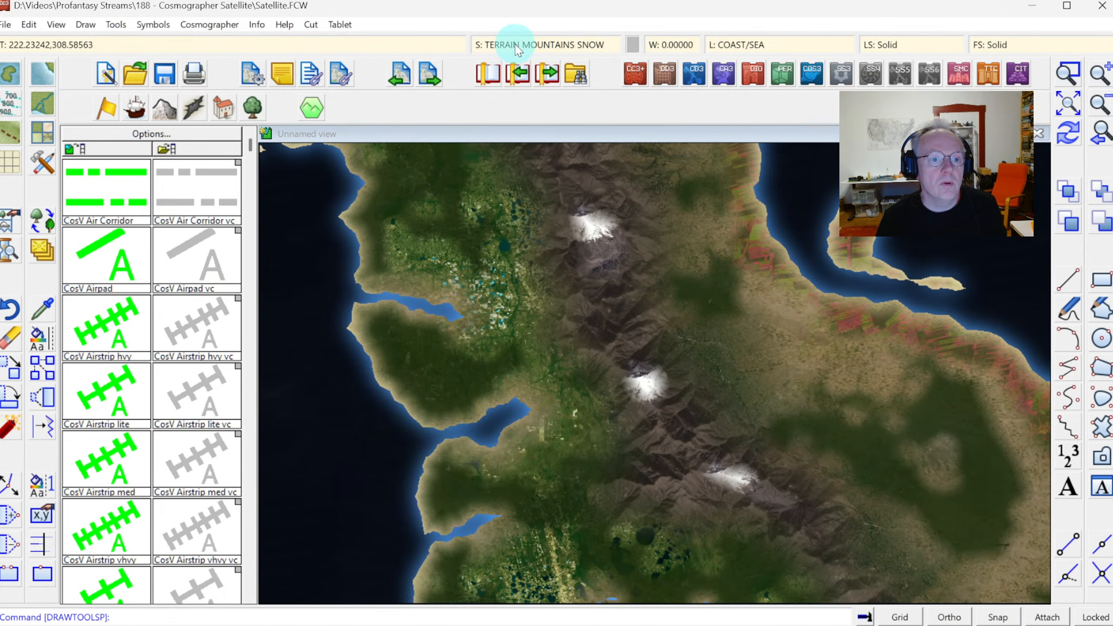
{"action": "left_click", "coordinate": [534, 45]}
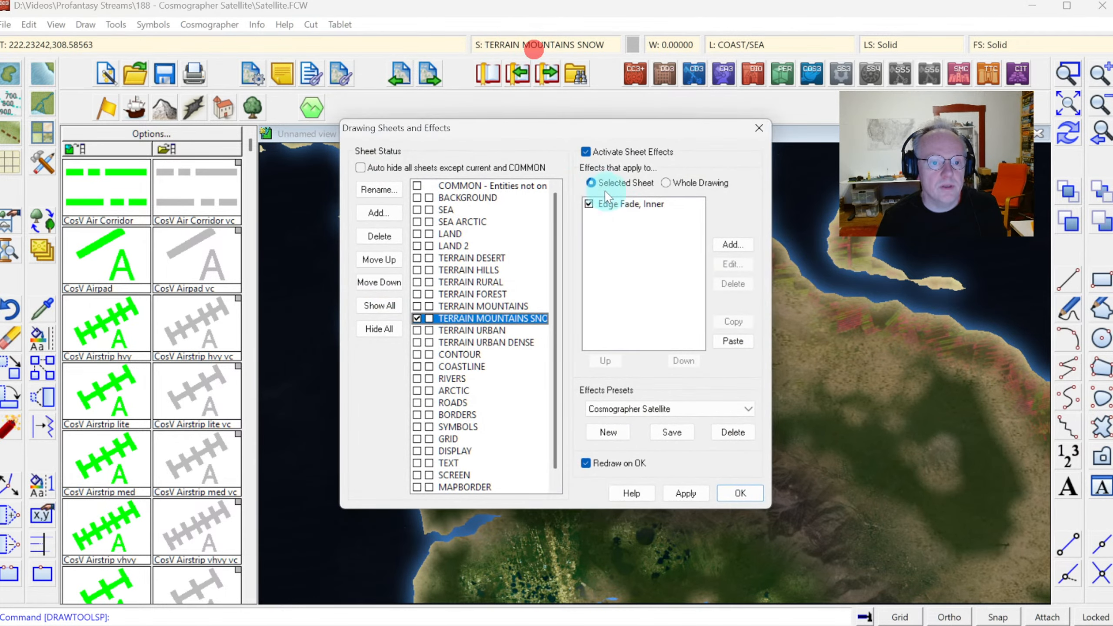
{"action": "left_click", "coordinate": [616, 205]}
{"action": "left_click", "coordinate": [733, 264]}
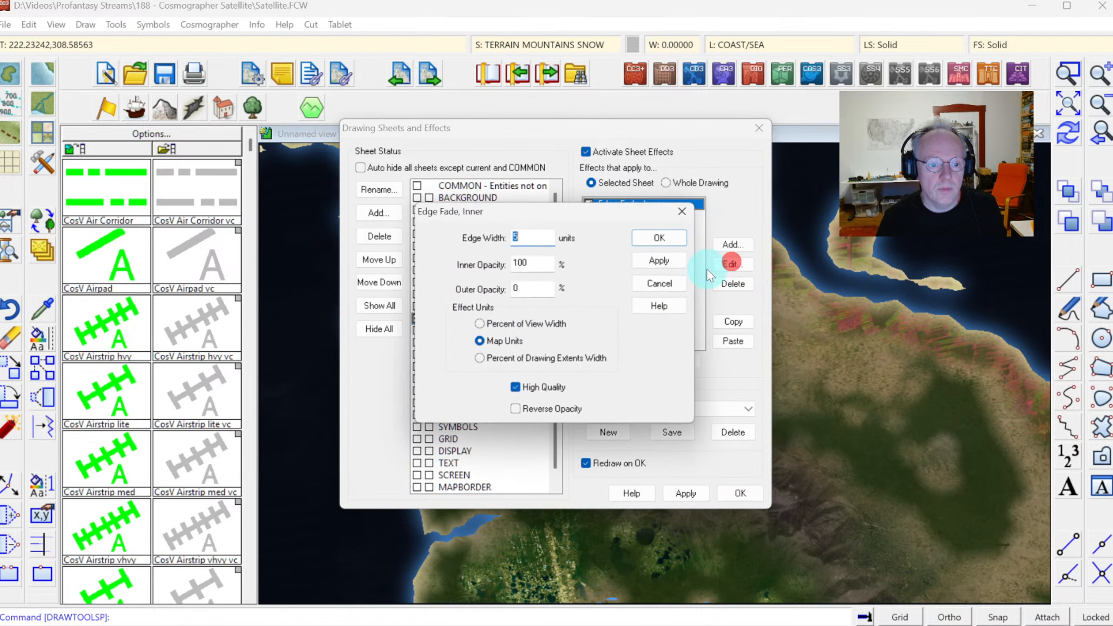
{"action": "type", "text": "10"}
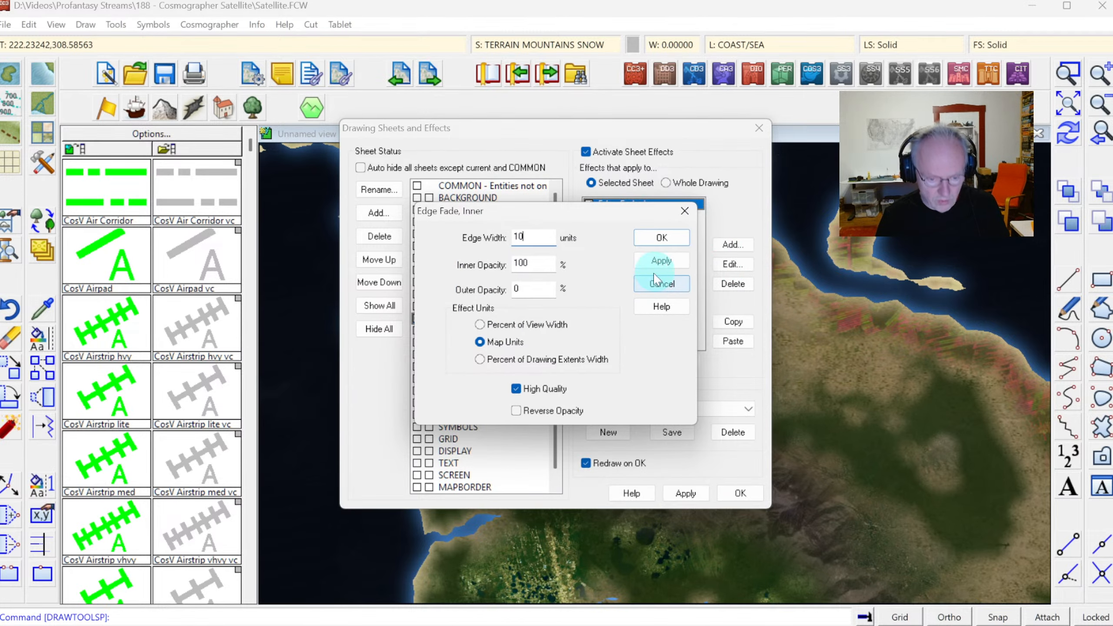
{"action": "left_click", "coordinate": [660, 239]}
{"action": "left_click", "coordinate": [726, 486]}
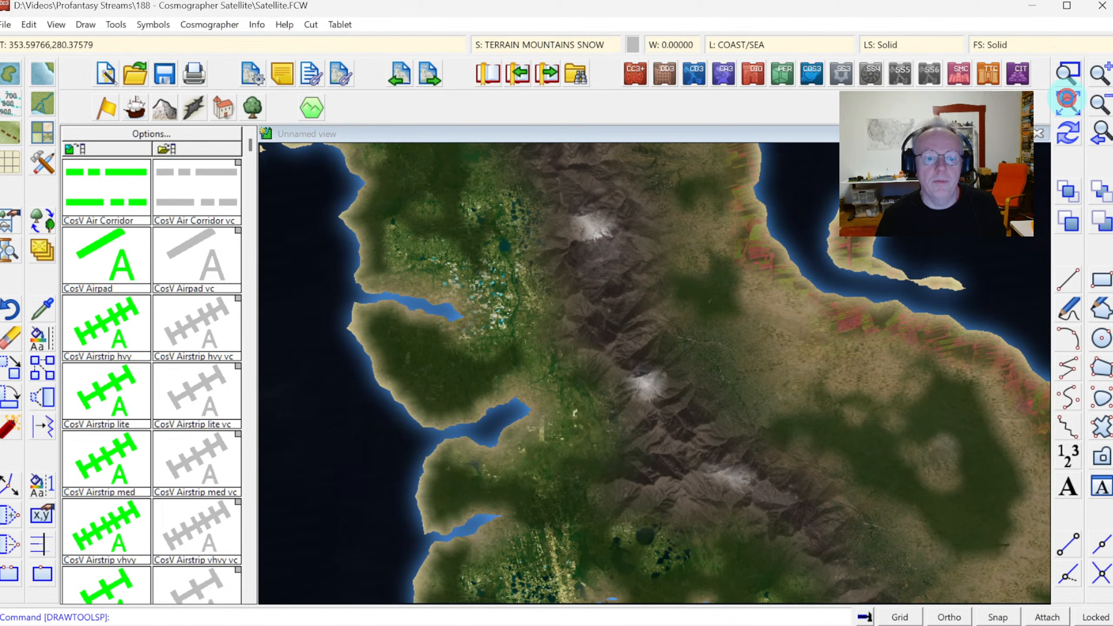
{"action": "left_click", "coordinate": [1067, 101]}
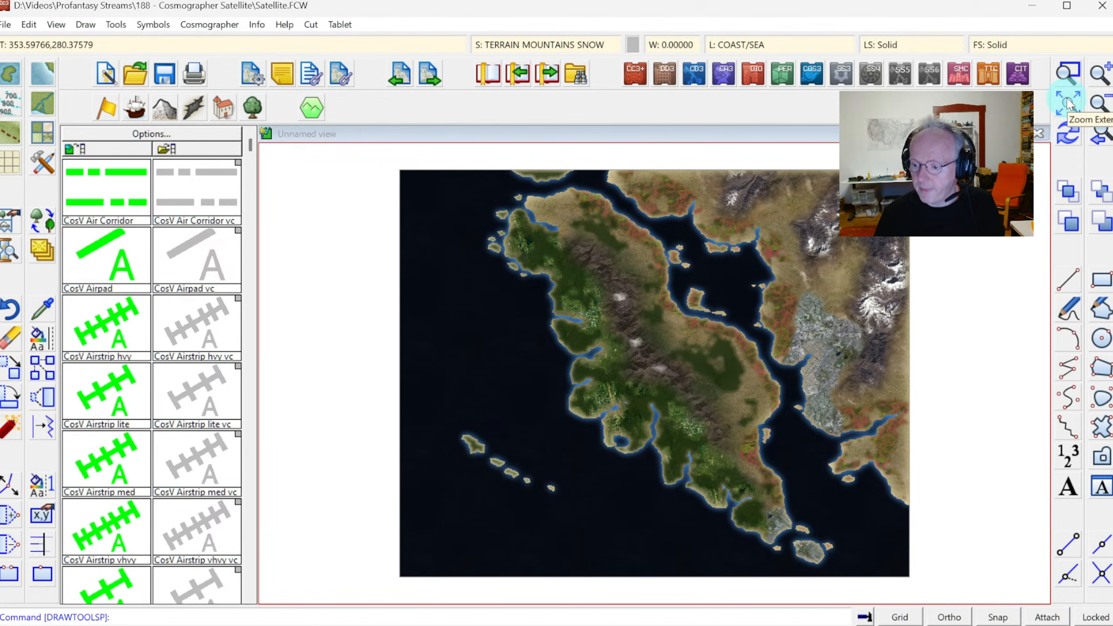
{"action": "left_click", "coordinate": [722, 270]}
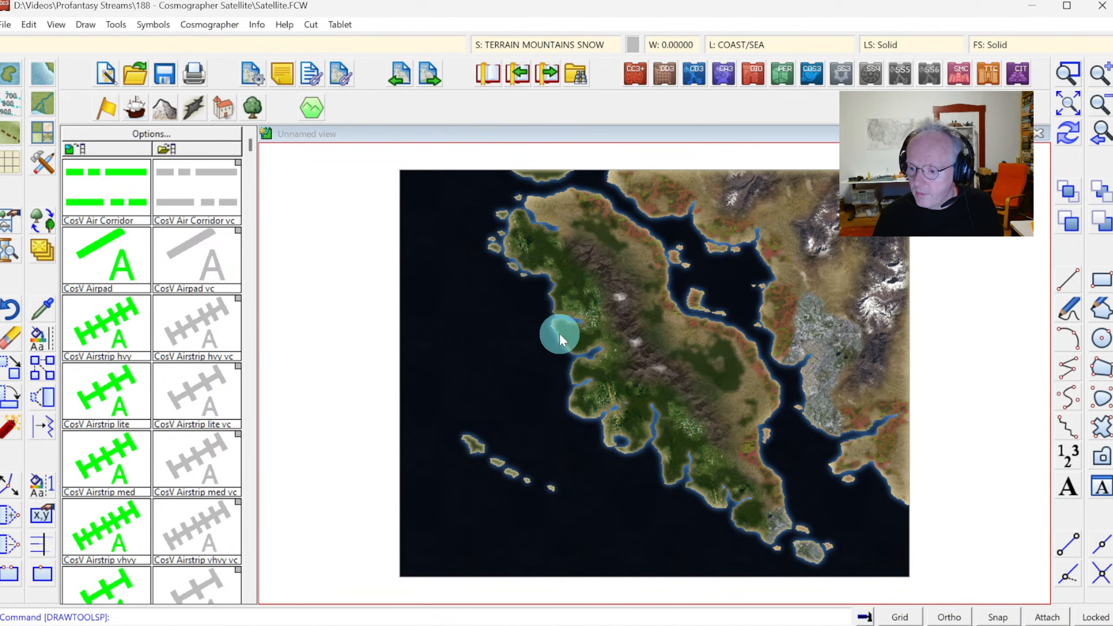
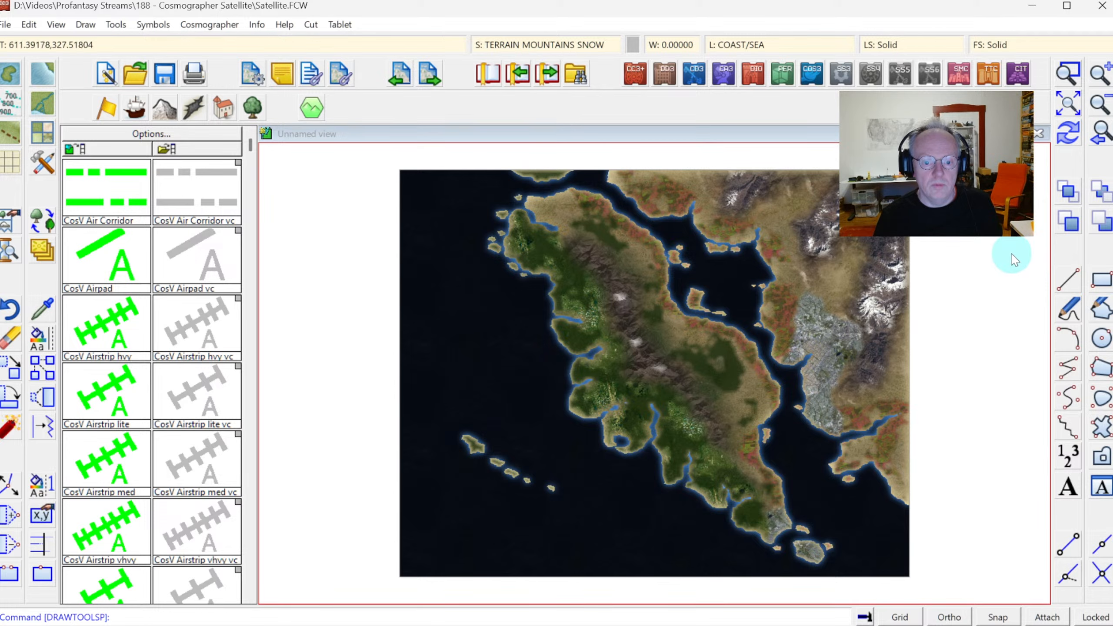
Draw an urban area at the map's eastern edge, beside the eastern landmass's mountains, with the Terrain Default, Urban Light tool
{"action": "left_click", "coordinate": [1080, 71]}
{"action": "left_click", "coordinate": [708, 269]}
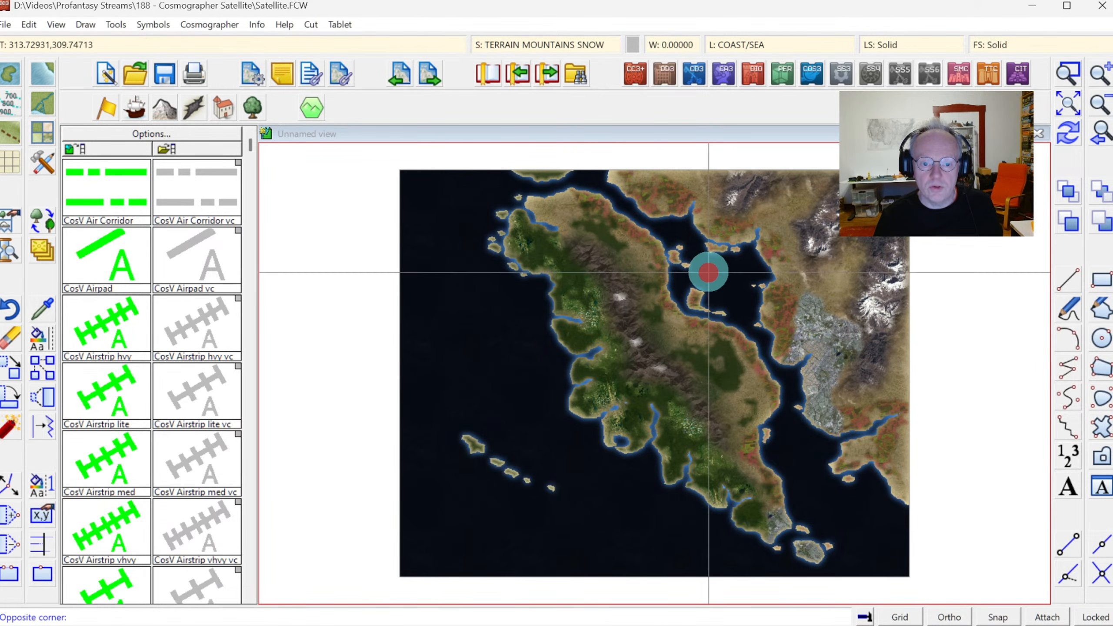
{"action": "left_click", "coordinate": [951, 499]}
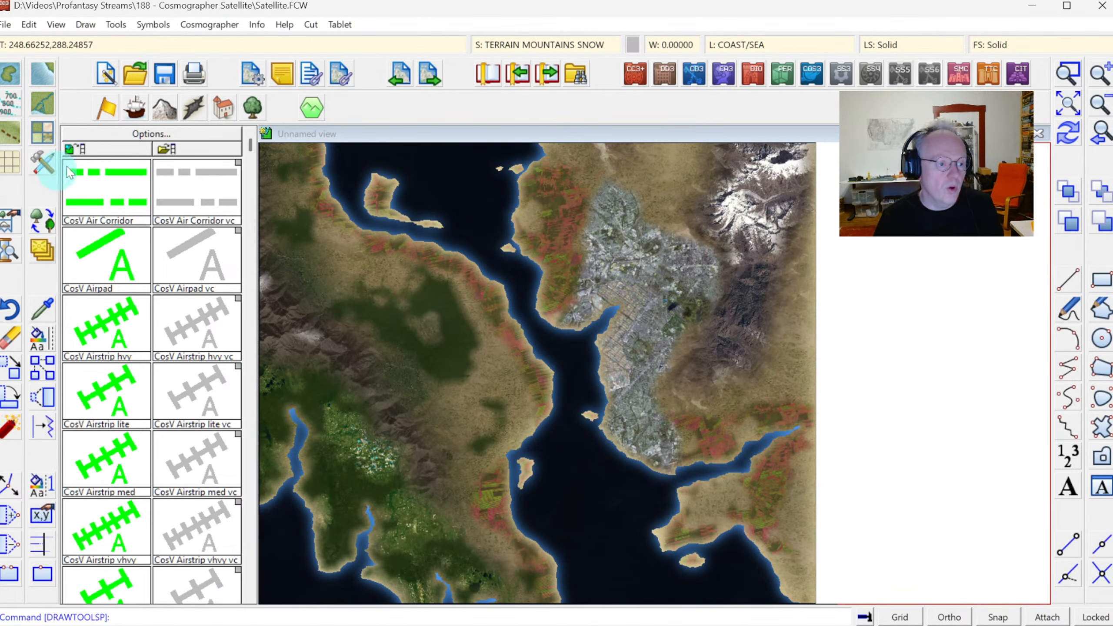
{"action": "left_click", "coordinate": [42, 133]}
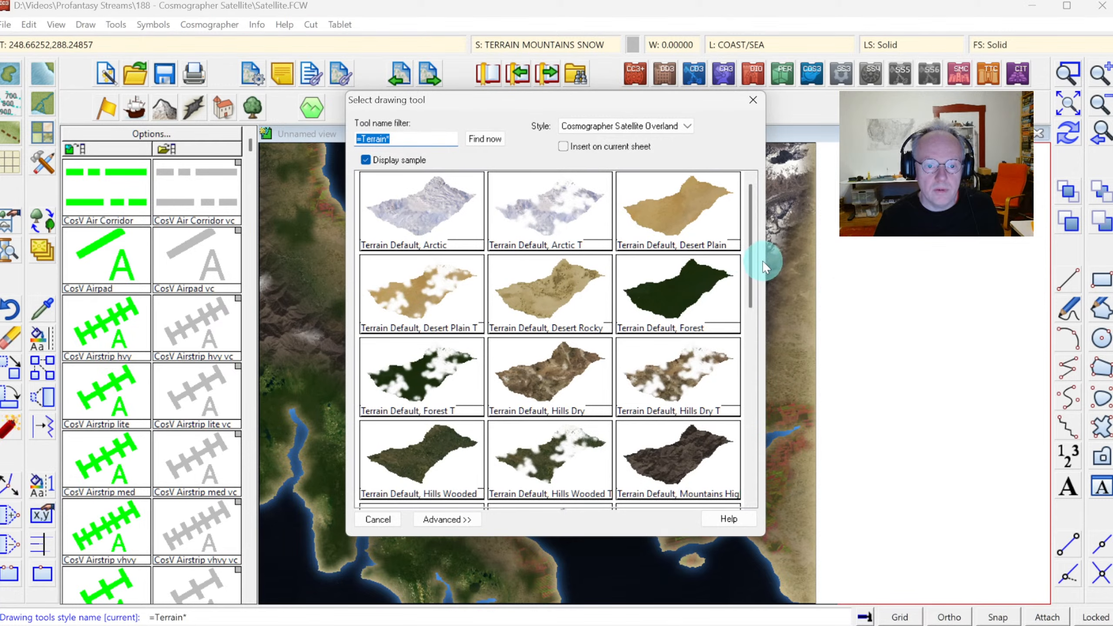
{"action": "left_click_drag", "start_coordinate": [746, 254], "coordinate": [753, 454]}
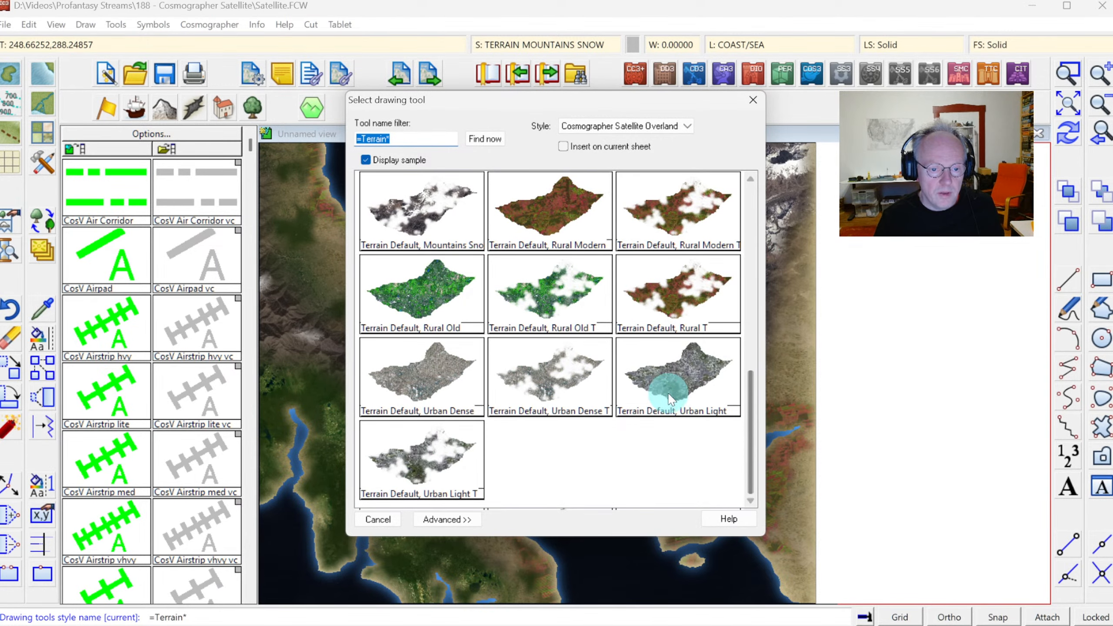
{"action": "double_click", "coordinate": [700, 373]}
{"action": "left_click", "coordinate": [834, 263]}
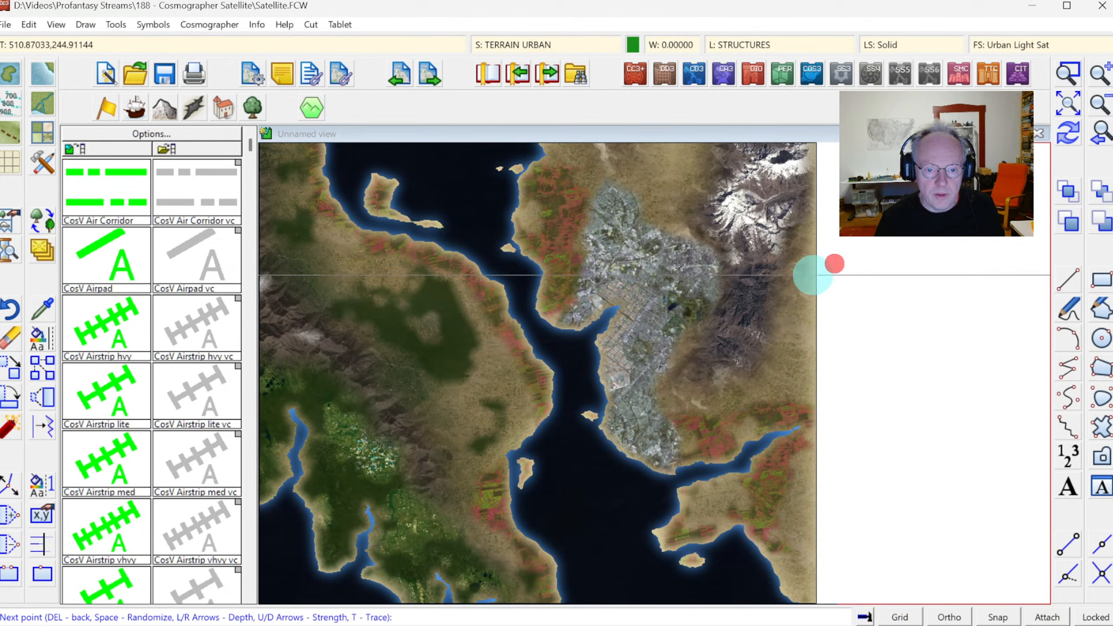
{"action": "left_click", "coordinate": [797, 302]}
{"action": "left_click", "coordinate": [783, 346]}
{"action": "left_click", "coordinate": [759, 373]}
{"action": "left_click", "coordinate": [785, 393]}
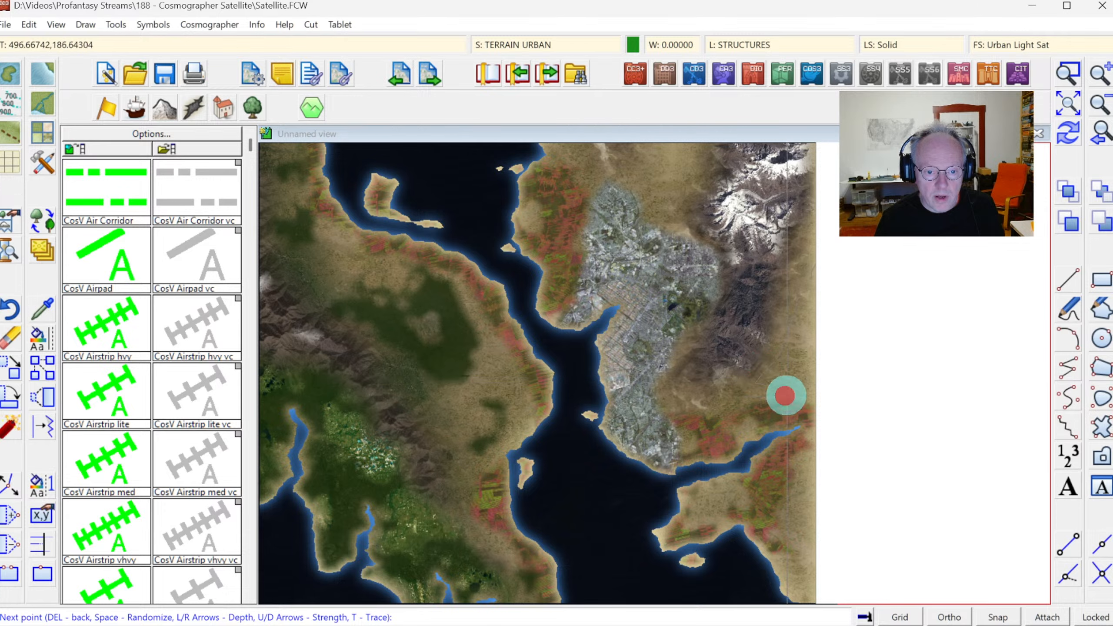
{"action": "left_click", "coordinate": [825, 418]}
{"action": "right_click", "coordinate": [837, 423]}
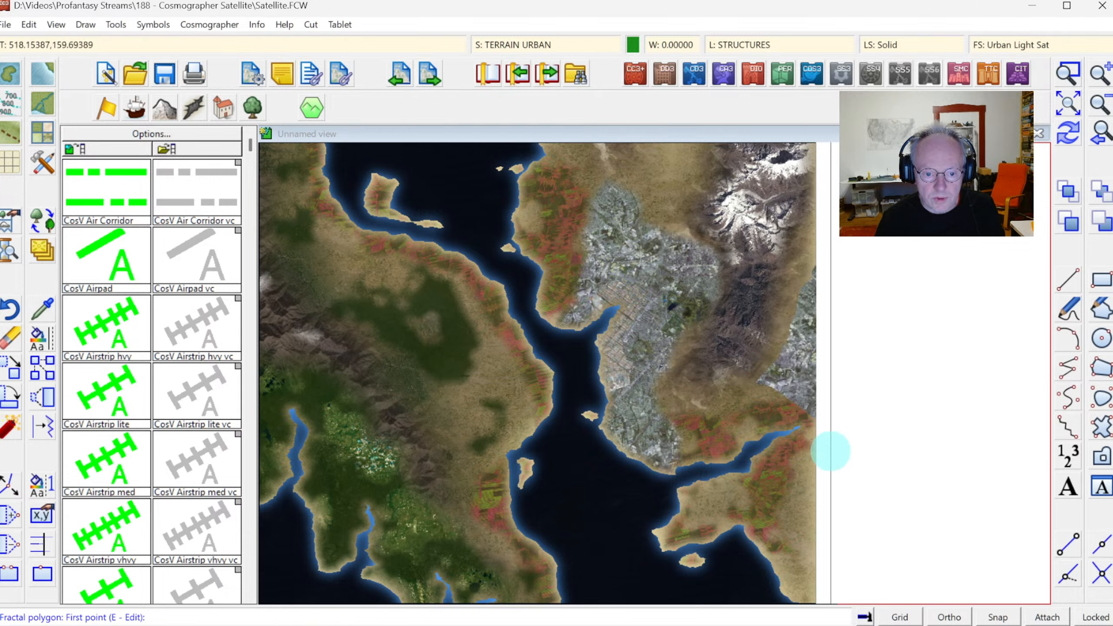
Draw an Urban Light area along the map's eastern edge on the southeastern landmass, south of the river inlet
{"action": "left_click", "coordinate": [801, 455]}
{"action": "left_click", "coordinate": [794, 479]}
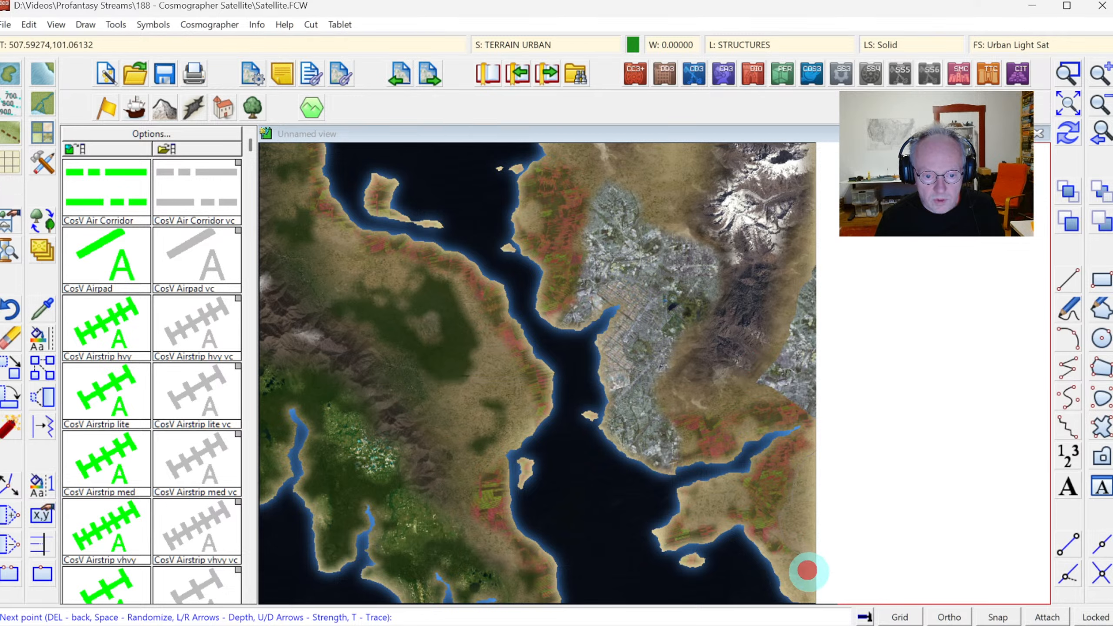
{"action": "right_click", "coordinate": [835, 586]}
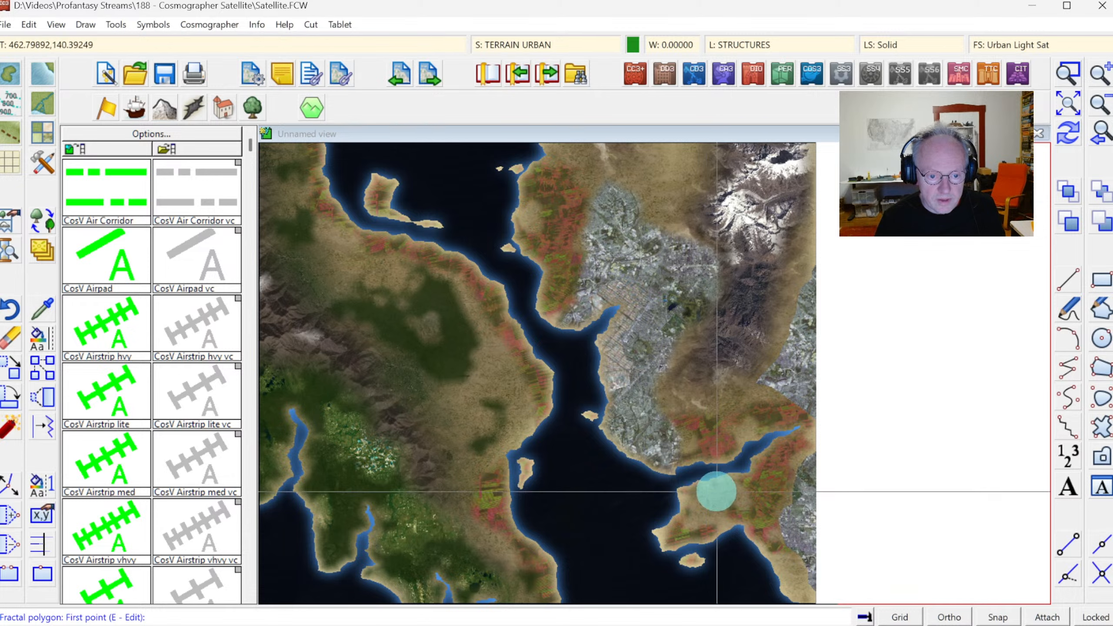
Draw an Urban Light area on the southeastern landmass, south of the river inlet and just west of the farmland
{"action": "left_click", "coordinate": [703, 495]}
{"action": "left_click", "coordinate": [693, 513]}
{"action": "left_click", "coordinate": [738, 515]}
{"action": "left_click", "coordinate": [745, 492]}
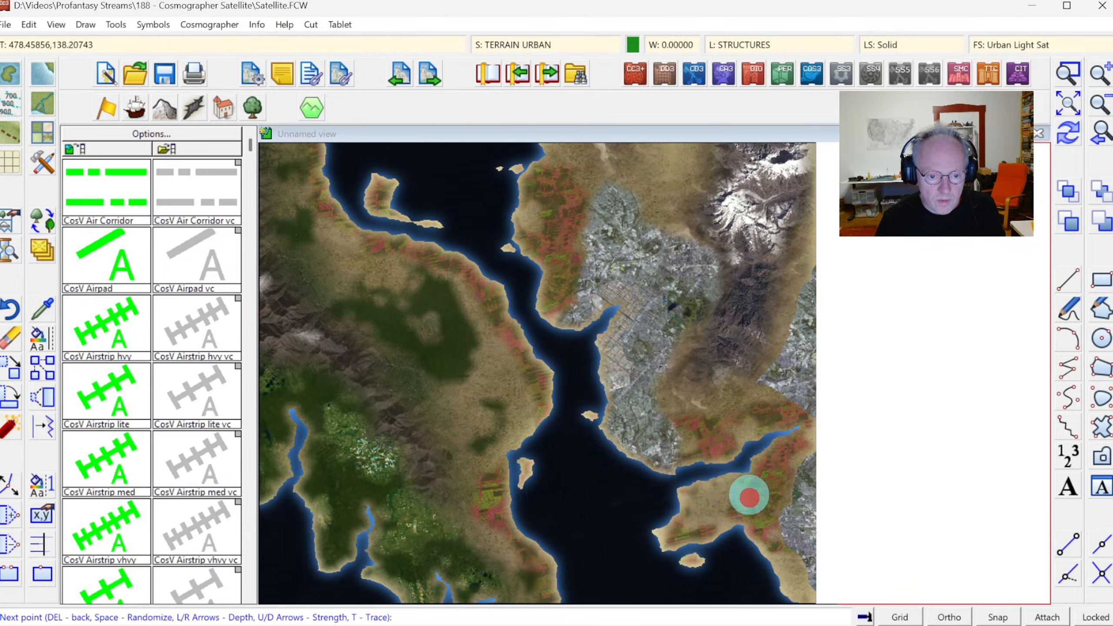
{"action": "right_click", "coordinate": [737, 488]}
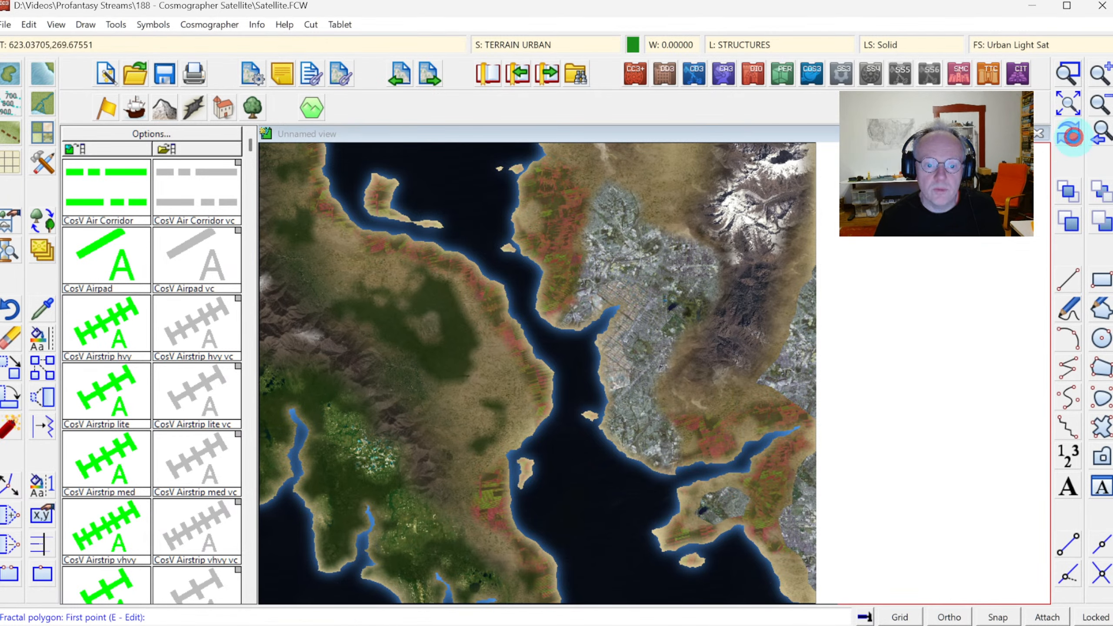
{"action": "left_click", "coordinate": [1070, 136]}
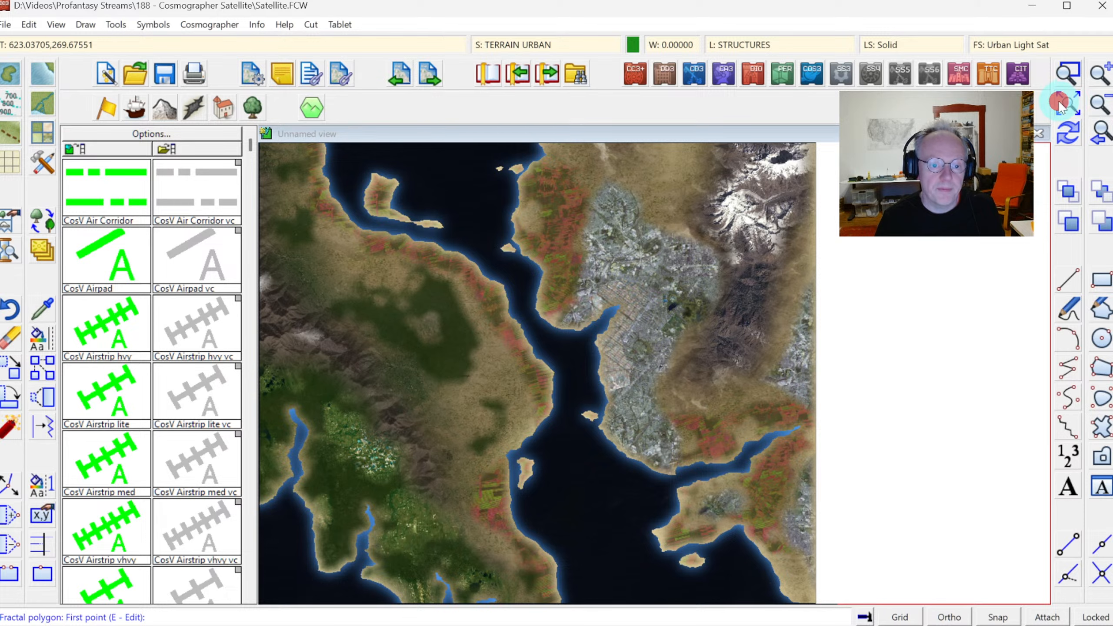
Examine the River and River, Default drawing tools of the Cosmographer Satellite Overland style, including the River tool's properties and available fill styles
{"action": "left_click", "coordinate": [1061, 105]}
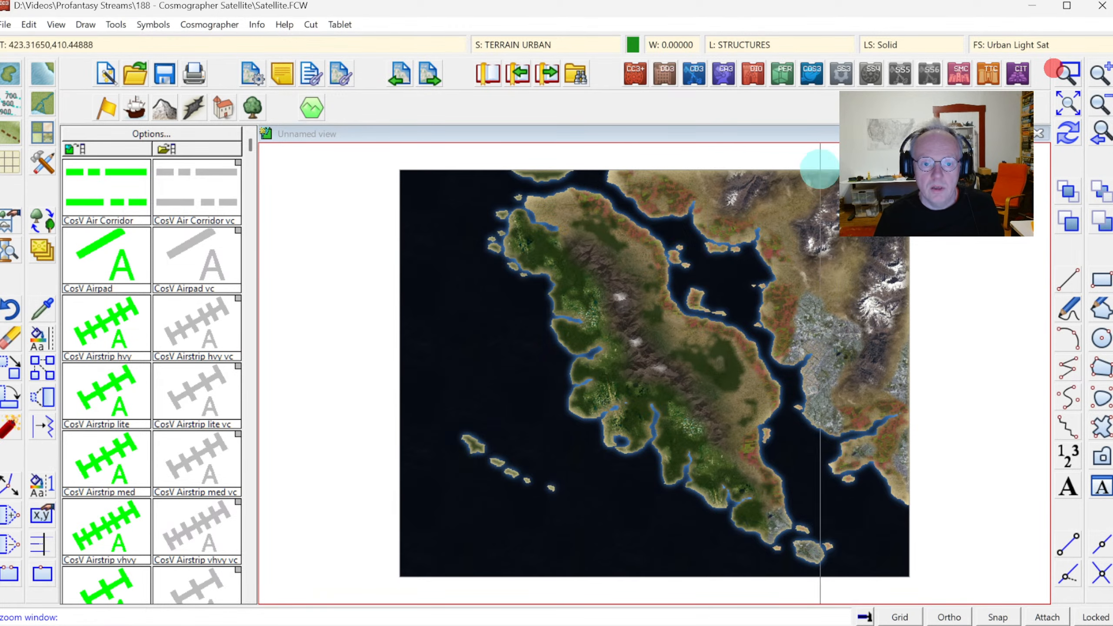
{"action": "scroll", "coordinate": [915, 371], "scroll_direction": "up", "scroll_amount": 2}
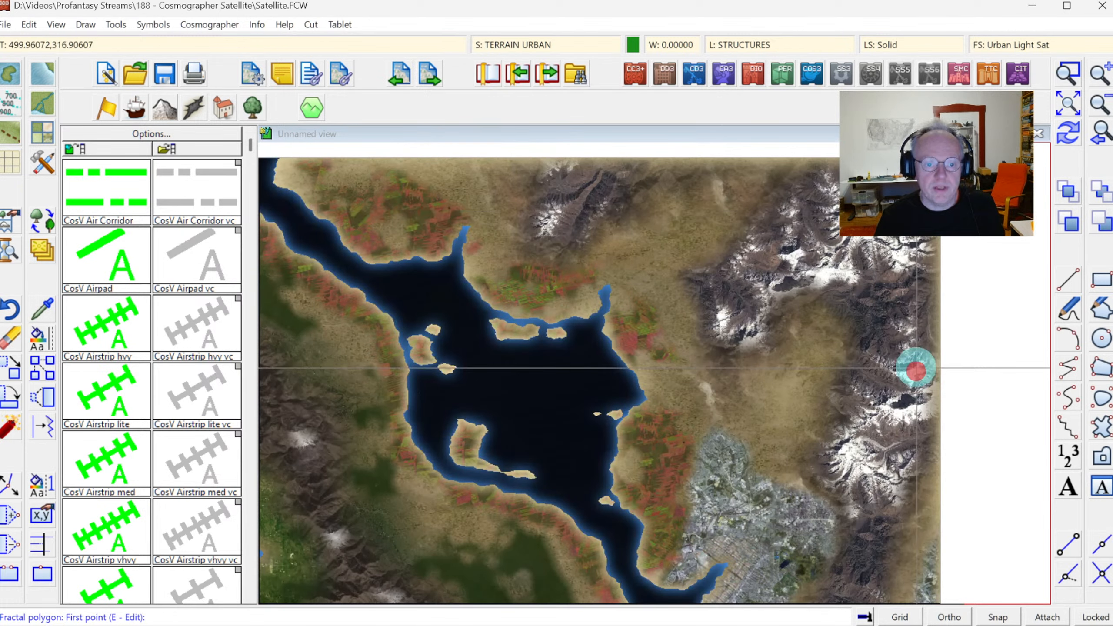
{"action": "left_click", "coordinate": [41, 109]}
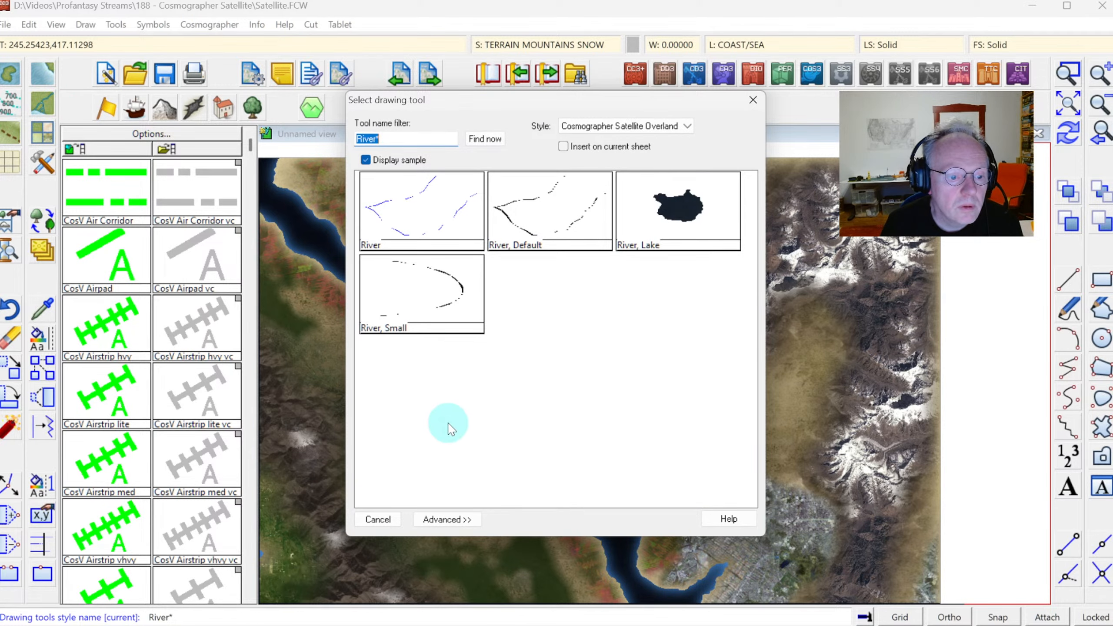
{"action": "left_click", "coordinate": [445, 519]}
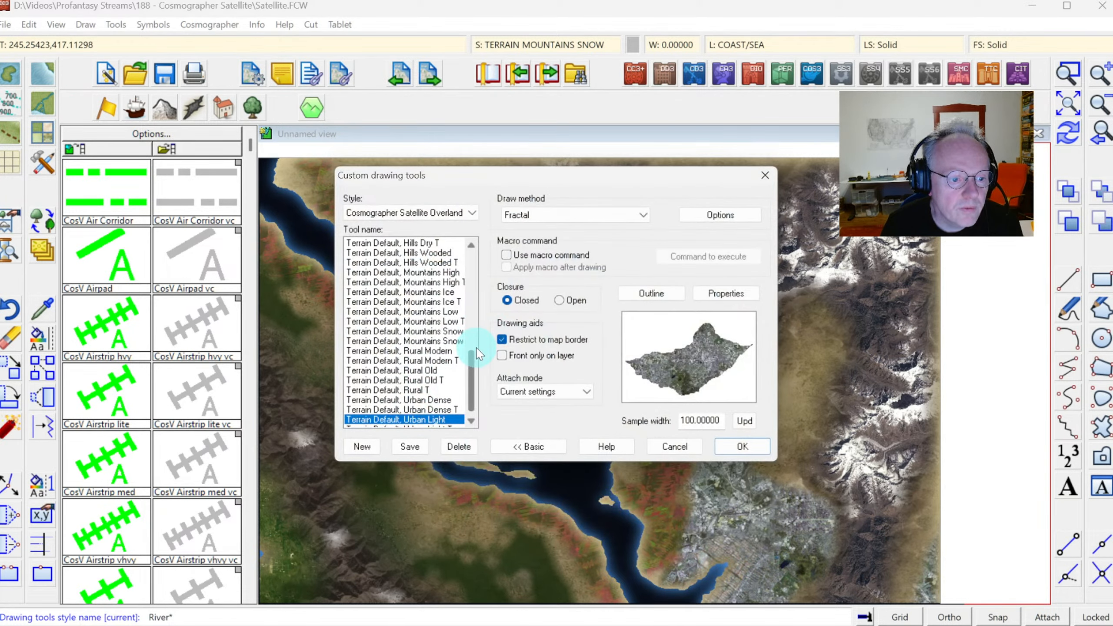
{"action": "left_click_drag", "start_coordinate": [471, 360], "coordinate": [469, 281]}
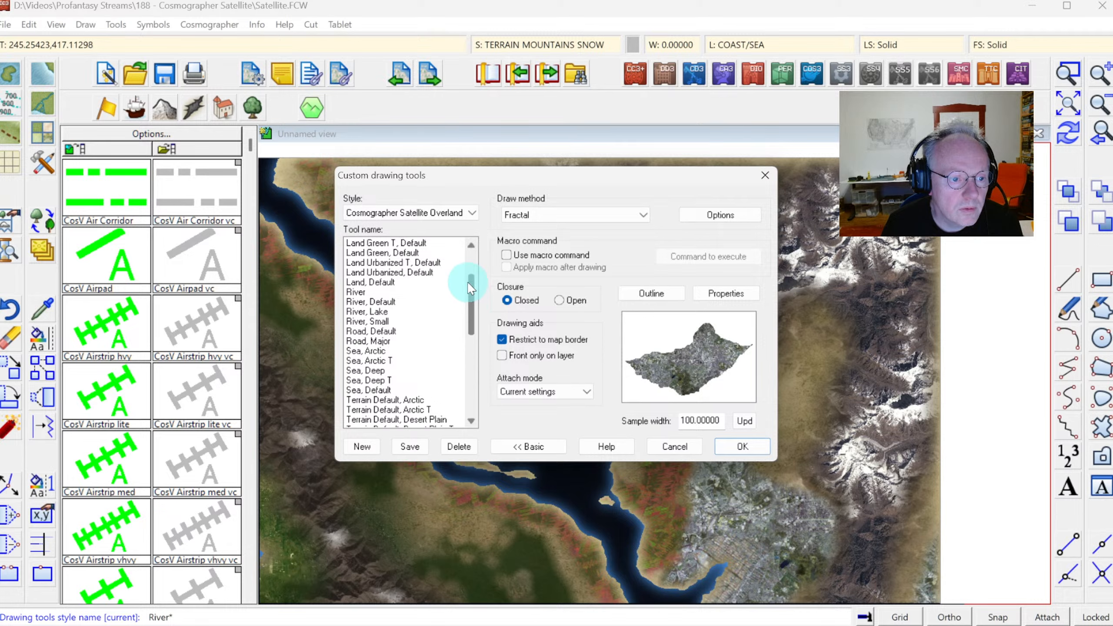
{"action": "left_click", "coordinate": [364, 292]}
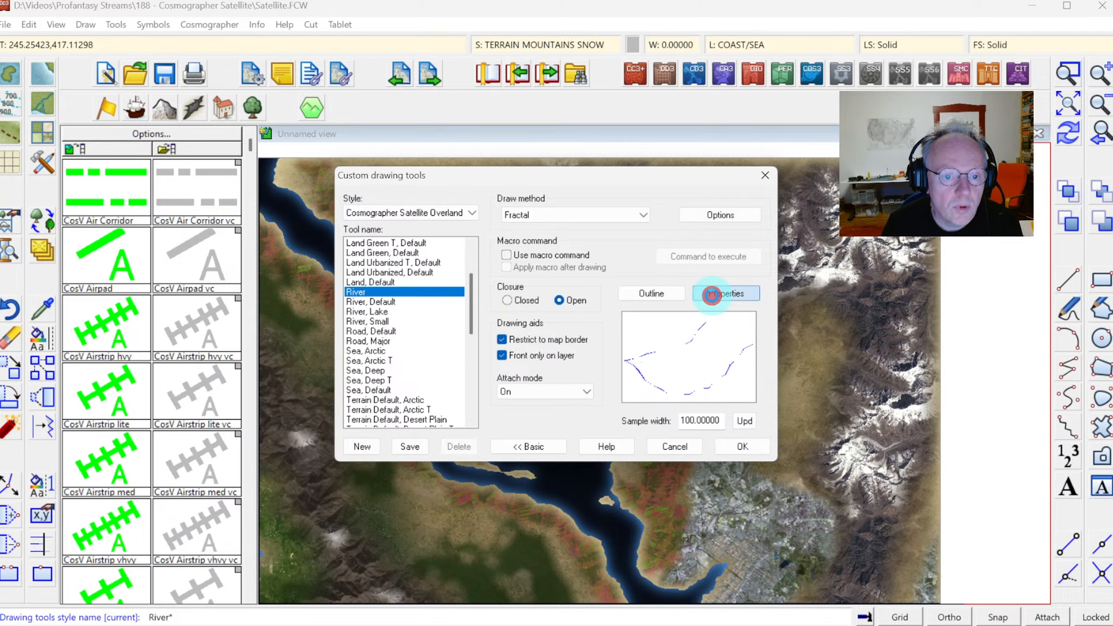
{"action": "left_click", "coordinate": [708, 294]}
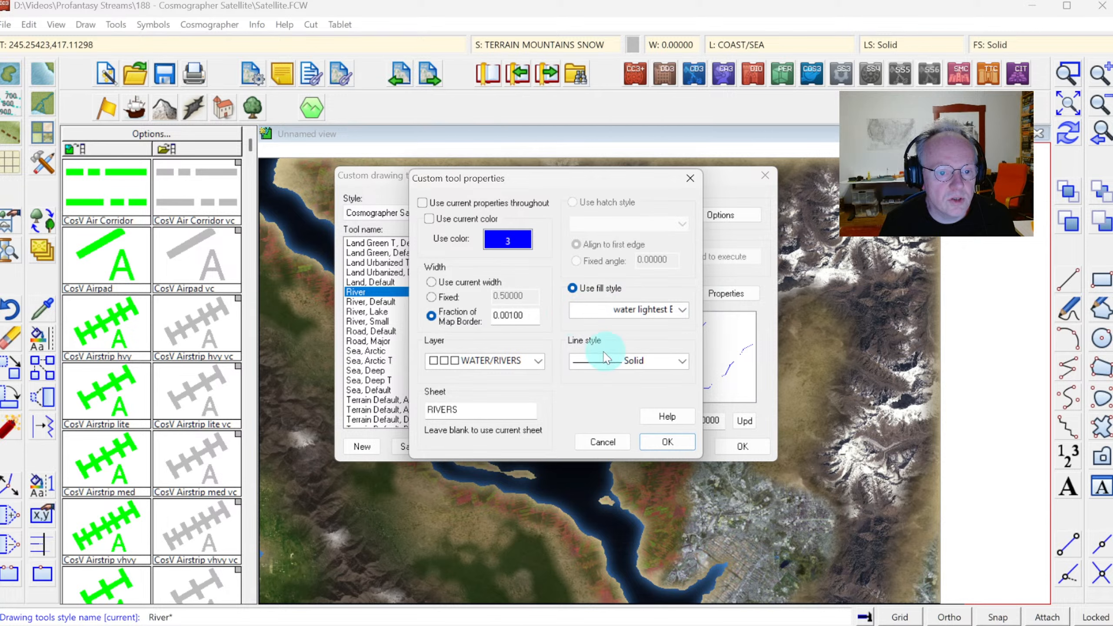
{"action": "left_click", "coordinate": [683, 310]}
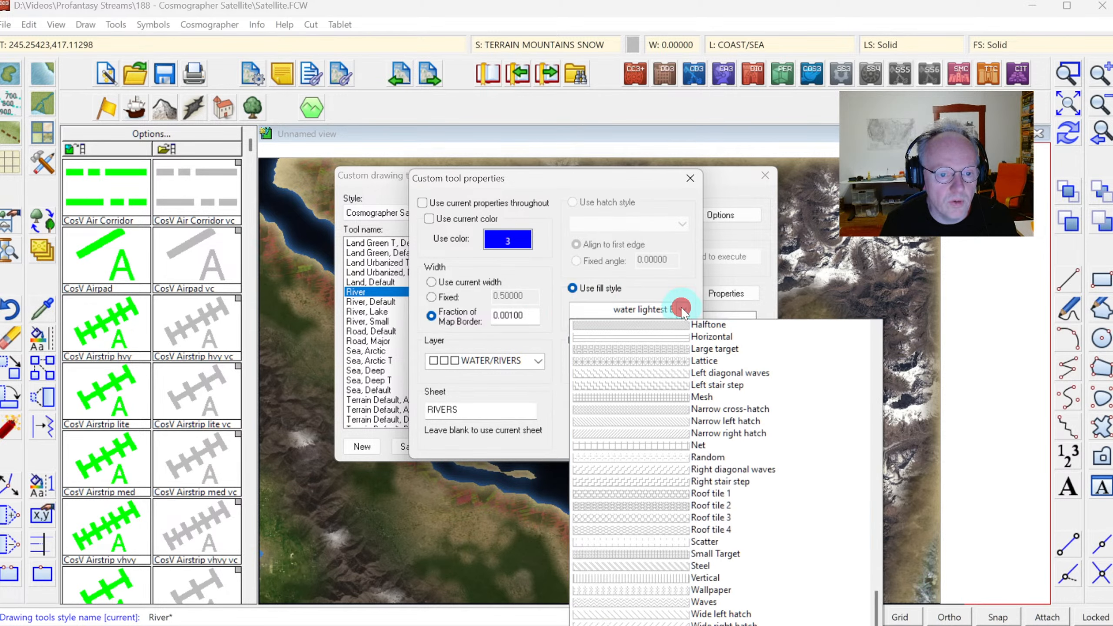
{"action": "left_click", "coordinate": [750, 343]}
{"action": "key", "text": "Return"}
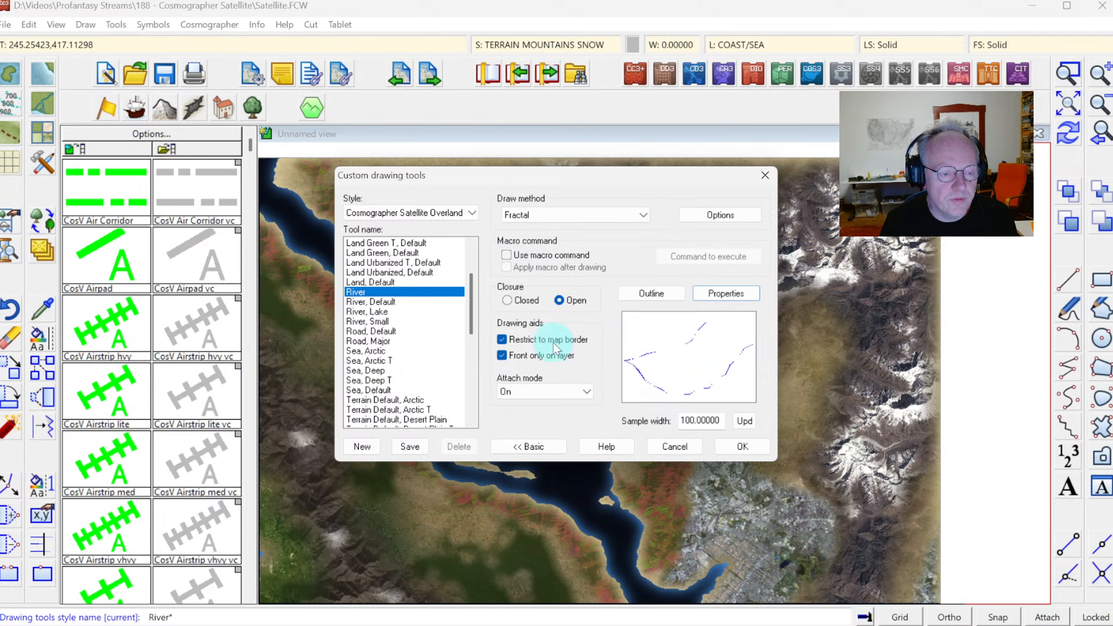
{"action": "left_click", "coordinate": [378, 308]}
{"action": "left_click", "coordinate": [381, 291]}
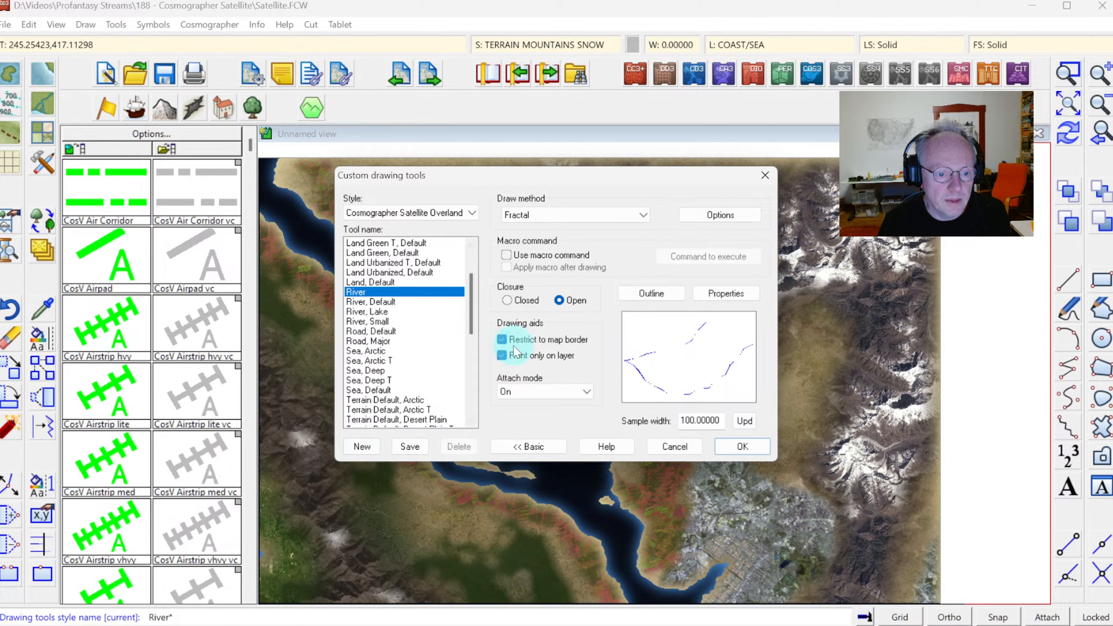
{"action": "left_click", "coordinate": [379, 304]}
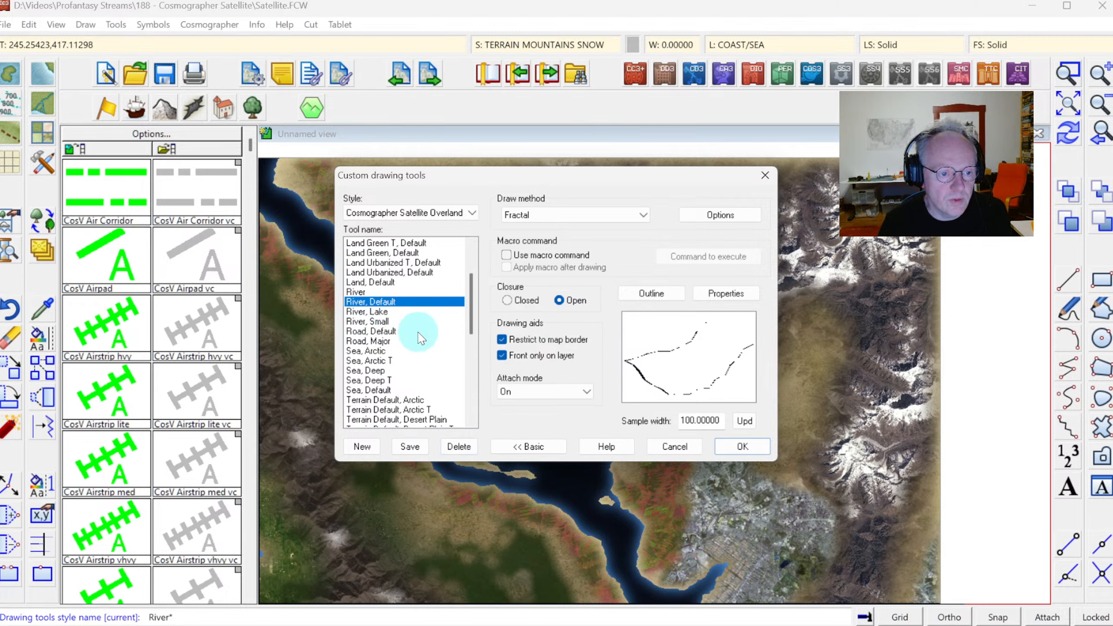
Change the draw method of the River, Small drawing tool to Fractal and use that tool for drawing
{"action": "left_click", "coordinate": [378, 322]}
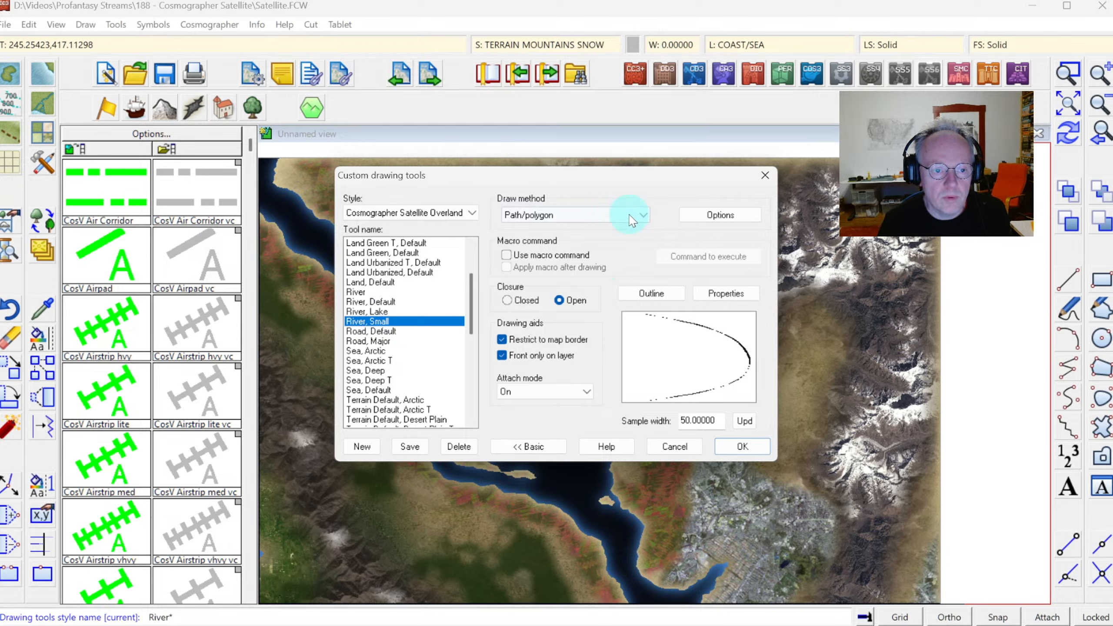
{"action": "left_click", "coordinate": [712, 221]}
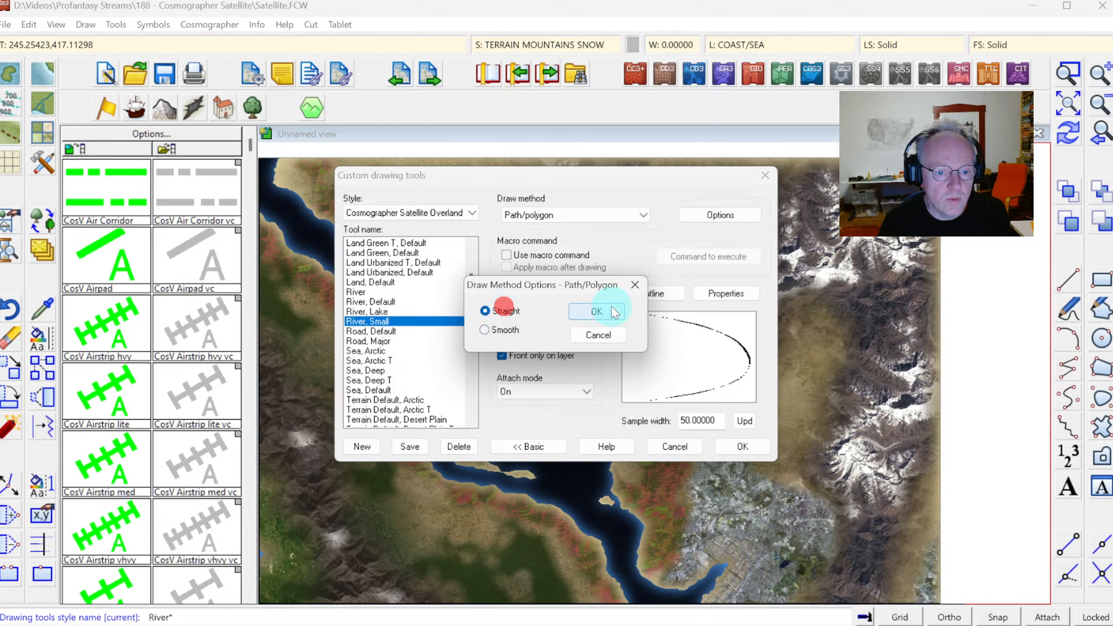
{"action": "left_click", "coordinate": [595, 312]}
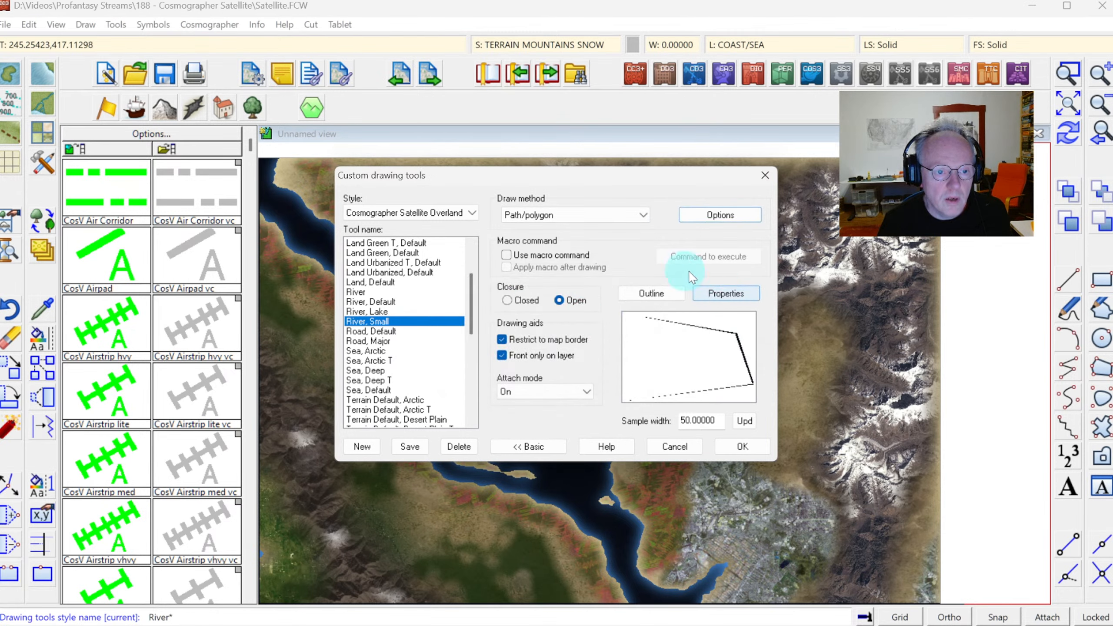
{"action": "left_click", "coordinate": [642, 217]}
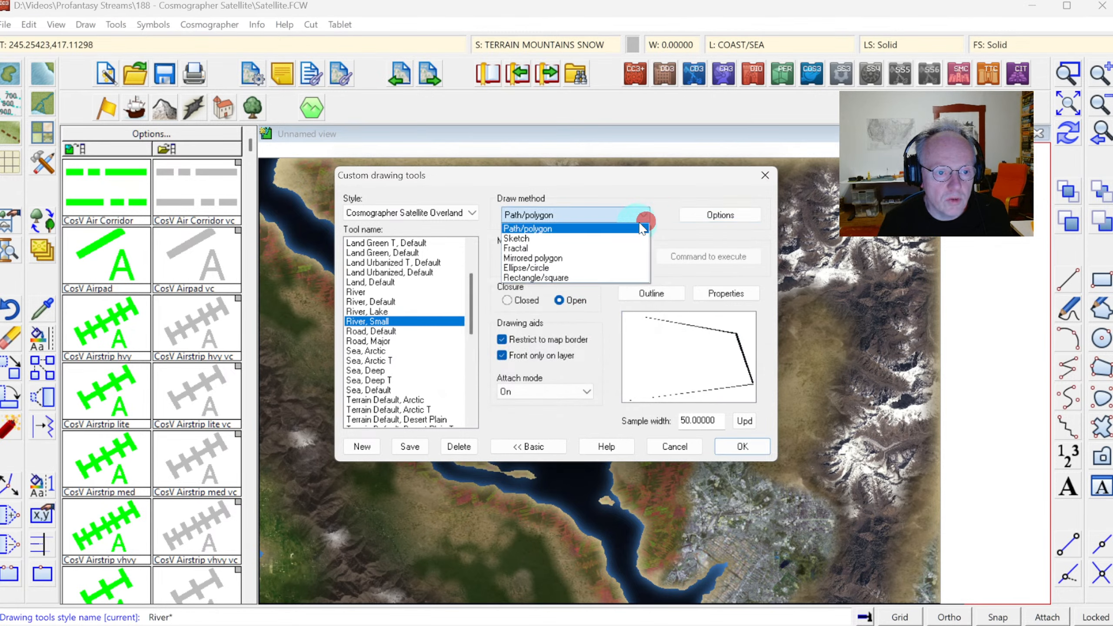
{"action": "left_click", "coordinate": [528, 250]}
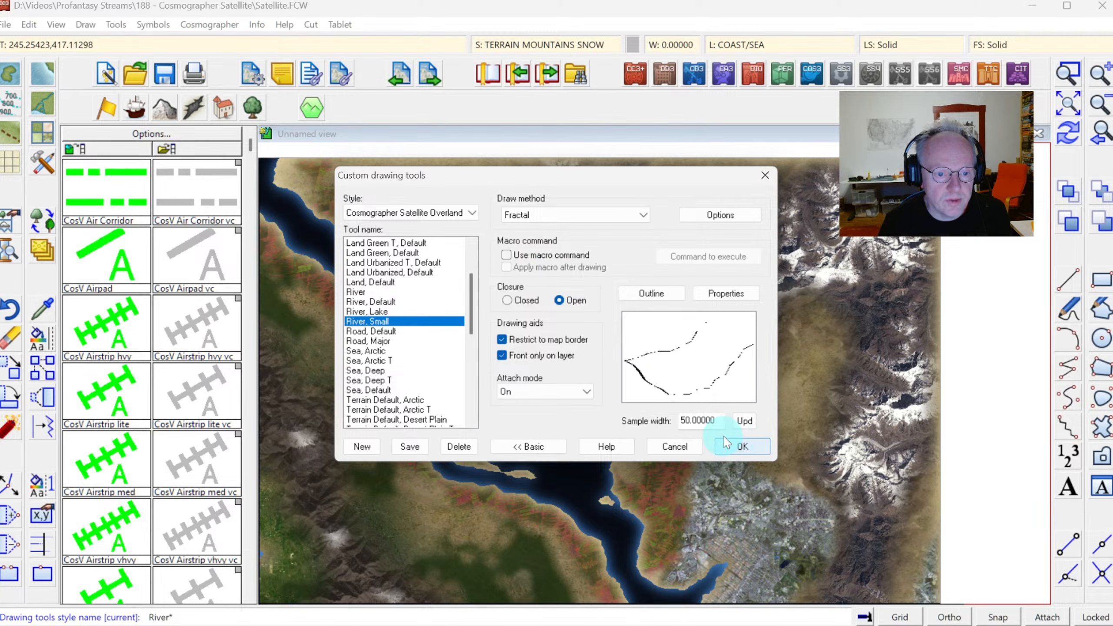
{"action": "left_click", "coordinate": [742, 446]}
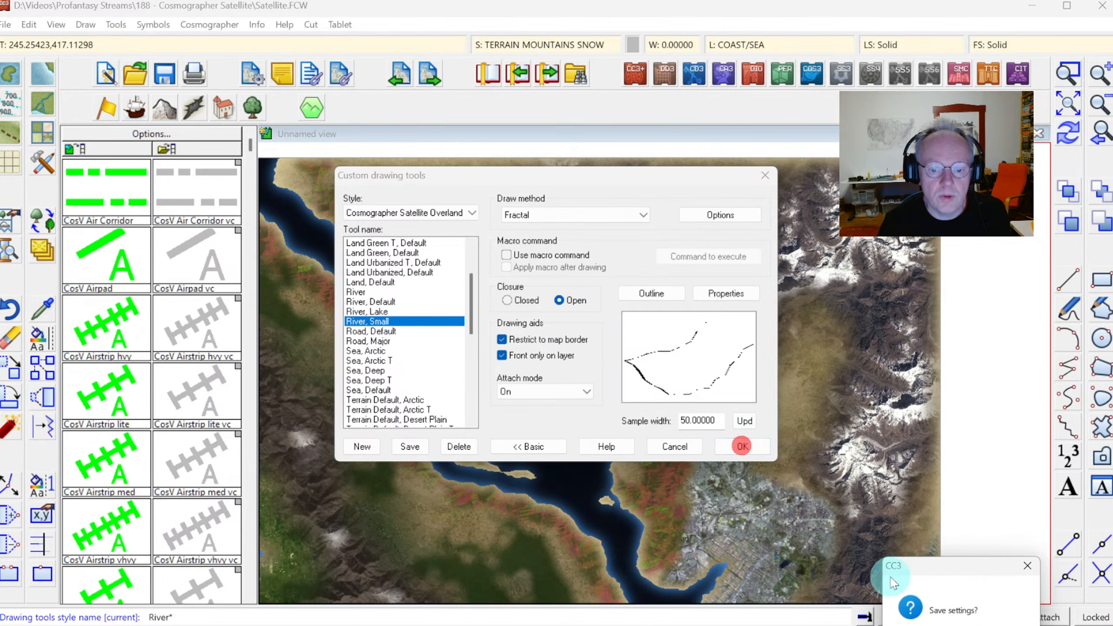
Draw a small fractal river from the northern map edge, between the two mountain ranges, to the tip of the bay's northeastern inlet
{"action": "left_click", "coordinate": [1068, 73]}
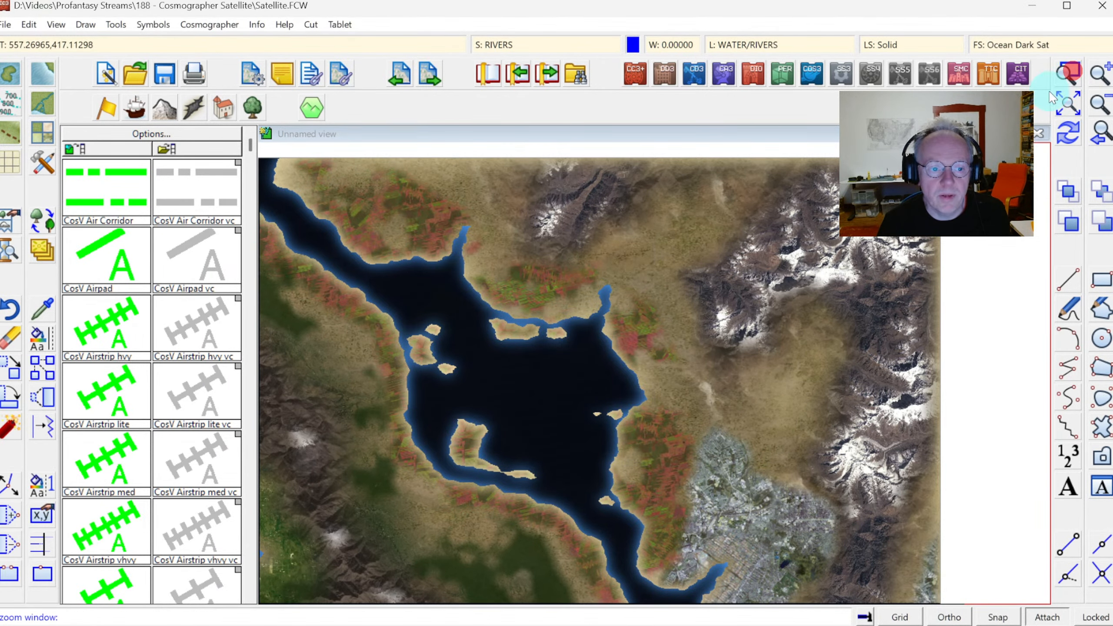
{"action": "left_click", "coordinate": [412, 145]}
{"action": "left_click", "coordinate": [696, 351]}
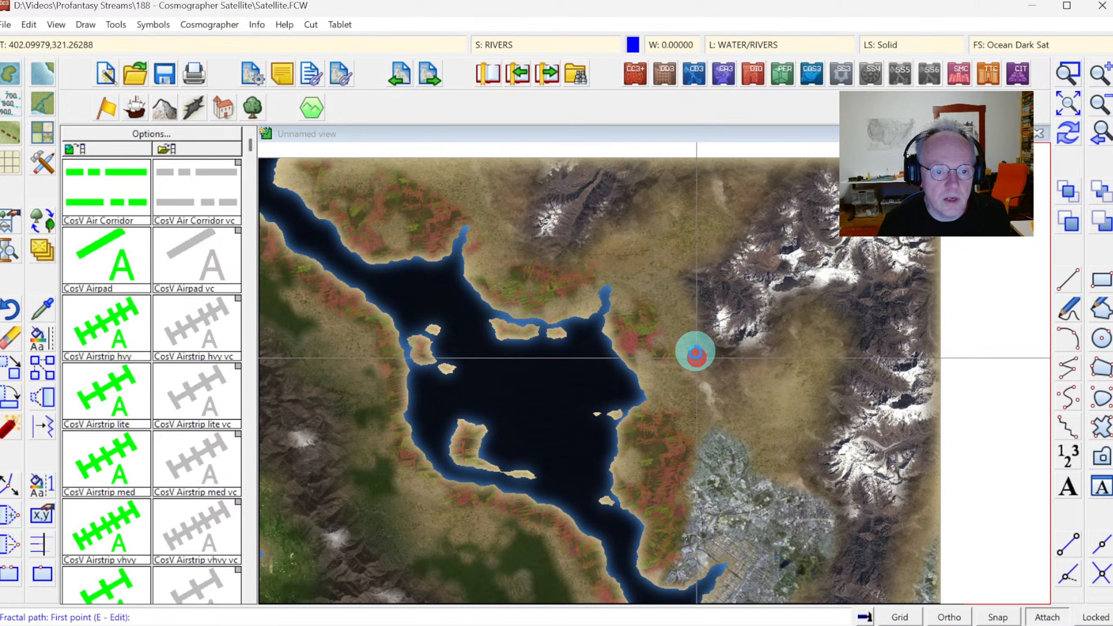
{"action": "left_click", "coordinate": [1007, 162]}
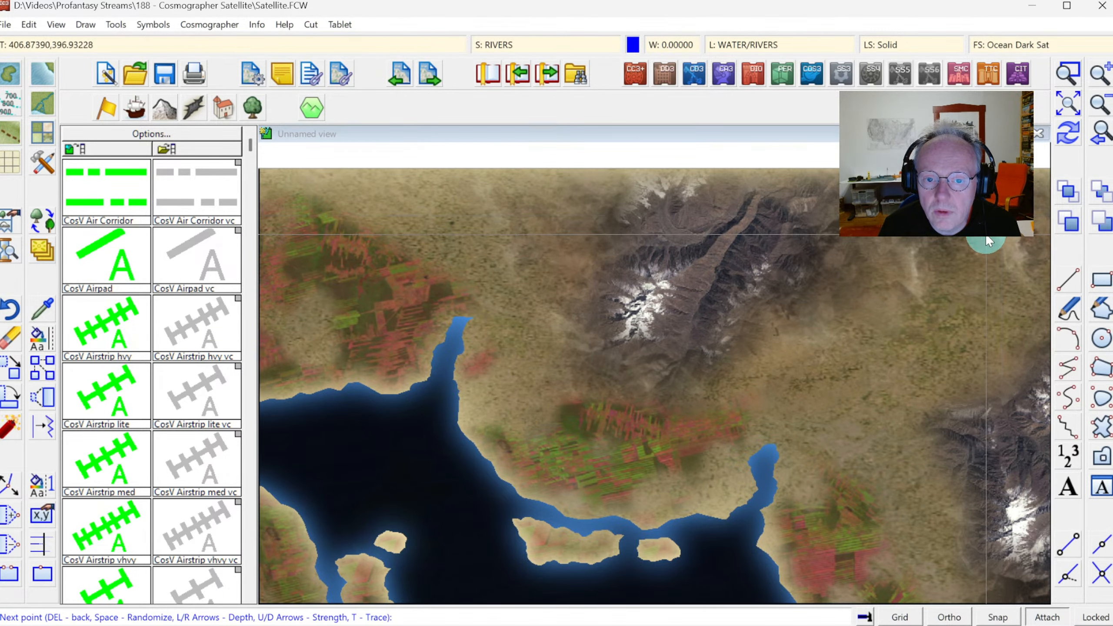
{"action": "left_click", "coordinate": [981, 263]}
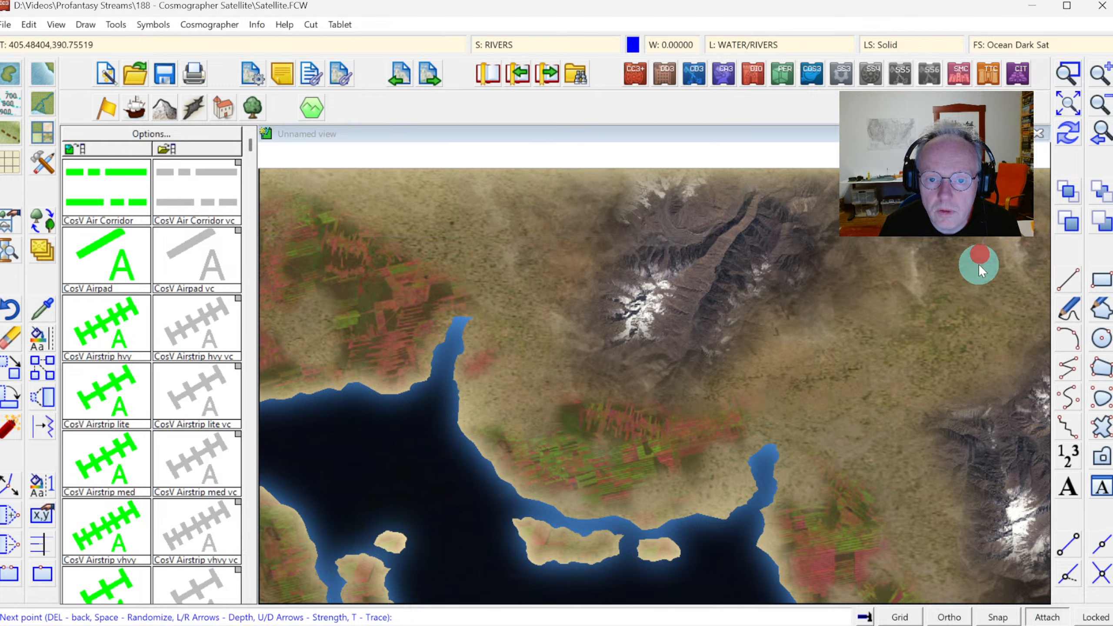
{"action": "left_click", "coordinate": [967, 314]}
{"action": "left_click", "coordinate": [971, 348]}
{"action": "left_click", "coordinate": [917, 377]}
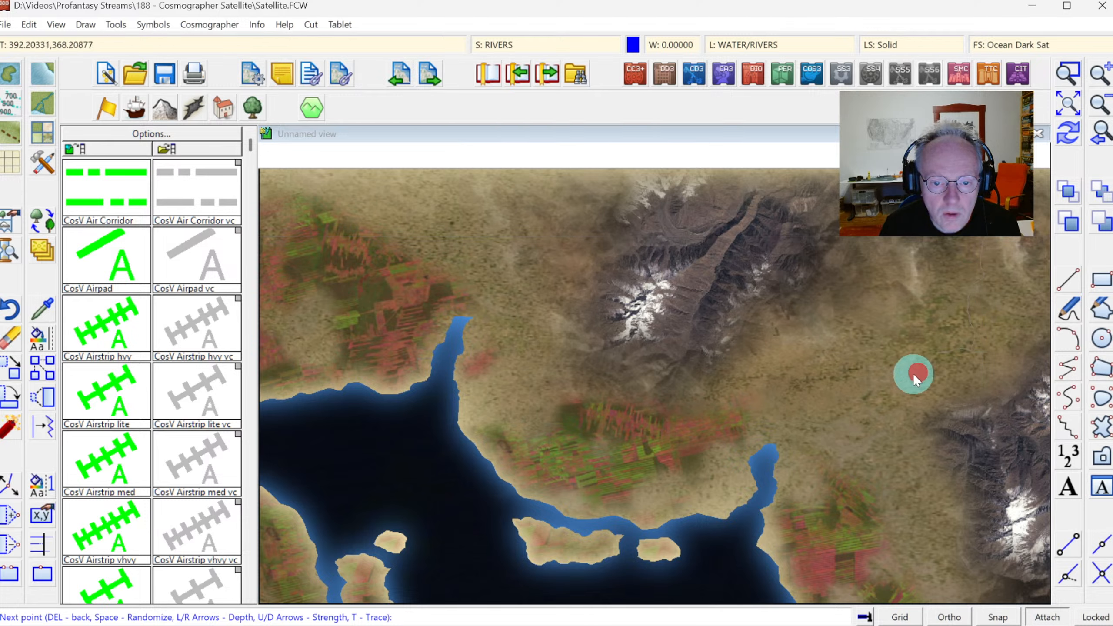
{"action": "left_click", "coordinate": [875, 380]}
{"action": "left_click", "coordinate": [802, 382]}
{"action": "left_click", "coordinate": [787, 399]}
{"action": "left_click", "coordinate": [787, 418]}
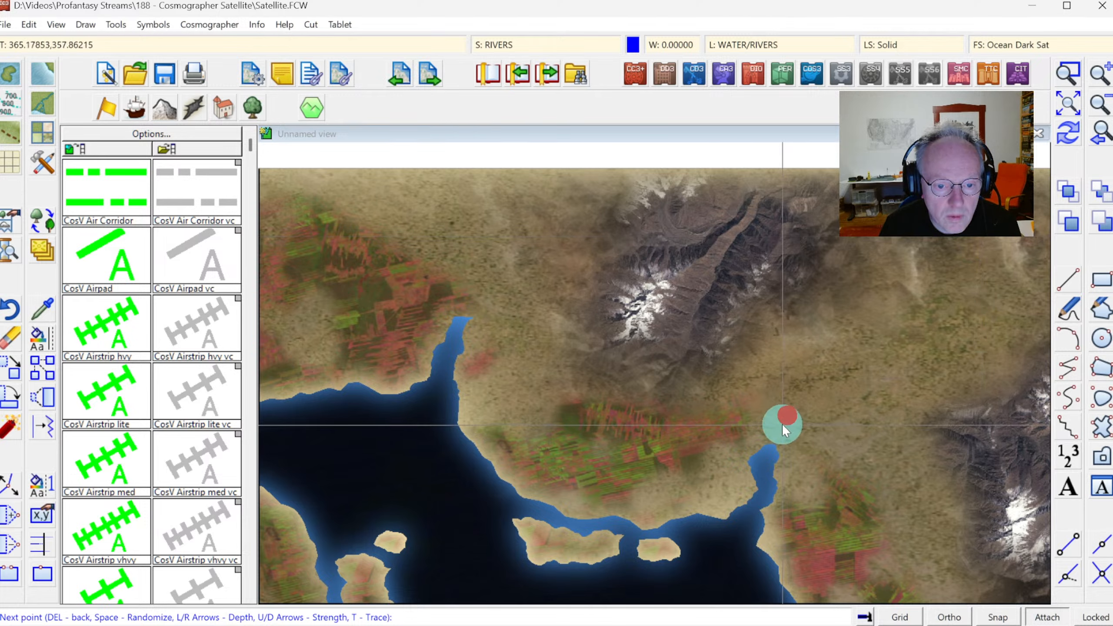
{"action": "left_click", "coordinate": [779, 427]}
{"action": "left_click", "coordinate": [773, 444]}
{"action": "right_click", "coordinate": [773, 444]}
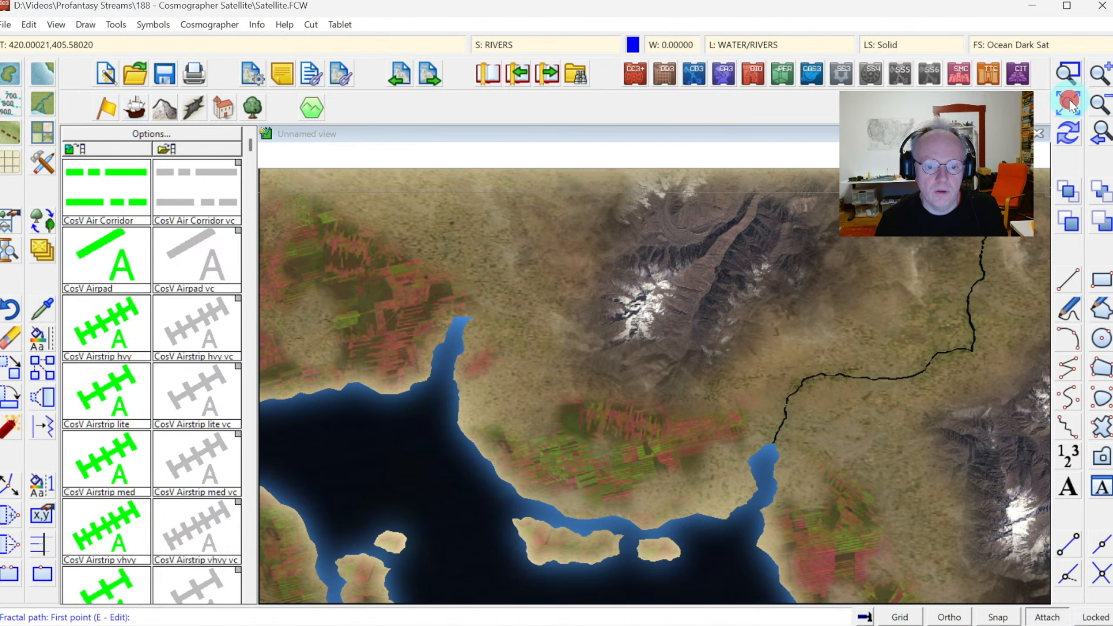
Draw a second small fractal river from the northern map edge, west of the snow-capped mountains, to the tip of the bay's northwestern inlet
{"action": "left_click", "coordinate": [1069, 104]}
{"action": "left_click", "coordinate": [1068, 72]}
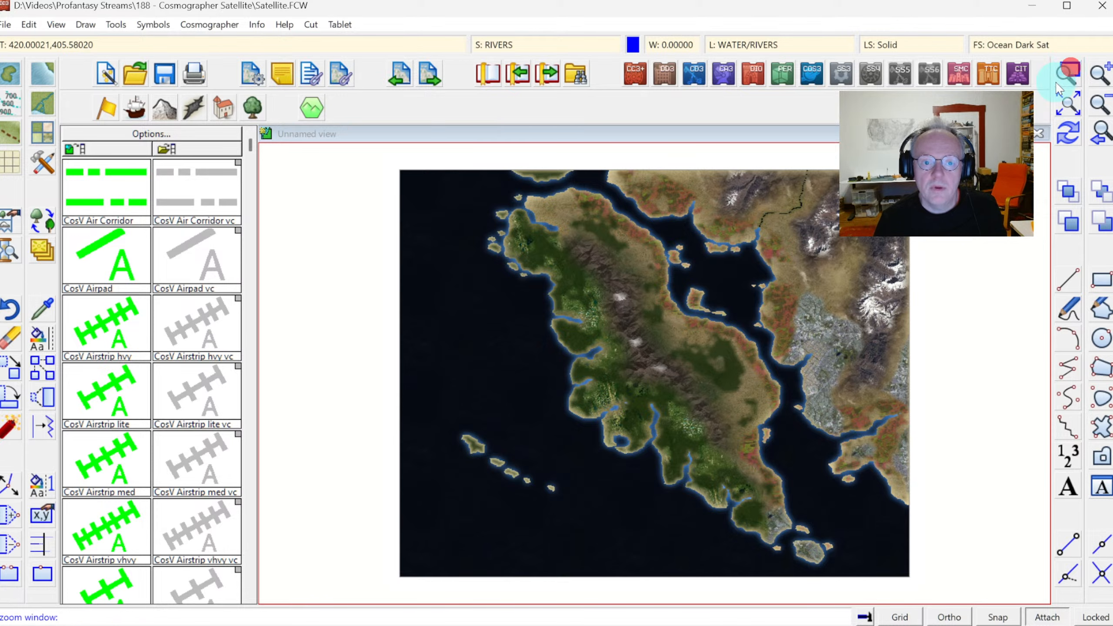
{"action": "left_click", "coordinate": [597, 155]}
{"action": "left_click", "coordinate": [857, 304]}
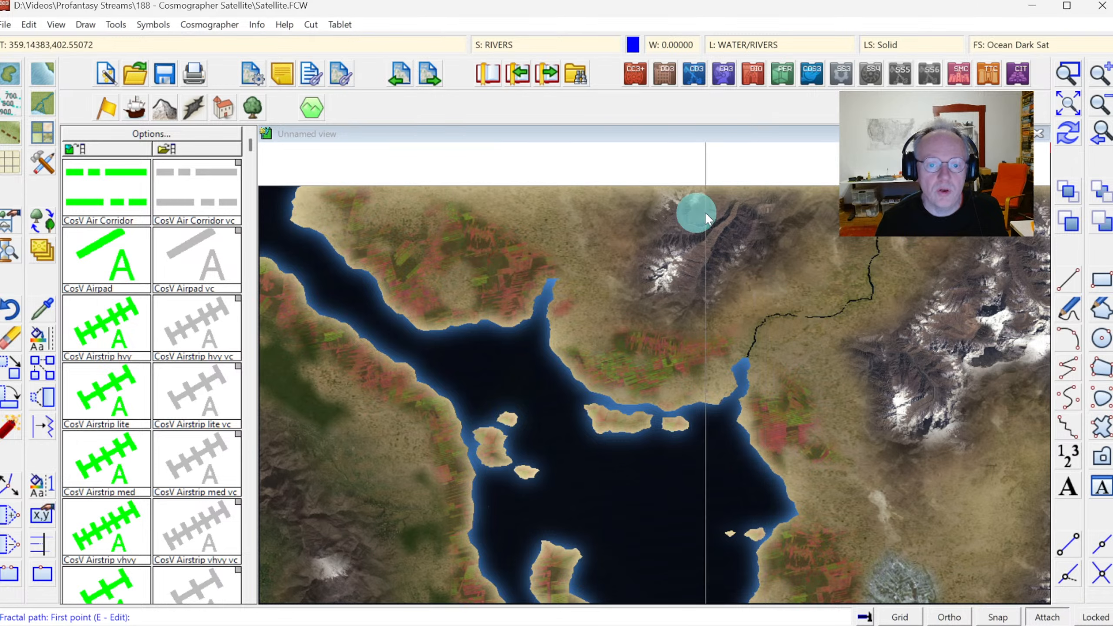
{"action": "left_click", "coordinate": [572, 176]}
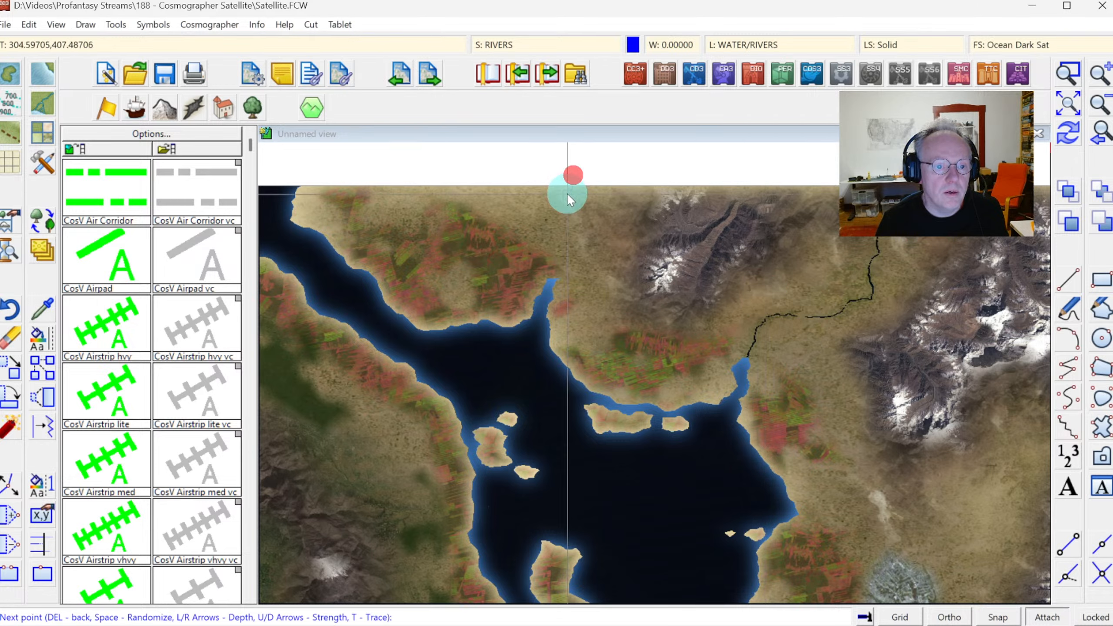
{"action": "left_click", "coordinate": [557, 210]}
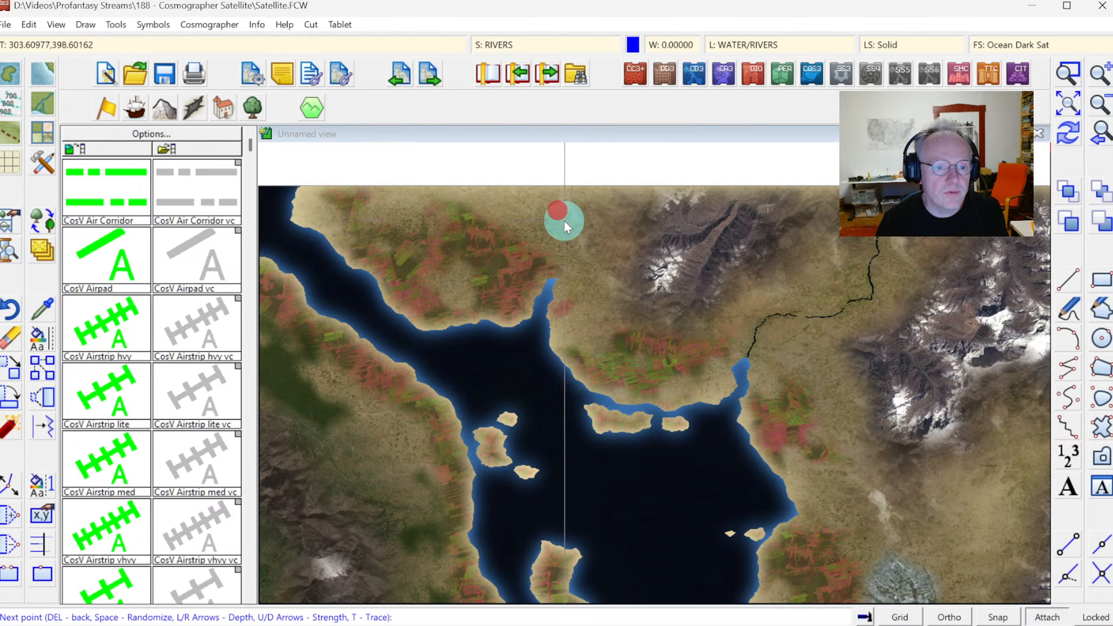
{"action": "left_click", "coordinate": [567, 265]}
{"action": "left_click", "coordinate": [558, 272]}
{"action": "left_click", "coordinate": [559, 279]}
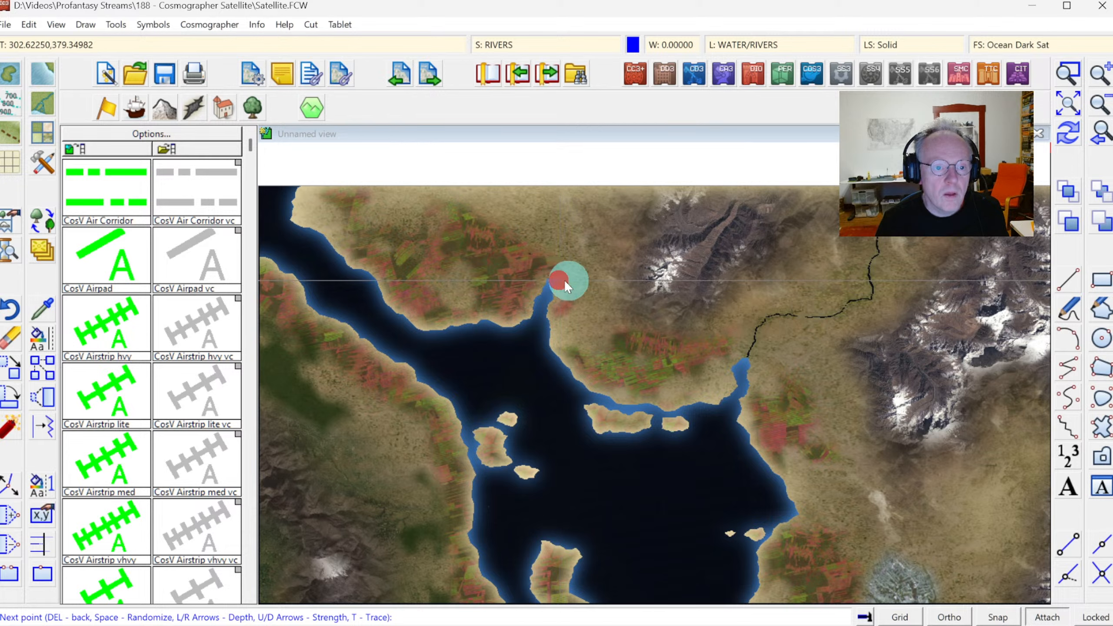
{"action": "right_click", "coordinate": [566, 285]}
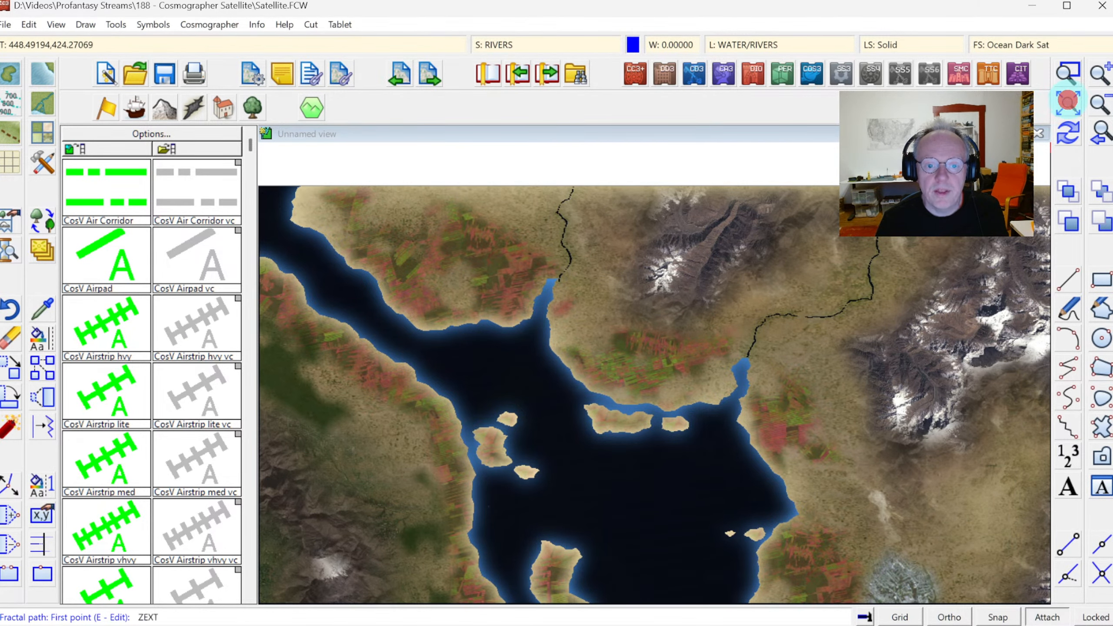
Set the River, Lake drawing tool's fractal options to the Polygon/Path type, save the settings and use that tool for drawing
{"action": "left_click", "coordinate": [1069, 102]}
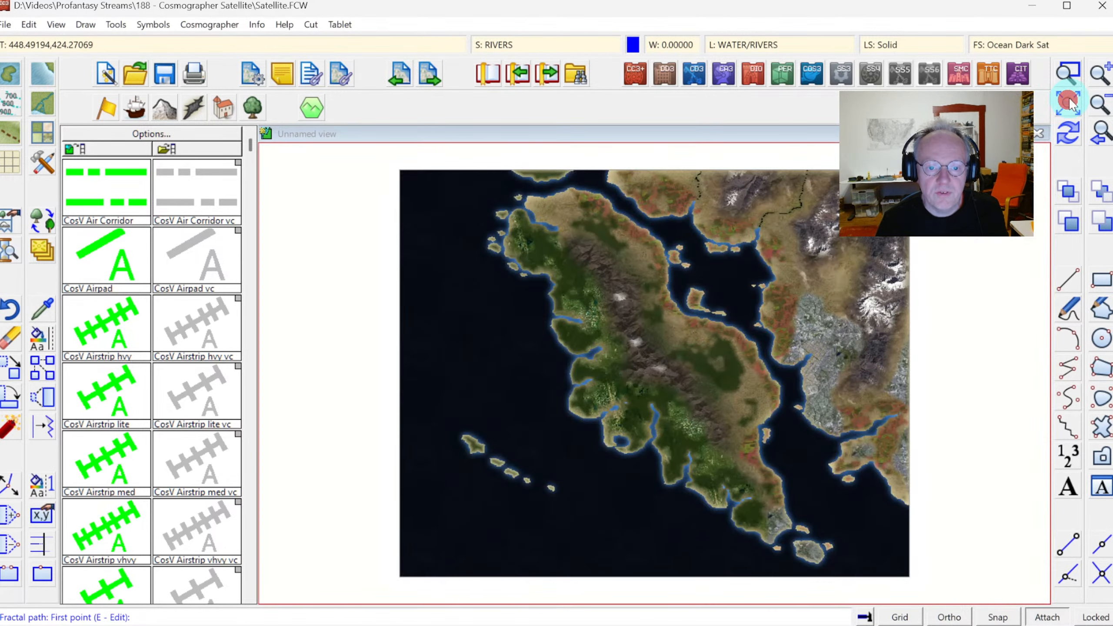
{"action": "left_click", "coordinate": [1069, 74]}
{"action": "left_click", "coordinate": [559, 274]}
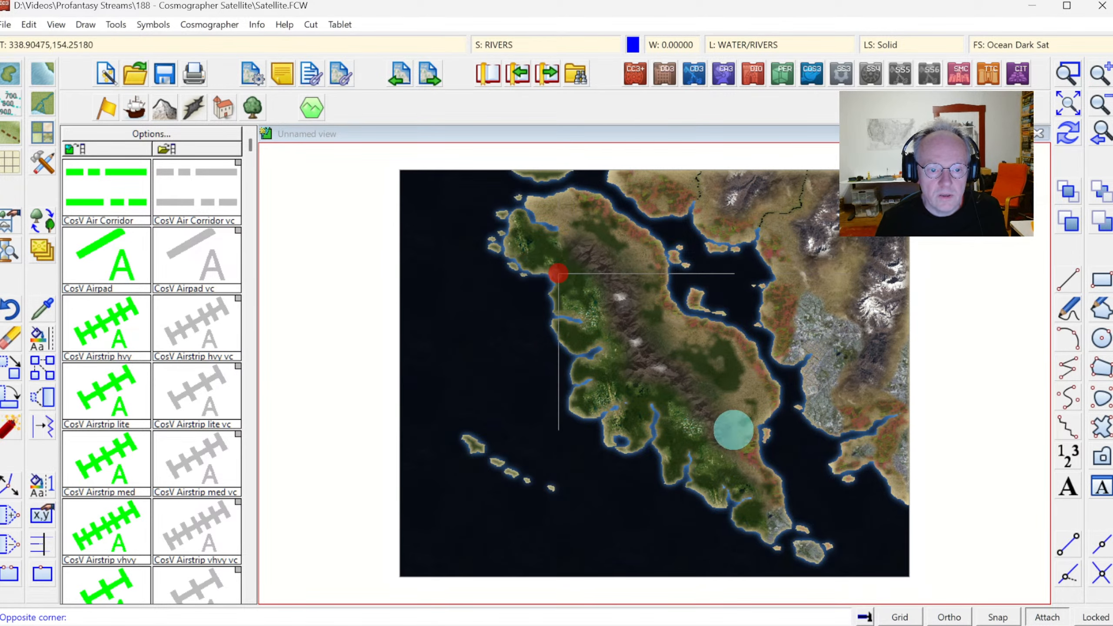
{"action": "left_click", "coordinate": [795, 476]}
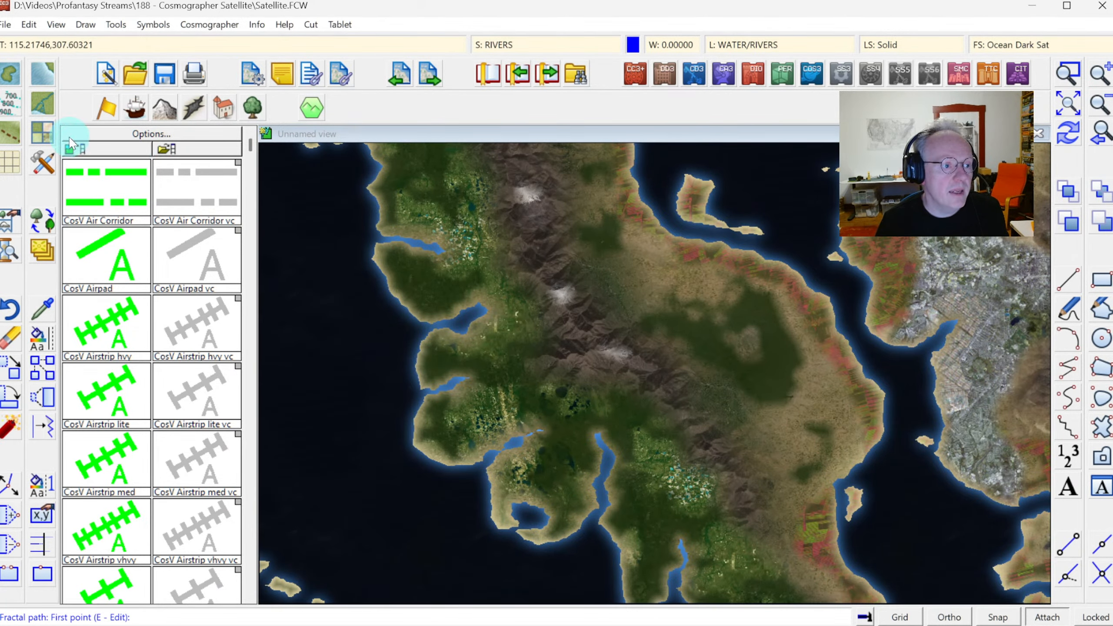
{"action": "left_click", "coordinate": [45, 109]}
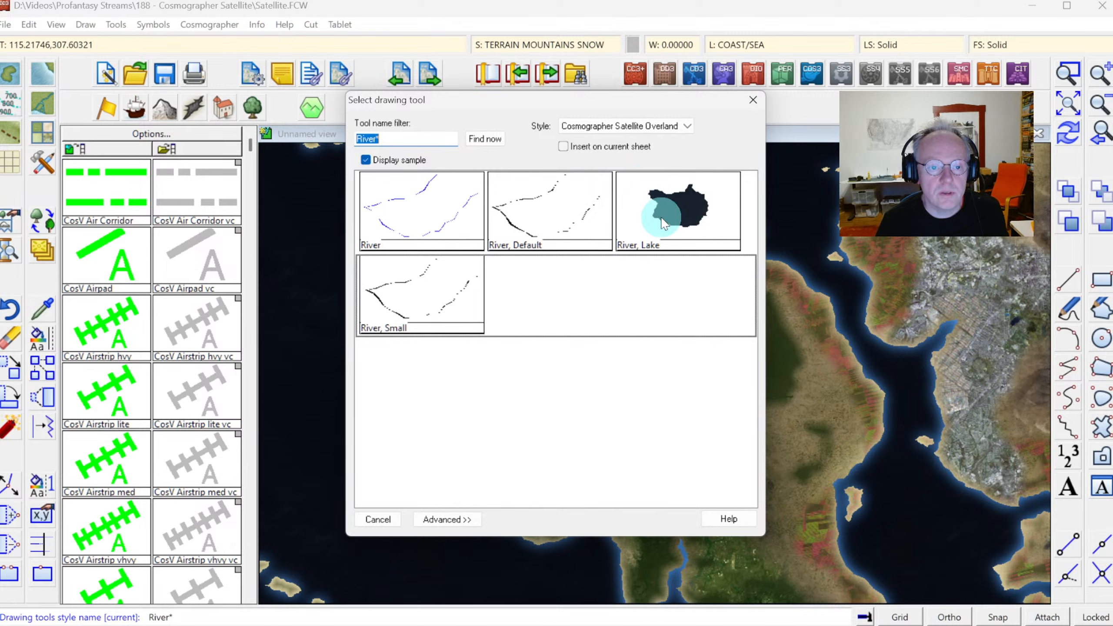
{"action": "left_click", "coordinate": [447, 519]}
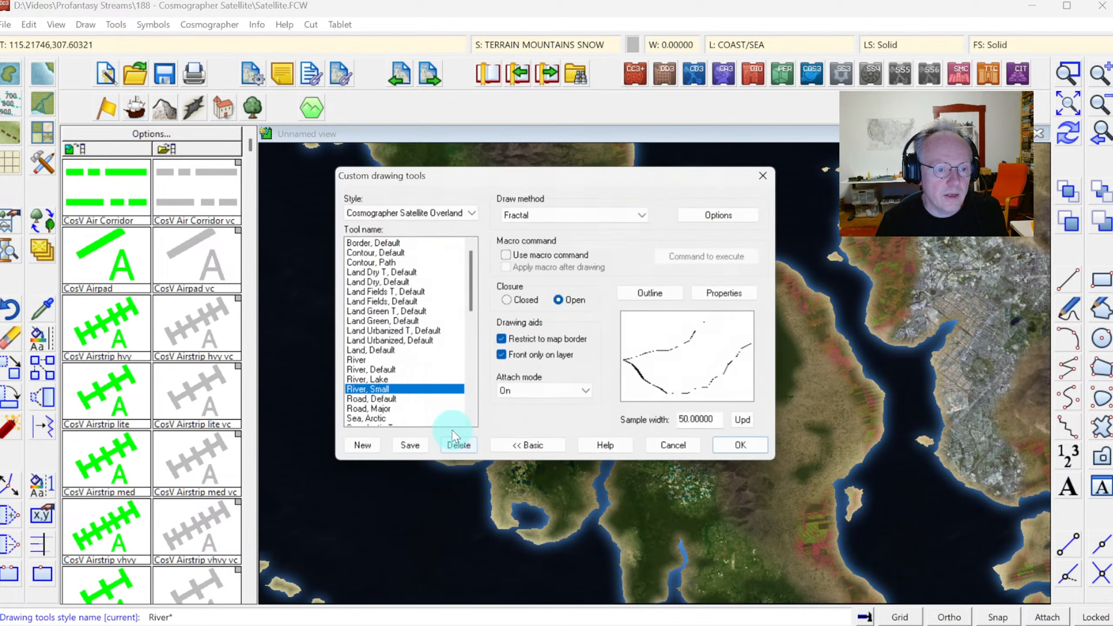
{"action": "left_click", "coordinate": [387, 380]}
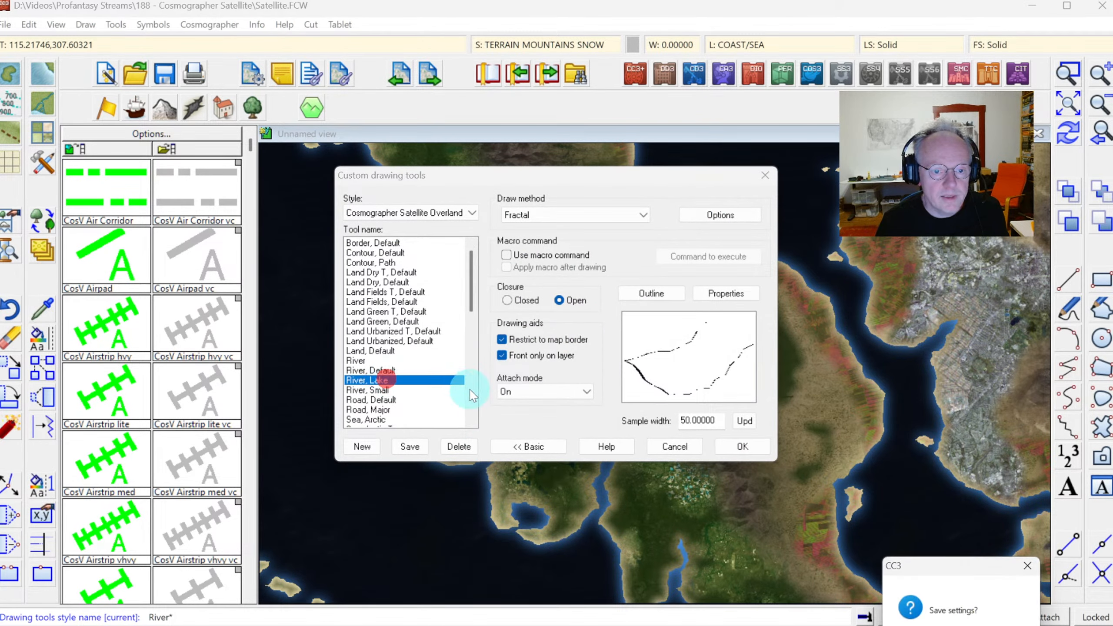
{"action": "left_click", "coordinate": [1001, 625]}
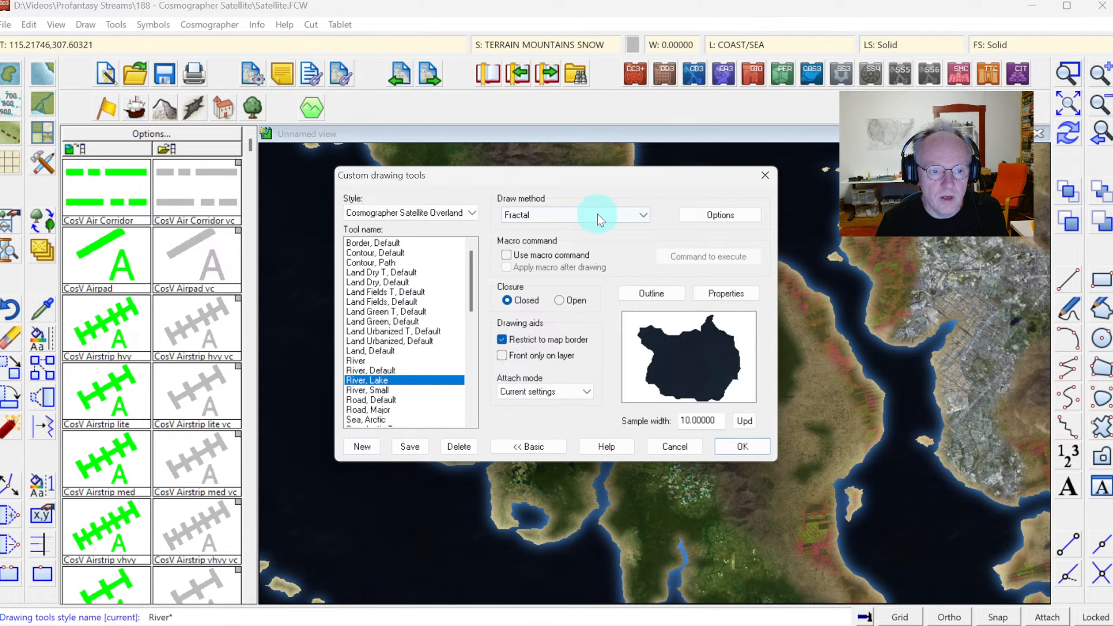
{"action": "left_click", "coordinate": [705, 216]}
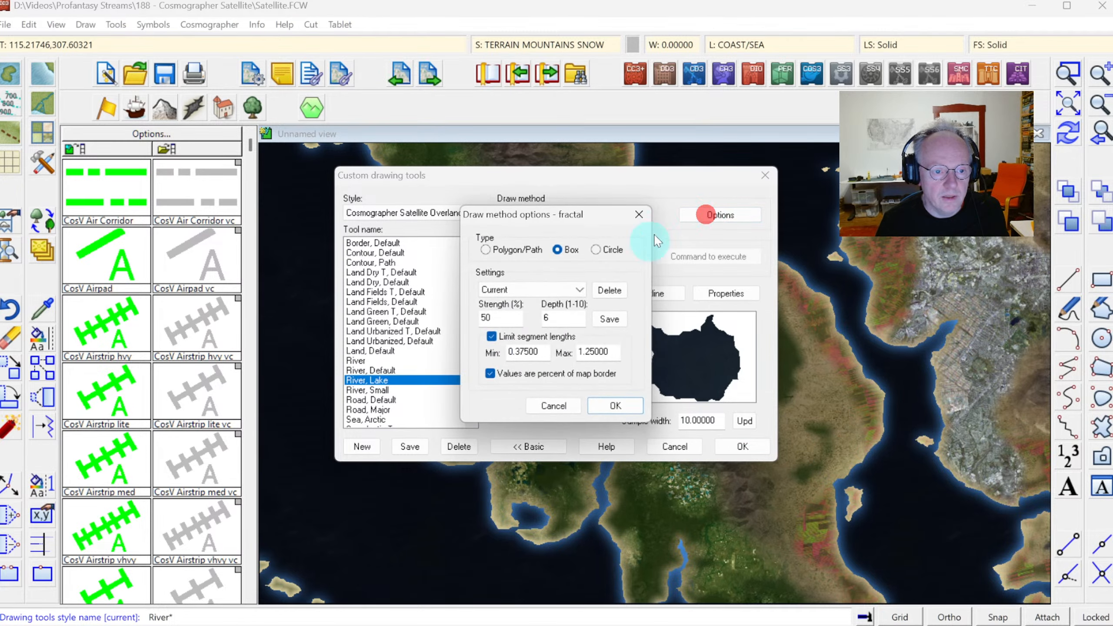
{"action": "left_click", "coordinate": [615, 406]}
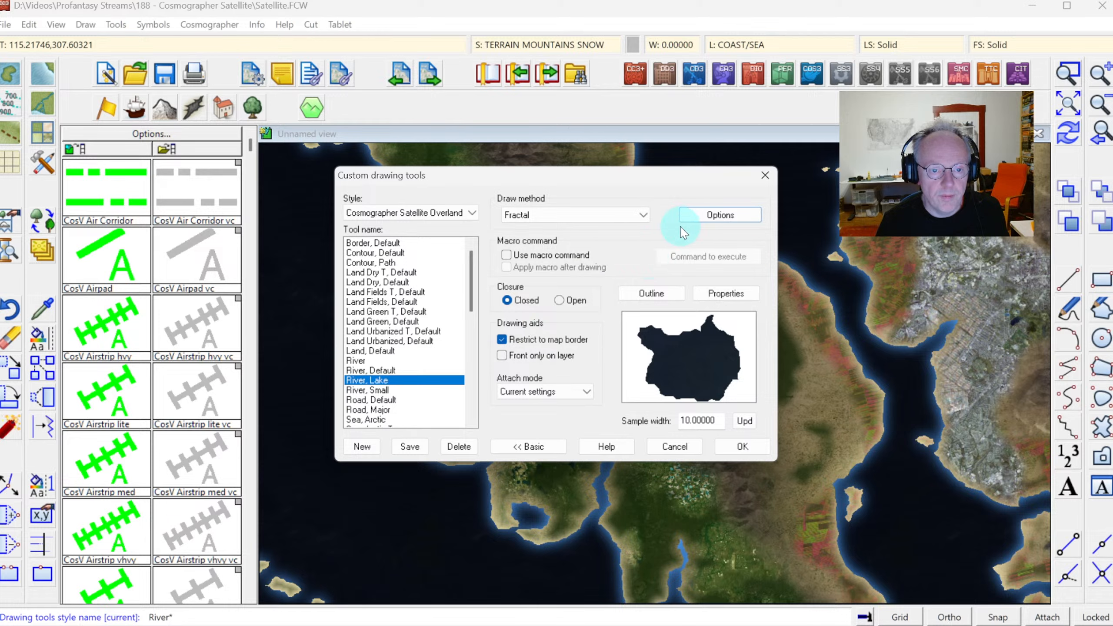
{"action": "left_click", "coordinate": [705, 217]}
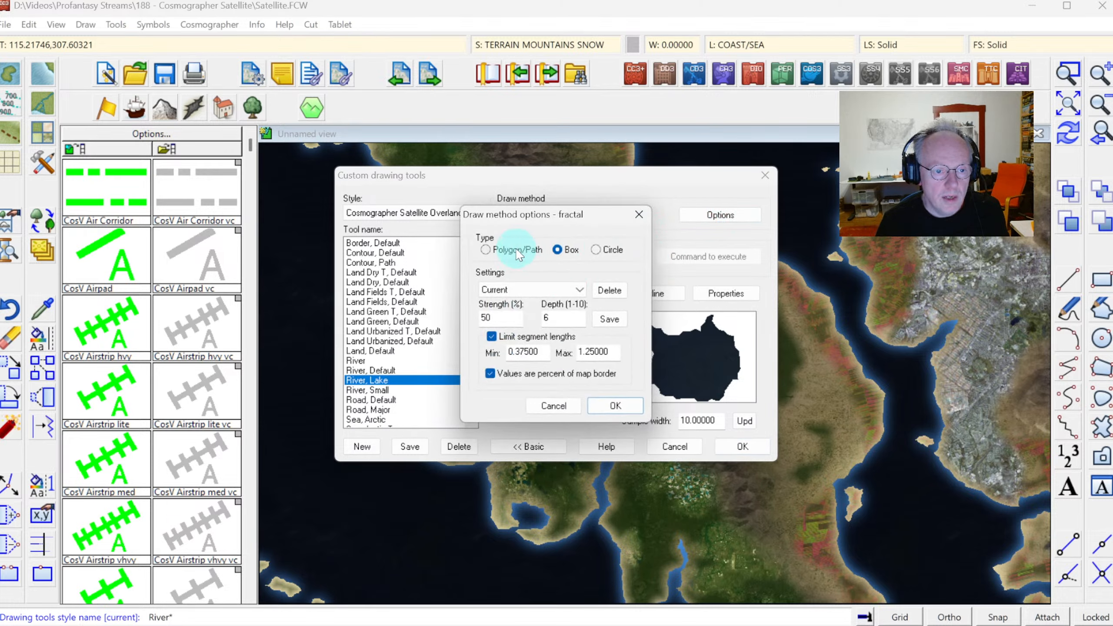
{"action": "left_click", "coordinate": [615, 407]}
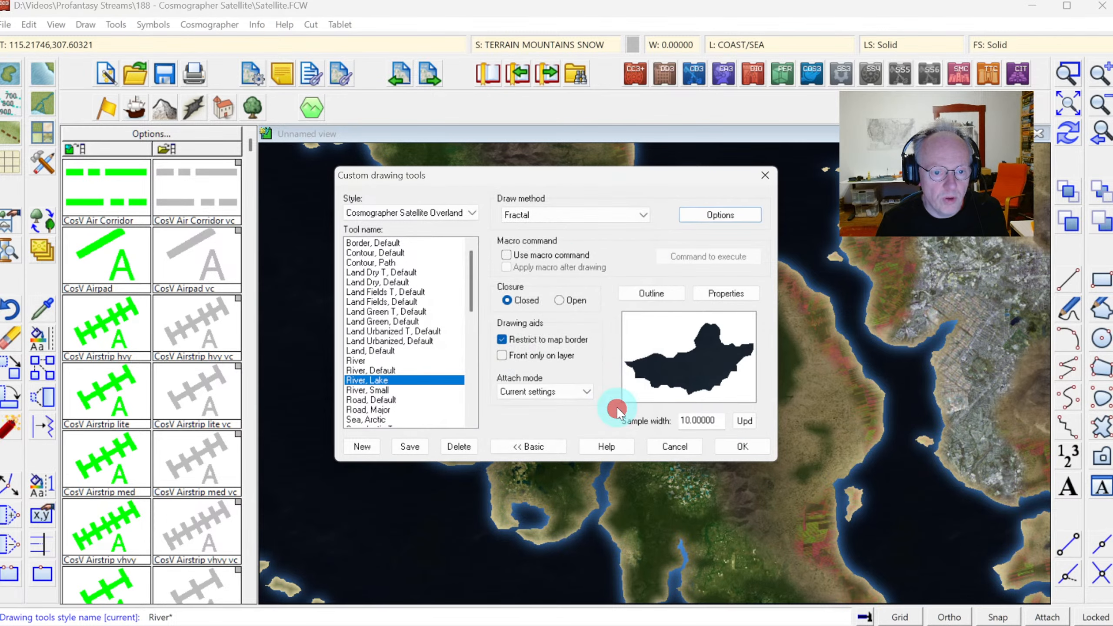
{"action": "left_click", "coordinate": [741, 448]}
{"action": "left_click", "coordinate": [936, 625]}
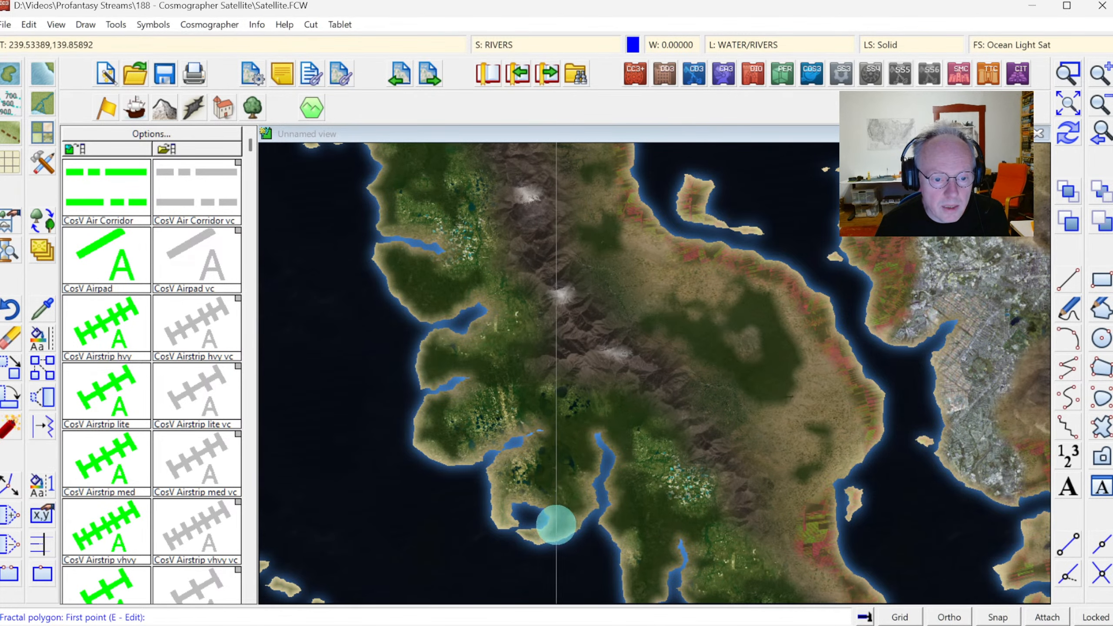
Draw a small, narrow fractal lake on the large central landmass, between the mountain range and the eastern coast
{"action": "left_click", "coordinate": [762, 418]}
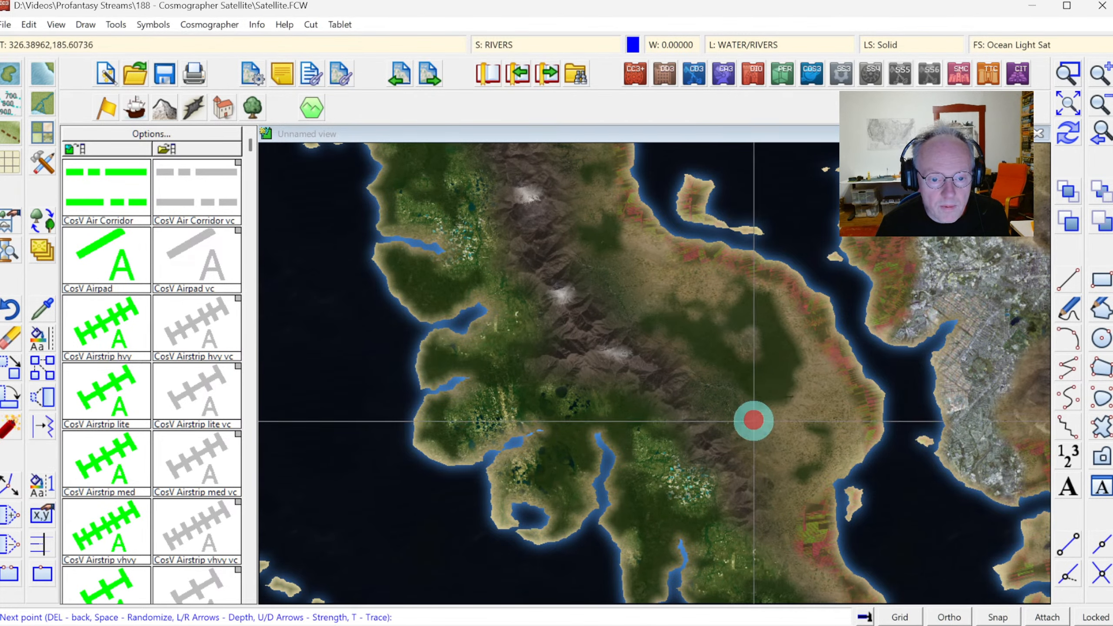
{"action": "left_click", "coordinate": [772, 462]}
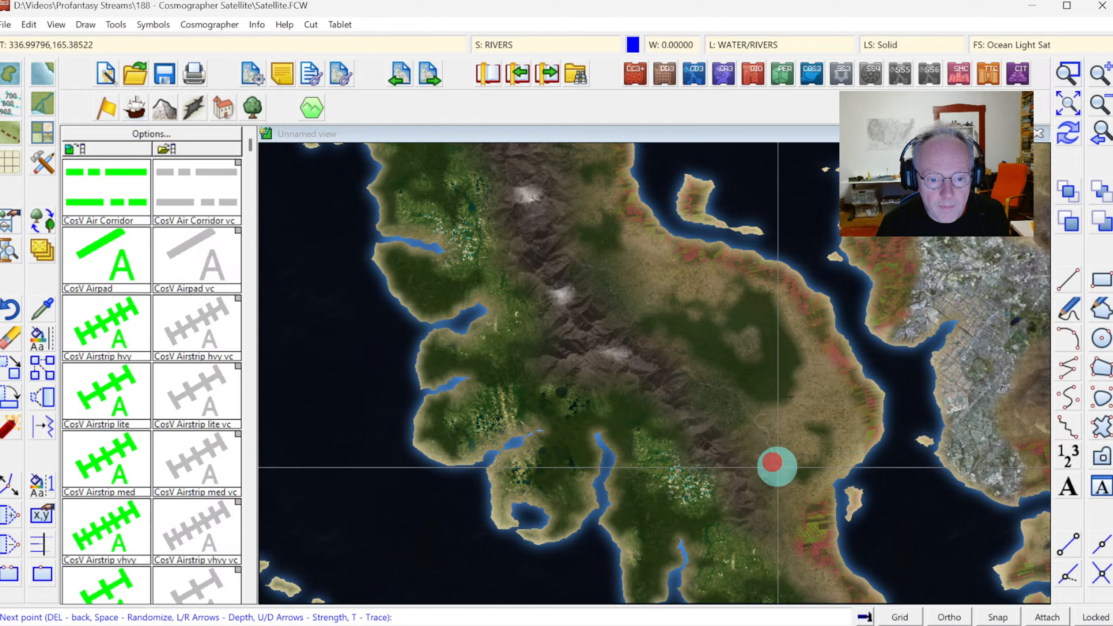
{"action": "left_click", "coordinate": [785, 462]}
{"action": "left_click", "coordinate": [782, 451]}
{"action": "left_click", "coordinate": [781, 441]}
{"action": "left_click", "coordinate": [778, 425]}
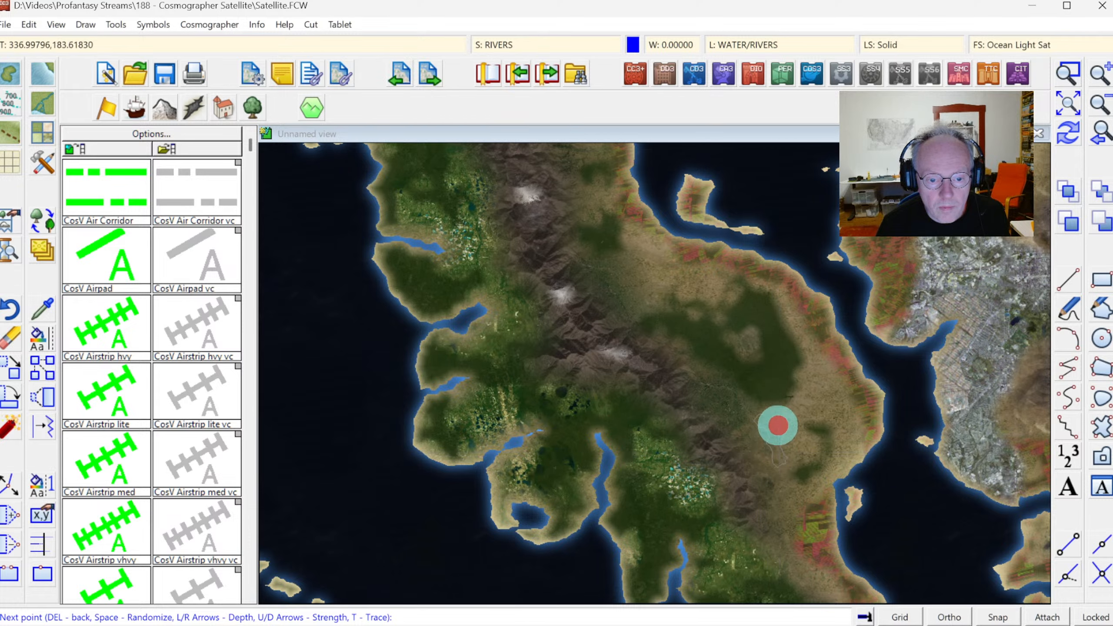
{"action": "left_click", "coordinate": [785, 419]}
{"action": "left_click", "coordinate": [780, 414]}
{"action": "right_click", "coordinate": [781, 414]}
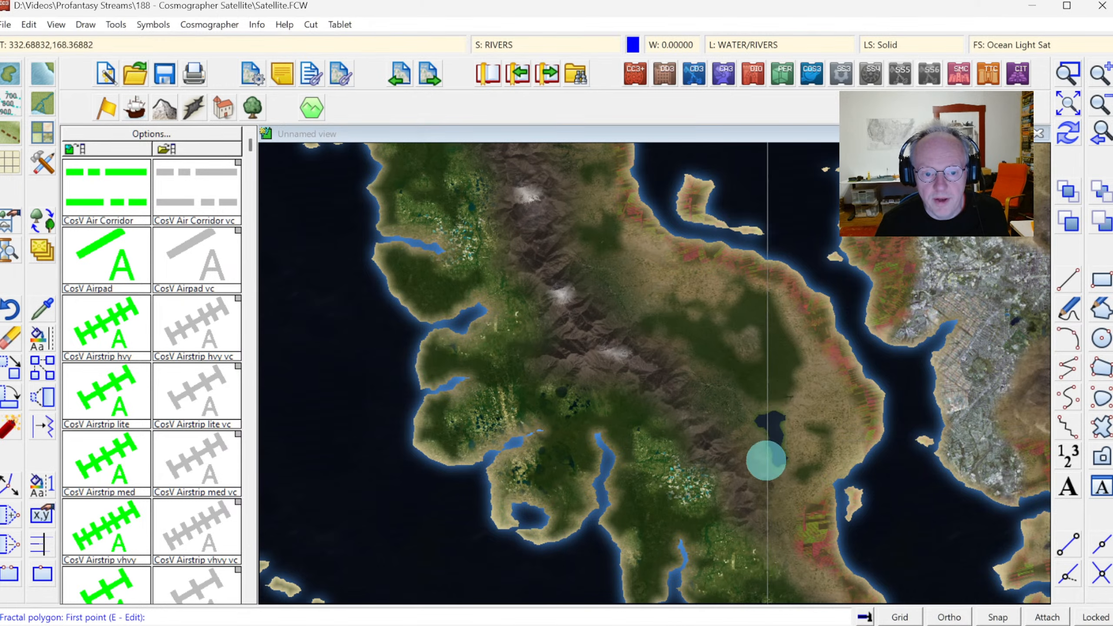
Use the River, Small tool to draw a short fractal river from the central mountain range to the lake's western shore
{"action": "left_click", "coordinate": [1066, 74]}
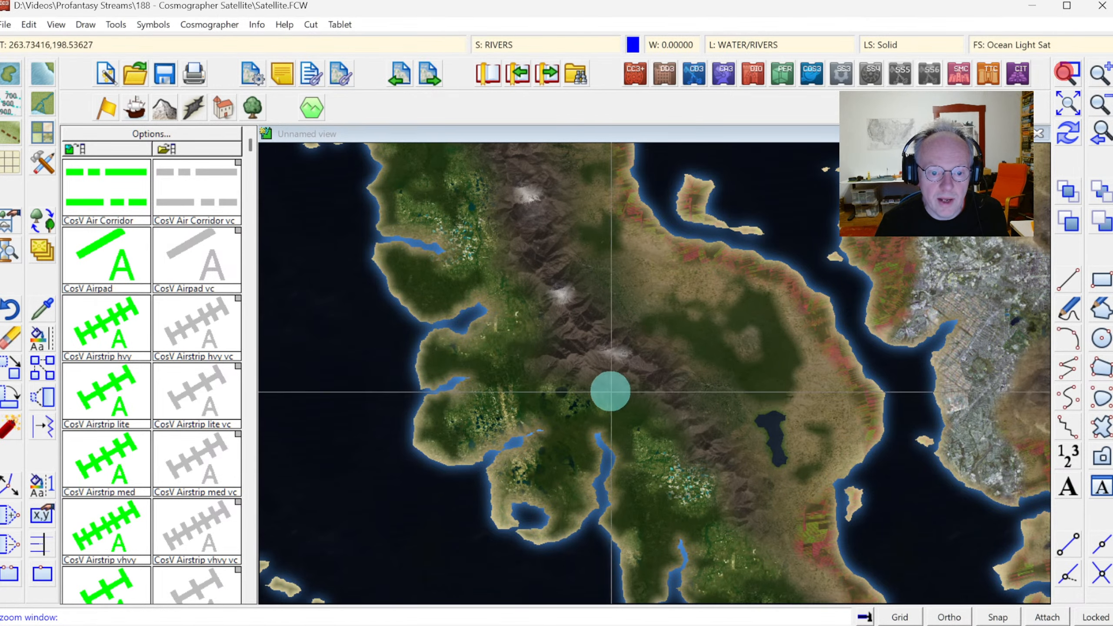
{"action": "left_click", "coordinate": [571, 390]}
{"action": "left_click", "coordinate": [837, 546]}
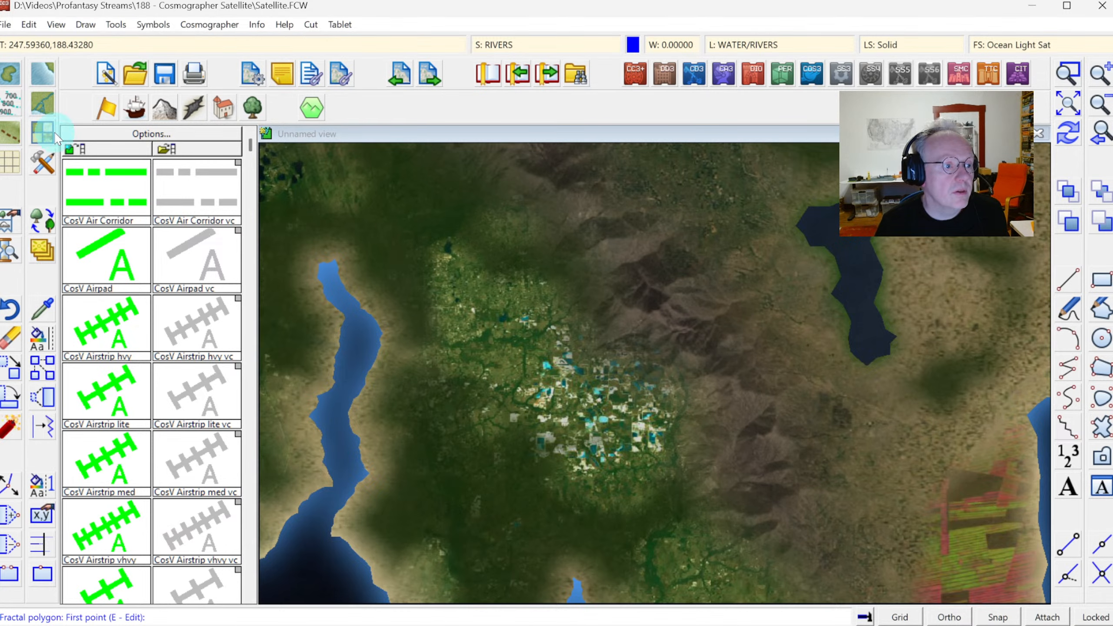
{"action": "left_click", "coordinate": [44, 100]}
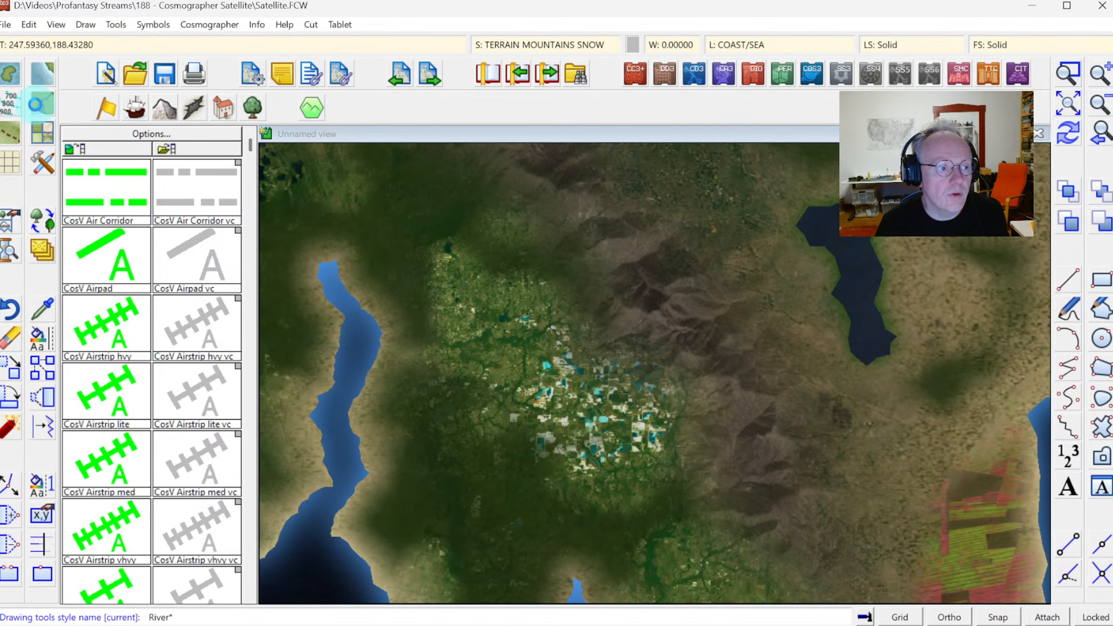
{"action": "double_click", "coordinate": [412, 276]}
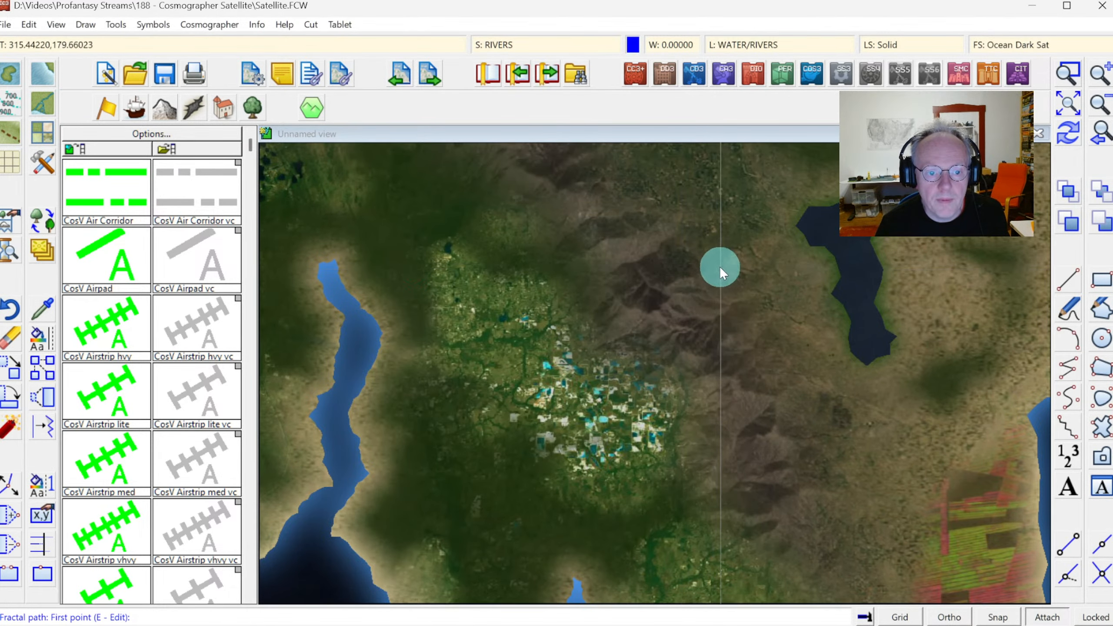
{"action": "mouse_move", "coordinate": [715, 265]}
{"action": "left_mouse_down"}
{"action": "mouse_move", "coordinate": [748, 264]}
{"action": "mouse_move", "coordinate": [772, 280]}
{"action": "mouse_move", "coordinate": [781, 316]}
{"action": "mouse_move", "coordinate": [925, 318]}
{"action": "left_mouse_up"}
{"action": "right_click", "coordinate": [847, 313]}
Draw a second small fractal river from the lake's eastern side southeast to the landmass's east coast
{"action": "left_click", "coordinate": [957, 358]}
{"action": "left_click", "coordinate": [977, 380]}
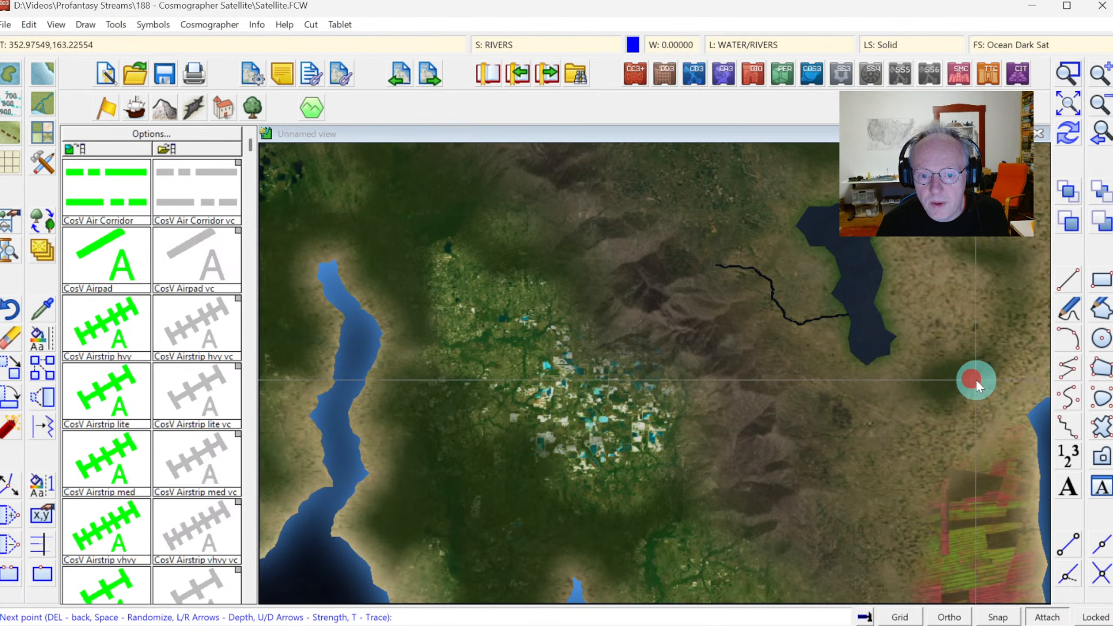
{"action": "left_click", "coordinate": [992, 390]}
{"action": "left_click", "coordinate": [1014, 402]}
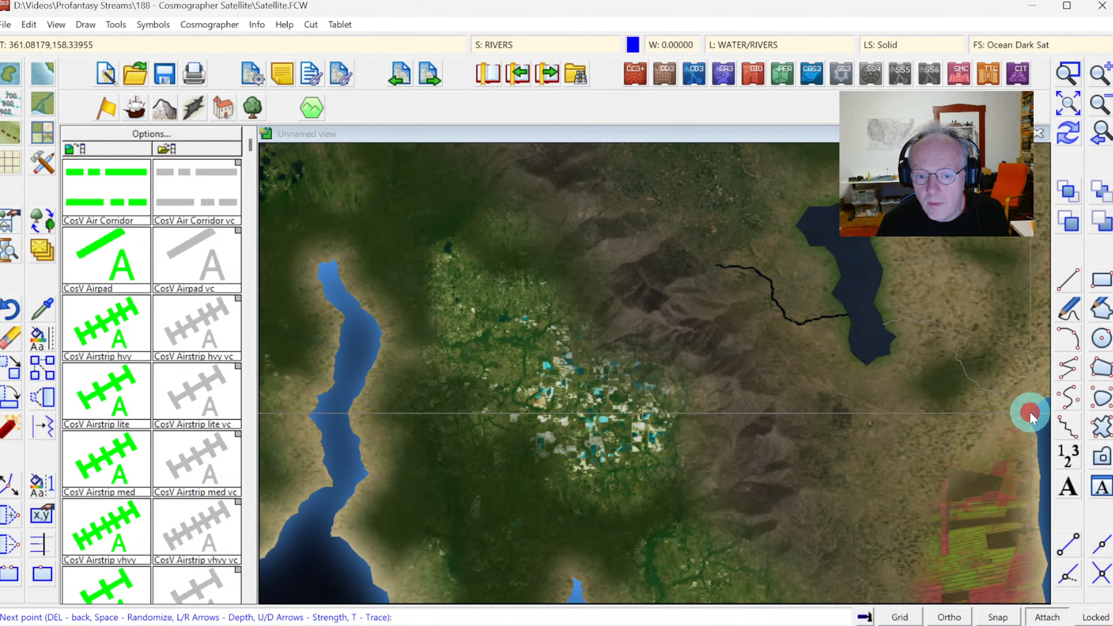
{"action": "right_click", "coordinate": [1031, 411]}
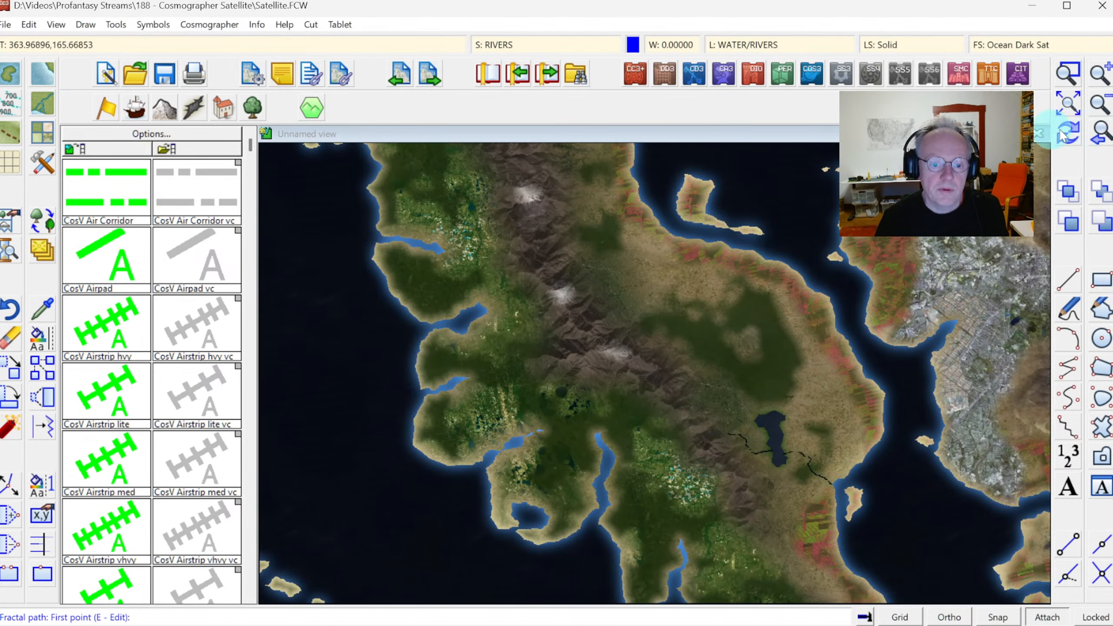
{"action": "right_click", "coordinate": [765, 164]}
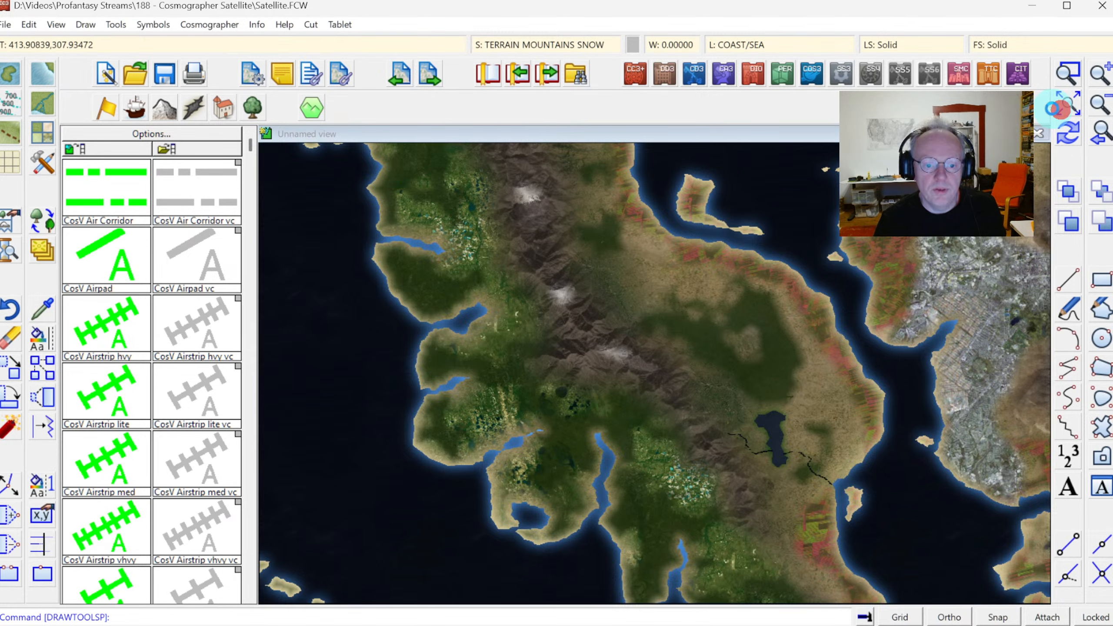
Draw a small fractal river from the eastern snow-capped mountains south through the grey urban area to the tip of its inlet
{"action": "left_click", "coordinate": [1056, 109]}
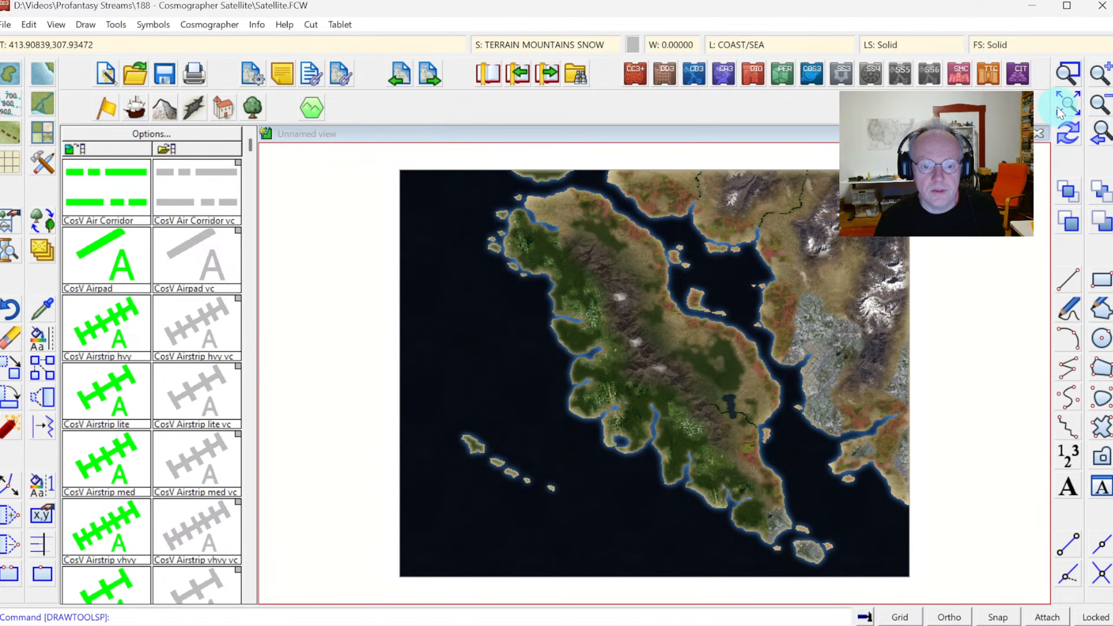
{"action": "left_click", "coordinate": [1061, 87]}
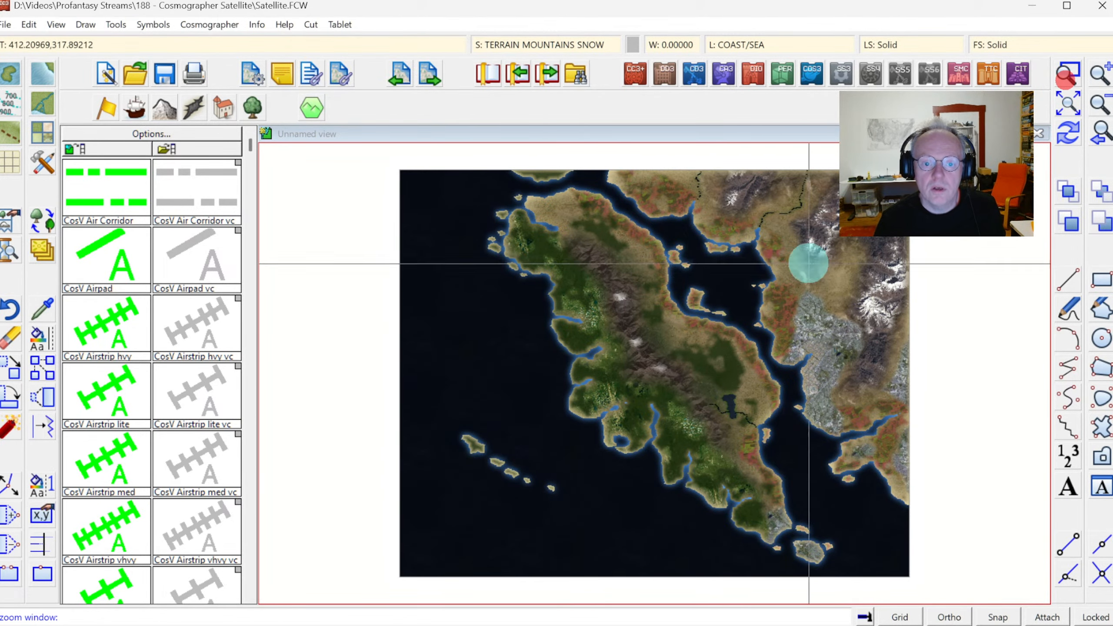
{"action": "left_click", "coordinate": [723, 249]}
{"action": "left_click", "coordinate": [953, 458]}
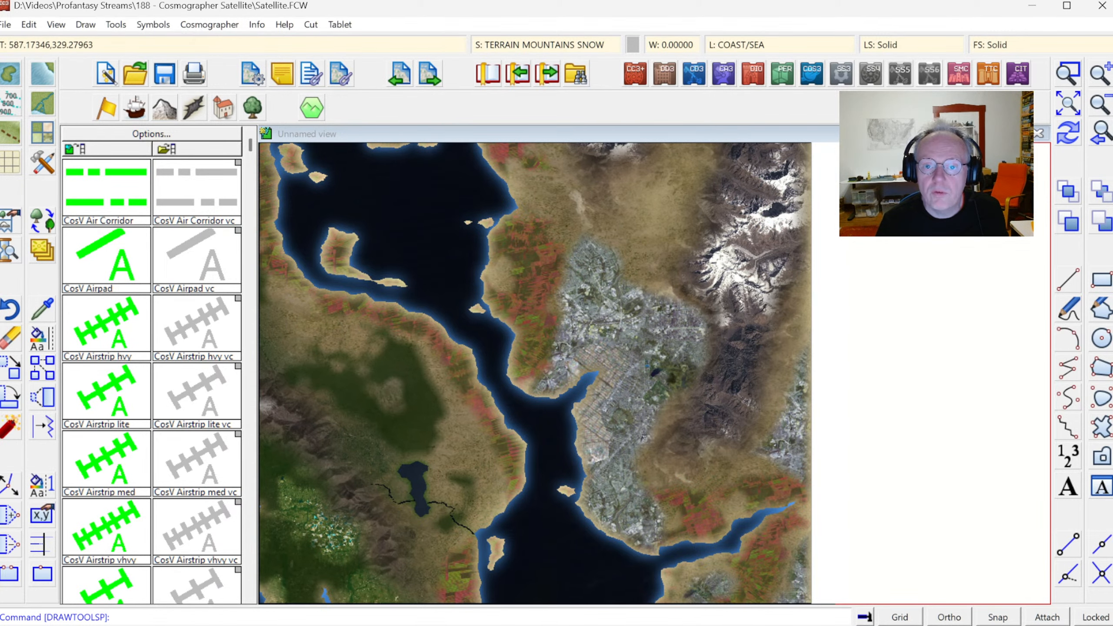
{"action": "left_click", "coordinate": [1102, 107]}
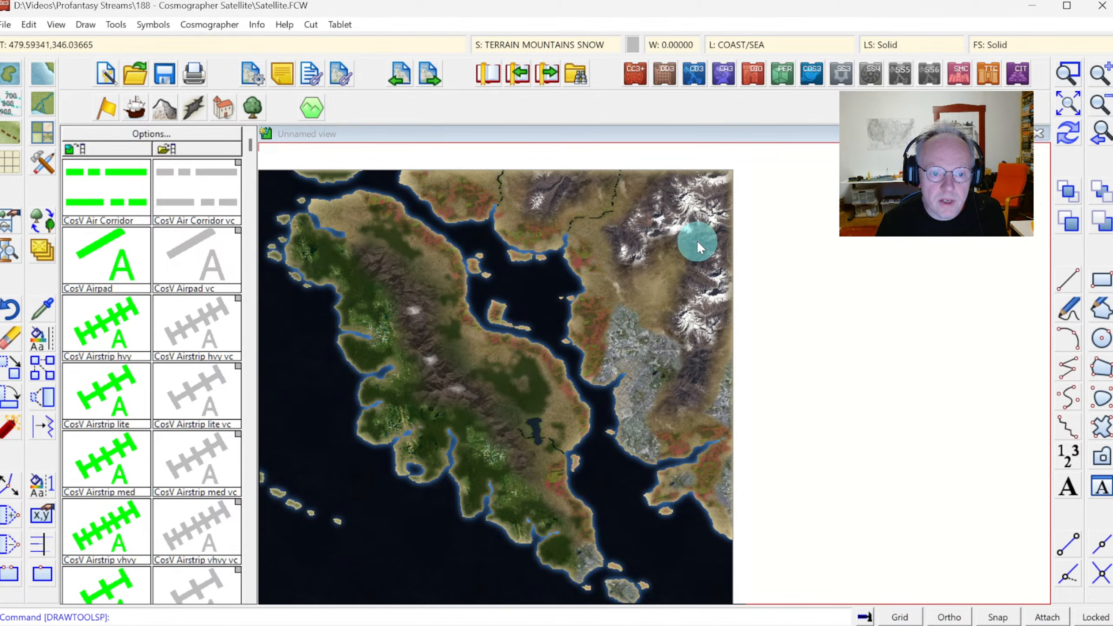
{"action": "left_click", "coordinate": [44, 127]}
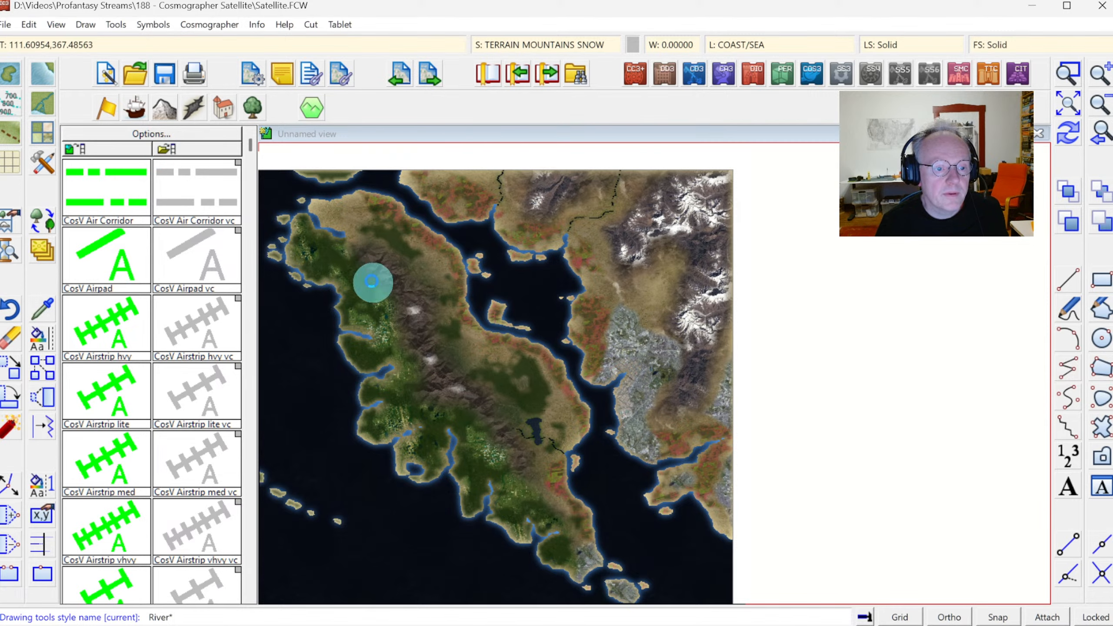
{"action": "left_click", "coordinate": [436, 274]}
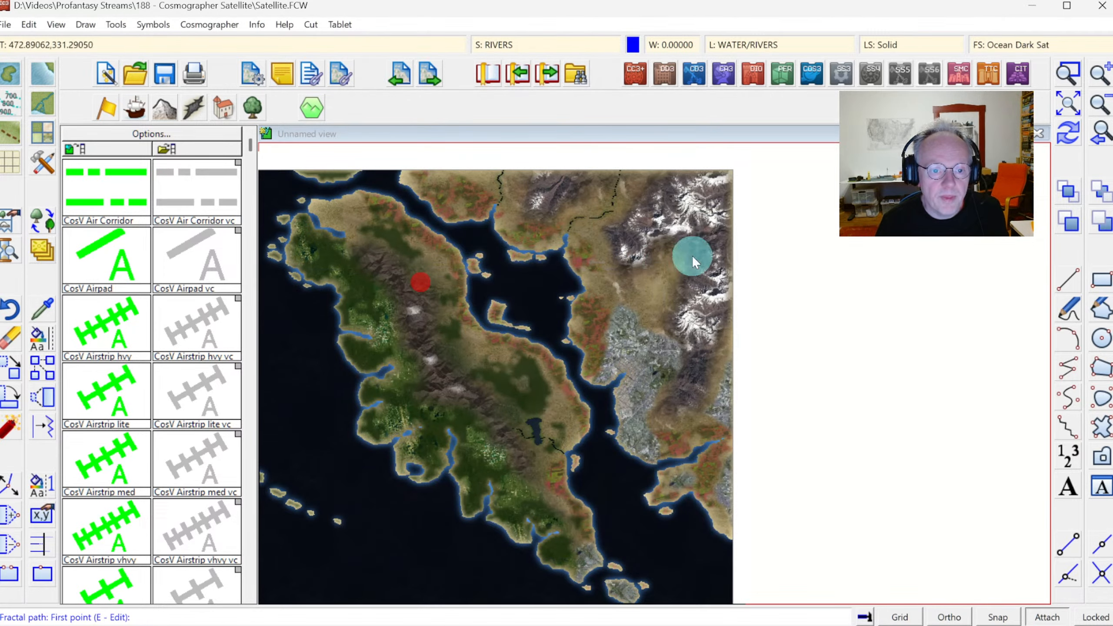
{"action": "left_click", "coordinate": [691, 238]}
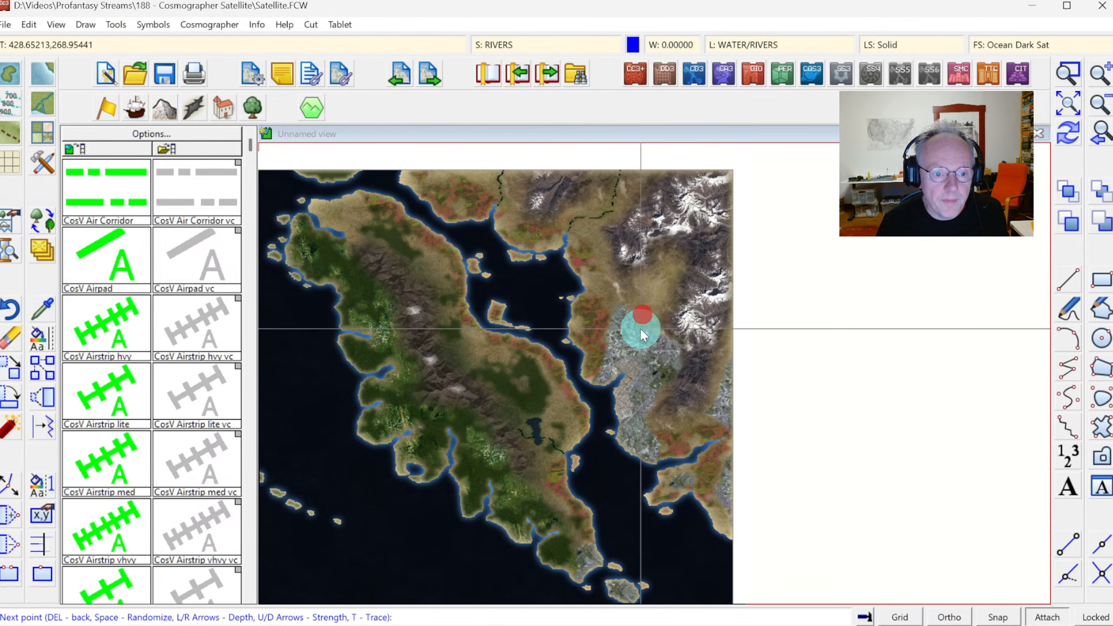
{"action": "right_click", "coordinate": [619, 372]}
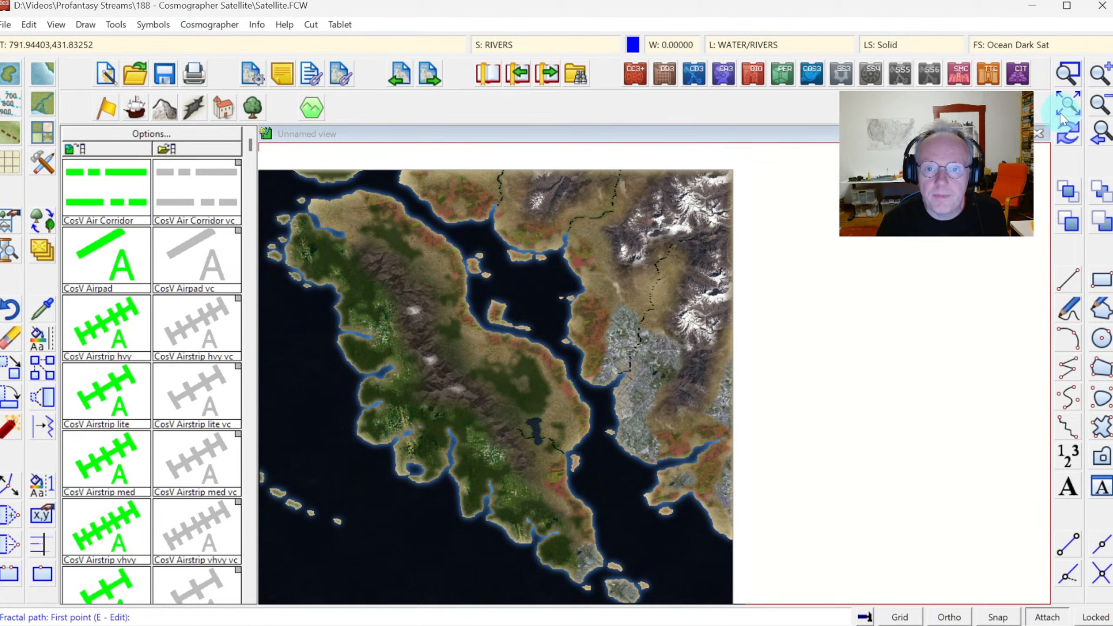
Split the eastern small fractal river at the point where it meets the tip of the inlet
{"action": "left_click", "coordinate": [1068, 72]}
{"action": "left_click", "coordinate": [611, 365]}
{"action": "left_click", "coordinate": [633, 390]}
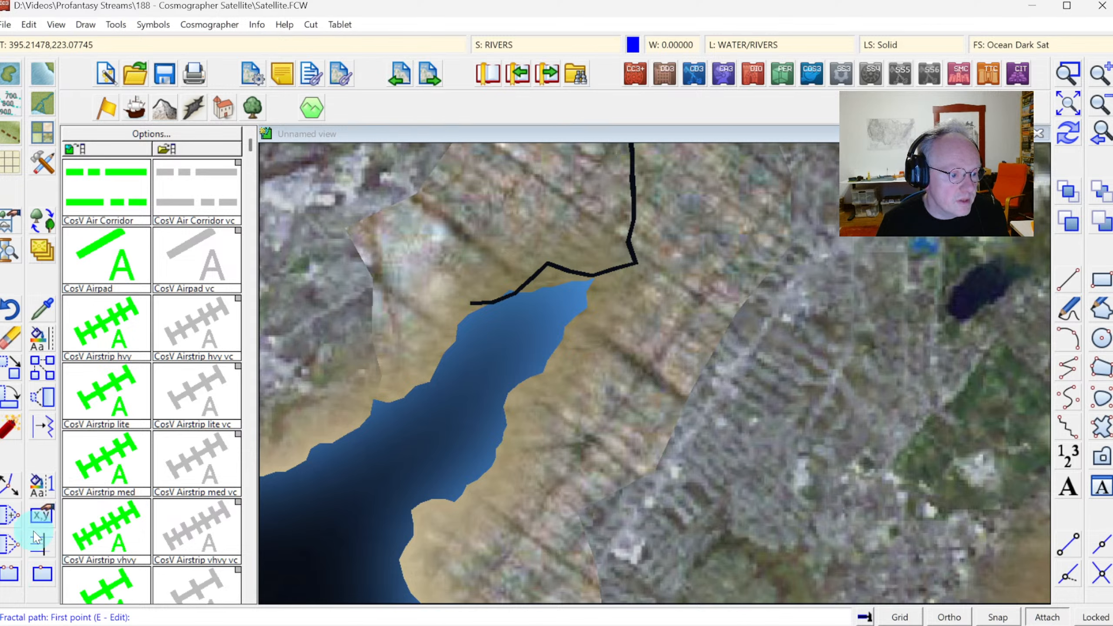
{"action": "left_click", "coordinate": [39, 548]}
{"action": "left_click", "coordinate": [590, 287]}
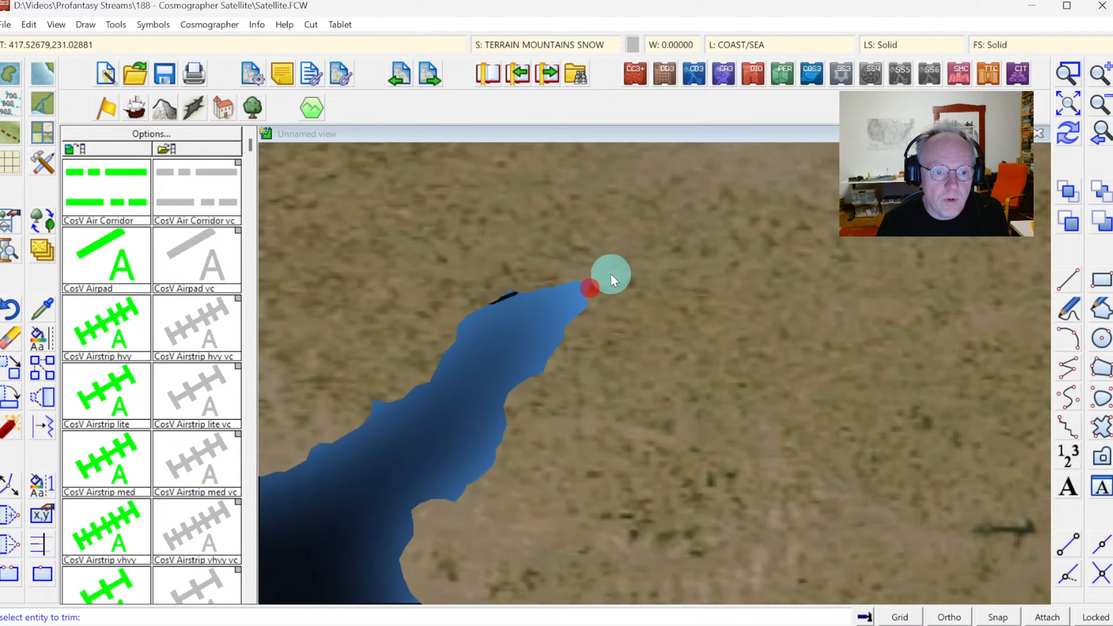
{"action": "left_click", "coordinate": [1068, 132]}
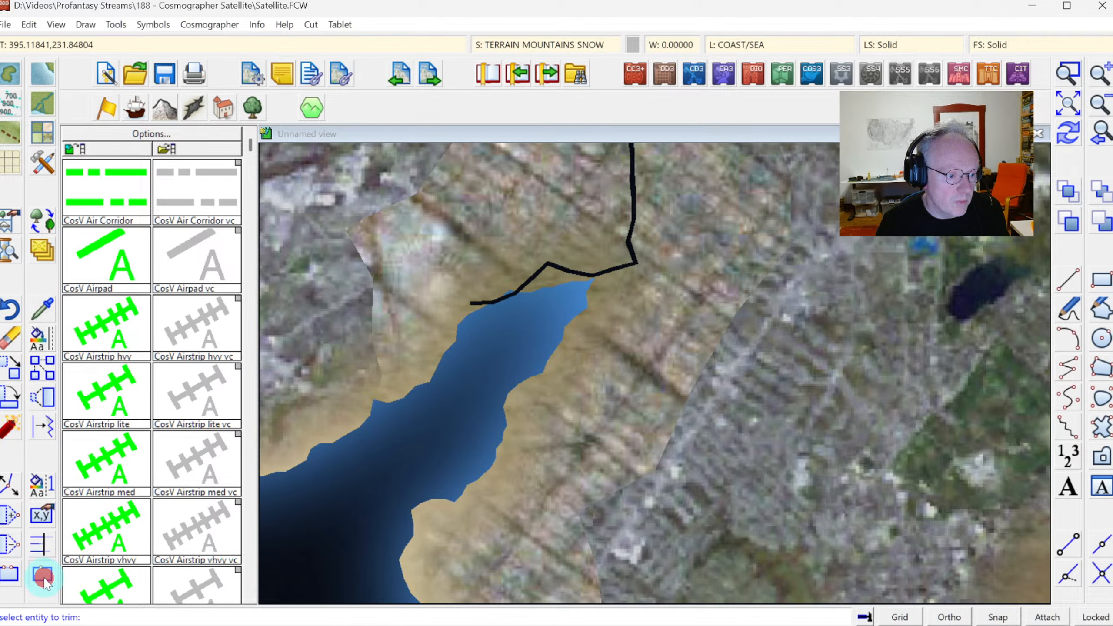
{"action": "left_click", "coordinate": [43, 576]}
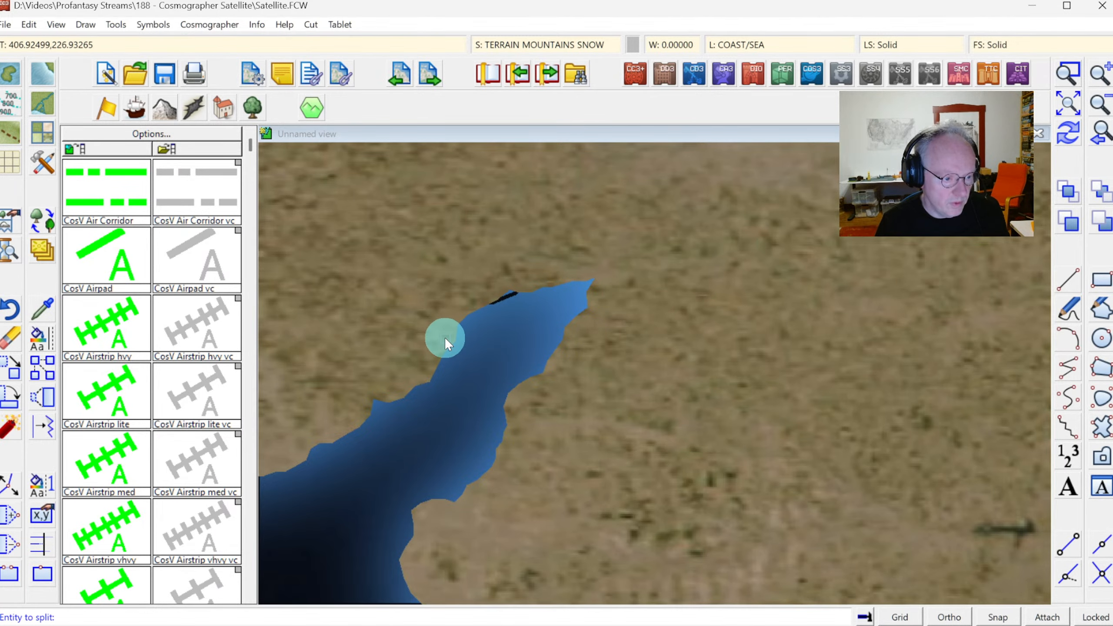
{"action": "left_click", "coordinate": [1068, 130]}
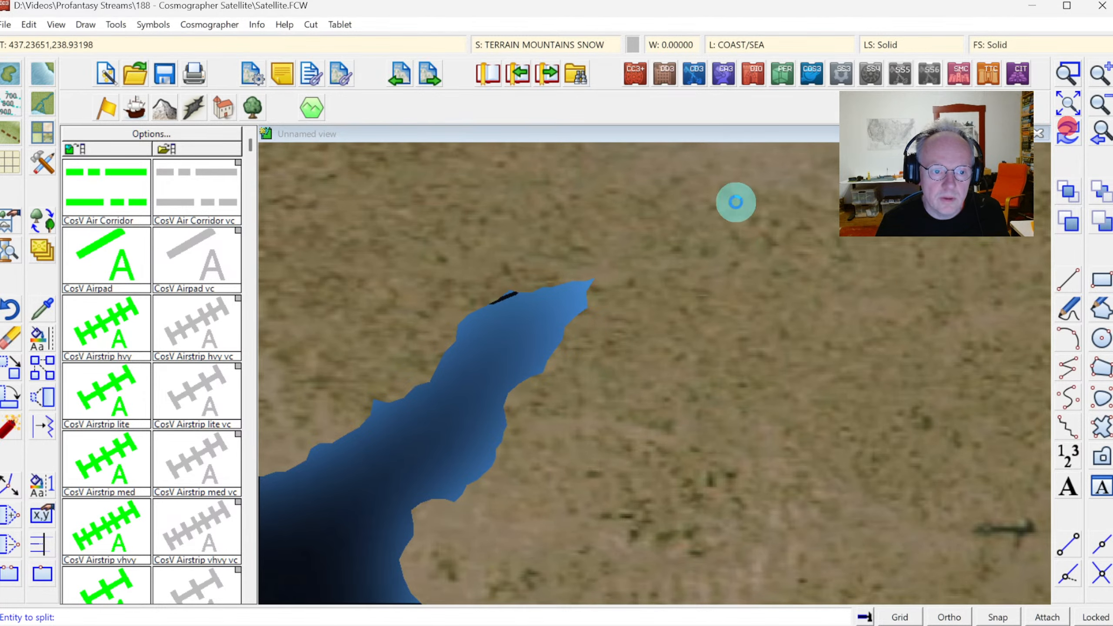
{"action": "left_click", "coordinate": [629, 246]}
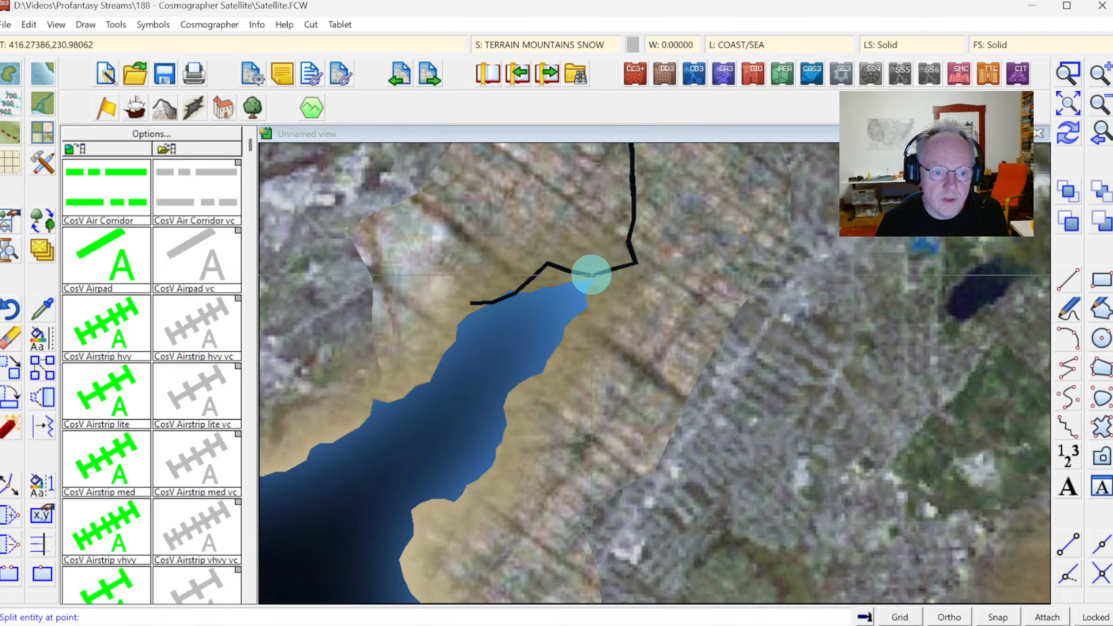
{"action": "left_click", "coordinate": [591, 270]}
Erase the surplus river piece running west of the split point along the inlet's northern shore
{"action": "left_click", "coordinate": [40, 380]}
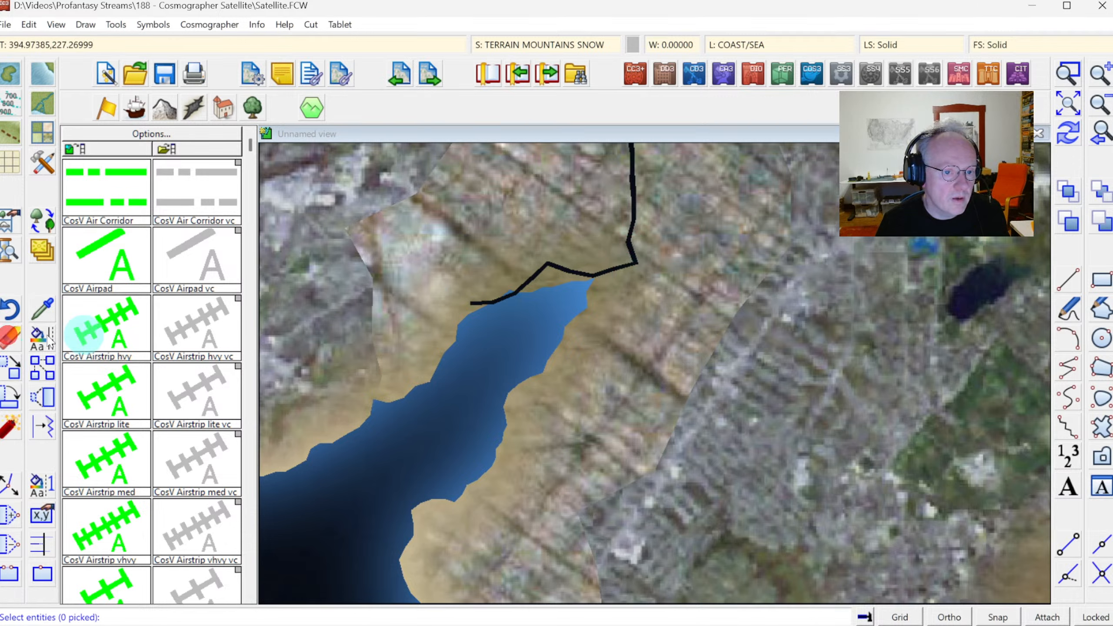
{"action": "right_click", "coordinate": [560, 270]}
{"action": "left_click", "coordinate": [584, 284]}
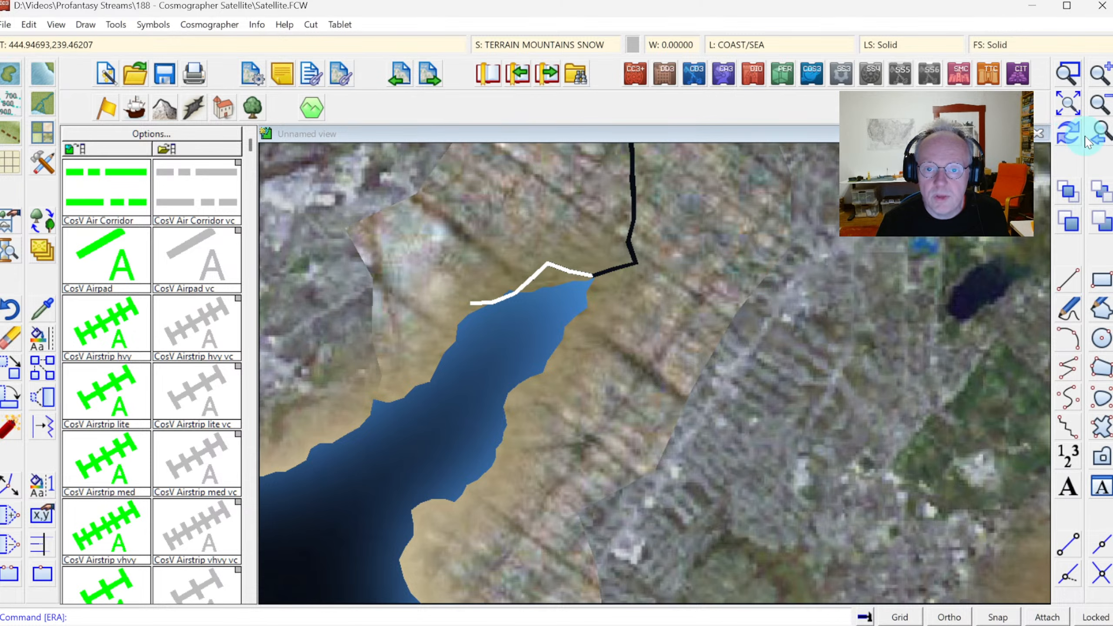
{"action": "left_click", "coordinate": [1067, 134]}
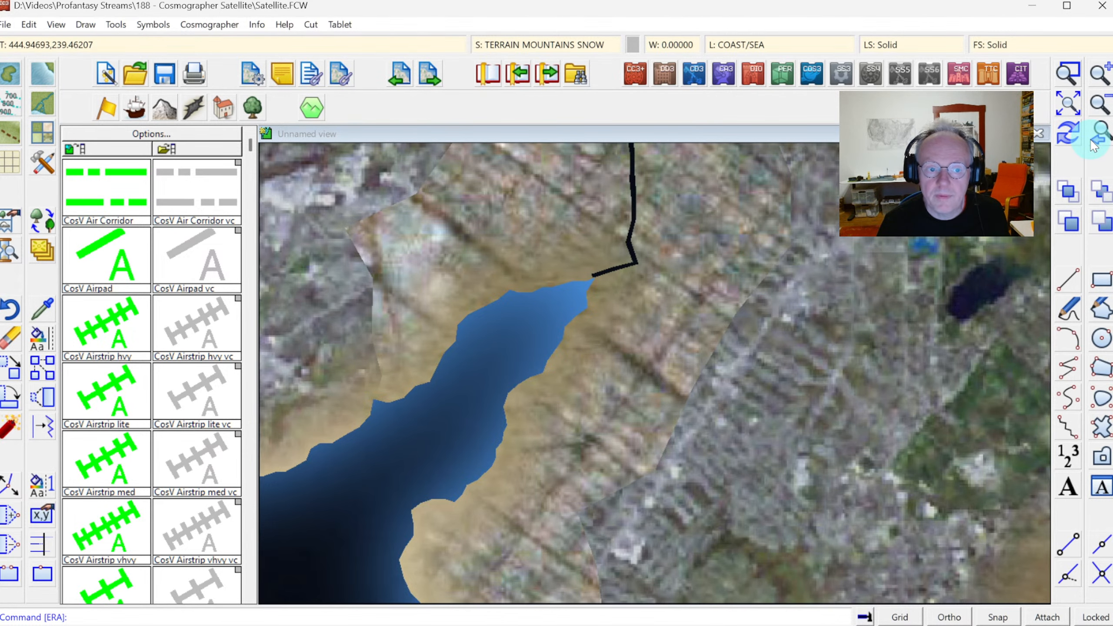
{"action": "left_click", "coordinate": [1090, 139]}
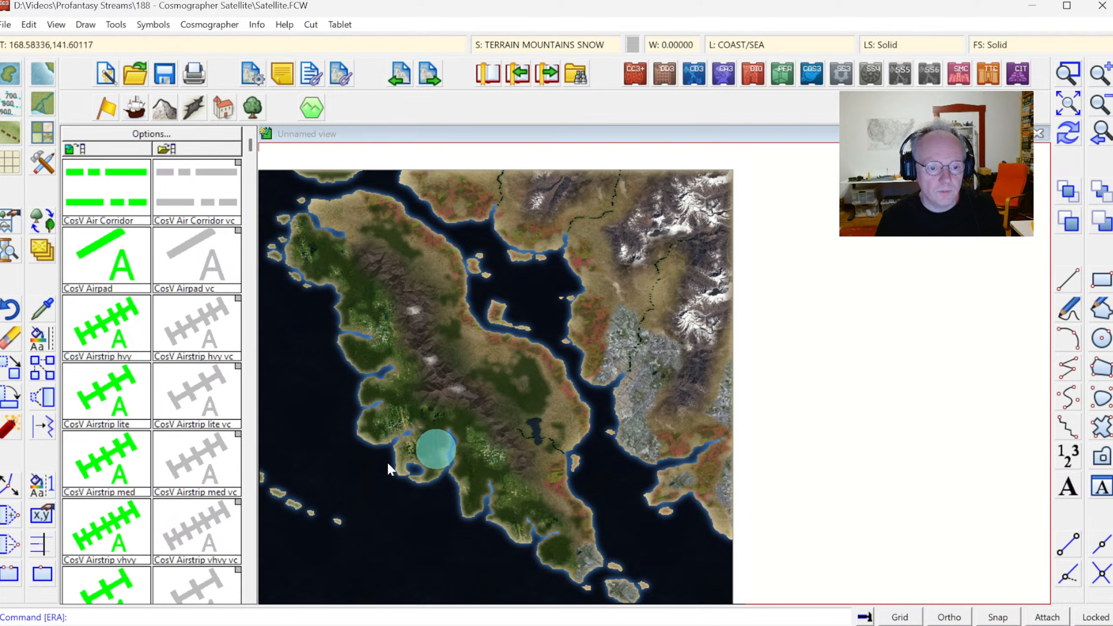
{"action": "left_click", "coordinate": [1066, 135]}
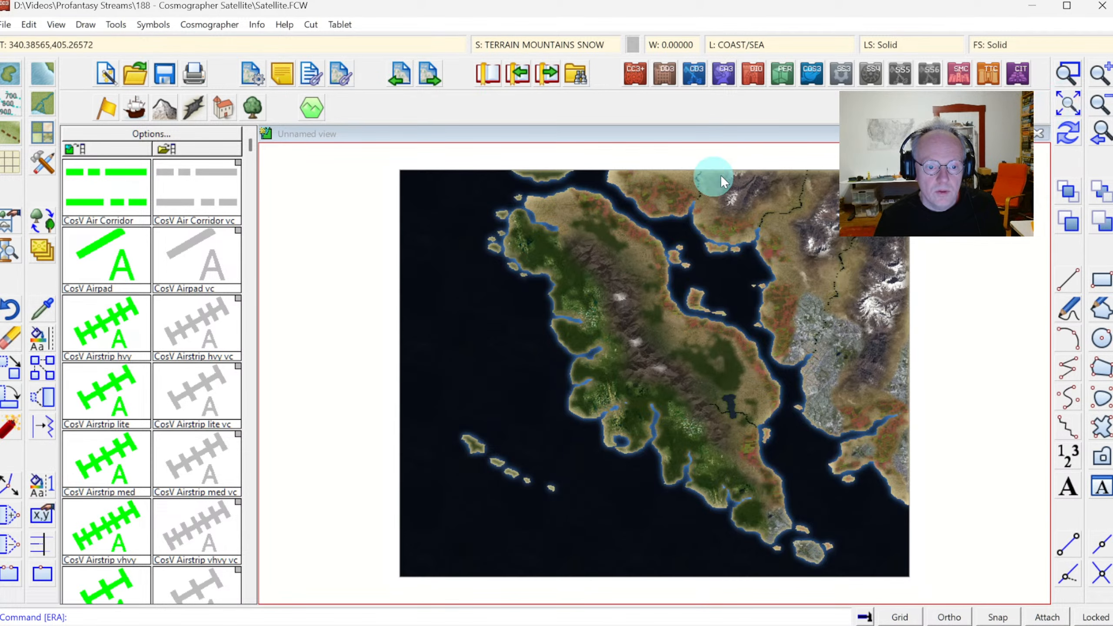
{"action": "left_click", "coordinate": [108, 153]}
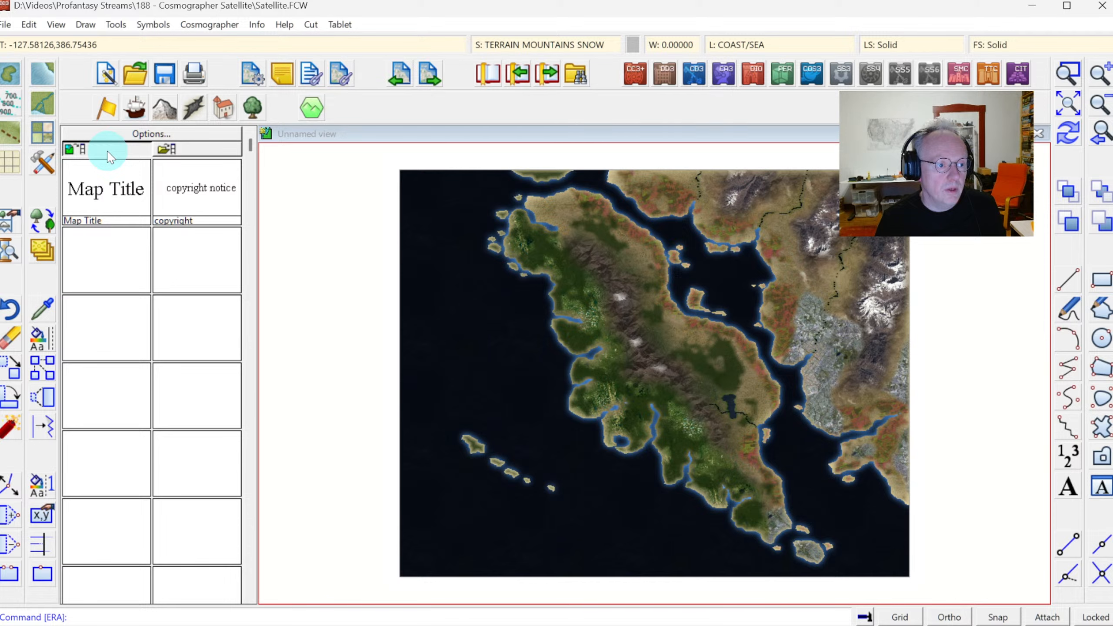
{"action": "left_click", "coordinate": [247, 163]}
{"action": "left_click", "coordinate": [248, 162]}
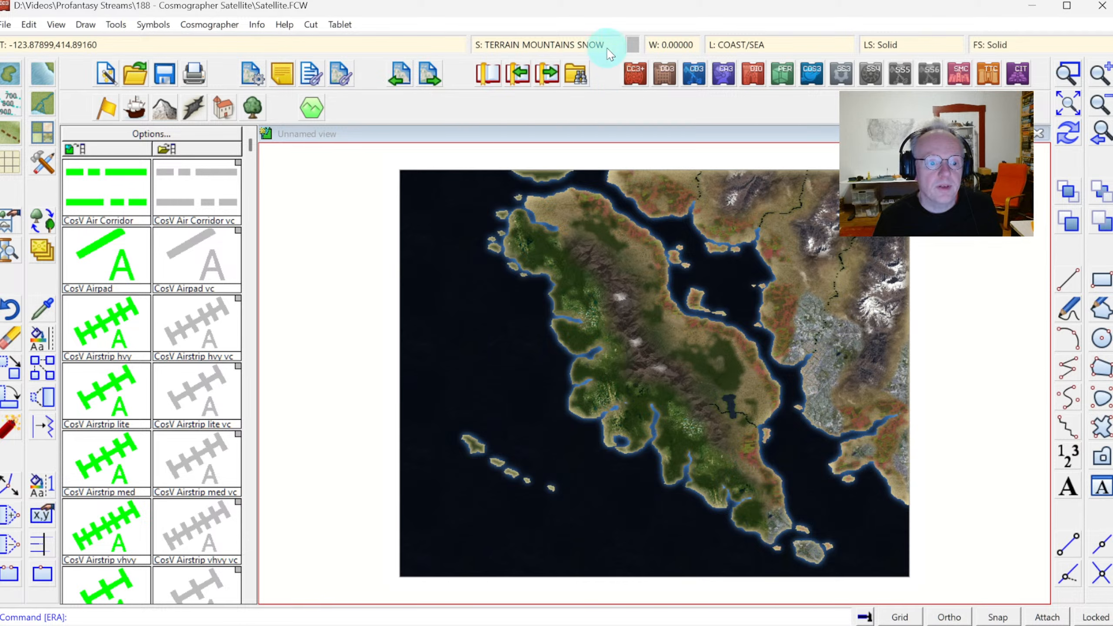
Set the current drawing color to white for the map labels
{"action": "left_click", "coordinate": [633, 44]}
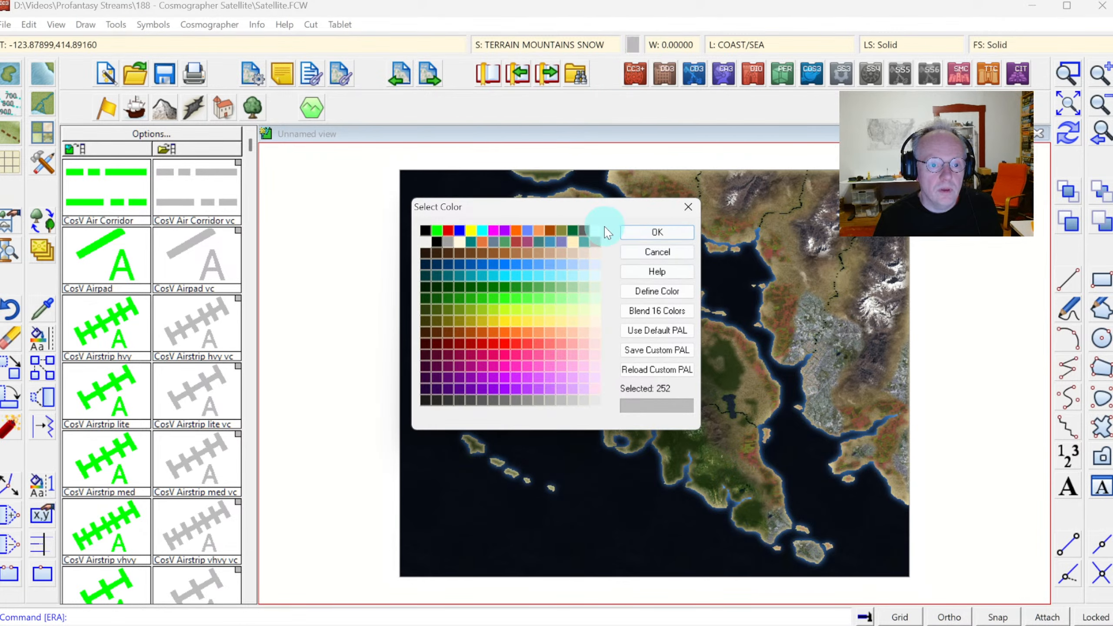
{"action": "left_click", "coordinate": [595, 231]}
{"action": "left_click", "coordinate": [658, 231]}
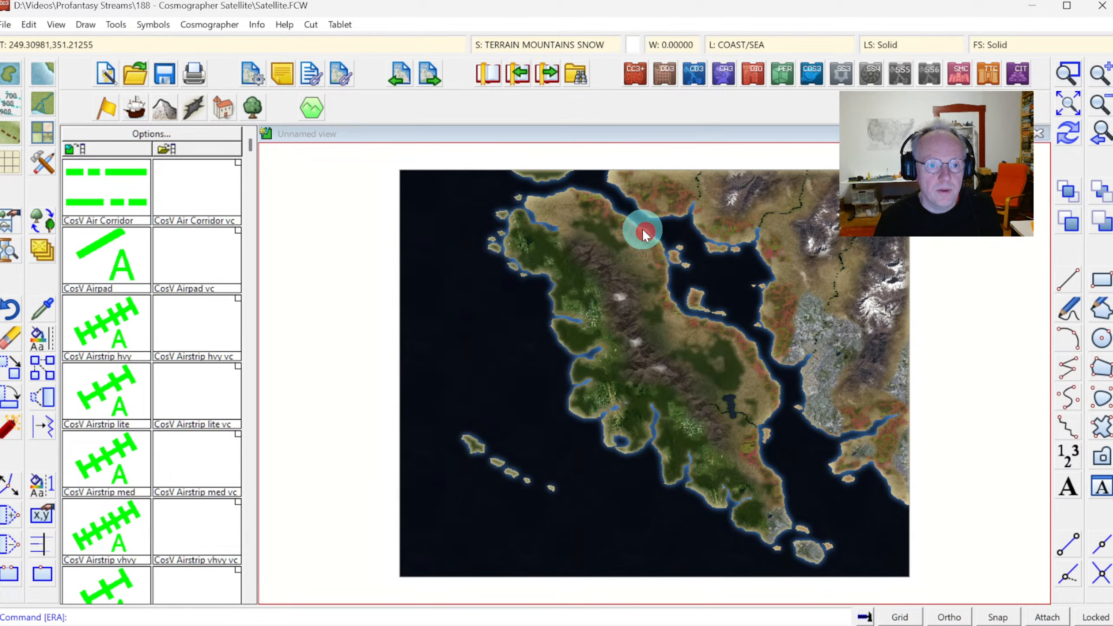
Make TEXT both the current sheet and the current layer
{"action": "left_click", "coordinate": [533, 48]}
{"action": "left_click", "coordinate": [416, 462]}
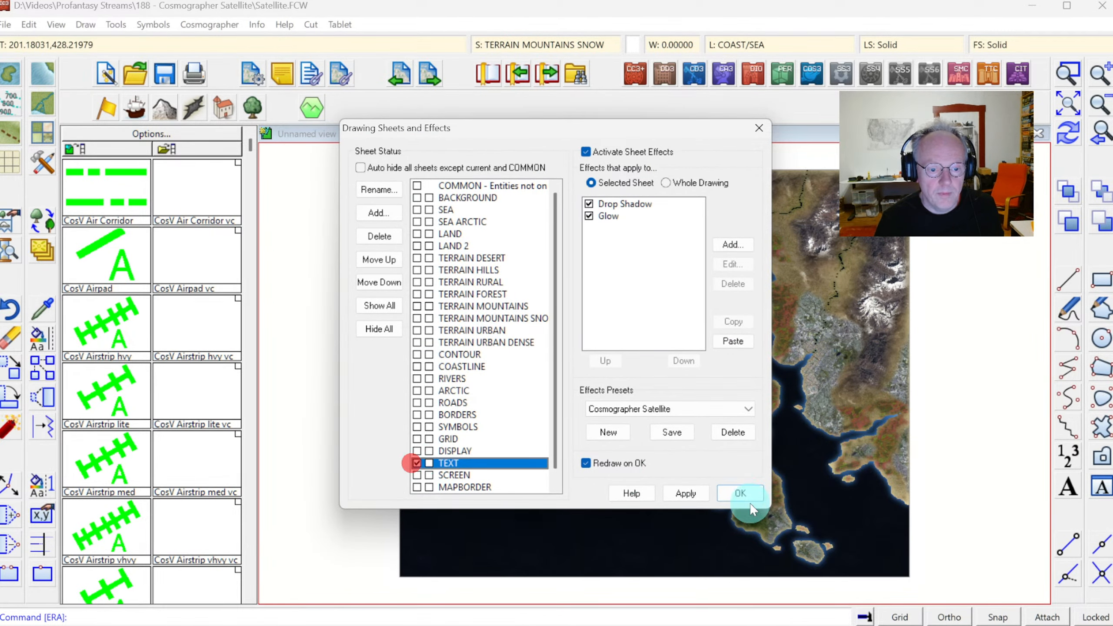
{"action": "left_click", "coordinate": [739, 493]}
{"action": "left_click", "coordinate": [726, 47]}
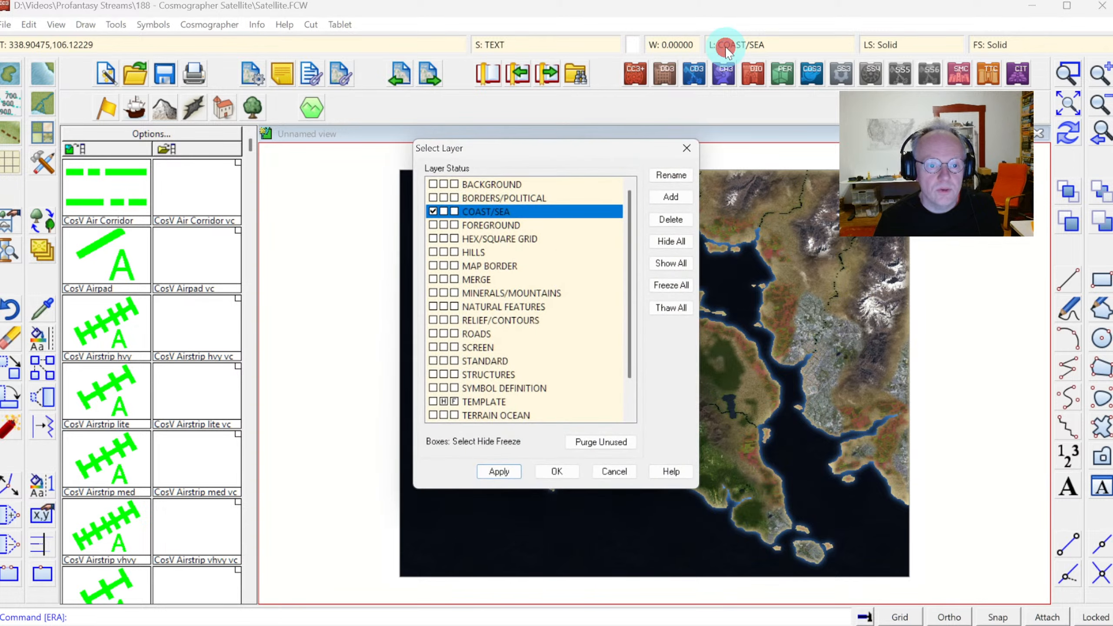
{"action": "scroll", "coordinate": [565, 272], "scroll_direction": "down", "scroll_amount": 2}
{"action": "left_click", "coordinate": [434, 387]}
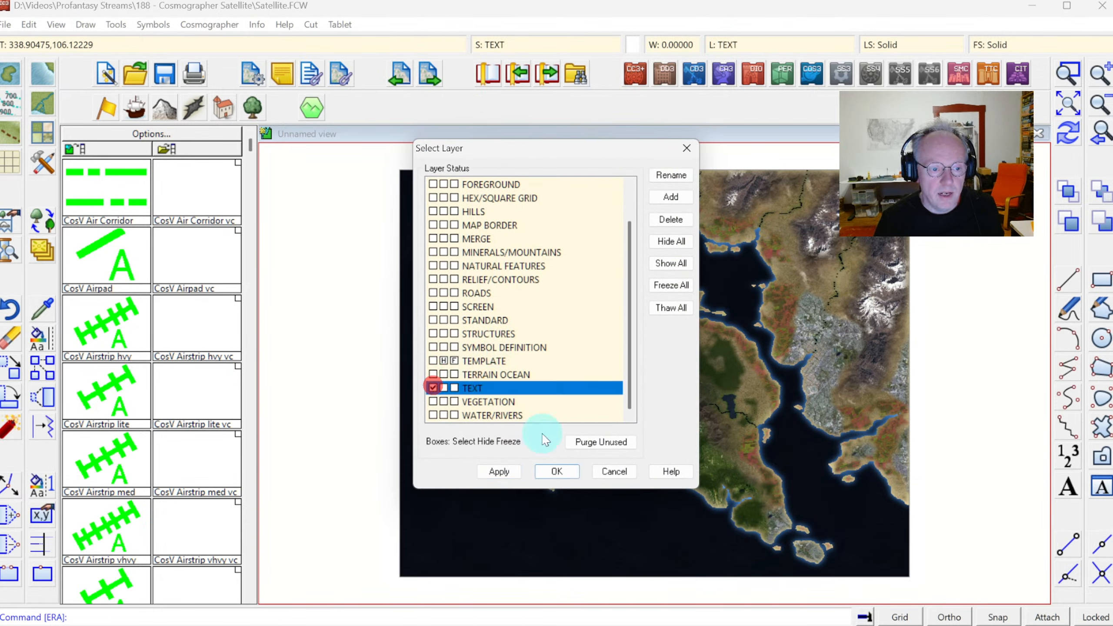
{"action": "left_click", "coordinate": [556, 471]}
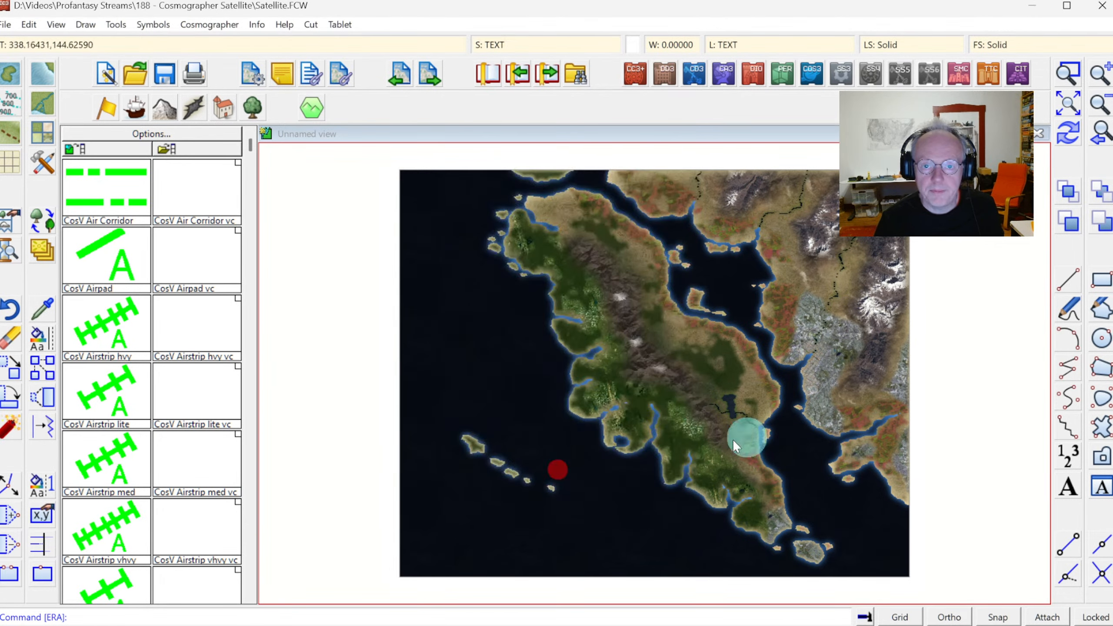
Add the label "Western Ocean", scaled down slightly, in the open sea south of the small southwestern island chain
{"action": "left_click", "coordinate": [1068, 490]}
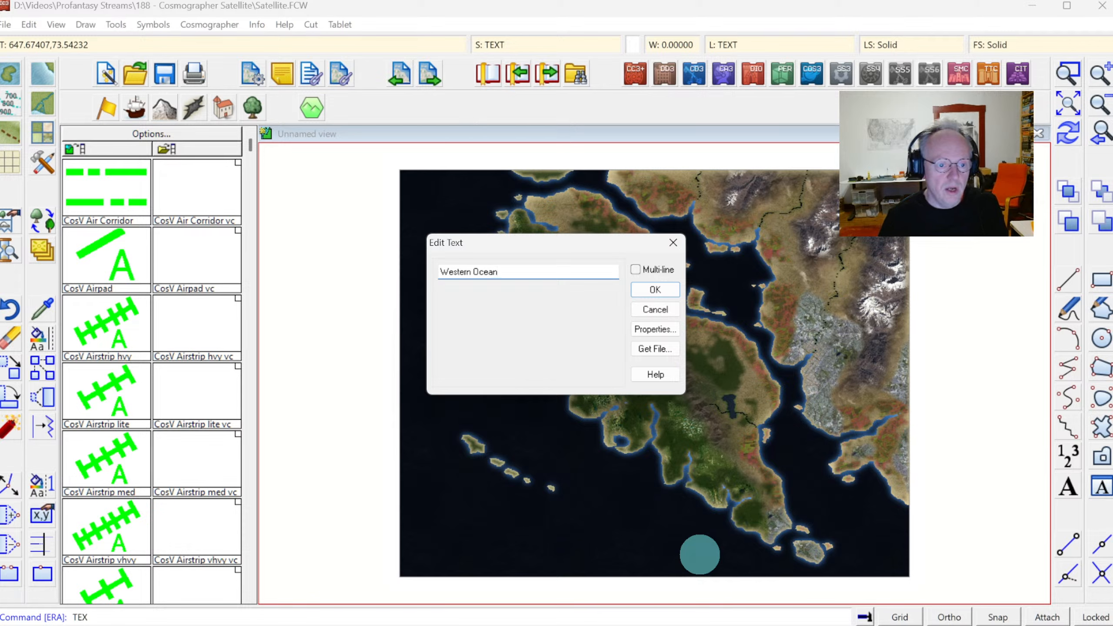
{"action": "left_click", "coordinate": [644, 289]}
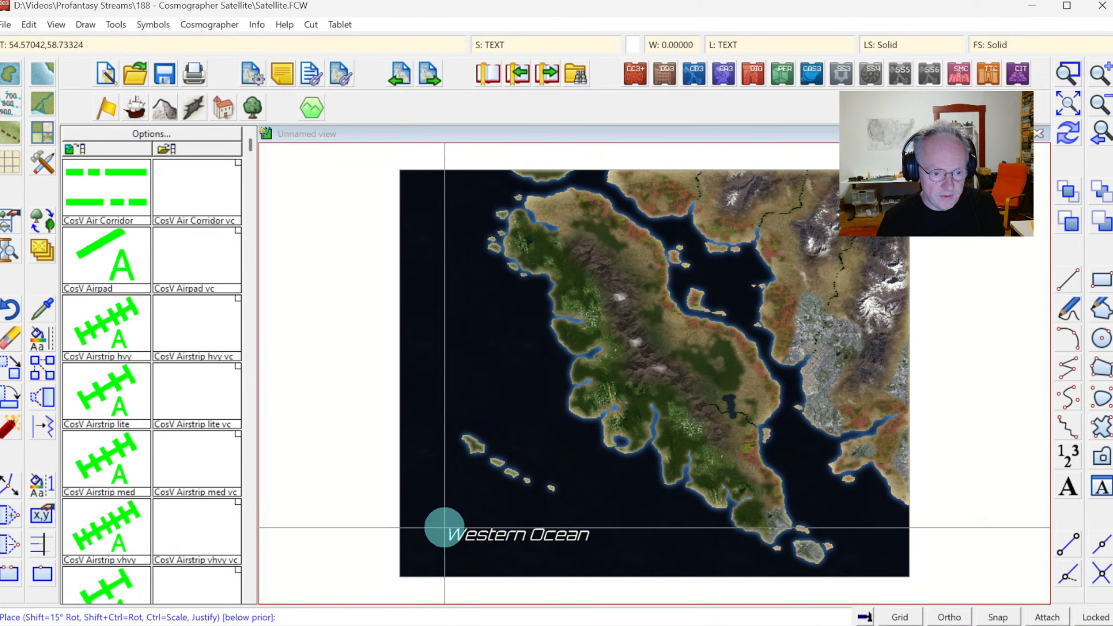
{"action": "key", "text": "ctrl"}
{"action": "key", "text": "ctrl"}
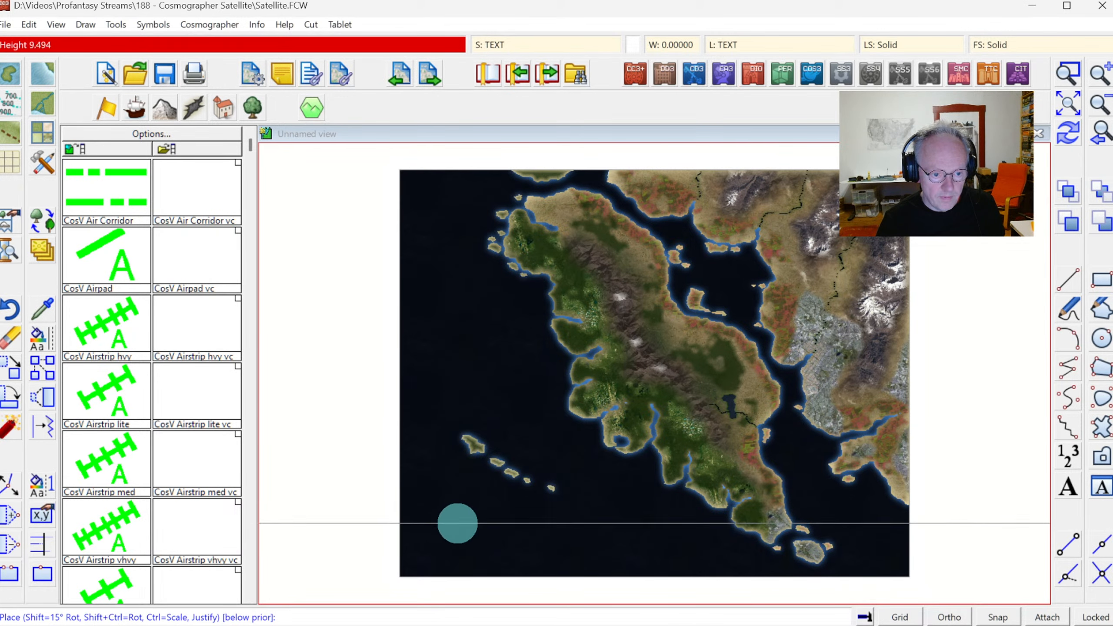
{"action": "left_click", "coordinate": [446, 525]}
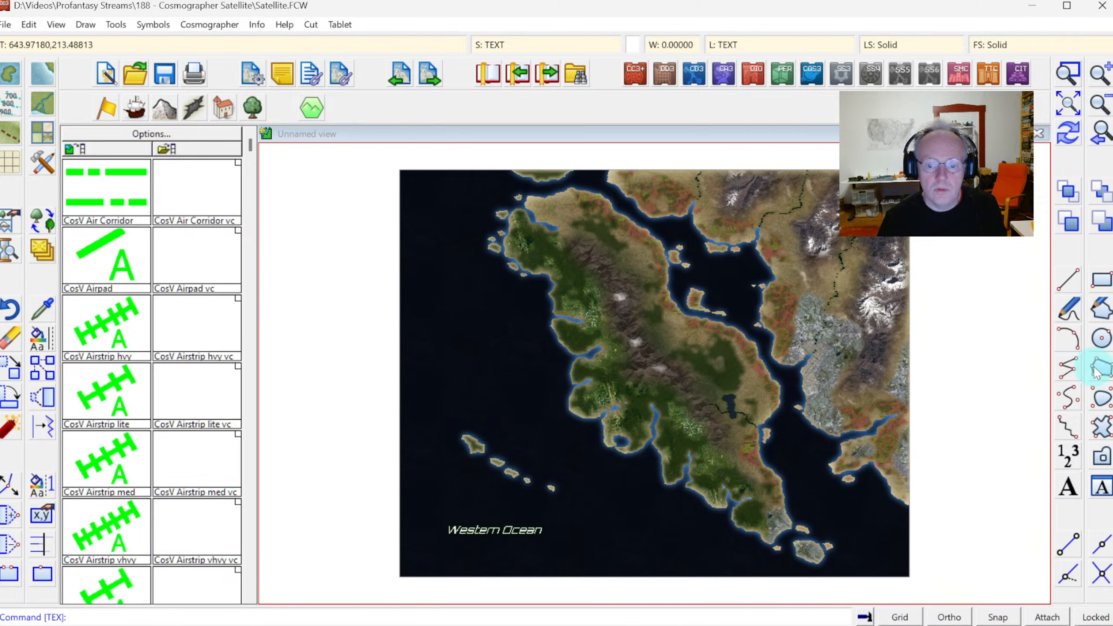
Add the label "Pearlescent Islands", rotated and scaled down to run diagonally along the northeast side of the small island chain
{"action": "left_click", "coordinate": [1066, 491]}
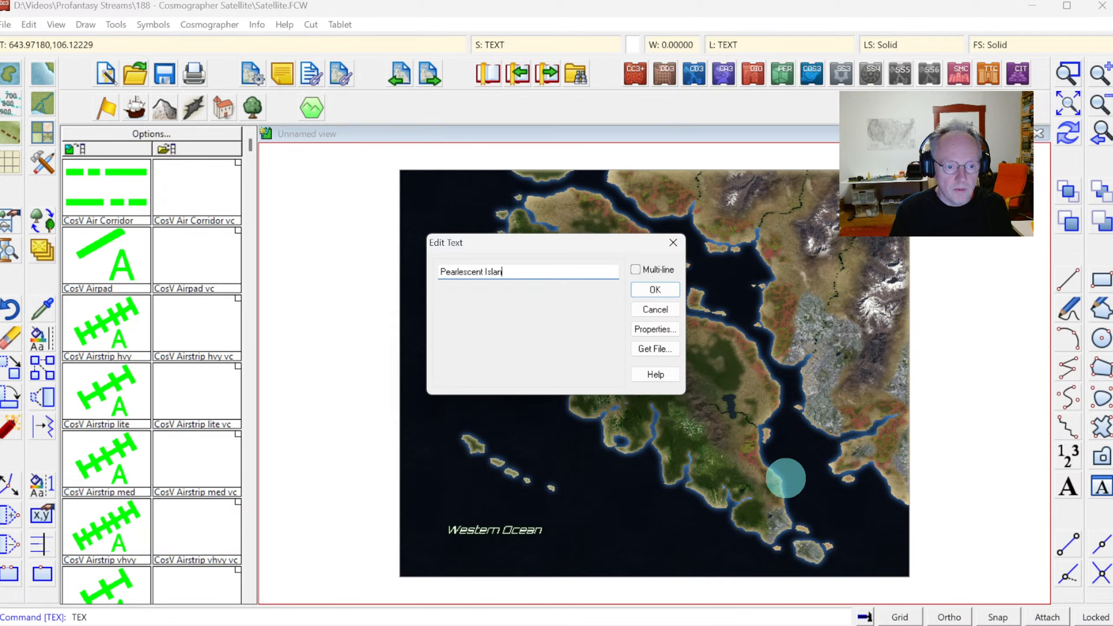
{"action": "left_click", "coordinate": [652, 291]}
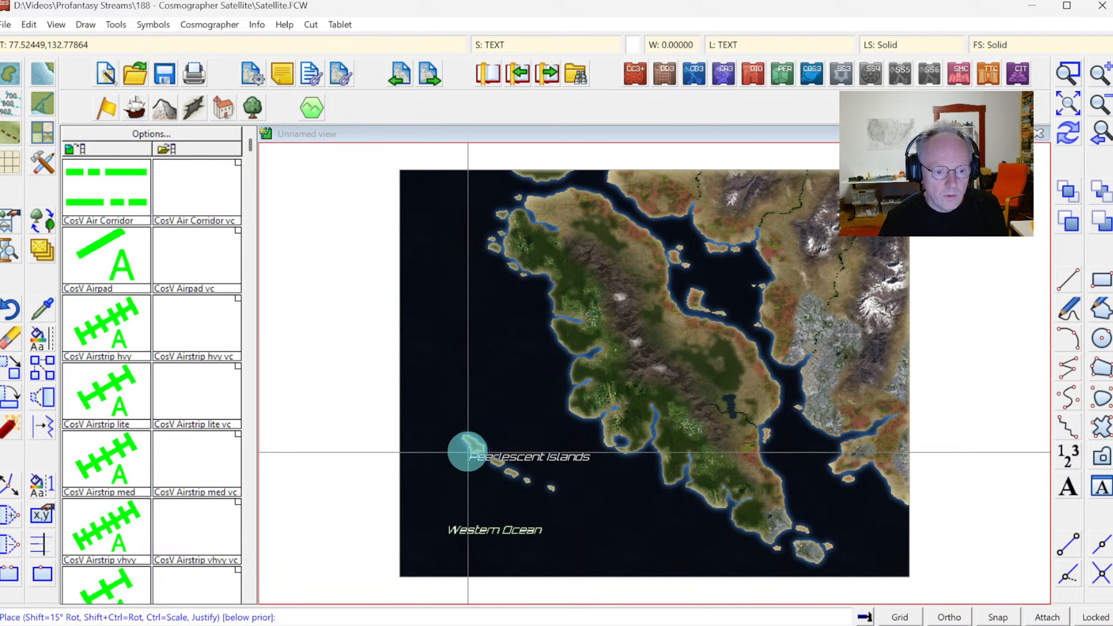
{"action": "key", "text": "shift"}
{"action": "key", "text": "shift"}
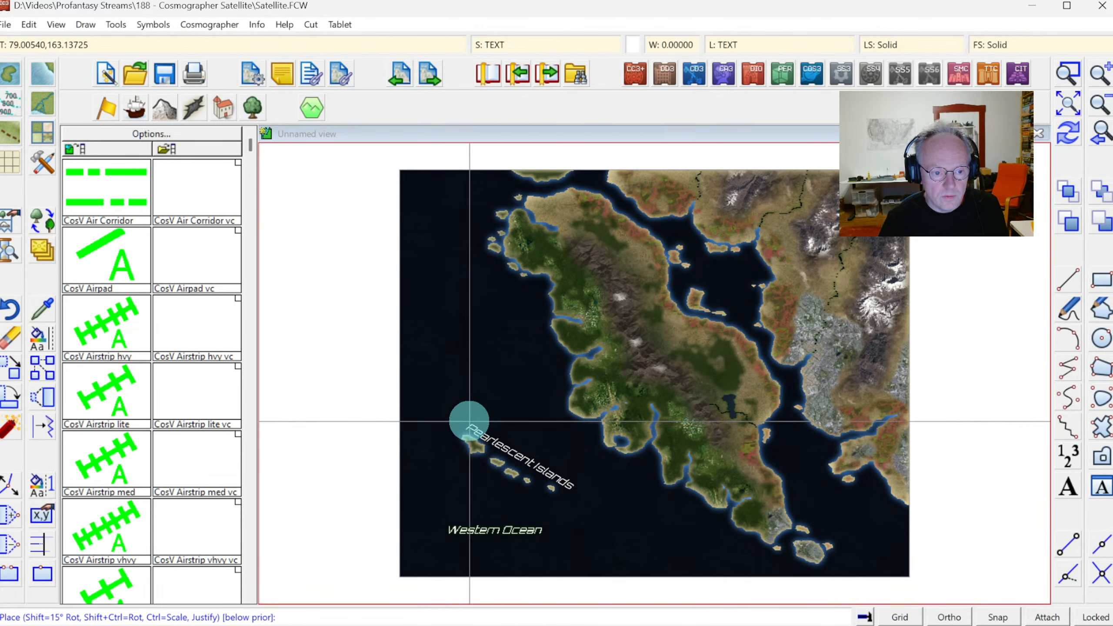
{"action": "key", "text": "ctrl"}
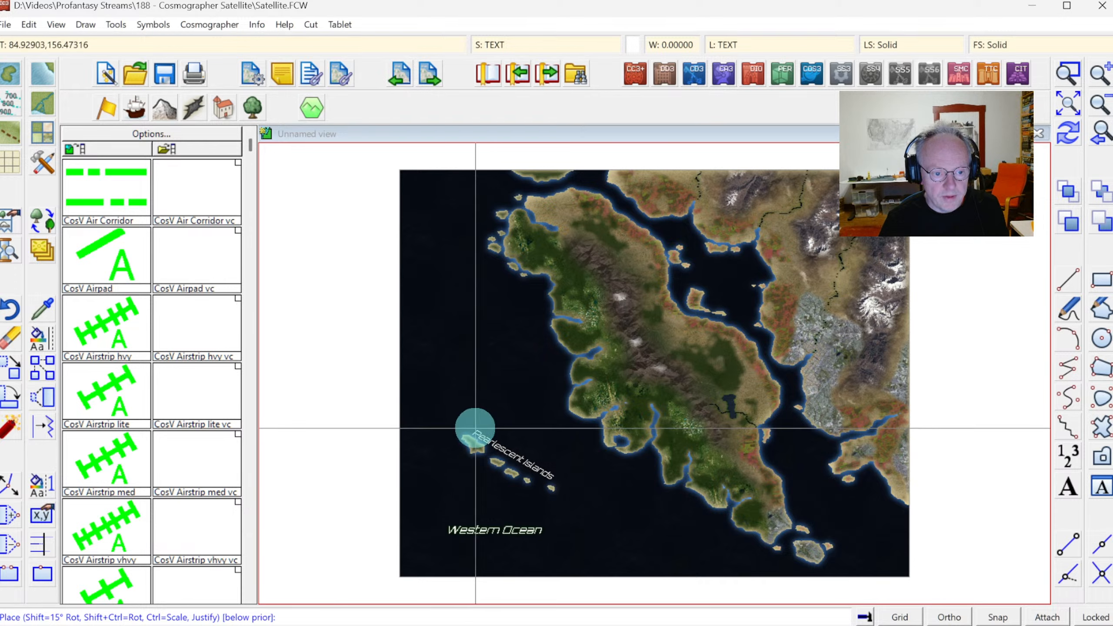
{"action": "left_click", "coordinate": [476, 427]}
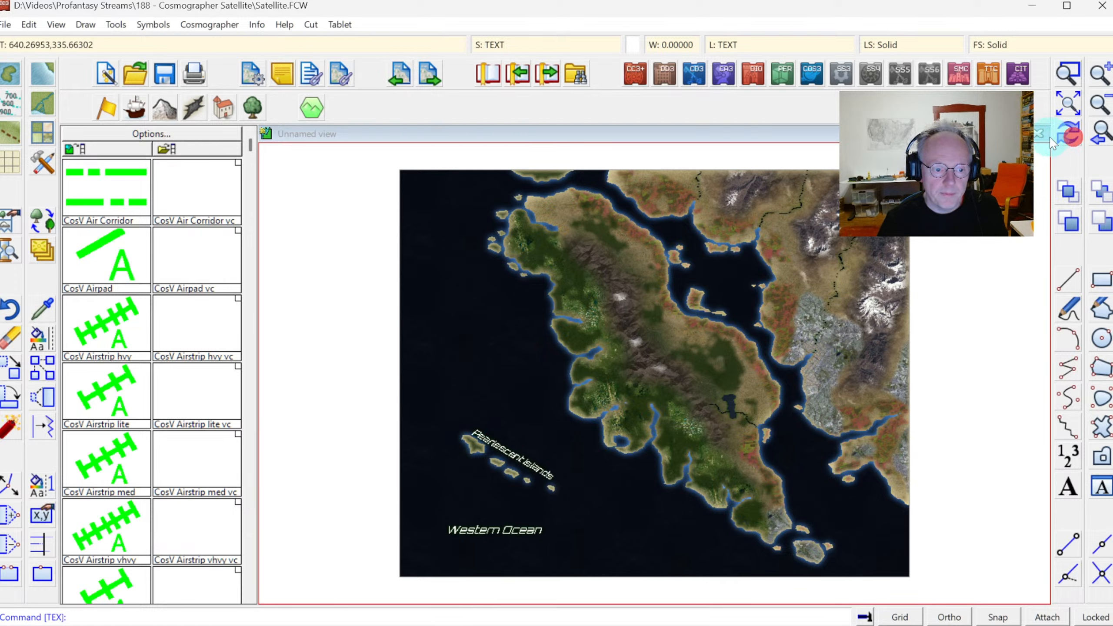
Scale down the "Pearlescent Islands" label and reposition it along the northeast side of the small island chain
{"action": "left_click", "coordinate": [1064, 60]}
{"action": "left_click", "coordinate": [1064, 96]}
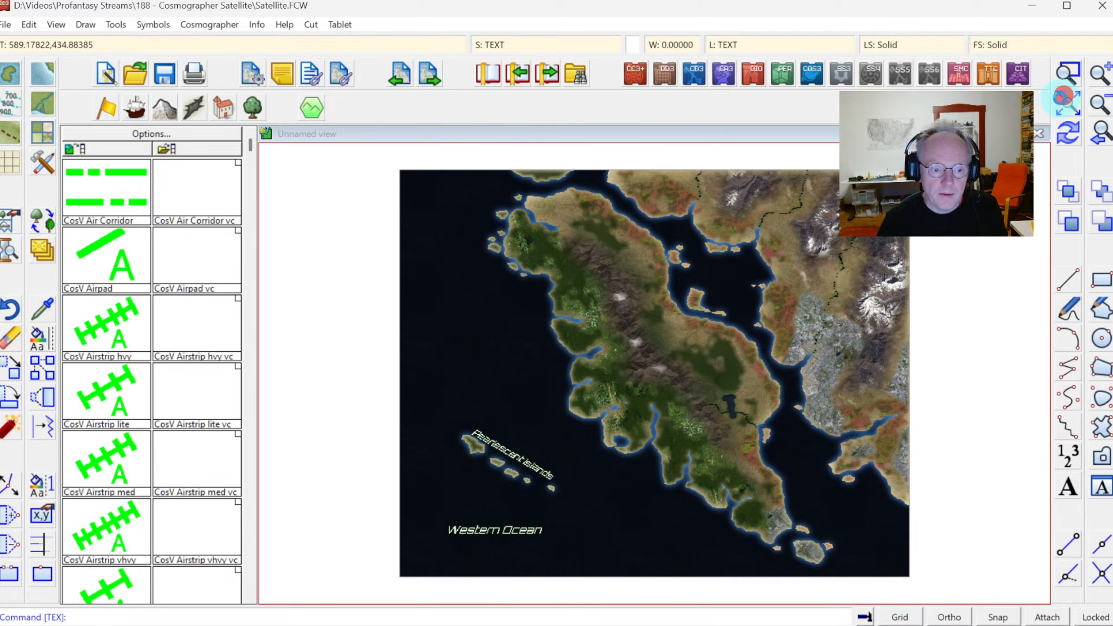
{"action": "left_click", "coordinate": [1066, 78]}
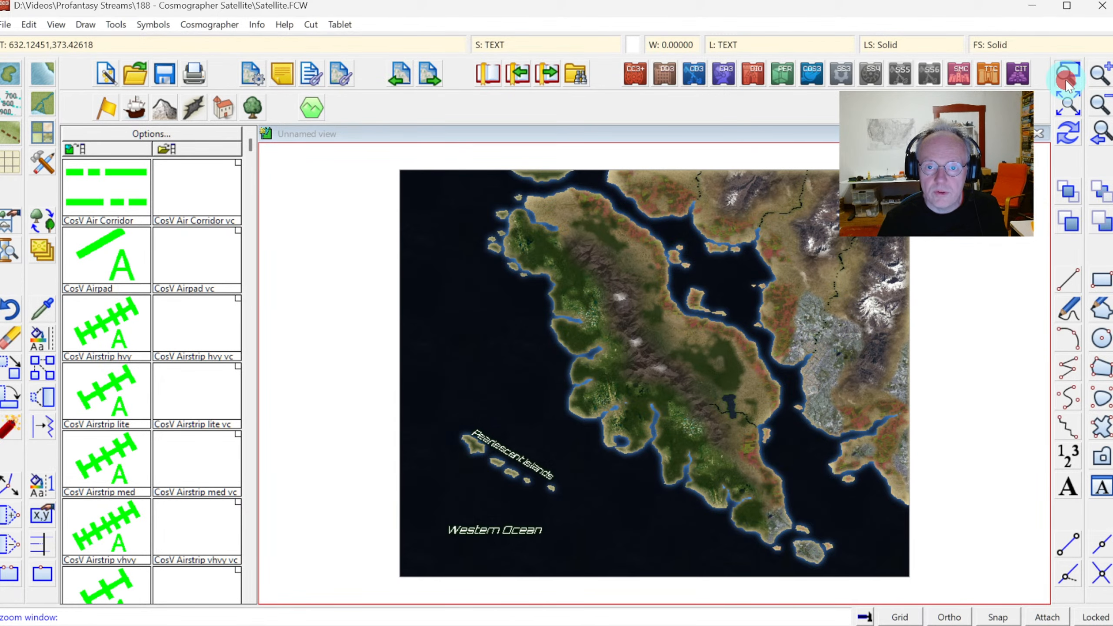
{"action": "left_click", "coordinate": [435, 419]}
{"action": "left_click", "coordinate": [617, 547]}
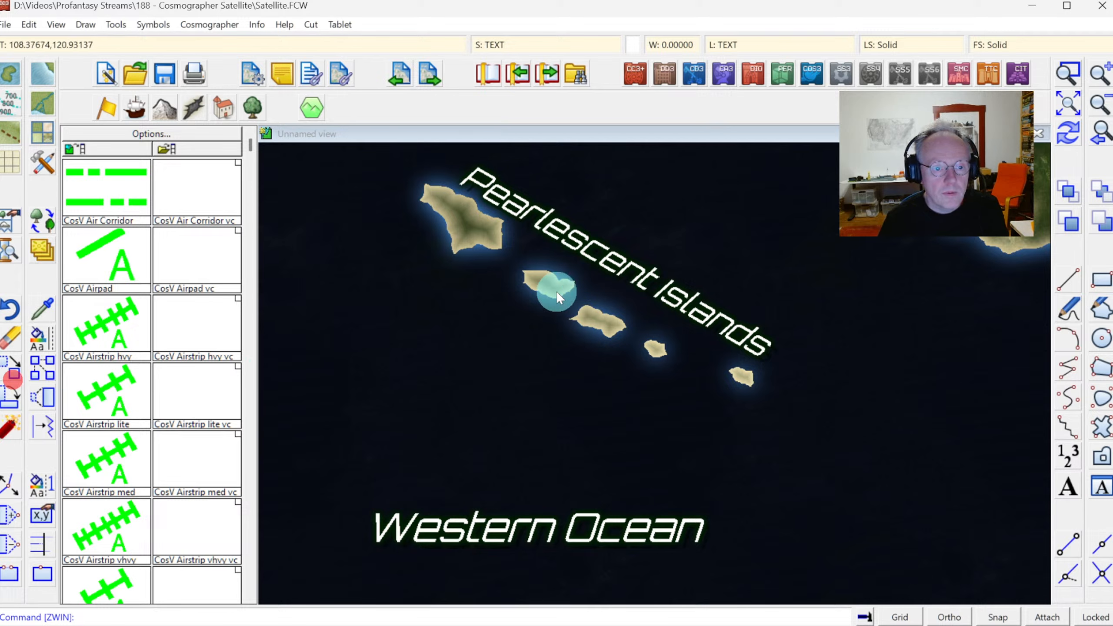
{"action": "left_click", "coordinate": [591, 257]}
{"action": "right_click", "coordinate": [629, 291]}
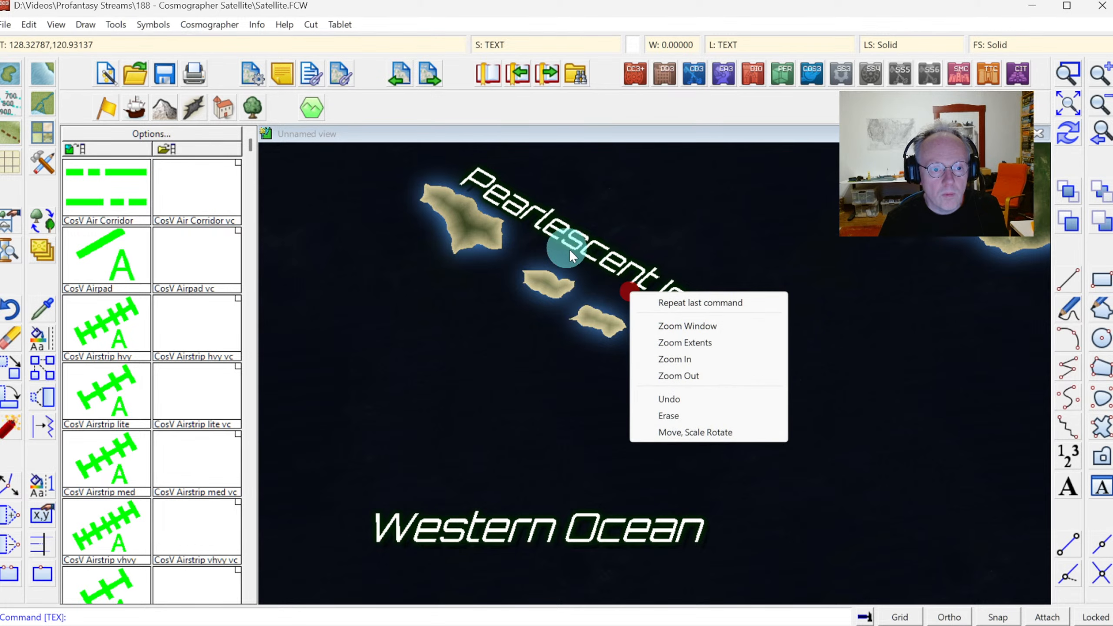
{"action": "left_click", "coordinate": [34, 394]}
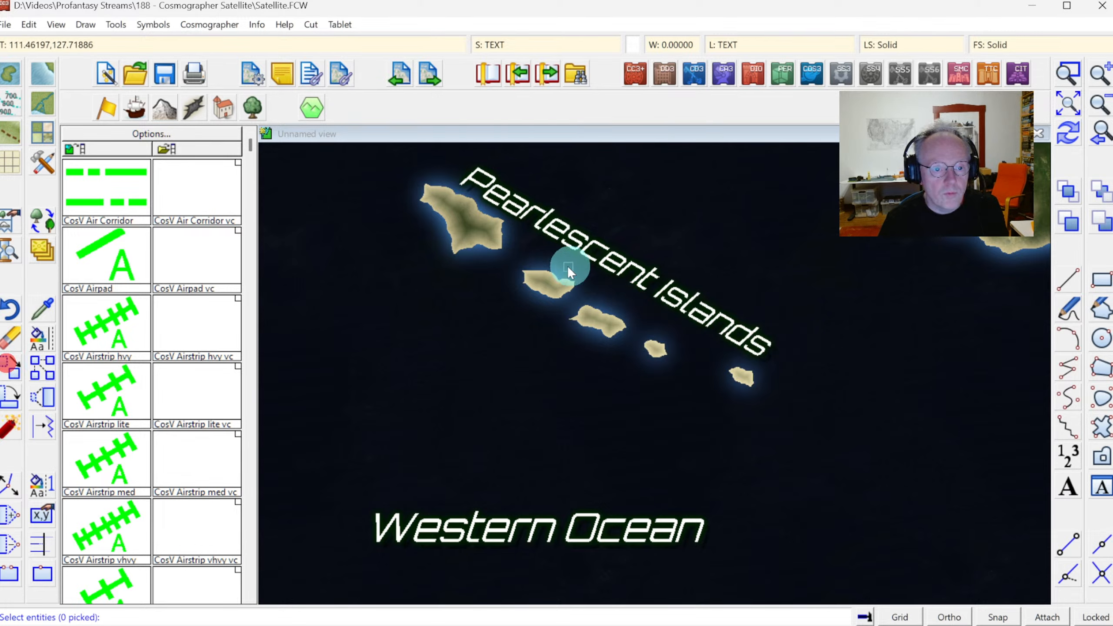
{"action": "left_click", "coordinate": [591, 255]}
{"action": "right_click", "coordinate": [626, 267]}
{"action": "left_click", "coordinate": [627, 278]}
{"action": "left_click", "coordinate": [581, 236]}
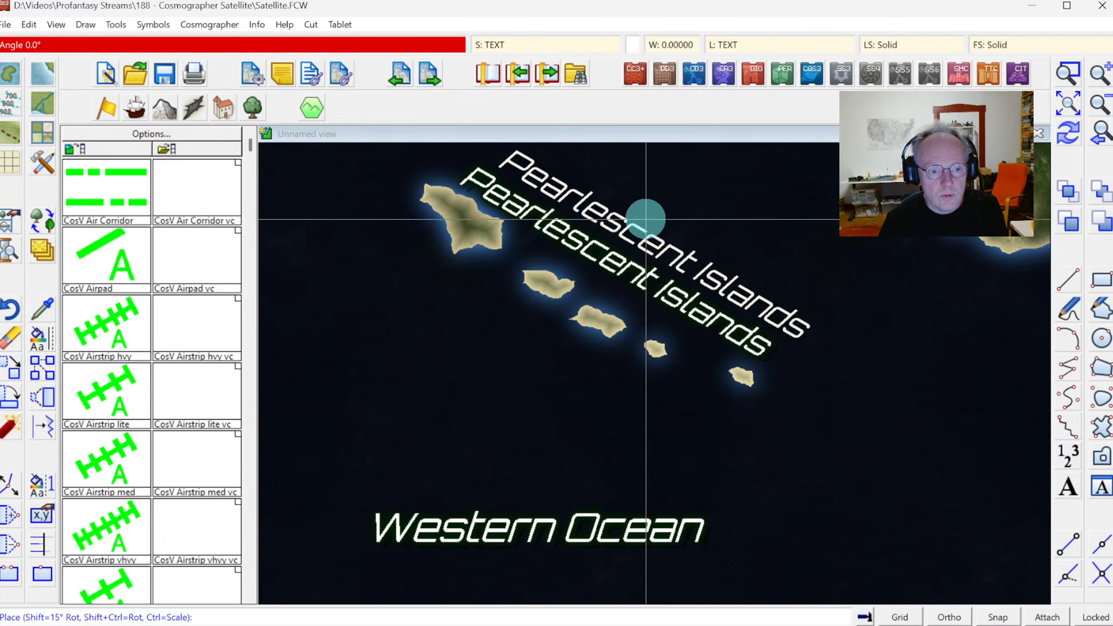
{"action": "key", "text": "ctrl"}
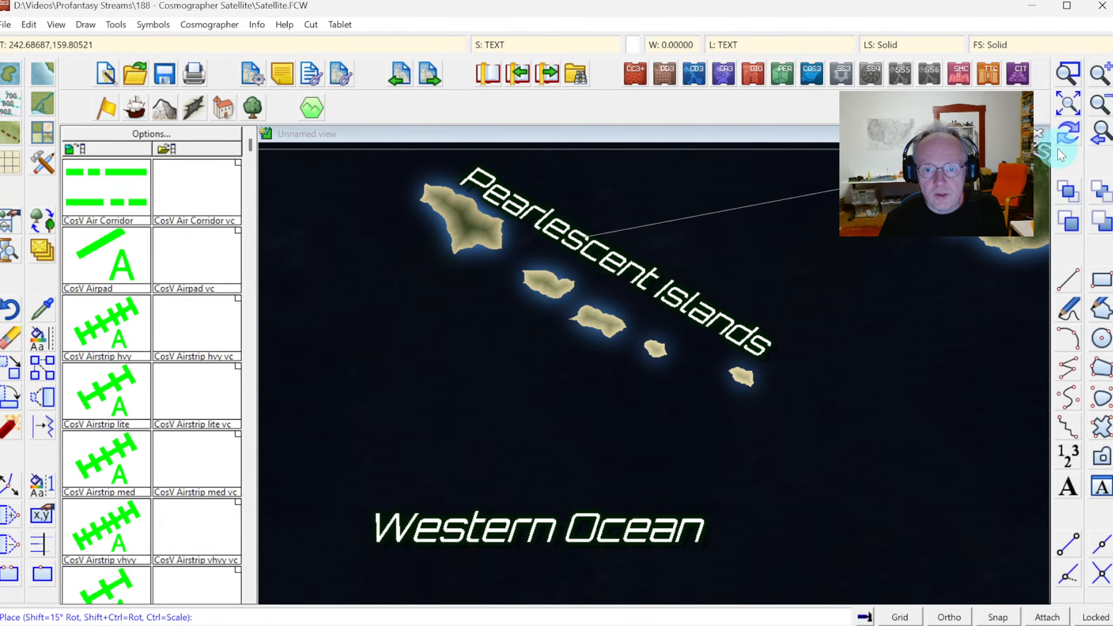
{"action": "left_click", "coordinate": [1061, 138]}
{"action": "key", "text": "ctrl"}
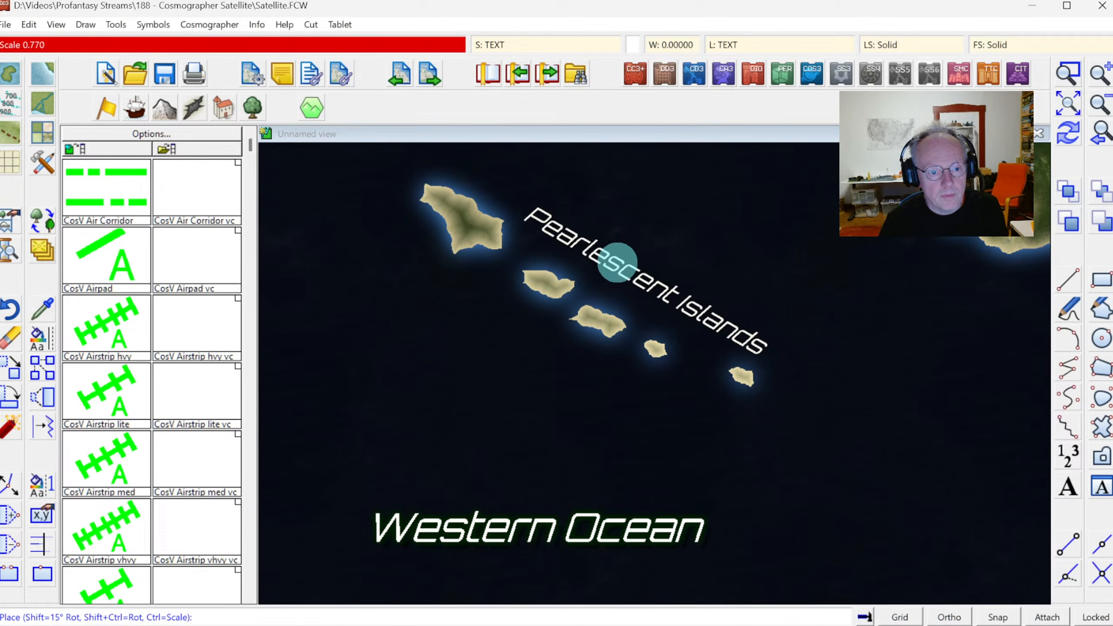
{"action": "left_click", "coordinate": [601, 240]}
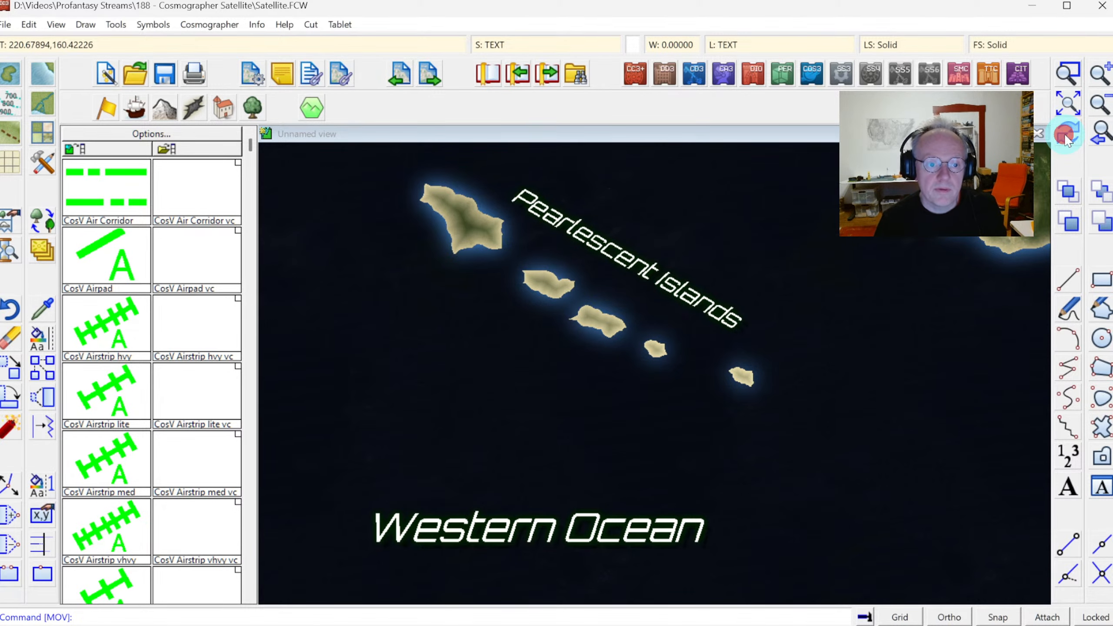
Set the text angle to 0° for the next label, keeping the italic Orbitron font
{"action": "left_click", "coordinate": [1060, 100]}
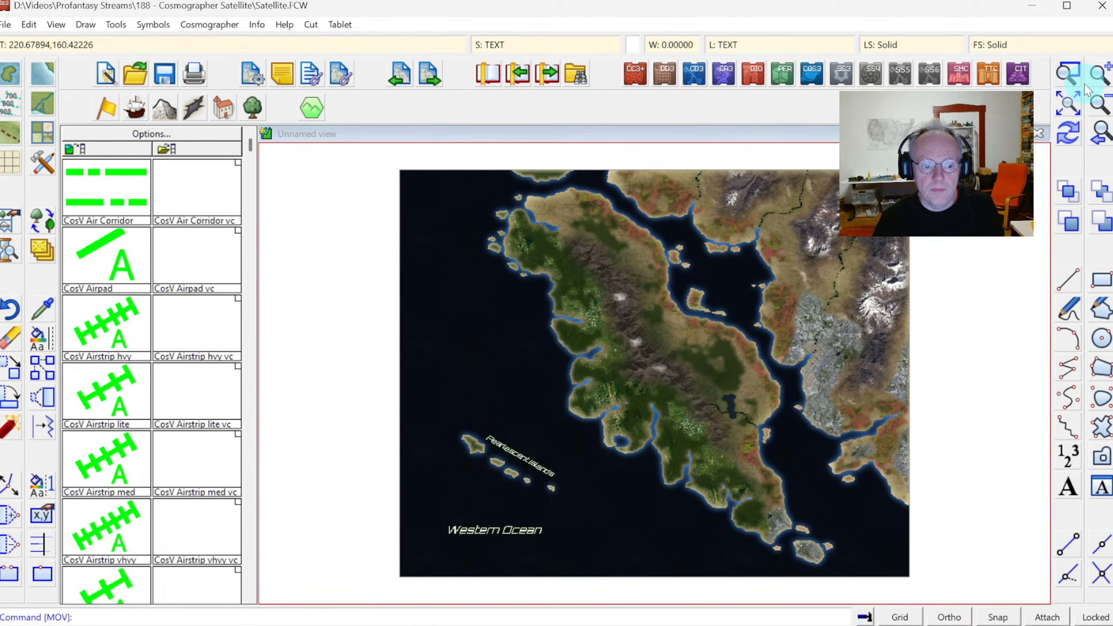
{"action": "left_click", "coordinate": [1068, 73]}
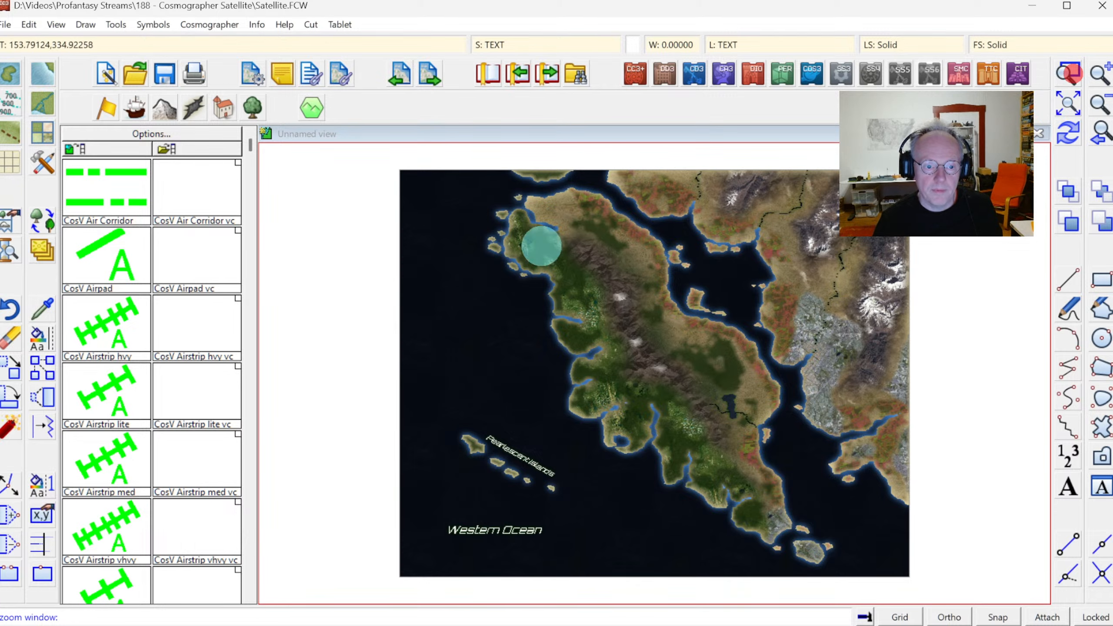
{"action": "left_click", "coordinate": [480, 264]}
{"action": "left_click", "coordinate": [834, 525]}
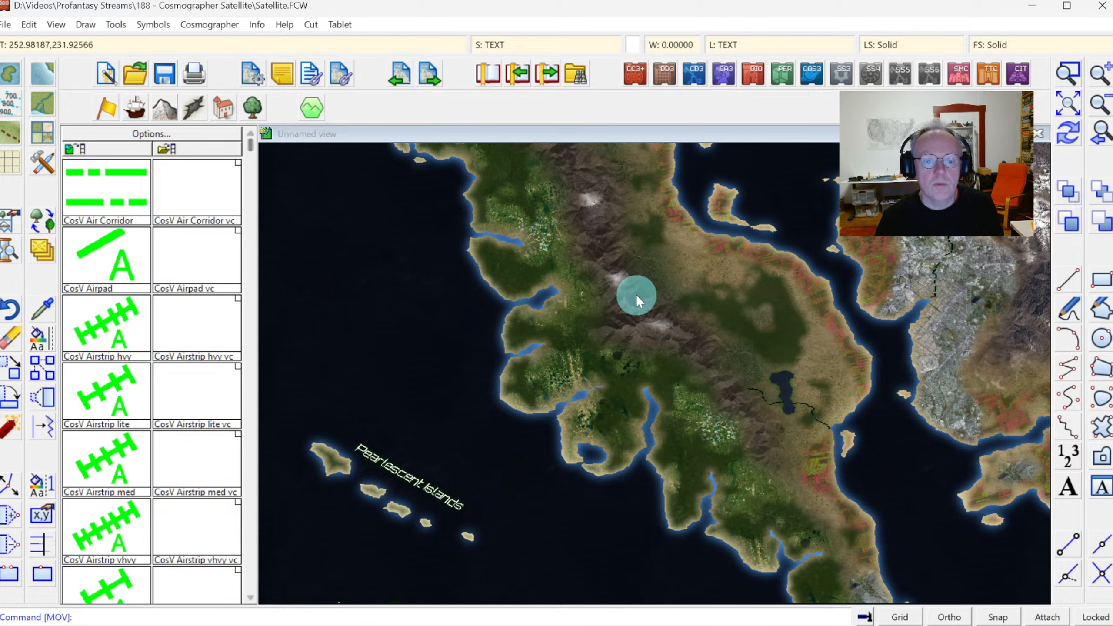
{"action": "right_click", "coordinate": [1060, 483]}
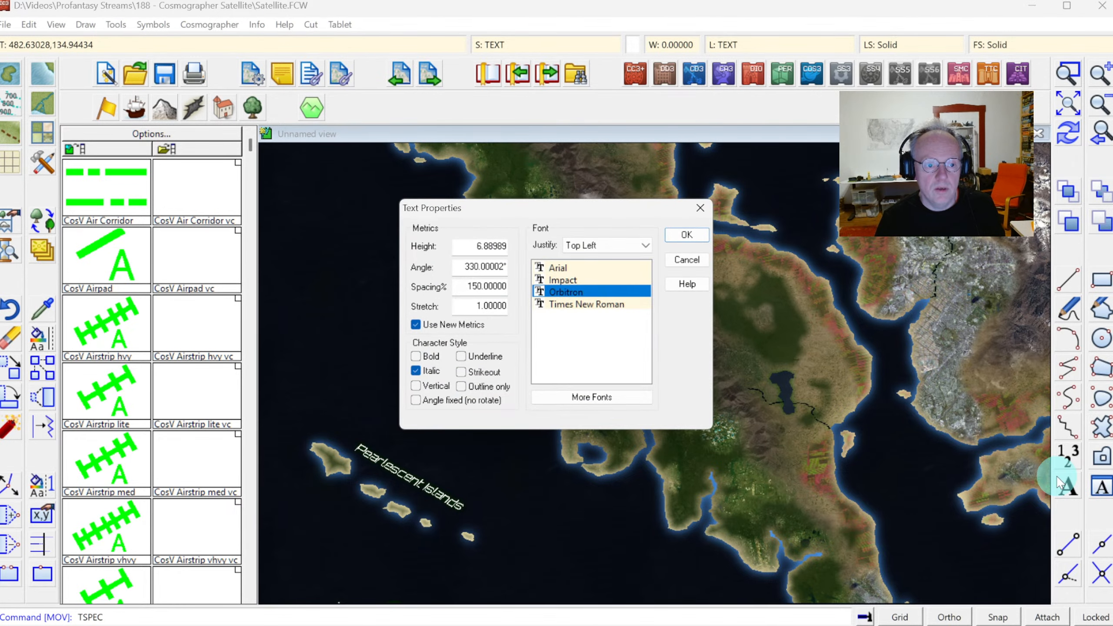
{"action": "key", "text": "Return"}
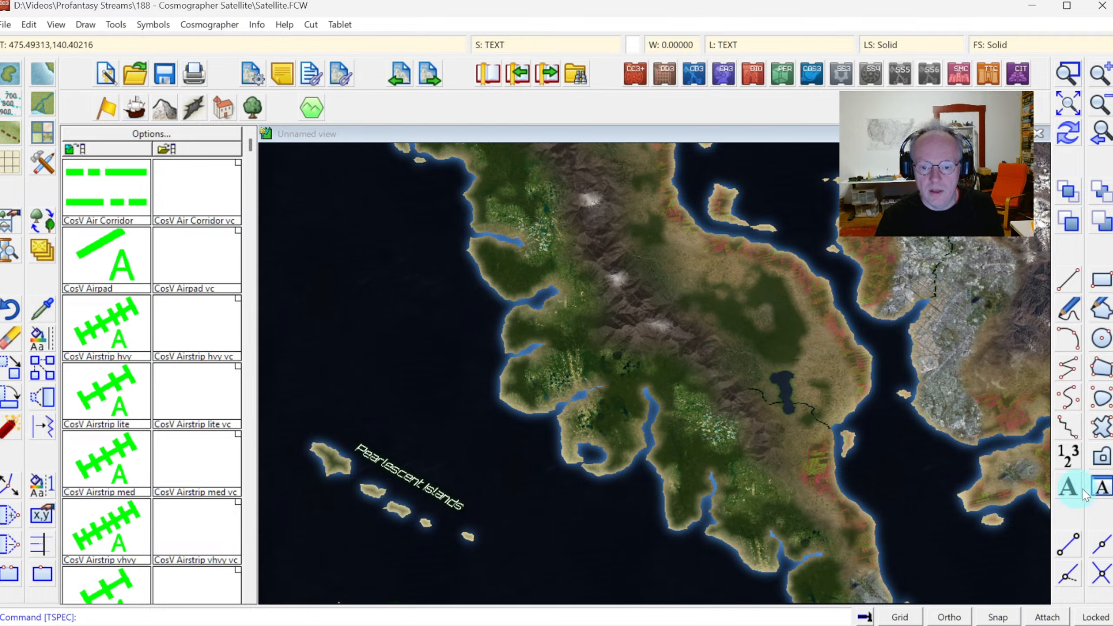
Add the label "Reynald Island", justified to mid center, across the mountain range in the middle of the large central island
{"action": "left_click", "coordinate": [1068, 488]}
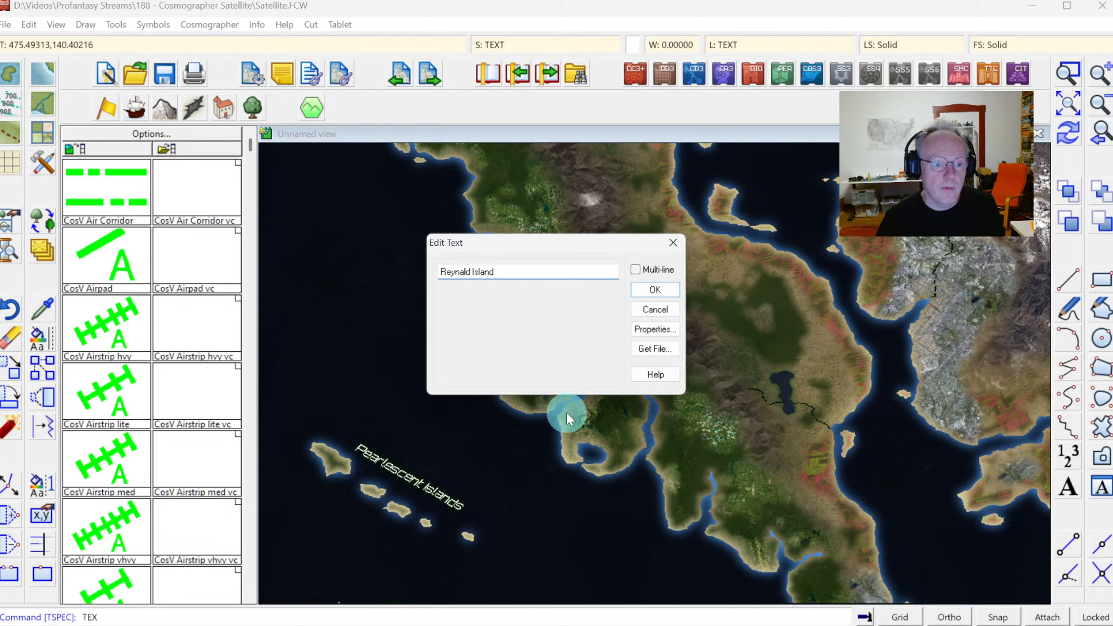
{"action": "left_click", "coordinate": [654, 290]}
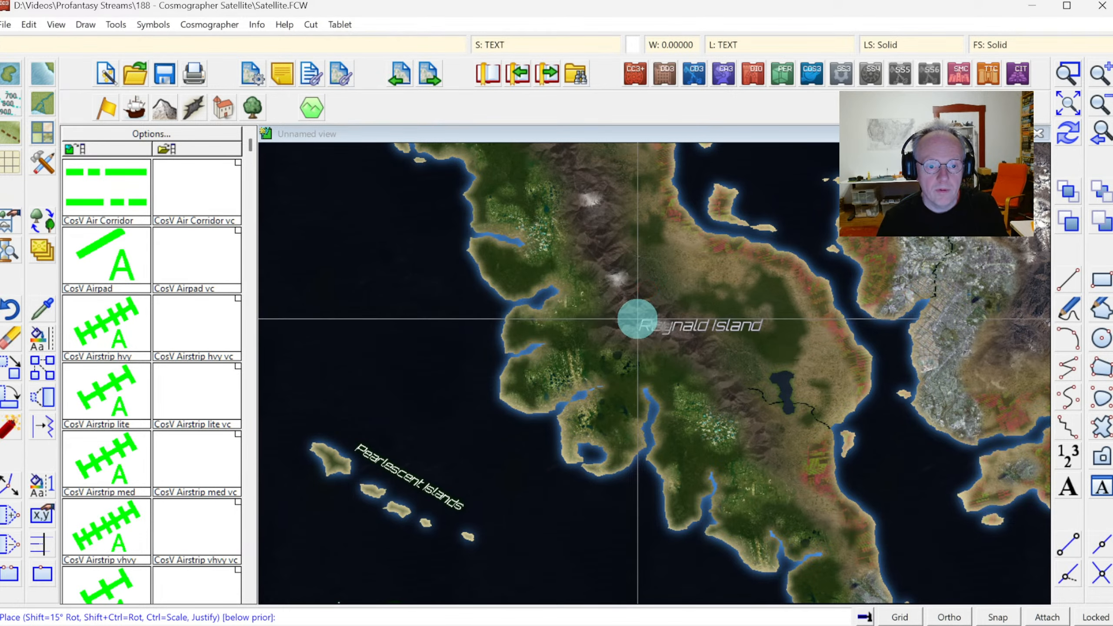
{"action": "key", "text": "j"}
{"action": "key", "text": "j"}
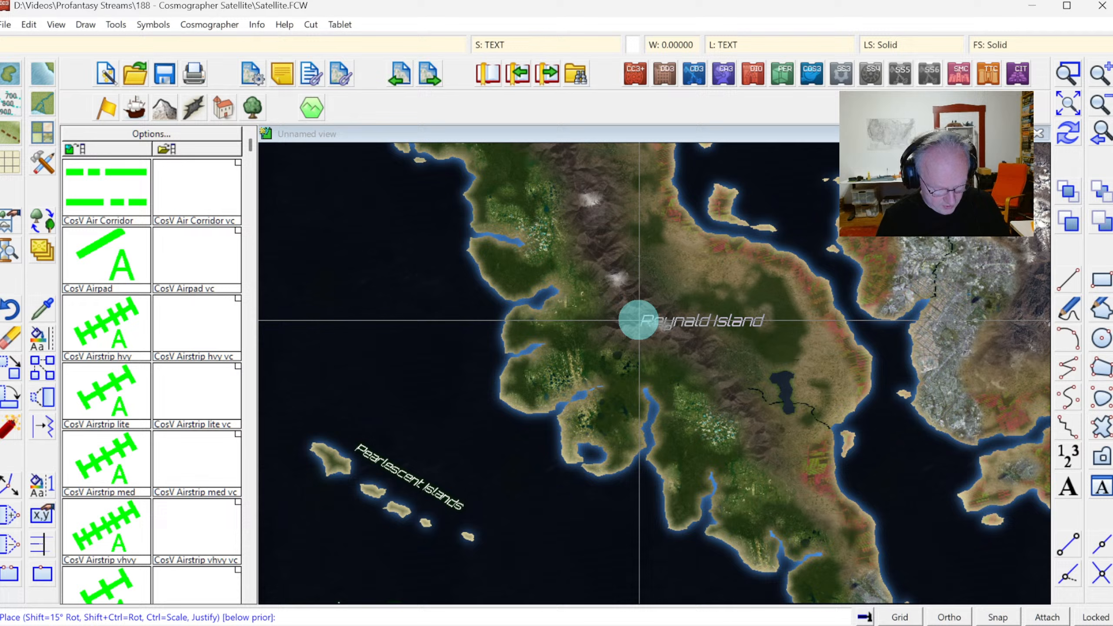
{"action": "left_click", "coordinate": [1073, 112]}
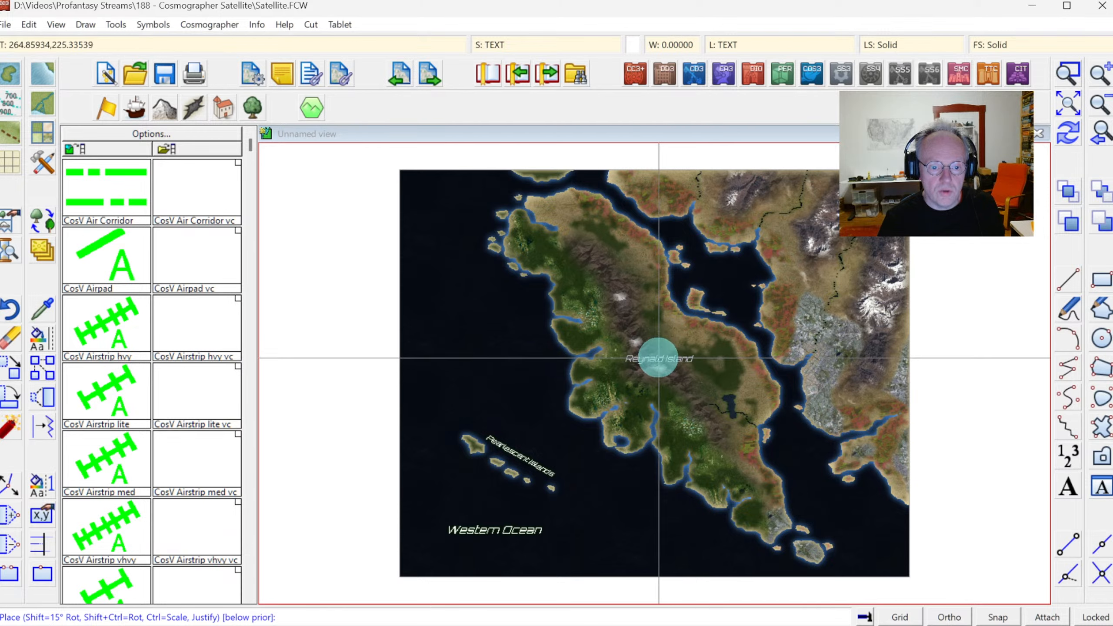
{"action": "left_click", "coordinate": [659, 358]}
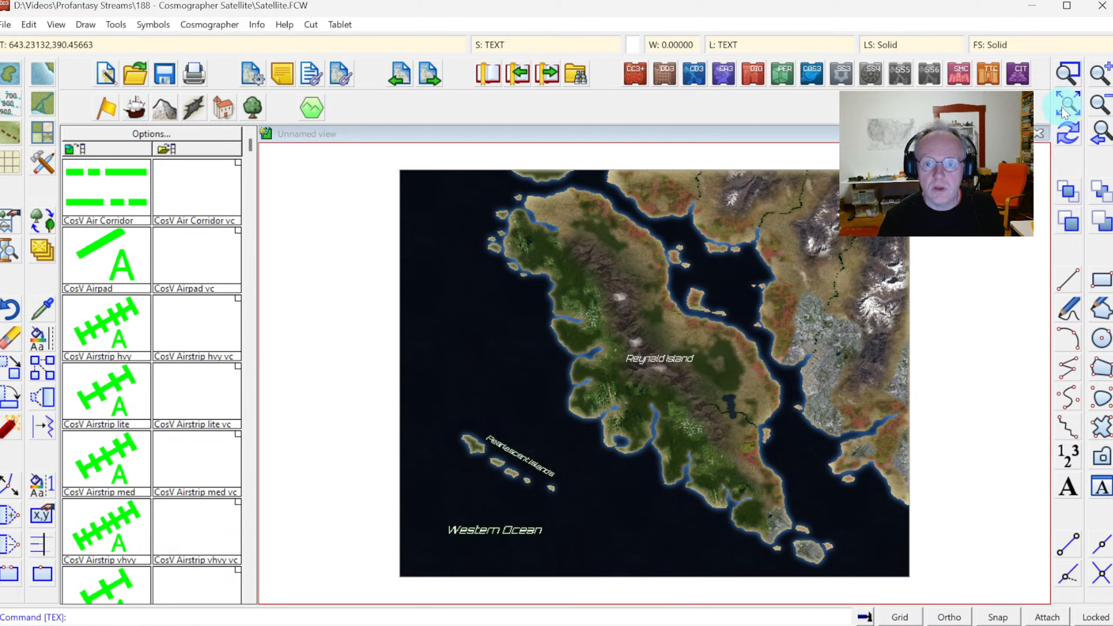
{"action": "left_click", "coordinate": [1070, 132]}
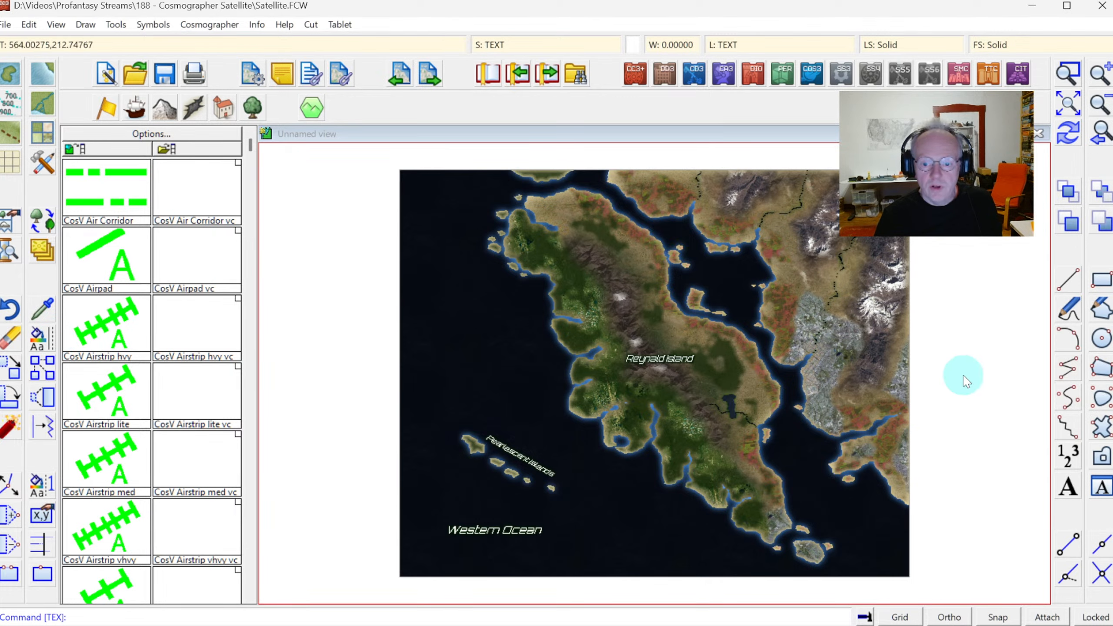
{"action": "left_click", "coordinate": [1068, 487]}
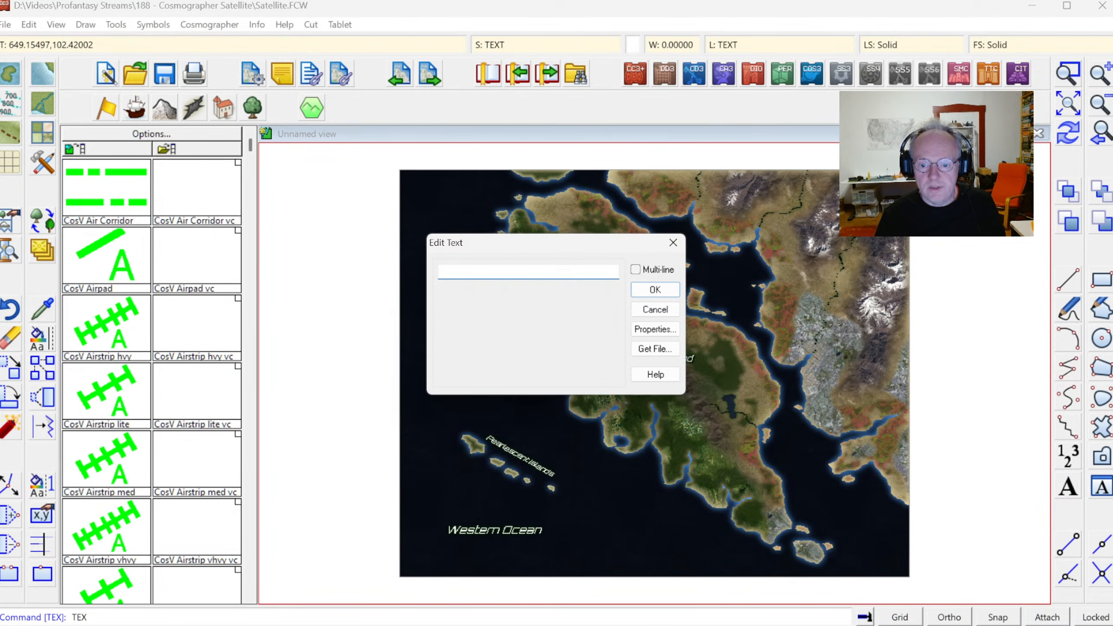
{"action": "key", "text": "Escape"}
{"action": "left_click", "coordinate": [1100, 487]}
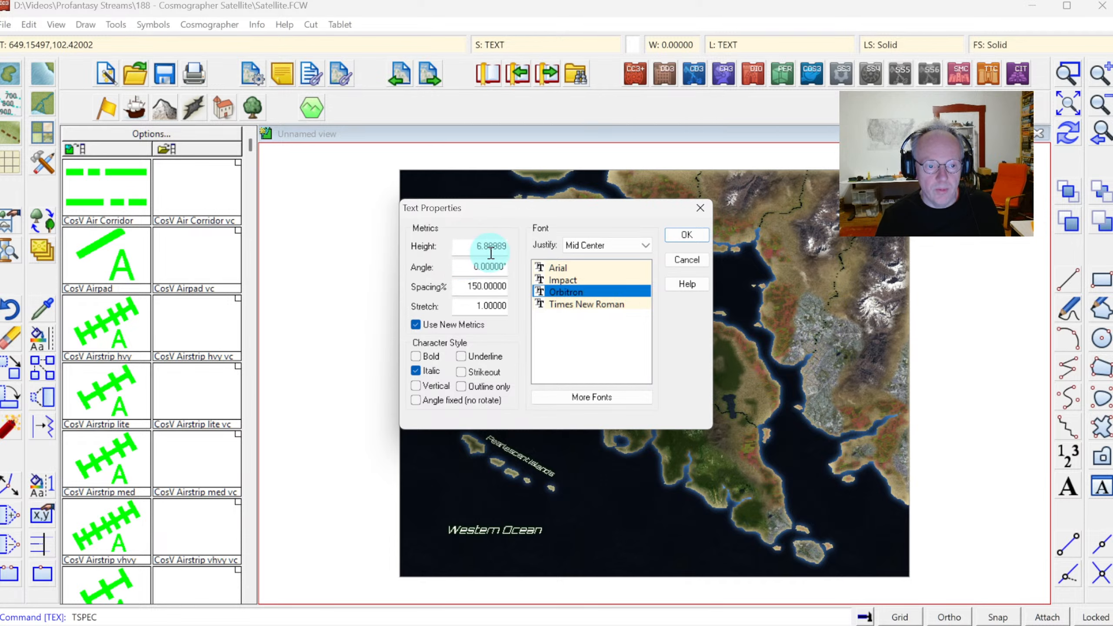
{"action": "key", "text": "Return"}
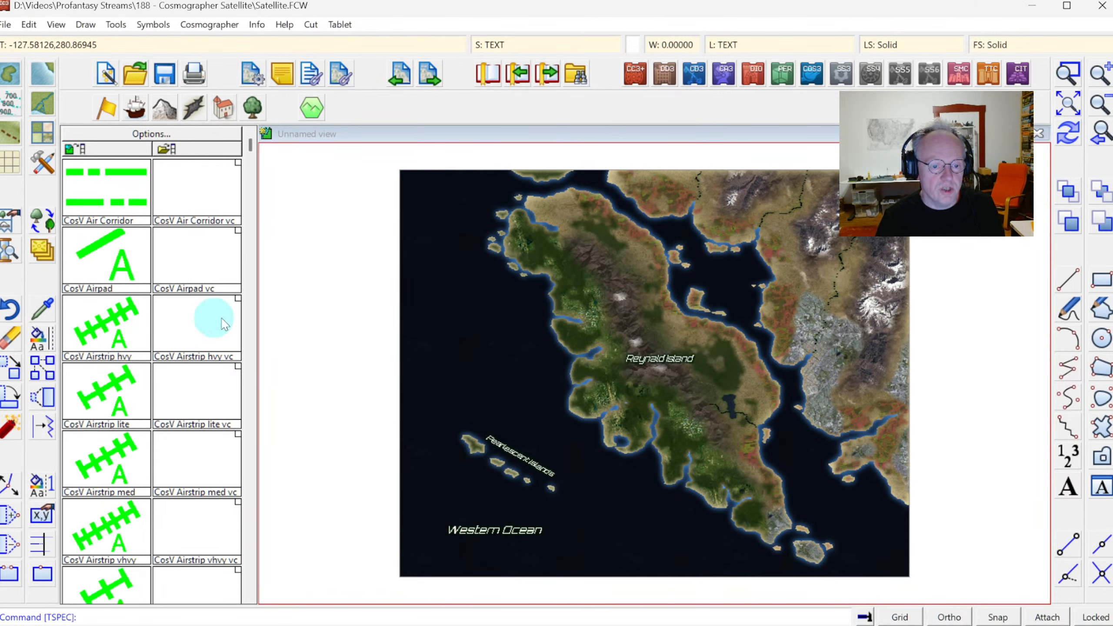
Change the text height of the "Reynald Island" and "Western Ocean" labels to 7, changing only touched items
{"action": "right_click", "coordinate": [39, 339]}
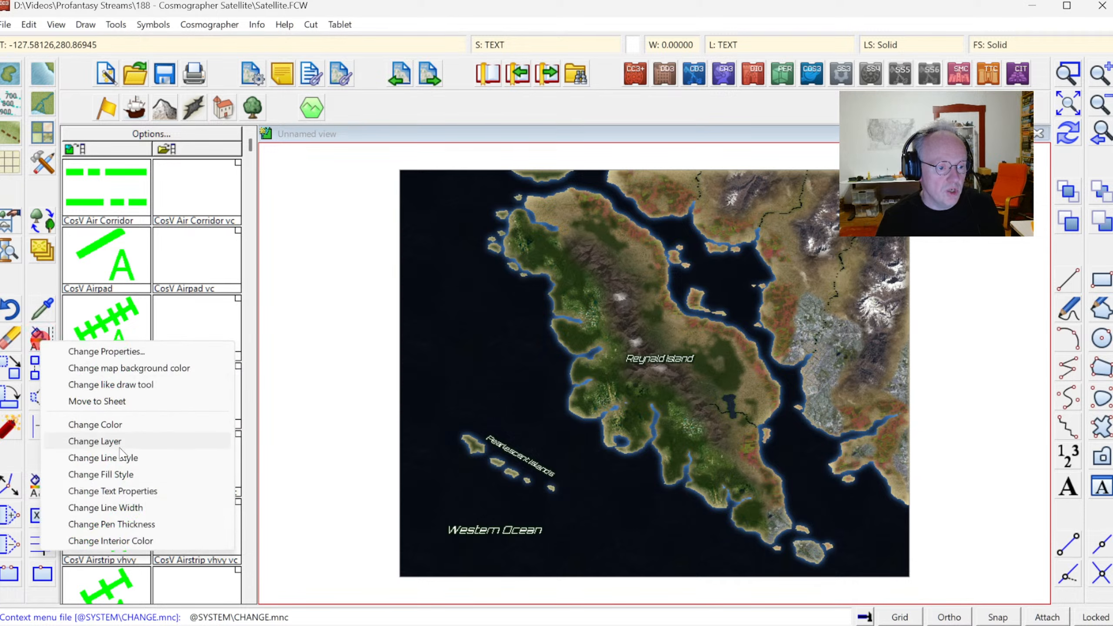
{"action": "left_click", "coordinate": [121, 491]}
{"action": "right_click", "coordinate": [604, 398]}
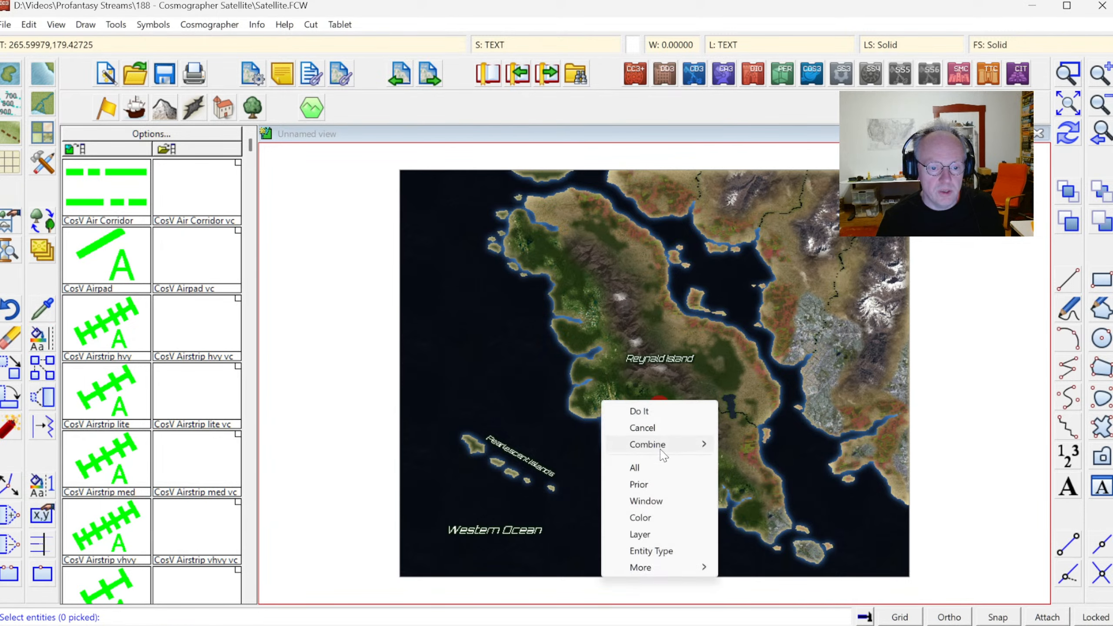
{"action": "left_click", "coordinate": [639, 484]}
{"action": "left_click", "coordinate": [499, 531]}
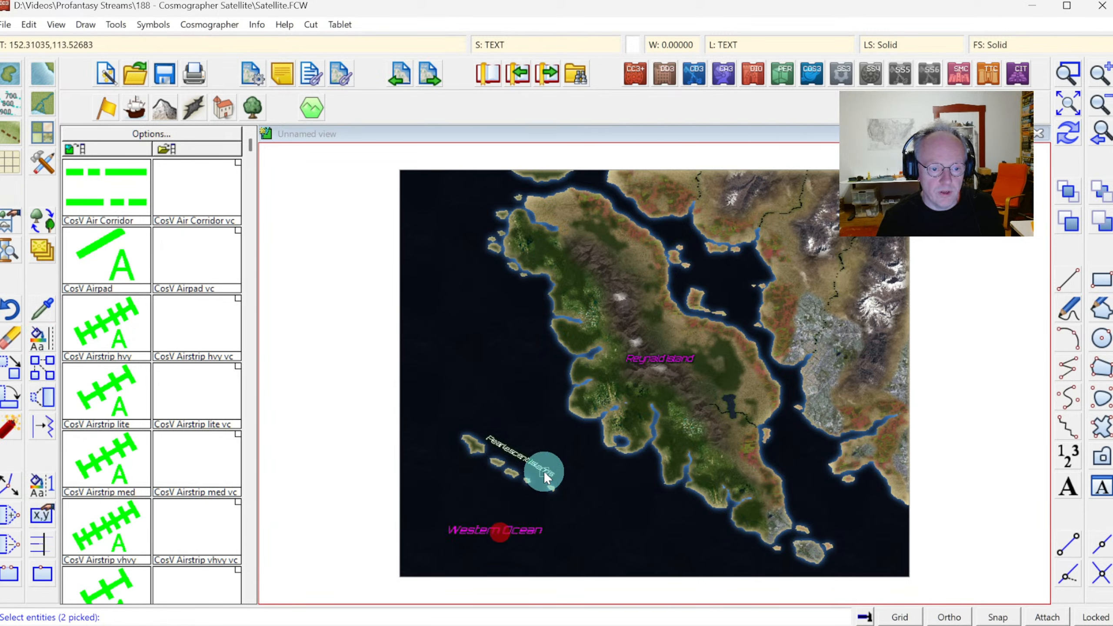
{"action": "right_click", "coordinate": [520, 362]}
{"action": "left_click", "coordinate": [507, 355]}
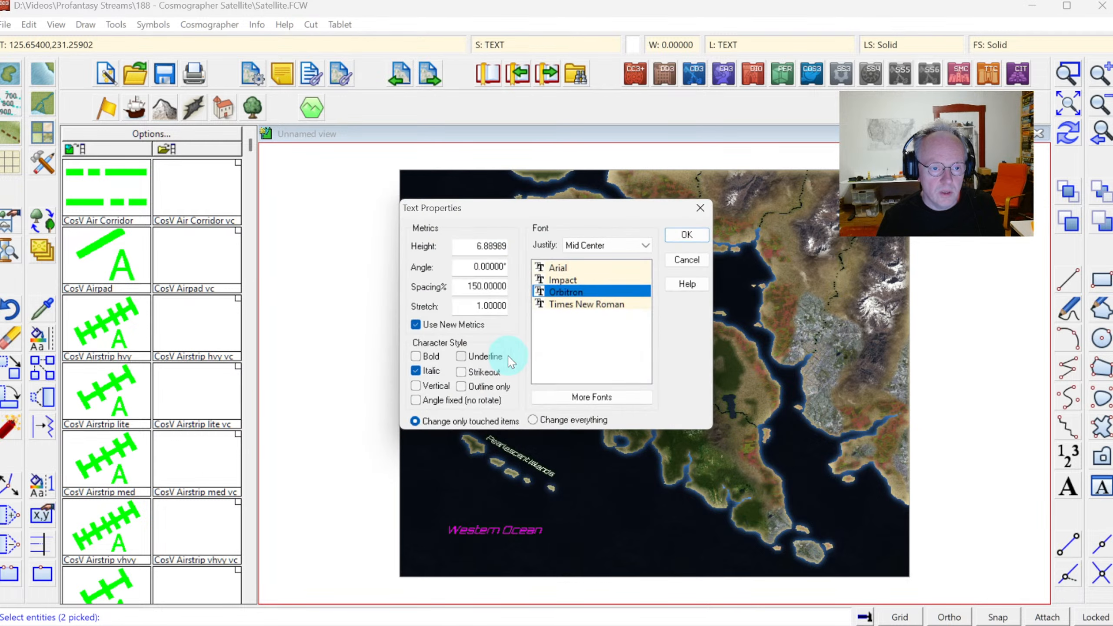
{"action": "left_click", "coordinate": [481, 248]}
{"action": "double_click", "coordinate": [481, 247]}
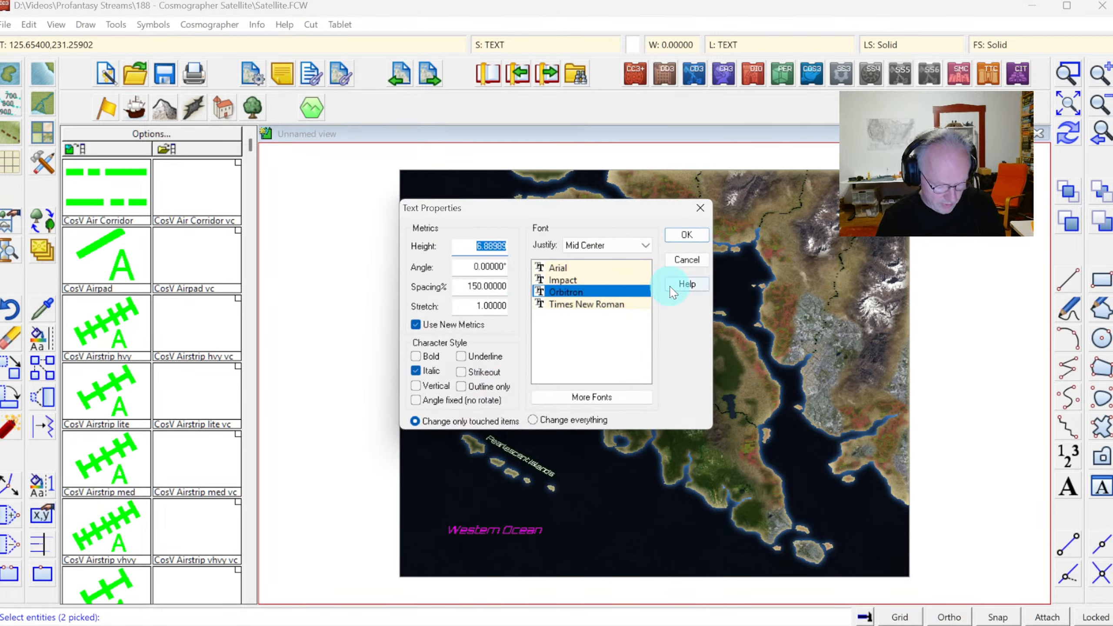
{"action": "type", "text": "7"}
{"action": "left_click", "coordinate": [708, 237]}
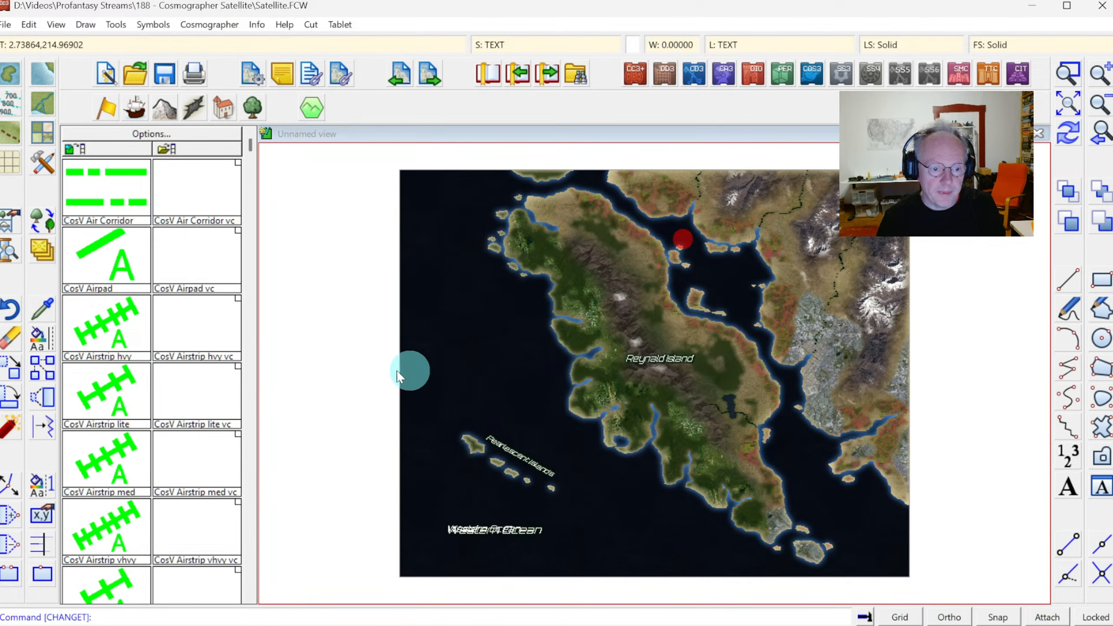
Match the current drawing and text properties to the "Western Ocean" label and redraw the map
{"action": "left_click", "coordinate": [43, 310]}
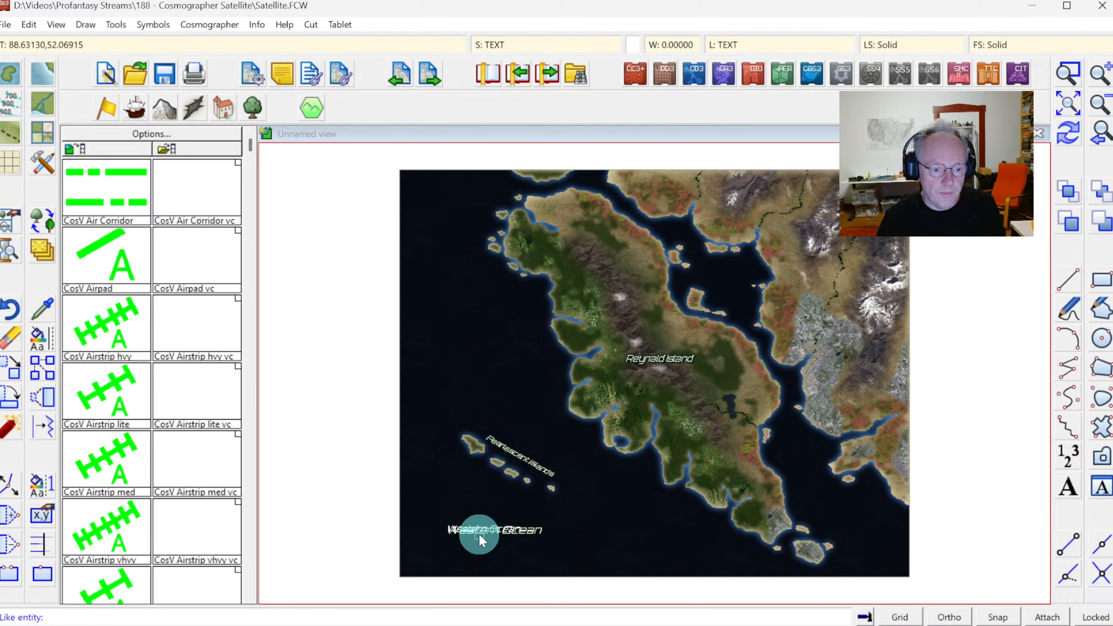
{"action": "left_click", "coordinate": [479, 532]}
{"action": "left_click", "coordinate": [1068, 487]}
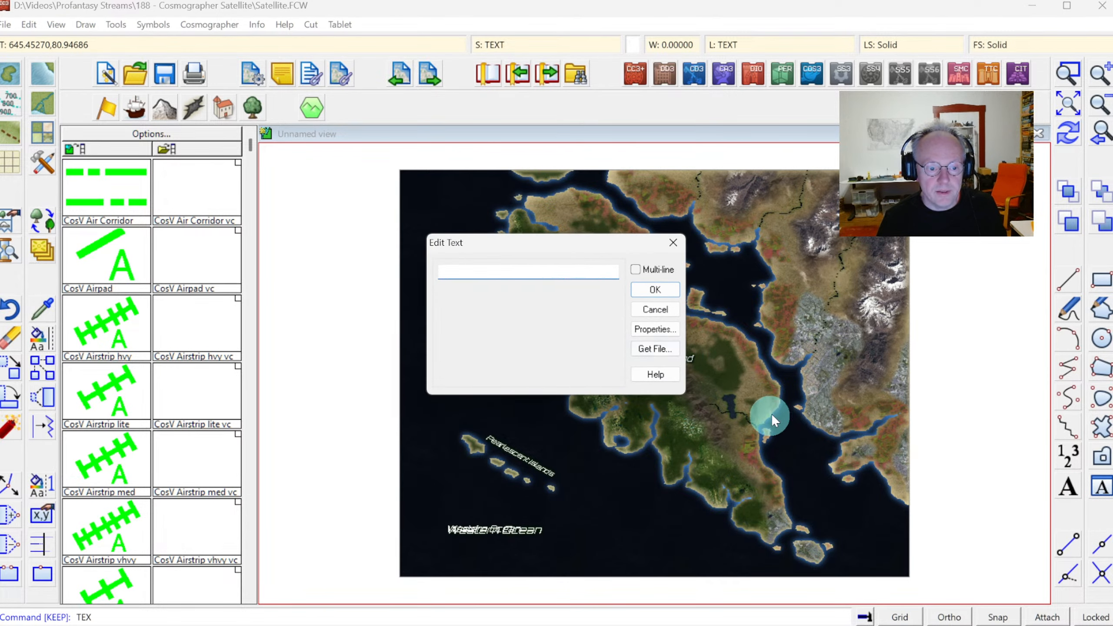
{"action": "key", "text": "Escape"}
{"action": "left_click", "coordinate": [1073, 131]}
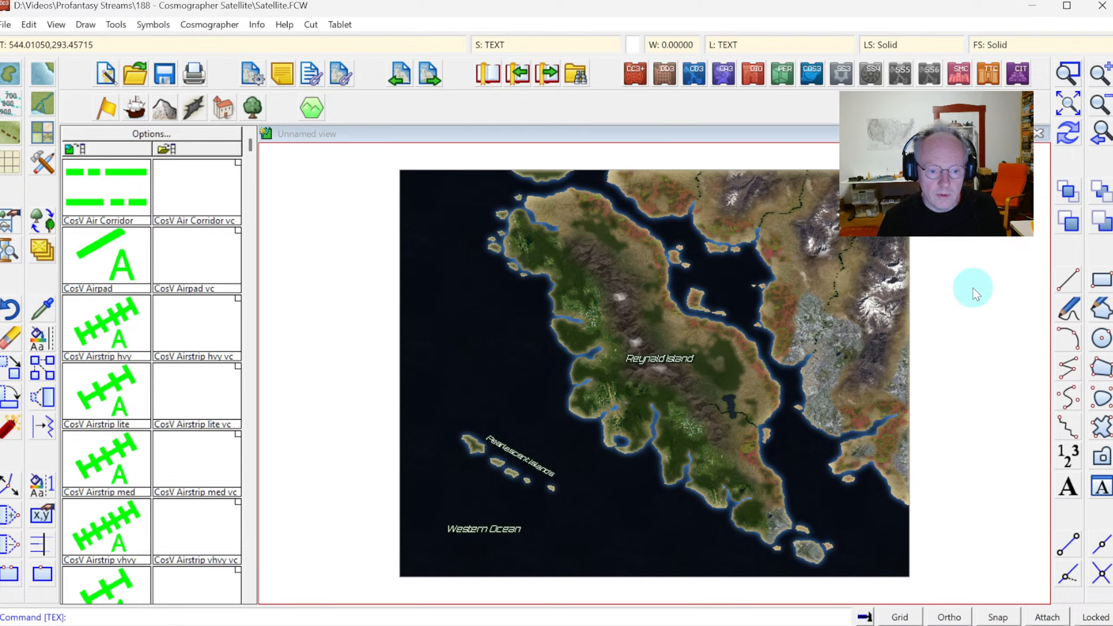
Edit the text height in the current text properties for new labels
{"action": "left_click", "coordinate": [1102, 483]}
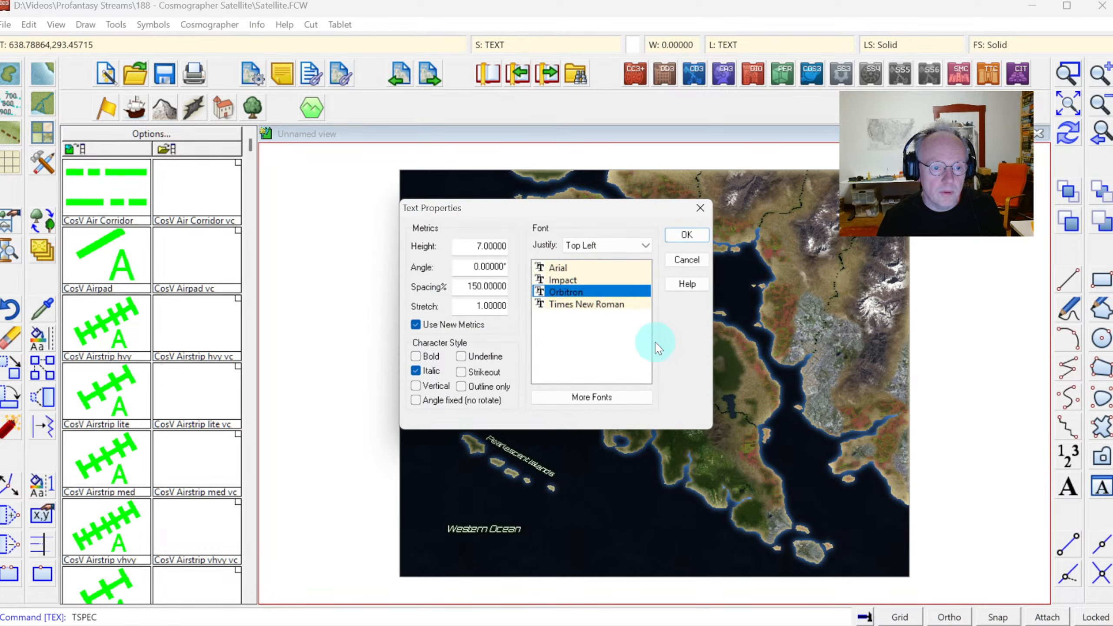
{"action": "left_click_drag", "start_coordinate": [467, 247], "coordinate": [569, 258]}
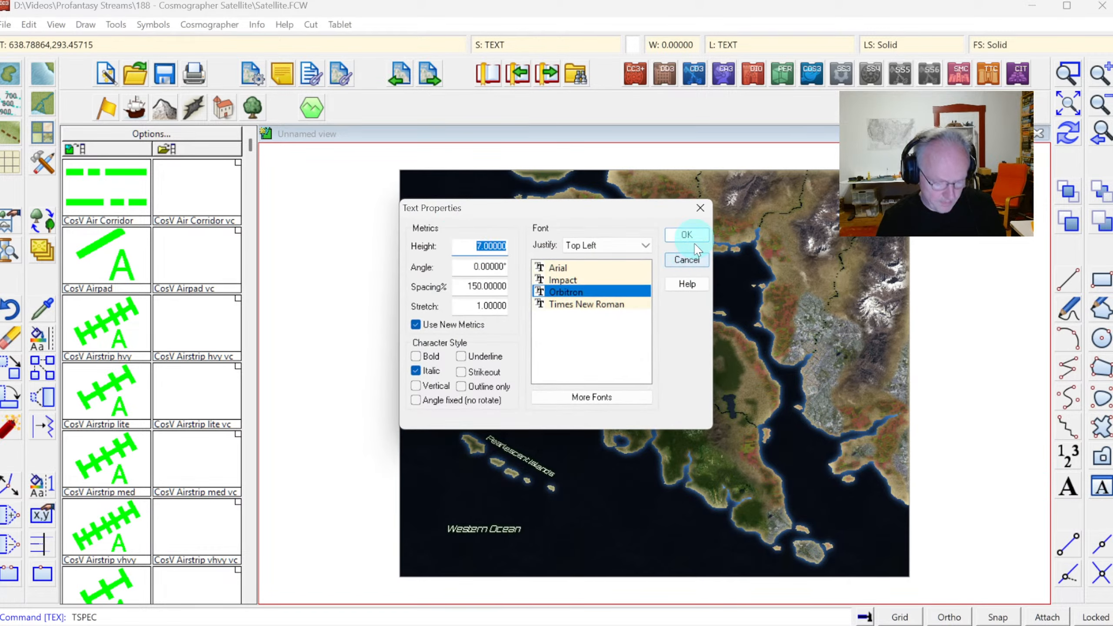
{"action": "left_click", "coordinate": [682, 233]}
Set the text height of the "Pearlescent Islands" label to 5, changing only touched items, and redraw the map
{"action": "right_click", "coordinate": [46, 345]}
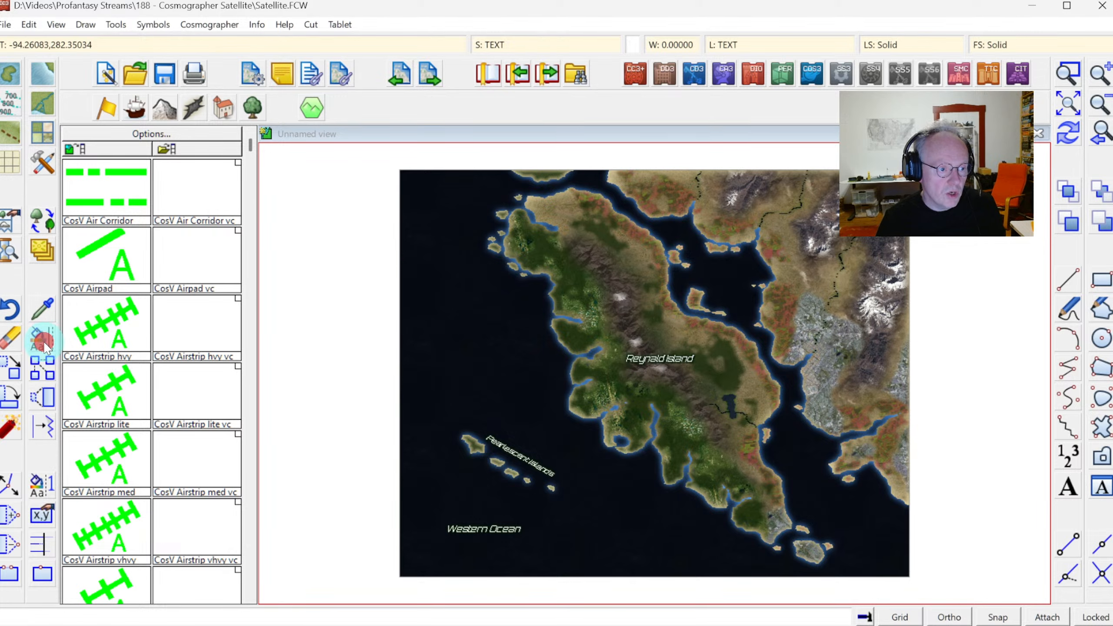
{"action": "left_click", "coordinate": [121, 498]}
{"action": "left_click", "coordinate": [534, 465]}
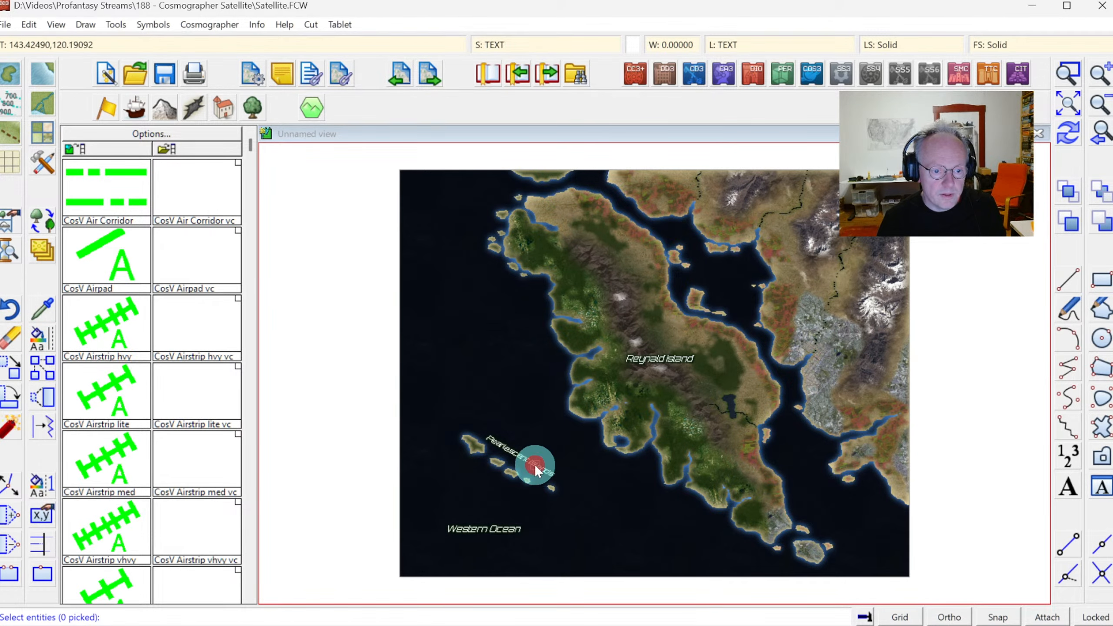
{"action": "right_click", "coordinate": [507, 321]}
{"action": "left_click", "coordinate": [507, 321]}
{"action": "left_click", "coordinate": [492, 244]}
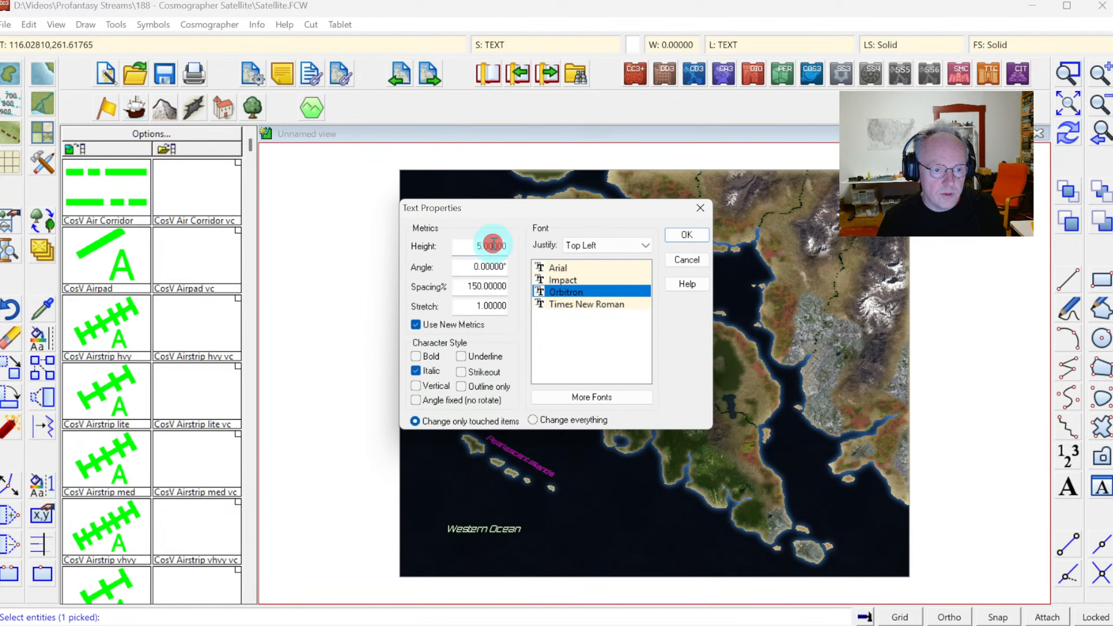
{"action": "left_click", "coordinate": [695, 235]}
{"action": "left_click", "coordinate": [1066, 131]}
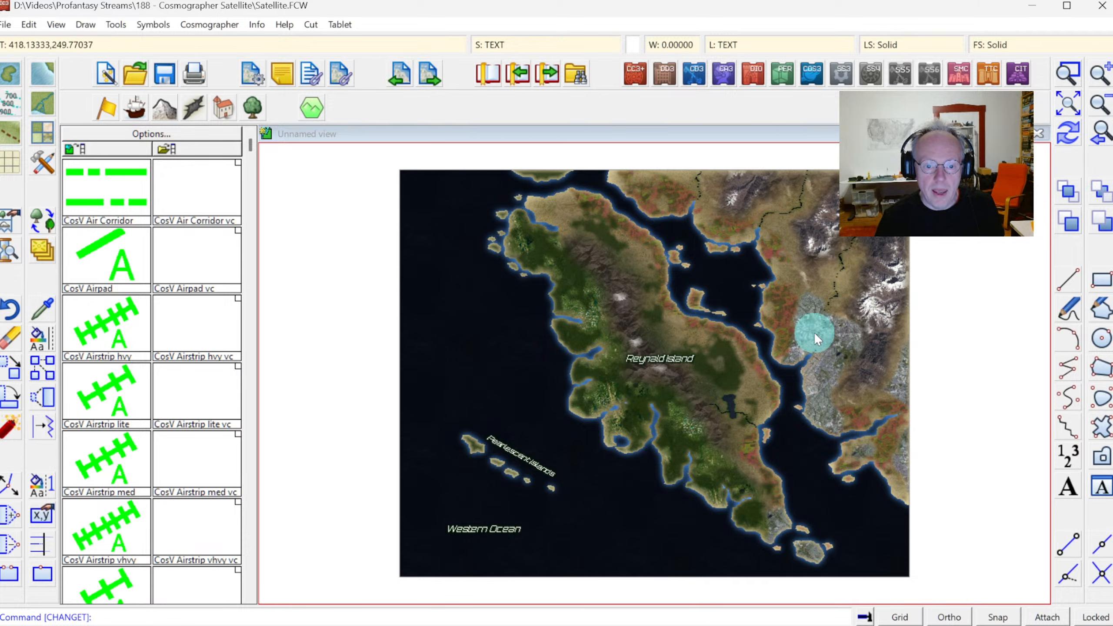
Add the label "Reynald City" on the large gray urban area of the eastern mainland and redraw the map
{"action": "left_click", "coordinate": [1068, 487]}
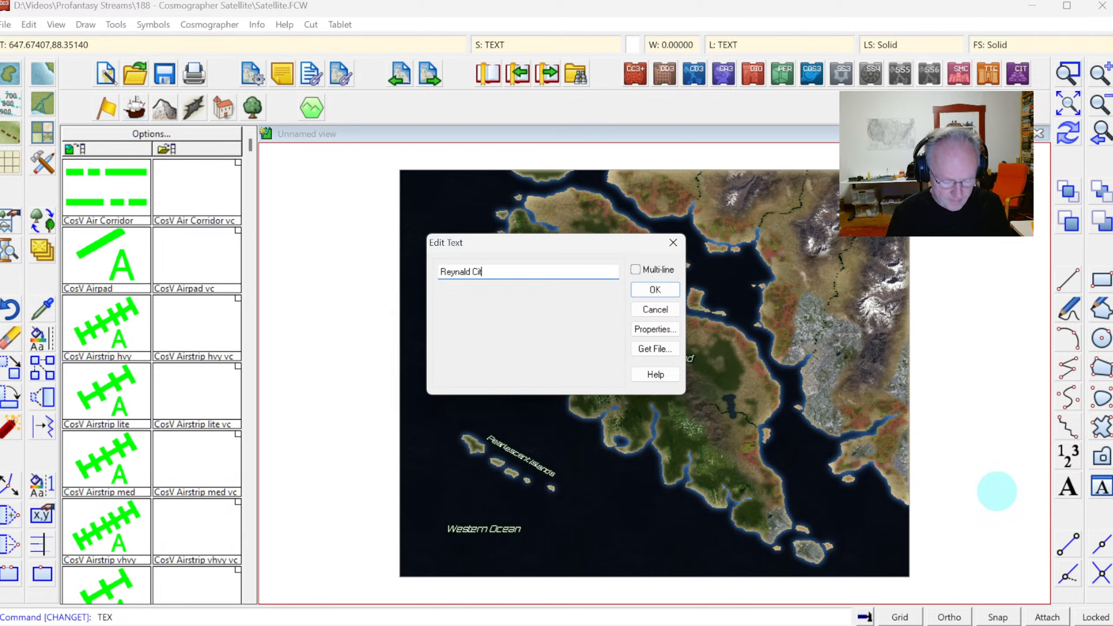
{"action": "type", "text": "Reynald City"}
{"action": "left_click", "coordinate": [655, 290]}
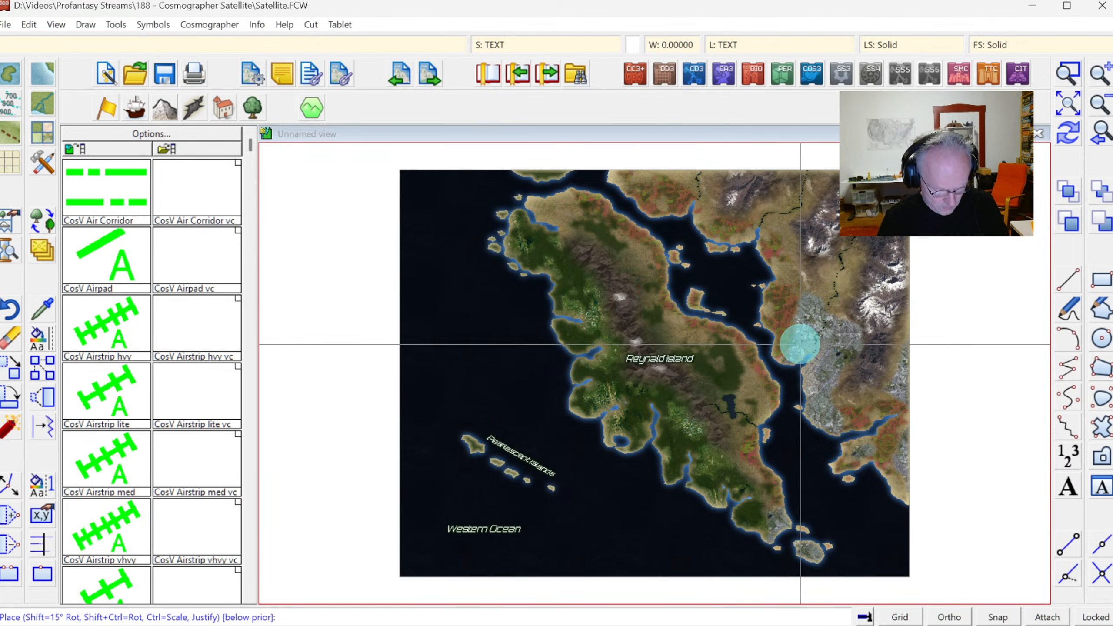
{"action": "left_click", "coordinate": [819, 344]}
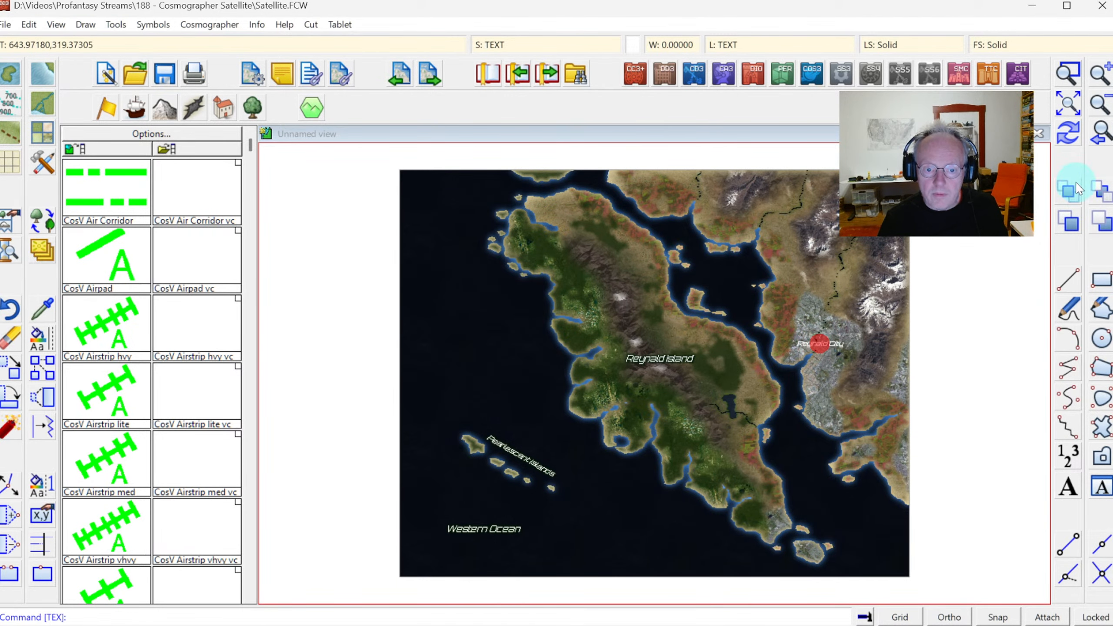
{"action": "left_click", "coordinate": [1066, 140]}
Add the label "Pointe" on the small urban island off the southern tip of Reynald Island
{"action": "scroll", "coordinate": [856, 522], "scroll_direction": "up", "scroll_amount": 3}
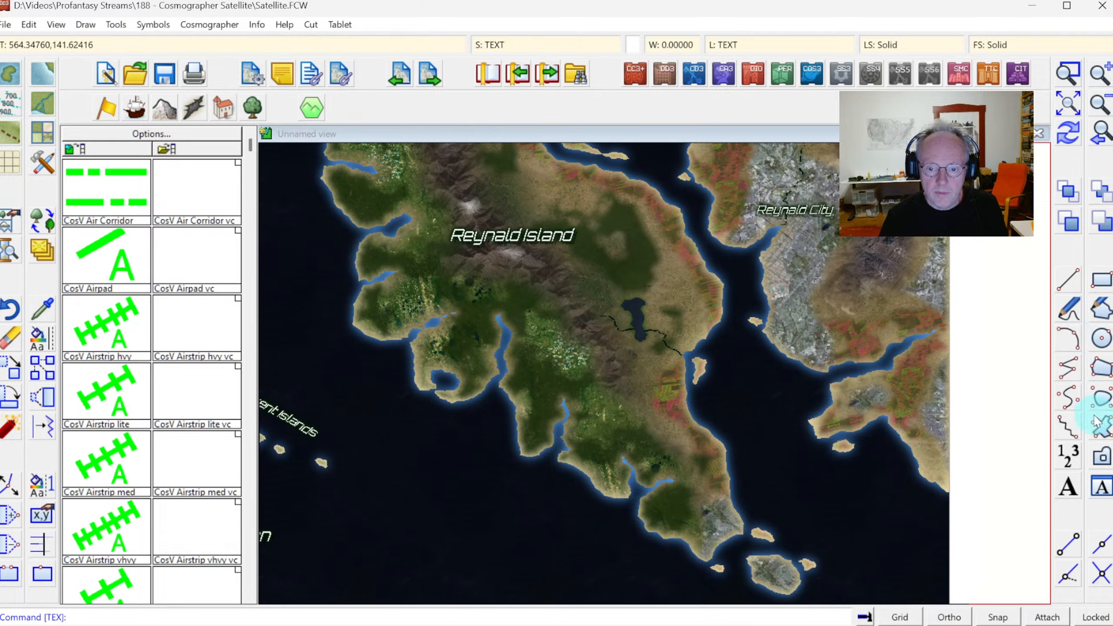
{"action": "left_click", "coordinate": [1067, 493]}
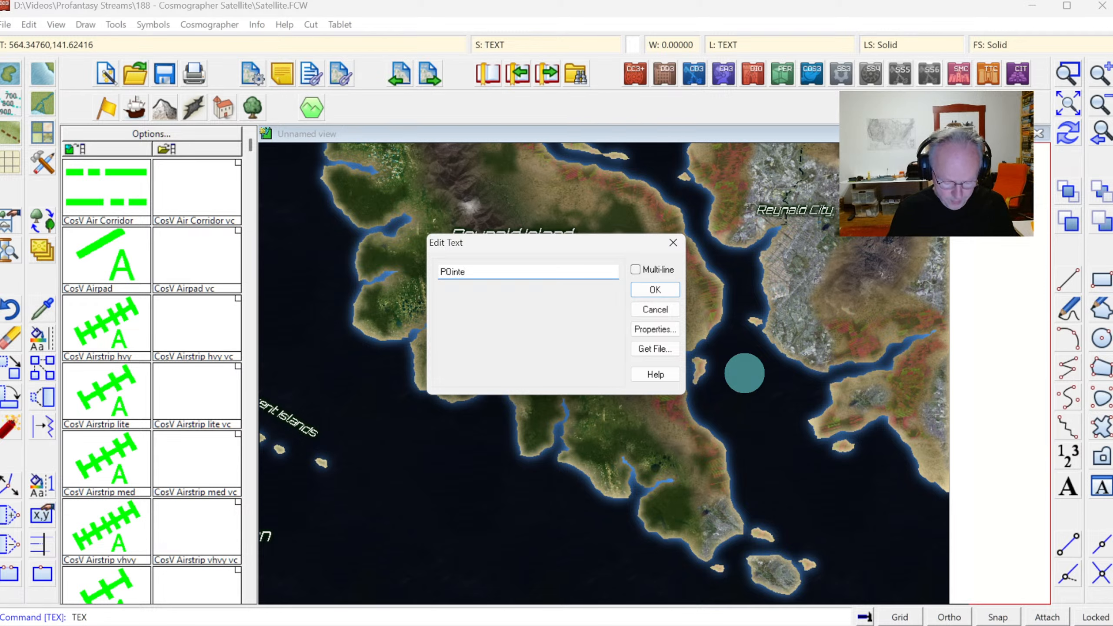
{"action": "left_click", "coordinate": [645, 287]}
{"action": "left_click", "coordinate": [775, 572]}
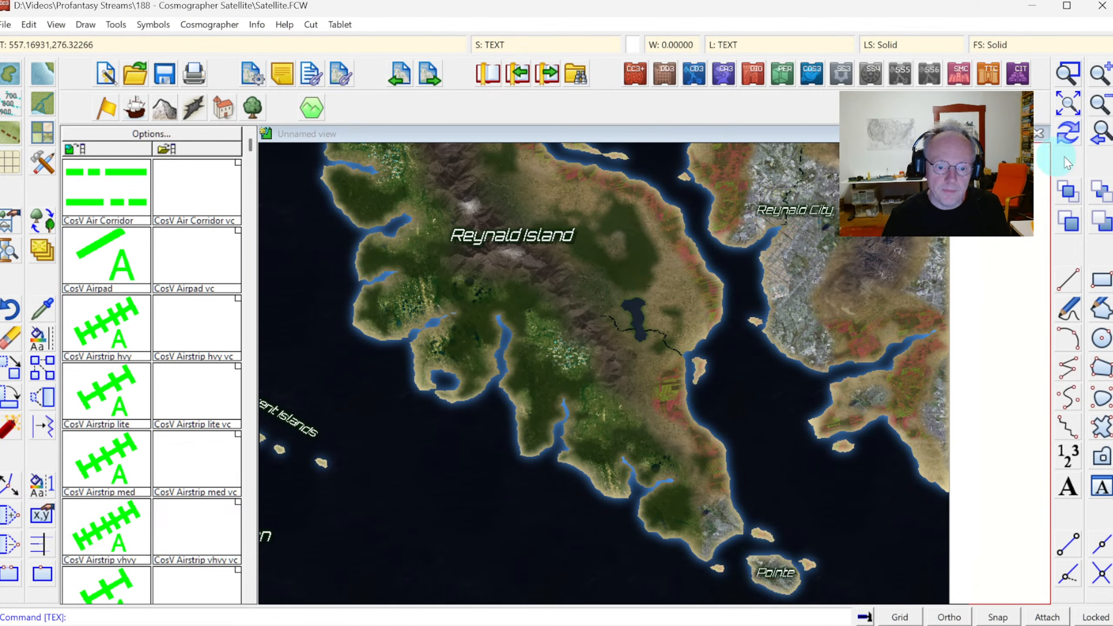
{"action": "left_click", "coordinate": [909, 396]}
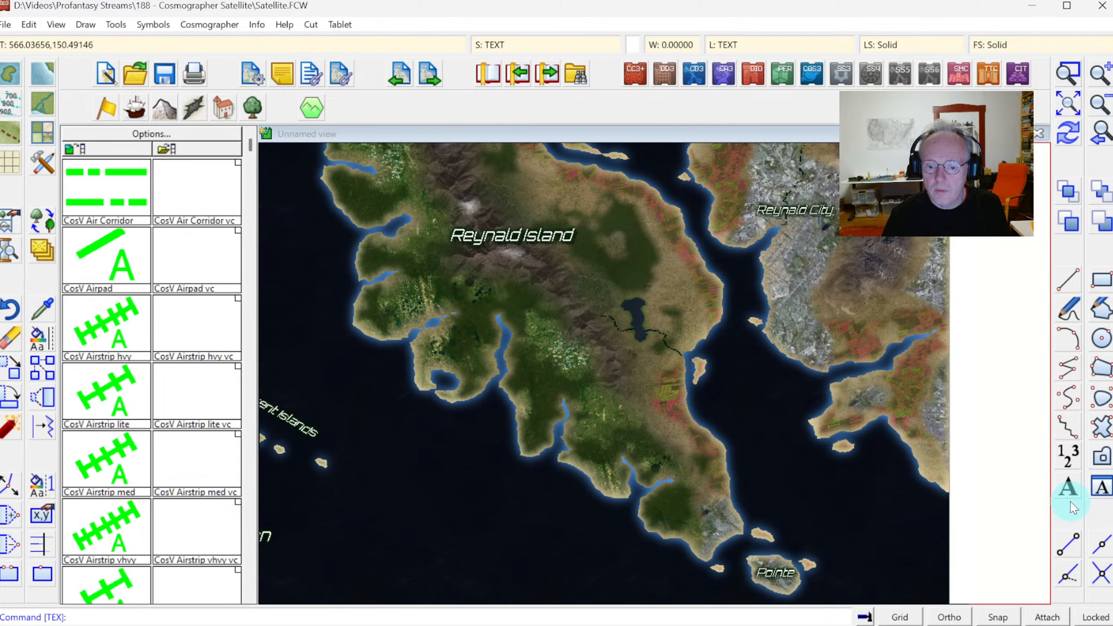
Add the label "St Claire" near the map's eastern edge, southeast of Reynald City
{"action": "left_click", "coordinate": [1070, 488]}
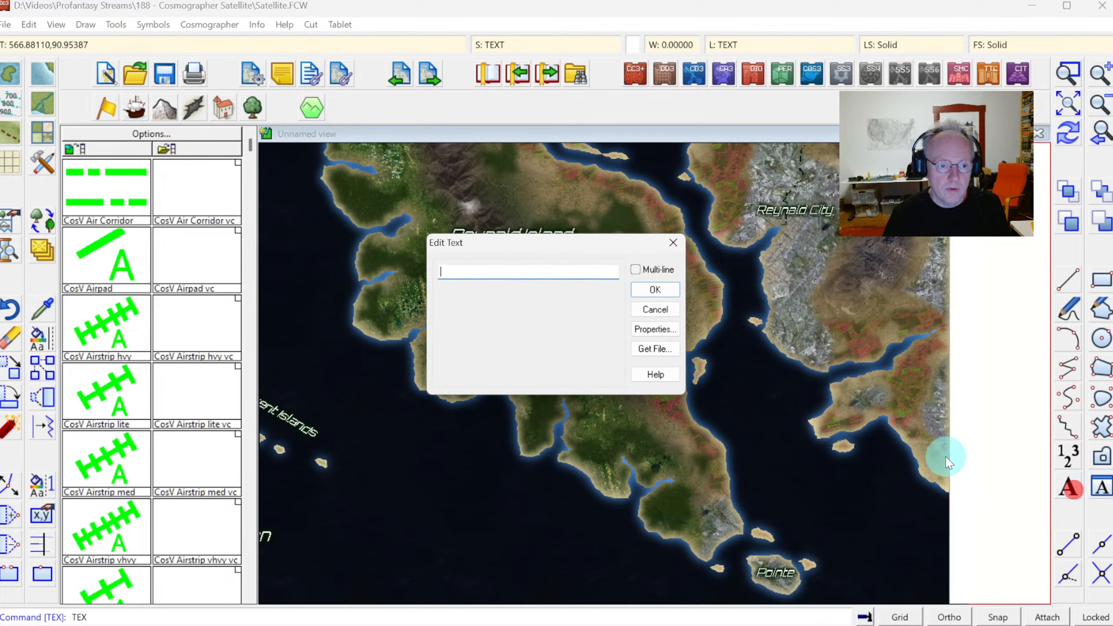
{"action": "type", "text": "St Cla"}
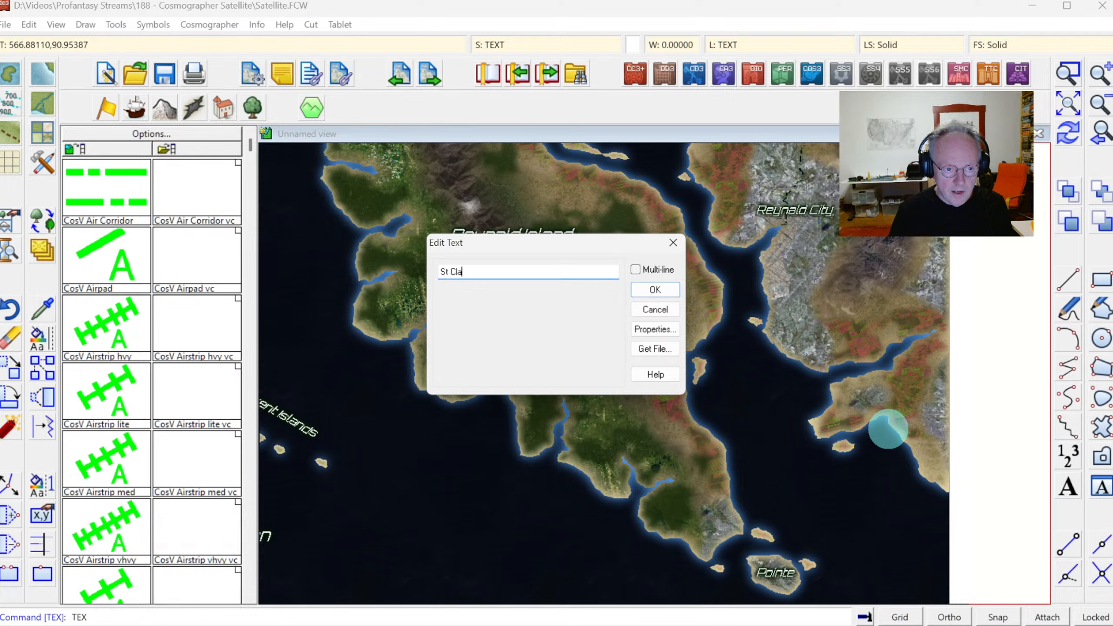
{"action": "type", "text": "ire"}
{"action": "left_click", "coordinate": [655, 290]}
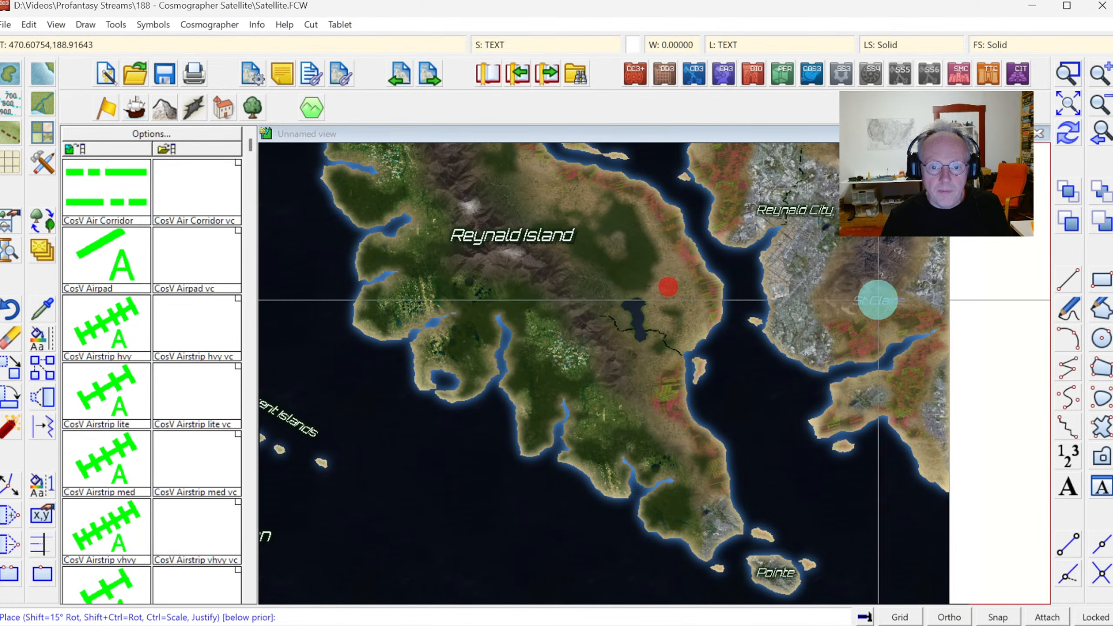
{"action": "left_click", "coordinate": [920, 291]}
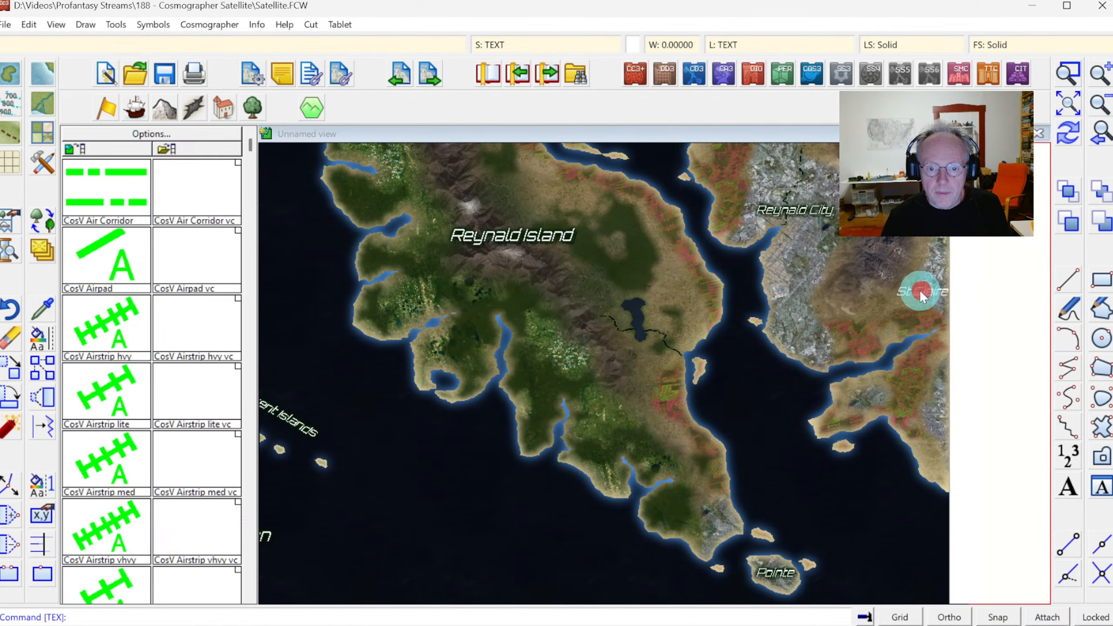
Add the label "Birchham" on the peninsula south of St Claire, redraw, and show the whole map
{"action": "right_click", "coordinate": [766, 456]}
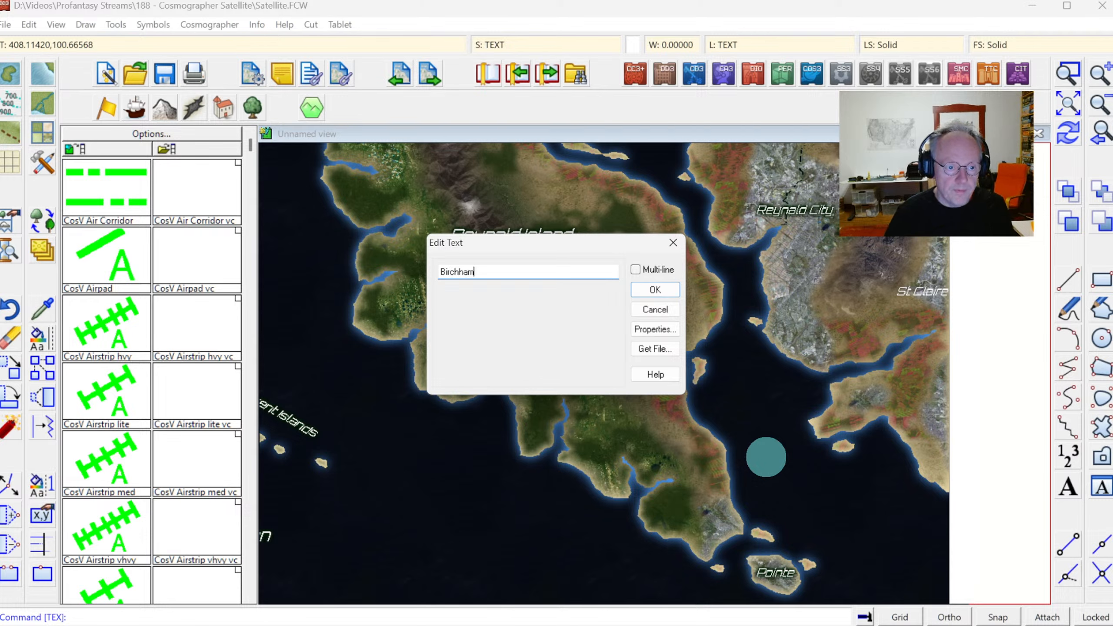
{"action": "left_click", "coordinate": [647, 290]}
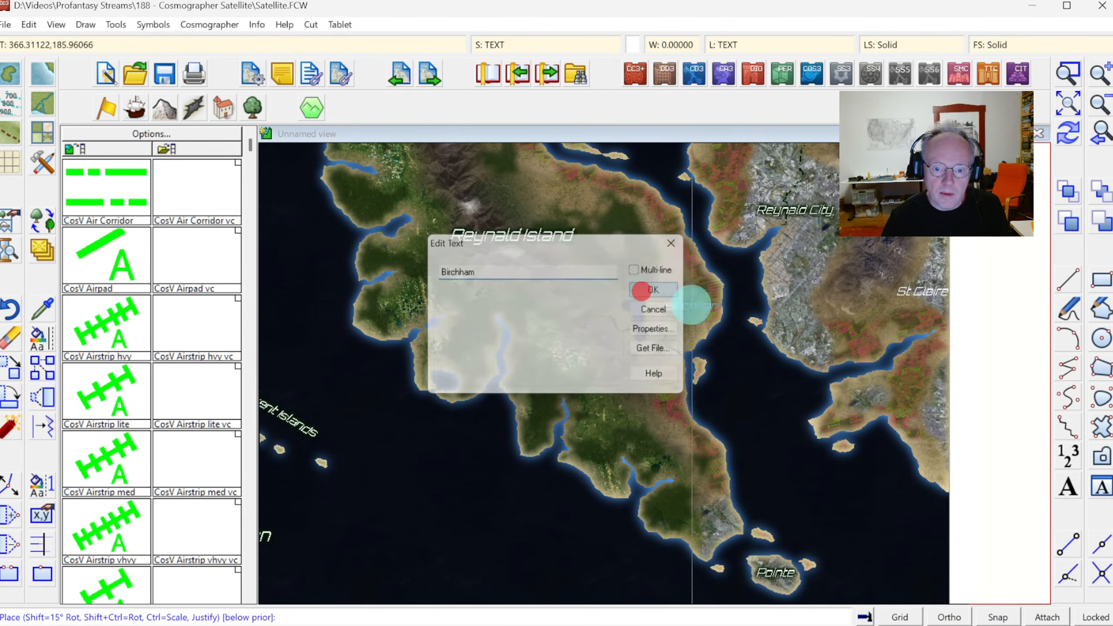
{"action": "left_click", "coordinate": [913, 400]}
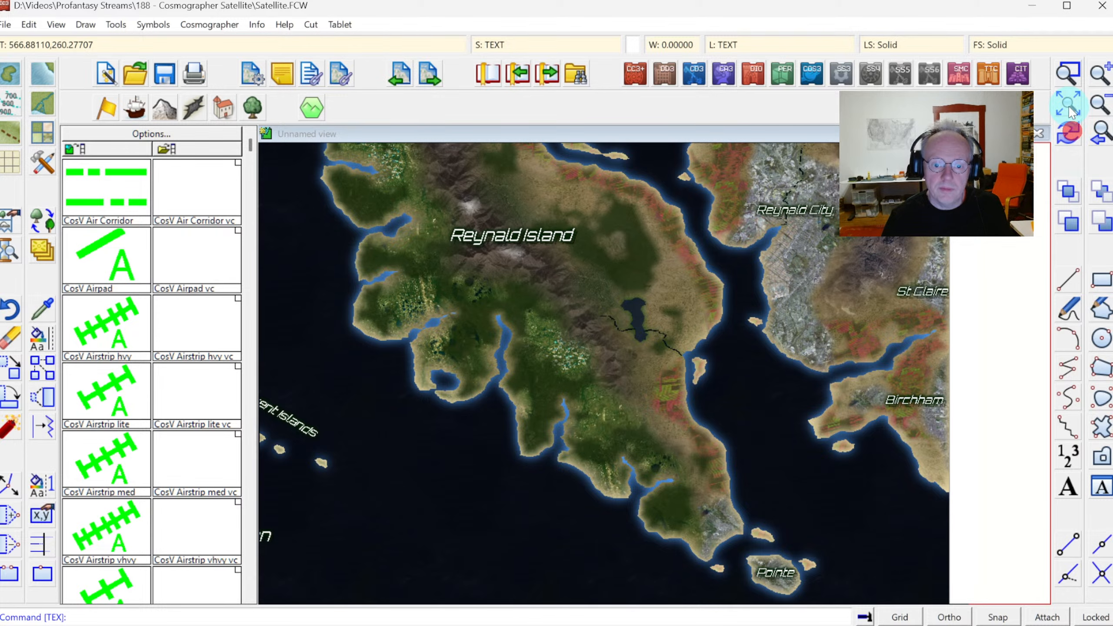
{"action": "left_click", "coordinate": [1070, 106]}
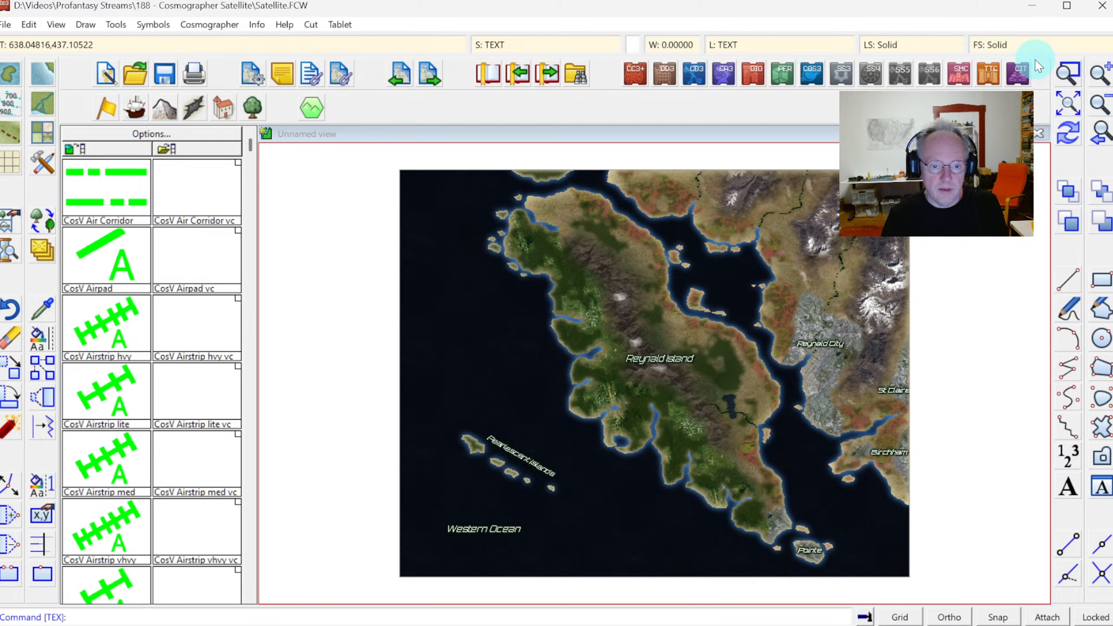
{"action": "left_click", "coordinate": [1069, 72]}
{"action": "right_click", "coordinate": [789, 262]}
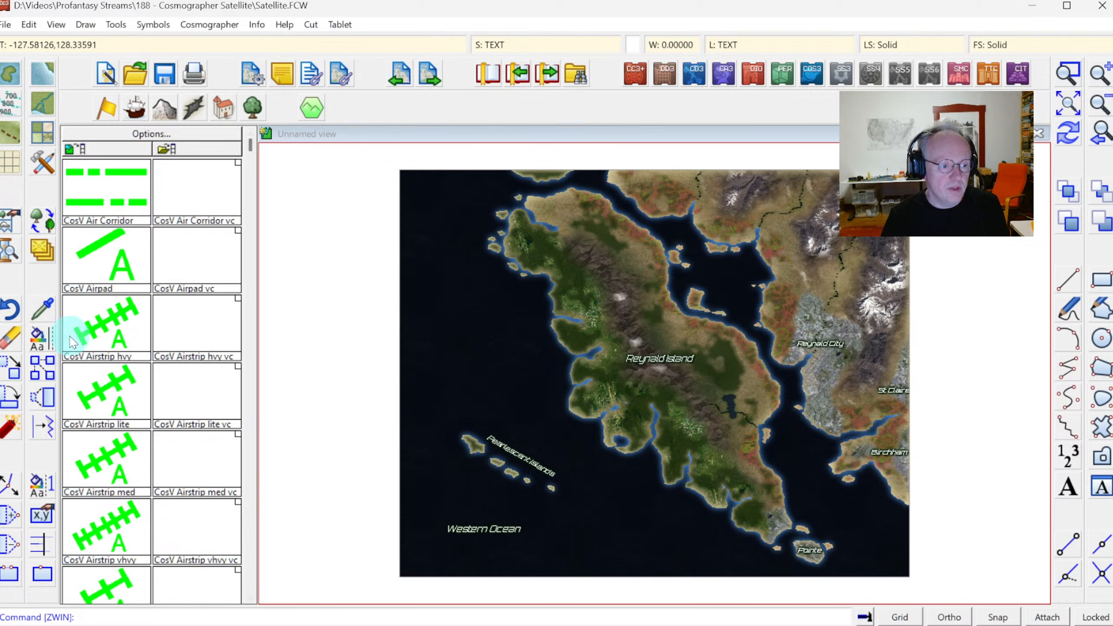
Change the color of the "Western Ocean" and "Pearlescent Islands" labels to a dark blue-green
{"action": "right_click", "coordinate": [35, 341]}
{"action": "right_click", "coordinate": [42, 346]}
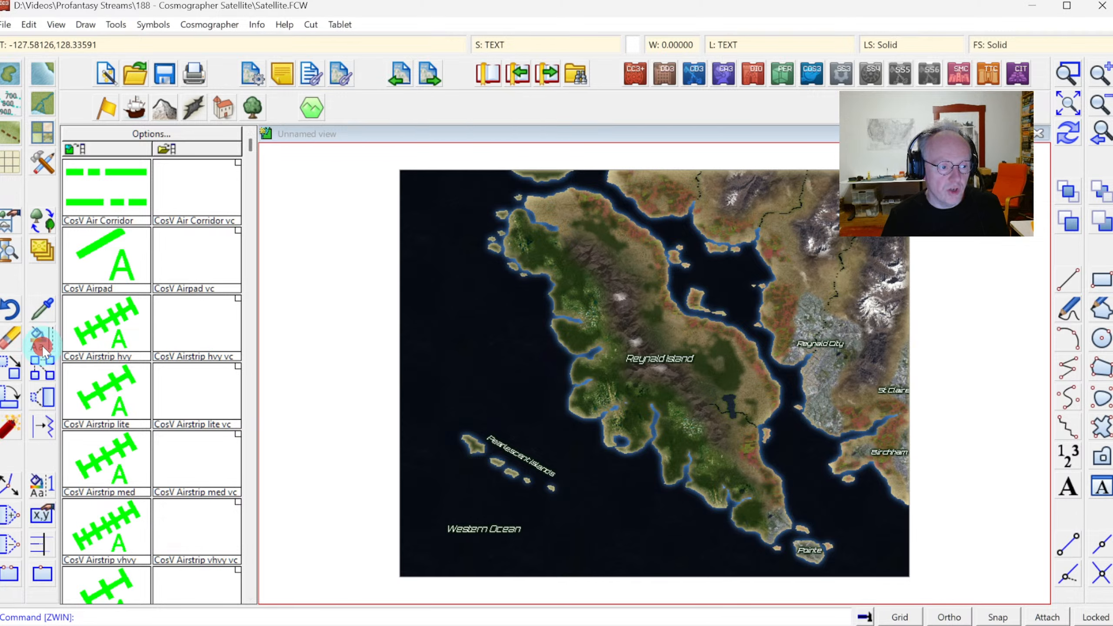
{"action": "right_click", "coordinate": [43, 346]}
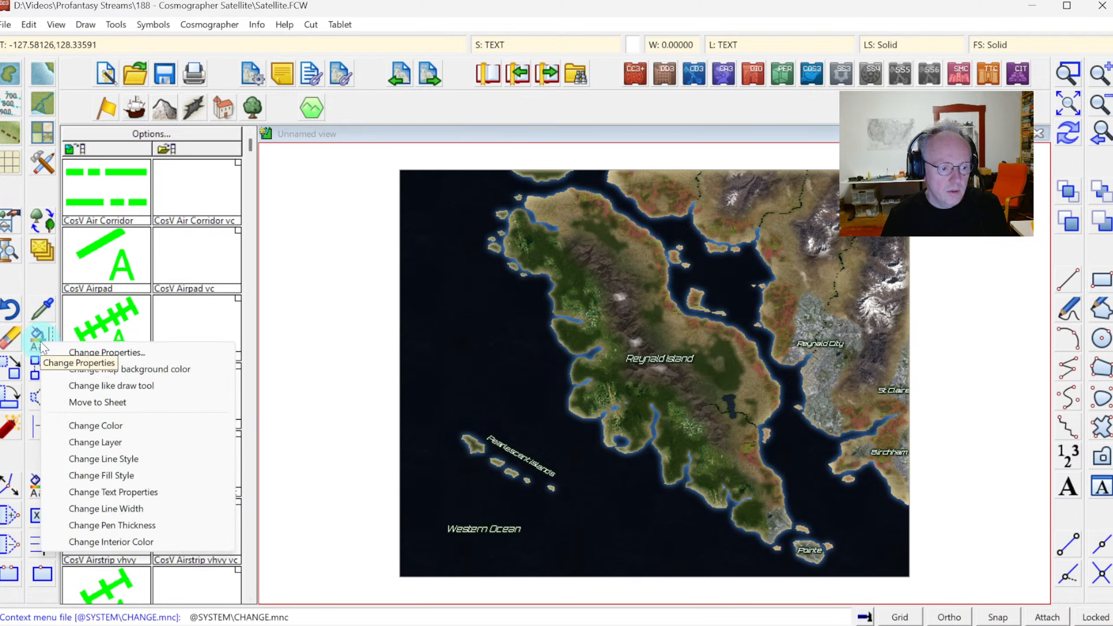
{"action": "left_click", "coordinate": [82, 424]}
{"action": "left_click", "coordinate": [465, 529]}
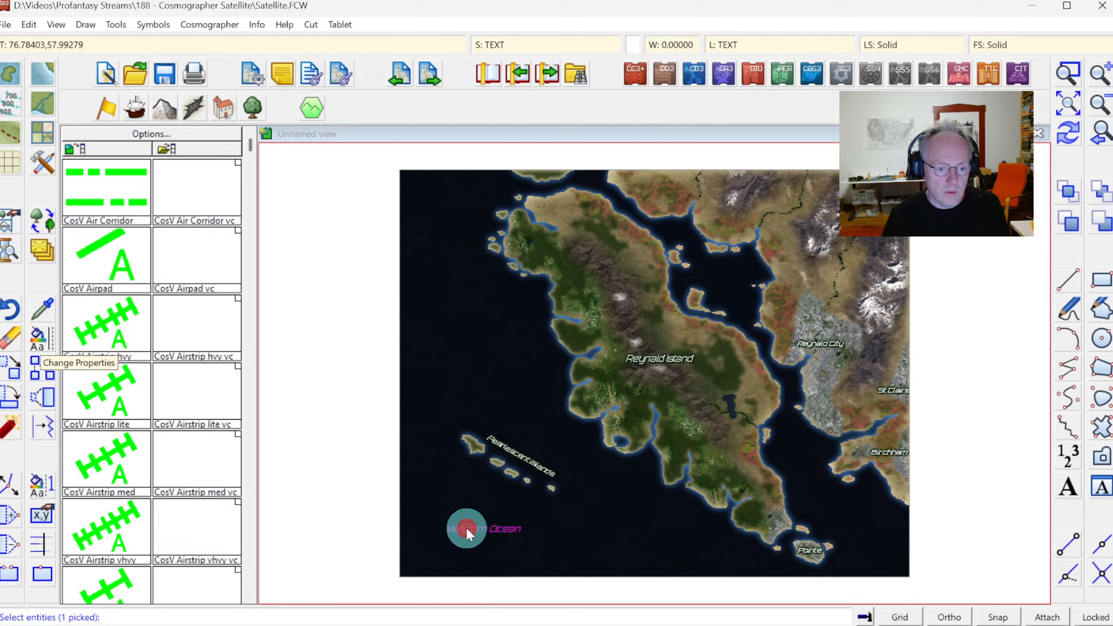
{"action": "left_click", "coordinate": [531, 461]}
{"action": "right_click", "coordinate": [494, 285]}
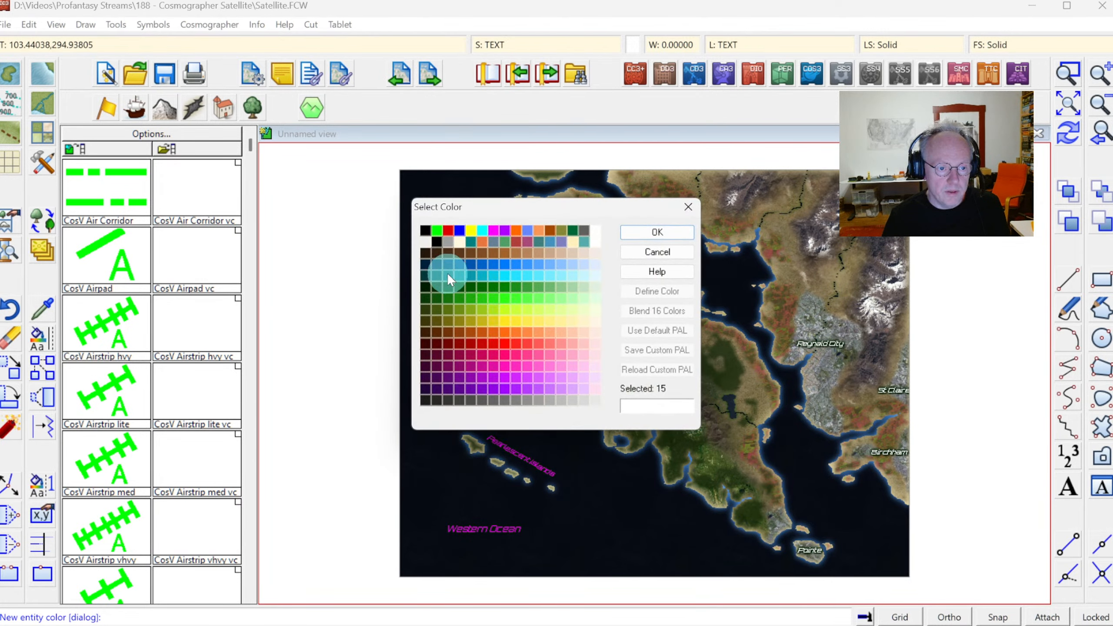
{"action": "left_click", "coordinate": [448, 274]}
{"action": "left_click", "coordinate": [657, 232]}
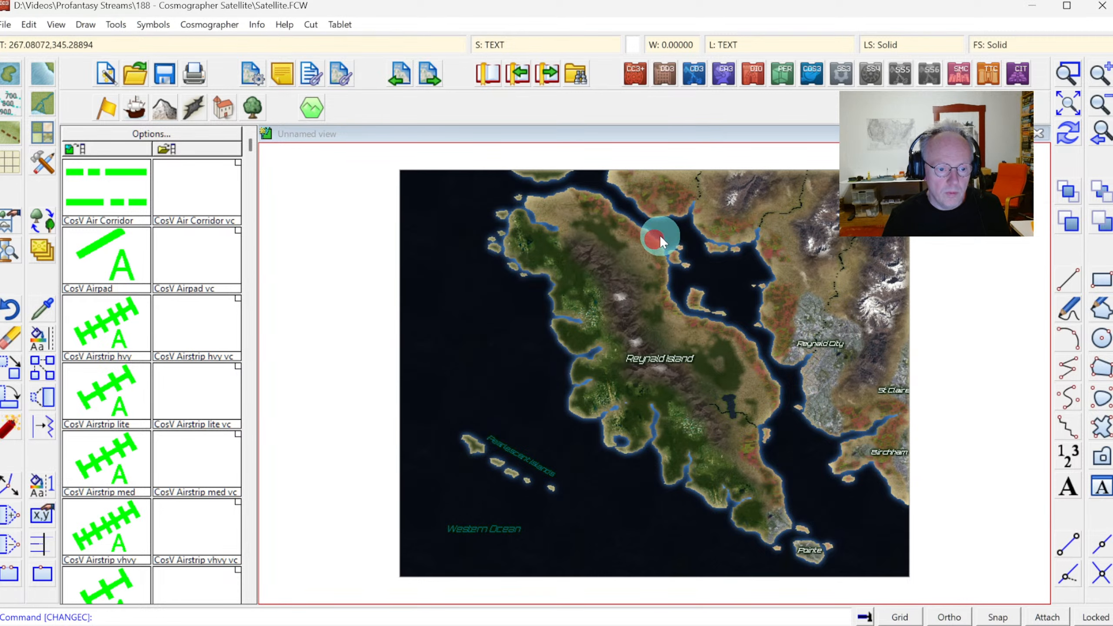
Recolor the previously selected "Western Ocean" and "Pearlescent Islands" labels to light blue, color 60, and redraw the map
{"action": "right_click", "coordinate": [486, 298]}
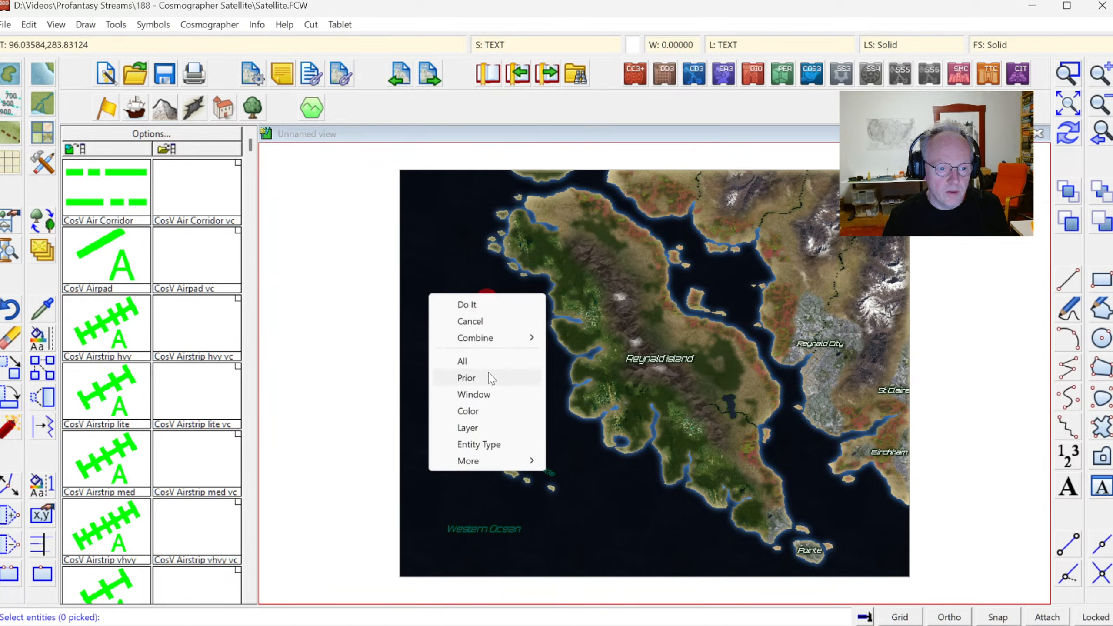
{"action": "left_click", "coordinate": [492, 378]}
{"action": "right_click", "coordinate": [482, 329]}
{"action": "left_click", "coordinate": [481, 330]}
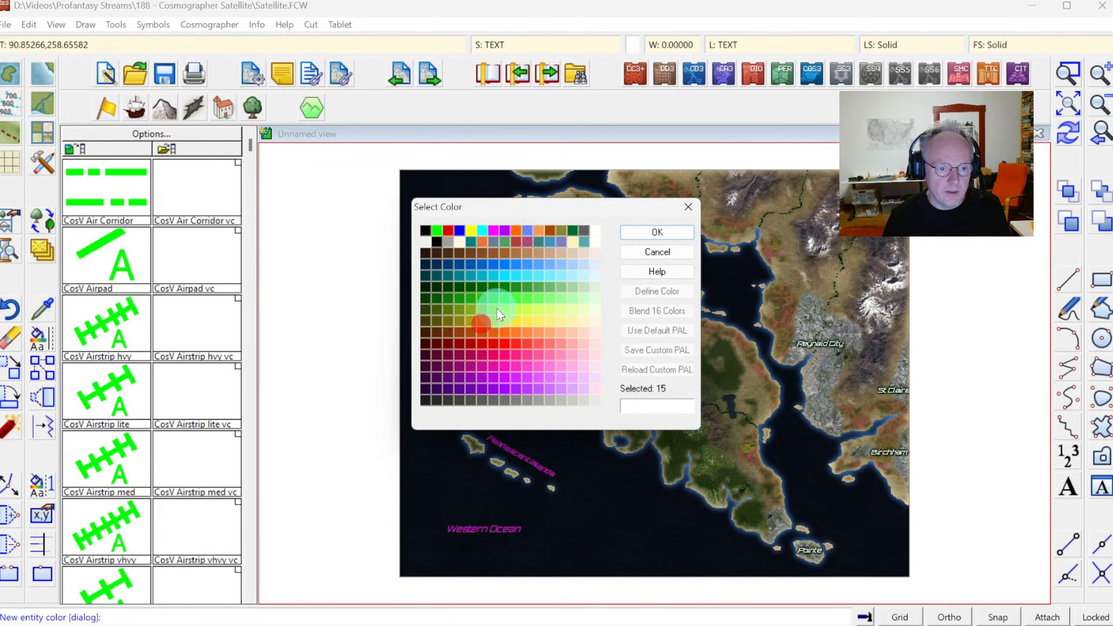
{"action": "left_click", "coordinate": [574, 265]}
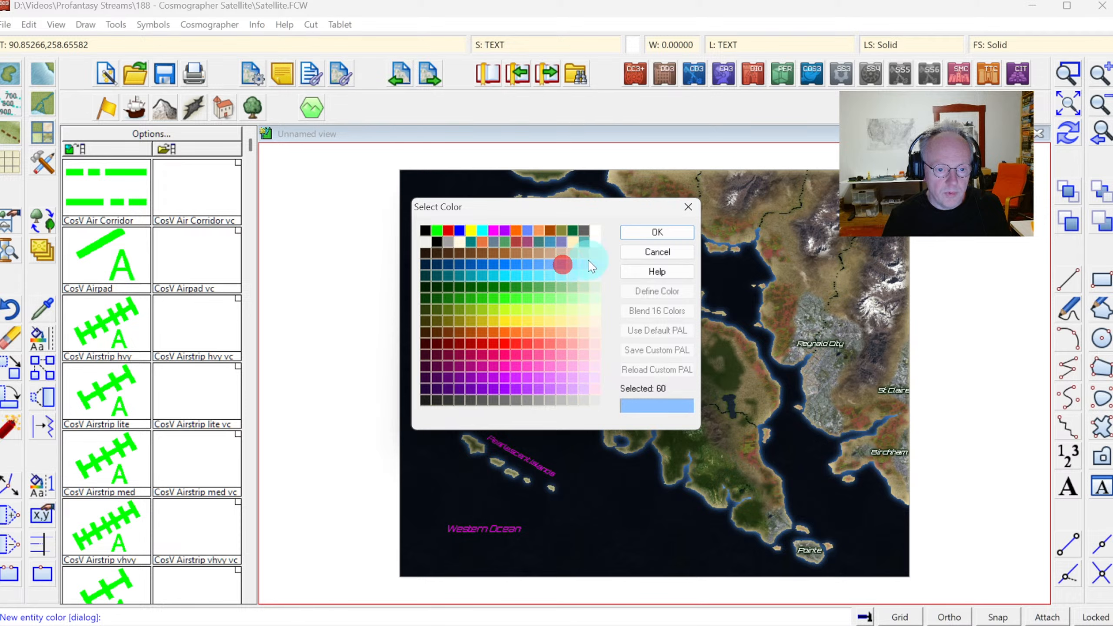
{"action": "left_click", "coordinate": [651, 232]}
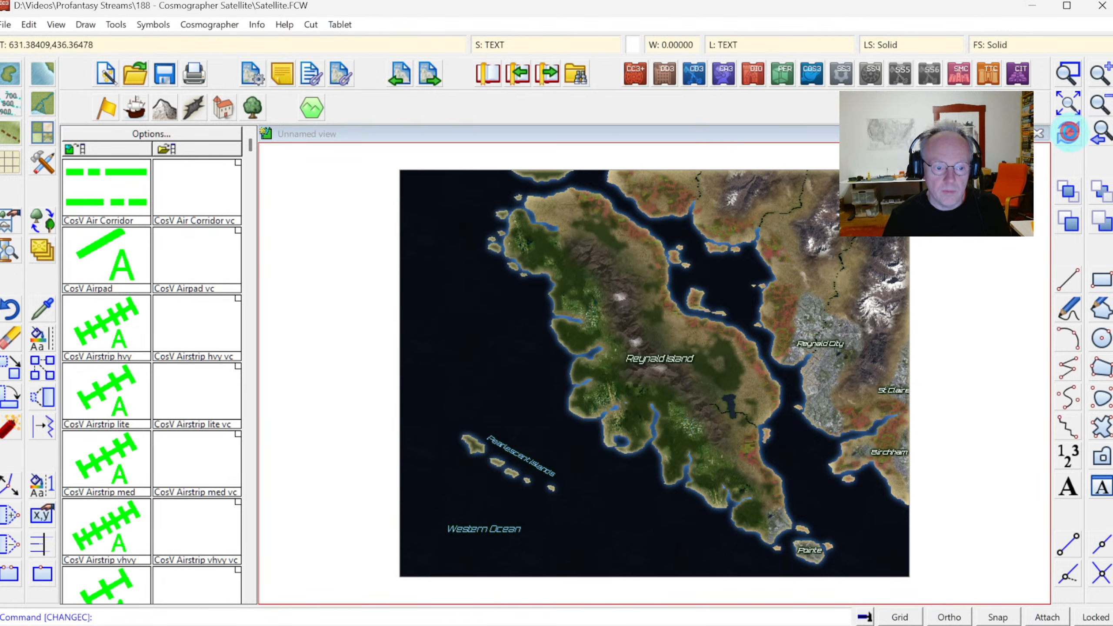
Add a drawing sheet named "TEXT OCEAN" directly after the TEXT sheet and make it current
{"action": "left_click", "coordinate": [1064, 72]}
{"action": "left_click", "coordinate": [422, 422]}
{"action": "left_click", "coordinate": [595, 555]}
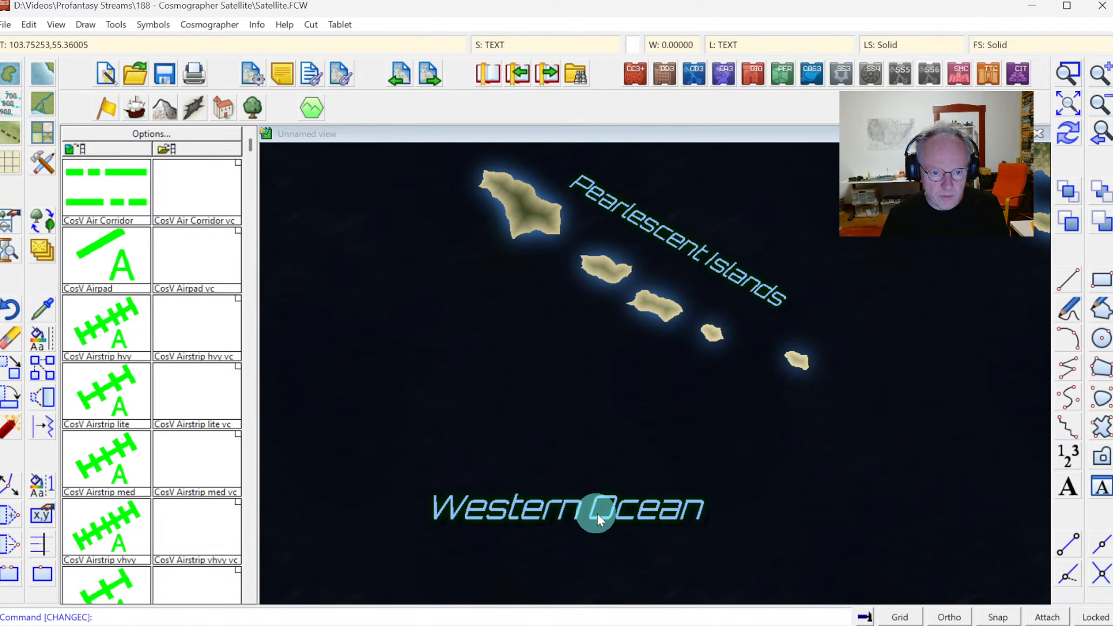
{"action": "left_click", "coordinate": [490, 46]}
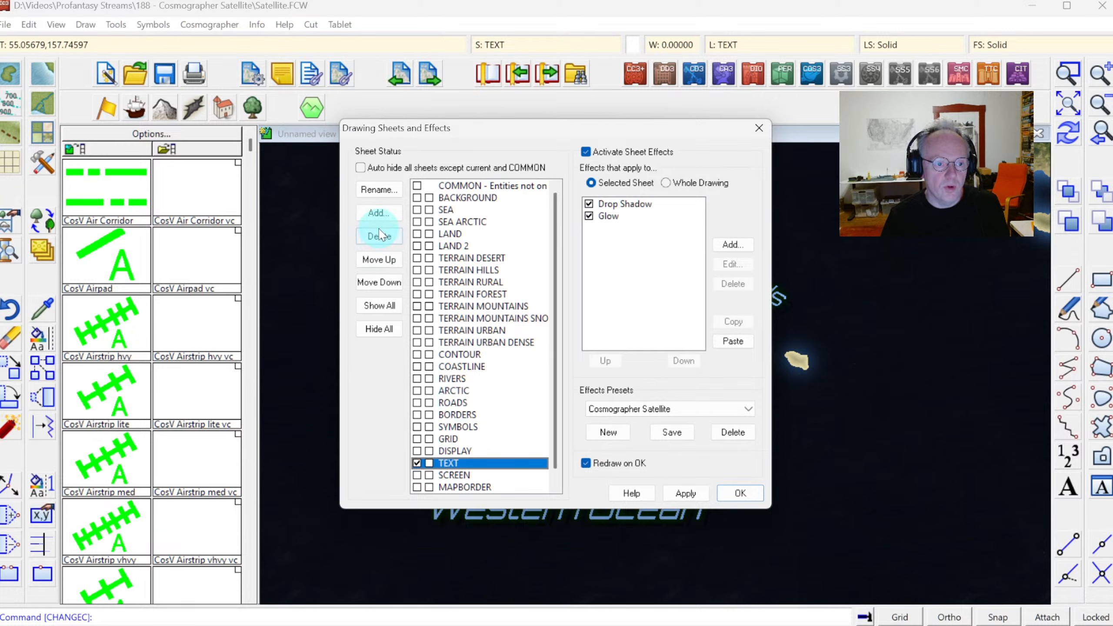
{"action": "left_click", "coordinate": [379, 215]}
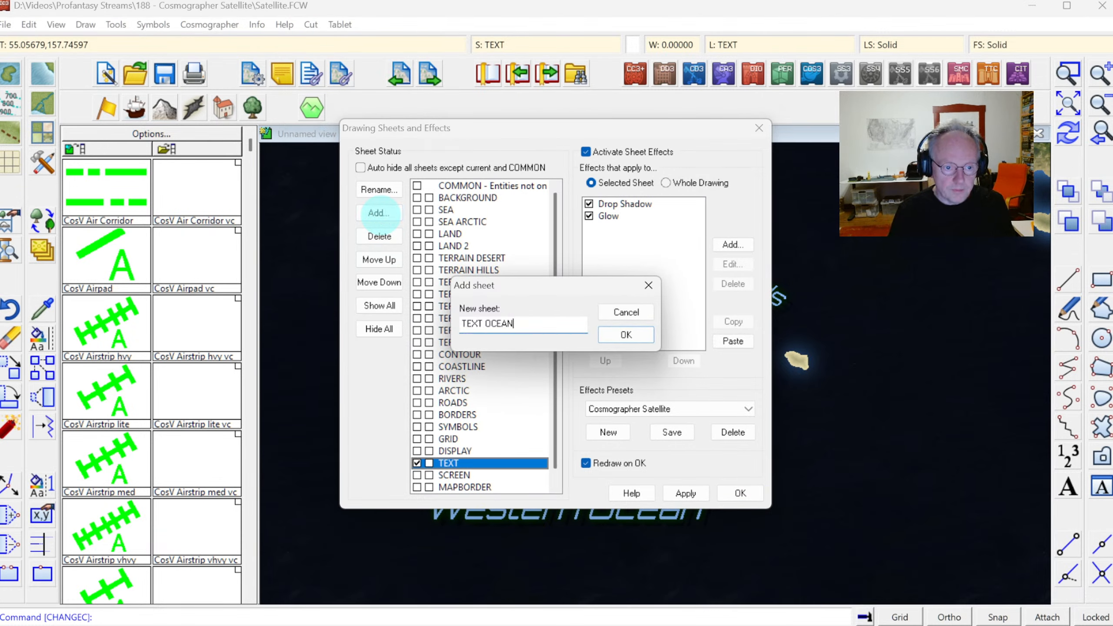
{"action": "key", "text": "Return"}
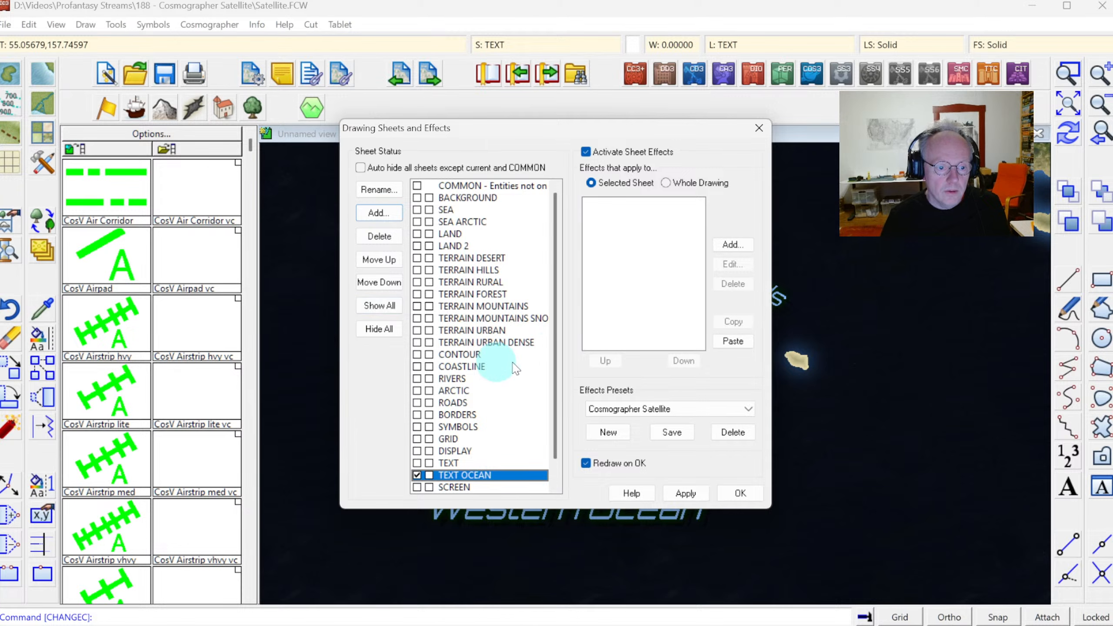
{"action": "left_click", "coordinate": [739, 494]}
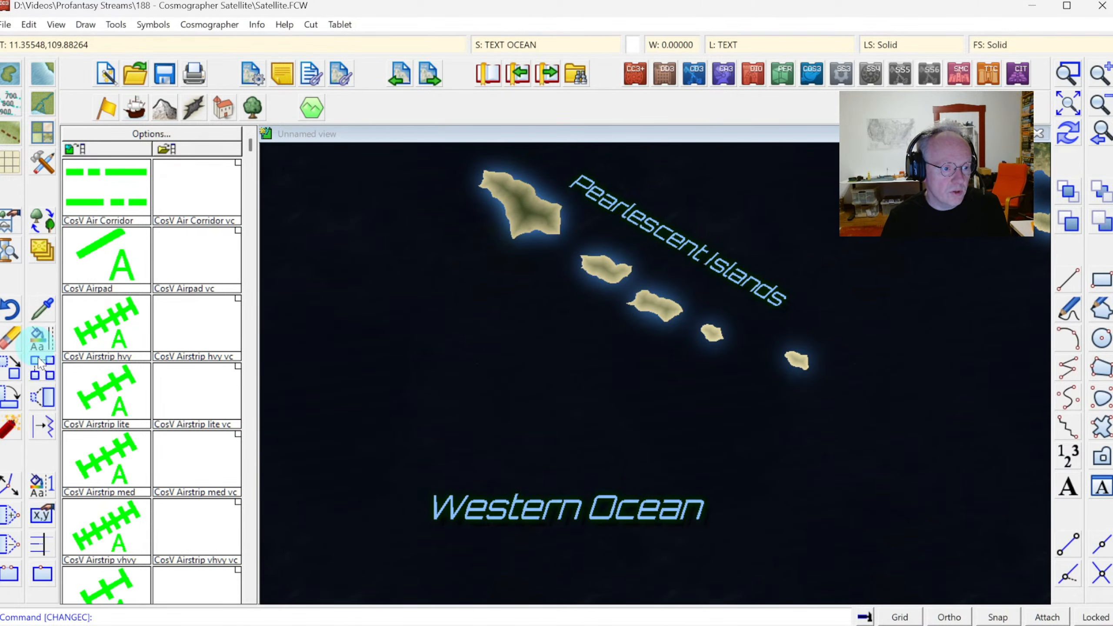
Move the "Western Ocean" and "Pearlescent Islands" labels to the TEXT OCEAN sheet and show the whole map
{"action": "right_click", "coordinate": [44, 250]}
{"action": "left_click", "coordinate": [101, 382]}
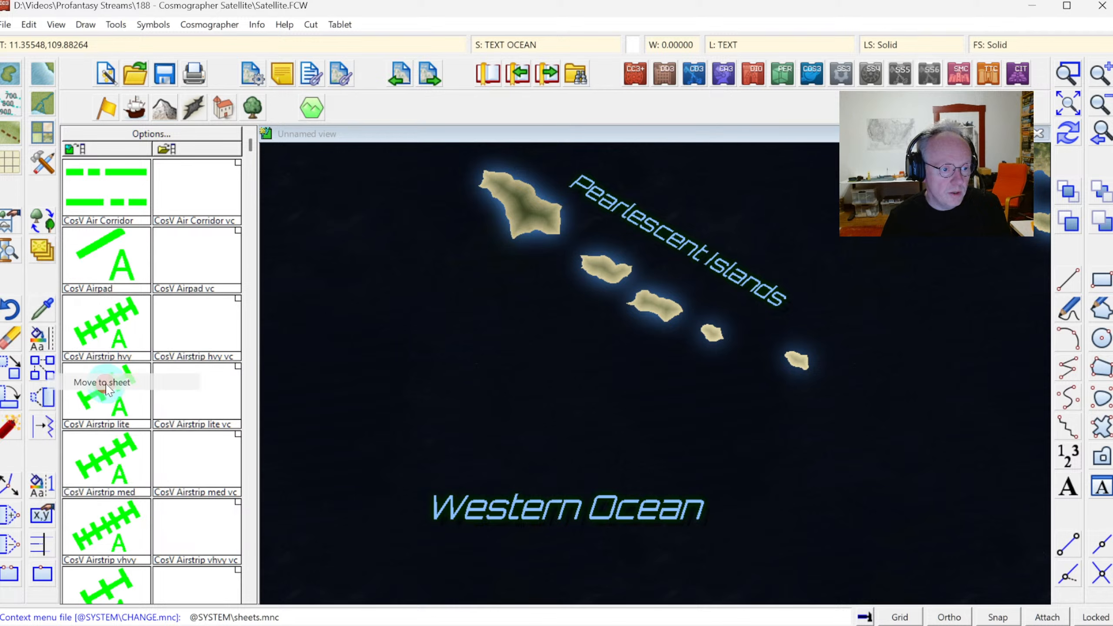
{"action": "left_click", "coordinate": [495, 518]}
{"action": "left_click", "coordinate": [703, 263]}
{"action": "right_click", "coordinate": [692, 267]}
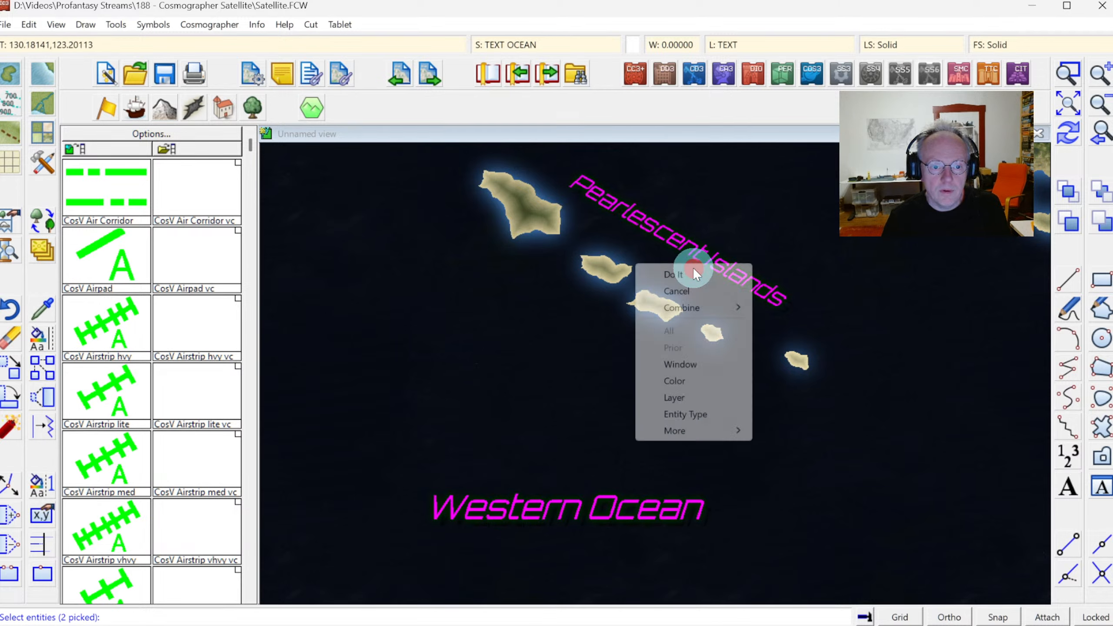
{"action": "left_click", "coordinate": [698, 271]}
{"action": "left_click", "coordinate": [572, 467]}
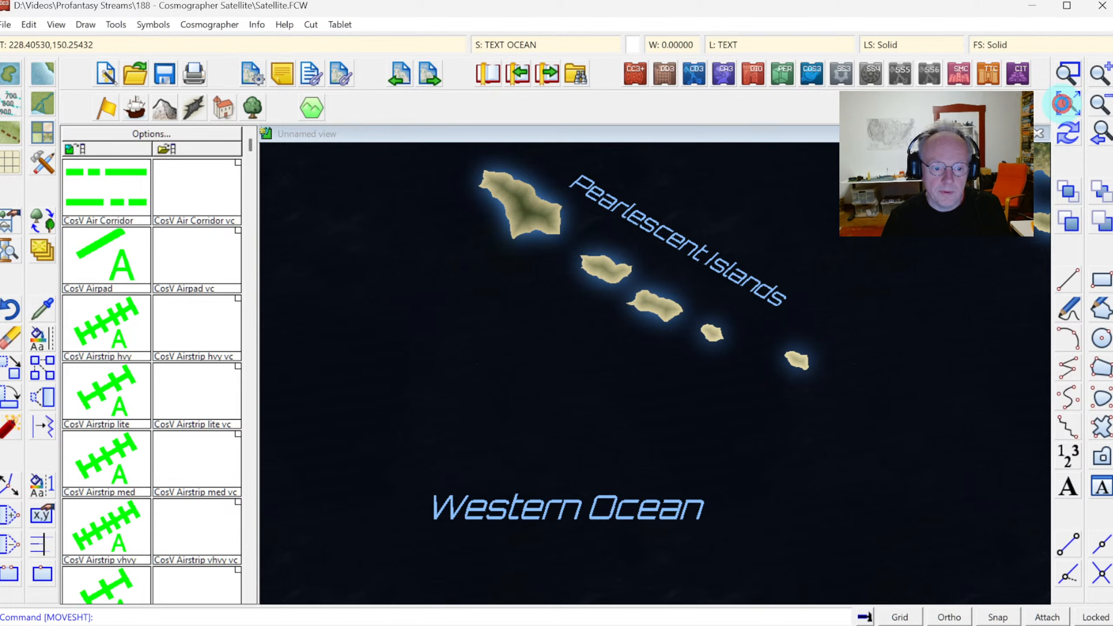
{"action": "left_click", "coordinate": [1062, 103]}
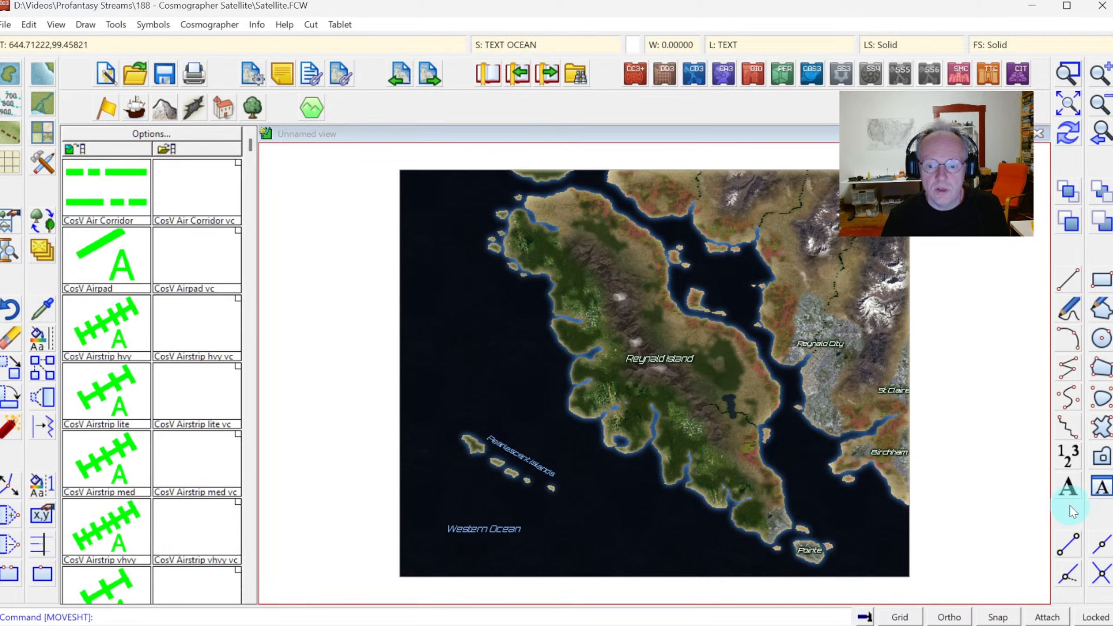
{"action": "left_click", "coordinate": [1066, 489]}
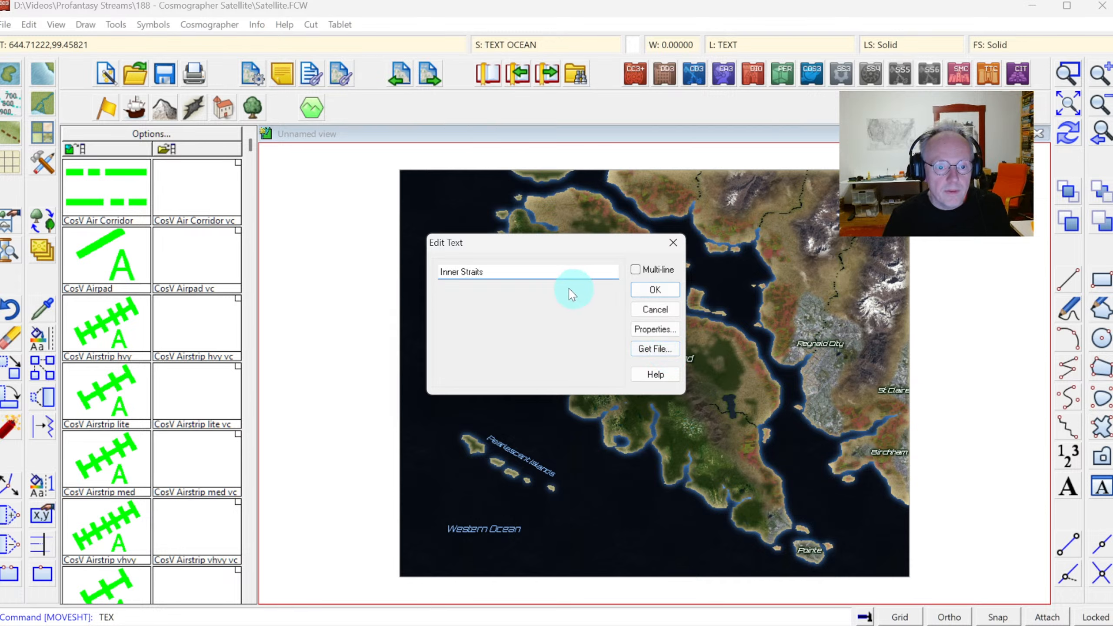
{"action": "left_click", "coordinate": [652, 290]}
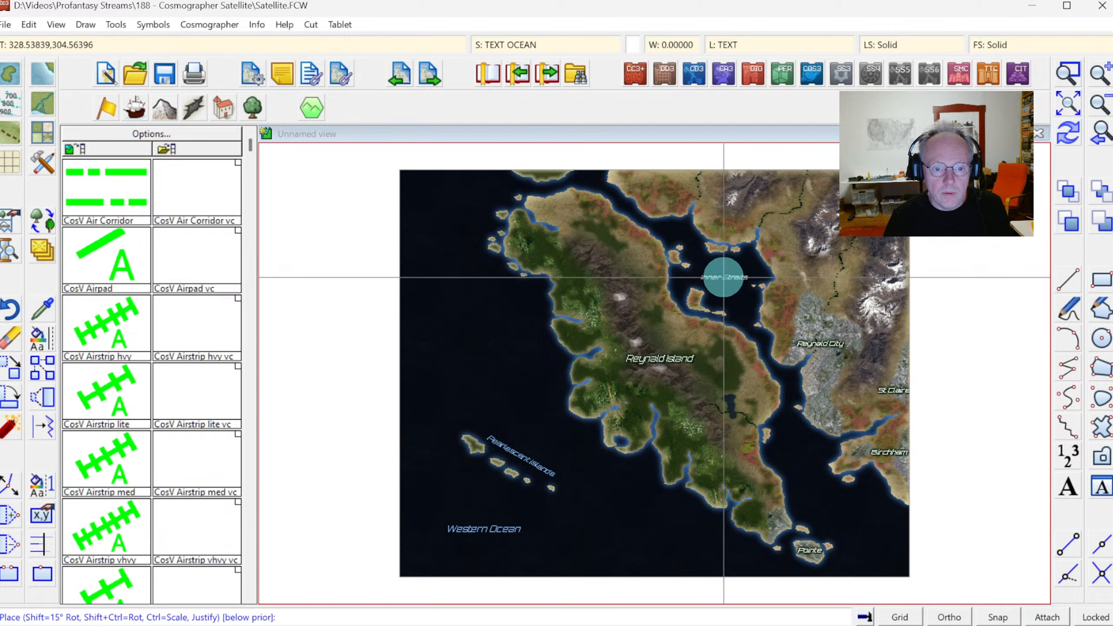
{"action": "left_click", "coordinate": [720, 276]}
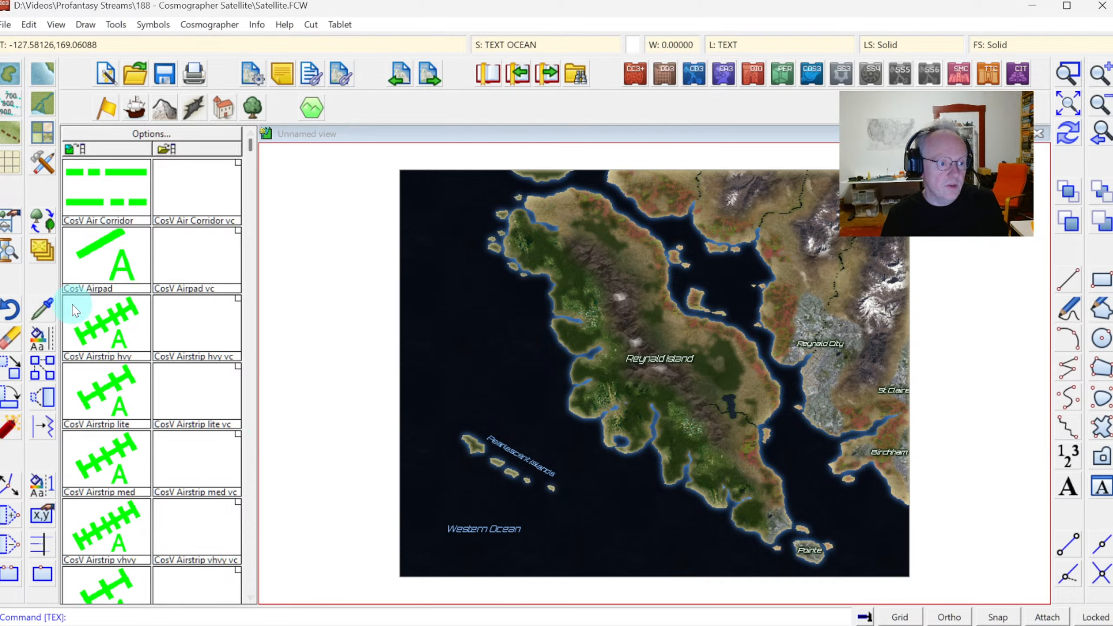
Adopt the properties of the "Pearlescent Islands" label as current settings and set the text angle to 0
{"action": "left_click", "coordinate": [42, 310]}
{"action": "left_click", "coordinate": [513, 456]}
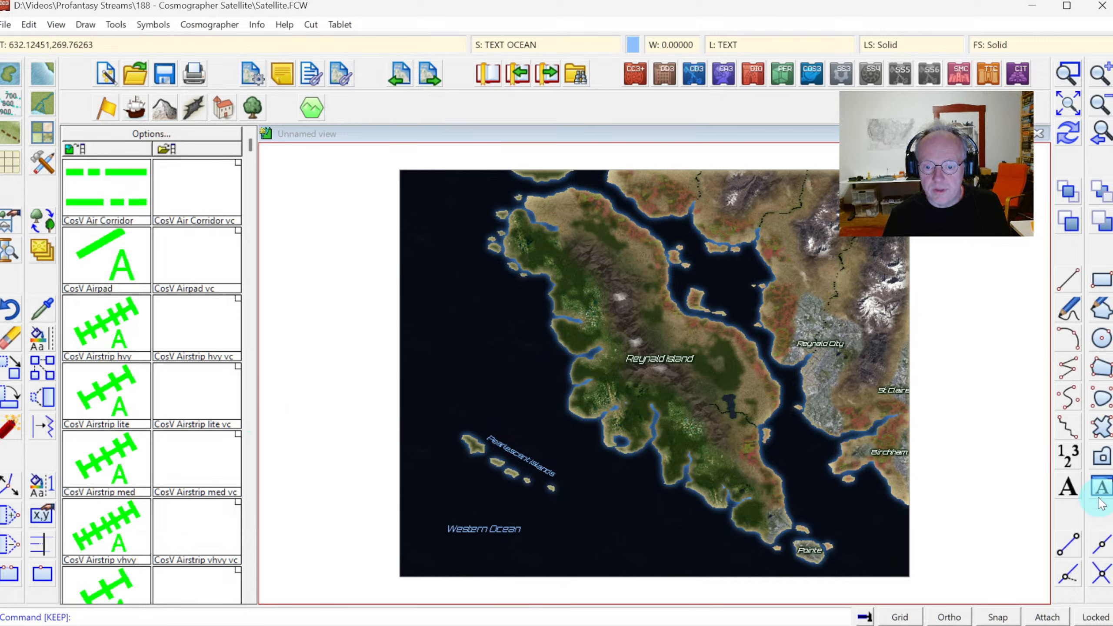
{"action": "left_click", "coordinate": [1102, 486]}
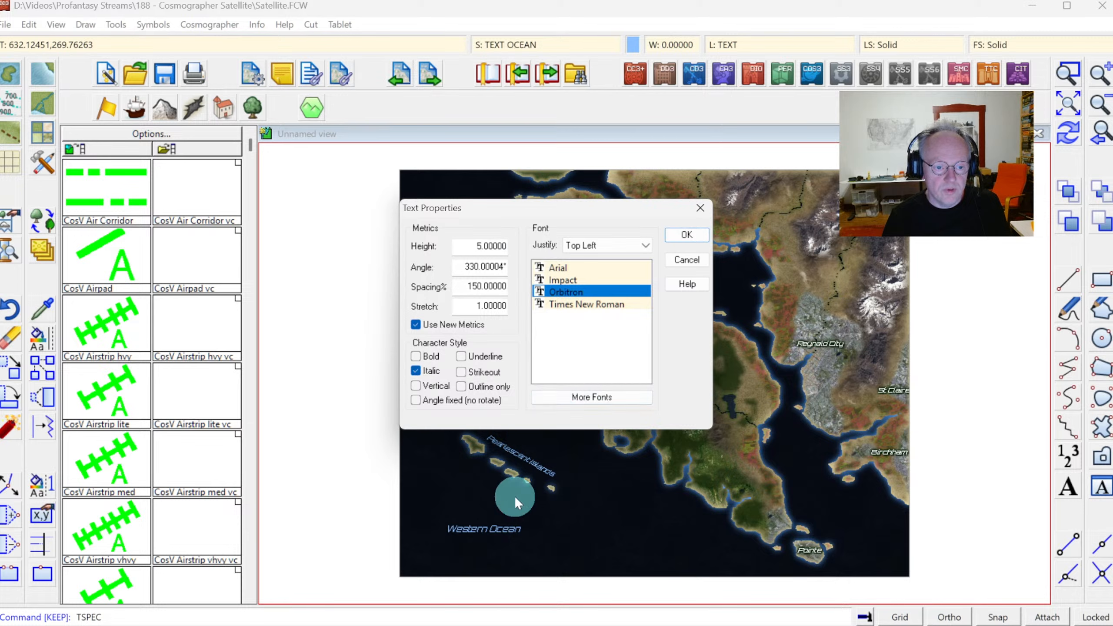
{"action": "double_click", "coordinate": [457, 265]}
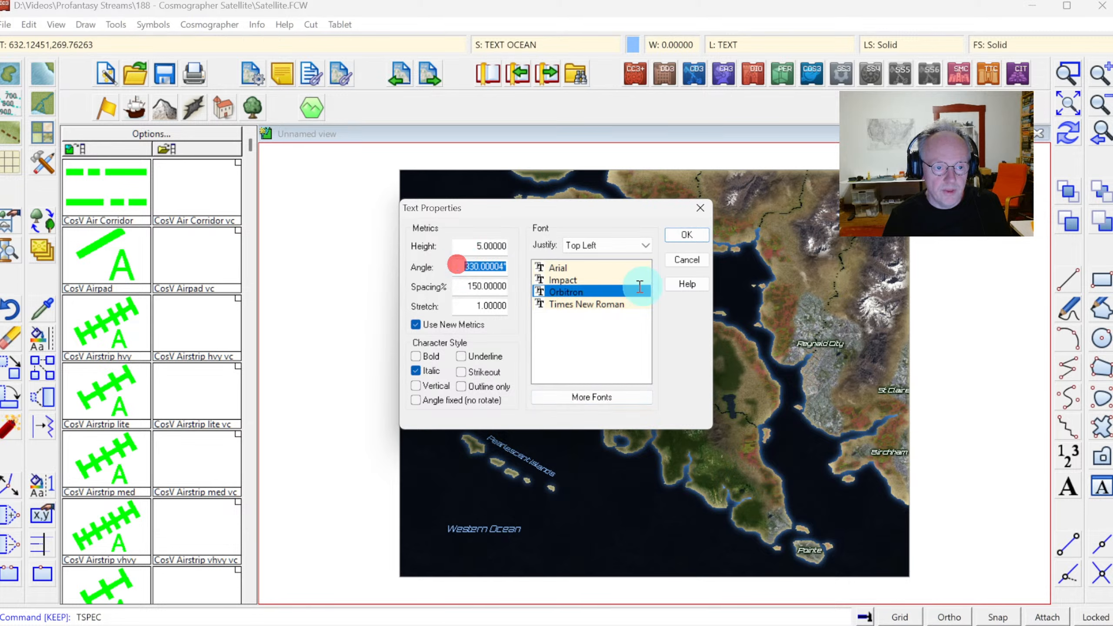
{"action": "type", "text": "0"}
{"action": "left_click", "coordinate": [688, 236]}
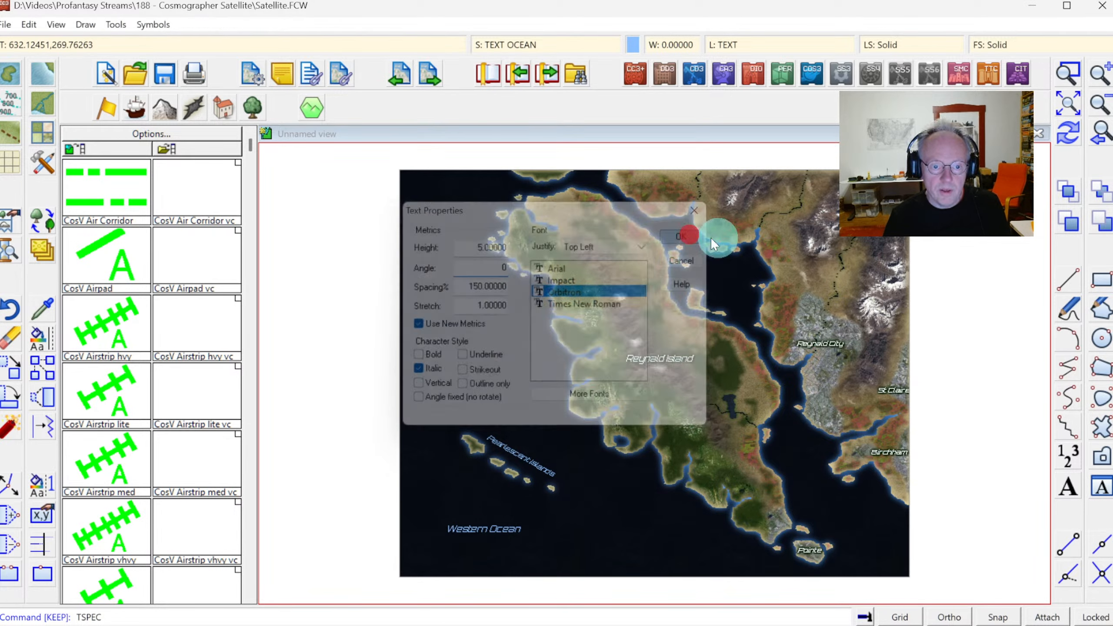
Add the label "Inner Straits" in the water between the northern part of Reynald Island and the mainland
{"action": "left_click", "coordinate": [1078, 490]}
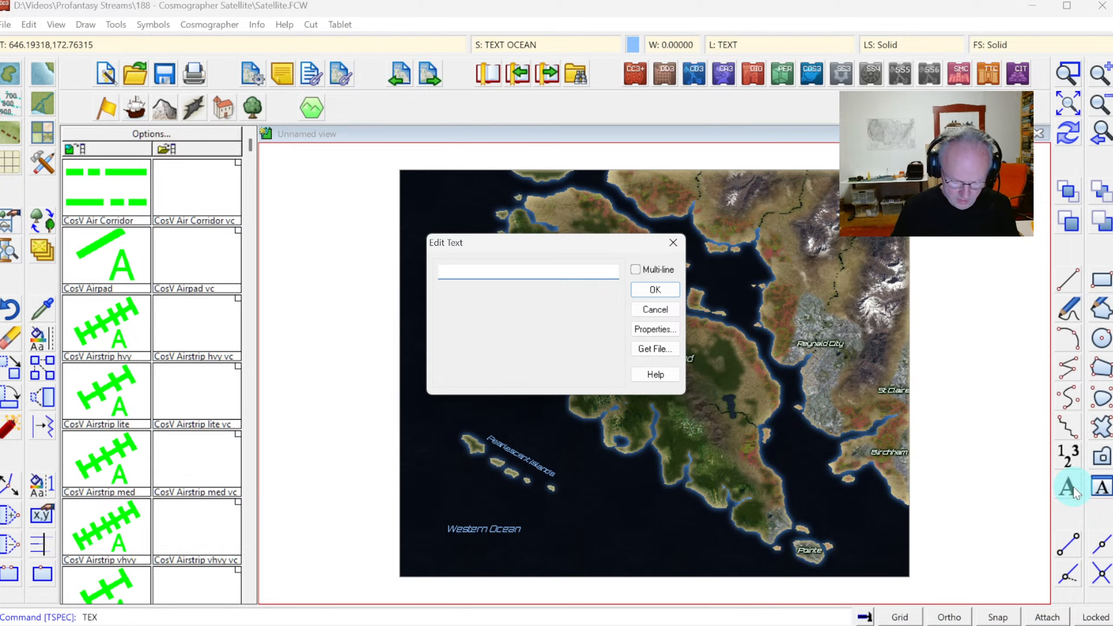
{"action": "type", "text": "Inner Stra"}
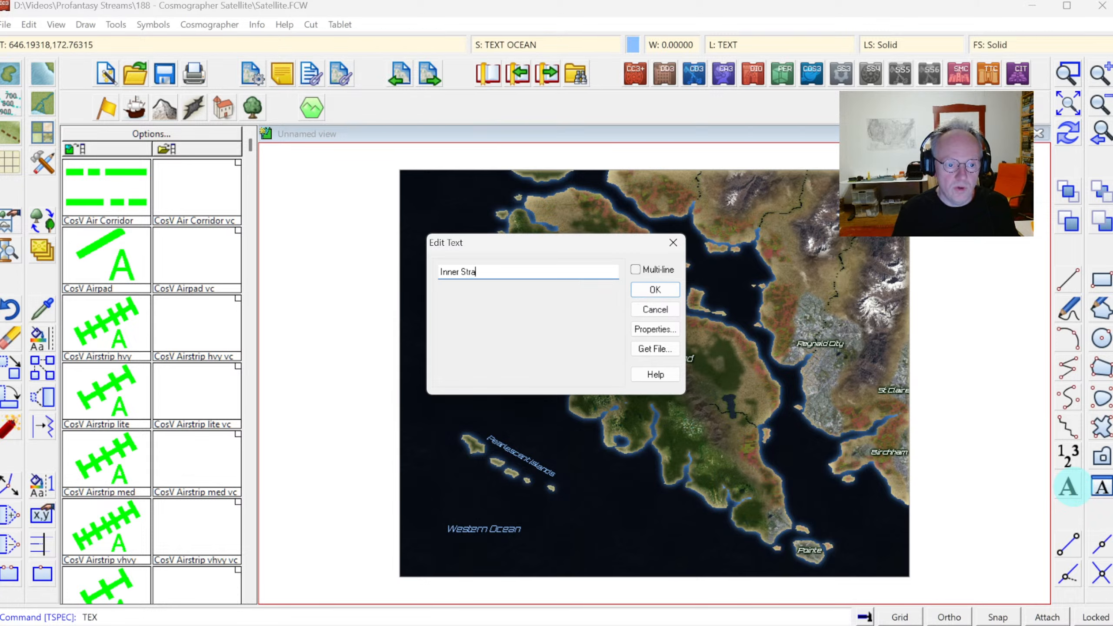
{"action": "type", "text": "its"}
{"action": "left_click", "coordinate": [657, 290]}
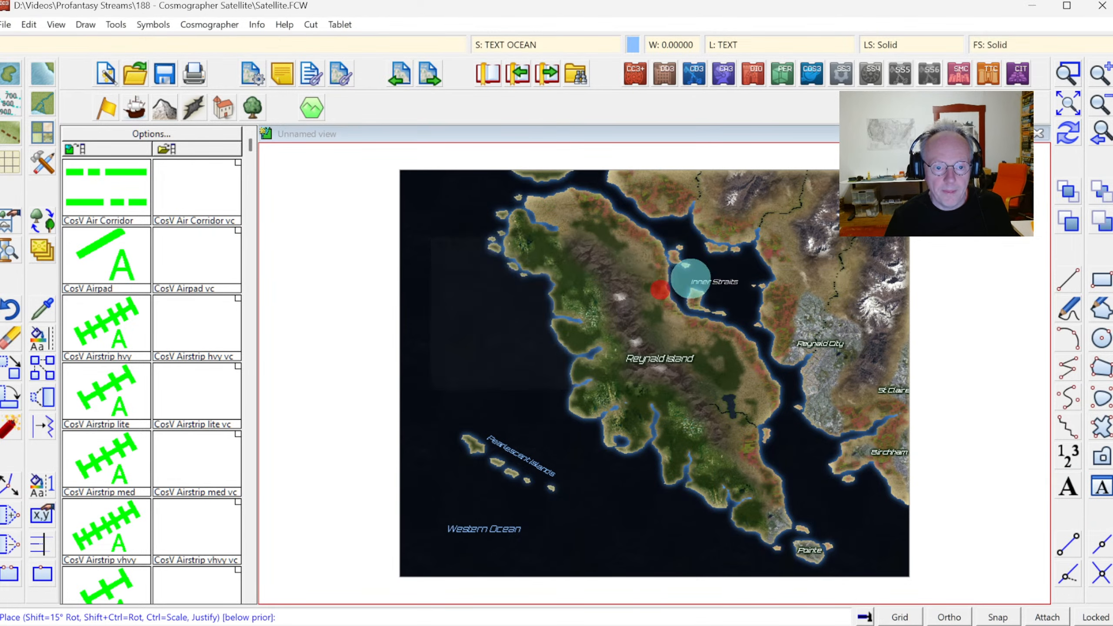
{"action": "key", "text": "j"}
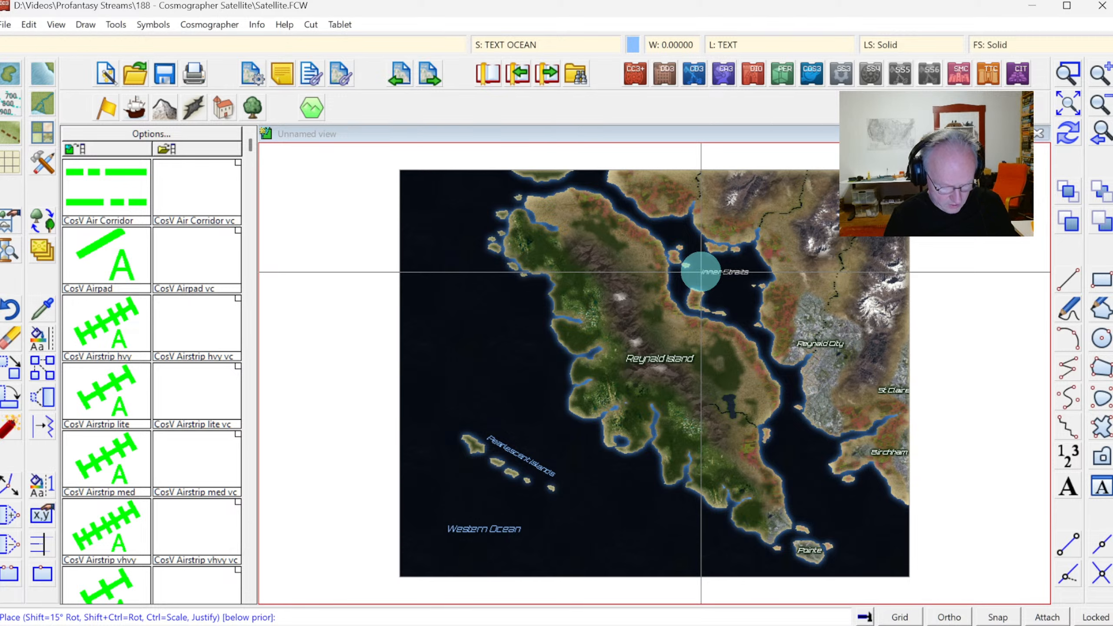
{"action": "key", "text": "j"}
{"action": "left_click", "coordinate": [720, 275]}
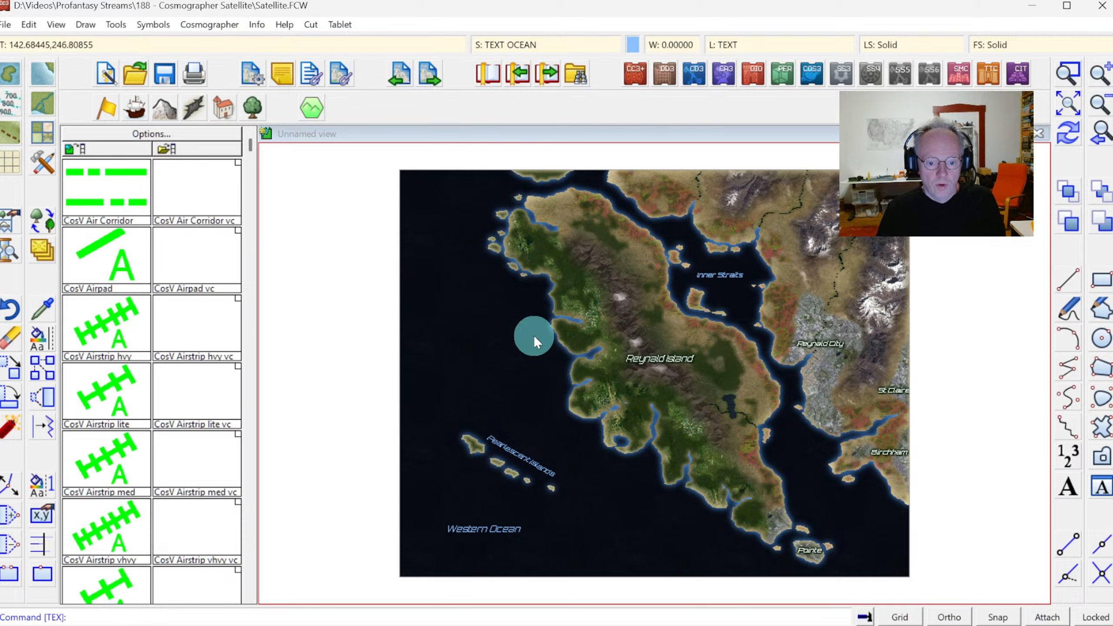
Add the label "Pointe Bay" in the water between Pointe and Birchham
{"action": "left_click", "coordinate": [1064, 486]}
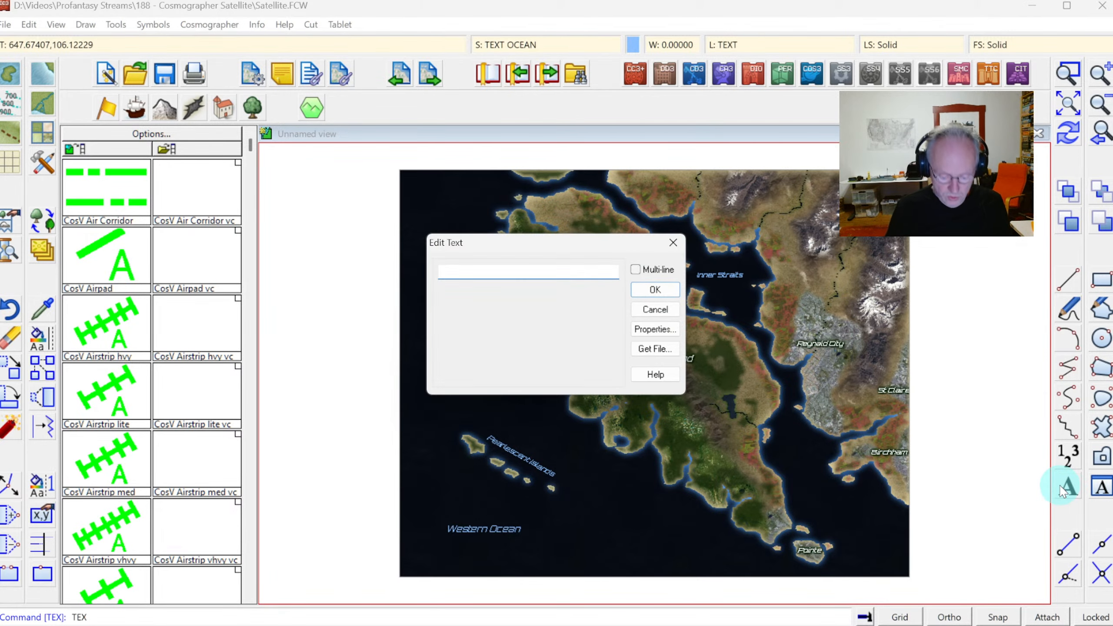
{"action": "type", "text": "Pointe Bay"}
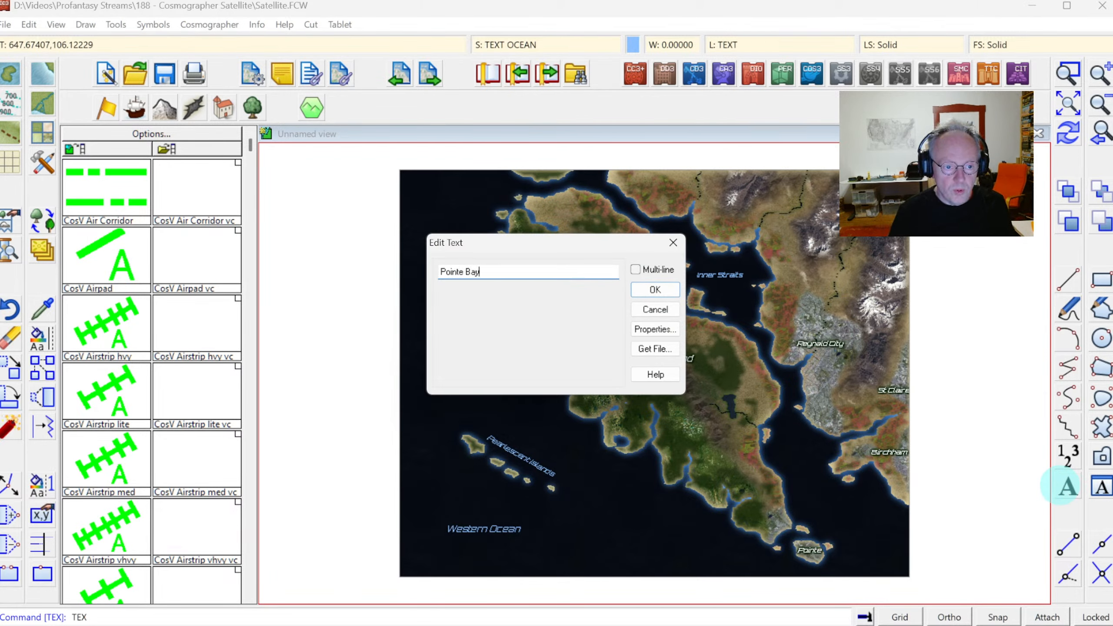
{"action": "left_click", "coordinate": [655, 290]}
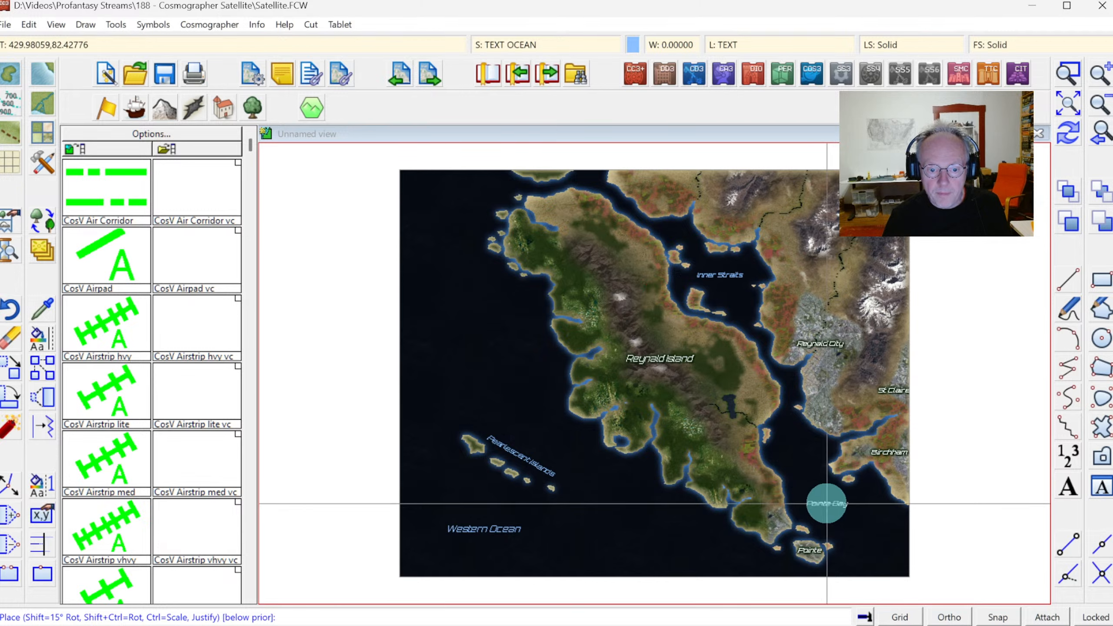
{"action": "left_click", "coordinate": [828, 501]}
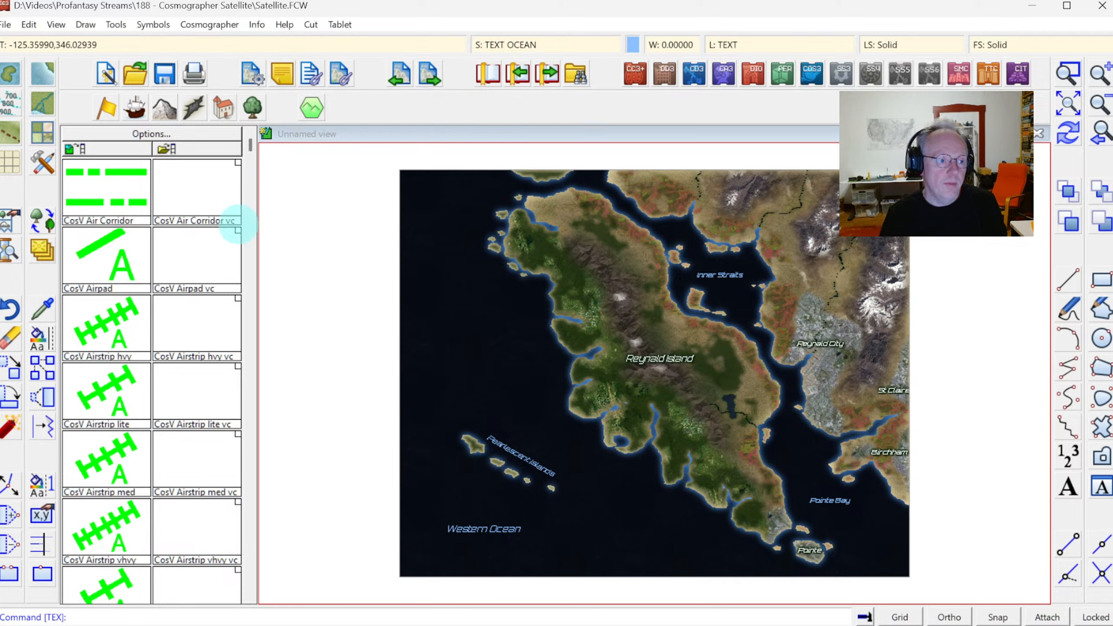
Load the symbol catalog Traveller Overland All.FSC from the Cosmographer Overland folder
{"action": "left_click", "coordinate": [118, 148]}
{"action": "left_click", "coordinate": [118, 148]}
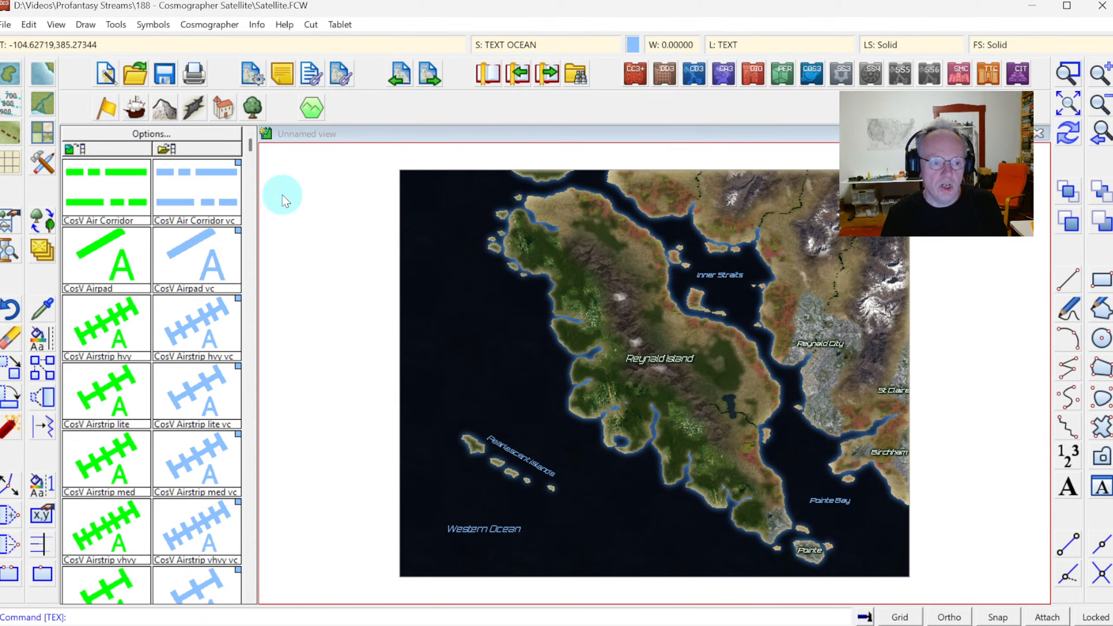
{"action": "left_click", "coordinate": [186, 146]}
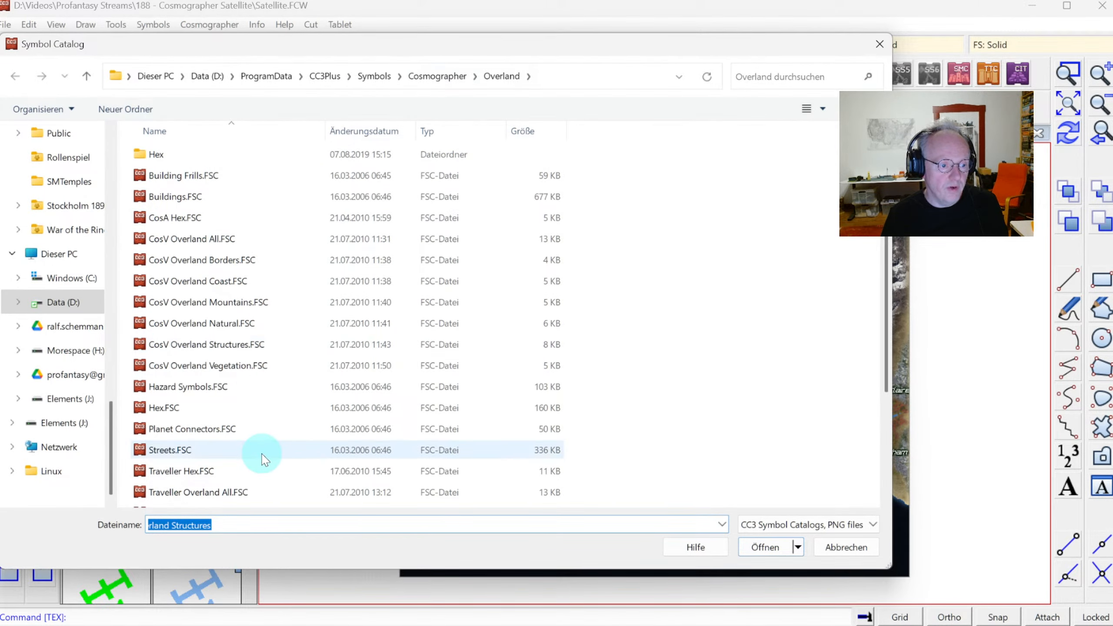
{"action": "scroll", "coordinate": [228, 443], "scroll_direction": "down", "scroll_amount": 3}
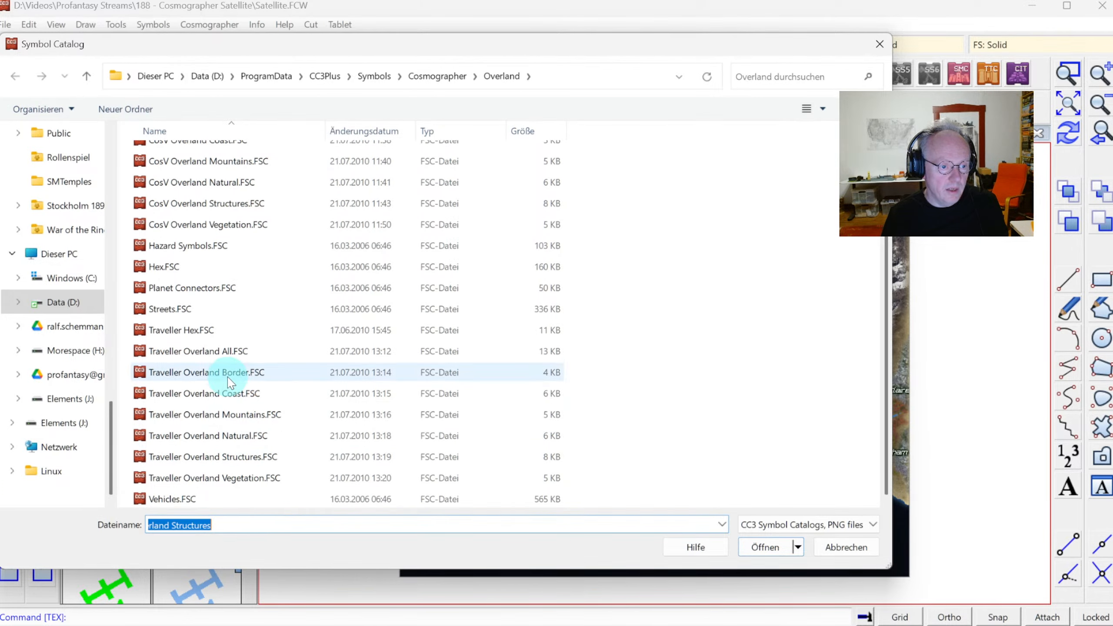
{"action": "double_click", "coordinate": [198, 352]}
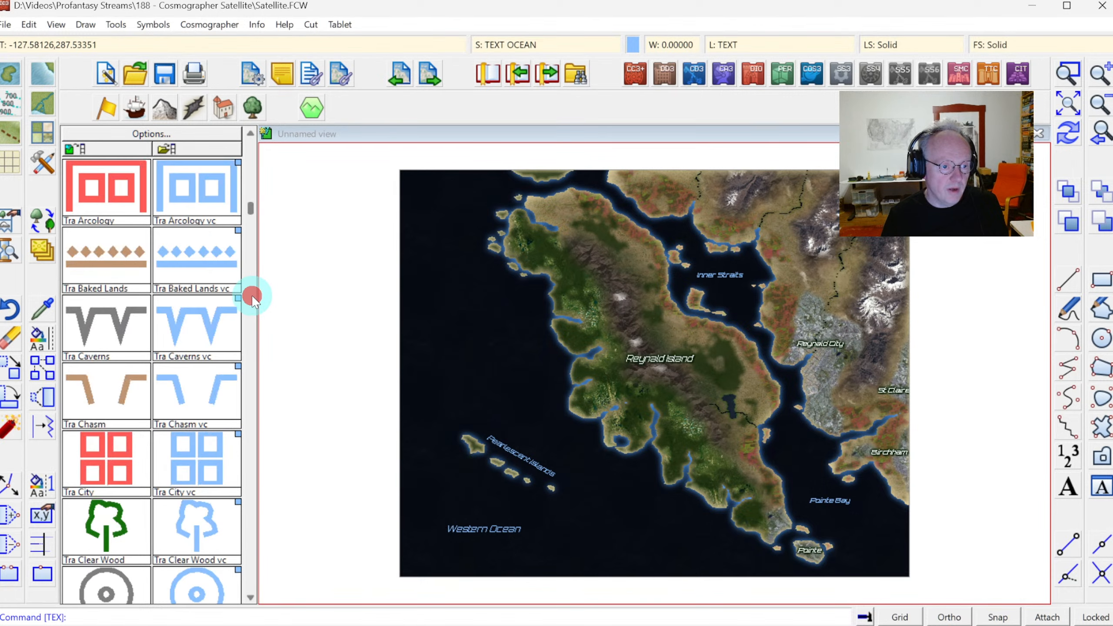
Look through the symbols of the Traveller overland catalog from start to end and return to its beginning
{"action": "left_click", "coordinate": [253, 302]}
{"action": "left_click", "coordinate": [250, 327]}
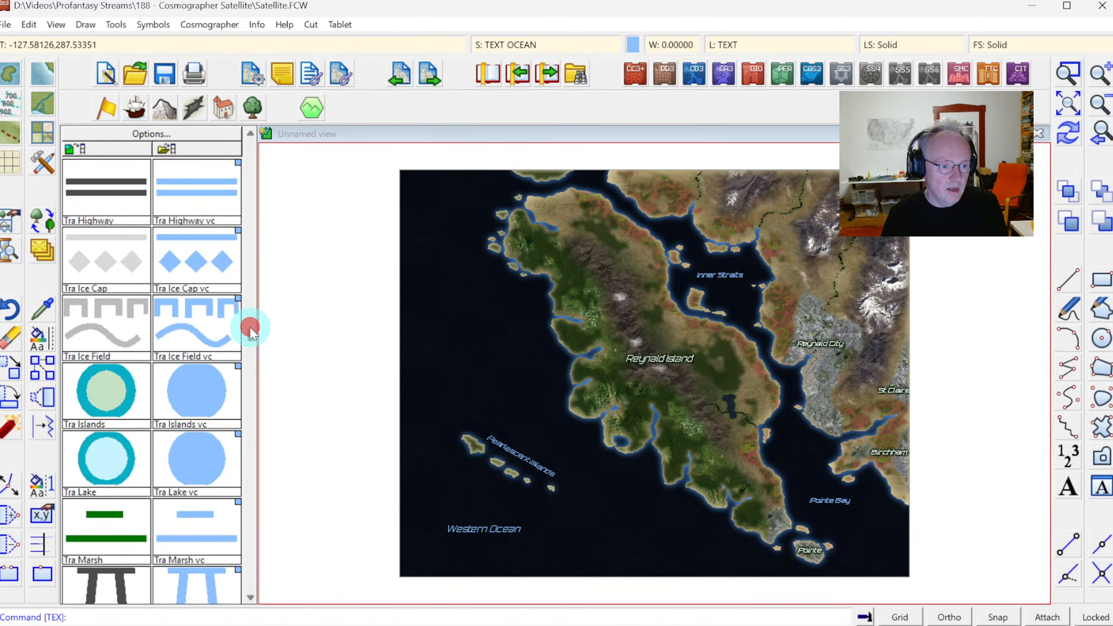
{"action": "left_click", "coordinate": [252, 378]}
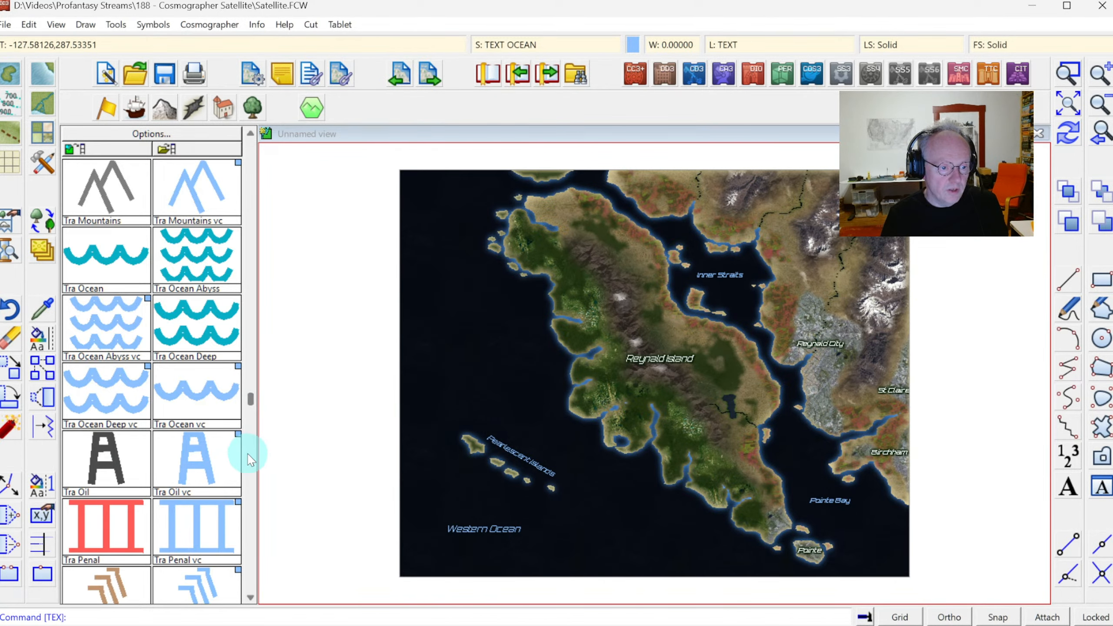
{"action": "left_click", "coordinate": [251, 455]}
{"action": "left_click", "coordinate": [250, 491]}
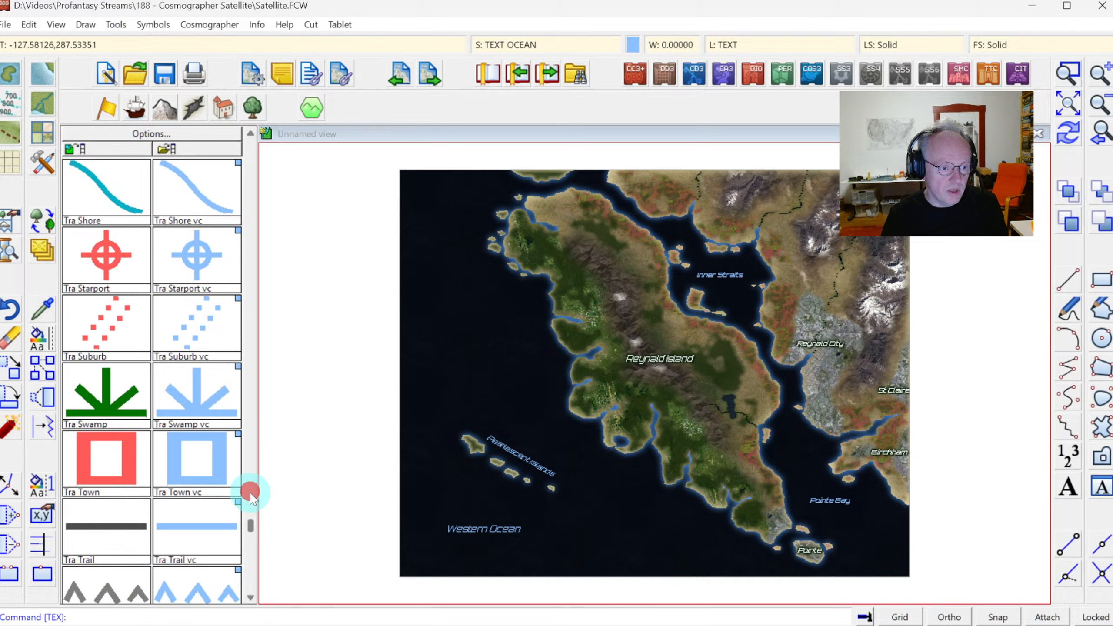
{"action": "left_click", "coordinate": [249, 542]}
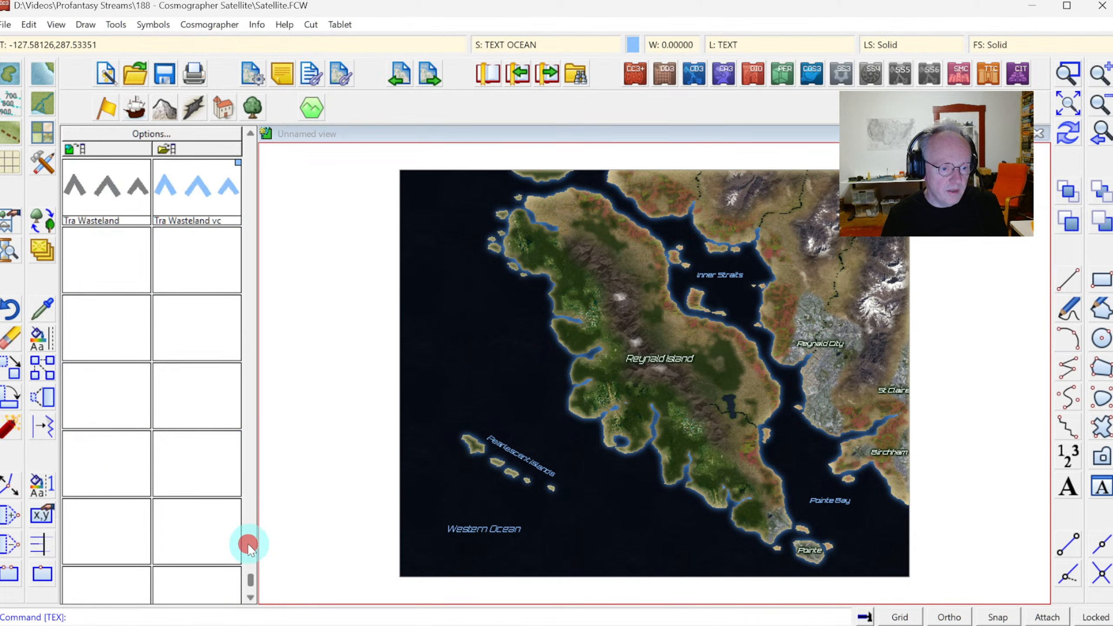
{"action": "left_click", "coordinate": [249, 165]}
{"action": "left_click", "coordinate": [248, 150]}
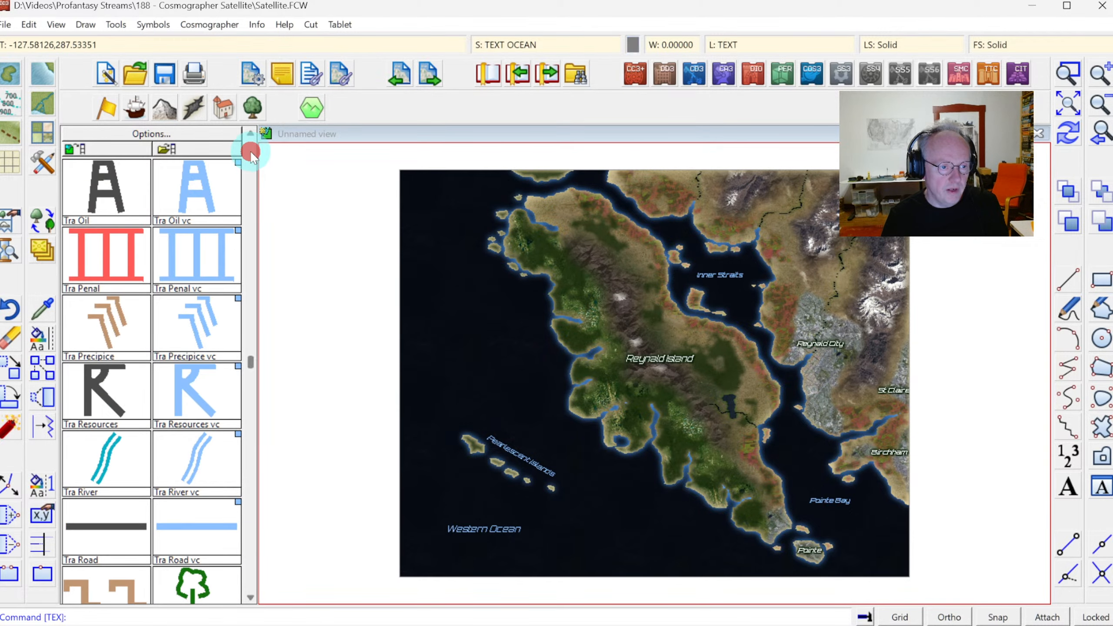
{"action": "left_click", "coordinate": [251, 151]}
{"action": "left_click", "coordinate": [251, 151]}
{"action": "left_click", "coordinate": [251, 150]}
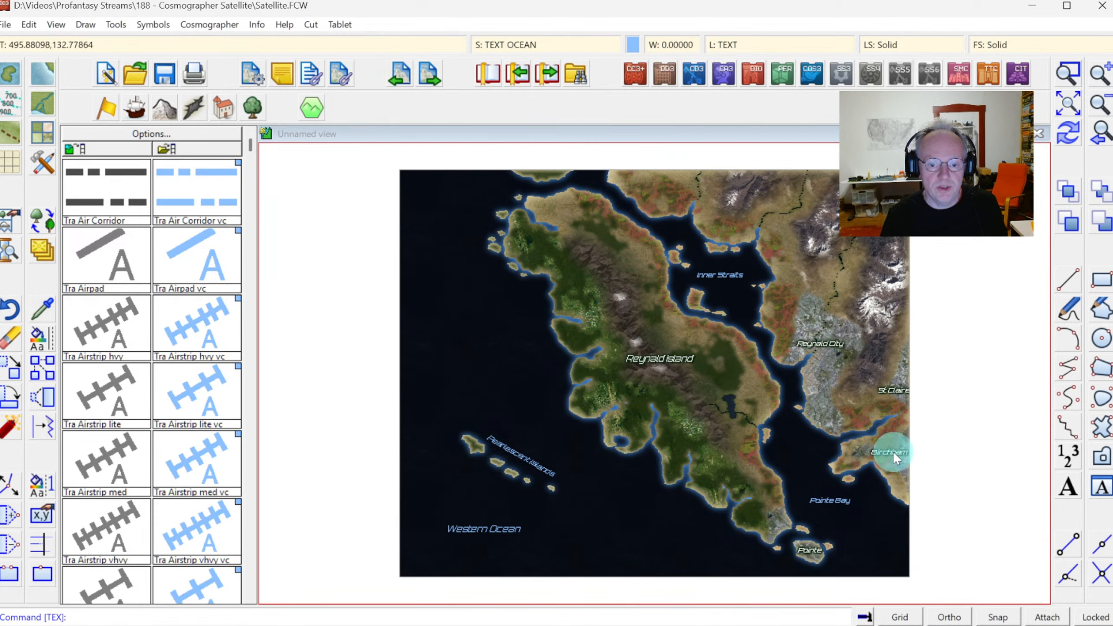
Adopt the white "Birchham" label's properties as current settings and show the whole map
{"action": "left_click", "coordinate": [43, 310]}
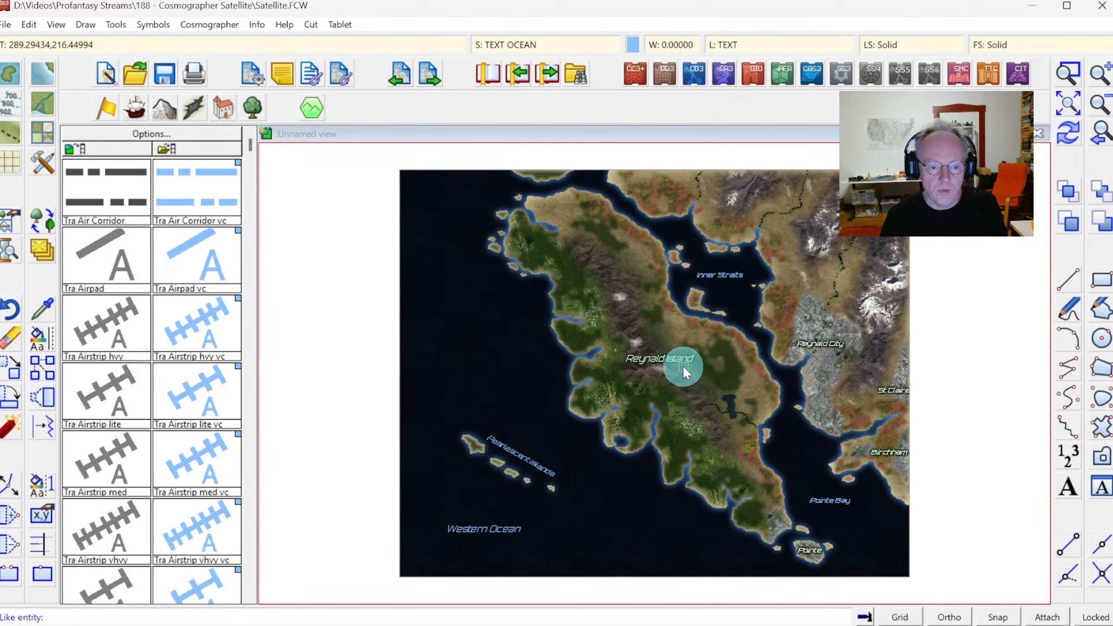
{"action": "left_click", "coordinate": [826, 343]}
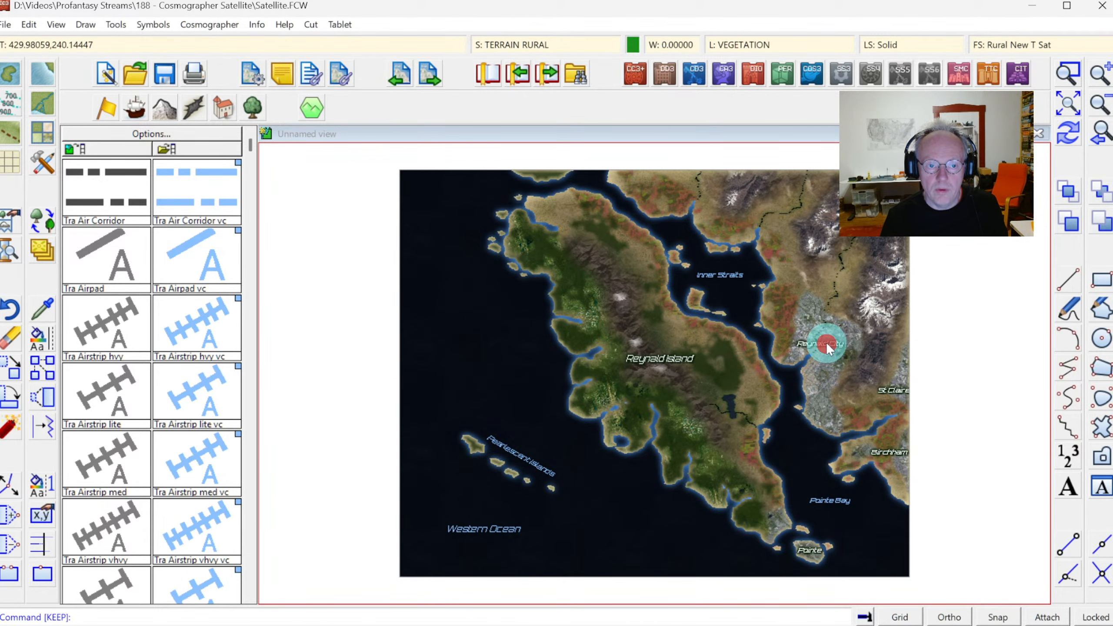
{"action": "left_click", "coordinate": [1068, 72]}
{"action": "left_click", "coordinate": [866, 424]}
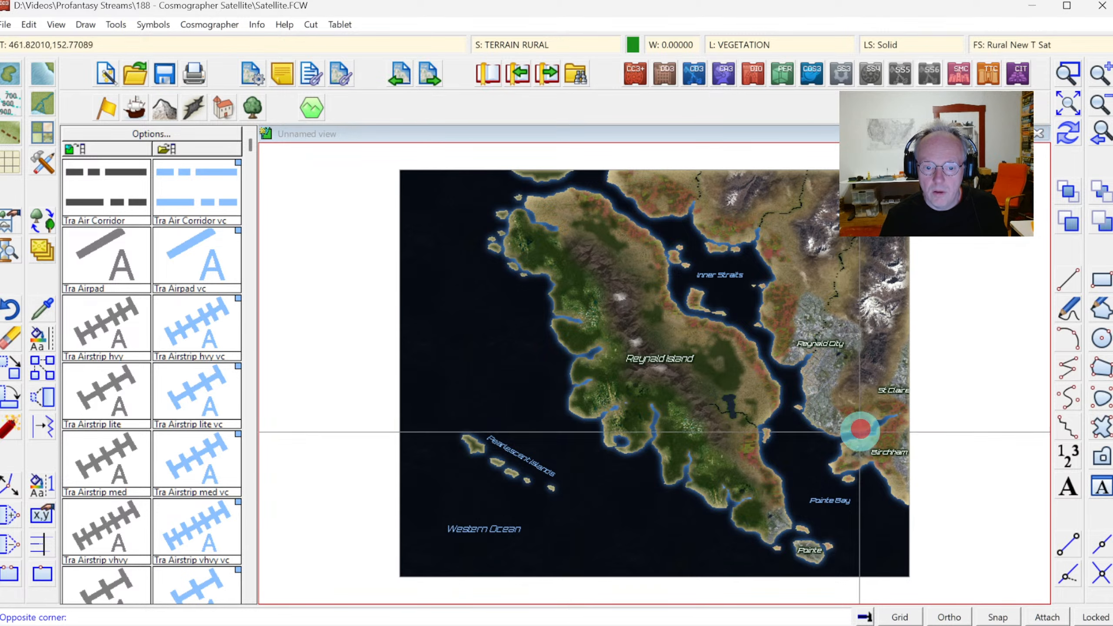
{"action": "left_click", "coordinate": [925, 477]}
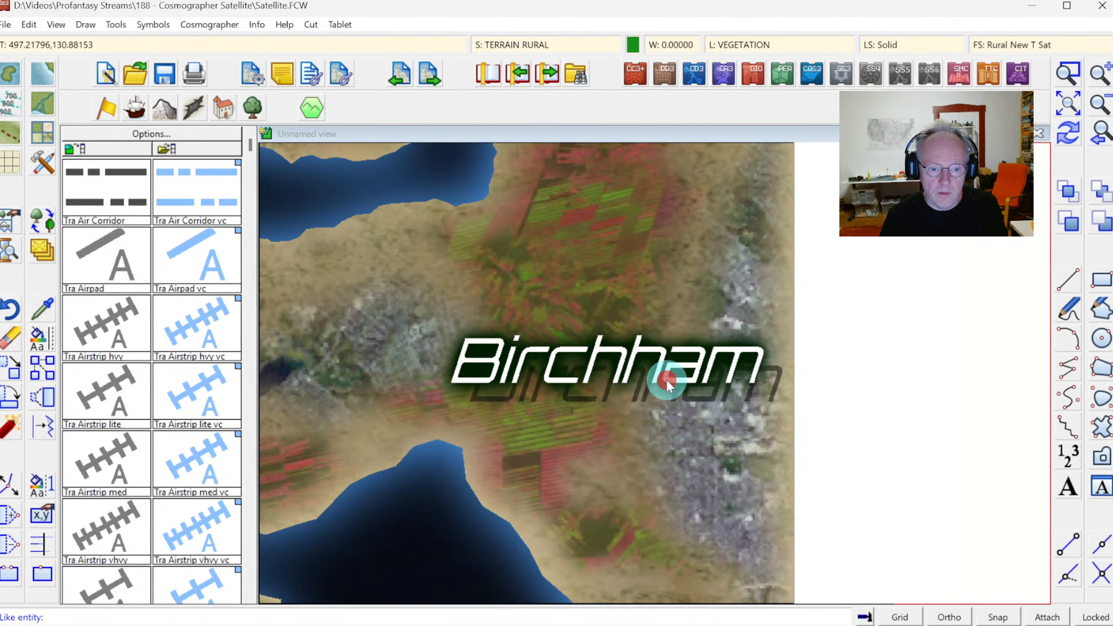
{"action": "left_click", "coordinate": [667, 380]}
{"action": "left_click", "coordinate": [1093, 141]}
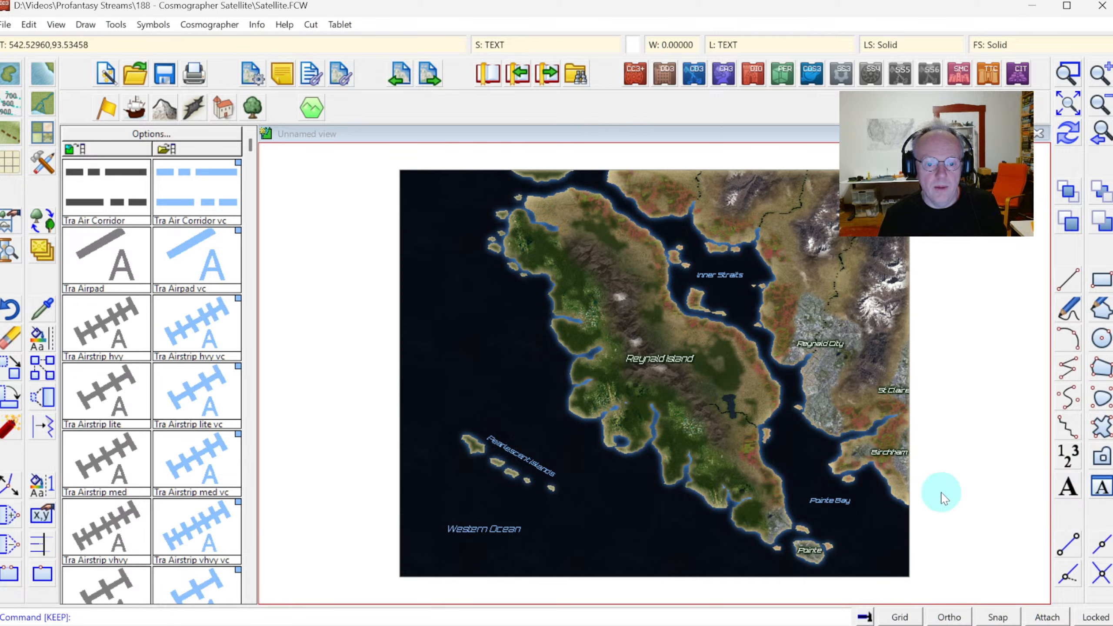
Turn on grid and snap and select the Standard Rectangular grid system
{"action": "left_click", "coordinate": [913, 616]}
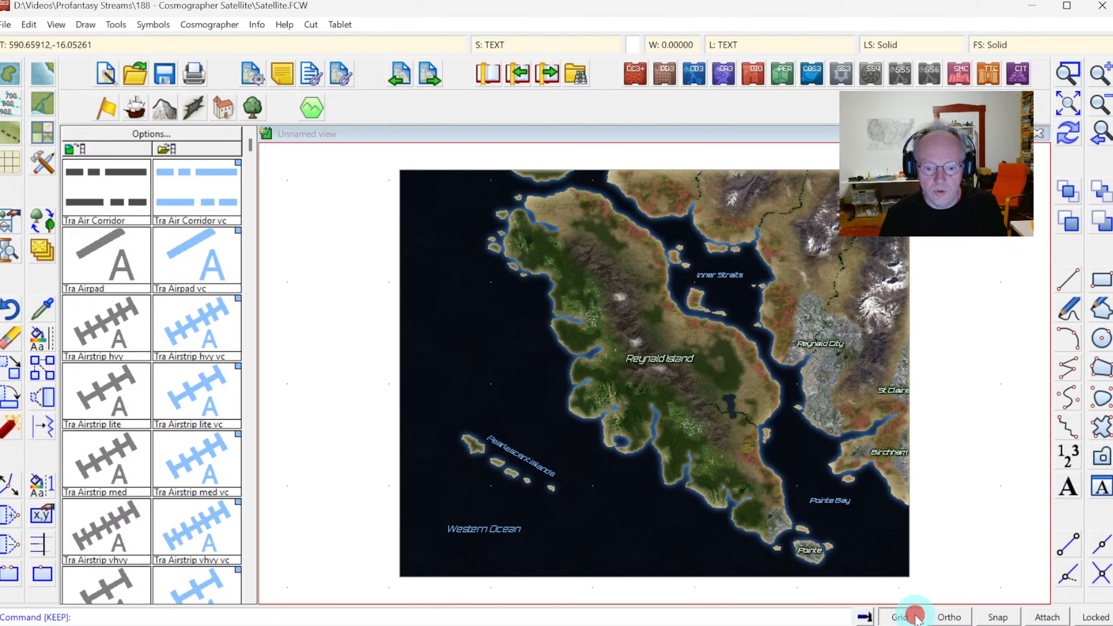
{"action": "right_click", "coordinate": [899, 615]}
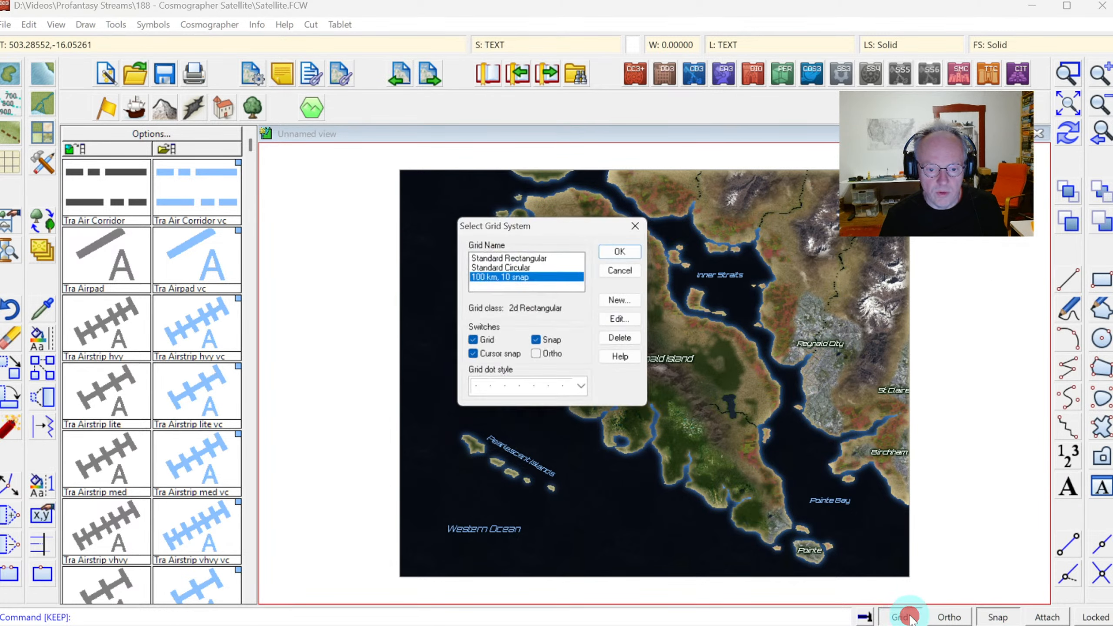
{"action": "left_click", "coordinate": [573, 278]}
{"action": "left_click", "coordinate": [523, 258]}
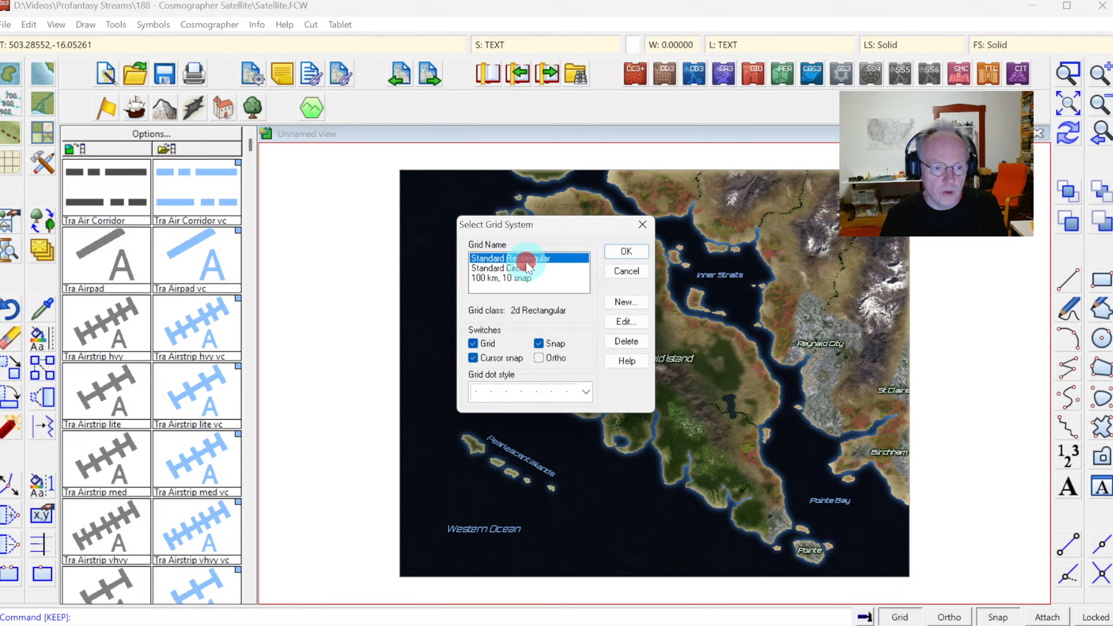
{"action": "left_click", "coordinate": [630, 253]}
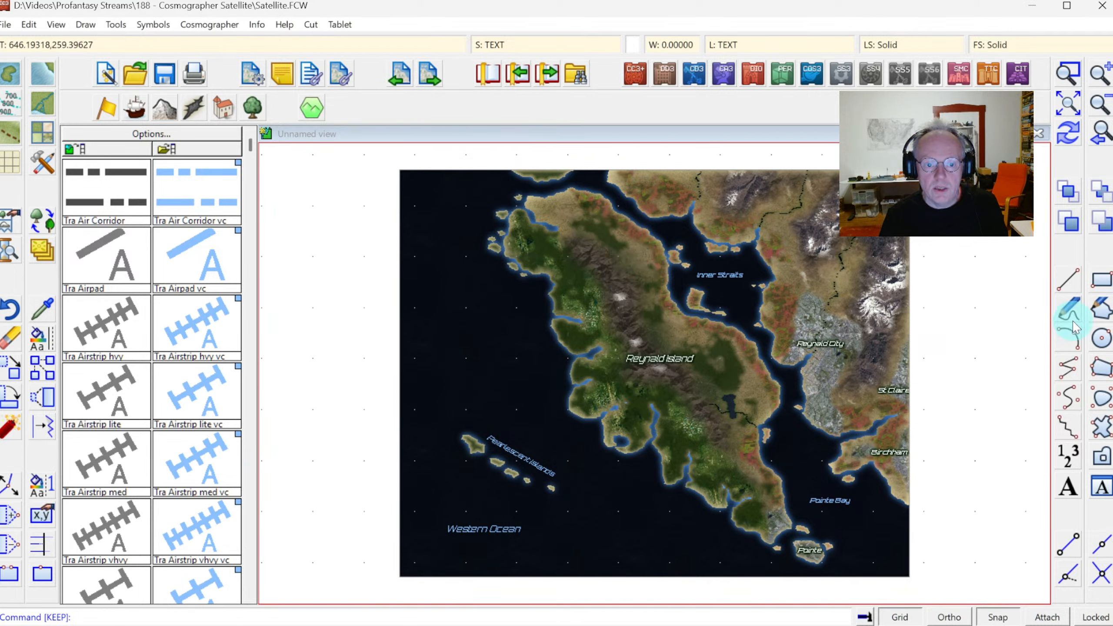
Draw a white regular polygon with 3 nodes in the ocean west of Reynald Island, its upper corner about 25 units from its center
{"action": "right_click", "coordinate": [1103, 367]}
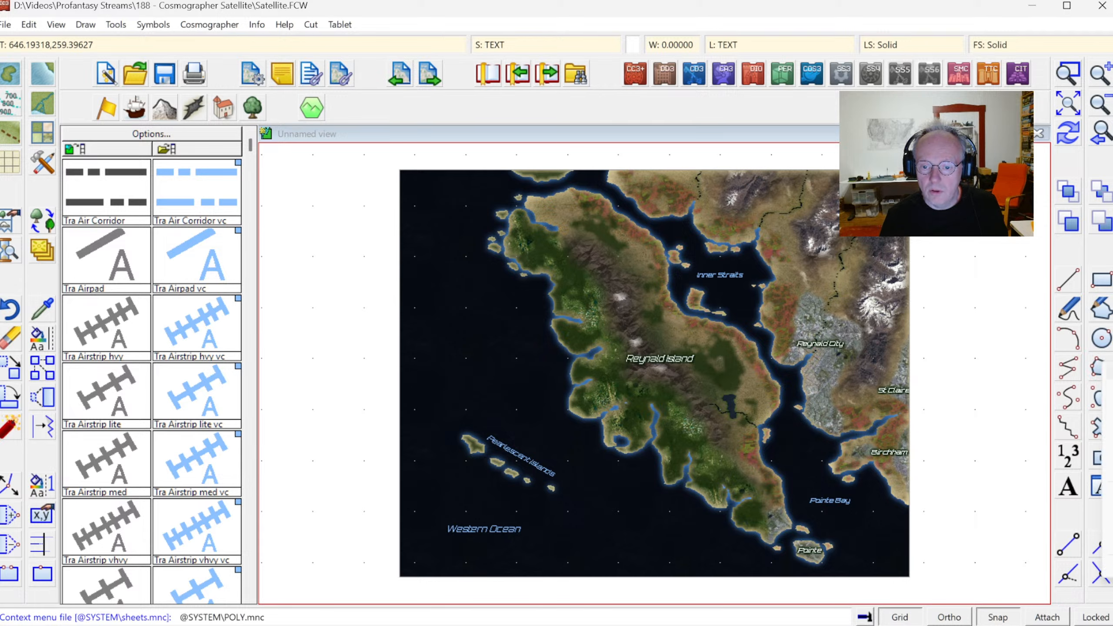
{"action": "left_click", "coordinate": [1111, 387]}
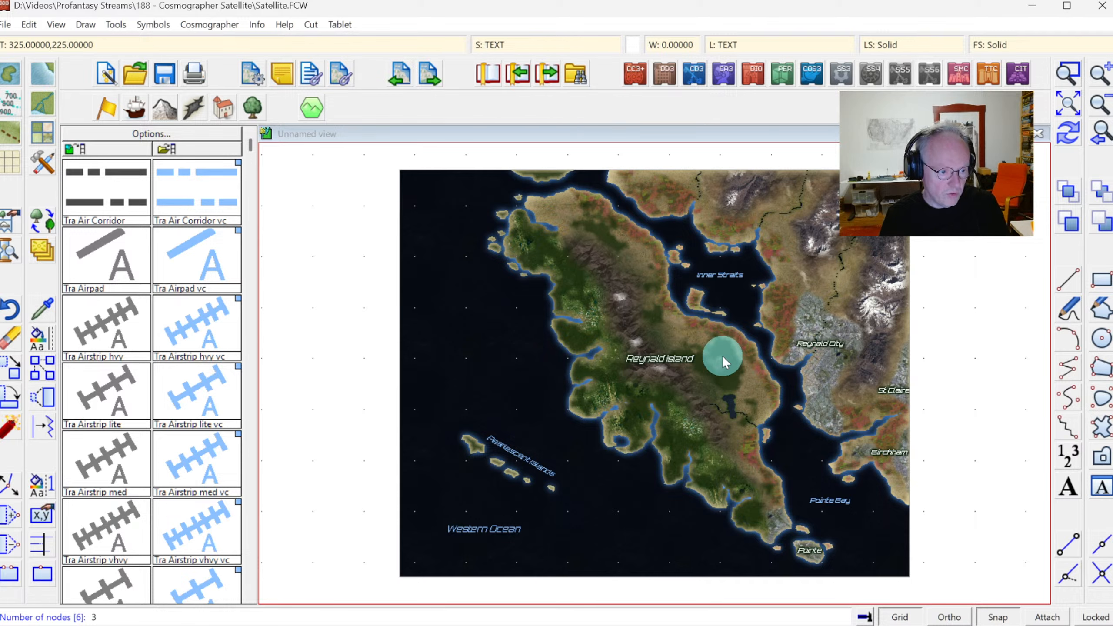
{"action": "key", "text": "Return"}
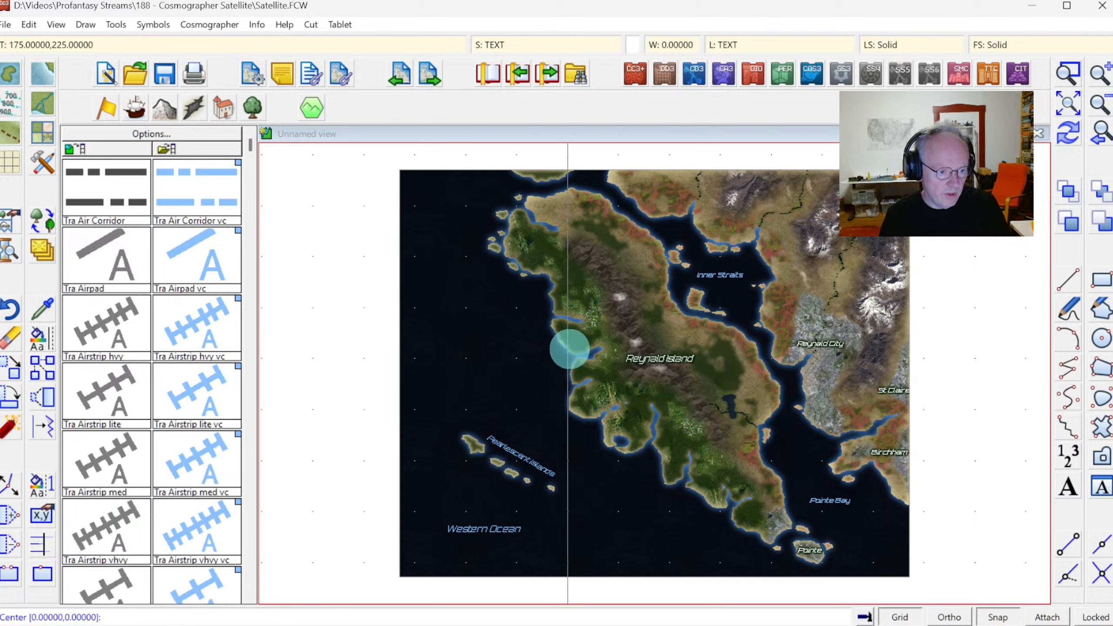
{"action": "left_click", "coordinate": [466, 358]}
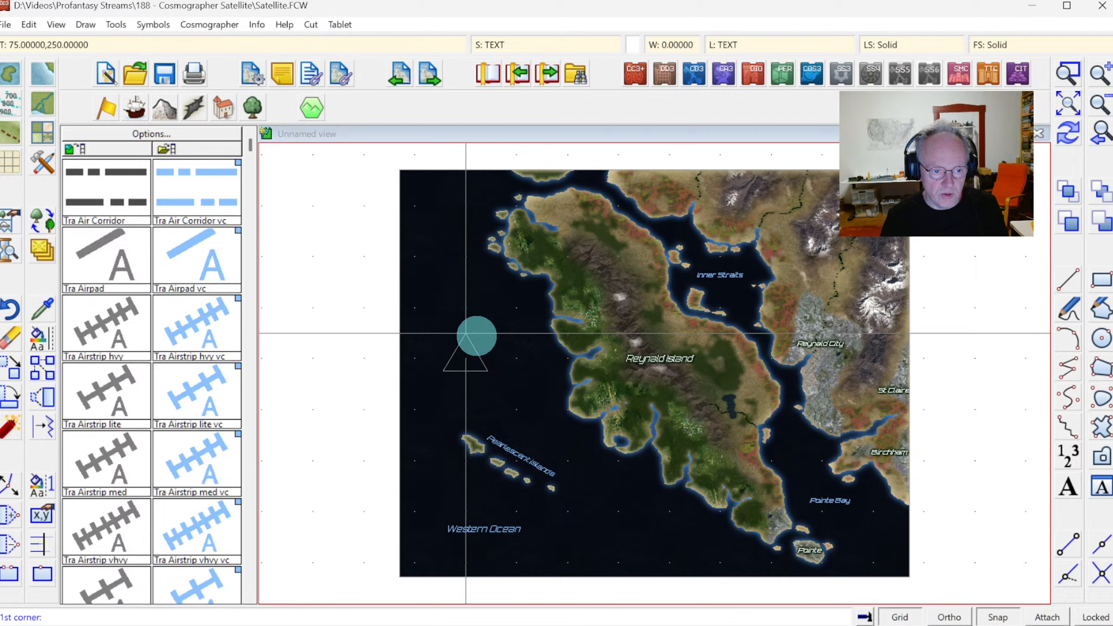
{"action": "left_click", "coordinate": [465, 334]}
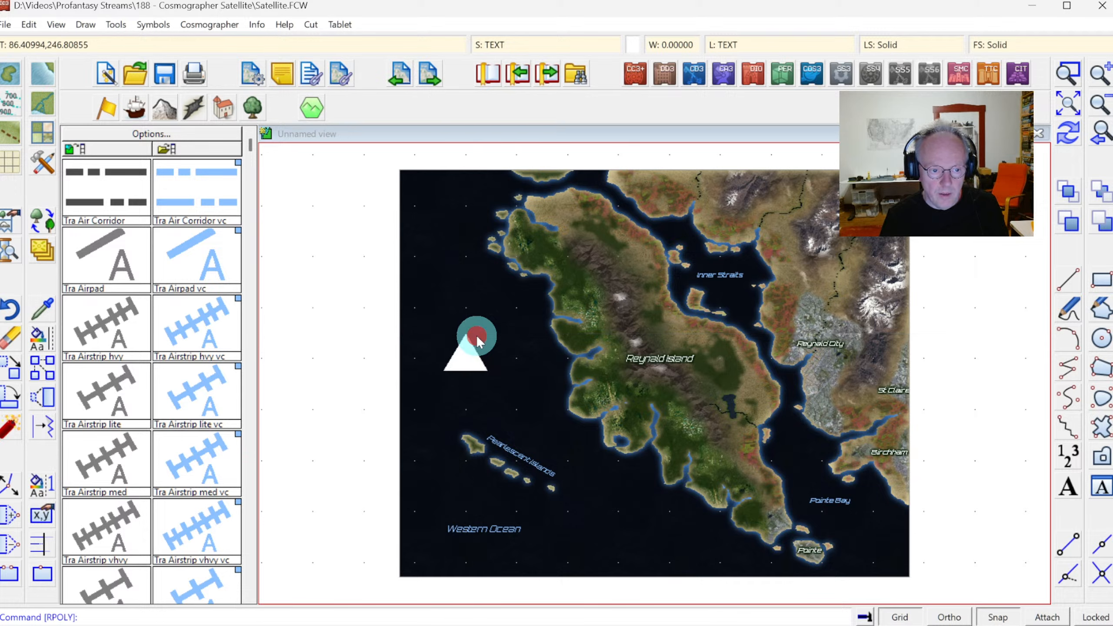
Scale the white triangle non-visually by 0.333 in X and 1 in Y about its middle, and redraw the map
{"action": "left_click", "coordinate": [1069, 72]}
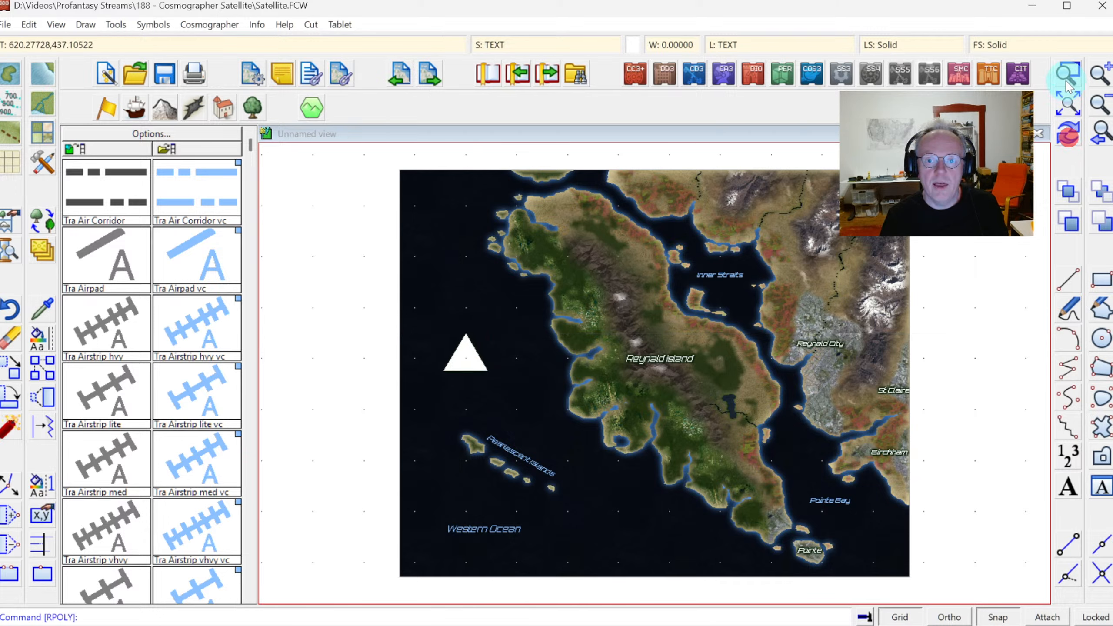
{"action": "left_click", "coordinate": [424, 323]}
{"action": "left_click", "coordinate": [546, 399]}
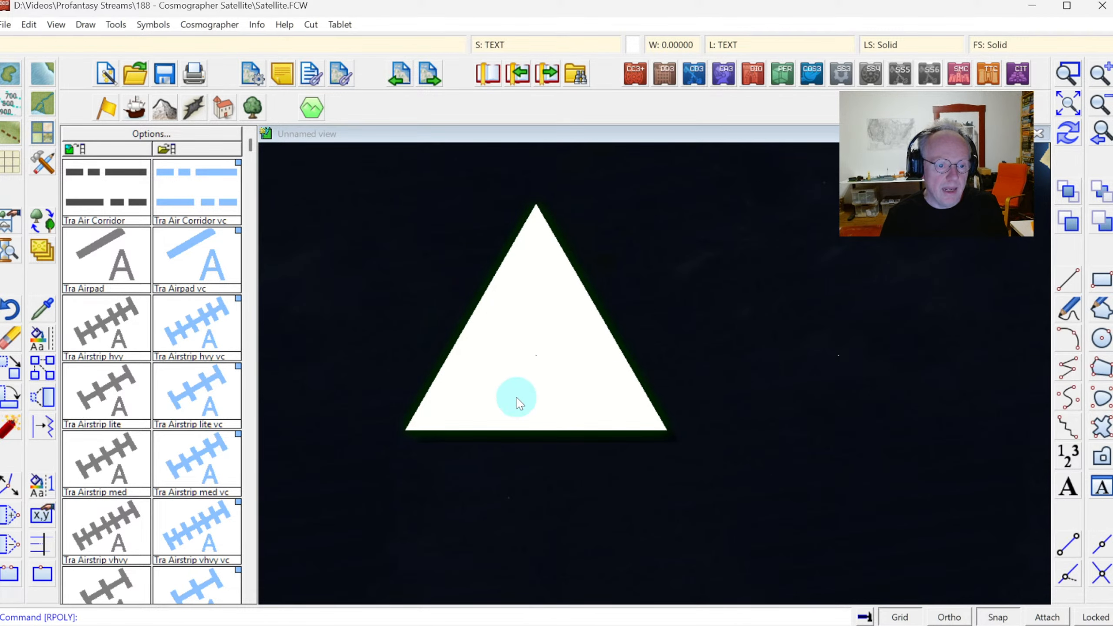
{"action": "right_click", "coordinate": [37, 400]}
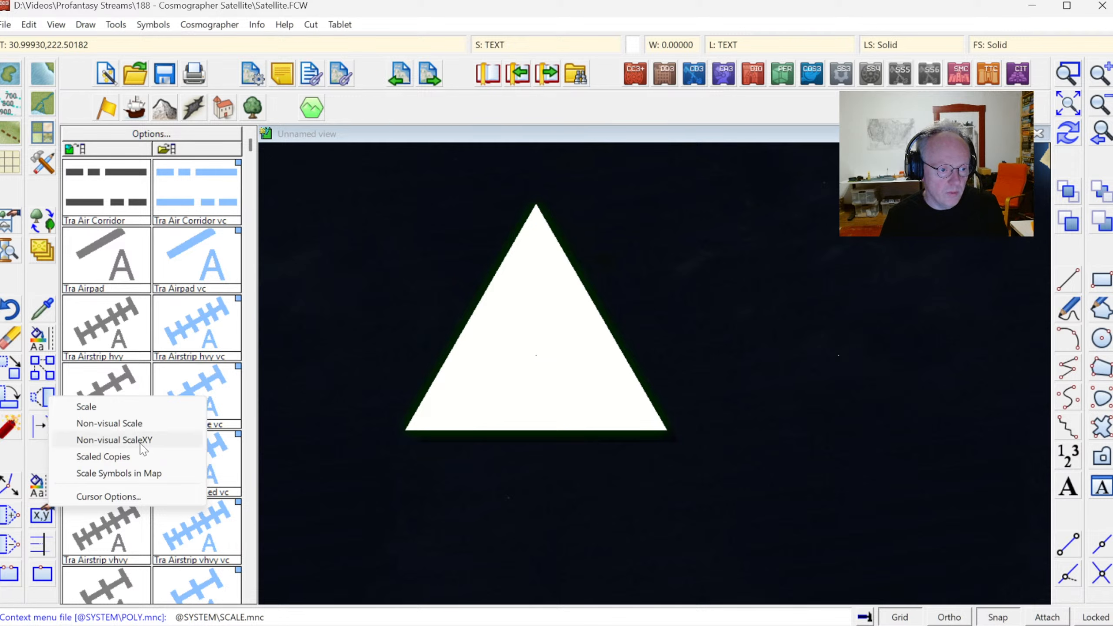
{"action": "left_click", "coordinate": [141, 441]}
{"action": "left_click", "coordinate": [469, 431]}
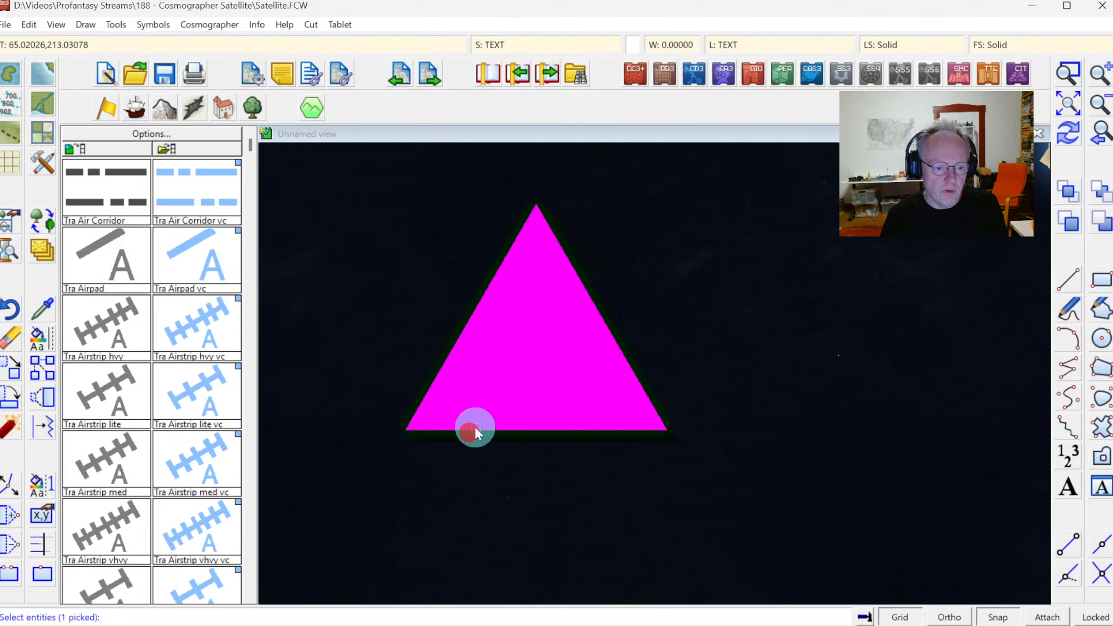
{"action": "right_click", "coordinate": [530, 343]}
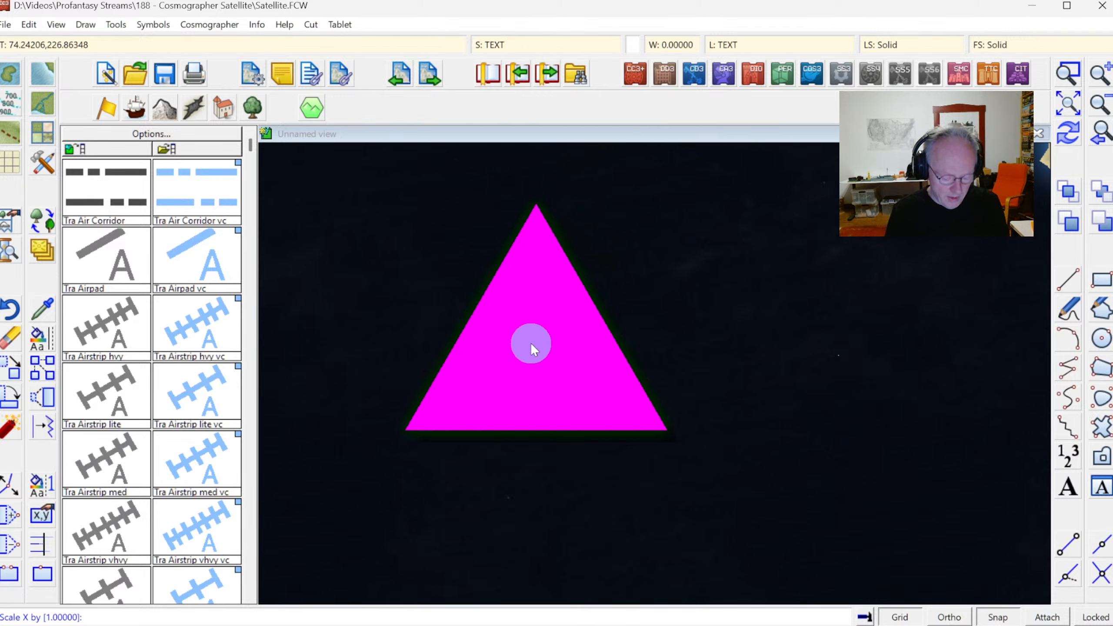
{"action": "type", "text": ".333"}
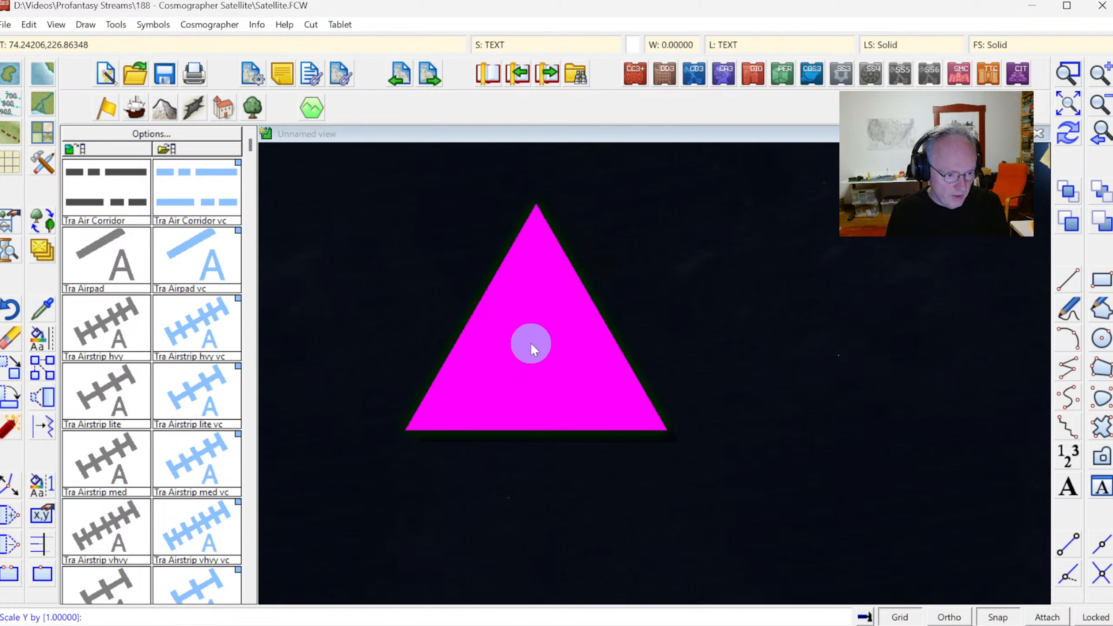
{"action": "key", "text": "Return"}
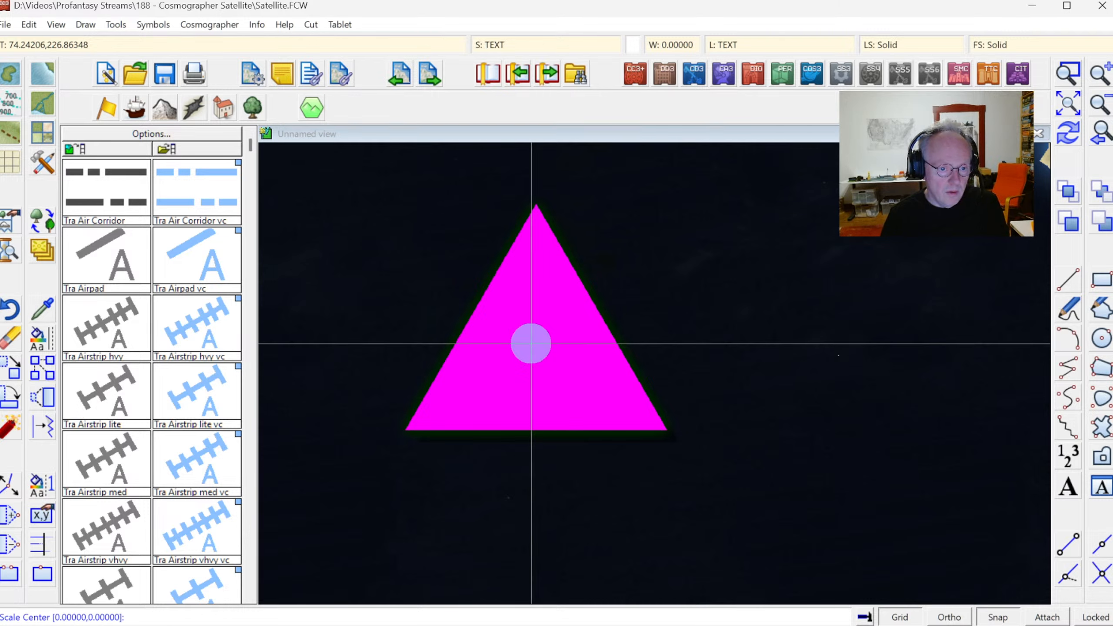
{"action": "left_click", "coordinate": [531, 343]}
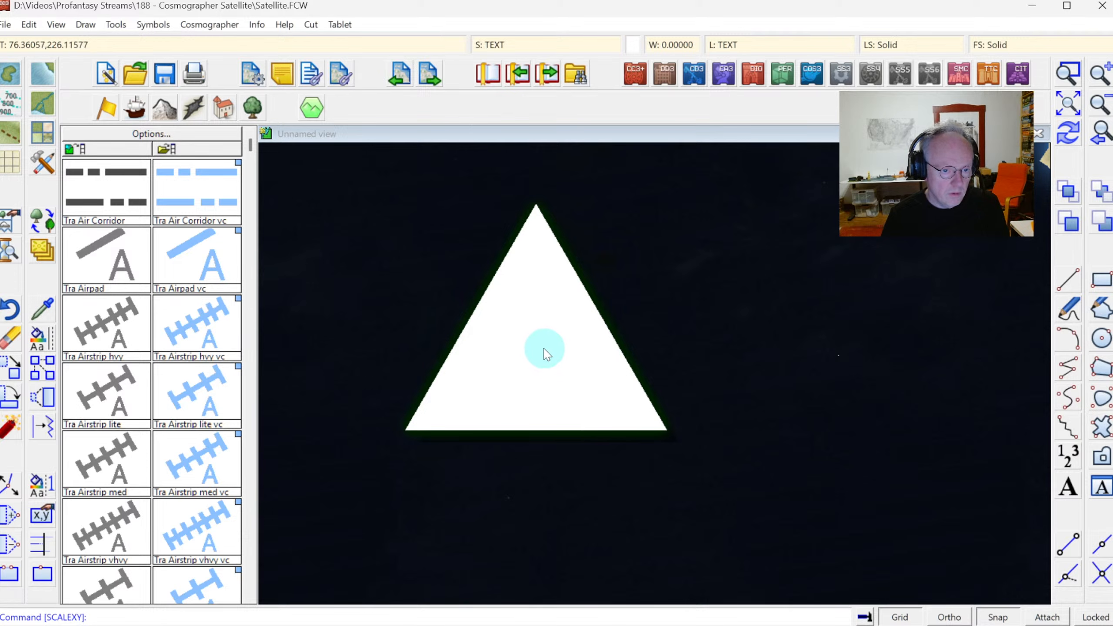
{"action": "left_click", "coordinate": [1068, 134]}
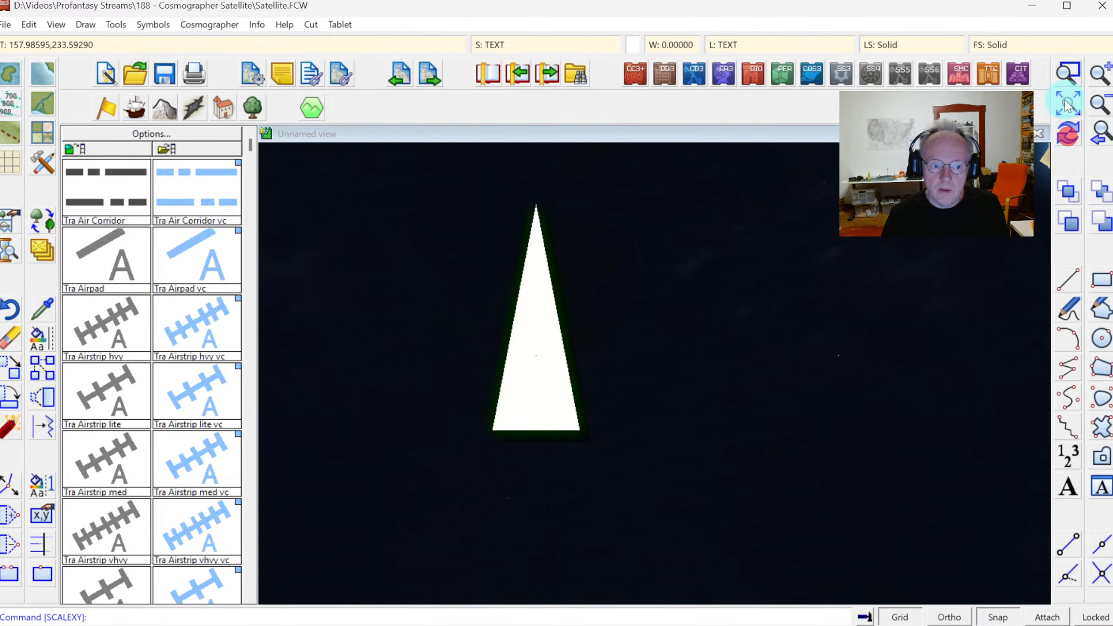
Switch off grid and snap and place an enlarged "N" text label just above the tip of the narrow triangle
{"action": "left_click", "coordinate": [1070, 103]}
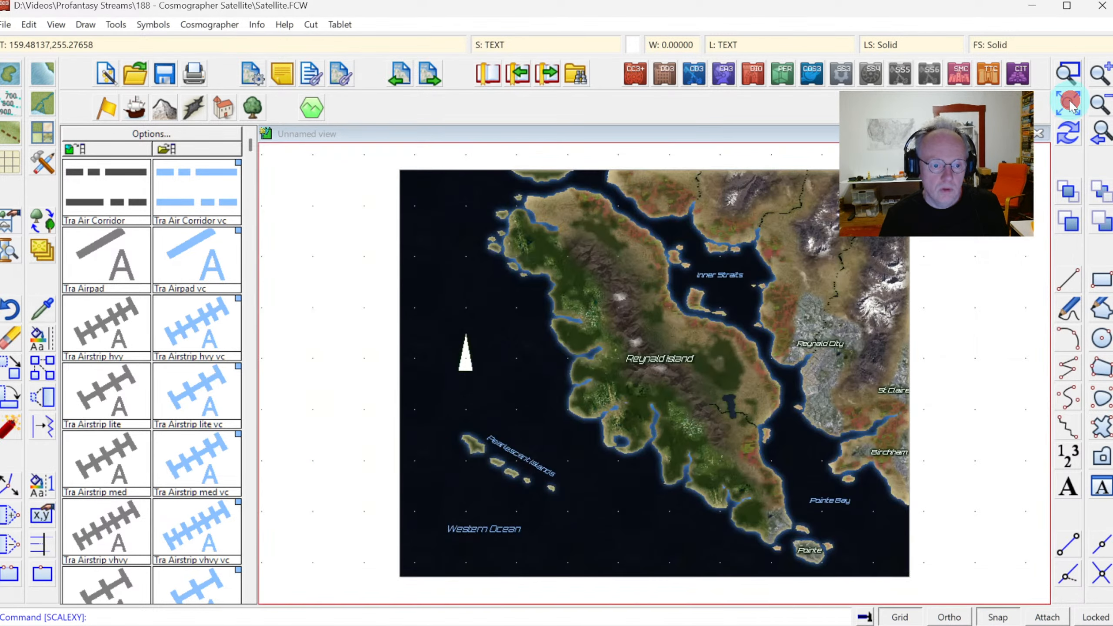
{"action": "left_click", "coordinate": [1067, 79]}
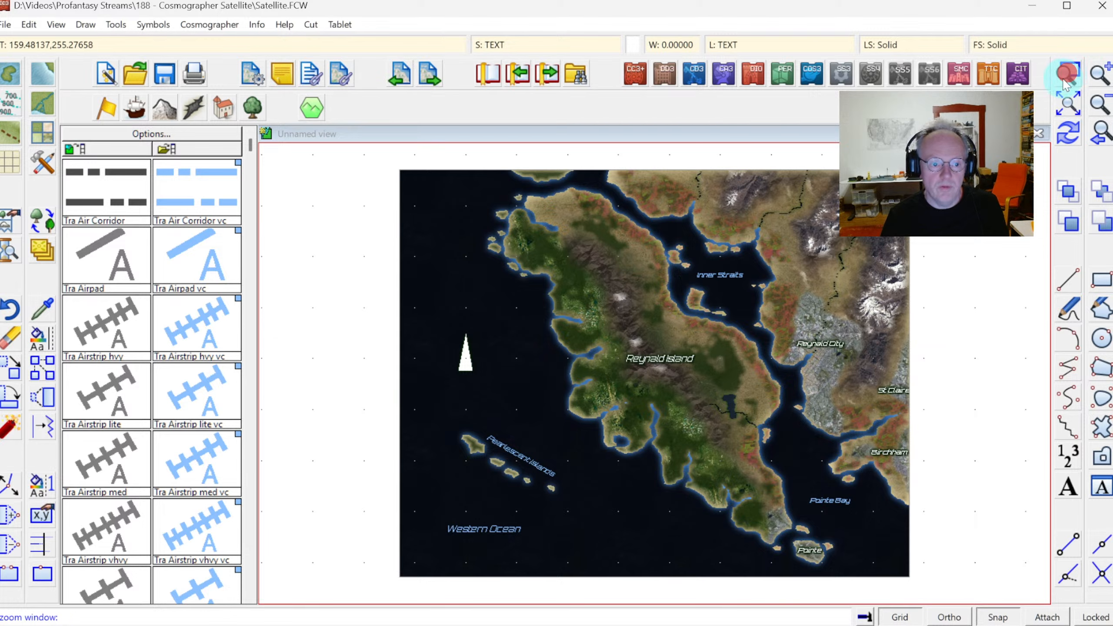
{"action": "left_click", "coordinate": [420, 303]}
{"action": "left_click", "coordinate": [521, 394]}
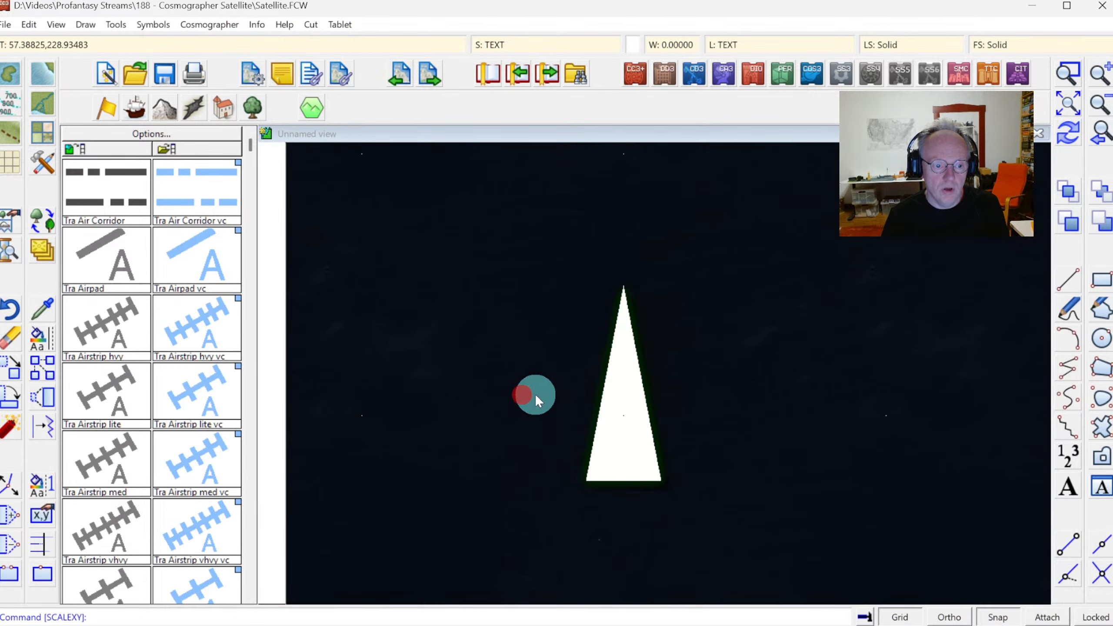
{"action": "left_click", "coordinate": [1068, 492]}
{"action": "type", "text": "N"}
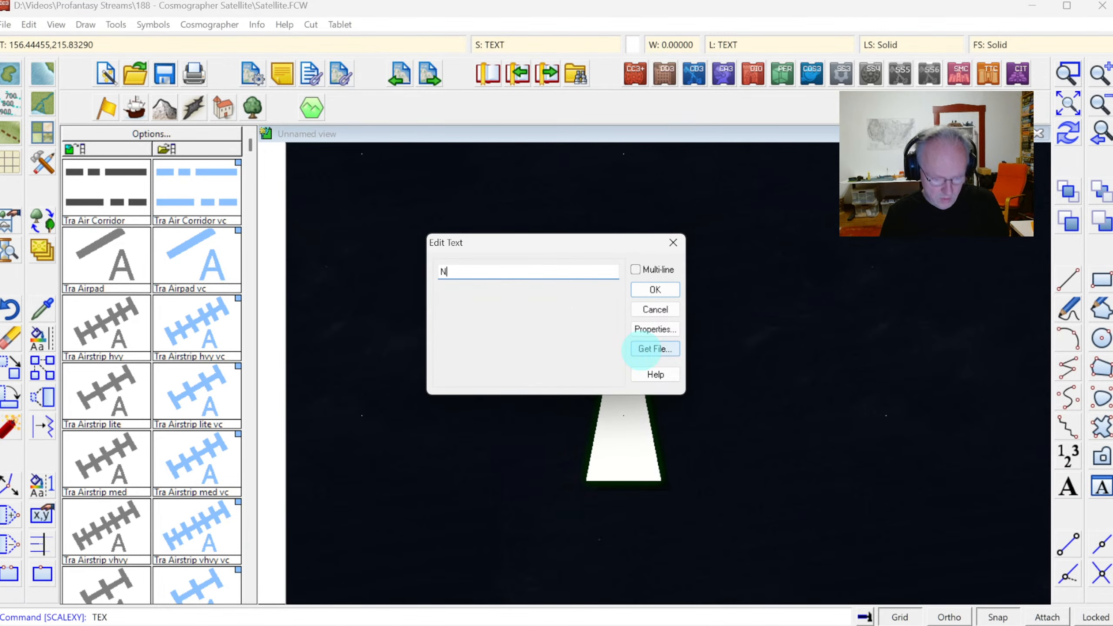
{"action": "left_click", "coordinate": [655, 289]}
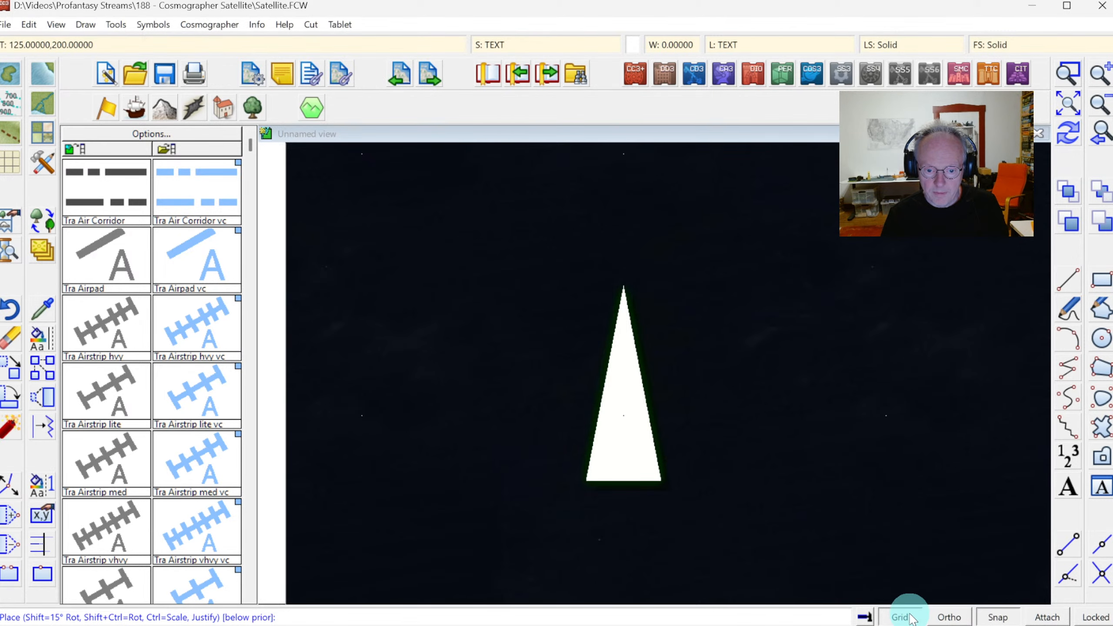
{"action": "left_click", "coordinate": [998, 617]}
{"action": "left_click", "coordinate": [903, 616]}
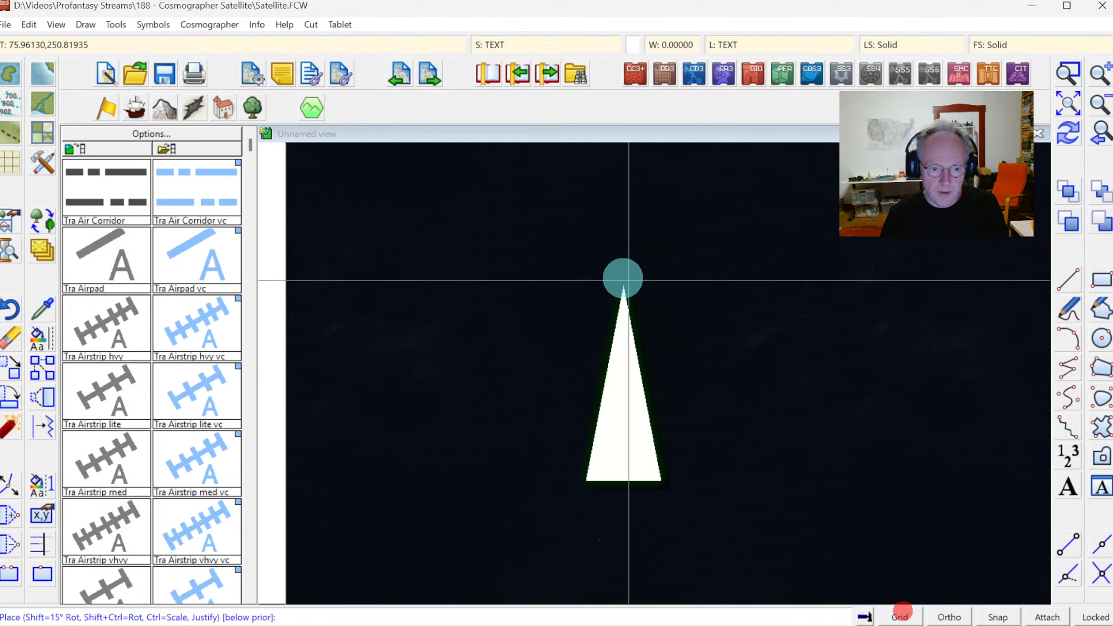
{"action": "key", "text": "ctrl"}
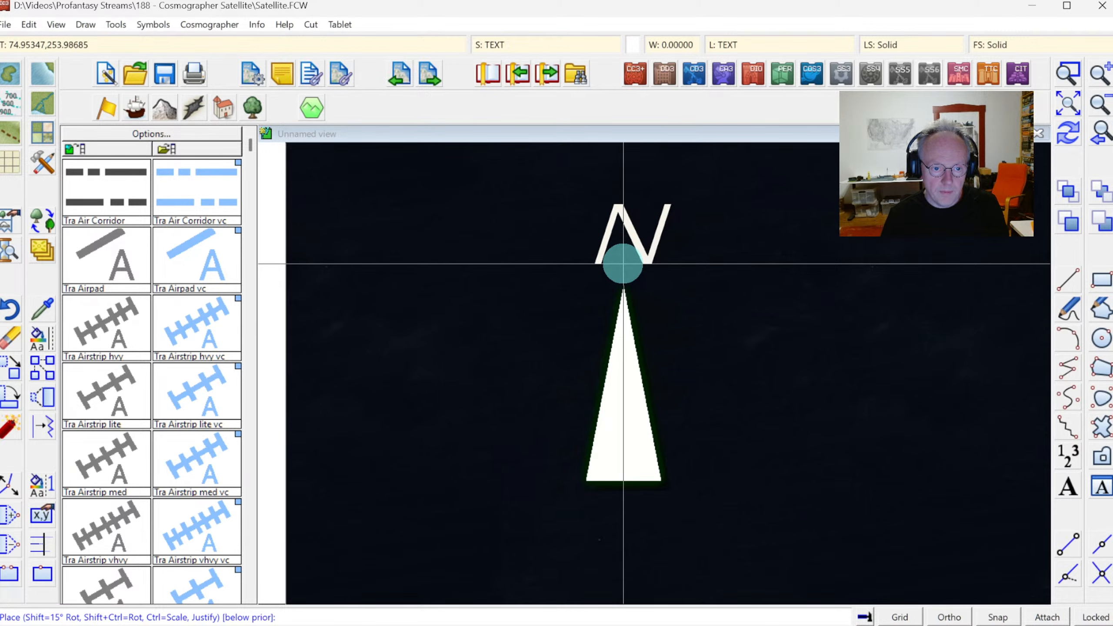
{"action": "left_click", "coordinate": [623, 264]}
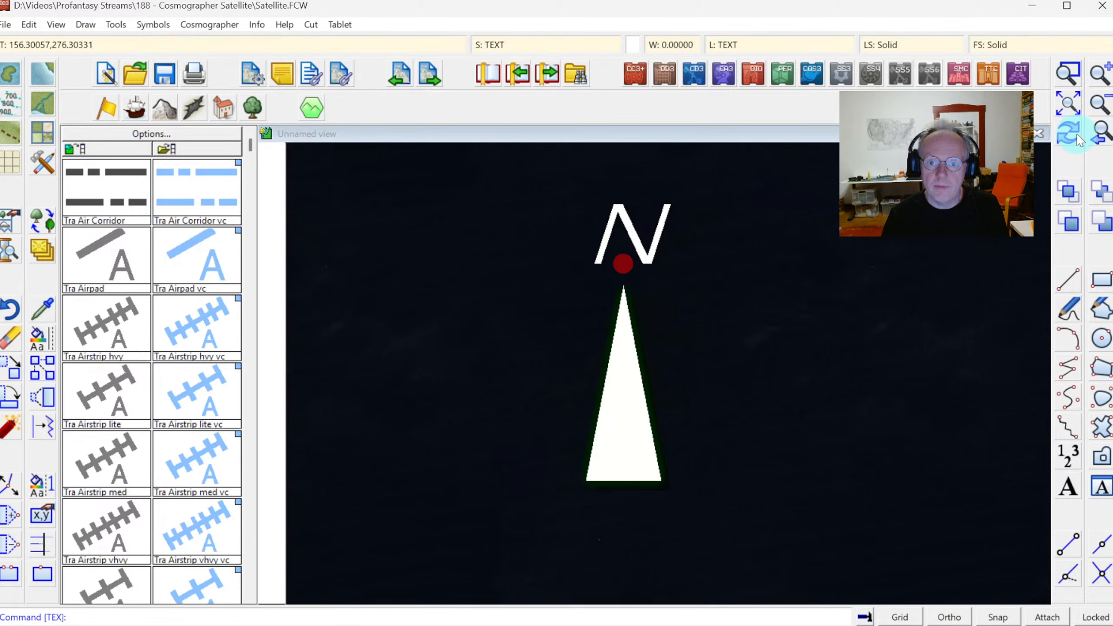
{"action": "left_click", "coordinate": [1102, 139]}
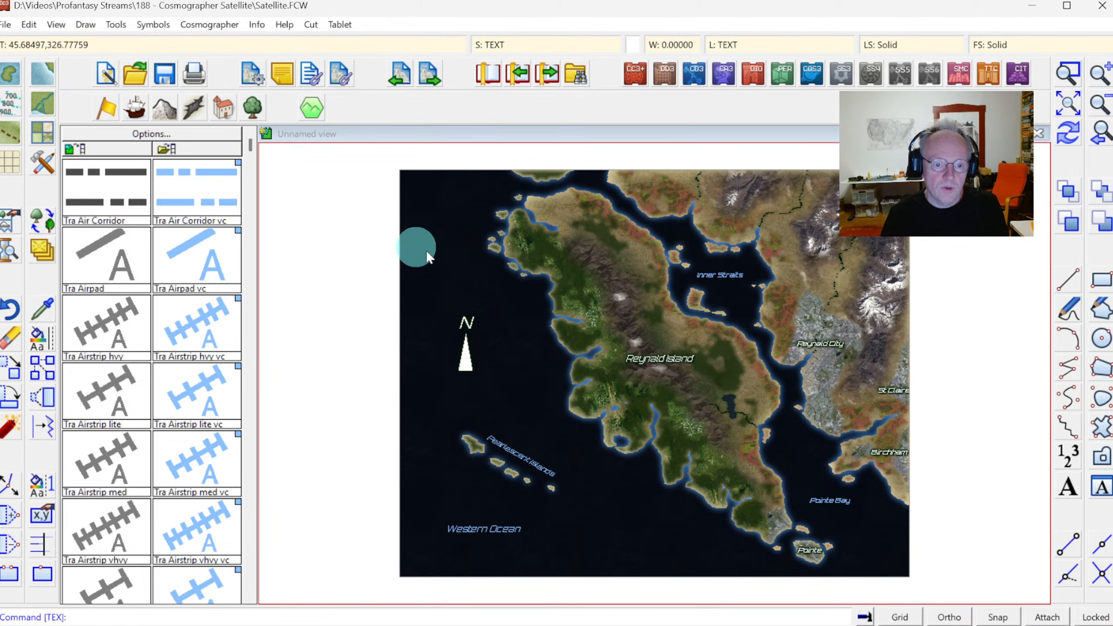
{"action": "left_click", "coordinate": [10, 371]}
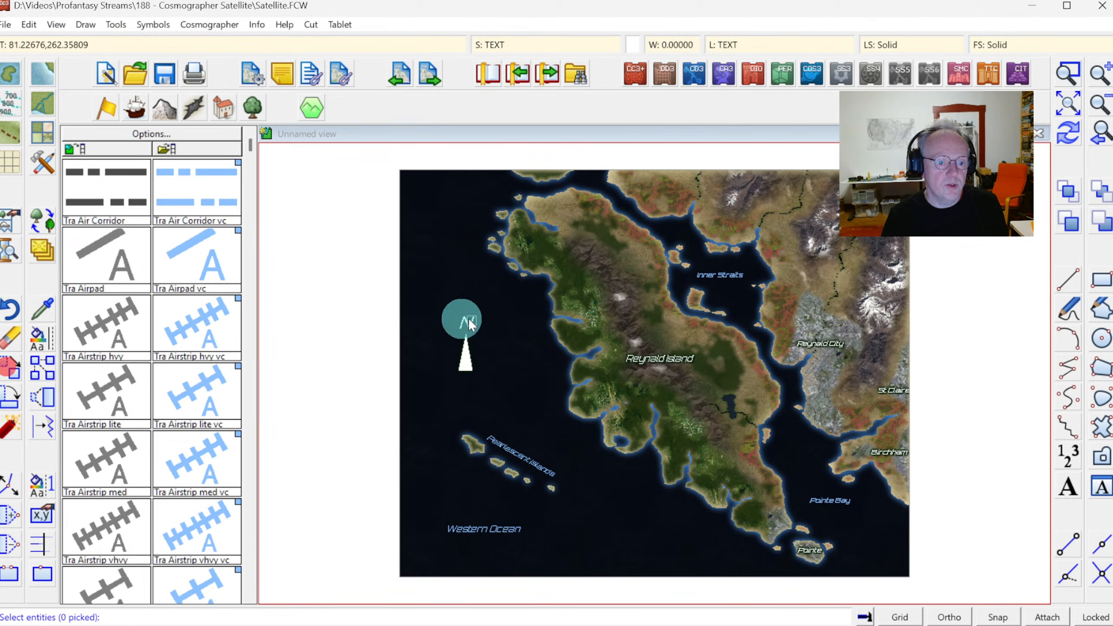
{"action": "left_click", "coordinate": [447, 309]}
{"action": "left_click", "coordinate": [496, 382]}
{"action": "key", "text": "Escape"}
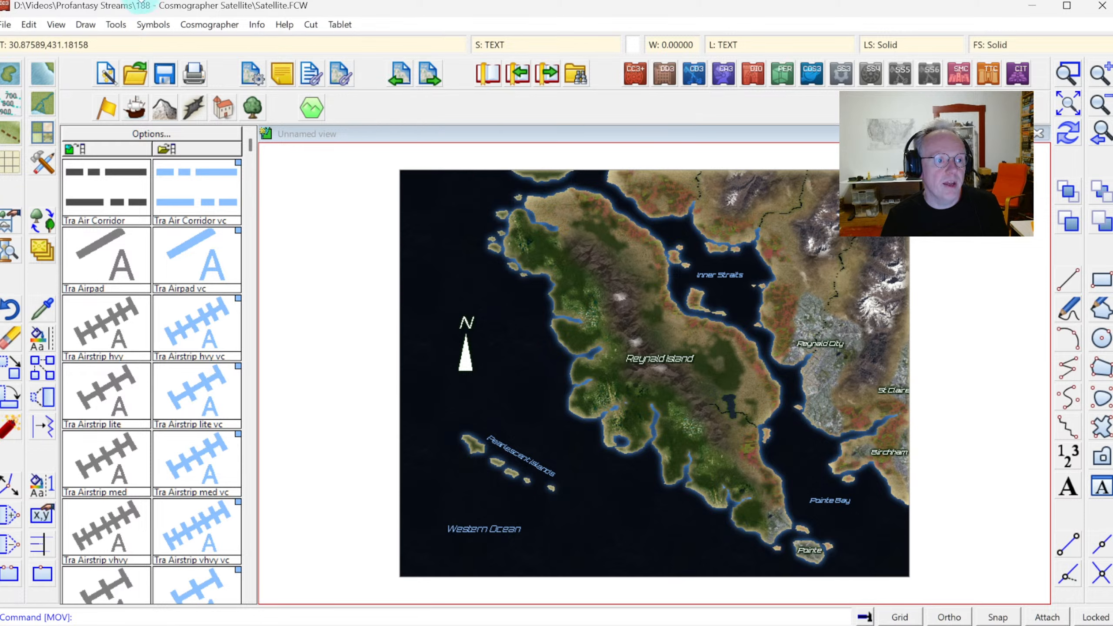
Group the "N" label and the narrow triangle into one north arrow
{"action": "left_click", "coordinate": [154, 23]}
{"action": "left_click", "coordinate": [116, 24]}
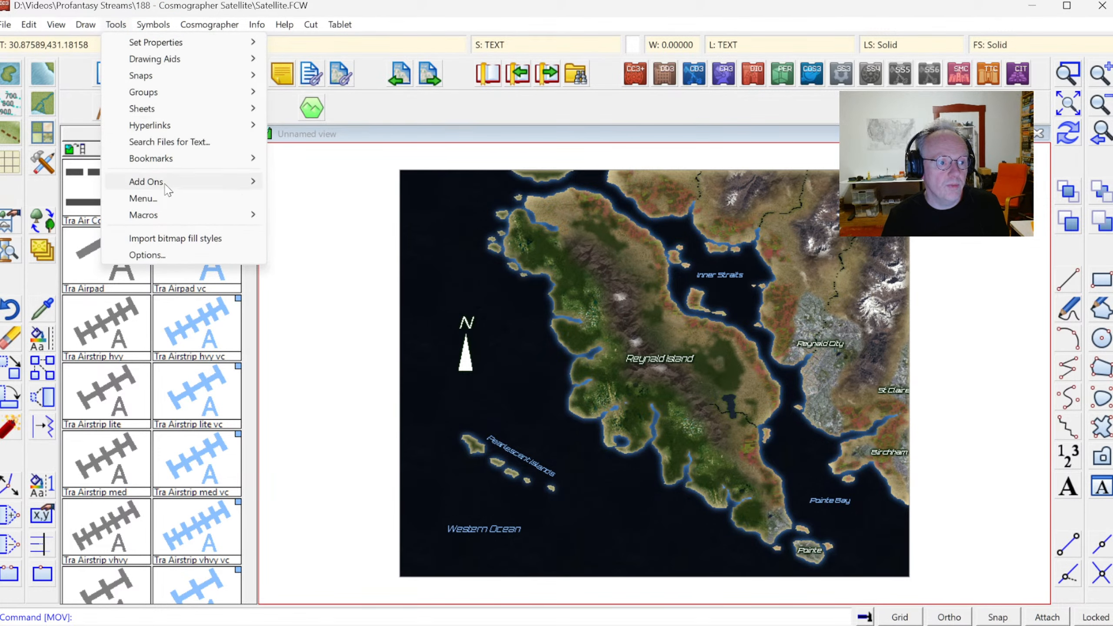
{"action": "left_click", "coordinate": [143, 92]}
{"action": "left_click", "coordinate": [313, 92]}
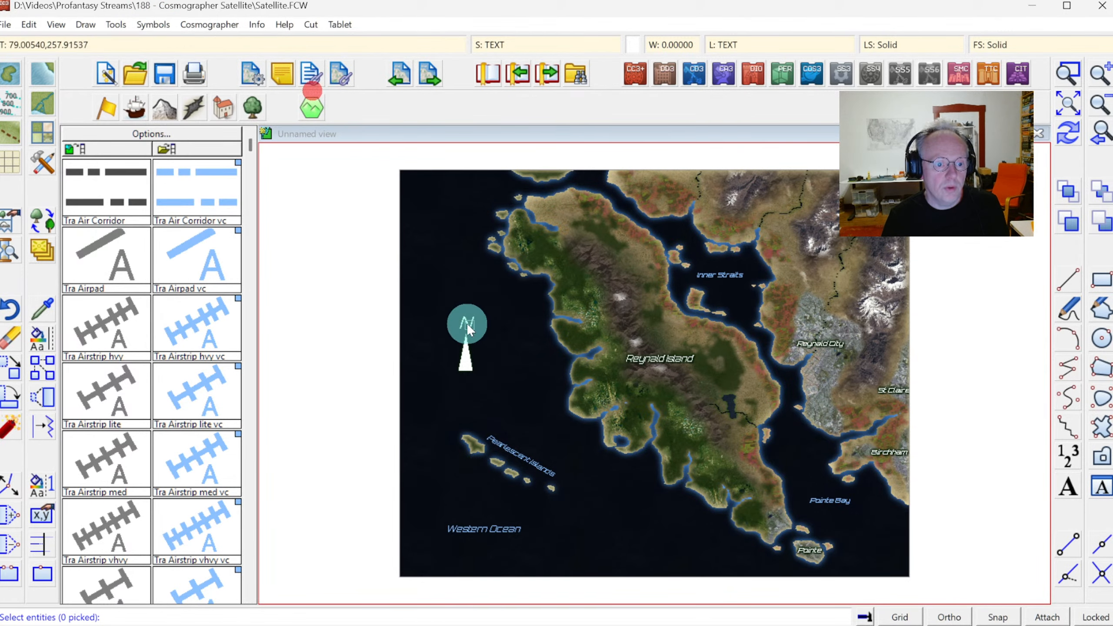
{"action": "left_click", "coordinate": [458, 311]}
{"action": "left_click", "coordinate": [493, 361]}
{"action": "right_click", "coordinate": [496, 327]}
{"action": "left_click", "coordinate": [497, 328]}
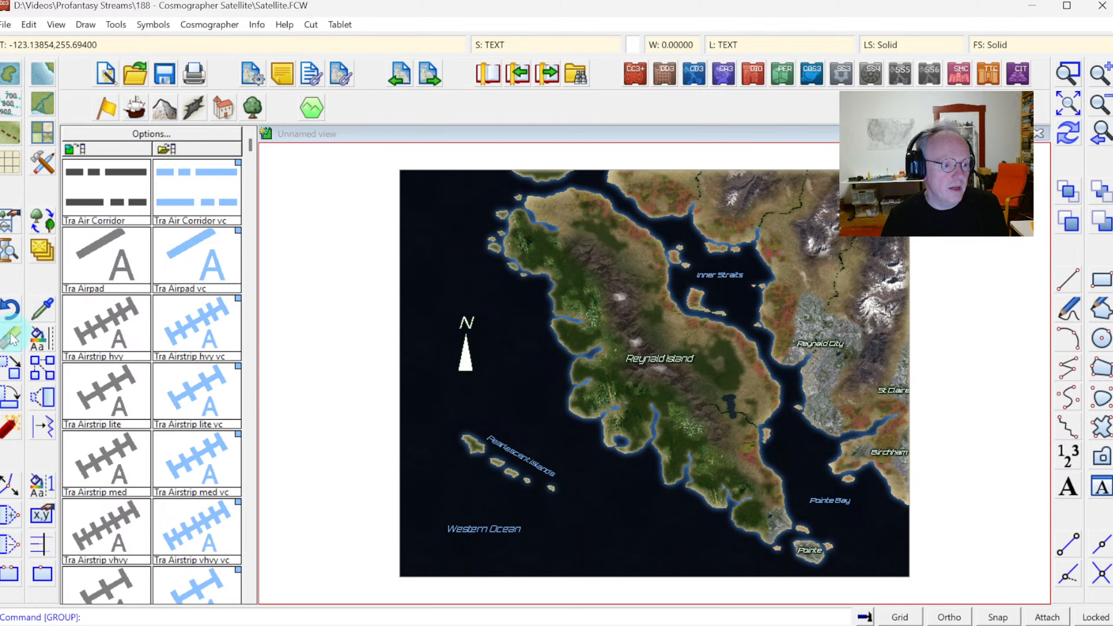
Move the grouped north arrow into the map's southeast corner, in the ocean east of Pointe, and redraw the map
{"action": "left_click", "coordinate": [14, 371]}
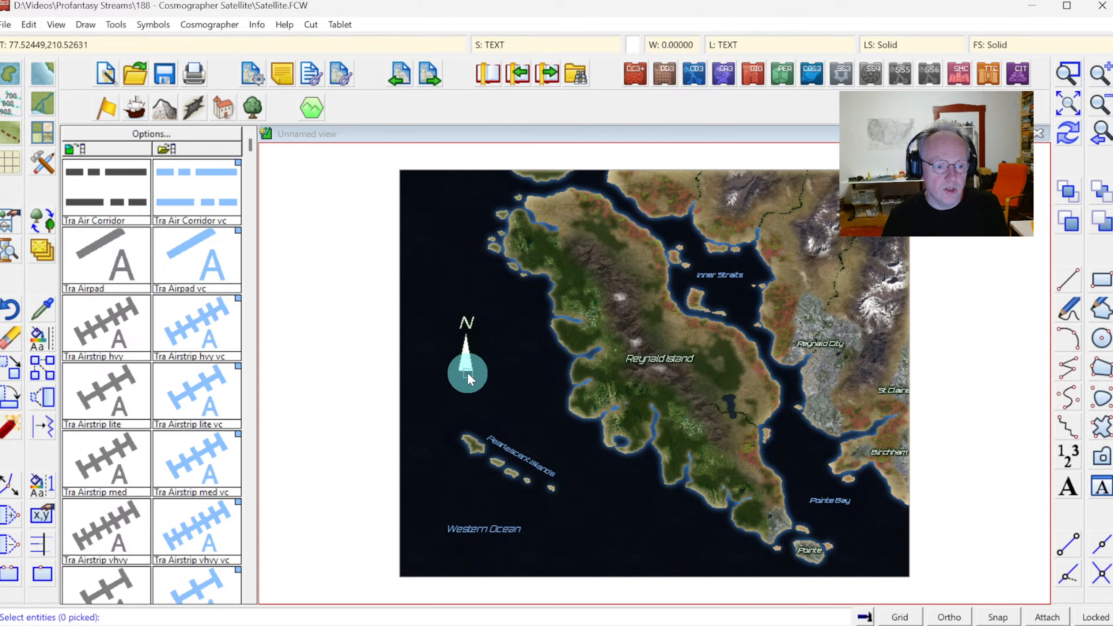
{"action": "left_click", "coordinate": [467, 373]}
{"action": "right_click", "coordinate": [500, 291]}
{"action": "left_click", "coordinate": [502, 291]}
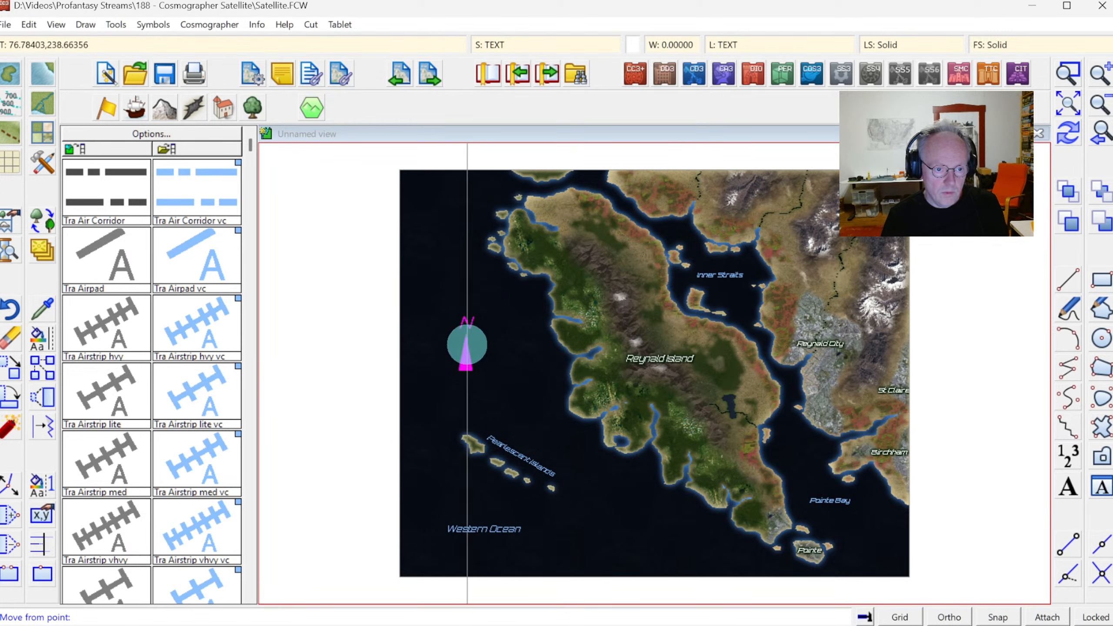
{"action": "left_click", "coordinate": [464, 349]}
{"action": "key", "text": "ctrl"}
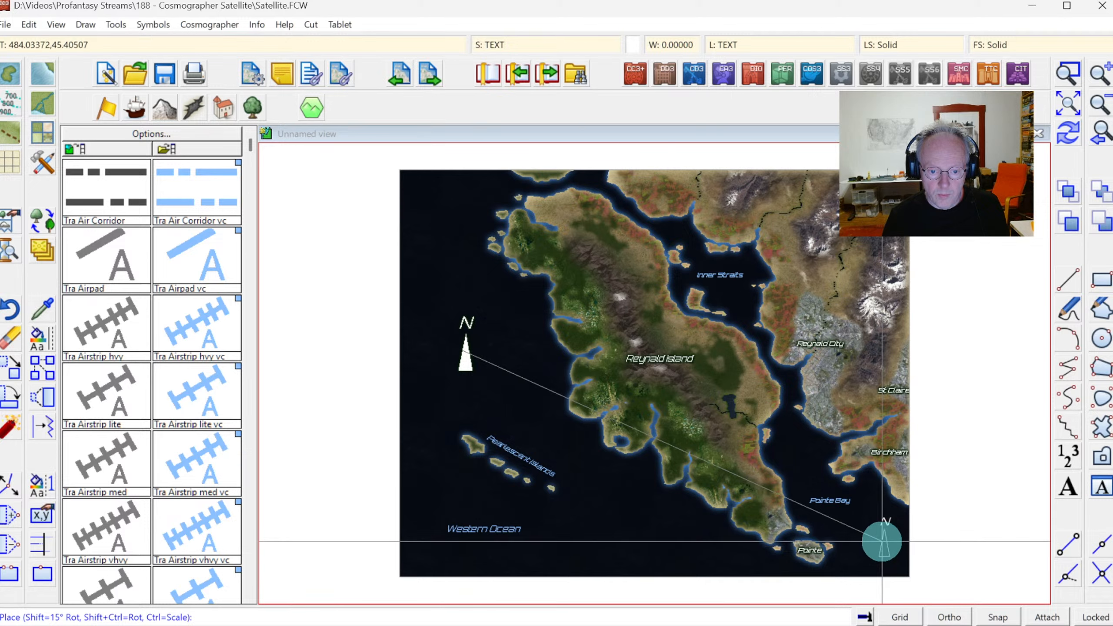
{"action": "left_click", "coordinate": [883, 542]}
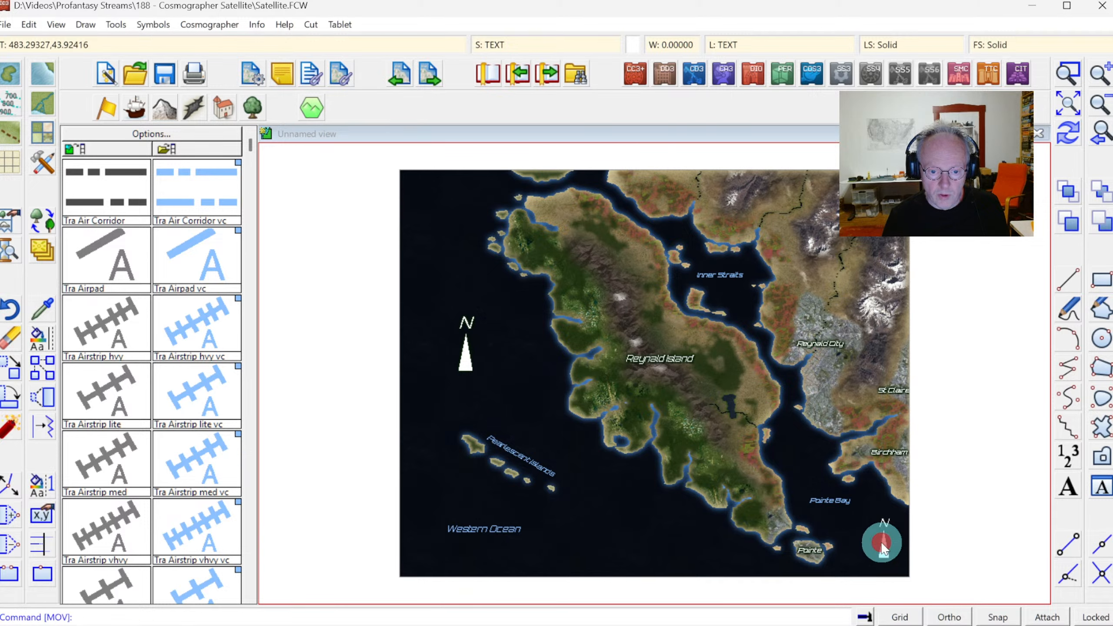
{"action": "left_click", "coordinate": [1066, 137]}
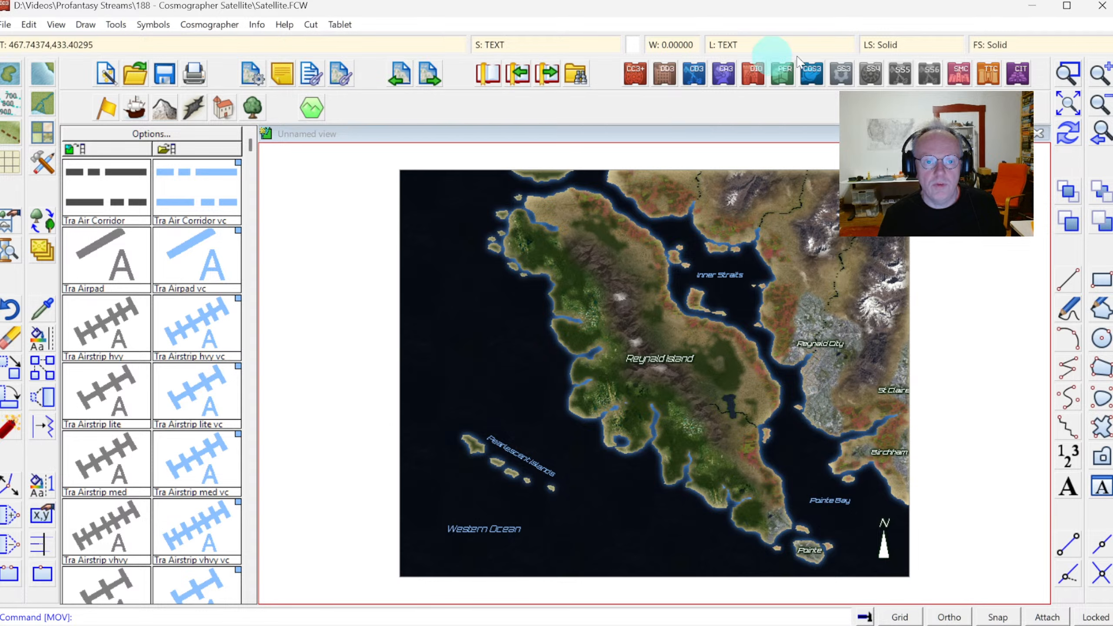
Overlay the map with a square grid at 20.00000 spacing, with labelling switched off
{"action": "left_click", "coordinate": [85, 24]}
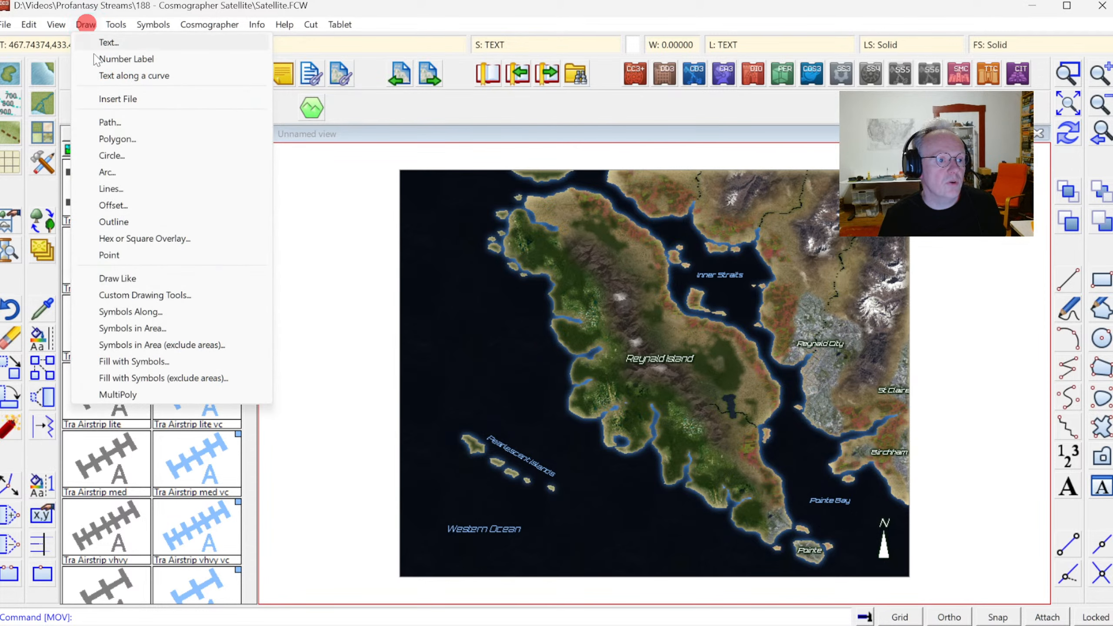
{"action": "left_click", "coordinate": [141, 239]}
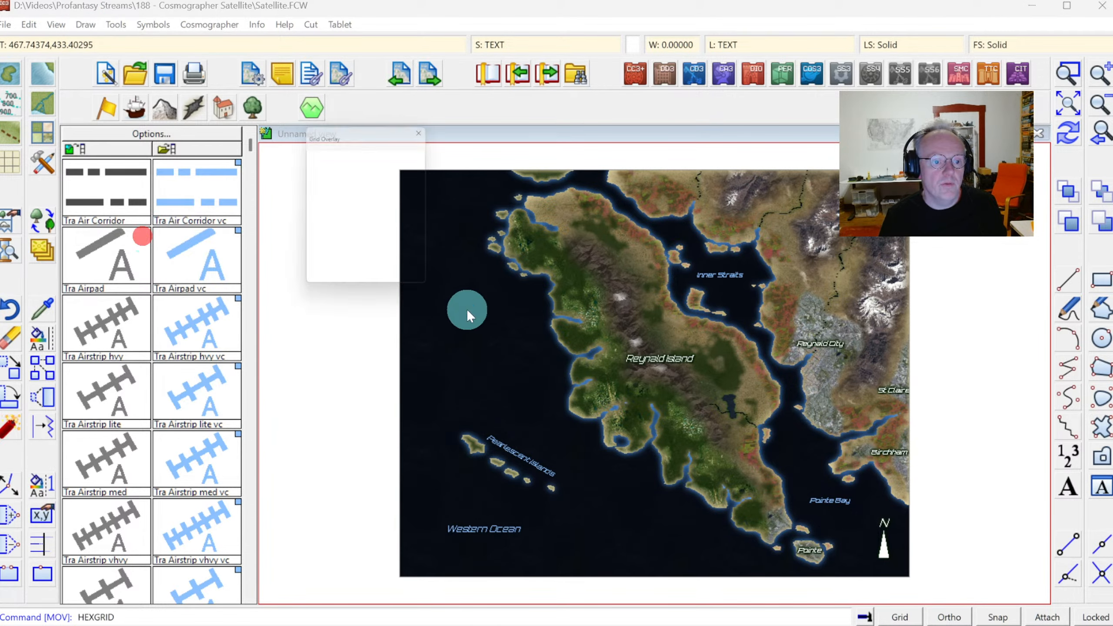
{"action": "double_click", "coordinate": [487, 363]}
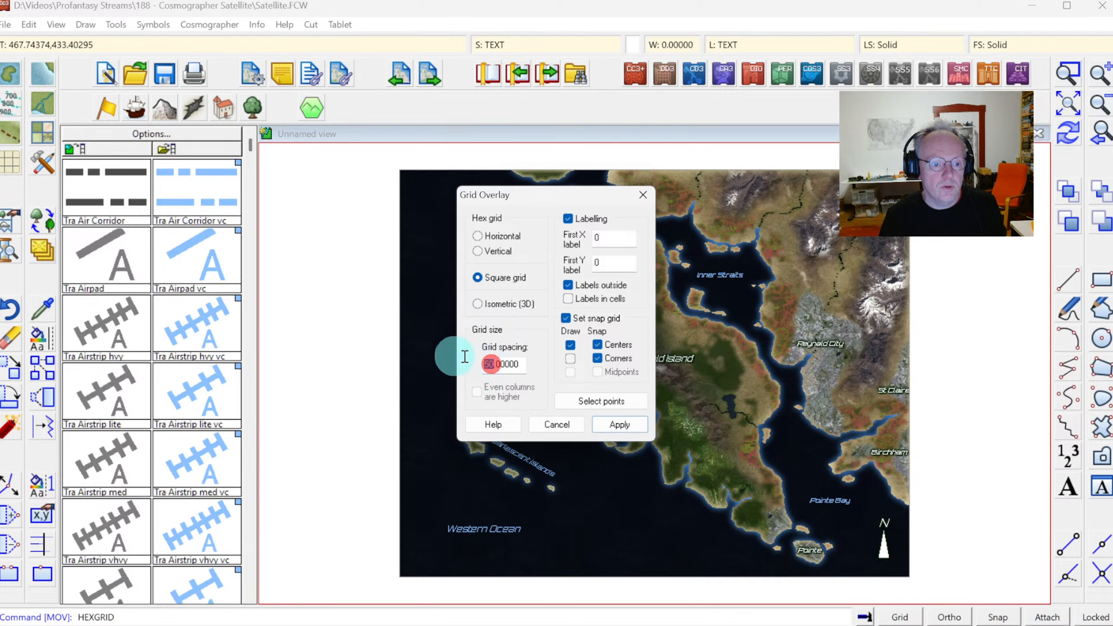
{"action": "type", "text": "20"}
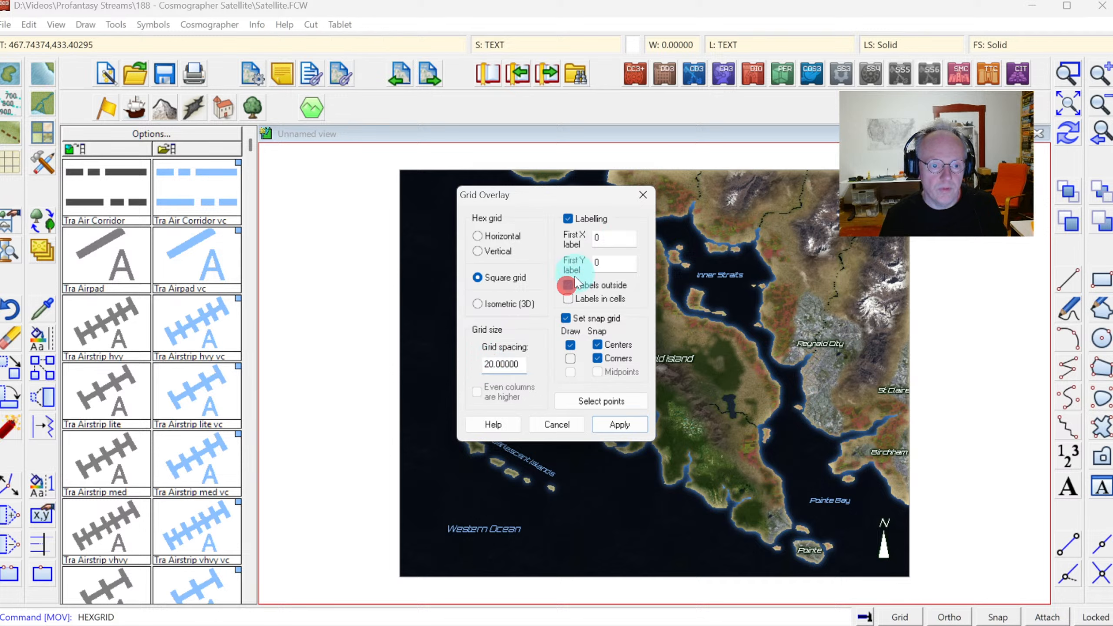
{"action": "left_click", "coordinate": [567, 218]}
{"action": "left_click", "coordinate": [614, 422]}
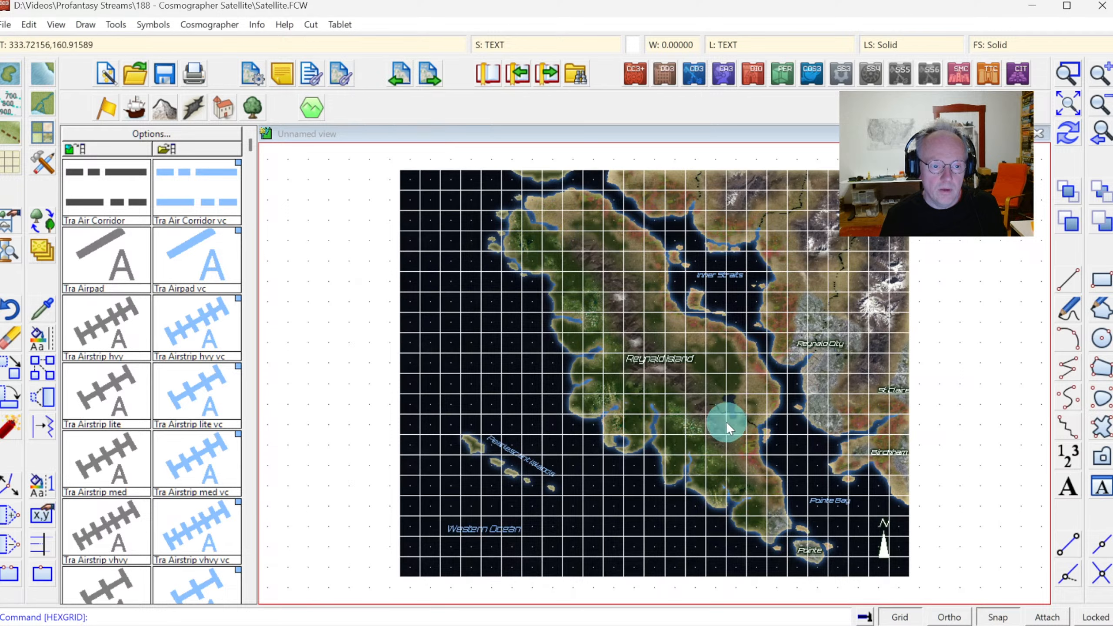
Replace the square grid overlay with a horizontal hex grid and switch off the dotted grid display
{"action": "key", "text": "ctrl+z"}
{"action": "right_click", "coordinate": [373, 280]}
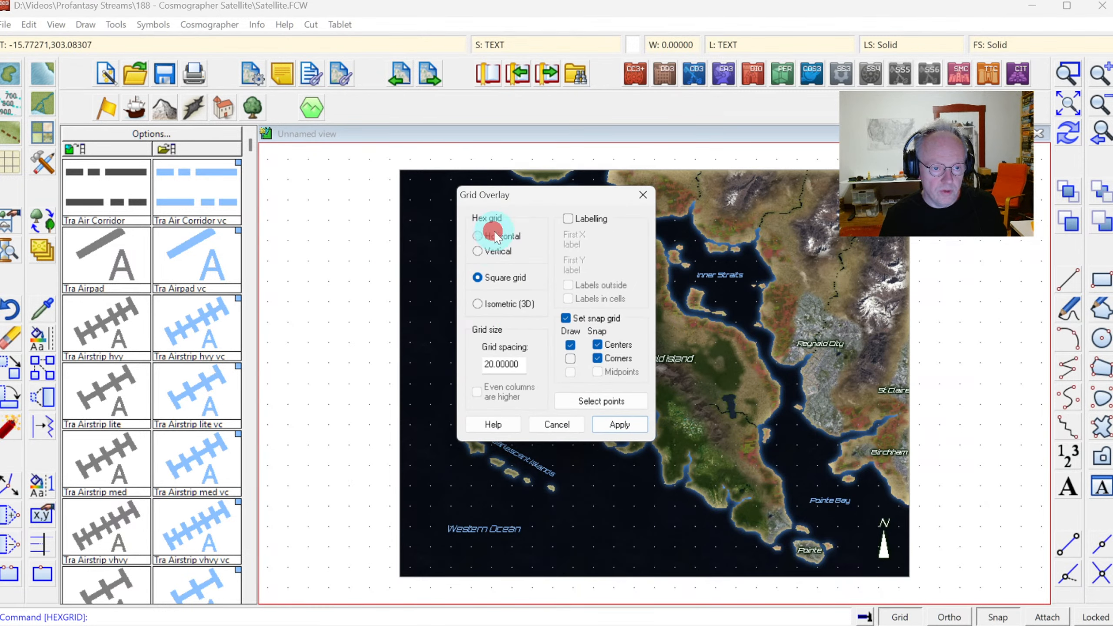
{"action": "left_click", "coordinate": [495, 236]}
{"action": "left_click", "coordinate": [628, 423]}
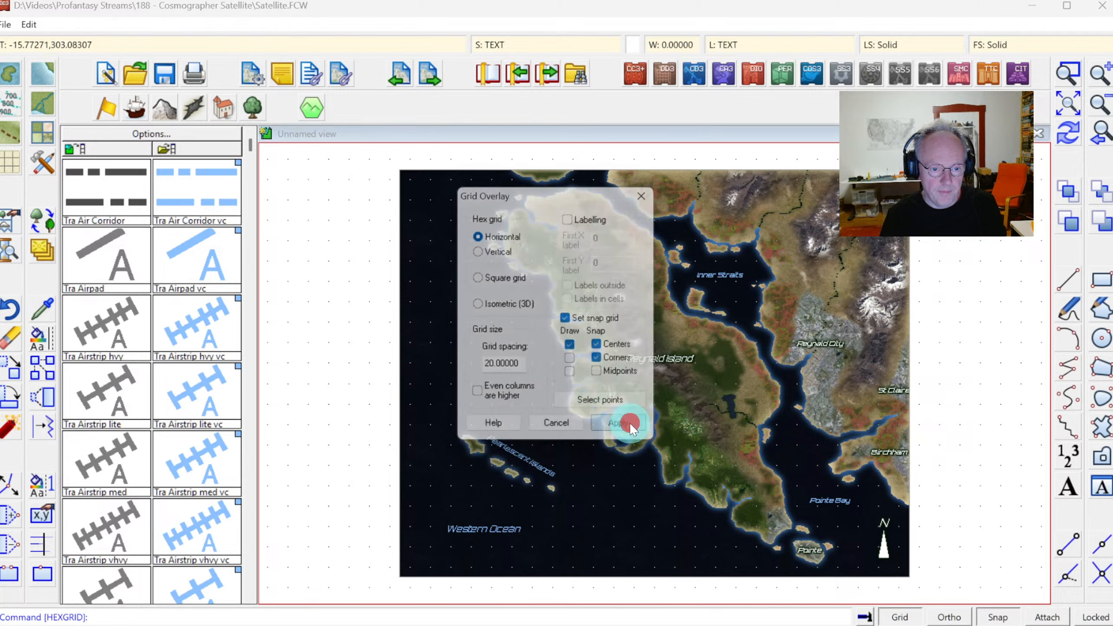
{"action": "left_click", "coordinate": [1066, 133]}
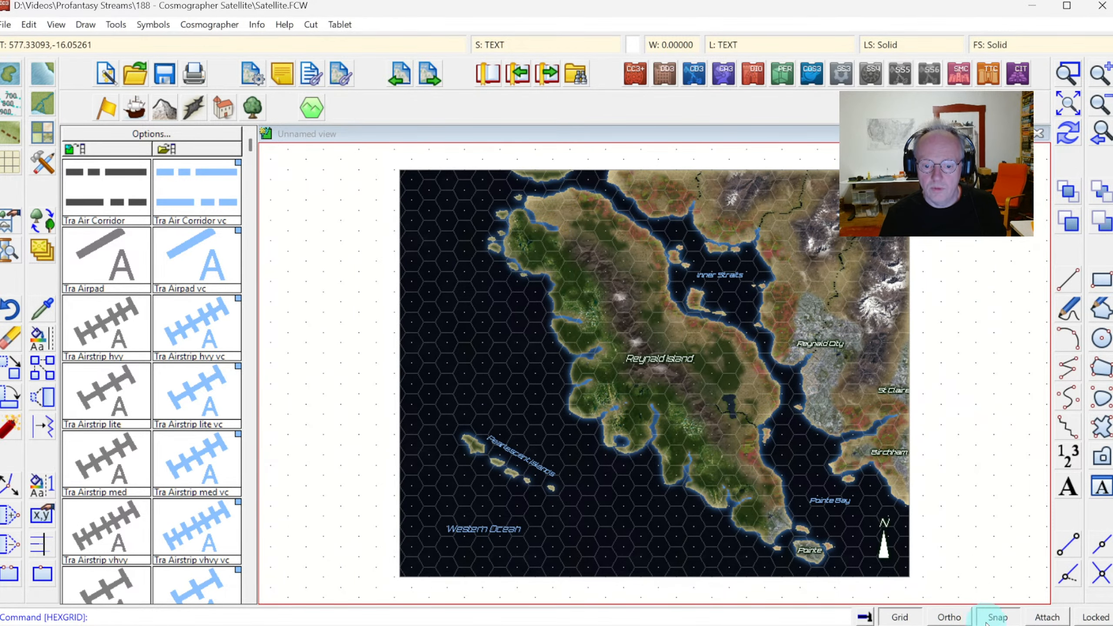
{"action": "left_click", "coordinate": [899, 617]}
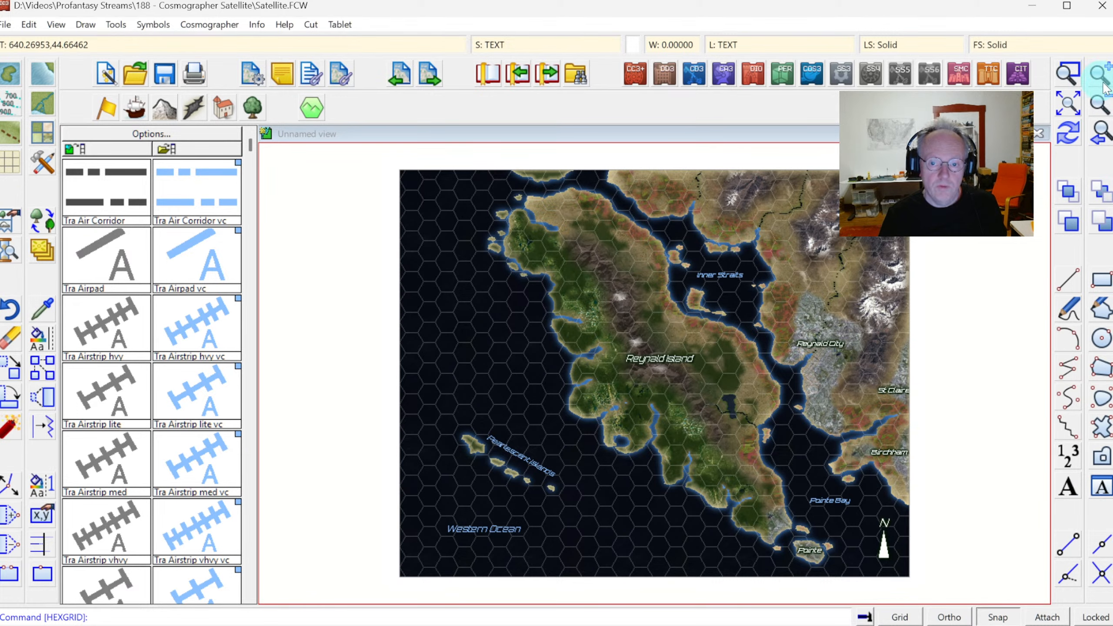
Set the opacity of the GRID sheet's Transparency effect to 15% so the hex lines are fainter
{"action": "left_click", "coordinate": [1073, 79]}
{"action": "left_click", "coordinate": [490, 318]}
{"action": "left_click", "coordinate": [626, 411]}
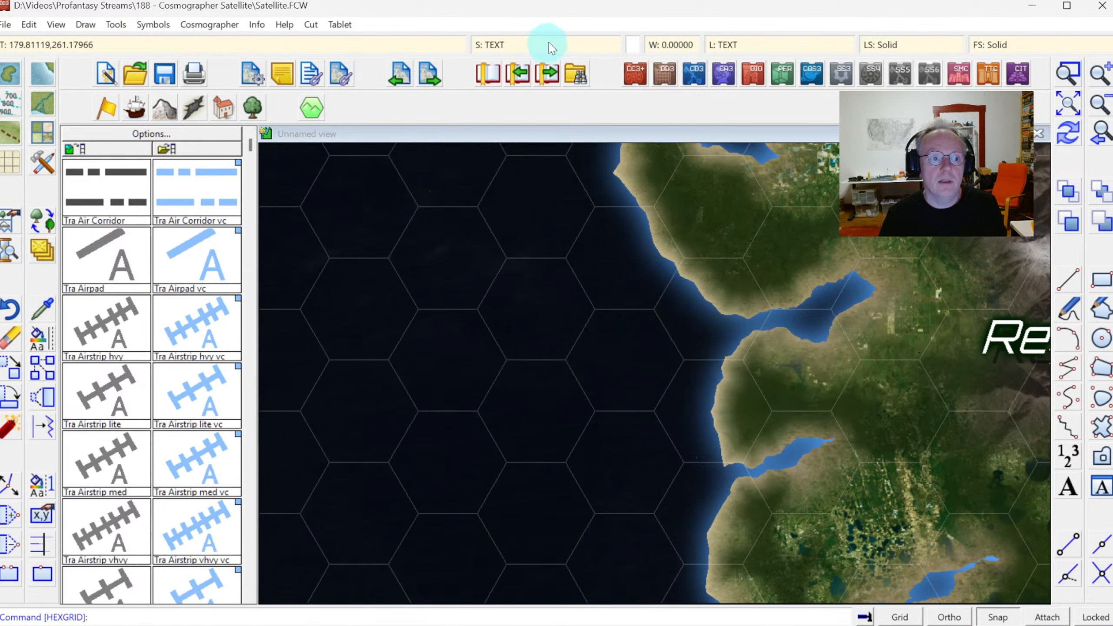
{"action": "left_click", "coordinate": [535, 47]}
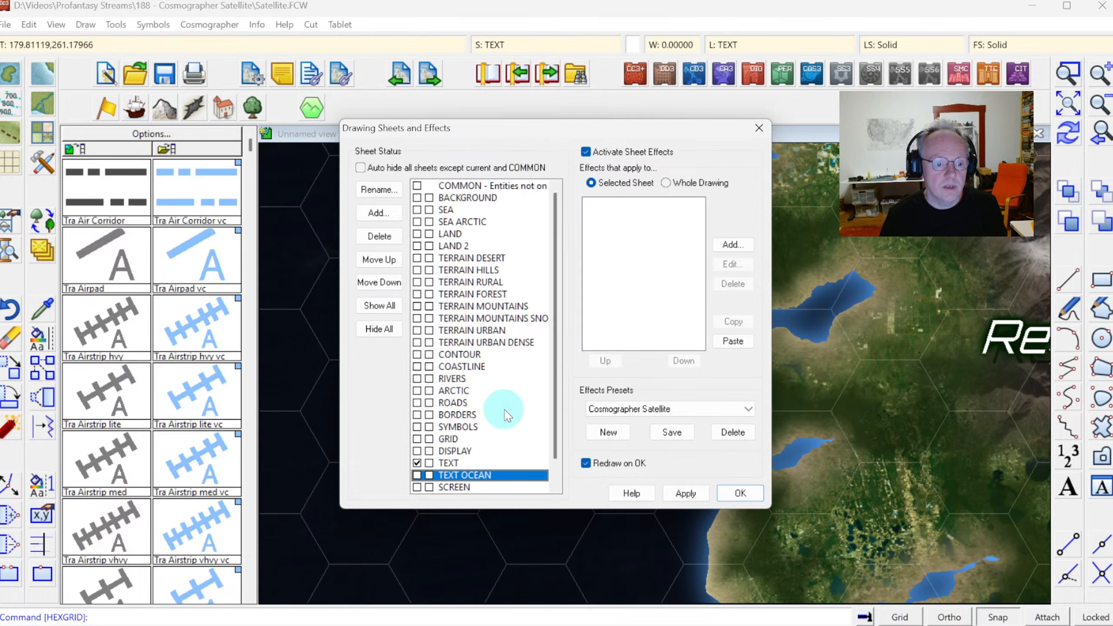
{"action": "left_click", "coordinate": [460, 438]}
{"action": "left_click", "coordinate": [625, 204]}
{"action": "left_click", "coordinate": [732, 264]}
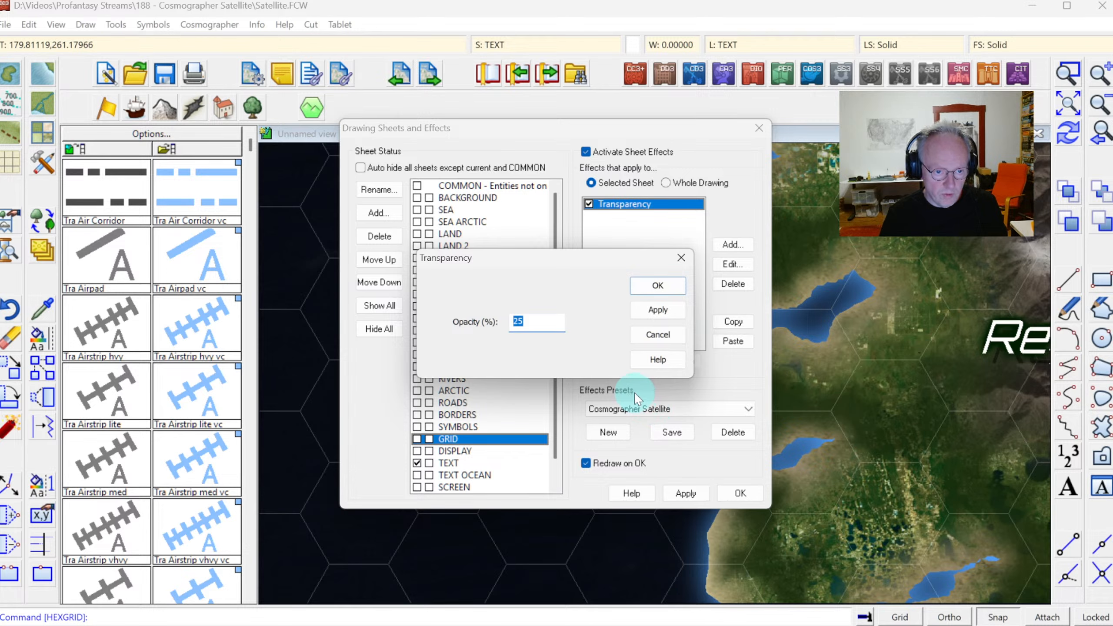
{"action": "type", "text": "10"}
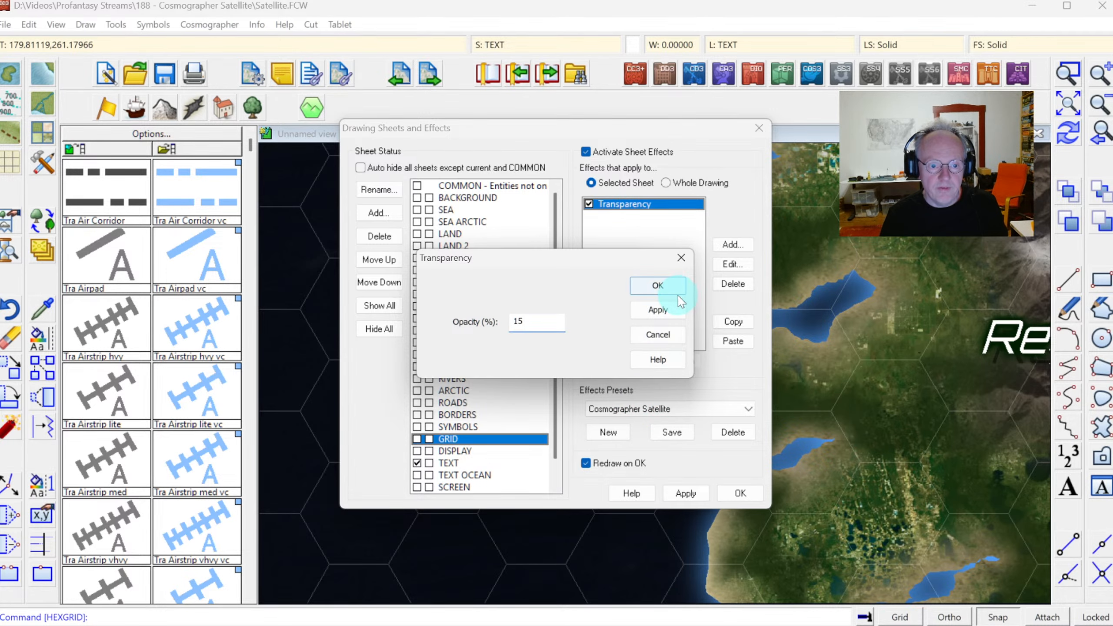
{"action": "left_click", "coordinate": [666, 285]}
{"action": "left_click", "coordinate": [724, 493]}
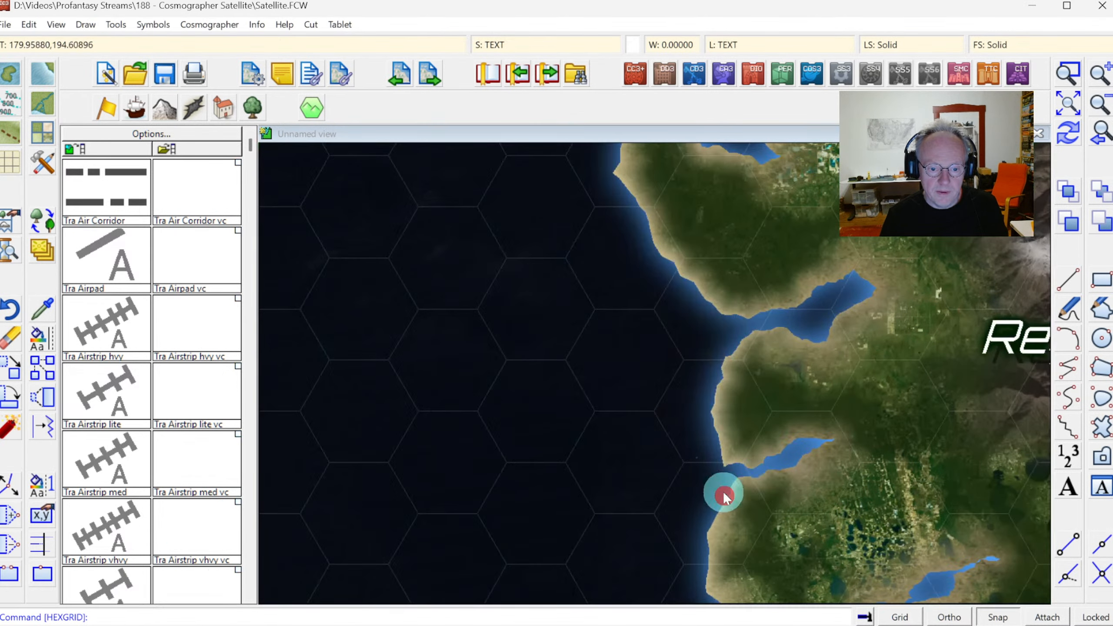
{"action": "left_click", "coordinate": [1069, 103]}
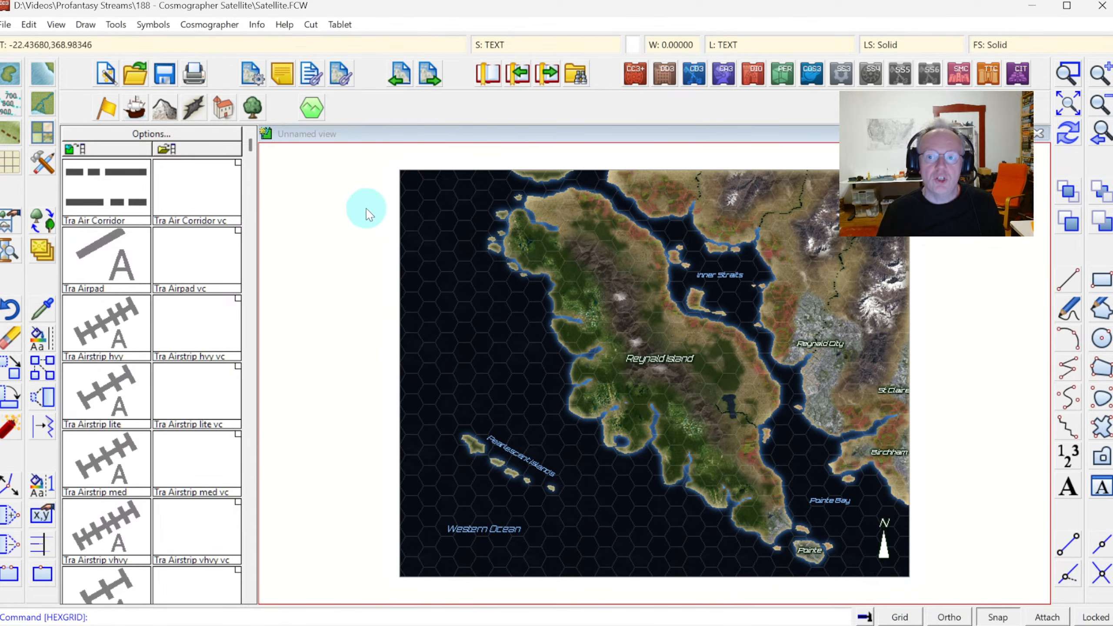
Save the map under the new file name Cosmographer Satellite.FCW in the 188 - Cosmographer Satellite folder
{"action": "left_click", "coordinate": [4, 28]}
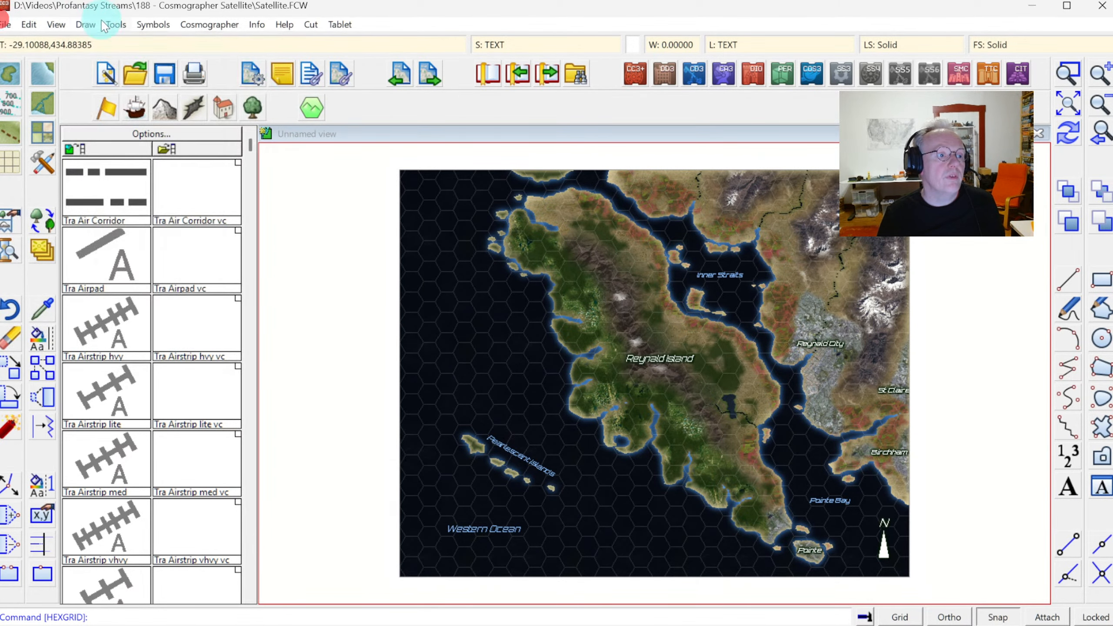
{"action": "left_click", "coordinate": [89, 2]}
{"action": "left_click", "coordinate": [5, 25]}
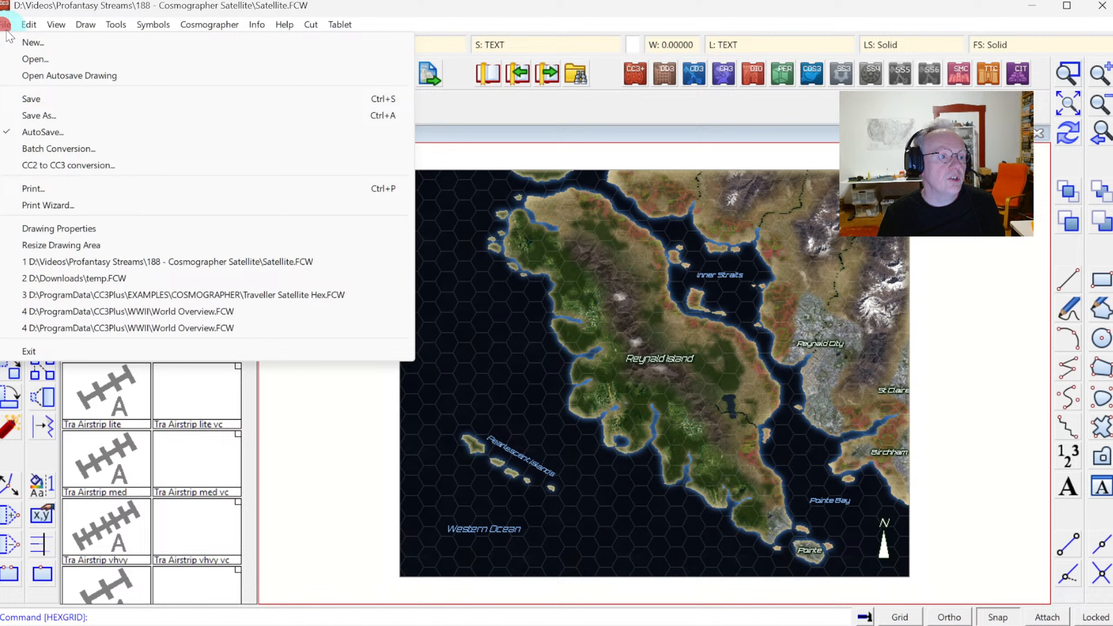
{"action": "left_click", "coordinate": [45, 115]}
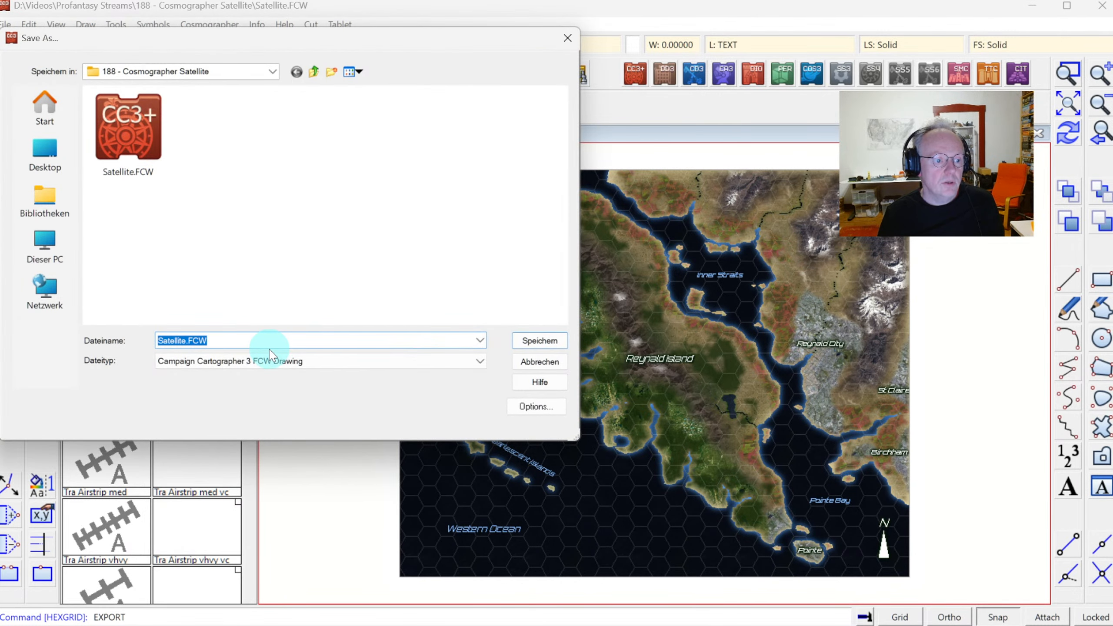
{"action": "type", "text": "Cosmographer"}
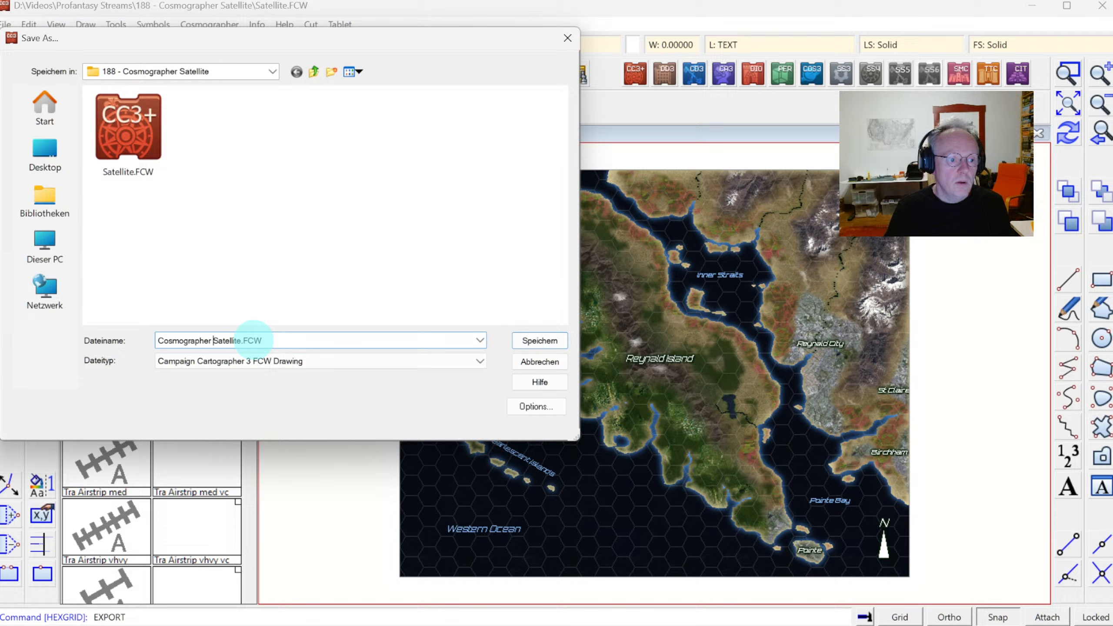
{"action": "key", "text": "Return"}
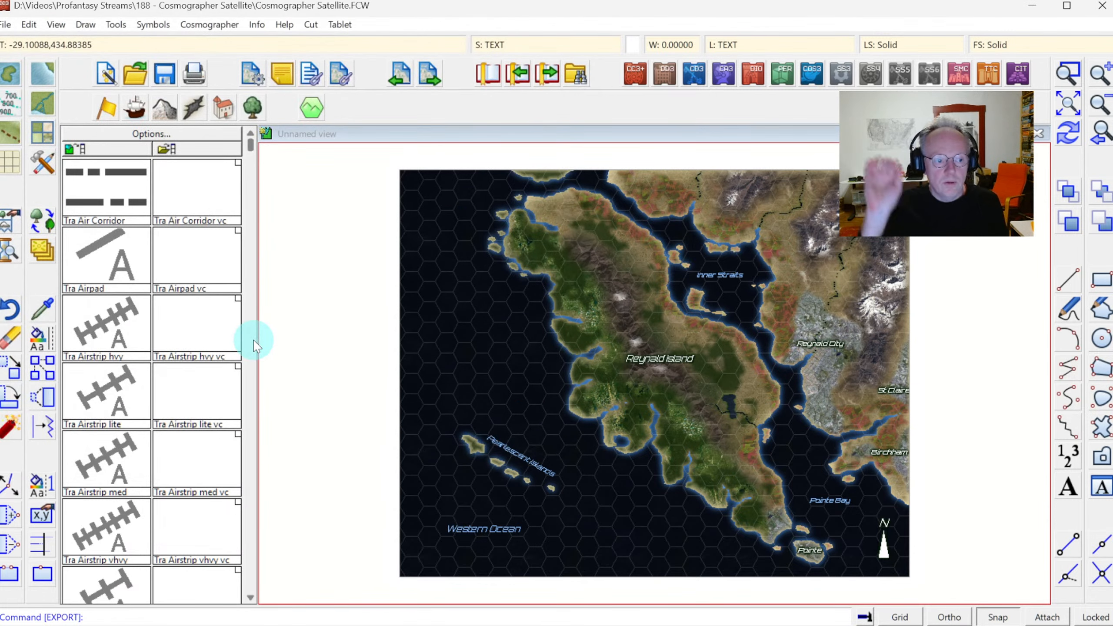